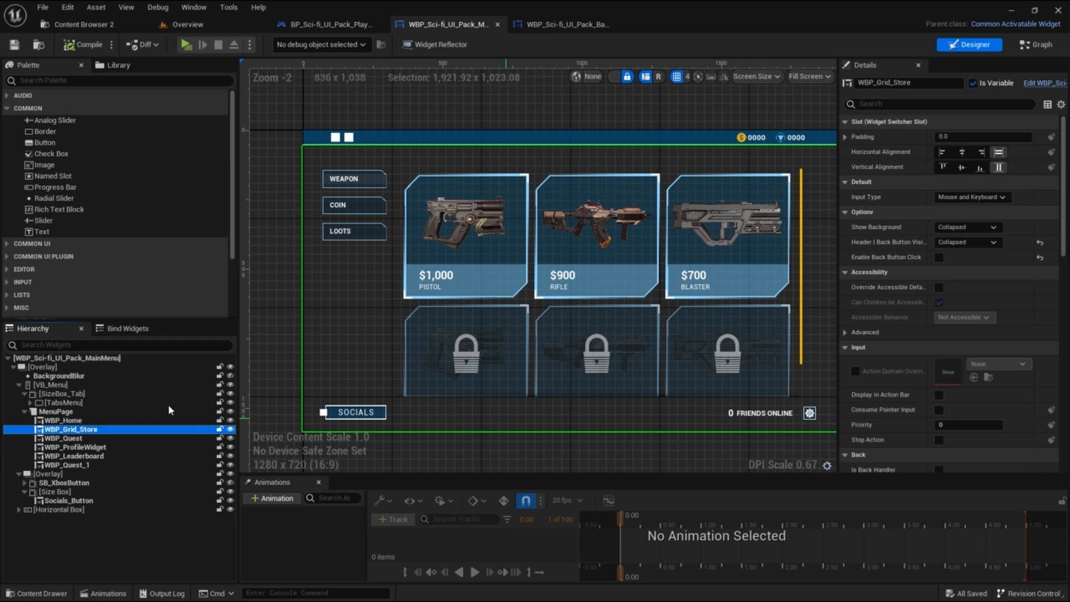
- Open the WBP_Grid_Store widget's blueprint for editing from the main menu's MenuPage switcher
left_click(111, 421)
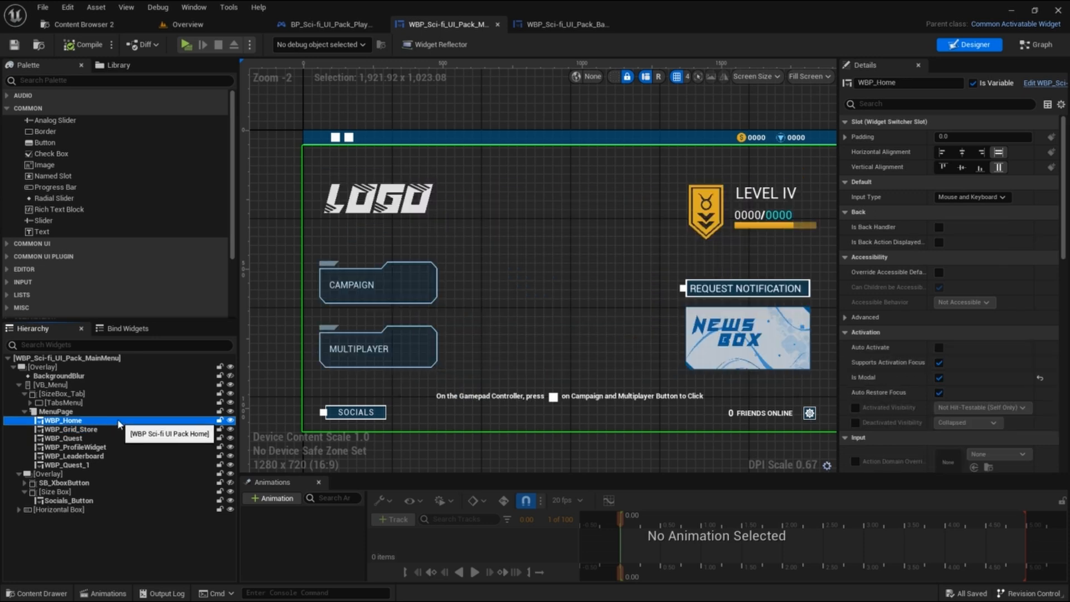
left_click(58, 431)
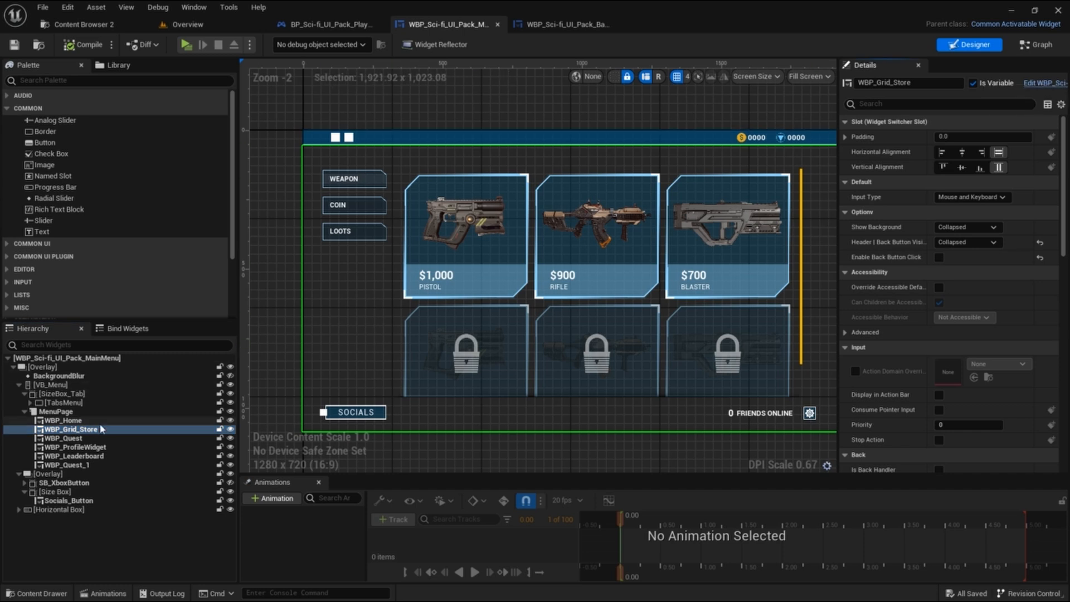
right_click(92, 434)
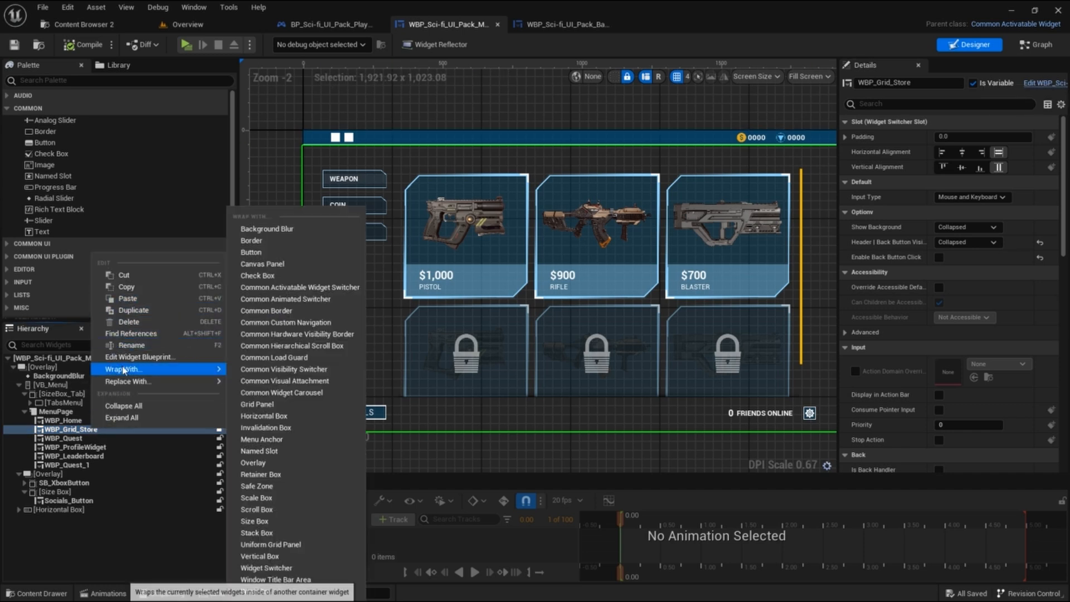
left_click(127, 355)
right_click_drag(545, 155, 502, 139)
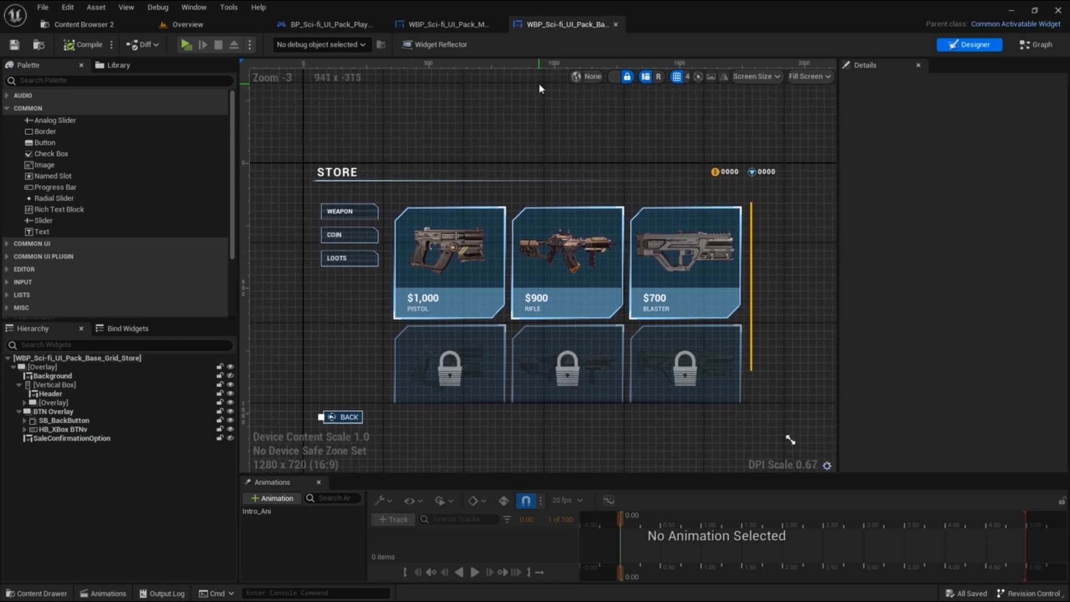
- Compare the Header widget in the grid store's vertical box with the TabsMenu overlay at the top of the main menu
right_click_drag(328, 163, 404, 136)
left_click(345, 164)
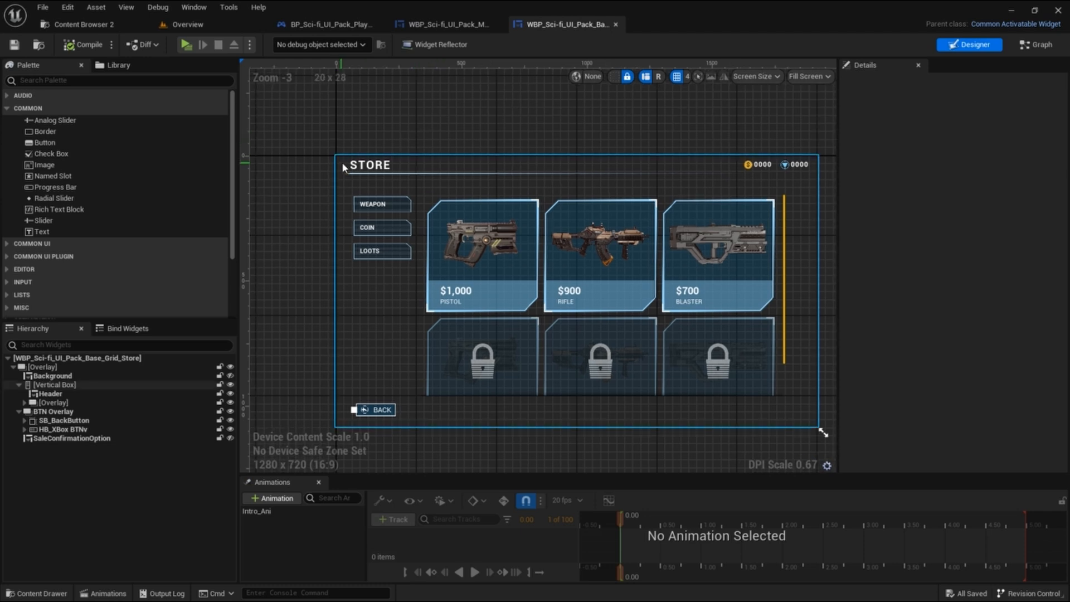
right_click_drag(564, 142, 545, 150)
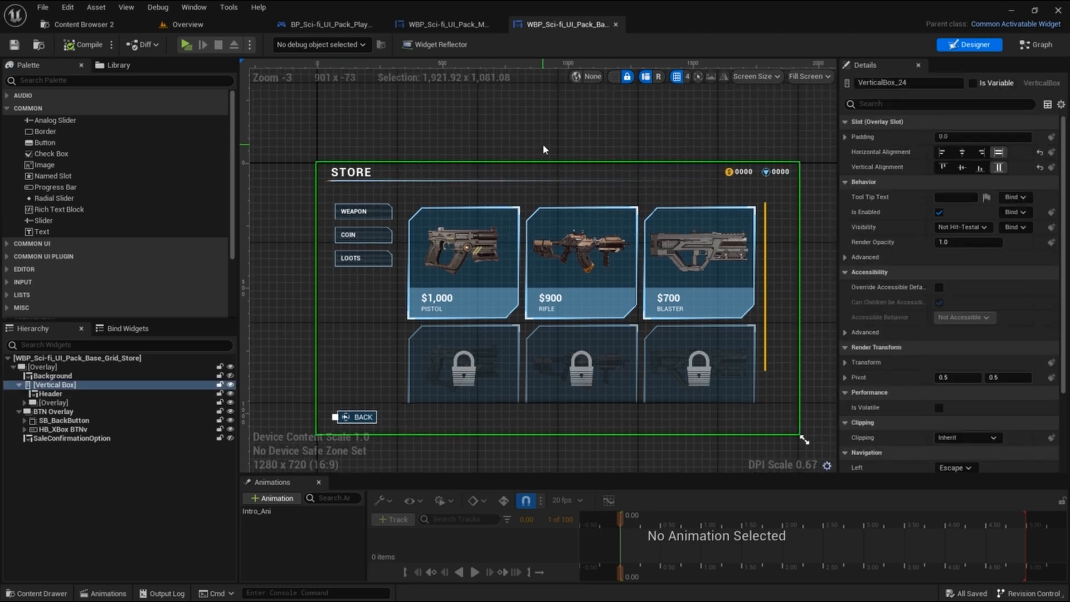
left_click(62, 394)
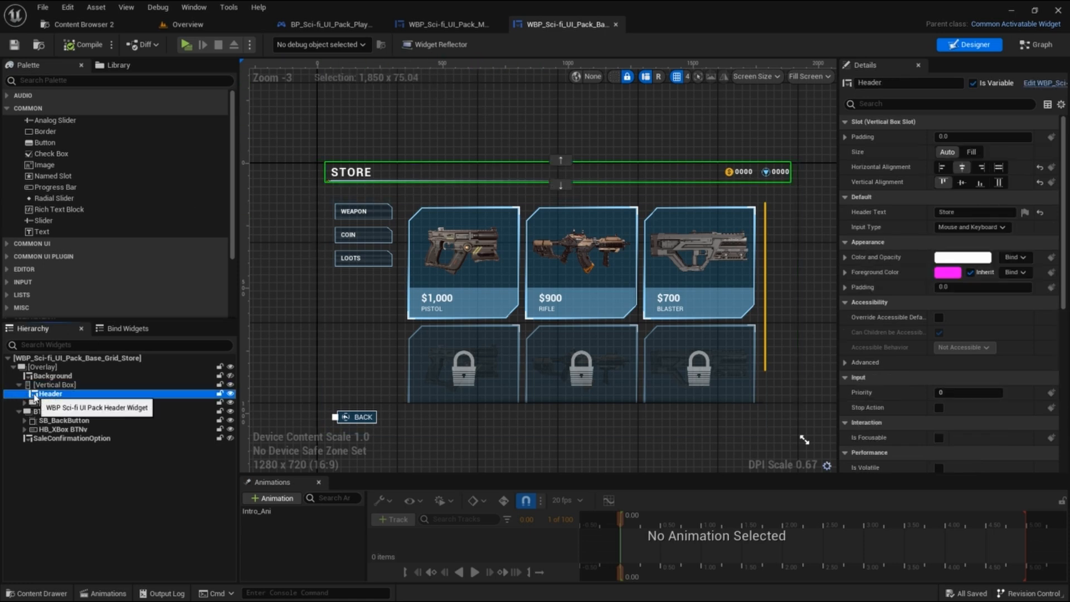
left_click(440, 26)
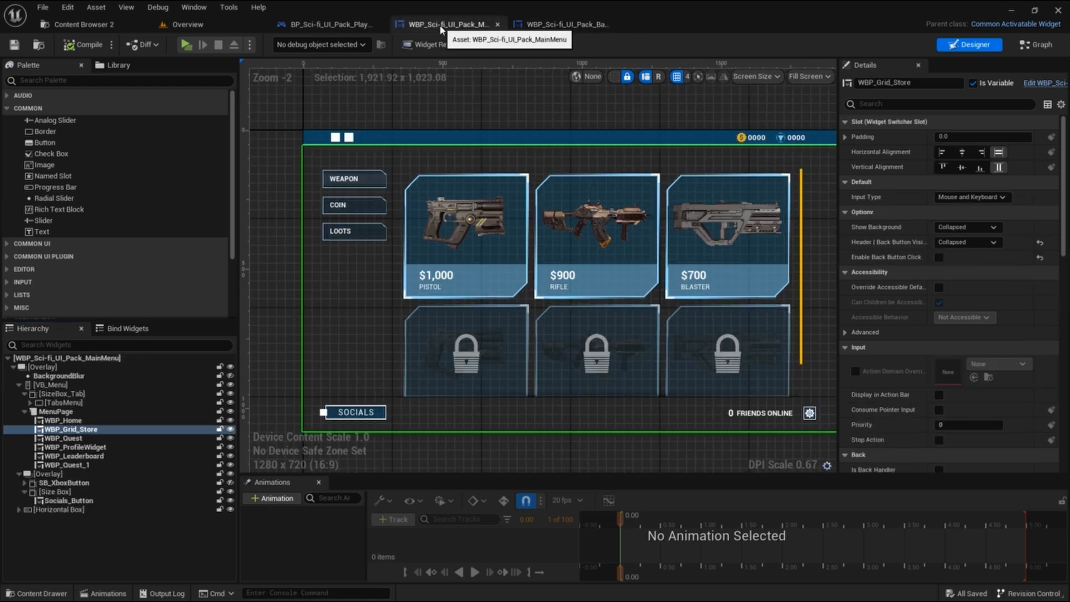
left_click(307, 142)
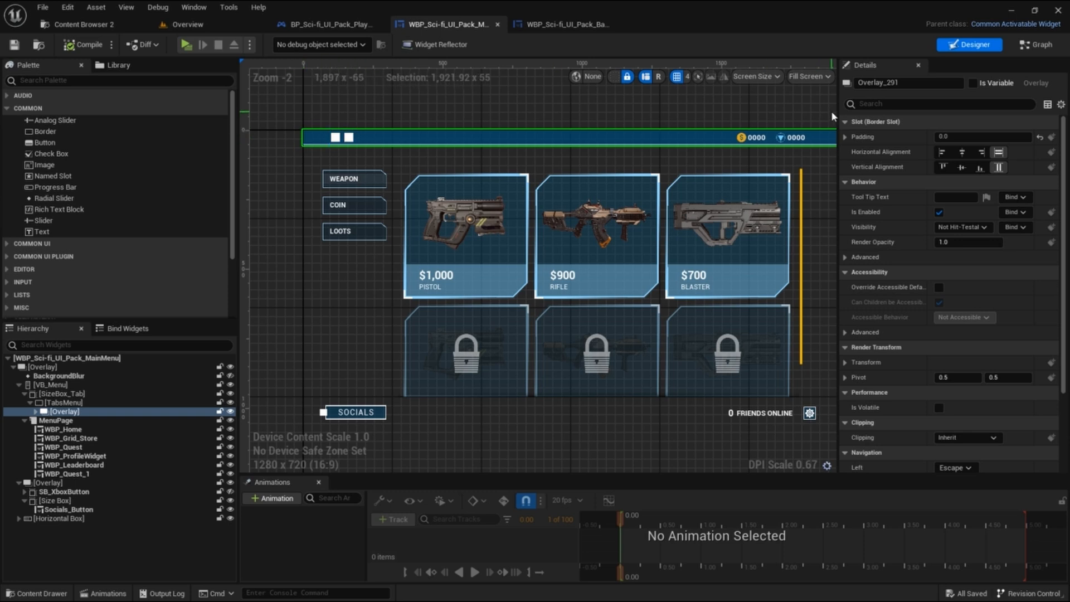
mouse_move(474, 130)
right_mouse_down()
mouse_move(431, 139)
mouse_move(486, 129)
right_mouse_up()
left_click(563, 24)
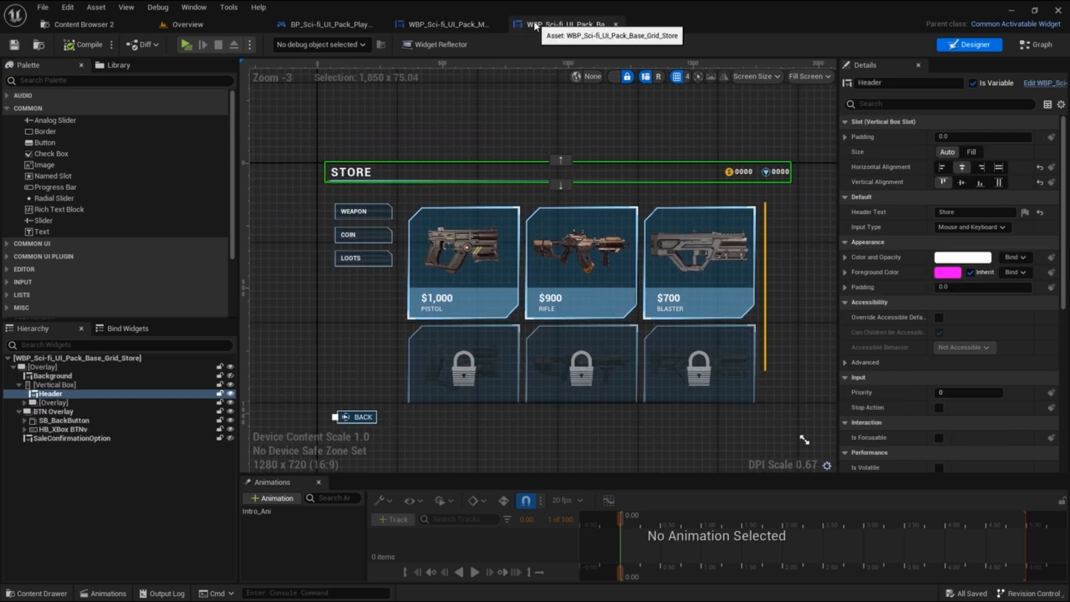
right_click_drag(443, 88, 442, 104)
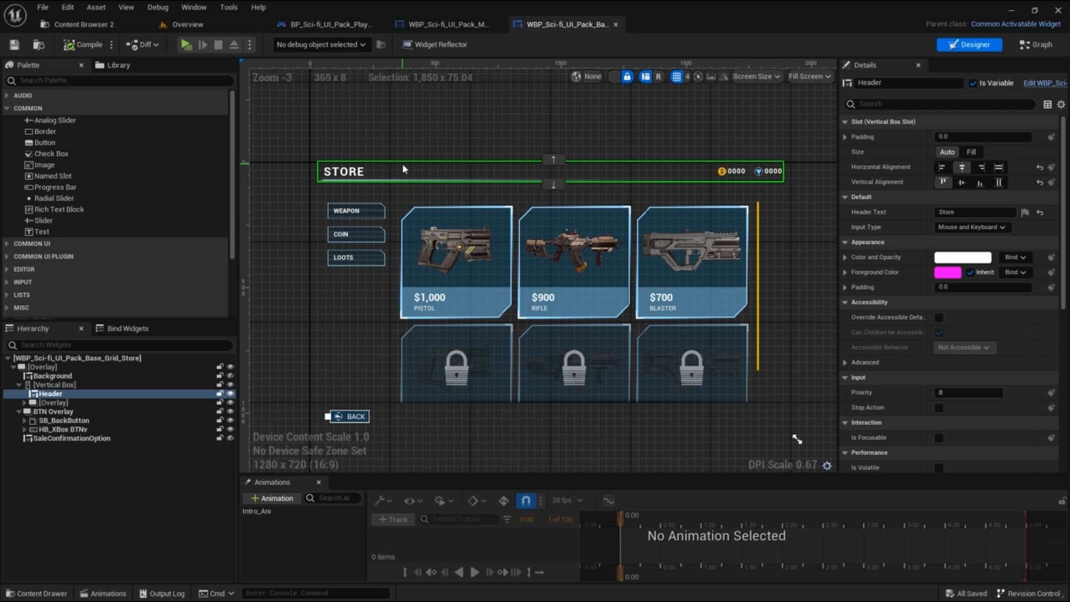
- Examine the WBP_Sci-fi_UI_Pack_HeaderWidget and the two Ingame_Currency_Details widgets in the MiniWidget folder
left_click(61, 25)
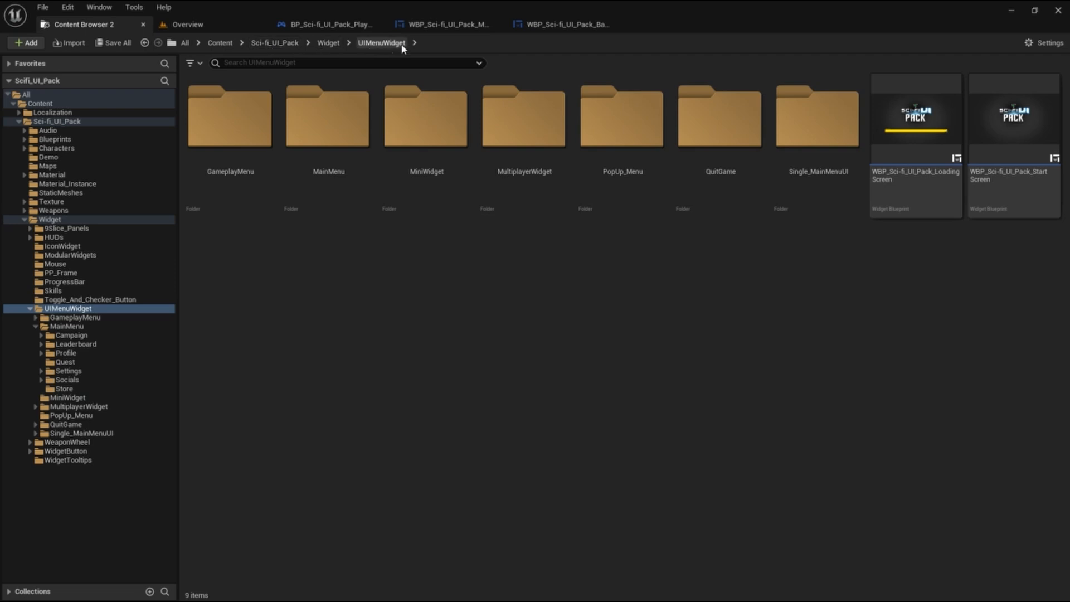
double_click(429, 116)
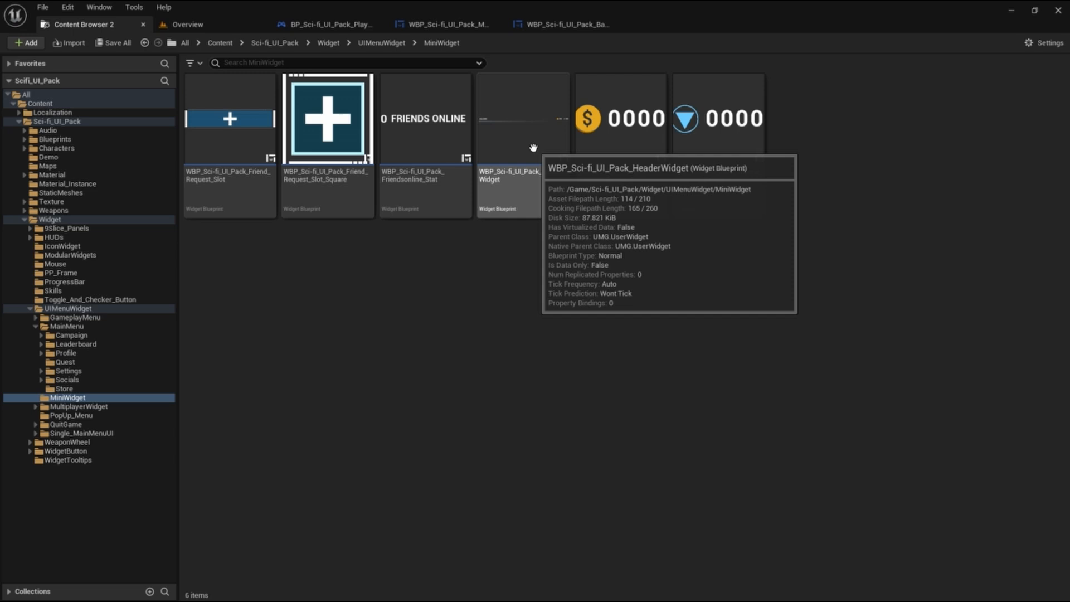
left_click(530, 148)
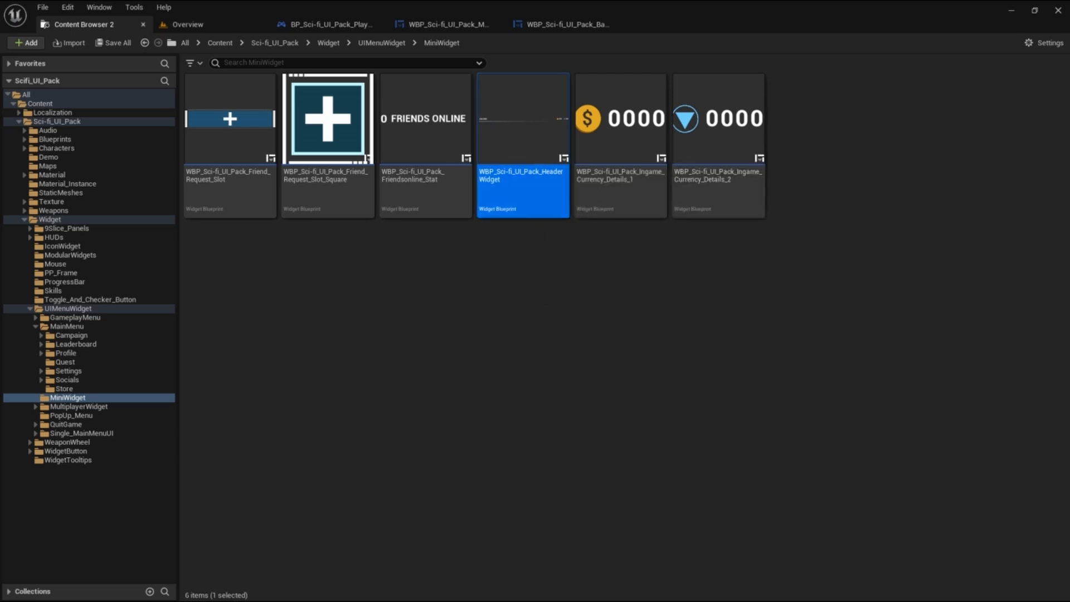
double_click(524, 145)
left_click(753, 42)
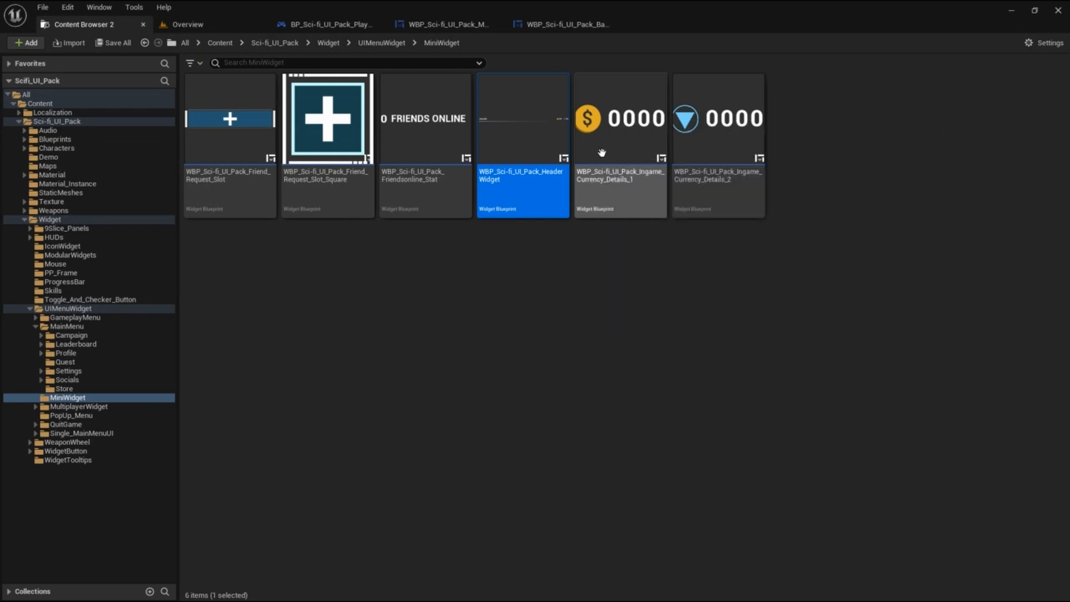
left_click(608, 121)
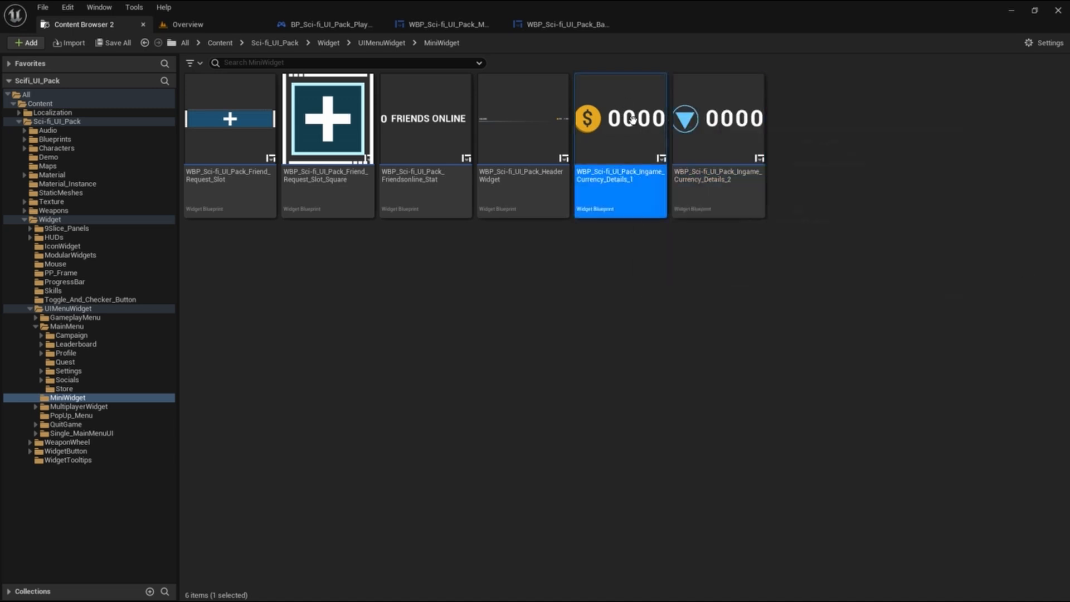
left_click(685, 120)
left_click(544, 124)
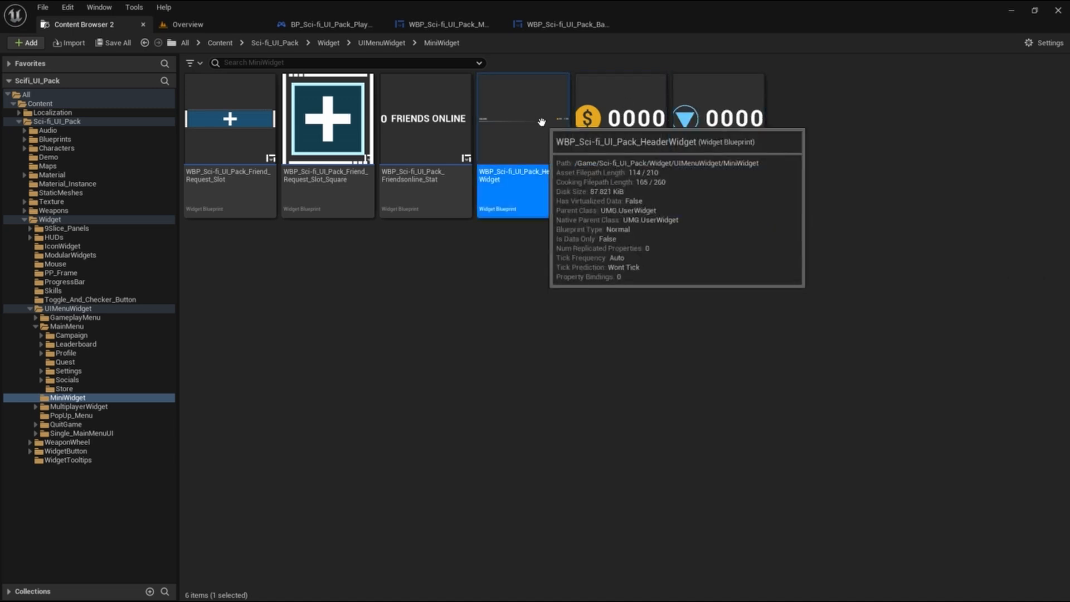
- Set the Header Text of the grid store's Header widget to "GRid Store"
left_click(437, 26)
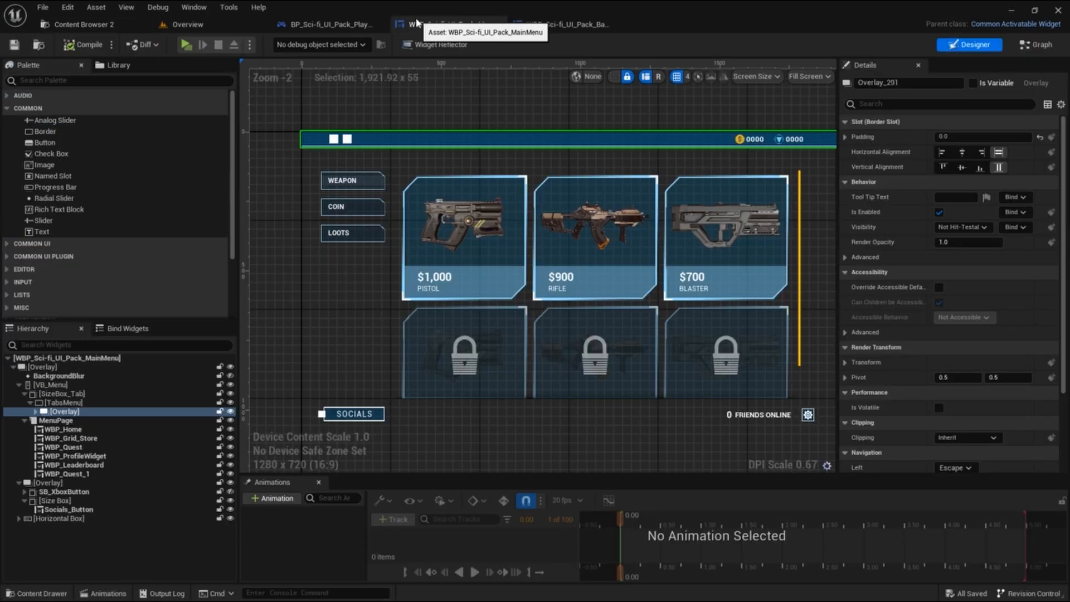
left_click(564, 24)
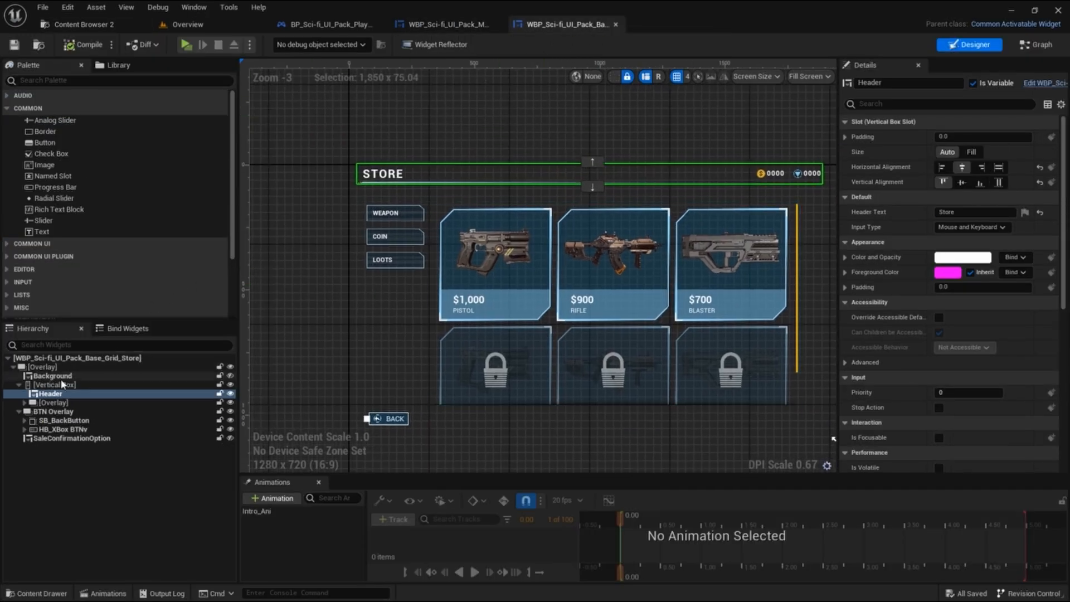
left_click(58, 393)
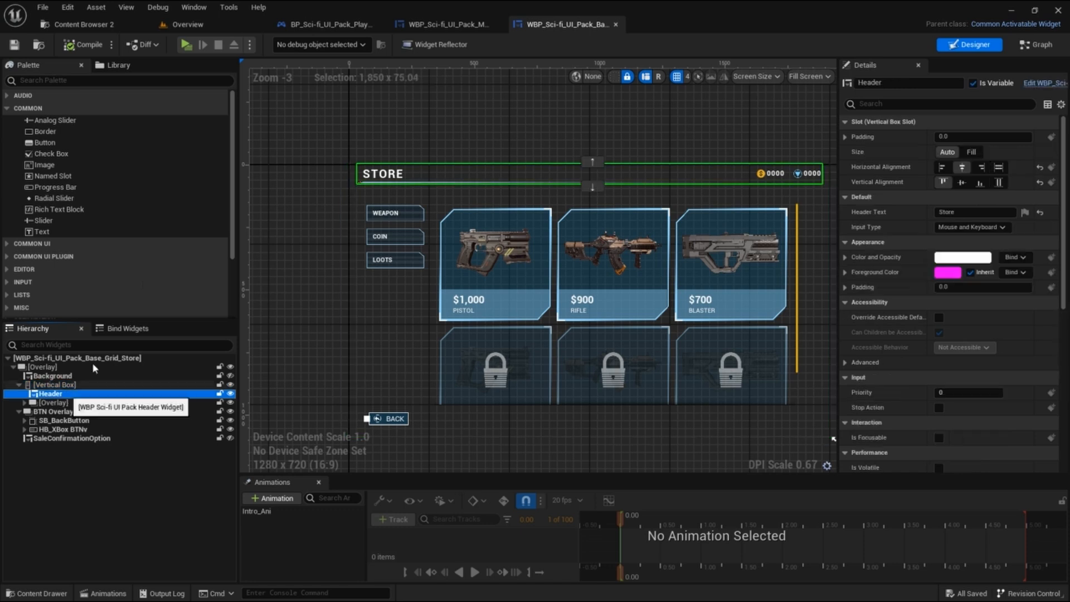
scroll(467, 134, "up", 1)
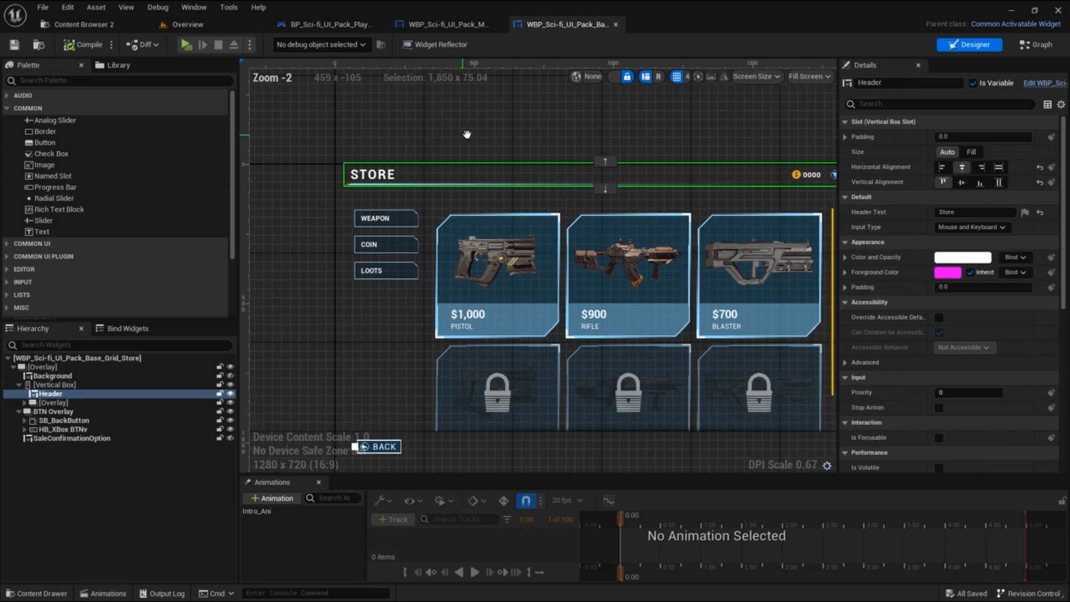
right_click_drag(467, 134, 484, 132)
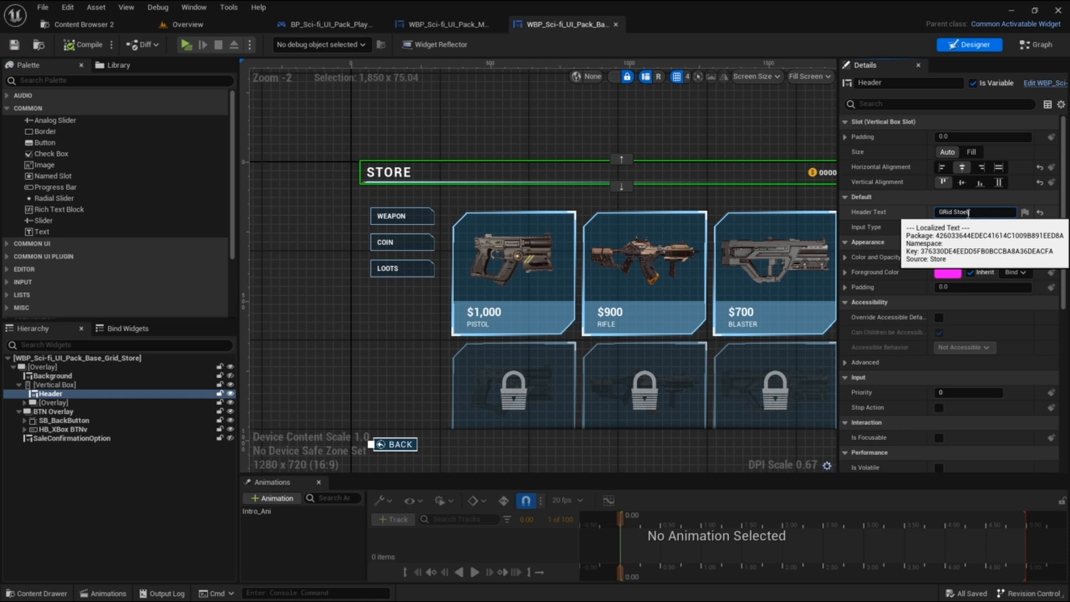
key("Return")
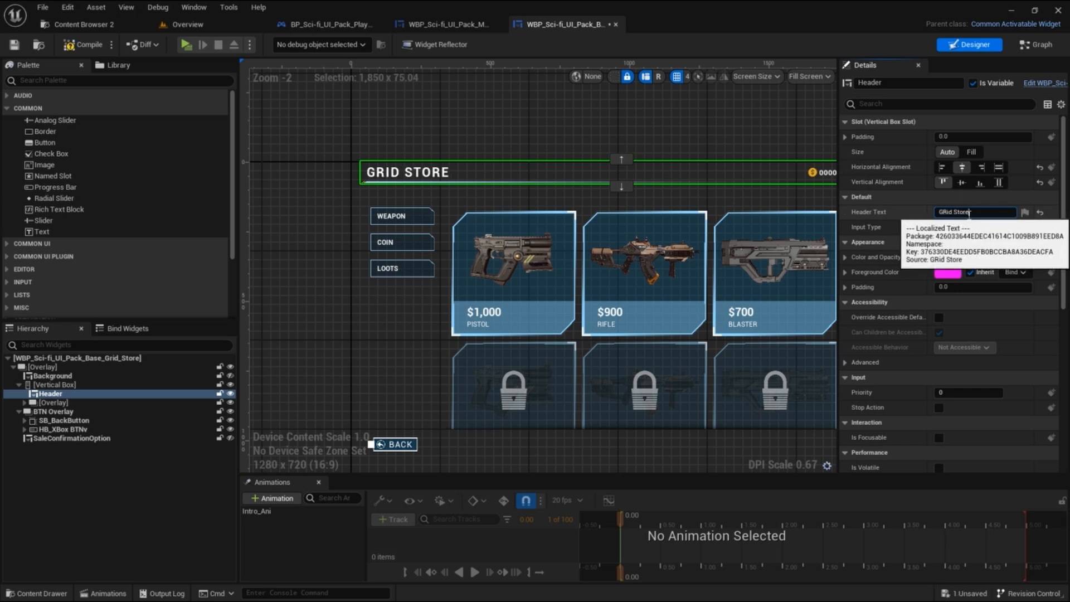
- Set the Header Text of the grid store's Header widget back to "Store"
left_click(986, 213)
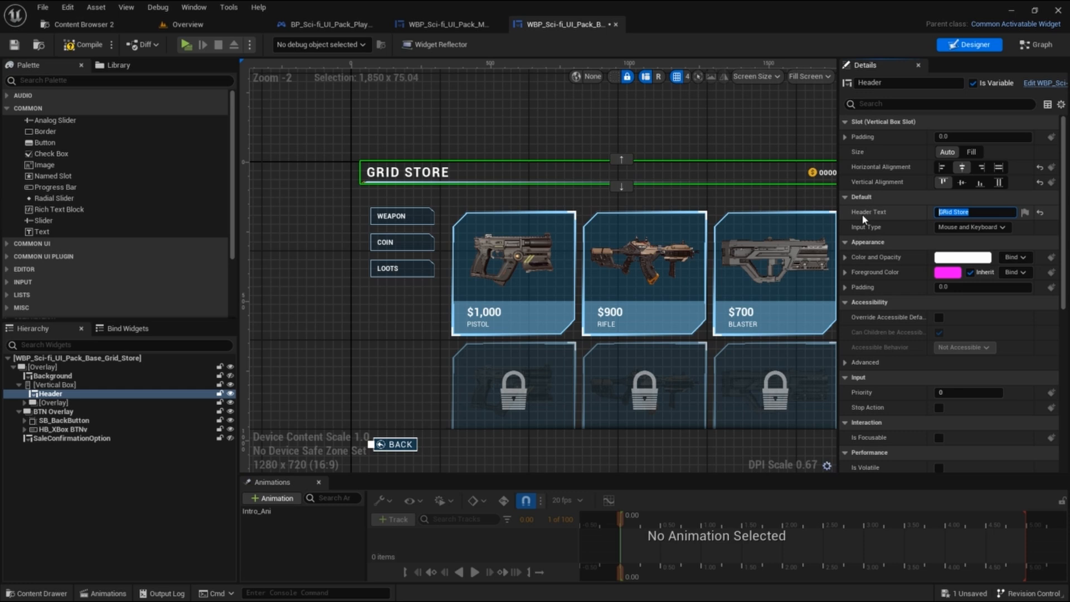
type("S")
key("Return")
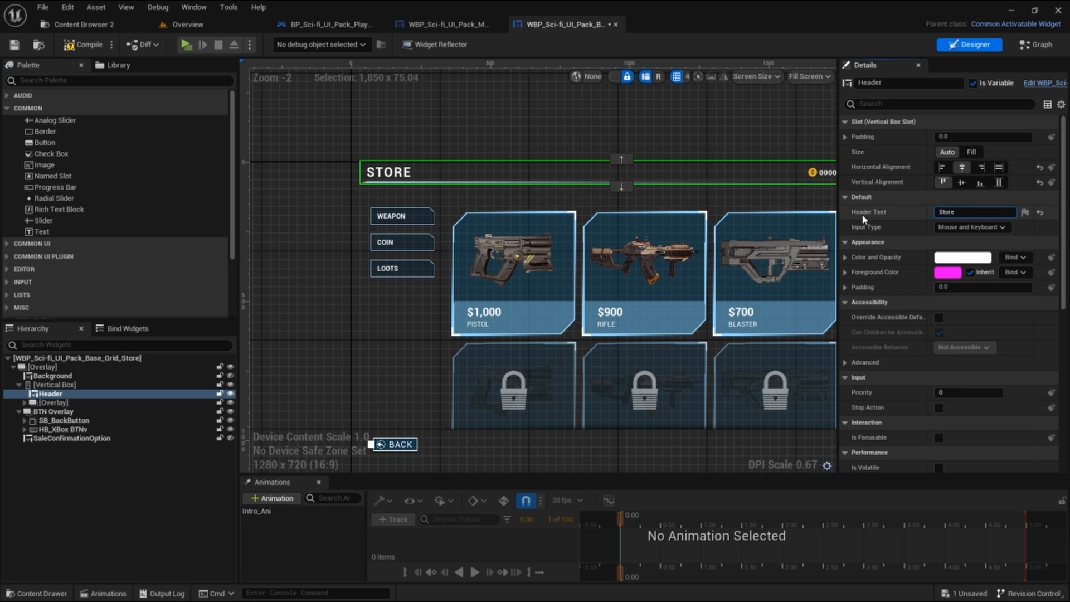
- Examine the Weapon, Coin and Loots tab buttons of the grid store and their properties
left_click(669, 116)
scroll(669, 115, "down", 1)
right_click_drag(668, 117, 494, 69)
scroll(500, 120, "down", 1)
right_click_drag(500, 120, 557, 223)
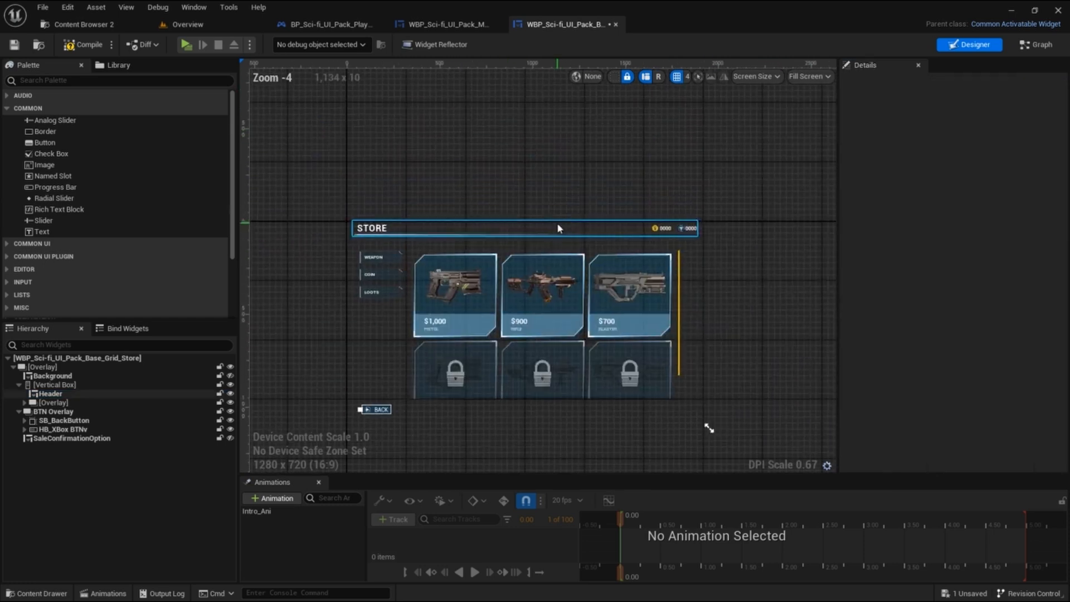
left_click(386, 262)
right_click_drag(423, 213, 430, 182)
scroll(432, 179, "up", 1)
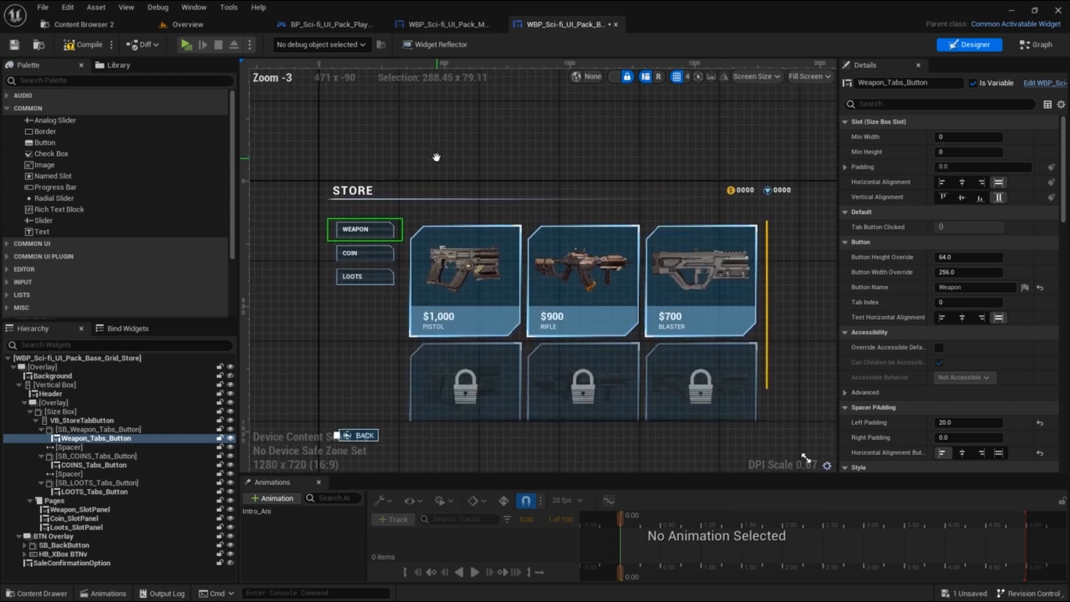
left_click(361, 281)
left_click(363, 255)
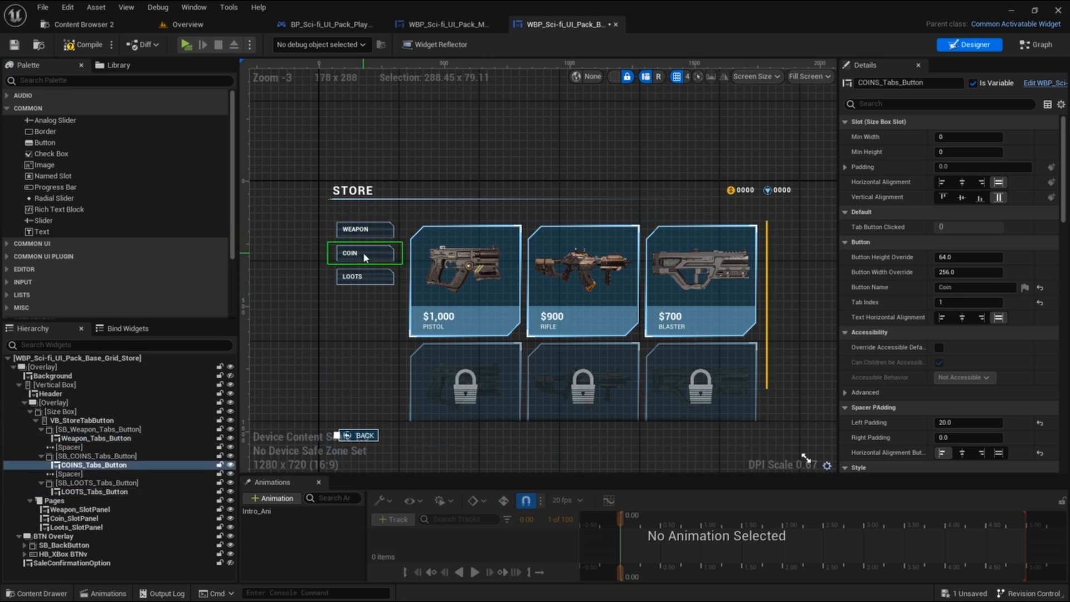
left_click(365, 232)
left_click(363, 254)
left_click(361, 277)
left_click(364, 230)
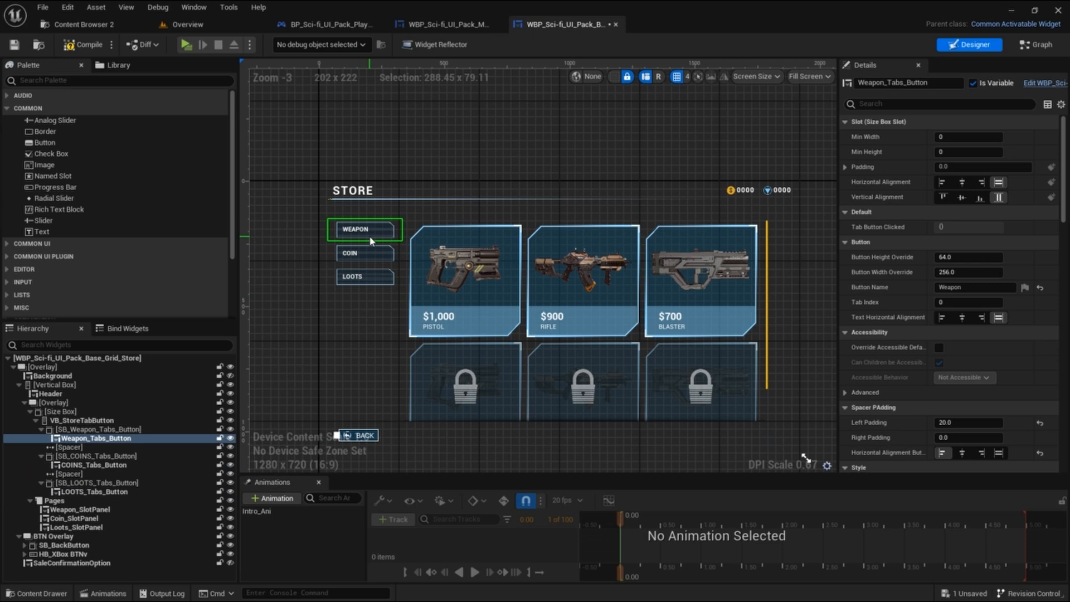
- Inspect the Weapon_SlotPanel item grid and the Pages switcher that contains the three slot panels
right_click_drag(596, 233, 563, 210)
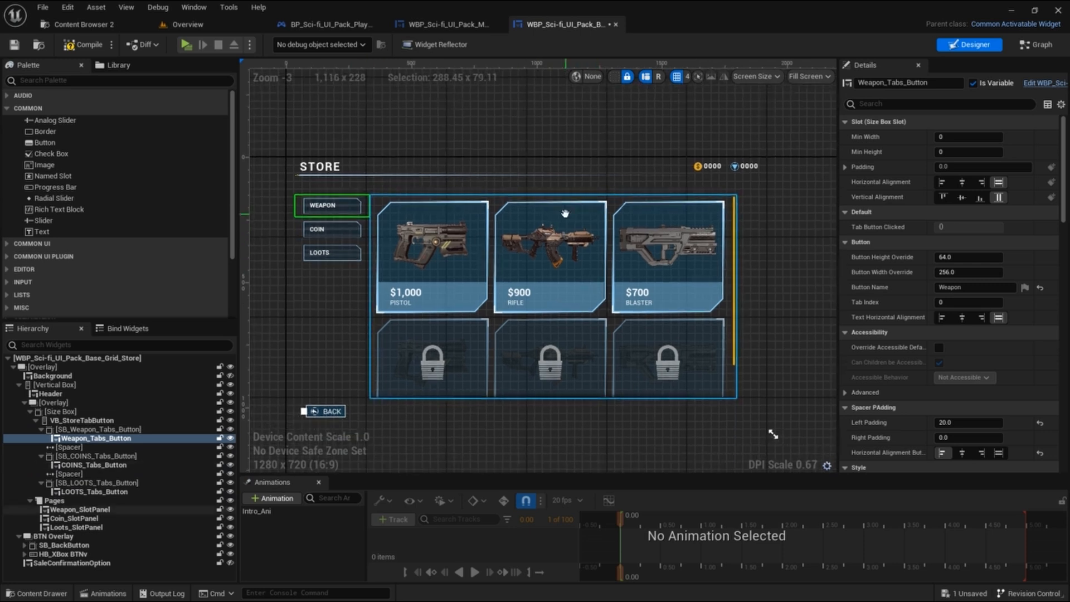
left_click(474, 248)
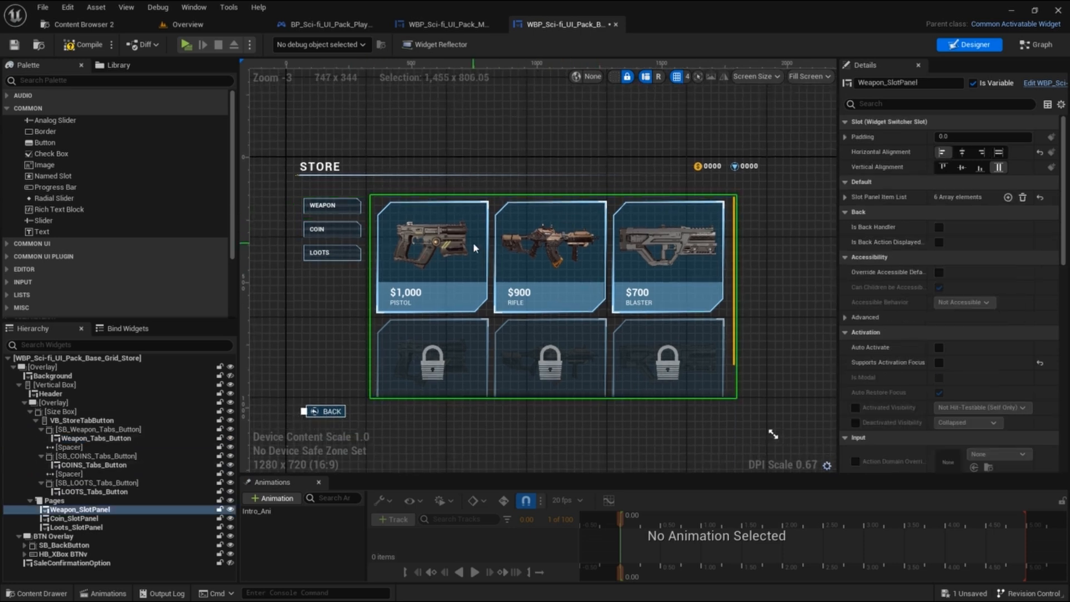
right_click_drag(477, 248, 497, 234)
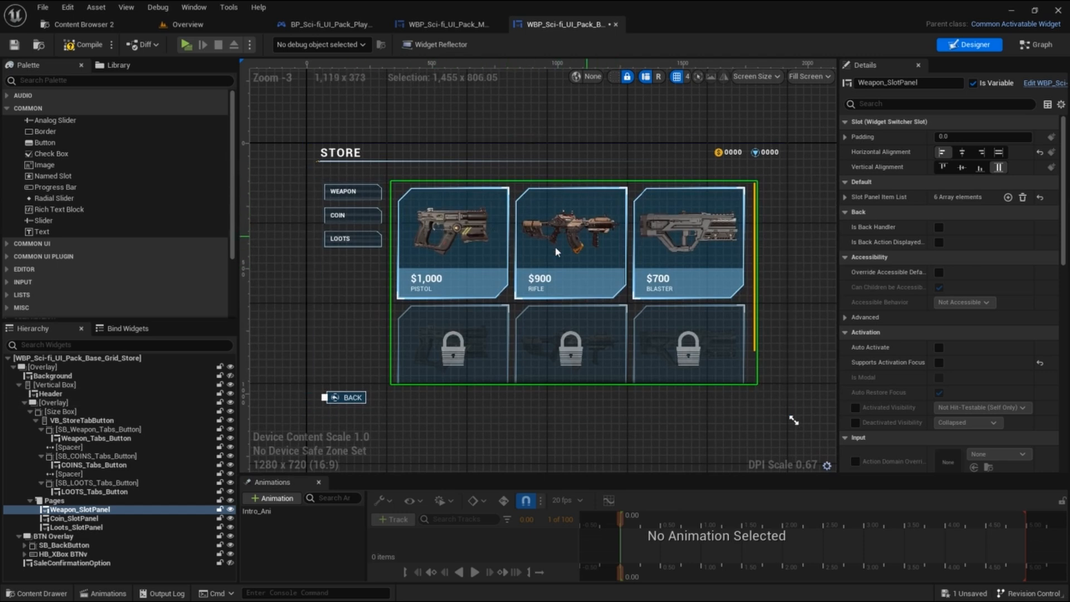
right_click_drag(497, 242, 499, 238)
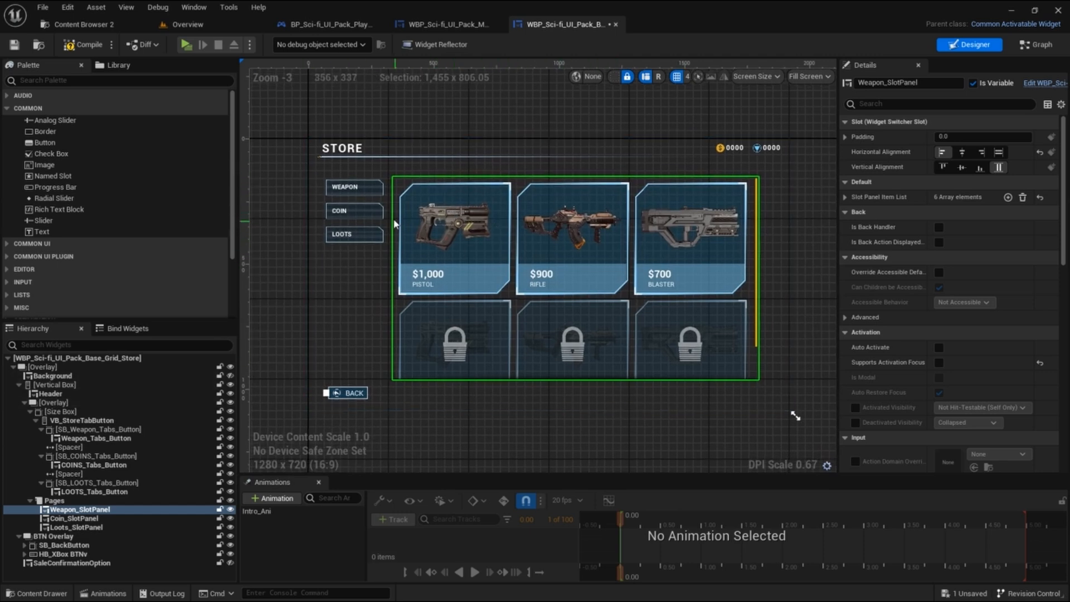
left_click(56, 501)
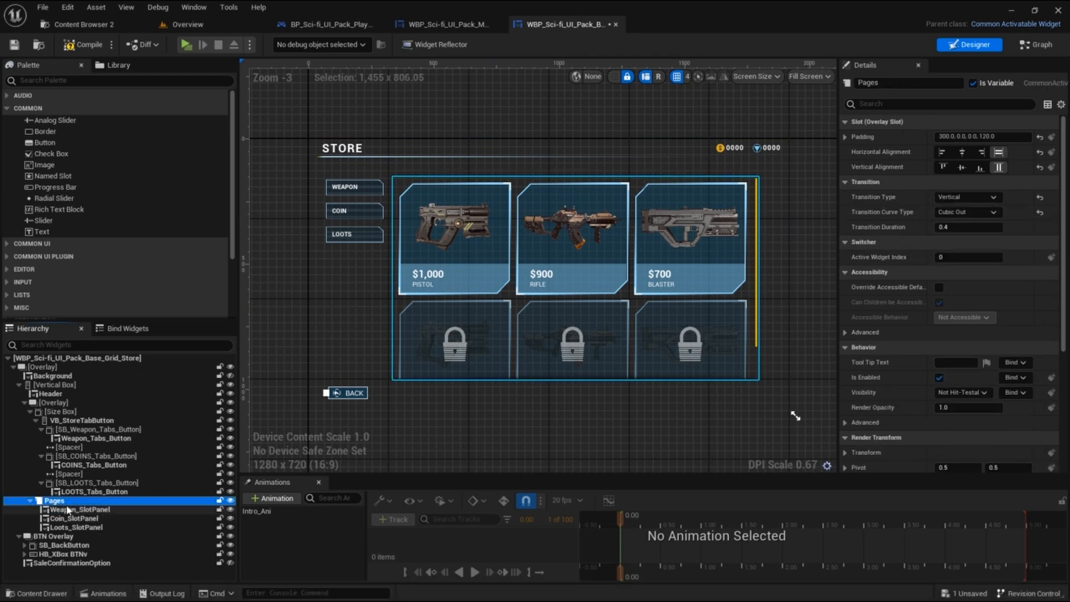
scroll(409, 176, "up", 3)
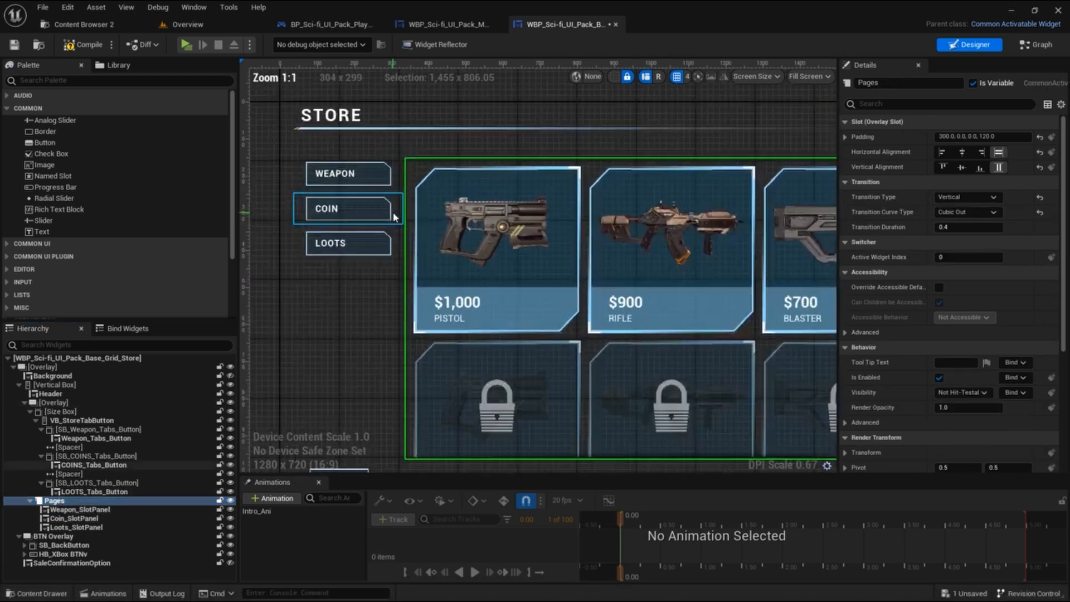
- Examine the Weapon, Coin and Loots tab buttons of the grid store, comparing their button name and tab index properties
scroll(410, 177, "down", 2)
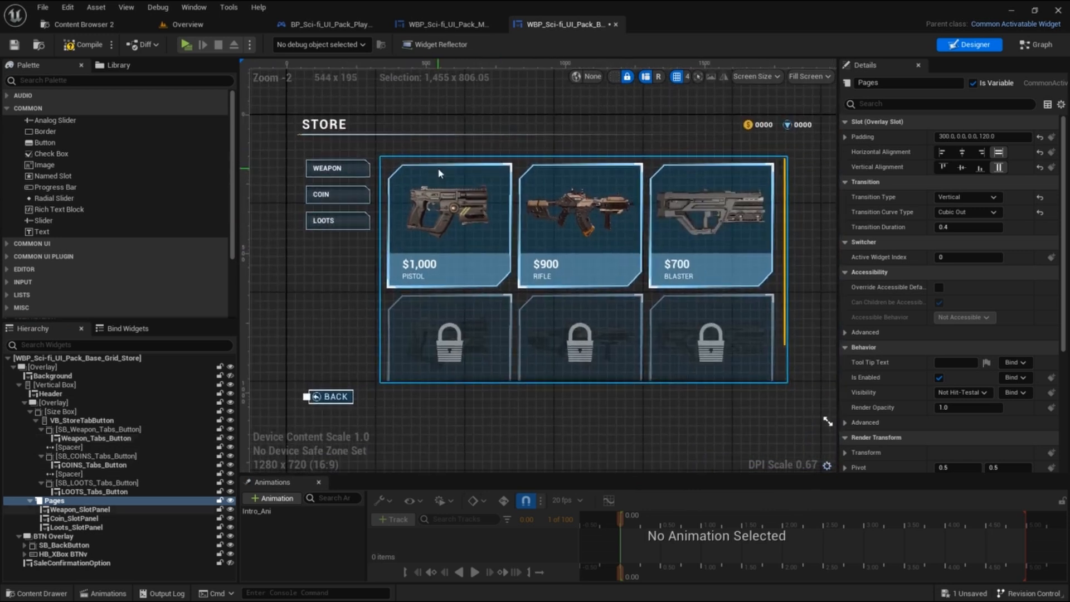
left_click(332, 169)
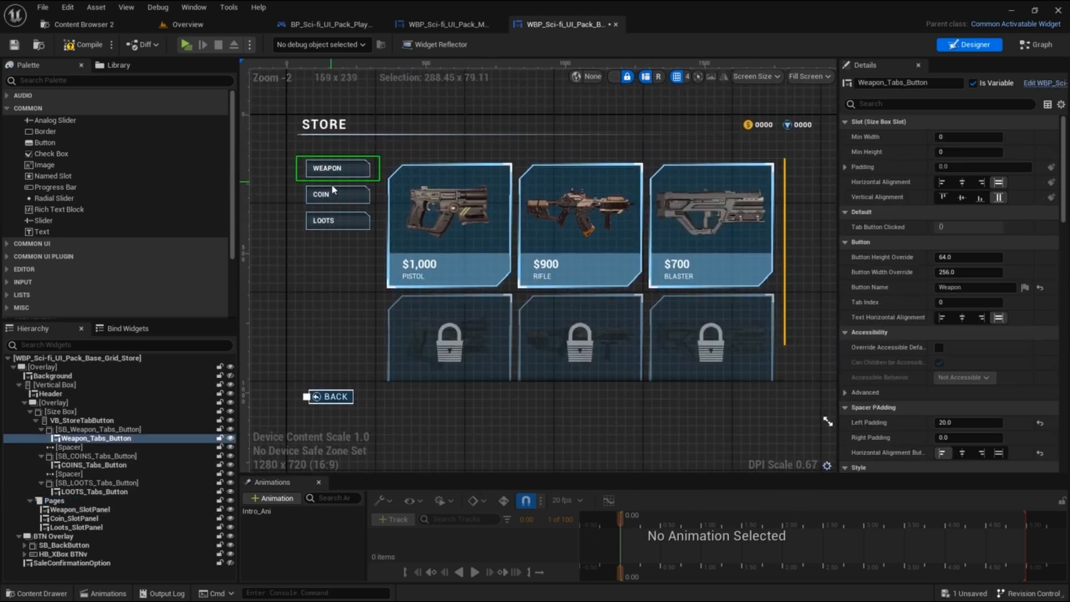
left_click(331, 203)
left_click(335, 220)
left_click(337, 168)
left_click(334, 195)
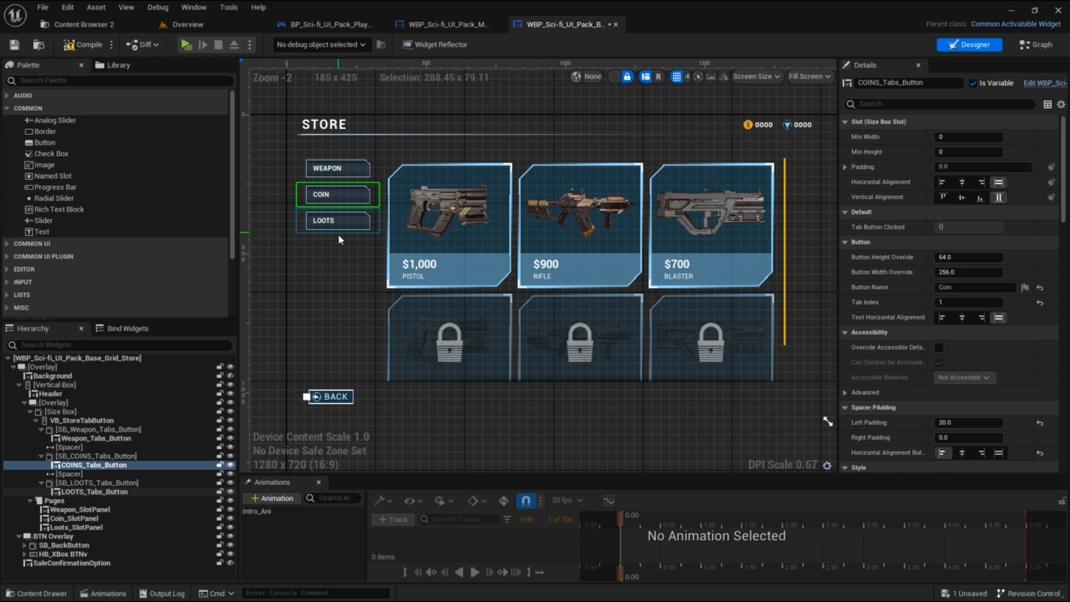
left_click(339, 224)
left_click(341, 193)
left_click(345, 172)
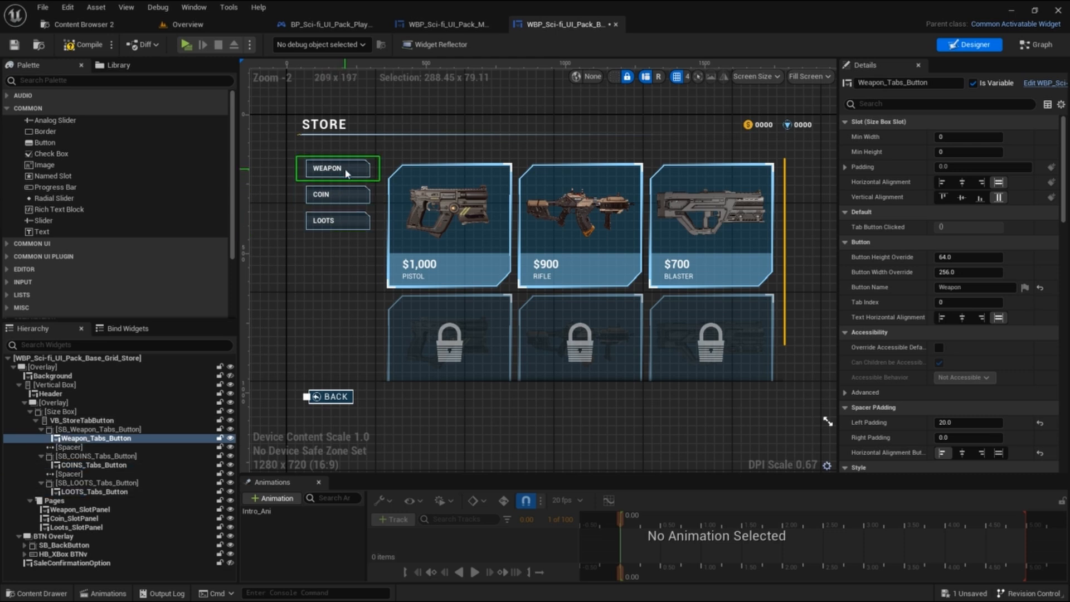
left_click(341, 196)
left_click(341, 221)
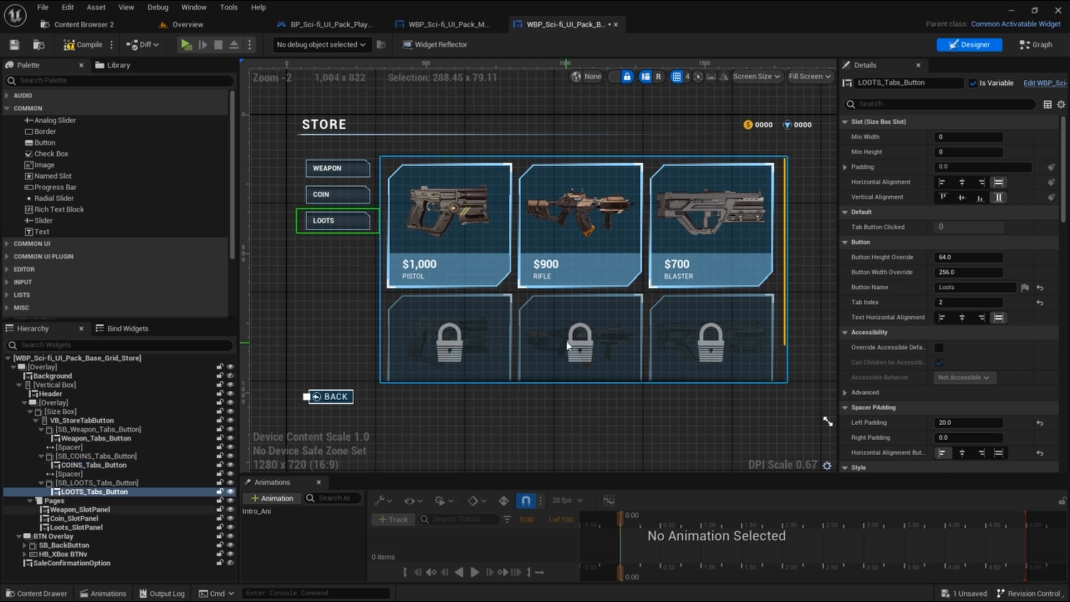
- Inspect the grid store's Back button and its properties below the item grid
right_click_drag(645, 412, 651, 372)
left_click(334, 360)
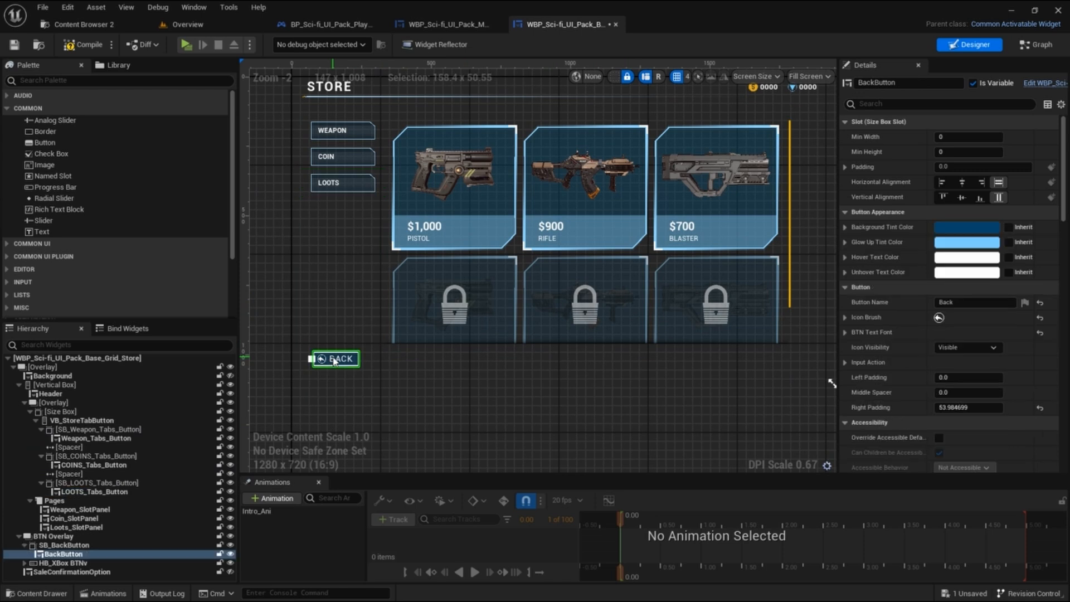
right_click_drag(466, 196, 461, 208)
right_click_drag(525, 203, 521, 216)
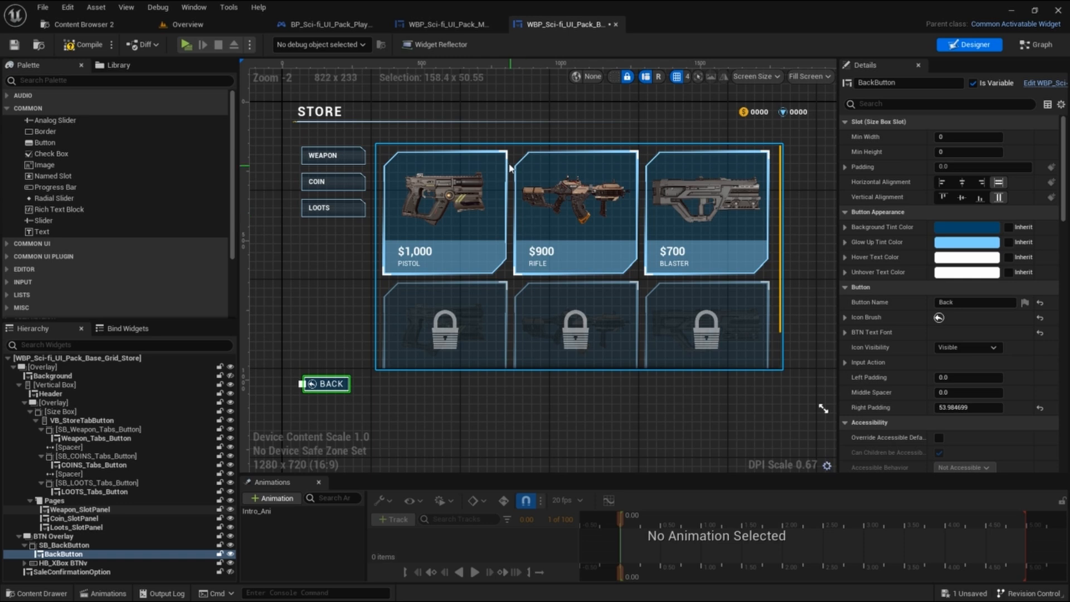
- Compare the WBP_Grid_Store instance in the main menu with the base grid store widget, and compile the base widget
left_click(451, 25)
right_click_drag(529, 83, 526, 83)
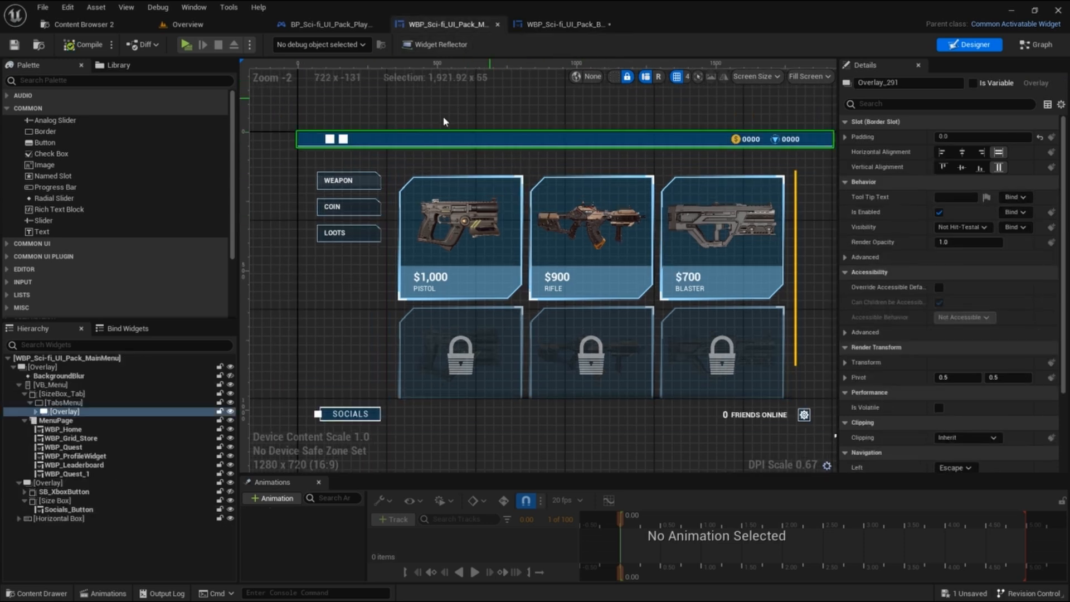
left_click(72, 438)
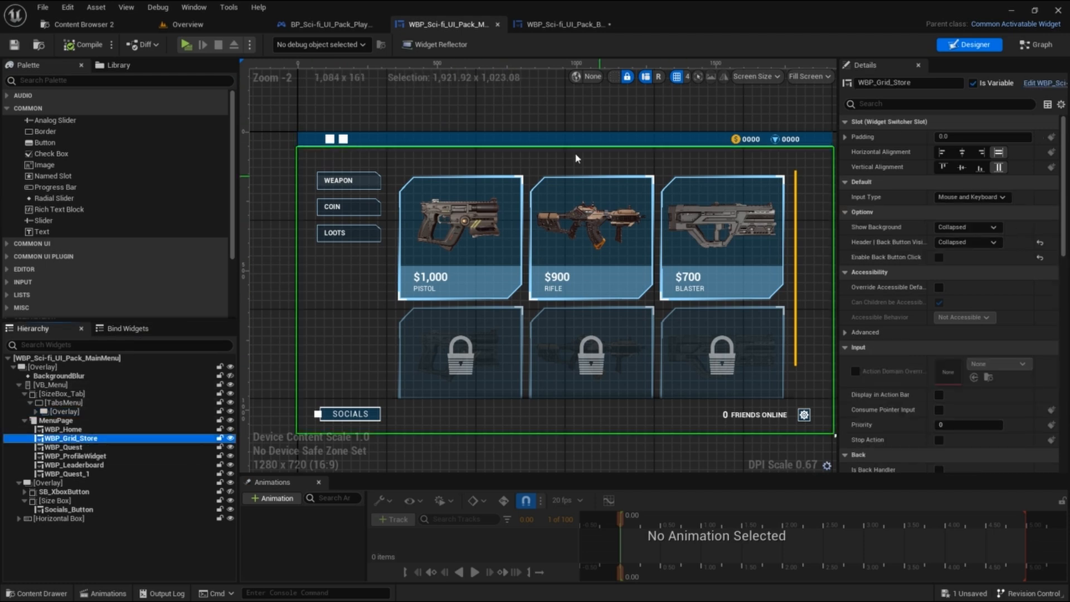
right_click_drag(614, 160, 588, 145)
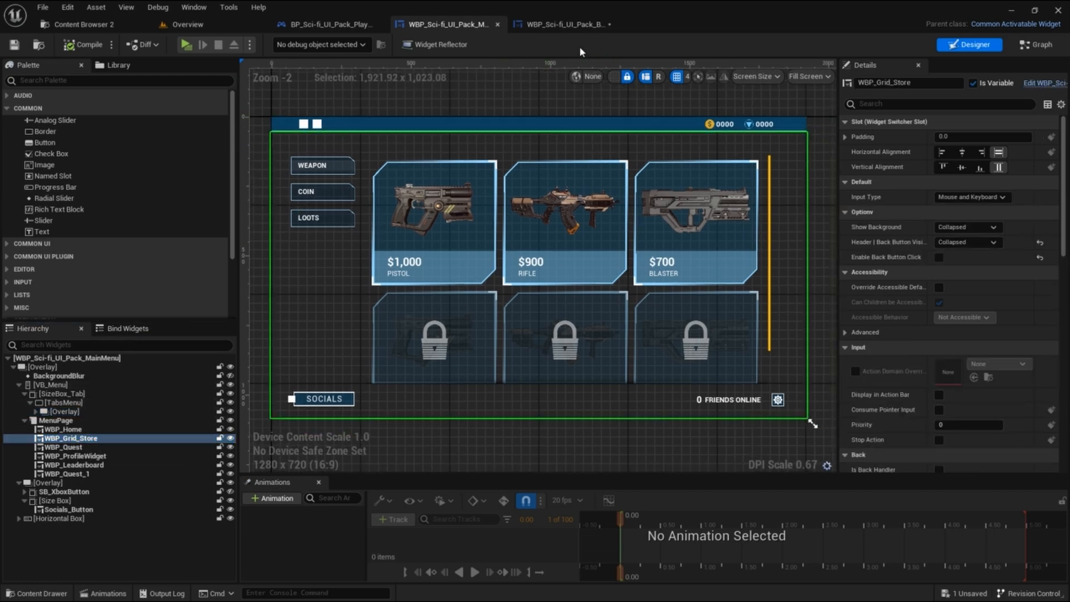
left_click(560, 24)
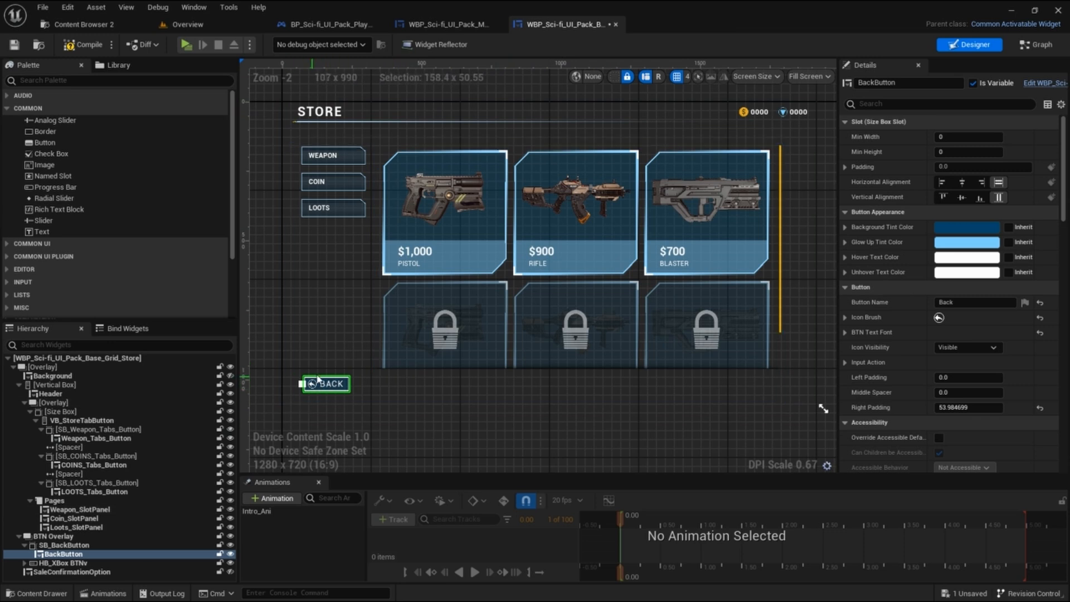
left_click(452, 26)
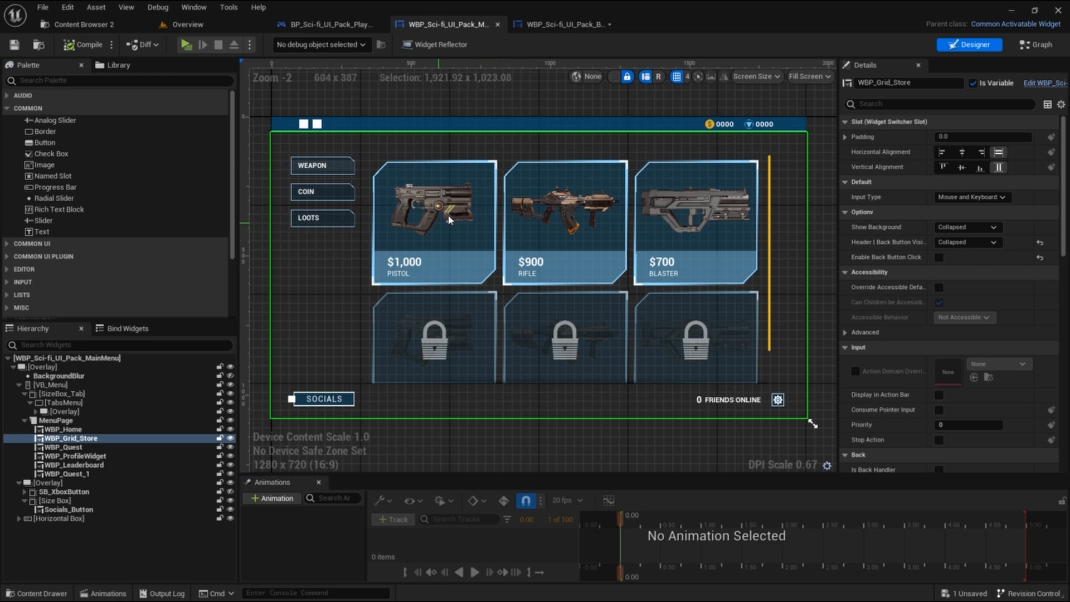
left_click(556, 24)
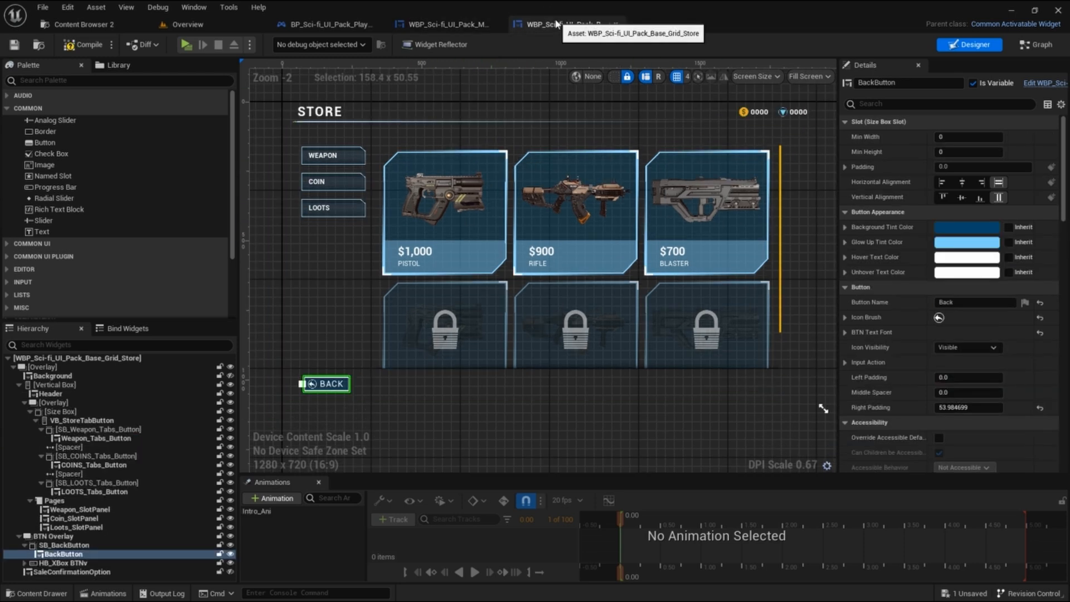
left_click(82, 46)
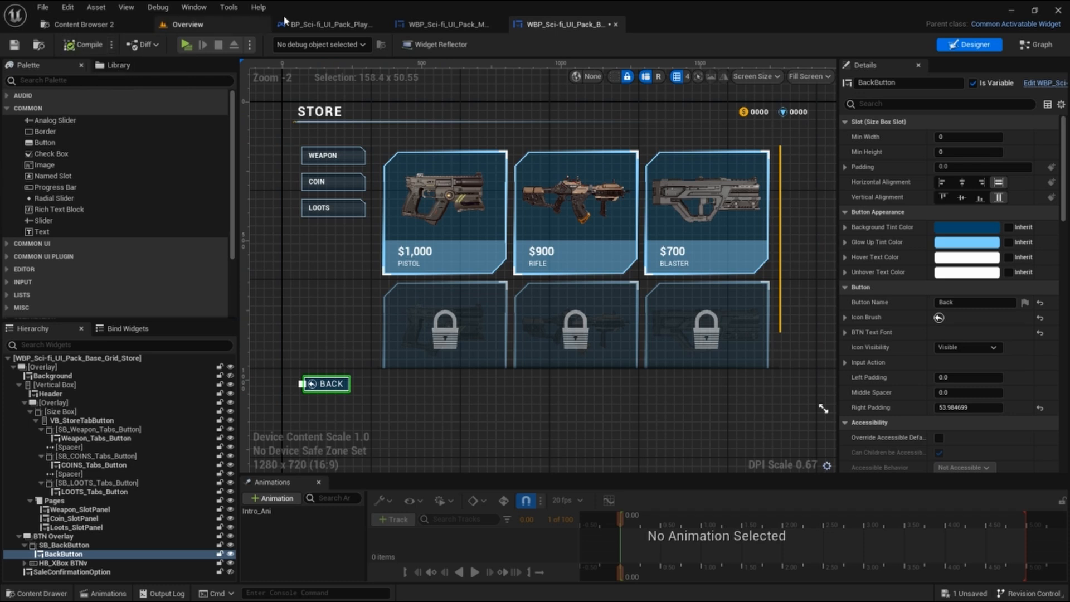
- In the player controller's event graph, move the execution wire from the lobby room Branch to the home menu node below it
left_click(327, 26)
scroll(607, 138, "up", 3)
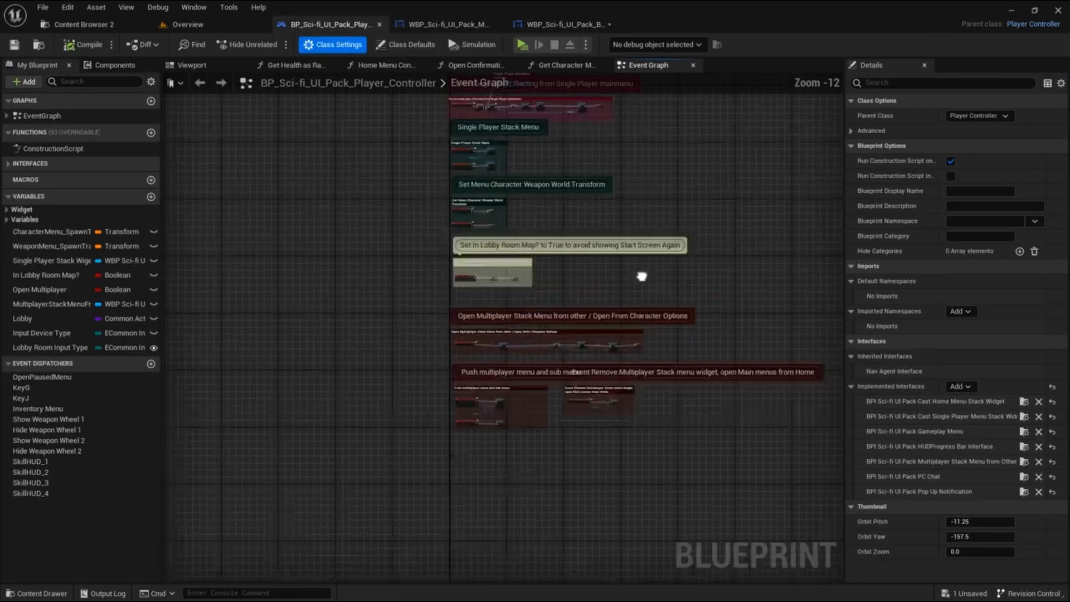
scroll(628, 202, "up", 8)
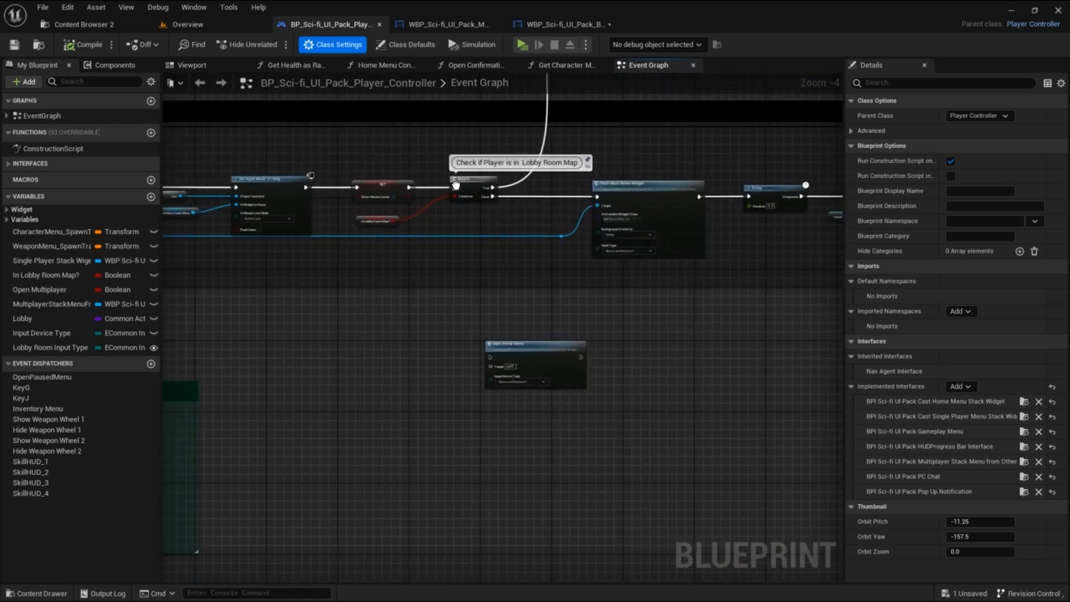
left_click_drag(455, 185, 492, 363, "ctrl")
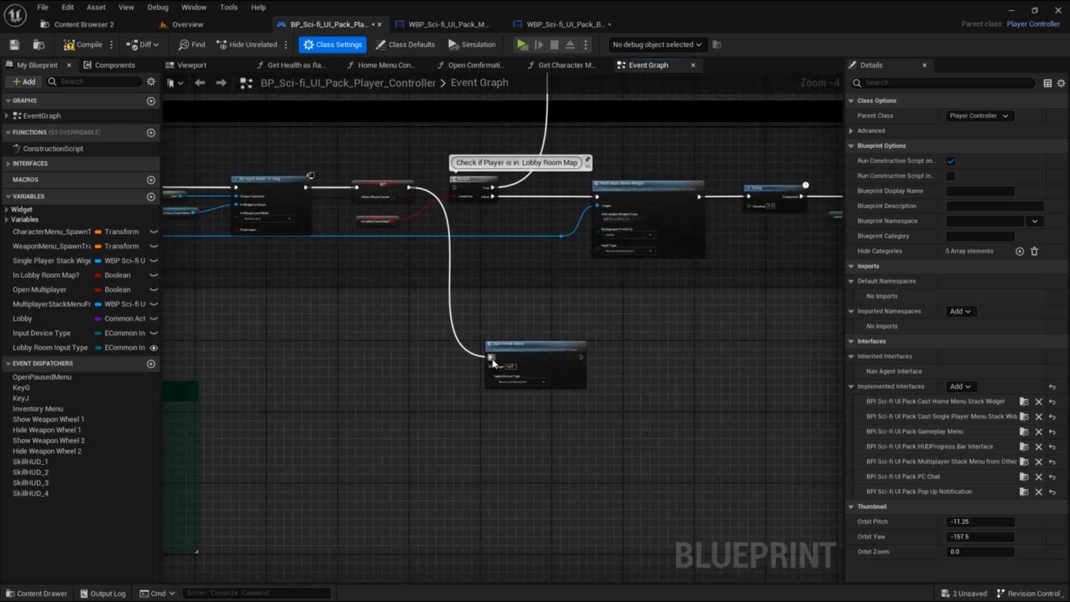
right_click_drag(493, 363, 660, 251)
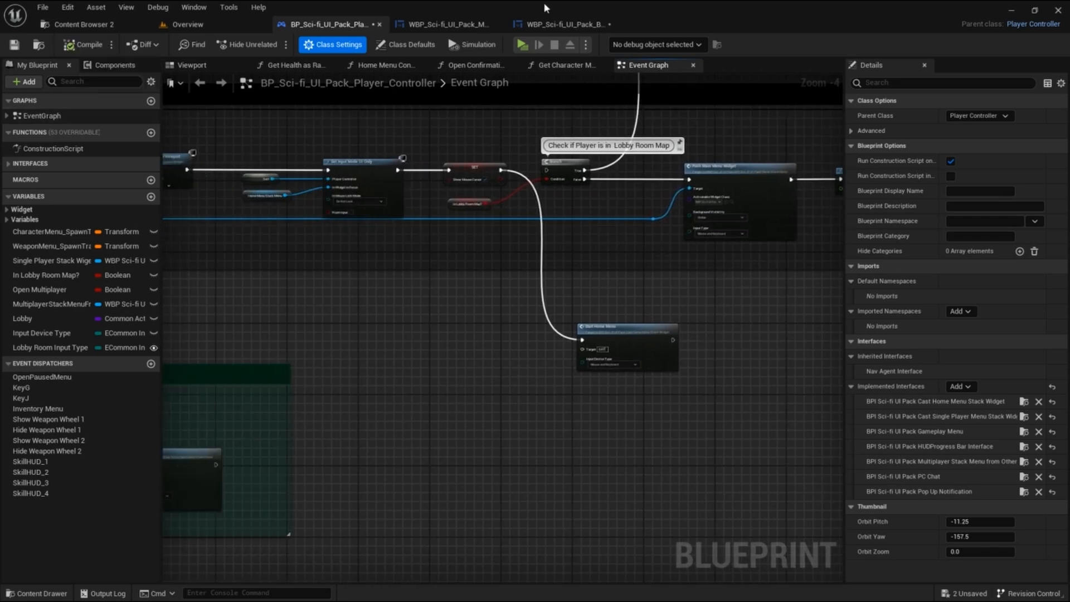
- Run the game preview from the main menu widget and view its Store page
left_click(443, 24)
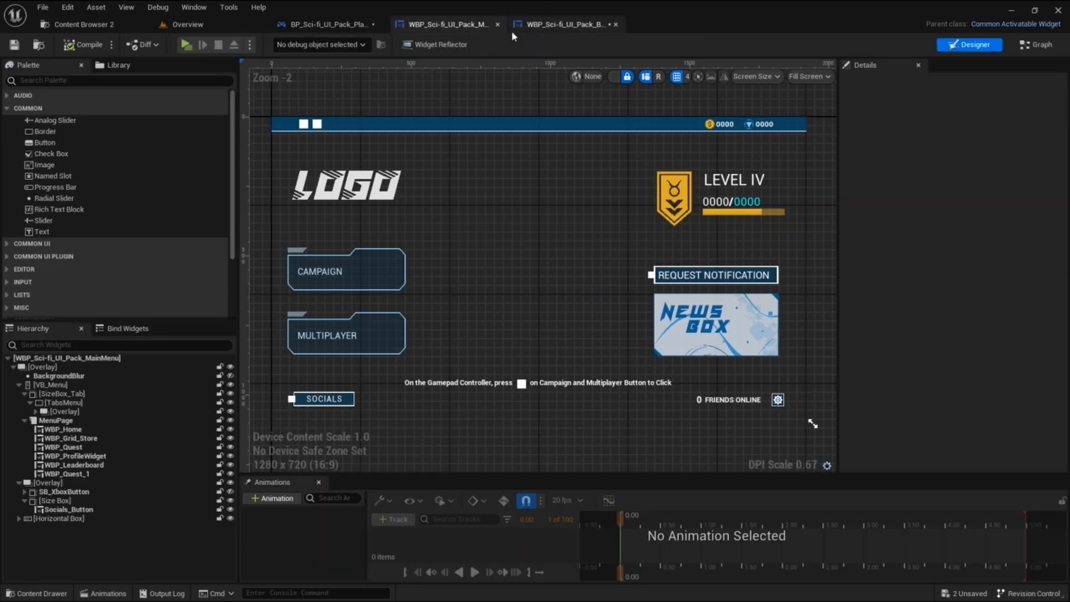
left_click(186, 45)
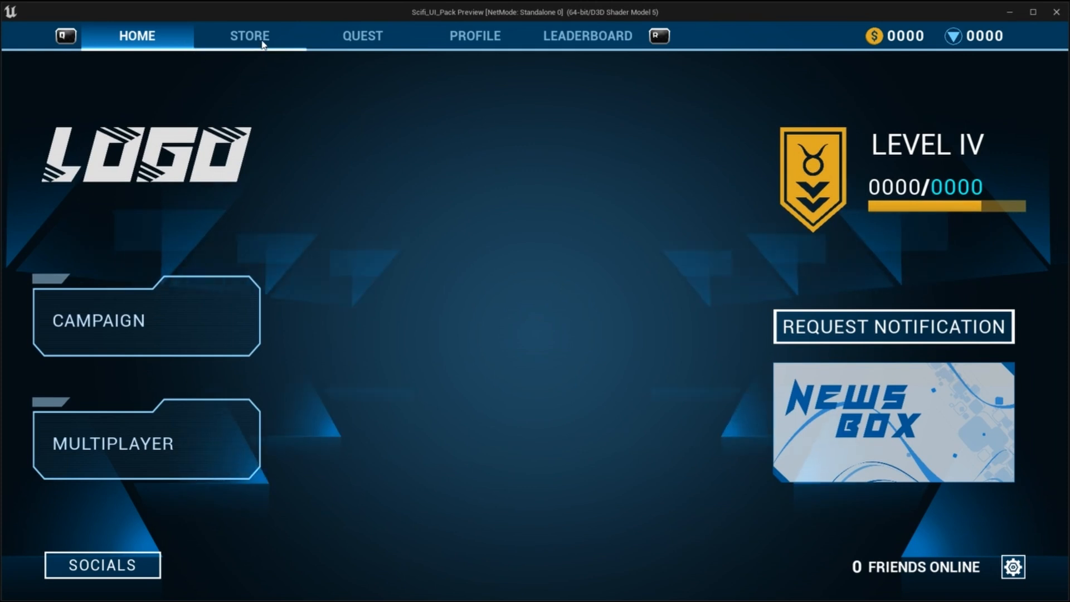
left_click(262, 42)
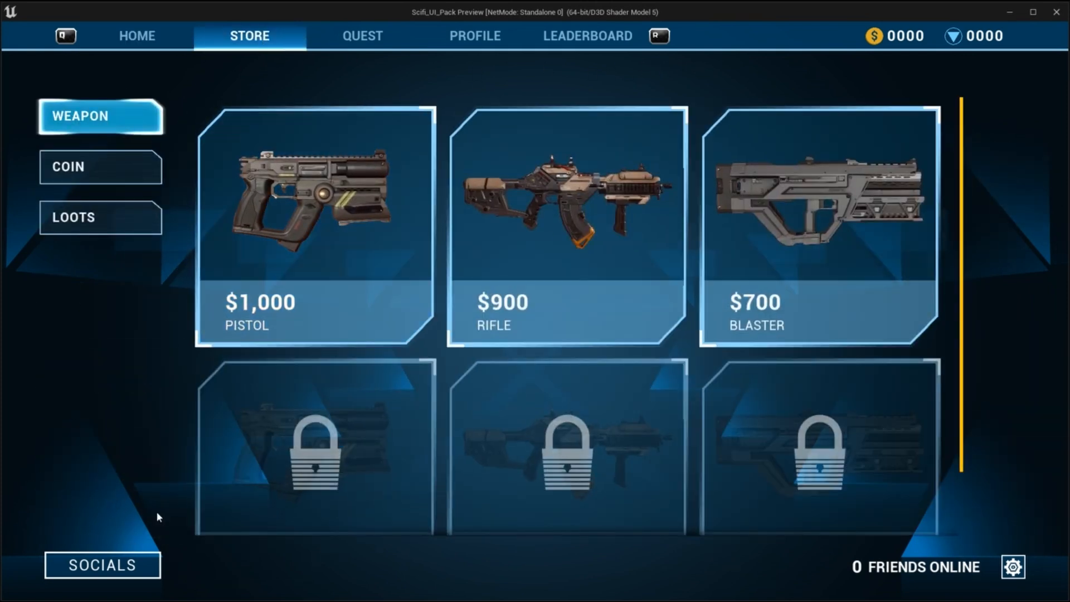
- Enter Multiplayer from the Home page, view the store through the character selection screen's coin counter, and close the preview
left_click(144, 41)
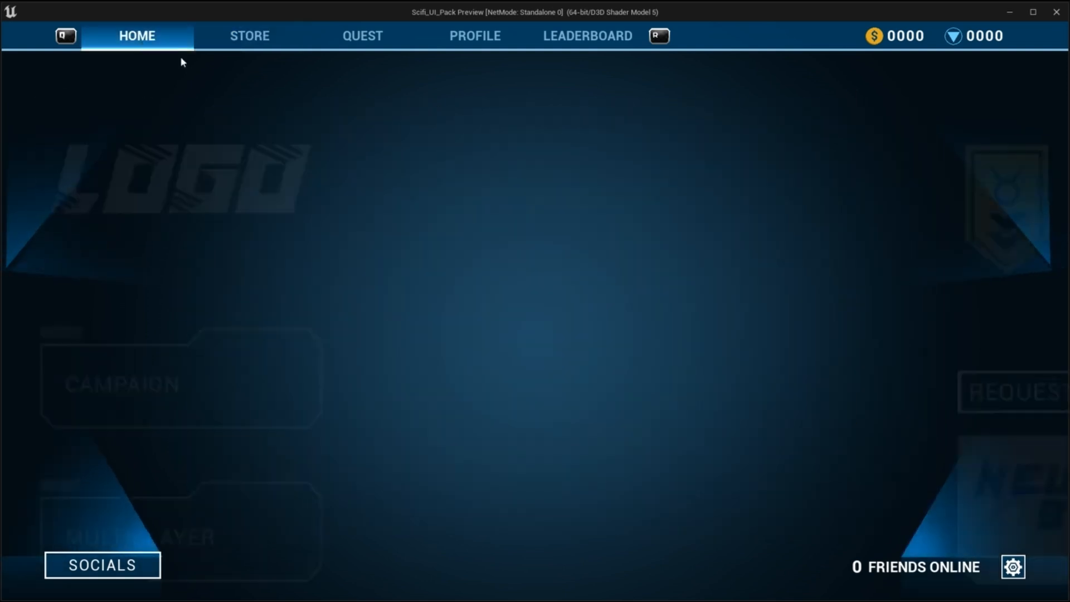
left_click(210, 435)
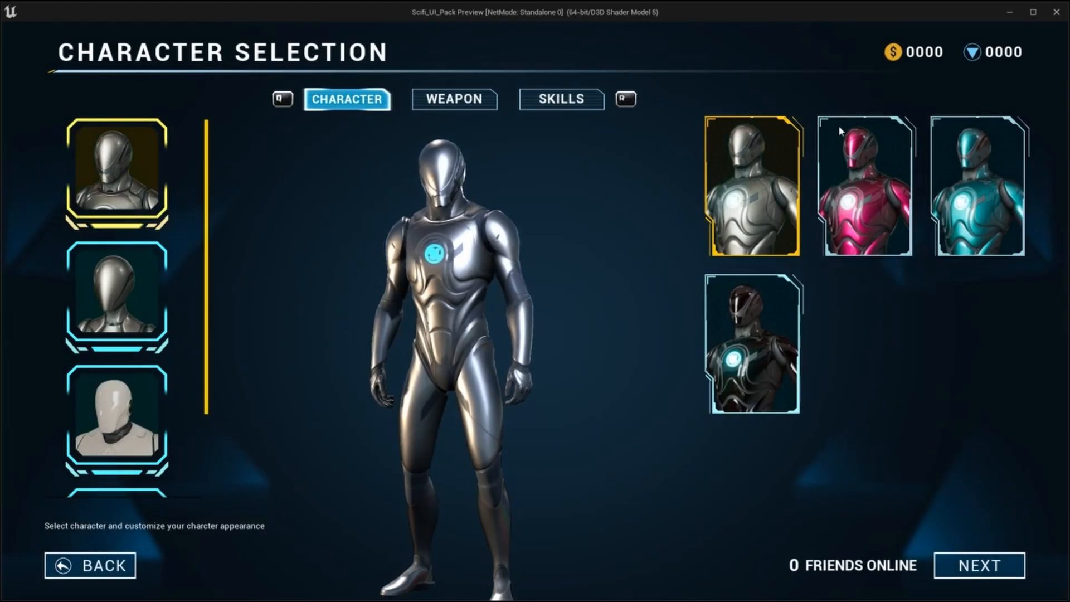
left_click(907, 51)
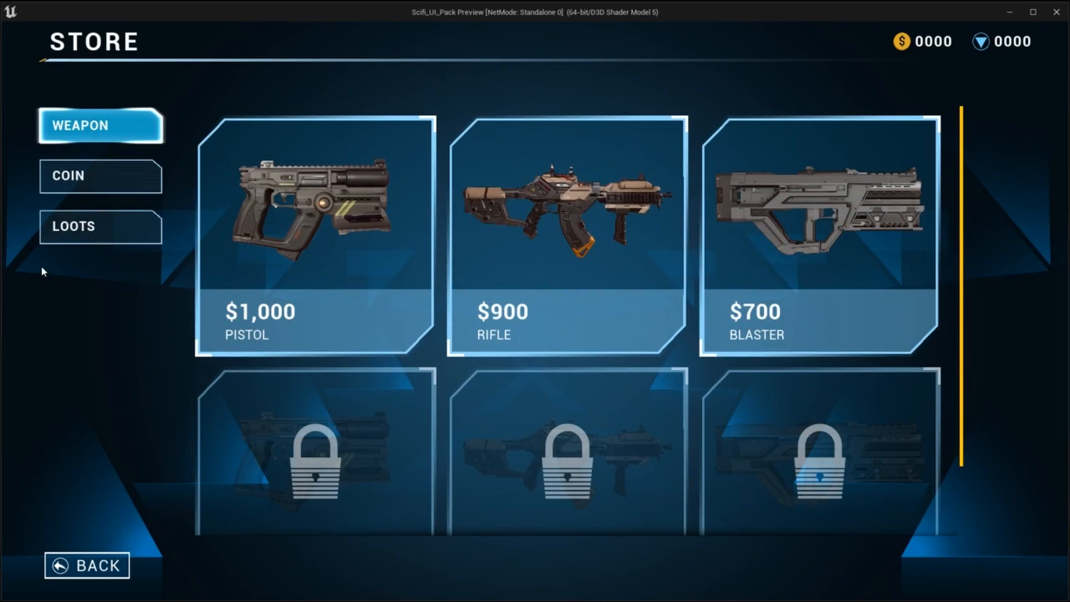
left_click(1055, 17)
- Open the event graph of the base grid store widget
left_click(557, 24)
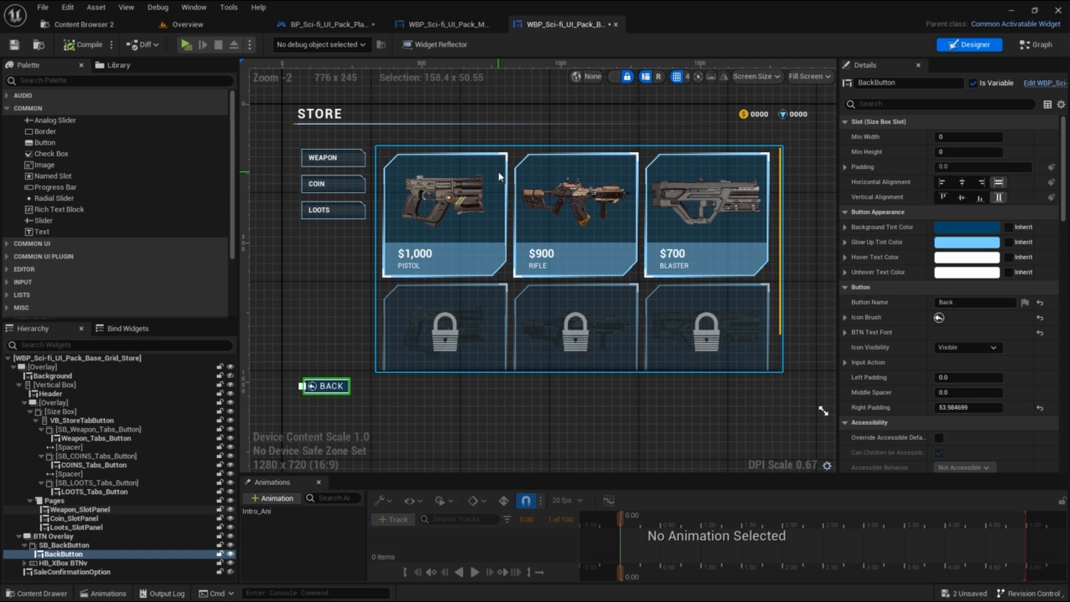
left_click(1036, 44)
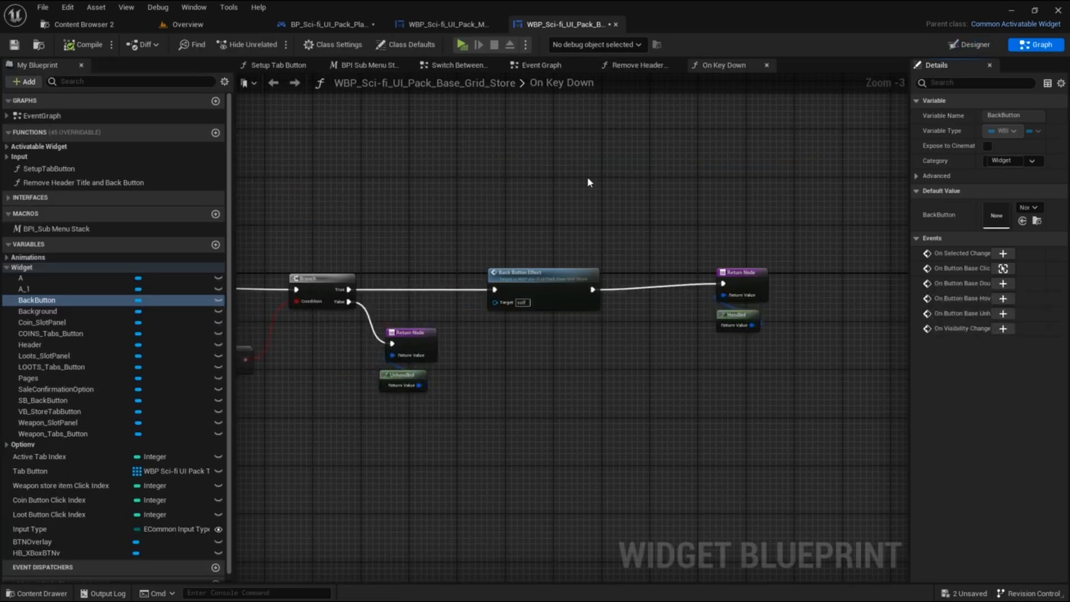
scroll(568, 188, "down", 2)
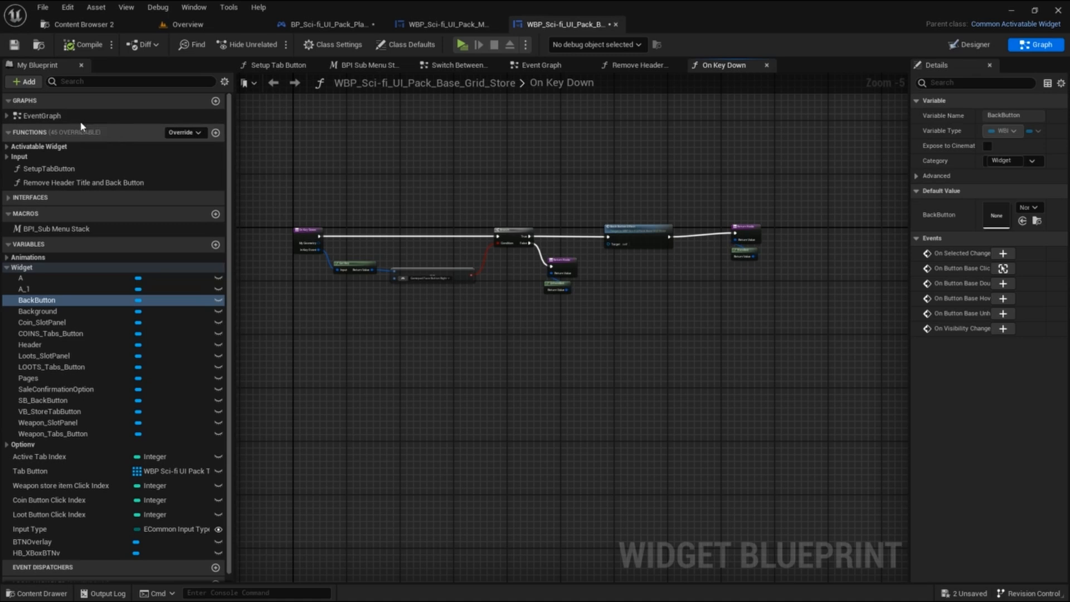
double_click(41, 115)
- Examine the grid store's event graph sections for Back Button Click, Switch Between Store Widgets, button visibility and the Back button effect
right_click_drag(554, 386, 764, 323)
scroll(474, 367, "up", 5)
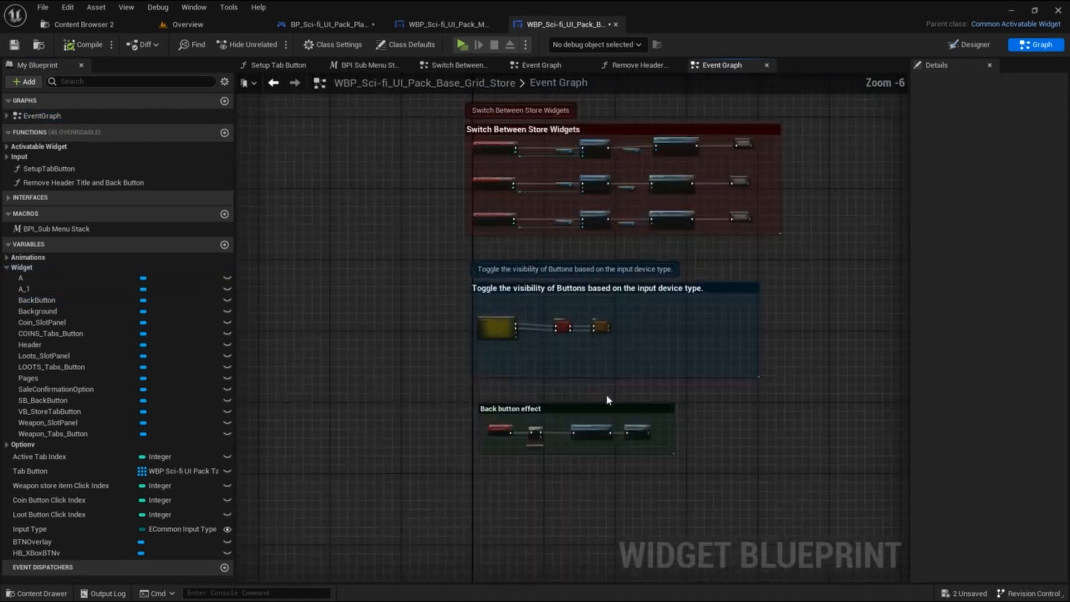
right_click_drag(586, 415, 563, 322)
scroll(522, 353, "up", 5)
scroll(726, 227, "down", 7)
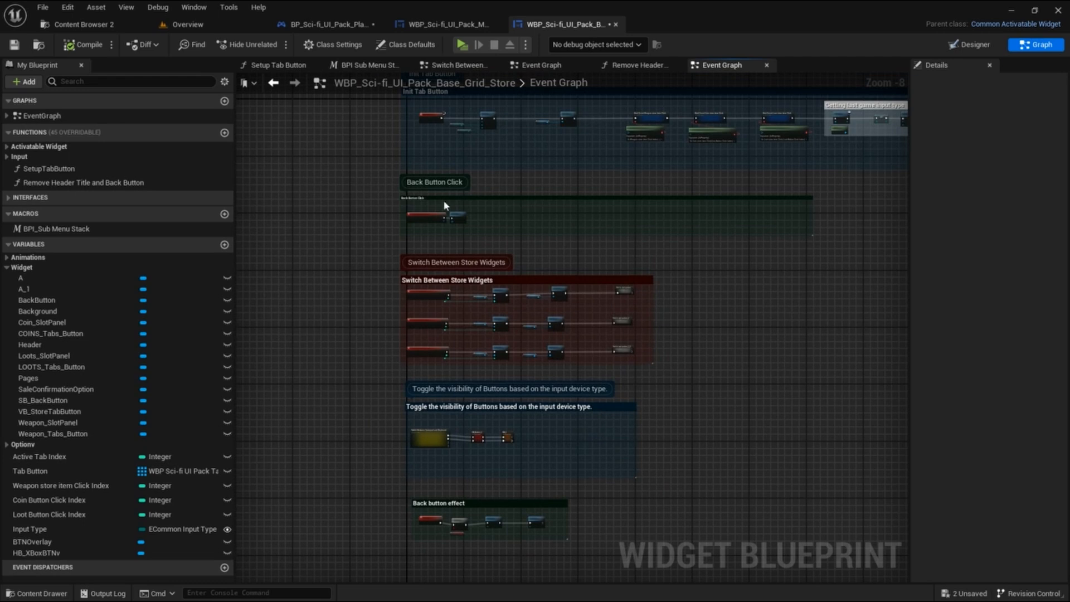
scroll(446, 206, "up", 5)
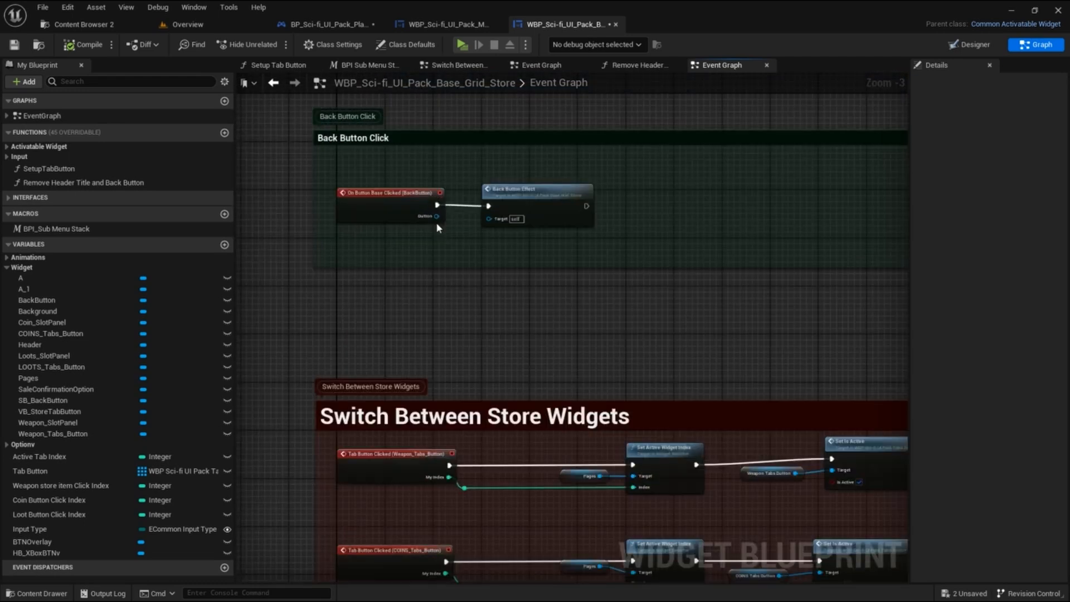
scroll(699, 168, "down", 4)
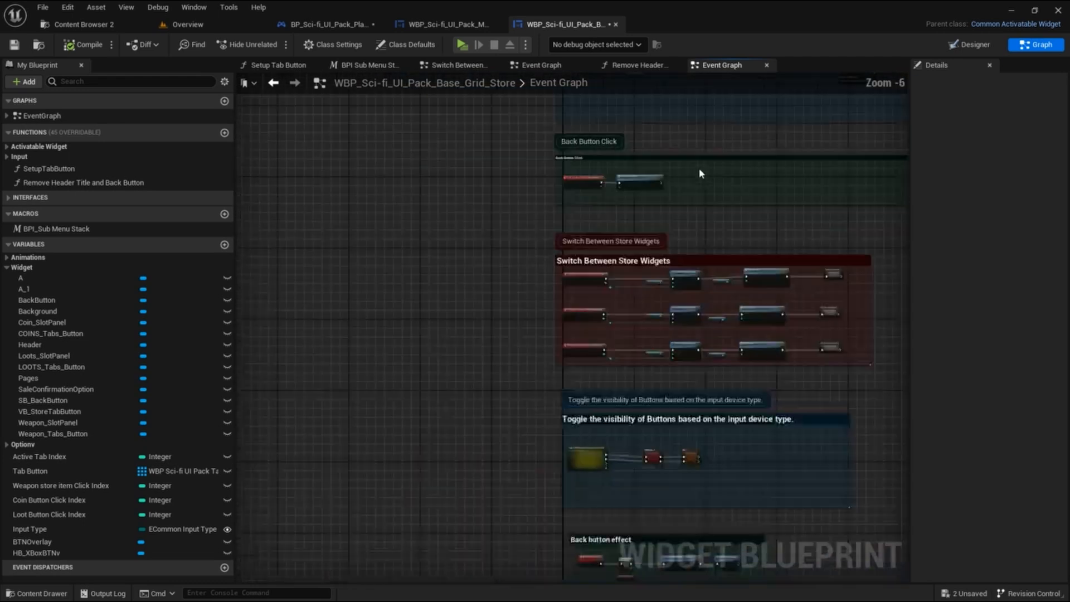
right_click_drag(777, 173, 514, 245)
scroll(514, 245, "down", 2)
right_click_drag(866, 295, 684, 251)
scroll(530, 195, "down", 3)
scroll(685, 250, "up", 3)
right_click_drag(604, 239, 663, 223)
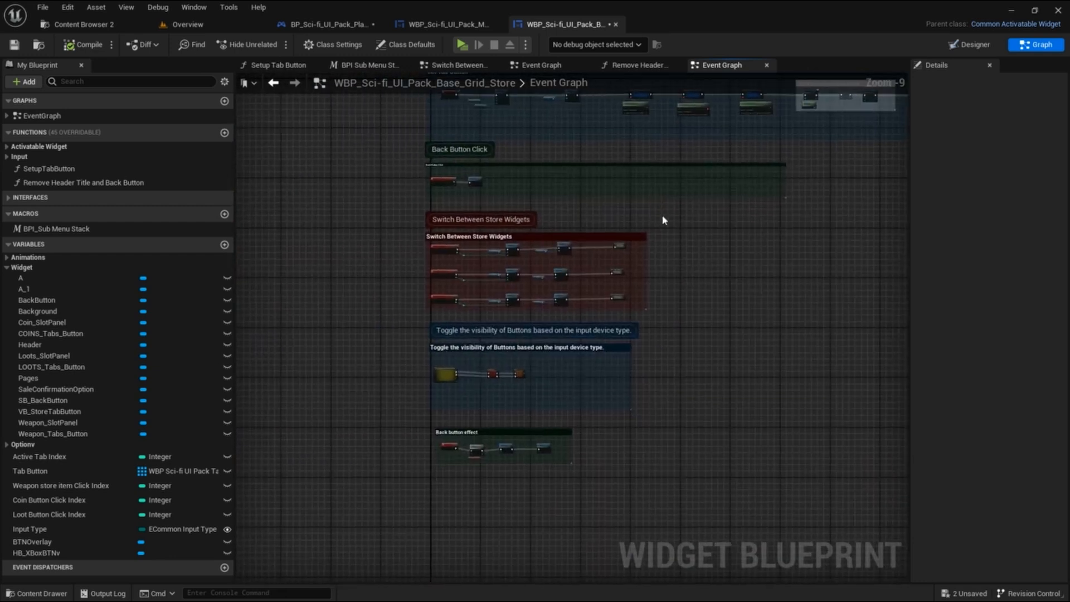
- Place a Remove Header Title and Back Button function call in the event graph beside the Back Button Click section
left_click(42, 184)
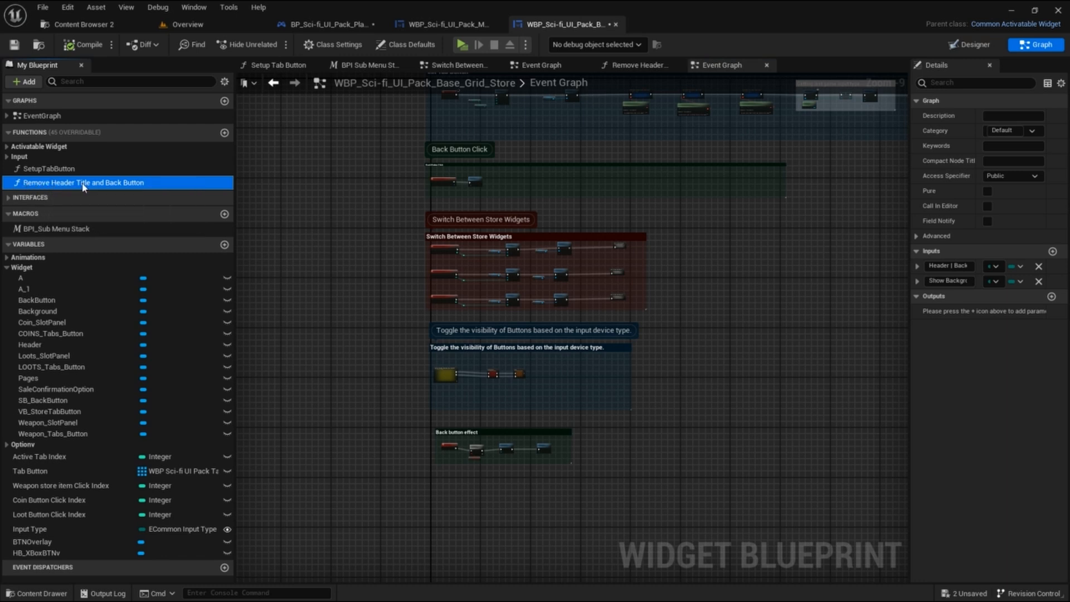
right_click_drag(355, 182, 451, 192)
scroll(462, 206, "up", 3)
left_click_drag(67, 185, 563, 193)
scroll(602, 210, "up", 5)
right_click_drag(602, 210, 460, 229)
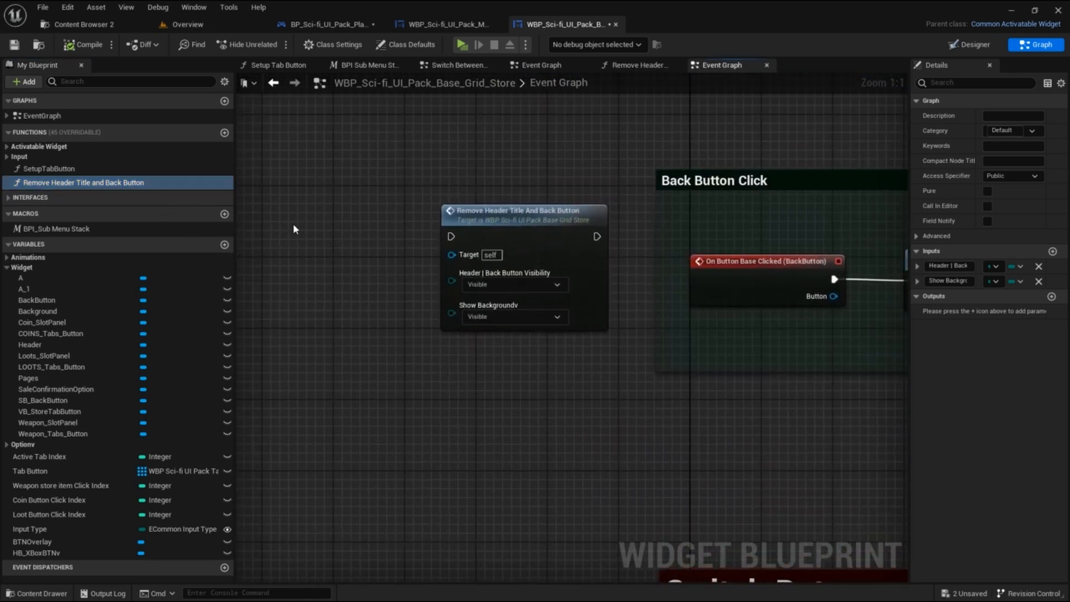
right_click_drag(394, 221, 351, 228)
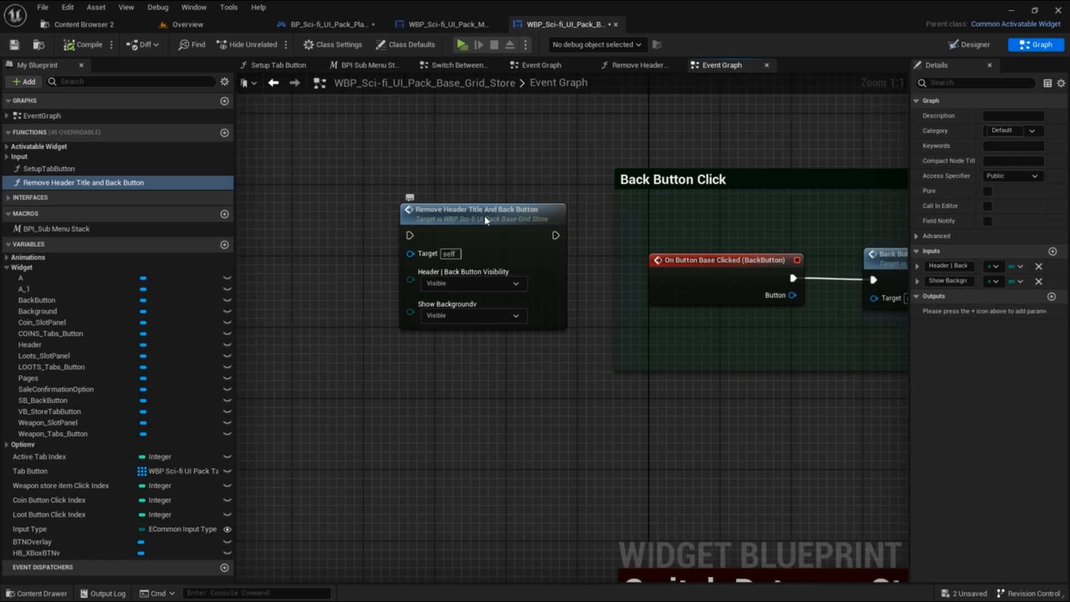
- Check the visibility options for Header | Back Button Visibility and Show Background on the Remove Header Title and Back Button node, choosing Visible for both
left_click_drag(486, 220, 486, 203)
left_click(449, 265)
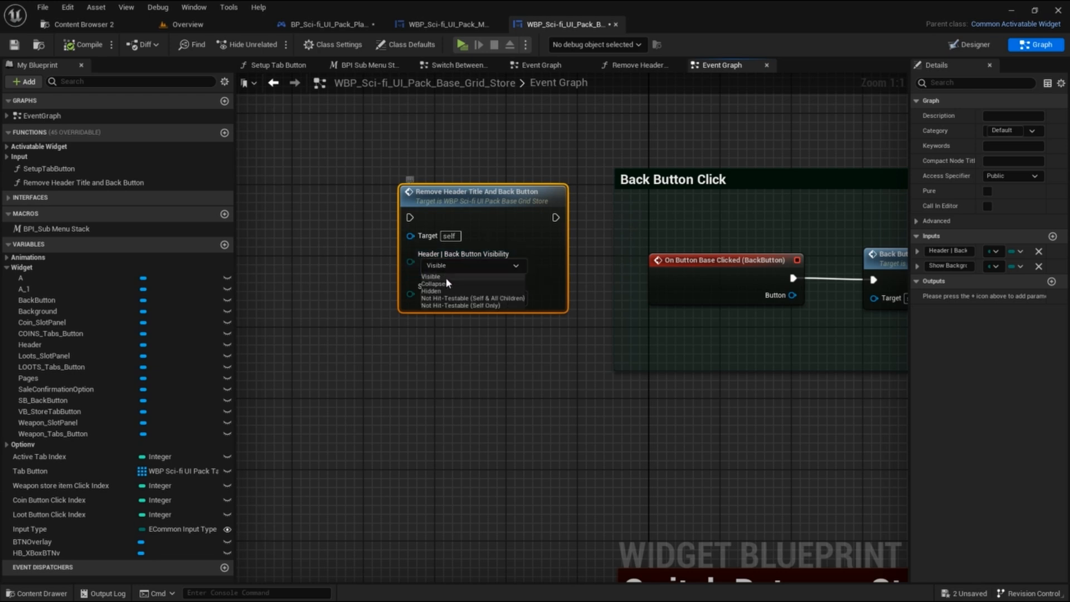
left_click(440, 277)
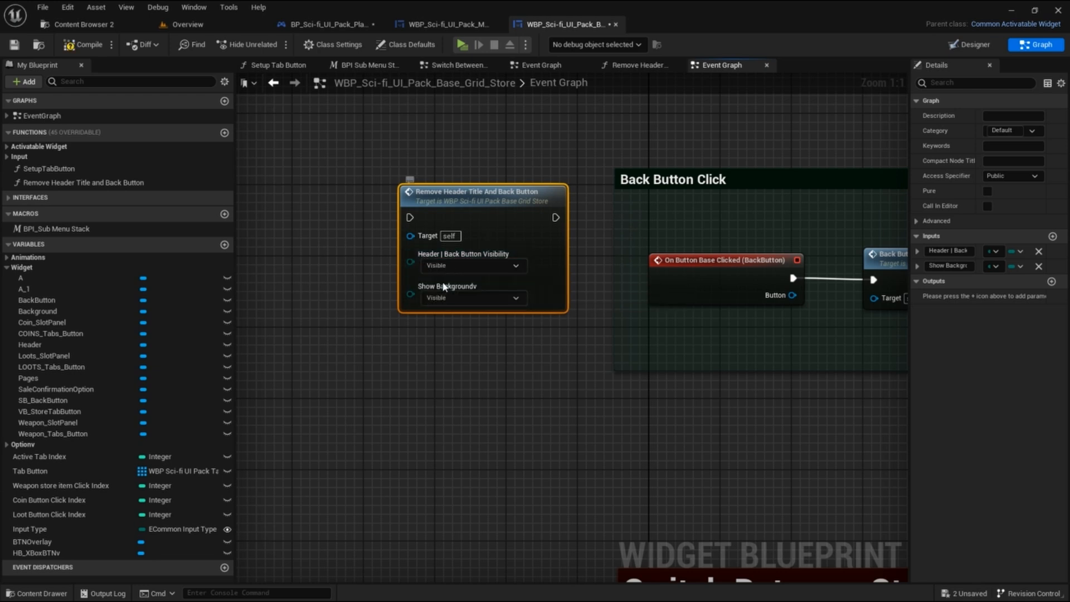
left_click(440, 298)
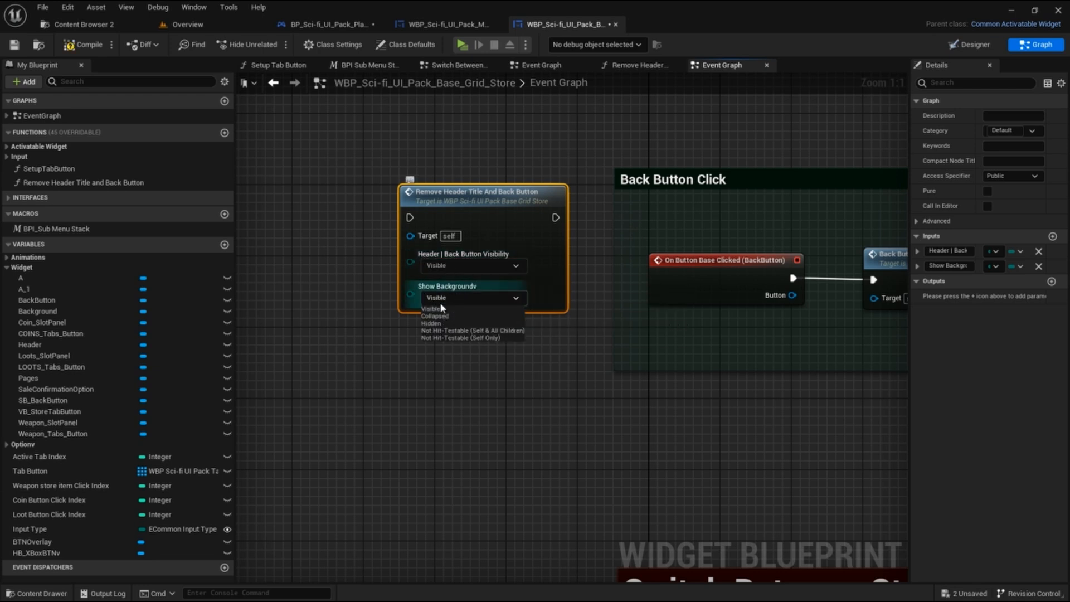
left_click(439, 308)
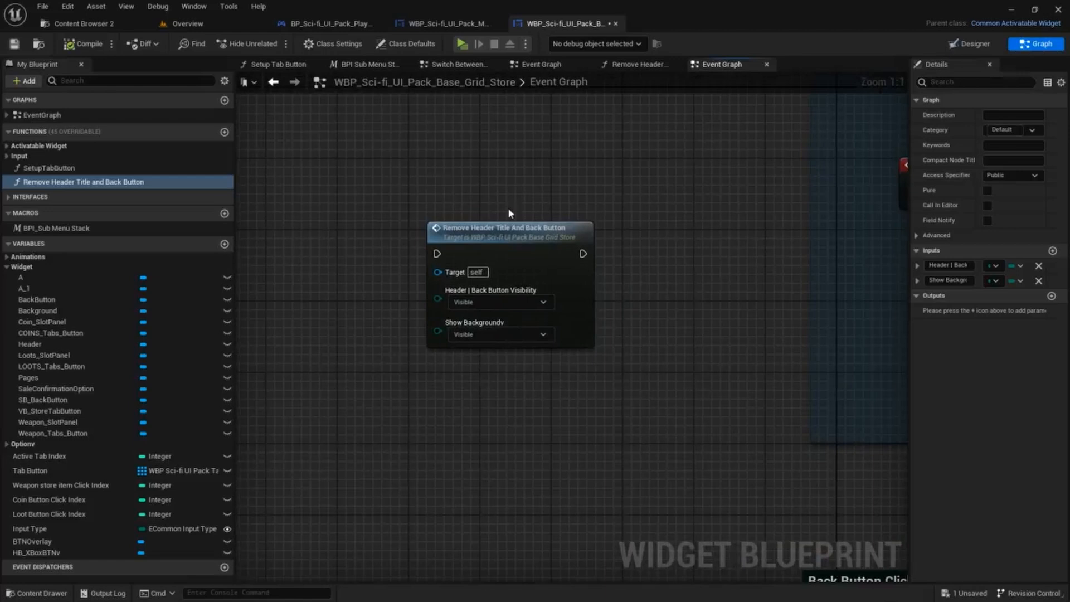
right_click_drag(509, 213, 655, 202)
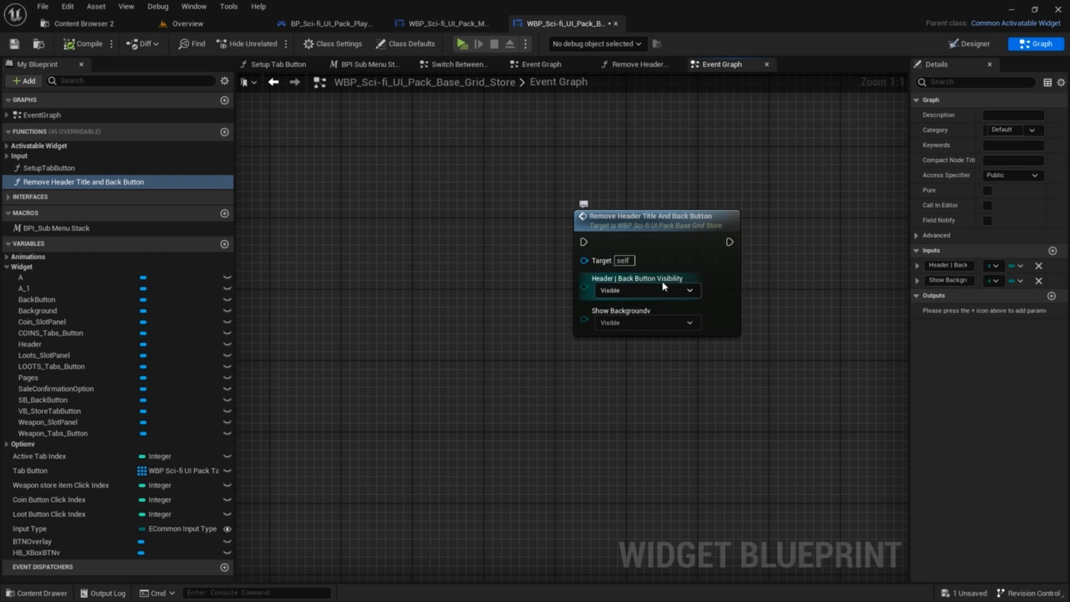
right_click_drag(682, 242, 661, 242)
- Switch to the store widget's designer layout and select the Background element in the hierarchy
left_click(970, 43)
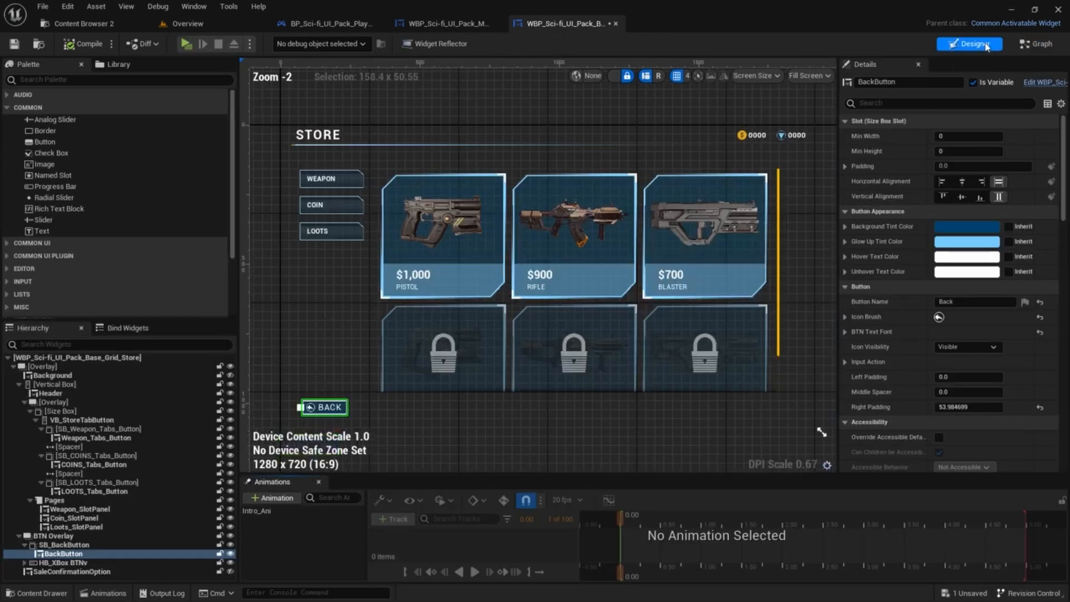
left_click(1040, 44)
left_click(973, 43)
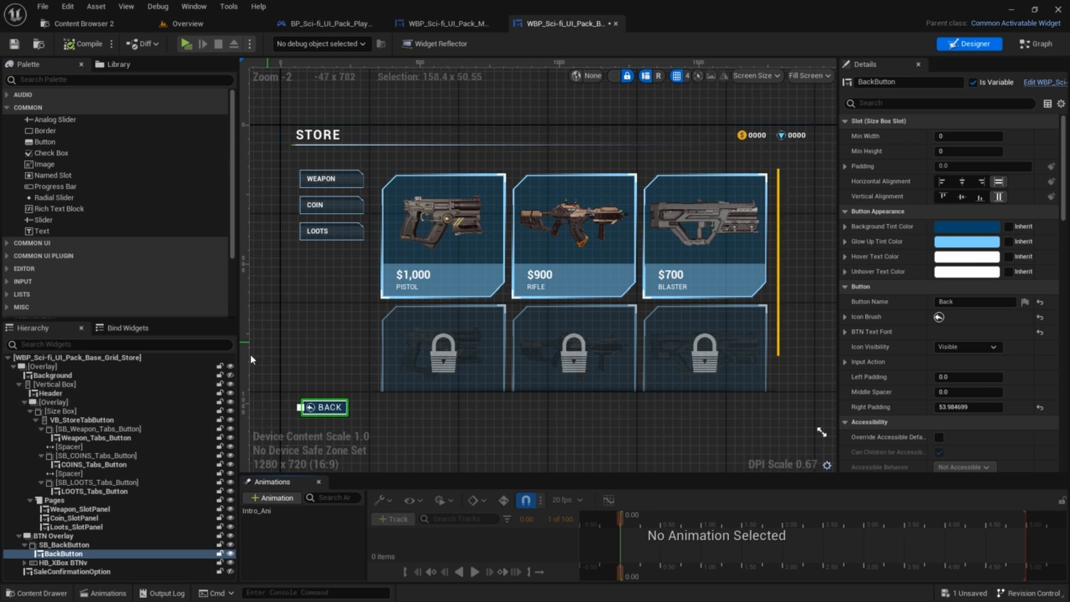
left_click(195, 376)
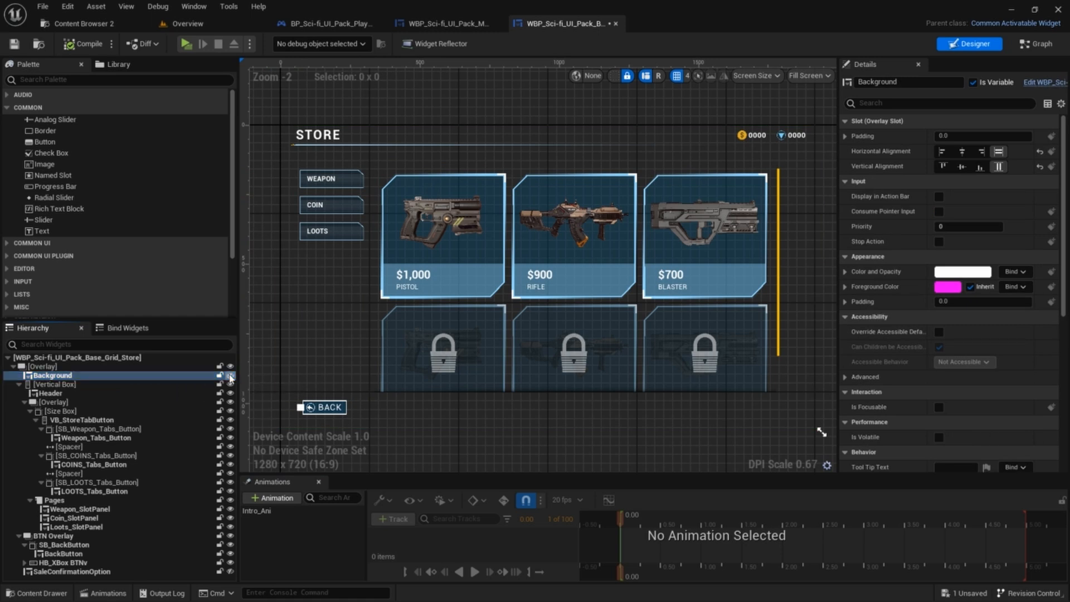
- Examine the Init Tab Button section of the event graph, where Event Pre Construct calls Remove Header Title and Back Button
left_click(1037, 44)
scroll(518, 232, "down", 8)
scroll(787, 192, "up", 9)
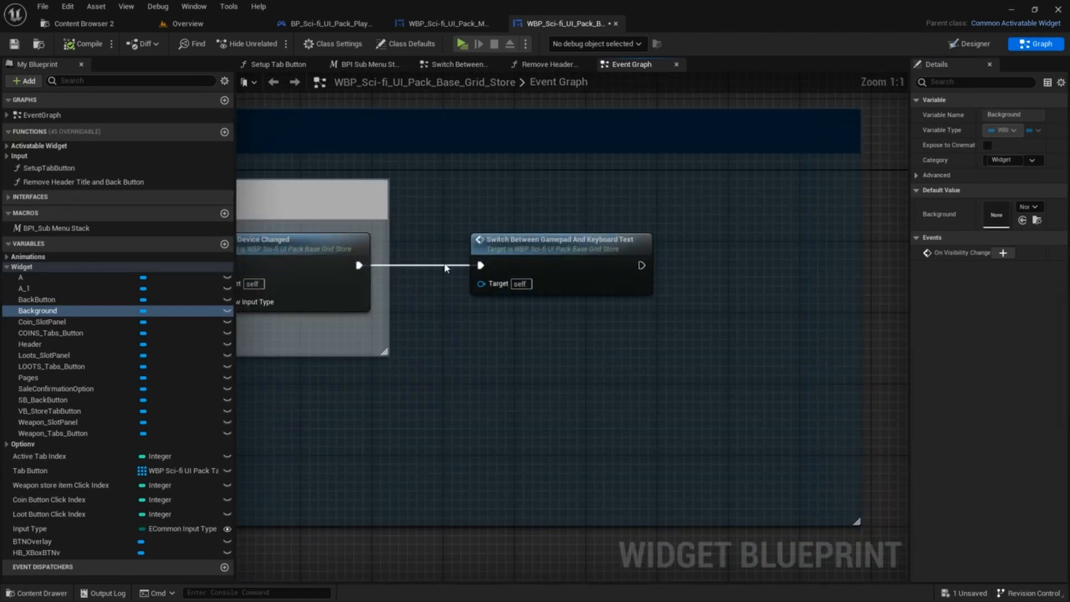
scroll(445, 268, "down", 2)
right_click_drag(454, 232, 876, 210)
scroll(875, 210, "down", 6)
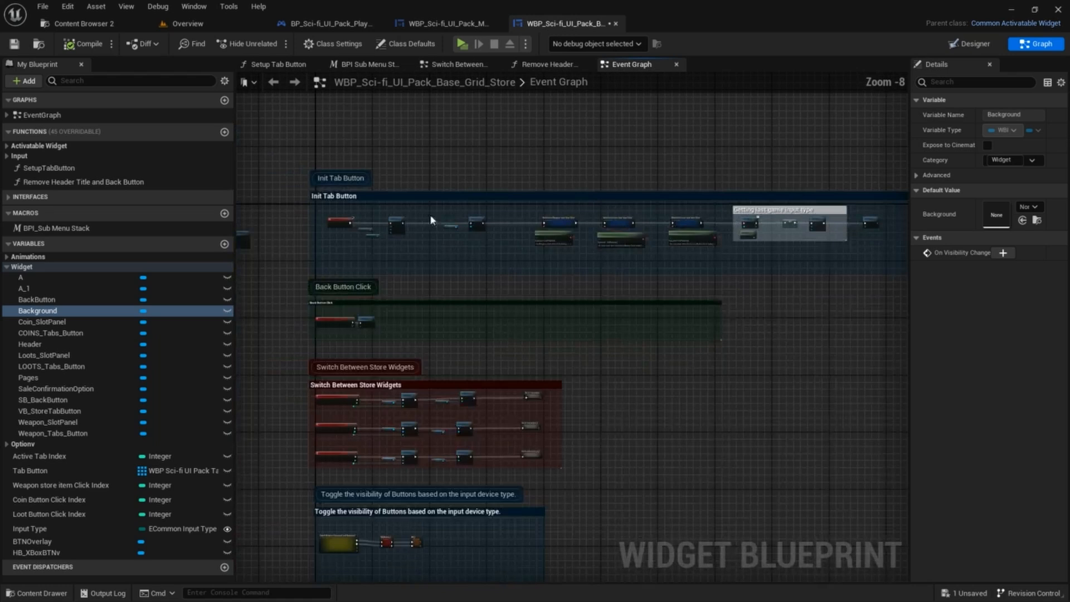
right_click_drag(432, 220, 526, 211)
scroll(426, 309, "up", 7)
scroll(634, 170, "down", 4)
right_click_drag(634, 170, 523, 372)
scroll(498, 259, "up", 2)
scroll(461, 243, "up", 1)
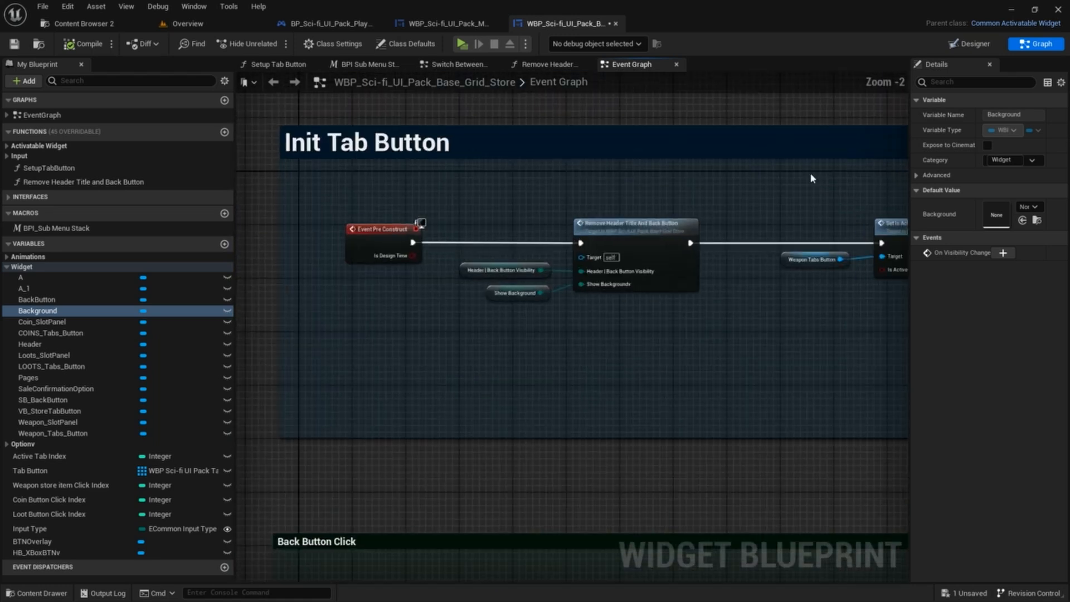
right_click_drag(829, 208, 754, 212)
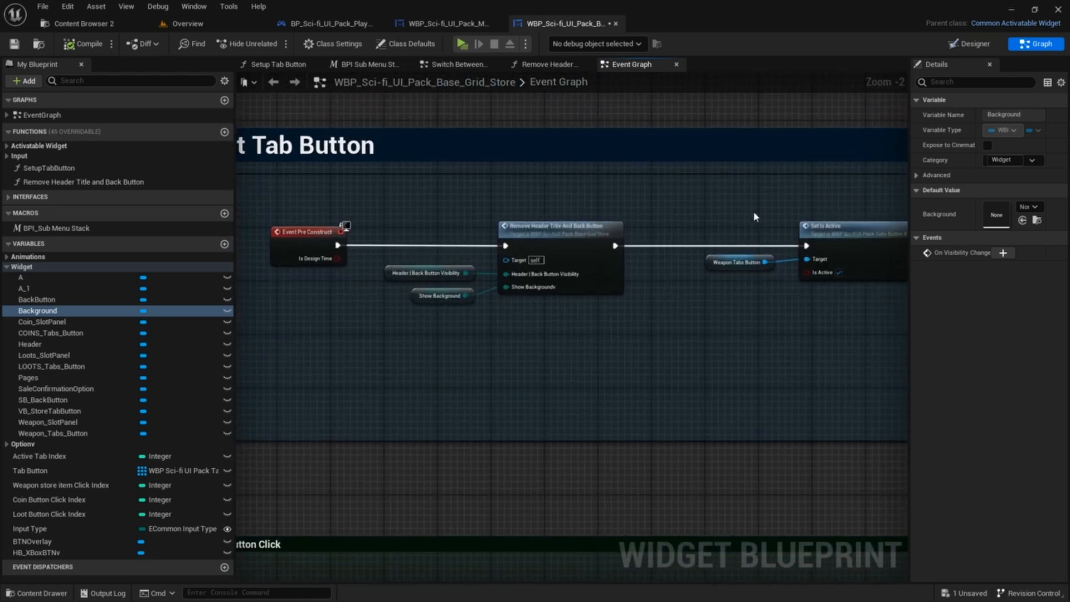
- Bypass the Remove Header Title and Back Button node by wiring Event Pre Construct directly into Set Is Active
left_click(648, 246, "alt")
left_click_drag(563, 247, 555, 274)
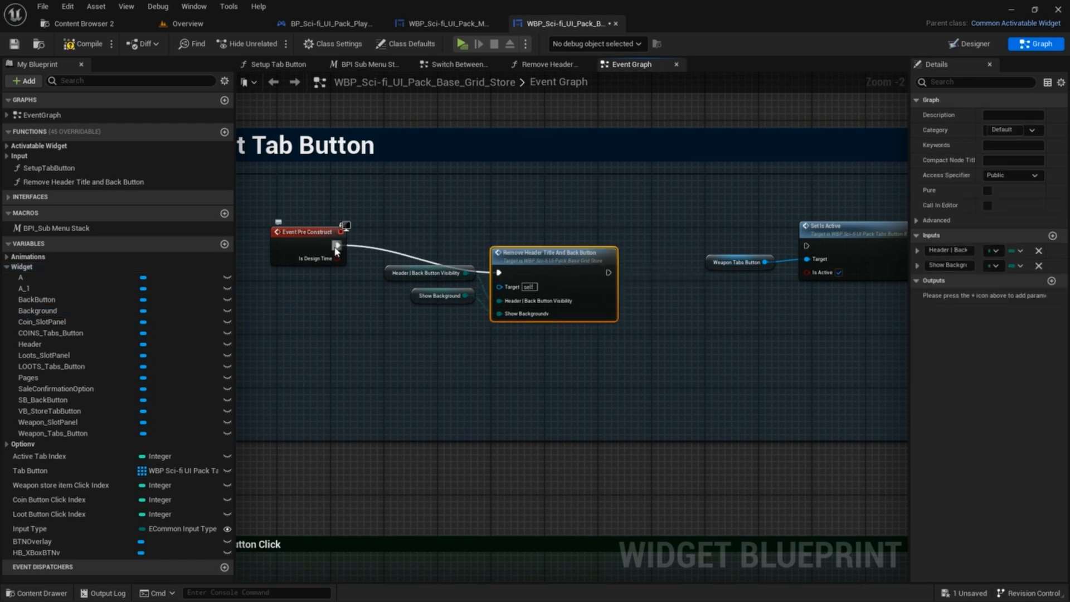
left_click_drag(336, 246, 502, 254, "ctrl")
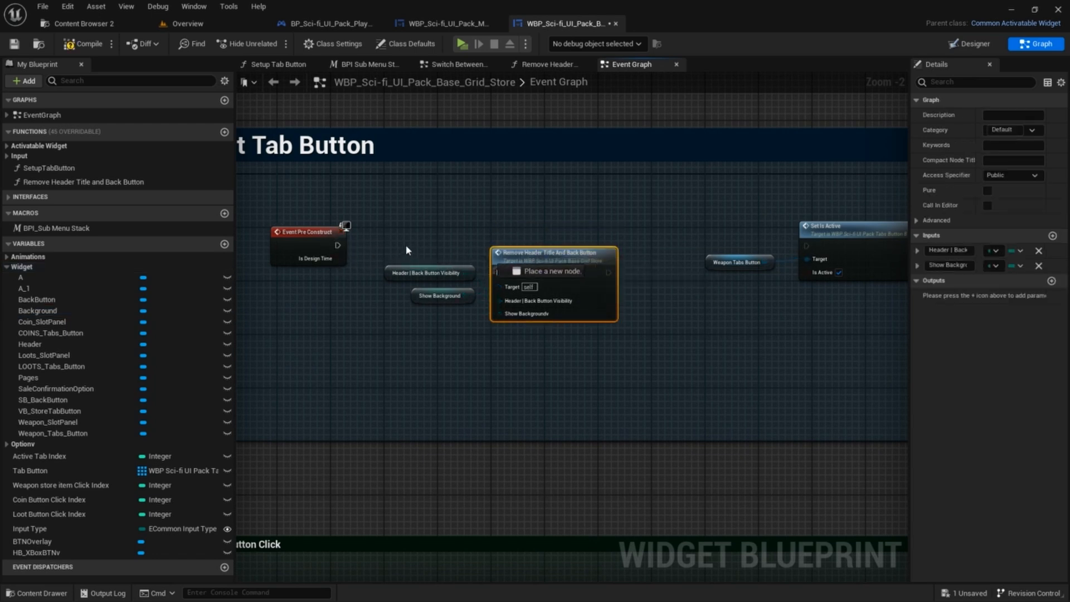
left_click_drag(338, 245, 746, 246)
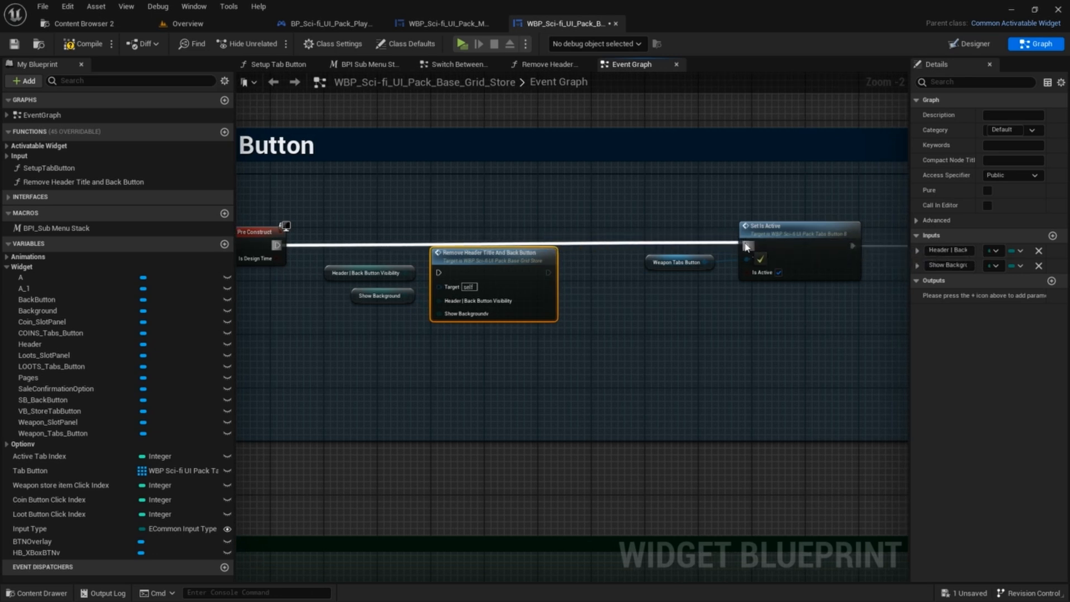
- Set the Background element's visibility to Visible in the store widget's designer layout
left_click(970, 43)
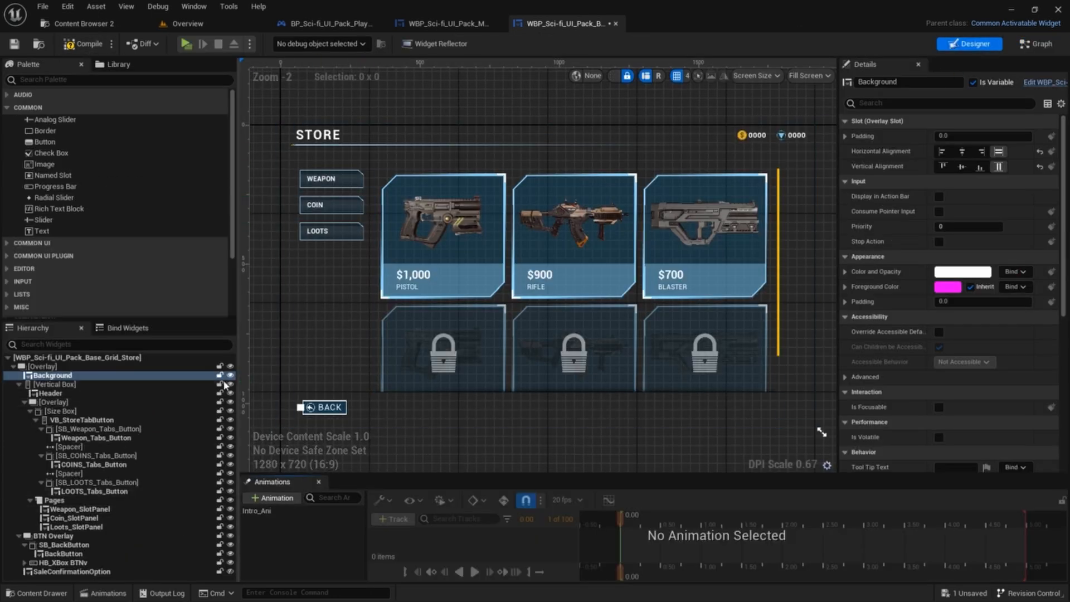
scroll(981, 334, "down", 3)
scroll(980, 333, "down", 5)
left_click(975, 301)
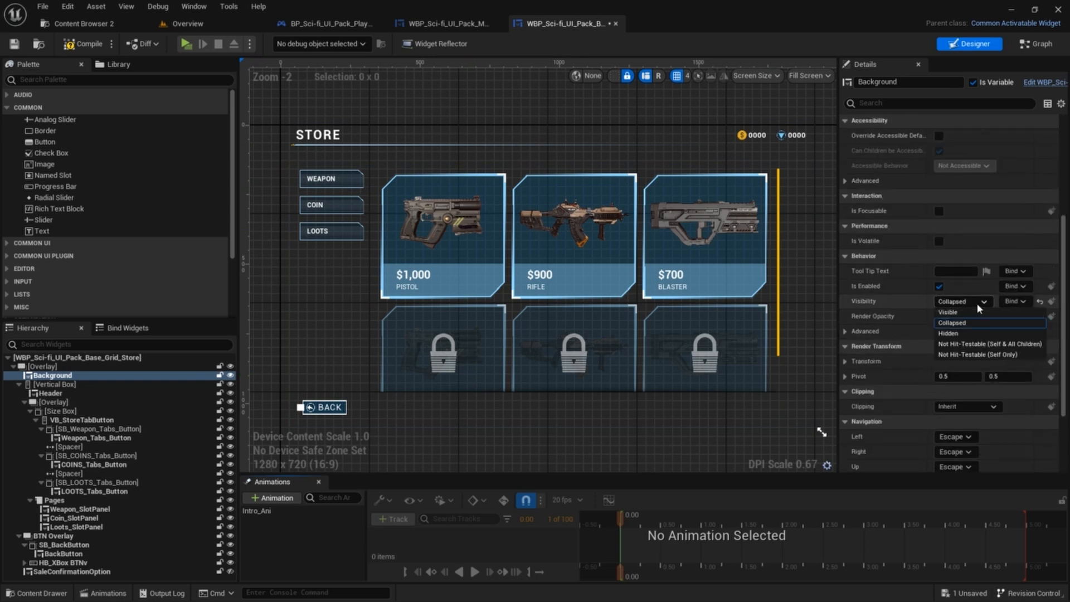
left_click(957, 312)
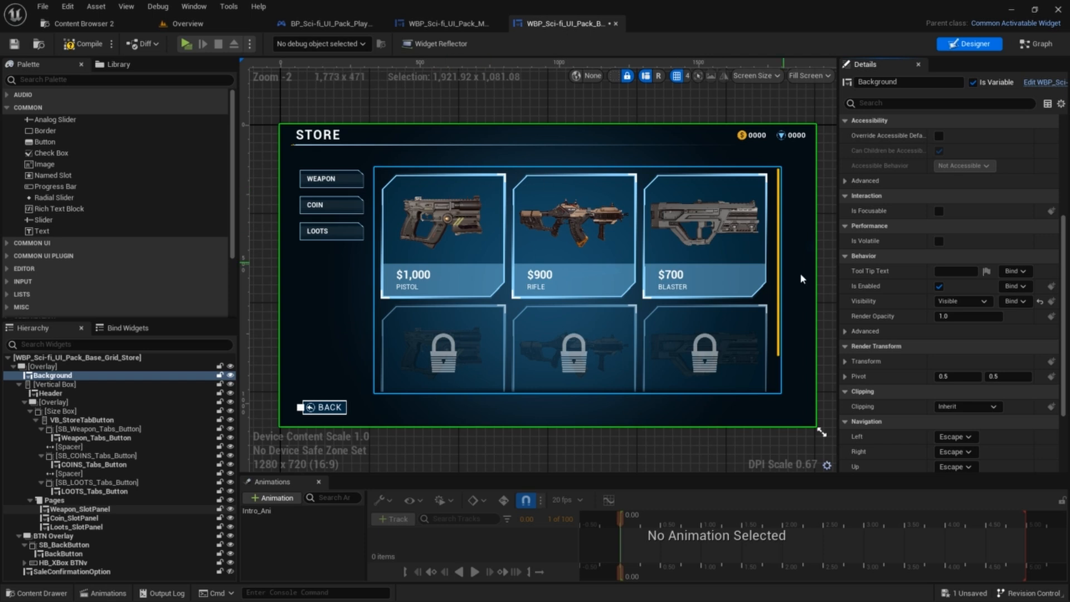
- Set the Background element's visibility to Collapsed and hide it in the designer layout
left_click(961, 301)
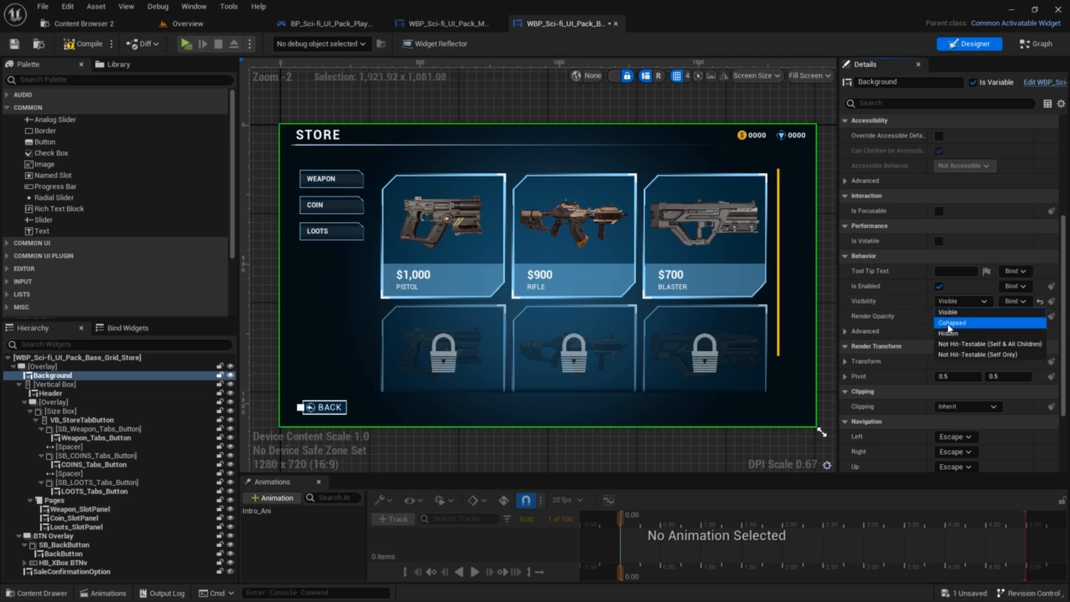
left_click(953, 324)
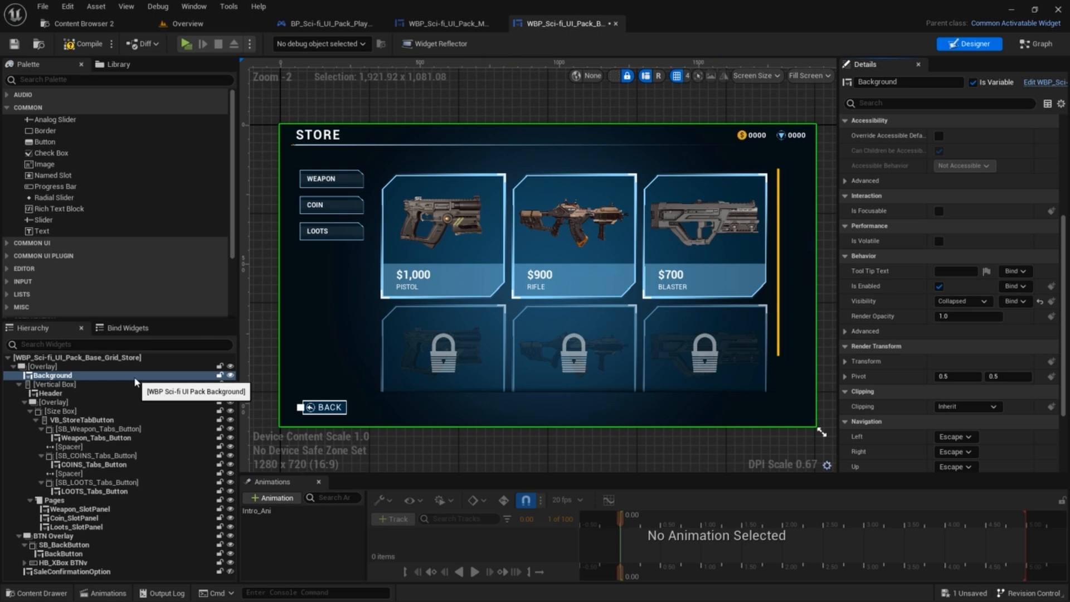
left_click(230, 375)
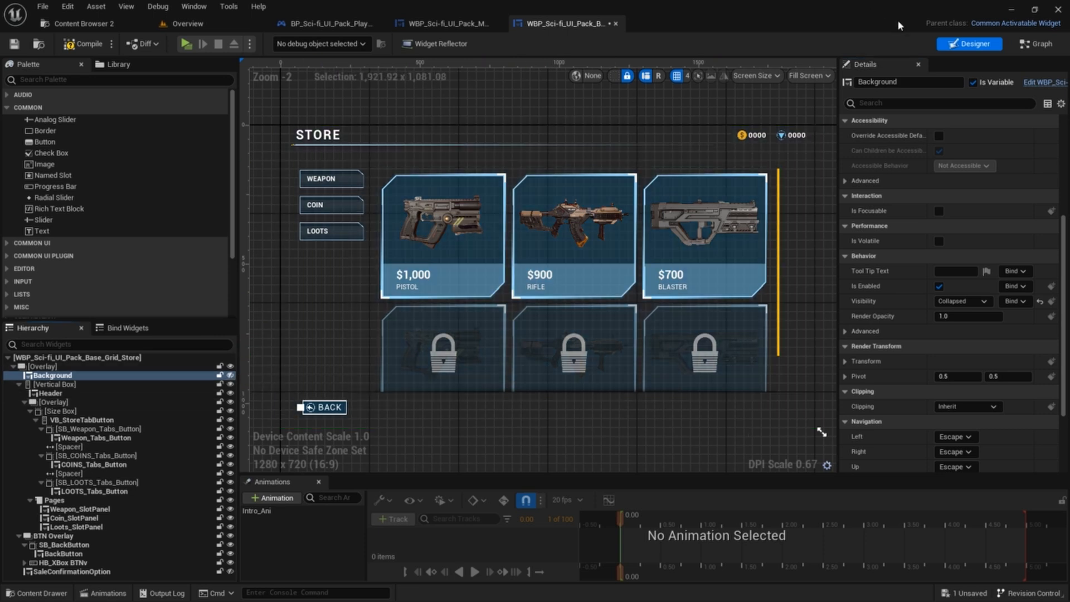
- Reconnect Event Pre Construct through Remove Header Title and Back Button to Set Is Active in the event graph, and save the widget
left_click(1035, 43)
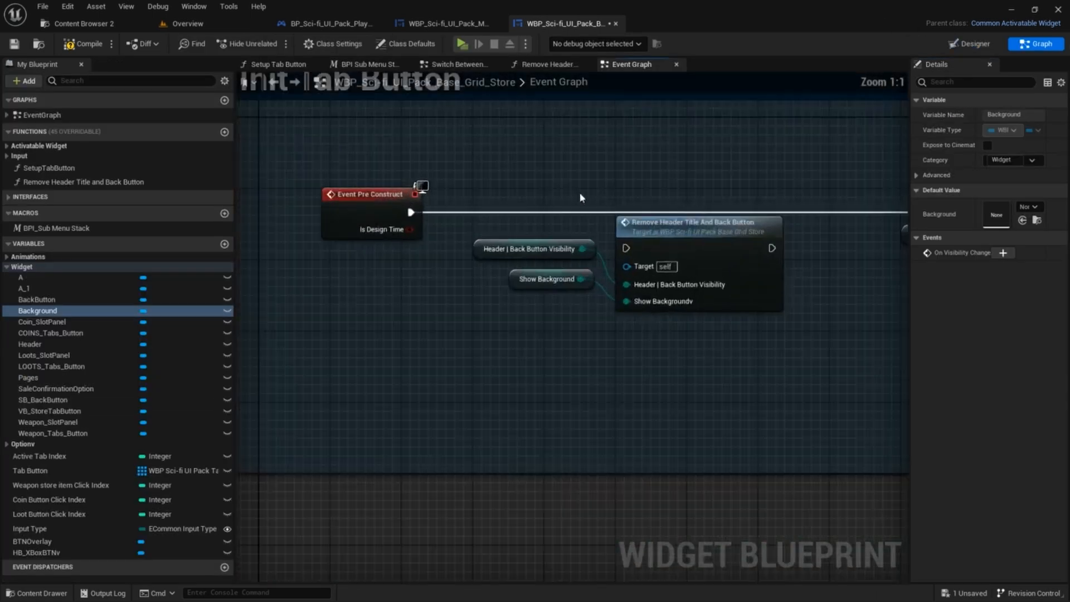
left_click_drag(361, 215, 583, 255)
left_click_drag(655, 241, 664, 216)
right_click_drag(816, 169, 574, 175)
left_click_drag(494, 234, 746, 221)
scroll(669, 184, "down", 5)
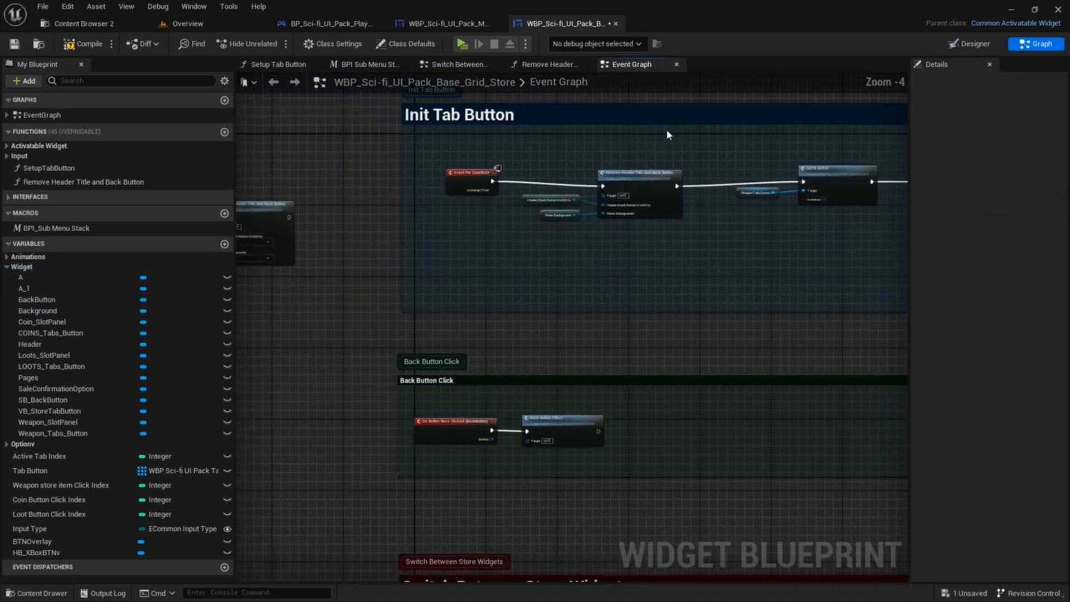
left_click(18, 44)
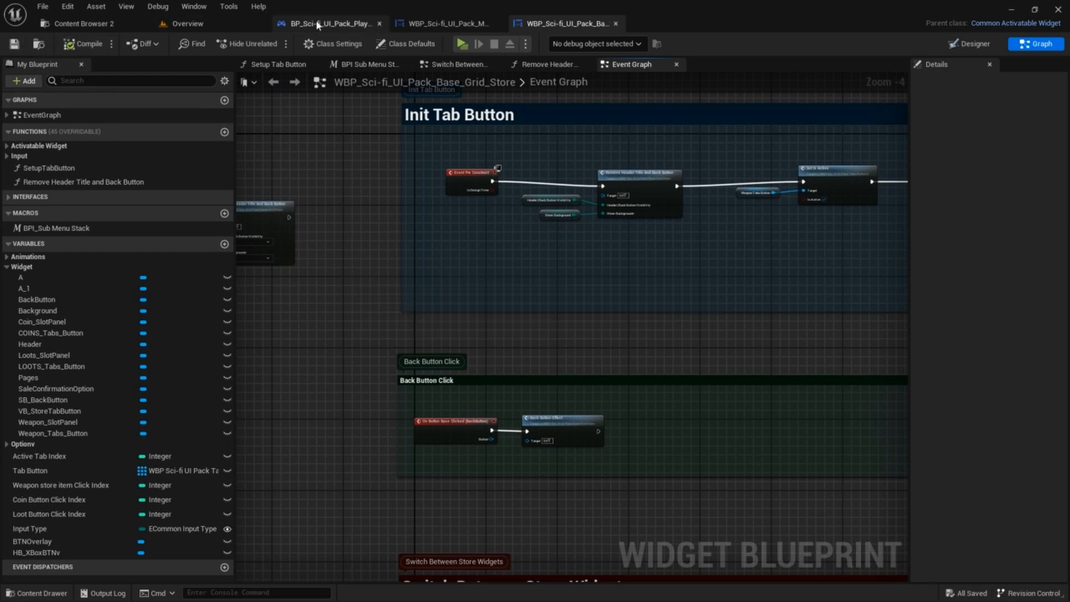
- Run a preview from the main menu widget and open its Store page
left_click(448, 23)
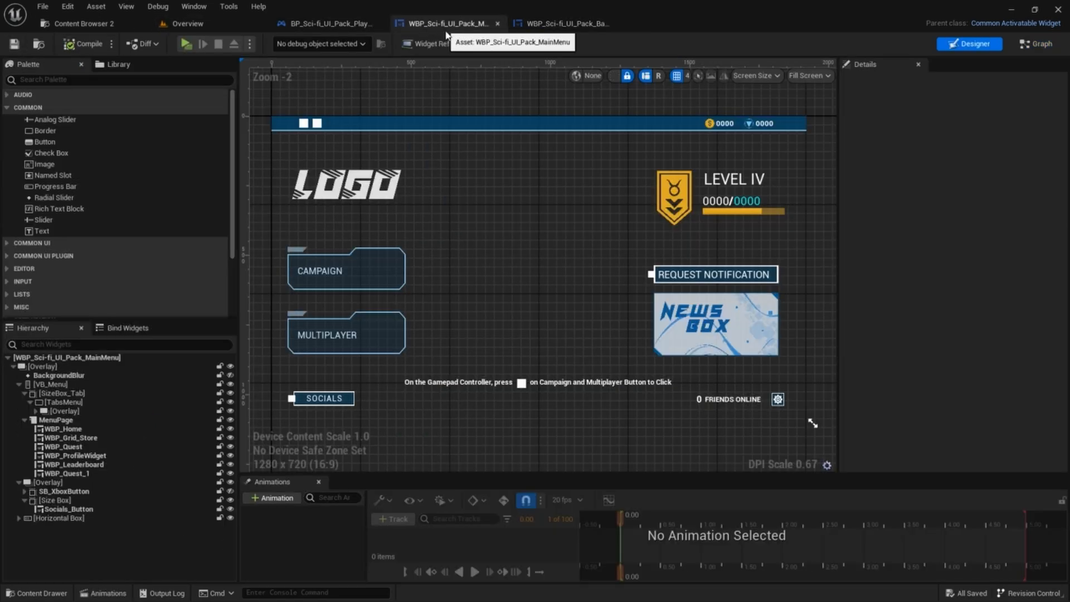
left_click(197, 42)
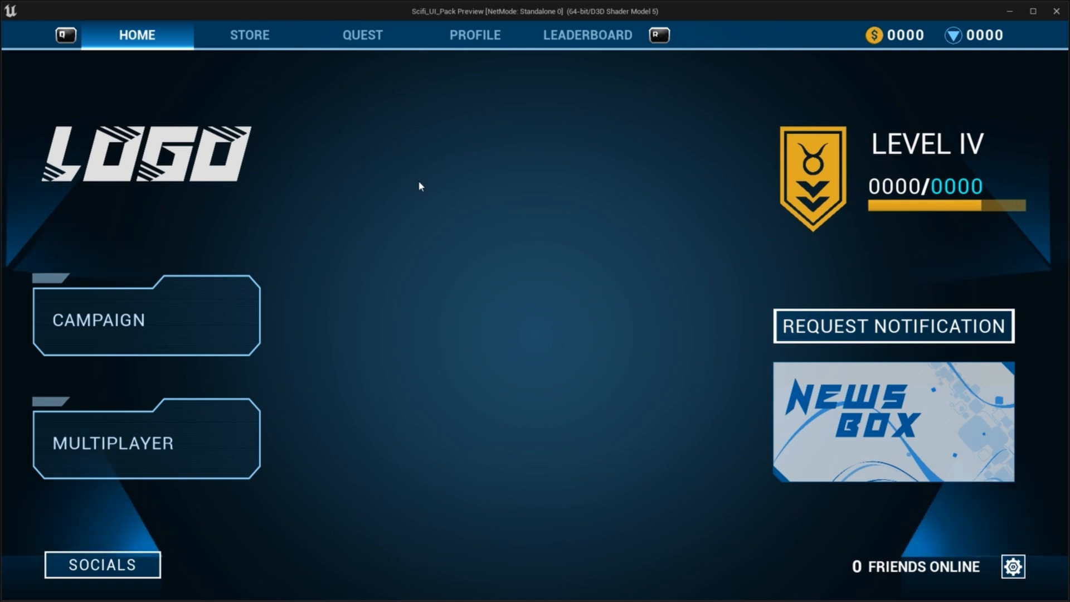
left_click(228, 35)
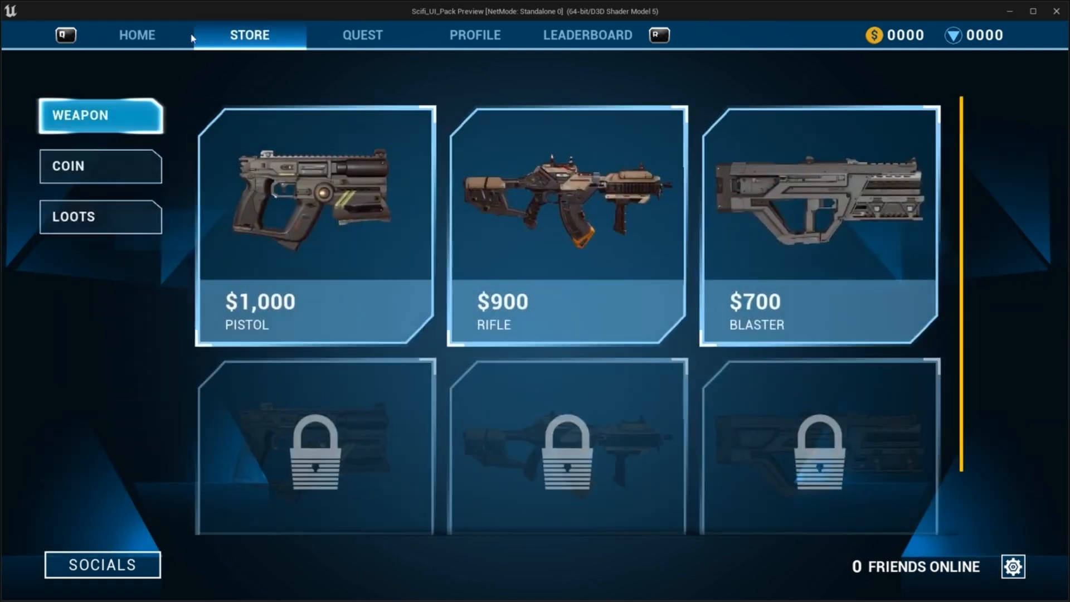
- Alternate repeatedly between the Home and Store pages of the running preview to check the store's background and page transition
left_click(181, 36)
left_click(265, 36)
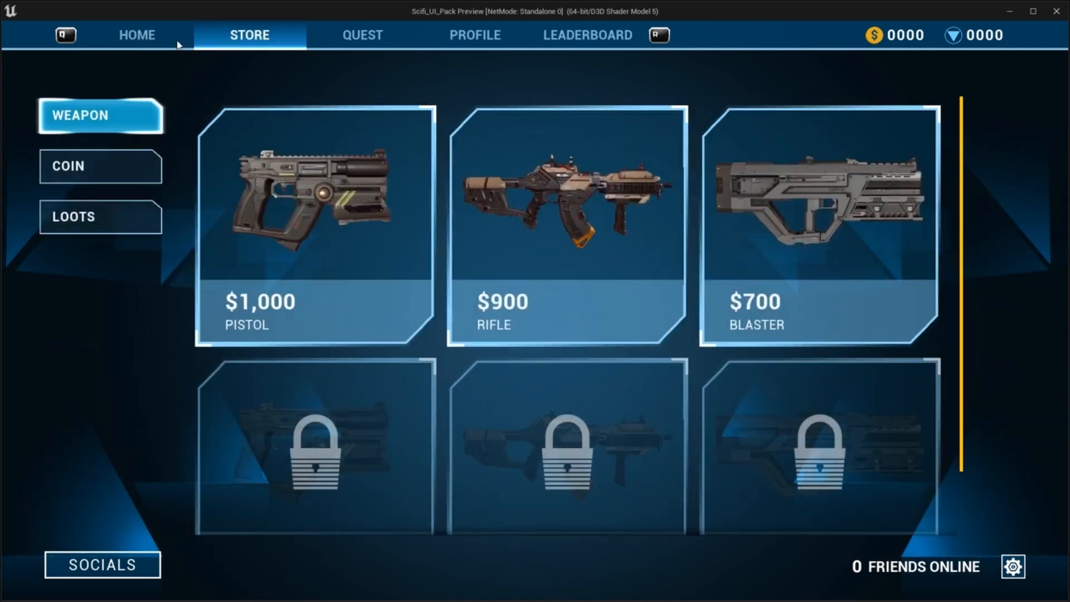
left_click(178, 45)
left_click(235, 36)
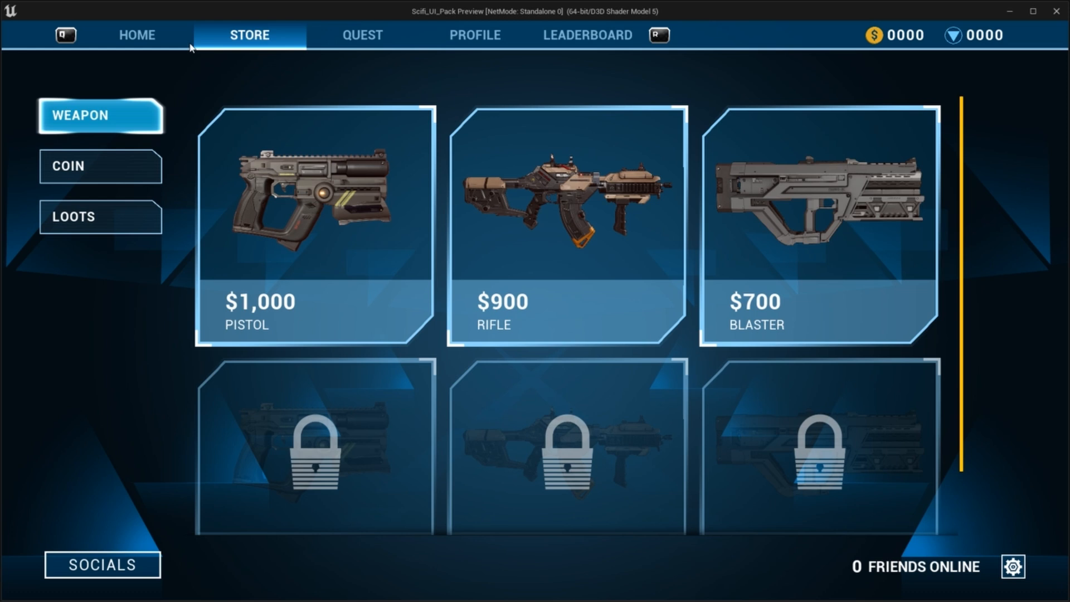
left_click(159, 32)
left_click(255, 35)
left_click(144, 44)
left_click(259, 39)
left_click(189, 39)
left_click(231, 36)
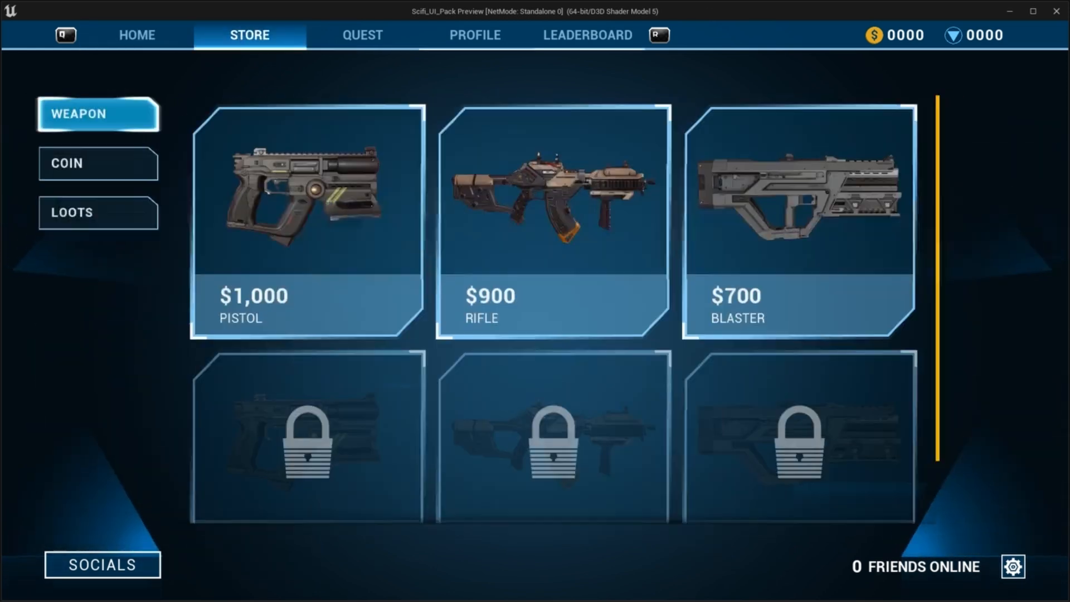
left_click(163, 36)
left_click(278, 41)
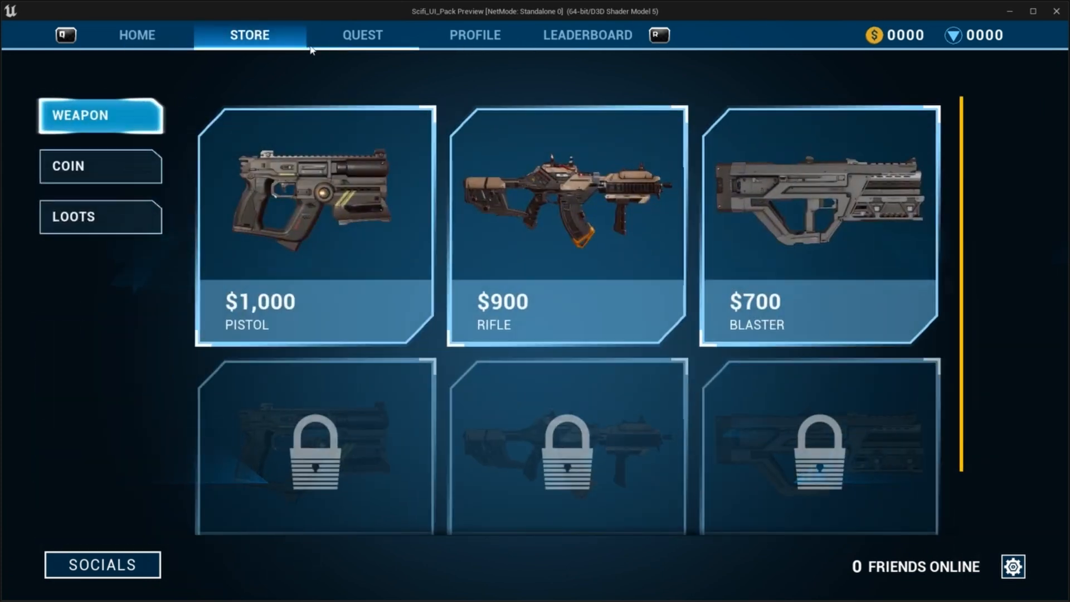
- Enter Multiplayer from Home, open the standalone store through the character selection screen's coin counter, and close the preview
left_click(126, 42)
left_click(144, 467)
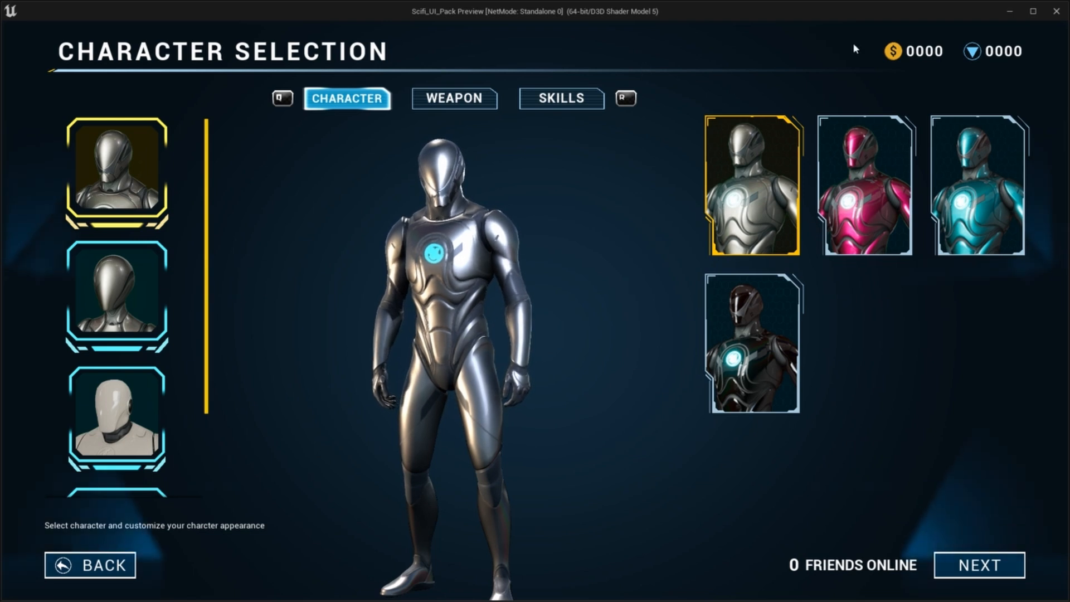
left_click(901, 51)
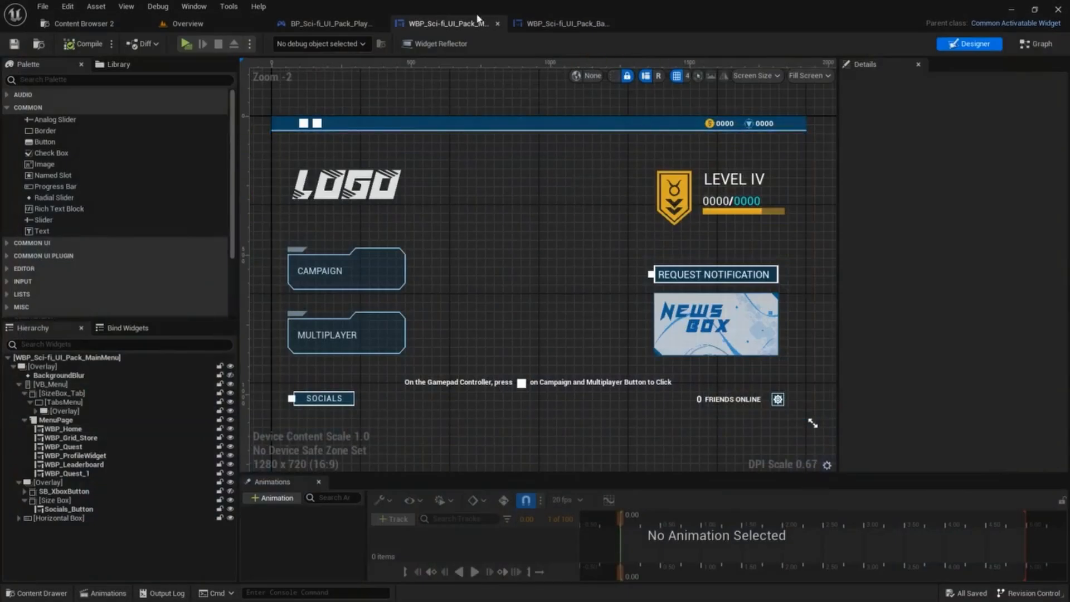
- Delete the unconnected Remove Header Title and Back Button node from the grid store's event graph, compile, and save the widget
left_click(567, 24)
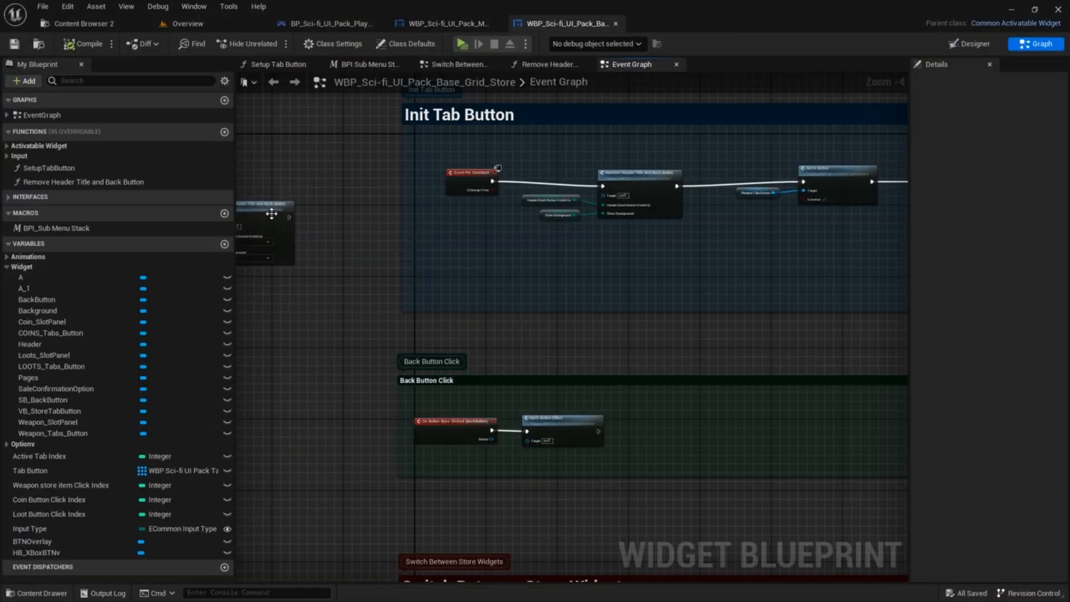
right_click_drag(271, 214, 433, 205)
scroll(415, 196, "up", 2)
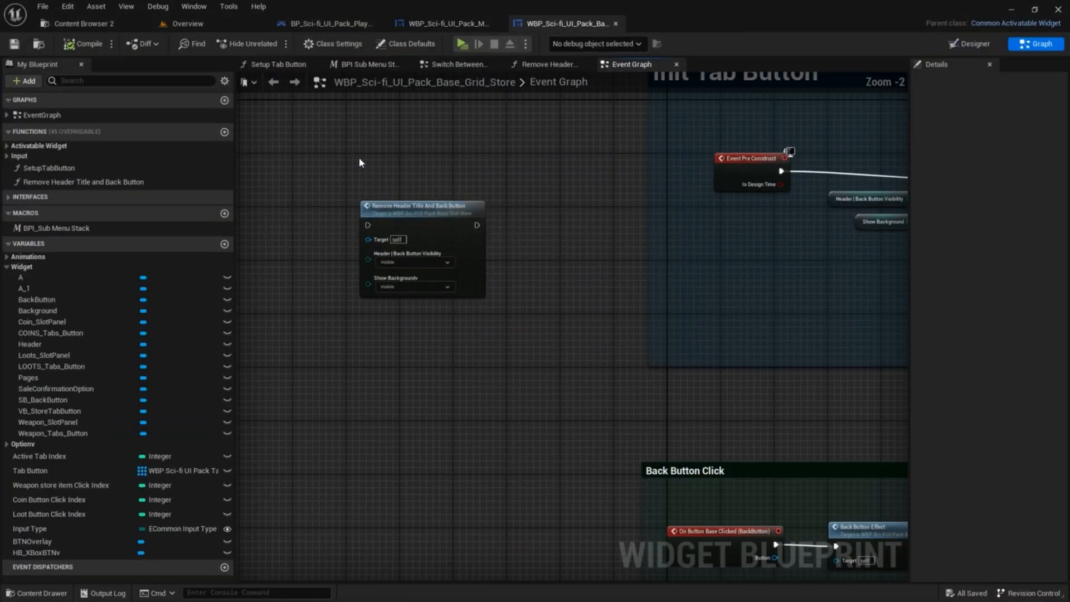
left_click_drag(423, 425, 424, 425)
key("Delete")
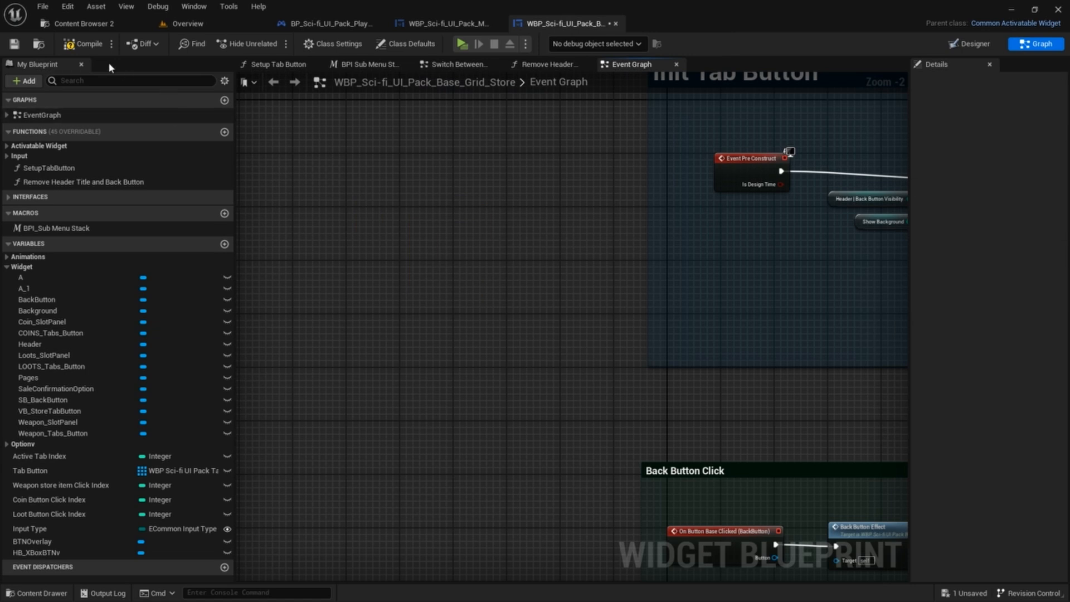
left_click(76, 48)
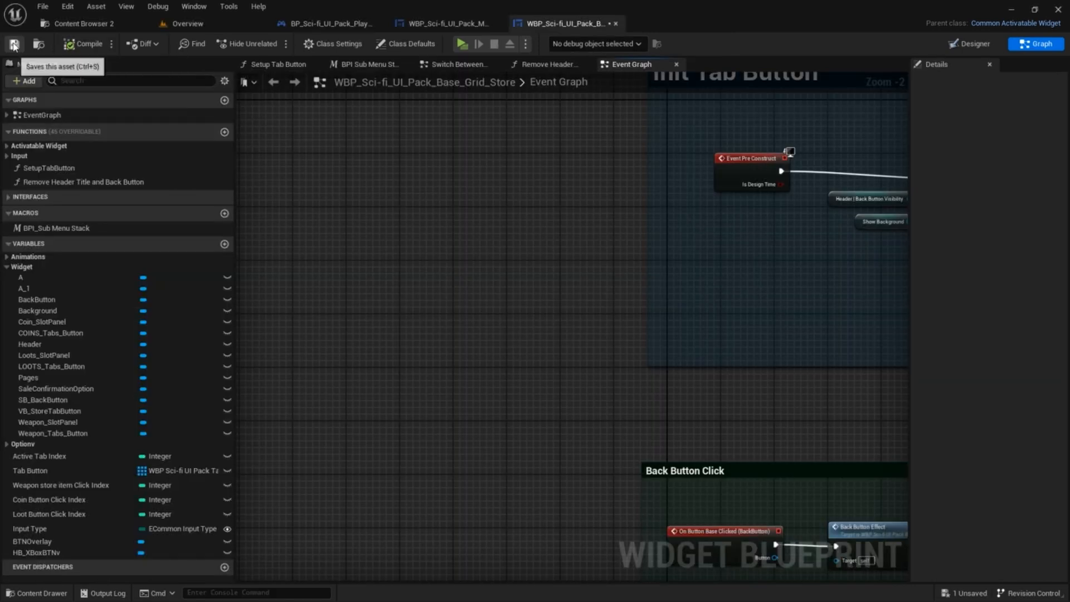
left_click(14, 44)
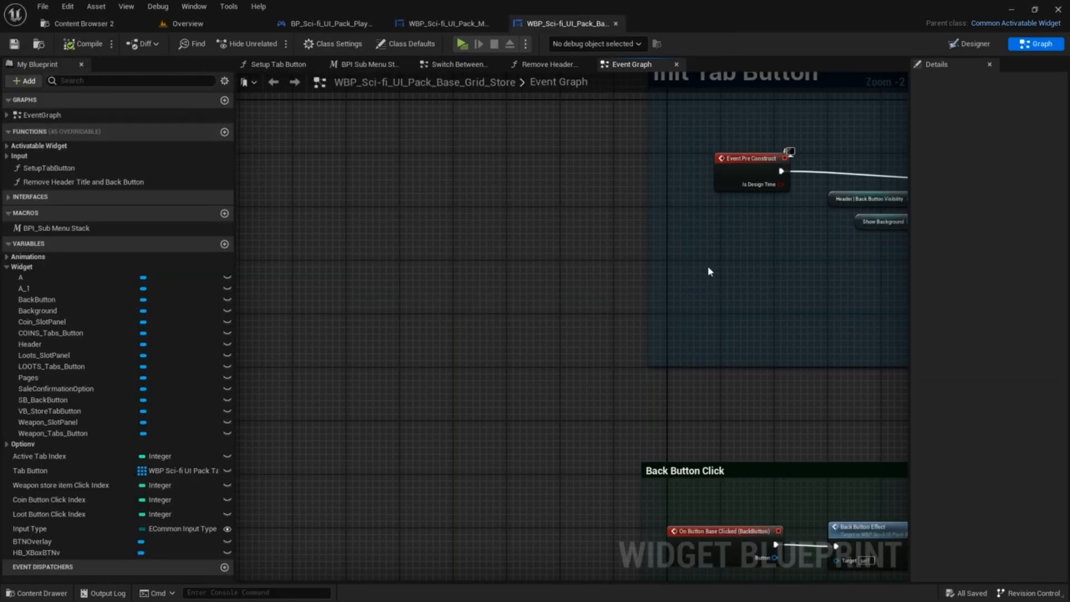
- Go to the Weapon tab button's Tab Button Clicked event from the designer and examine the Switch Between Store Widgets logic
scroll(707, 271, "up", 2)
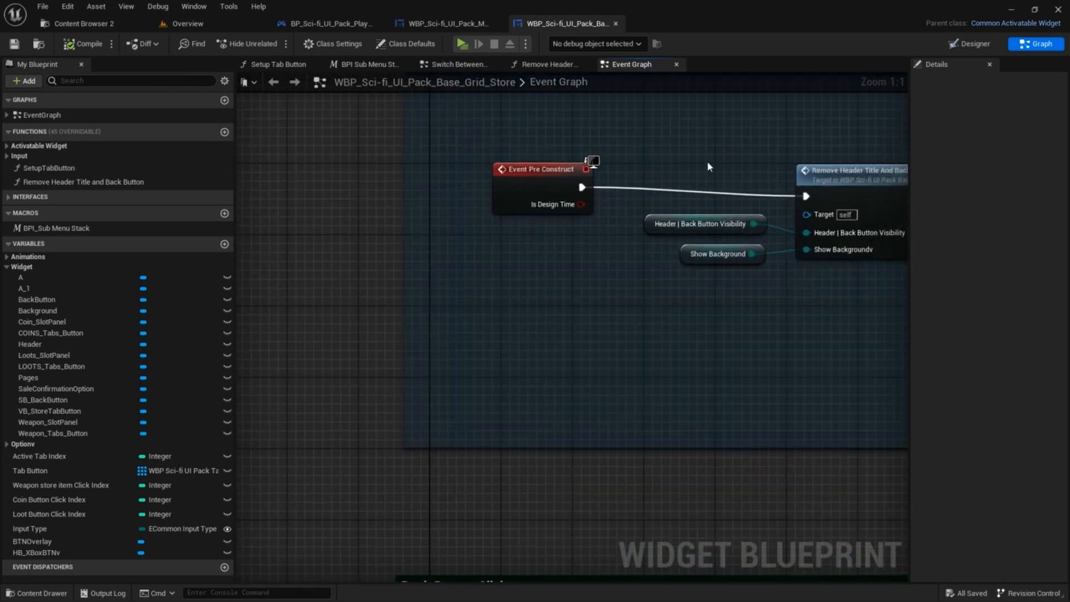
left_click(969, 44)
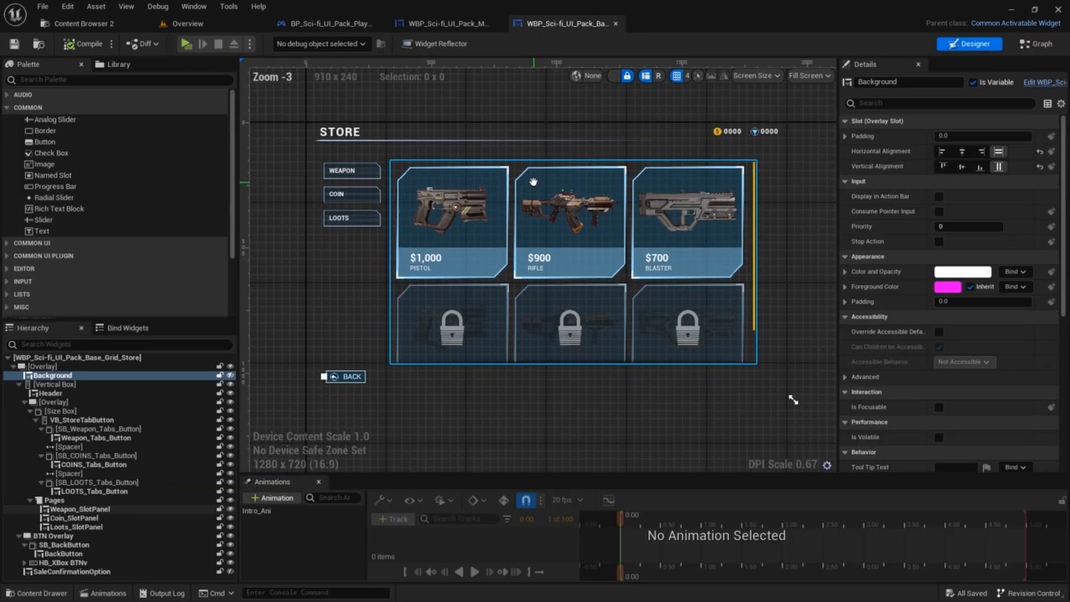
left_click(326, 180)
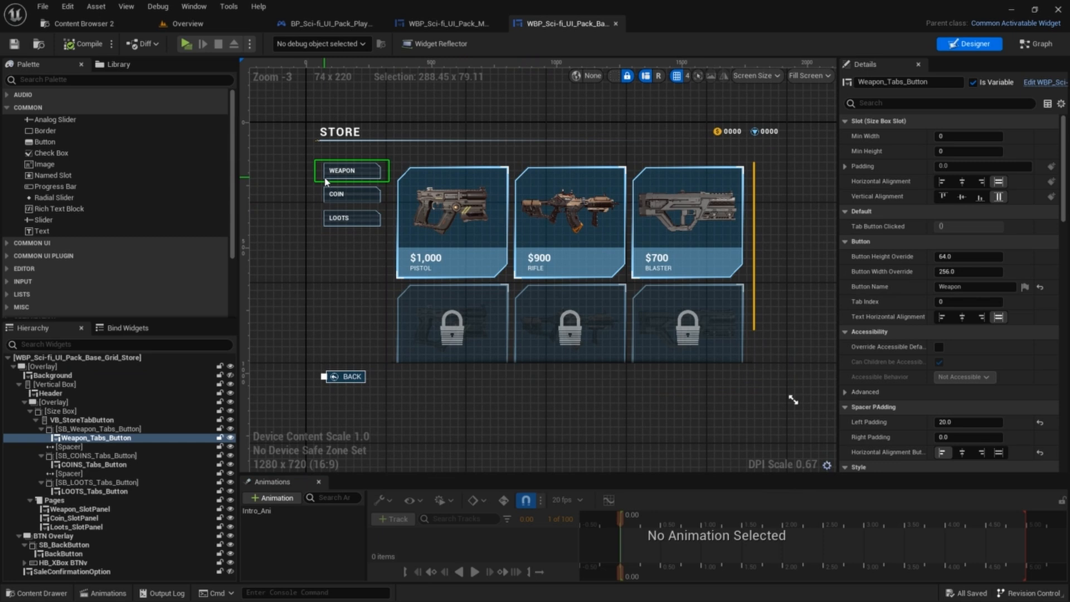
scroll(346, 195, "up", 2)
scroll(970, 243, "down", 8)
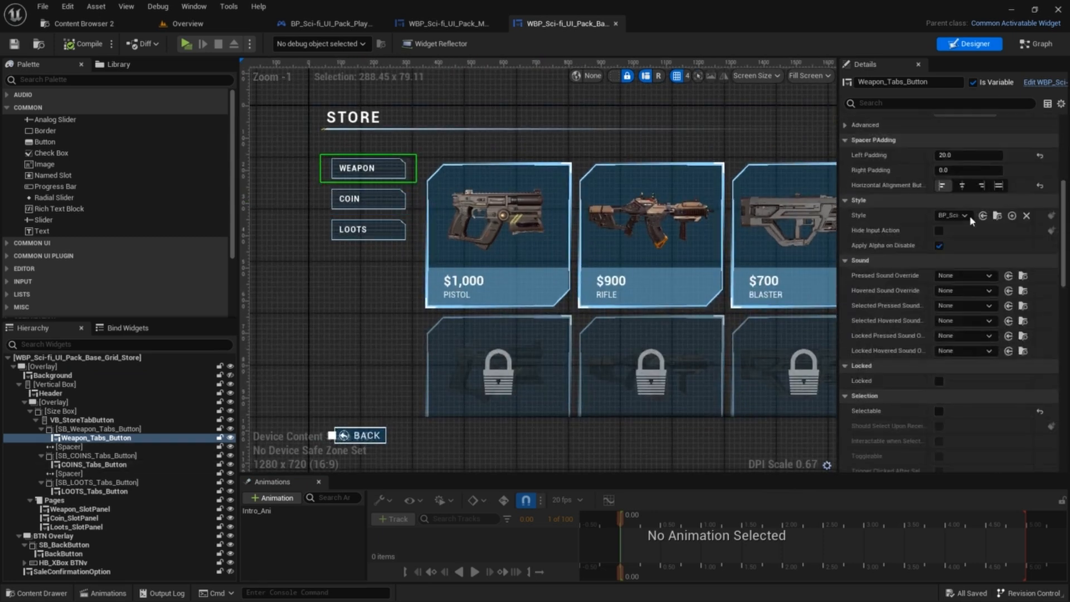
scroll(971, 243, "down", 10)
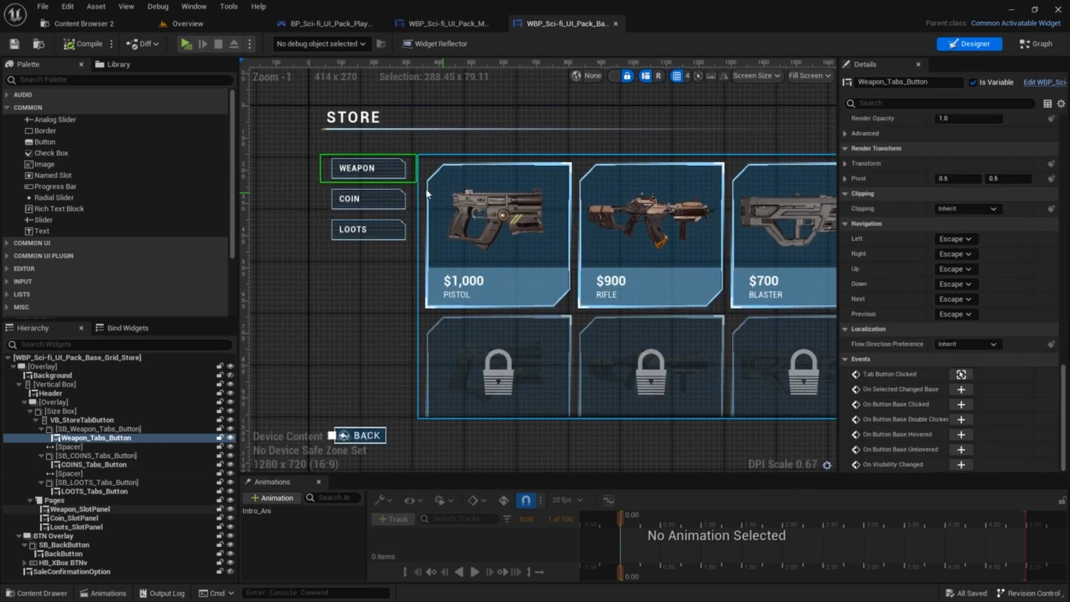
left_click(956, 372)
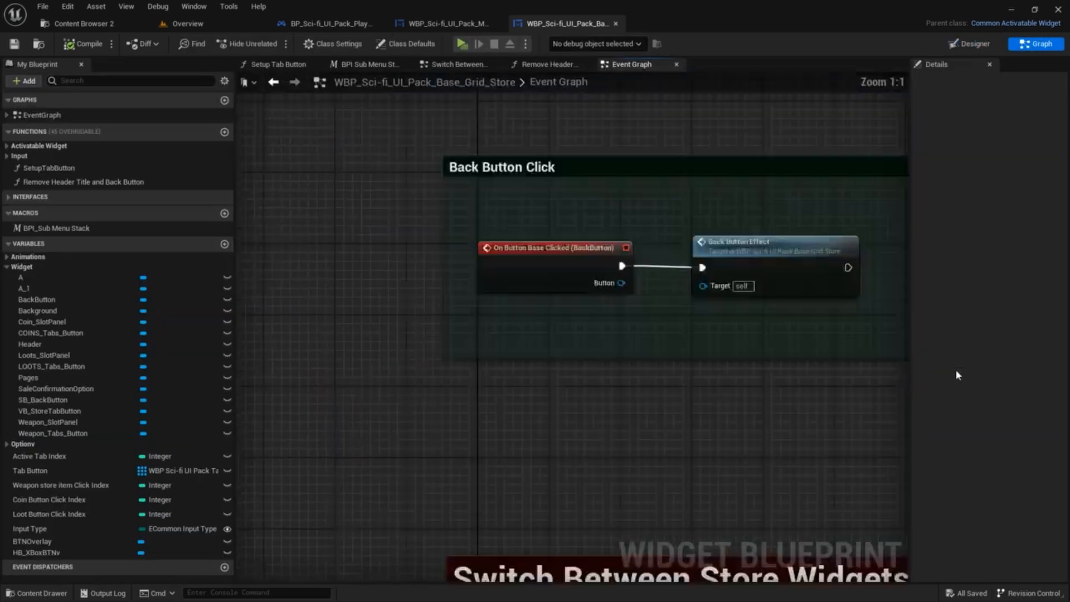
scroll(823, 352, "down", 3)
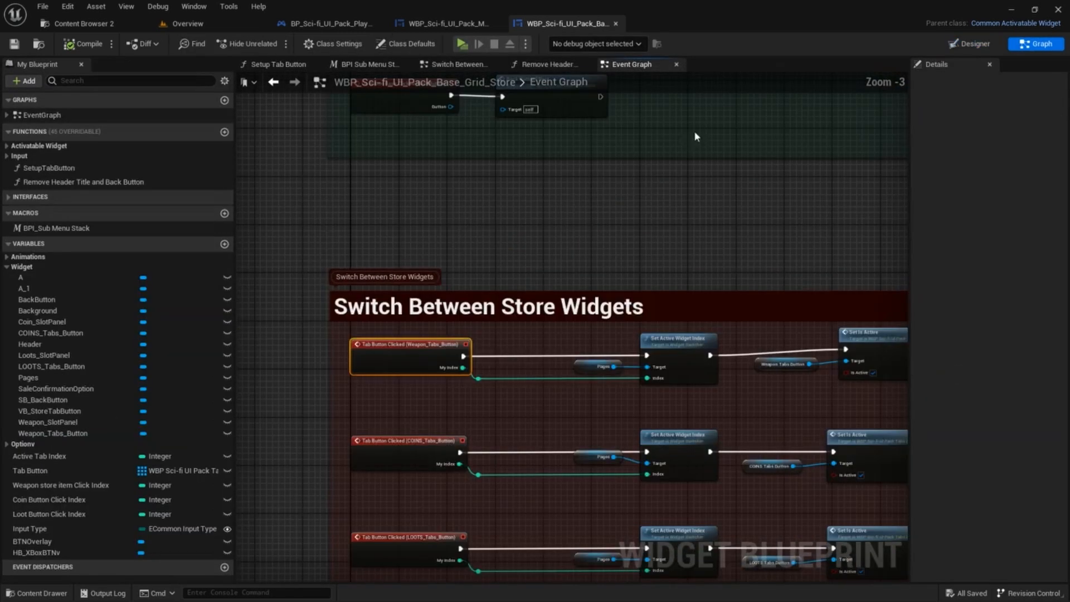
- Run a preview from the grid store's designer view and open the Store page
left_click(984, 46)
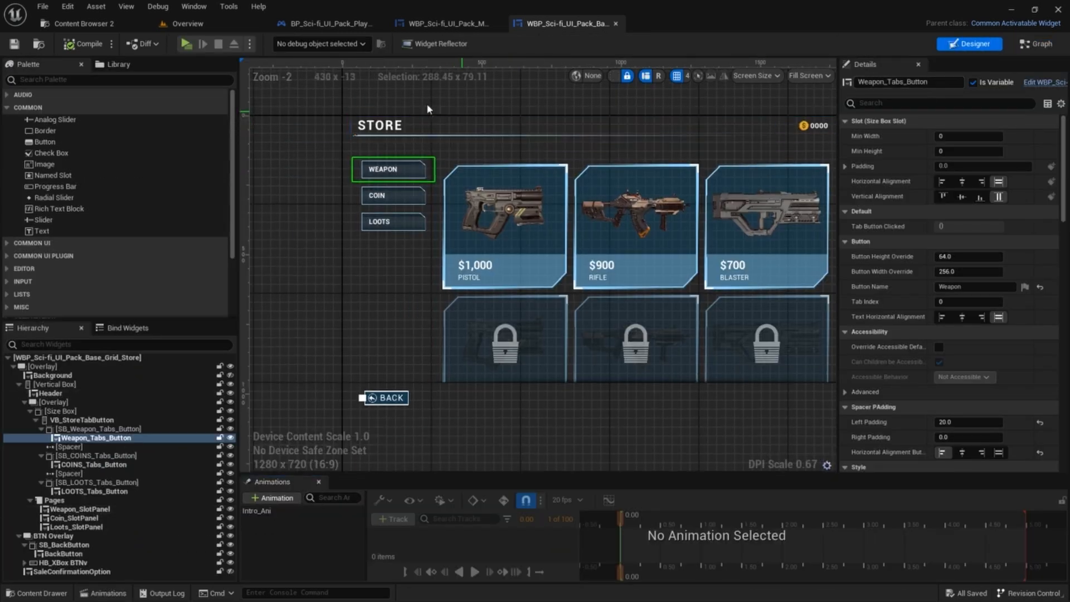
left_click(192, 45)
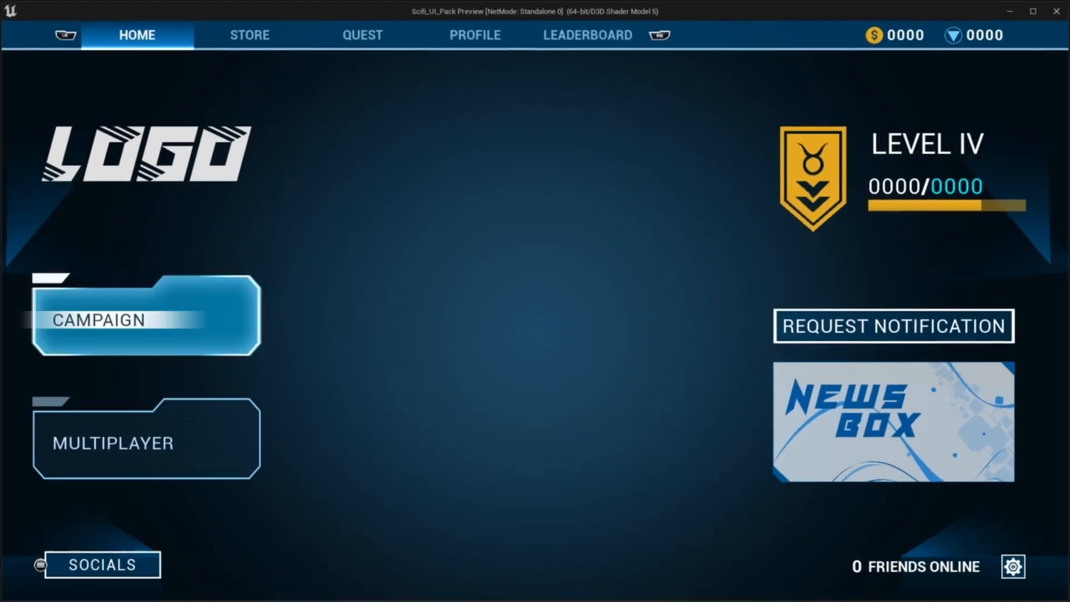
left_click(261, 37)
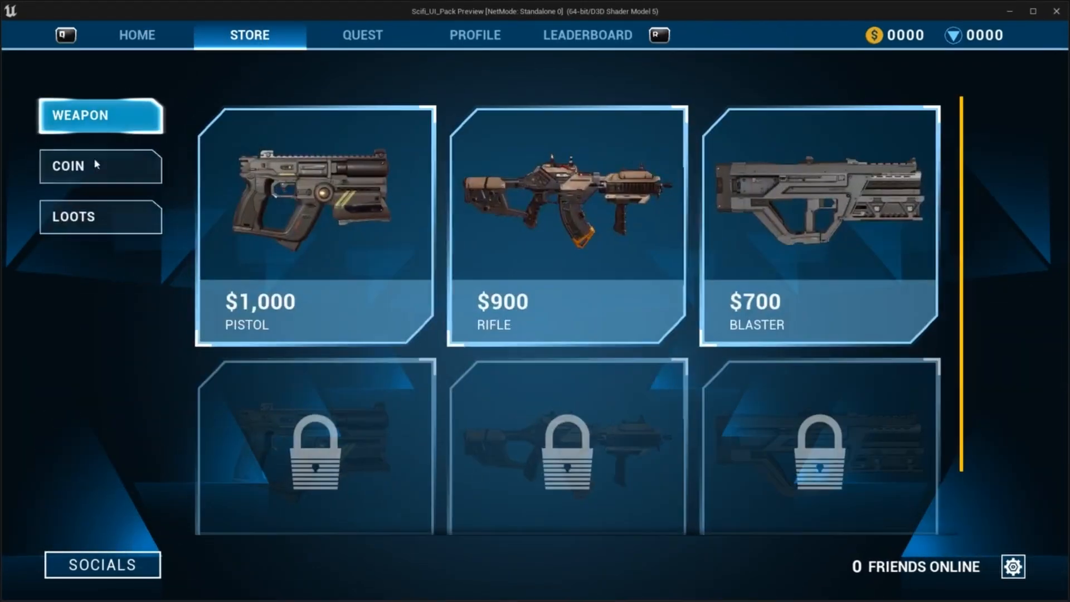
- Switch repeatedly between the Weapon, Coin and Loots categories to check the page transitions, ending on Weapon
left_click(78, 177)
left_click(89, 214)
left_click(101, 116)
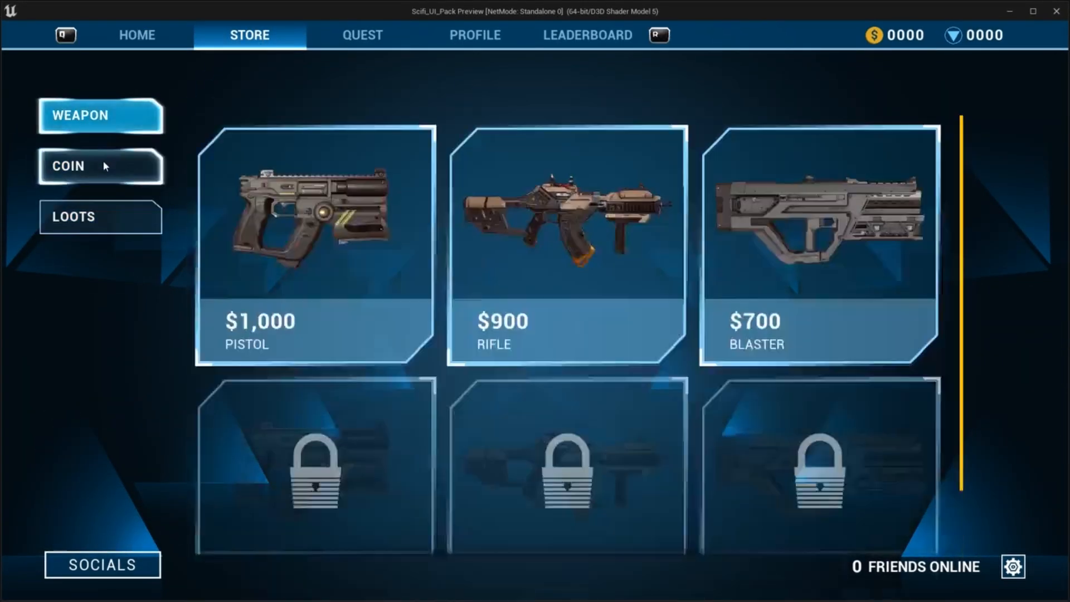
left_click(102, 163)
left_click(95, 212)
left_click(101, 124)
left_click(95, 166)
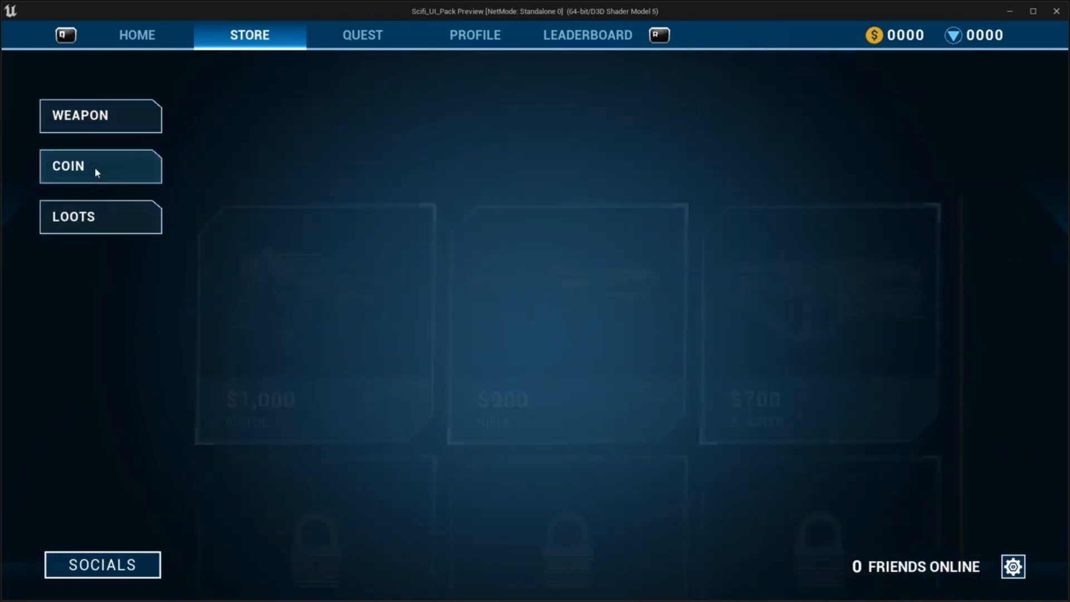
left_click(95, 216)
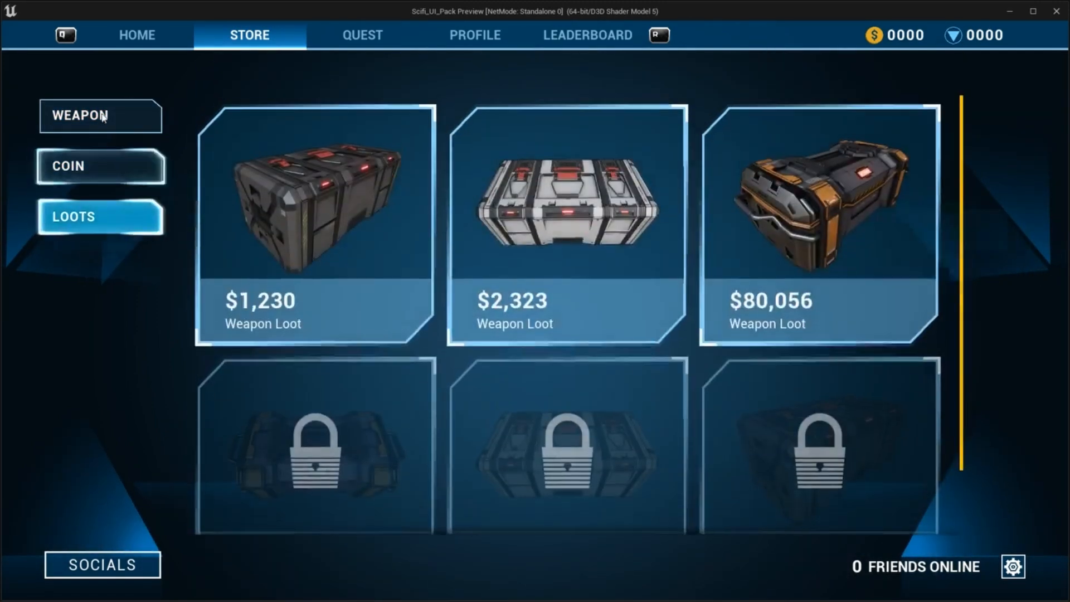
left_click(102, 115)
left_click(96, 216)
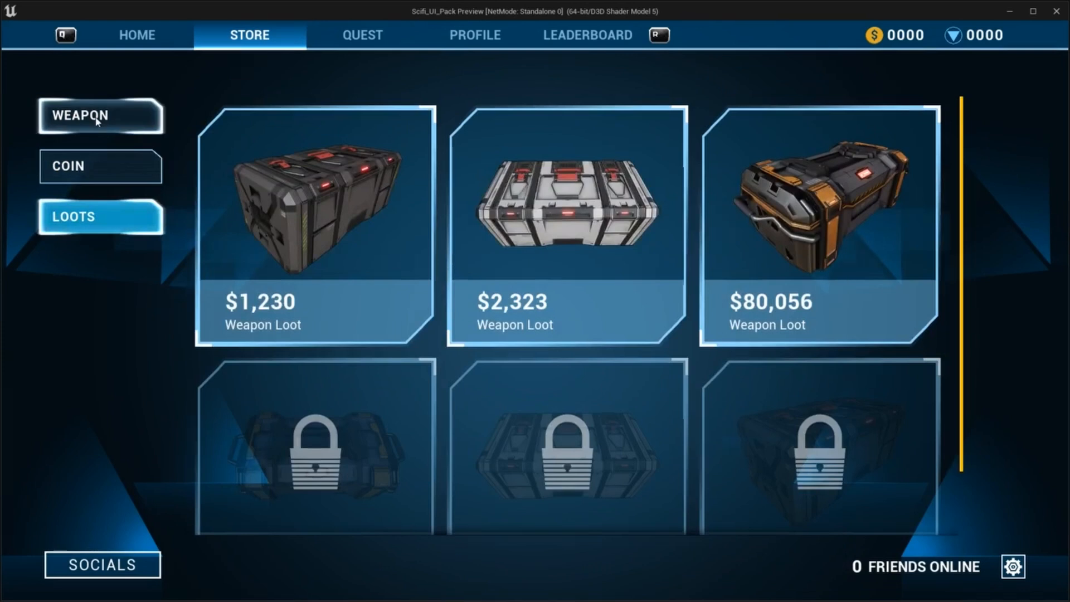
left_click(96, 116)
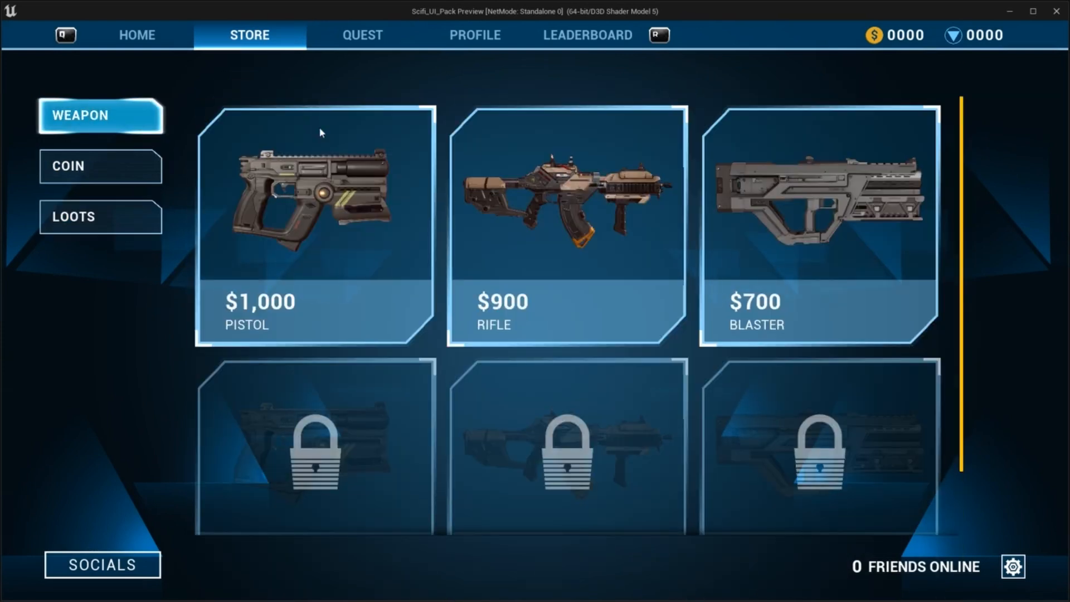
- Test buying the Pistol, the 500 Token item and the $2,323 Weapon Loot, accepting each purchase confirmation
left_click(346, 230)
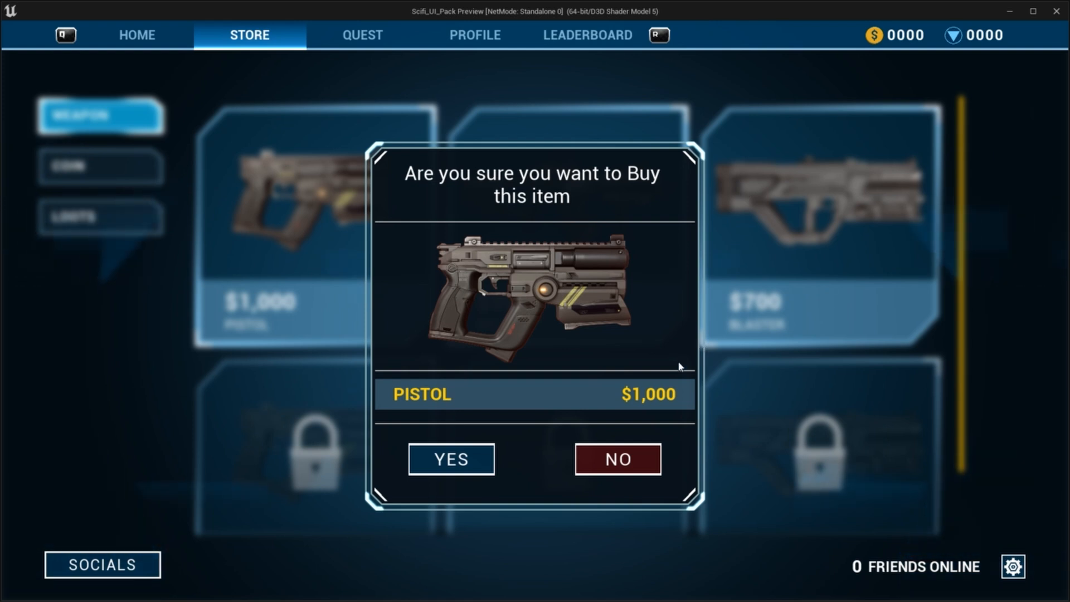
left_click(435, 464)
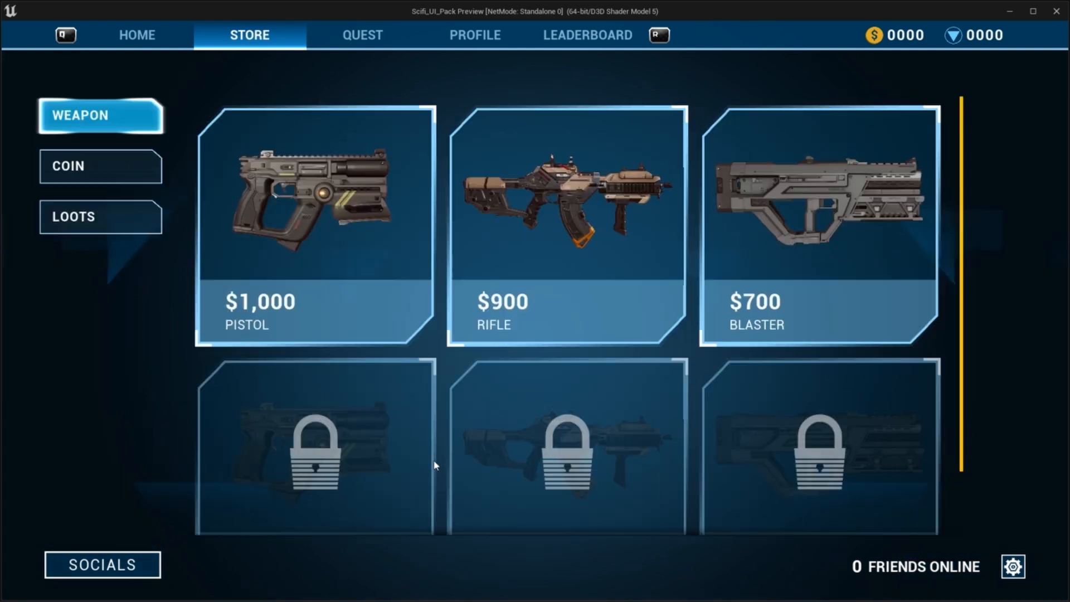
left_click(92, 162)
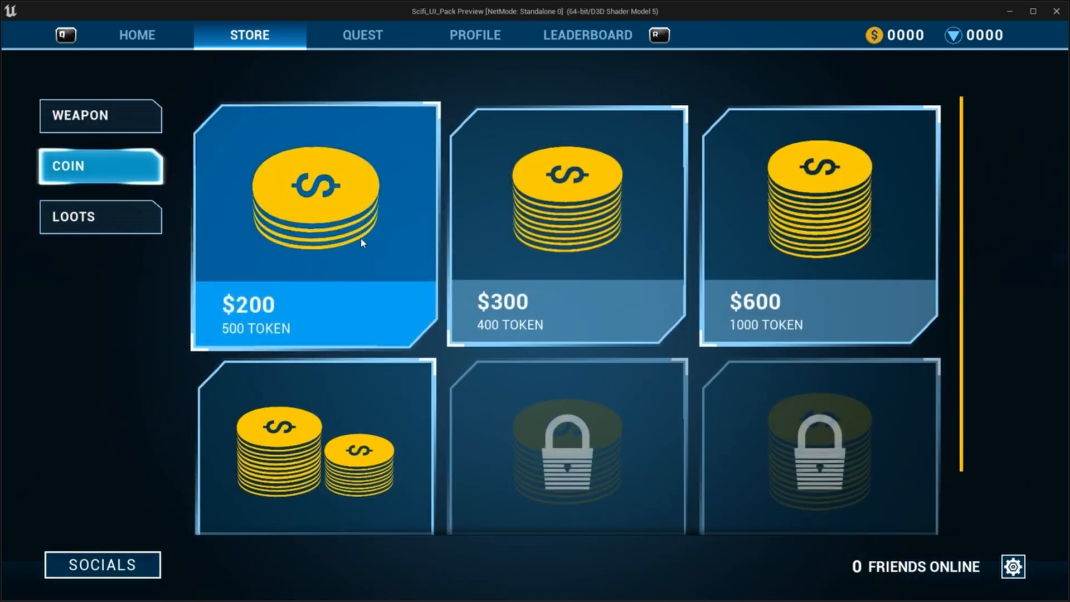
left_click(398, 248)
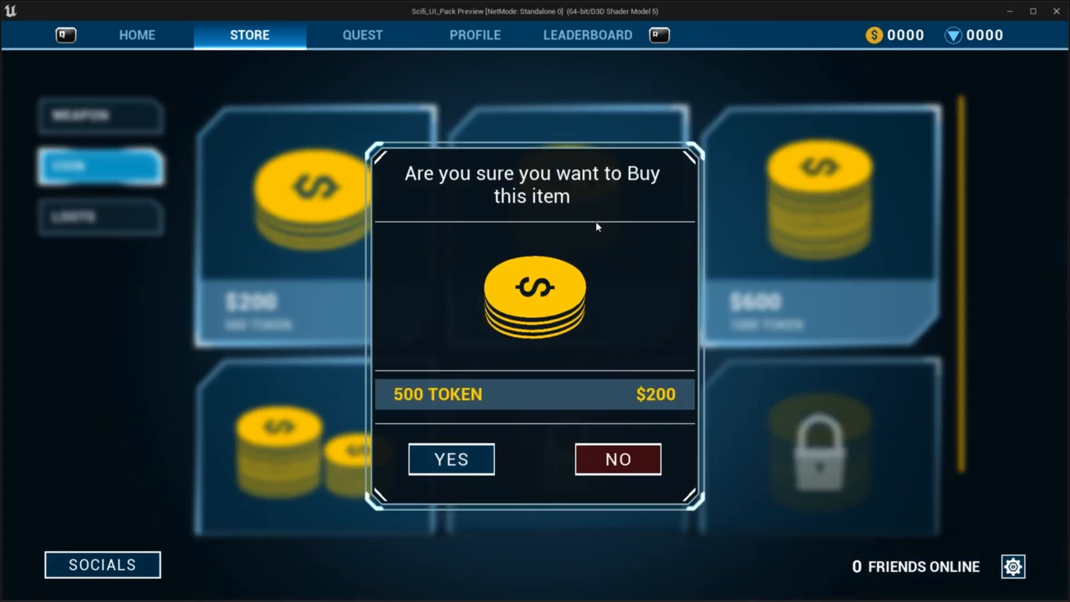
left_click(445, 459)
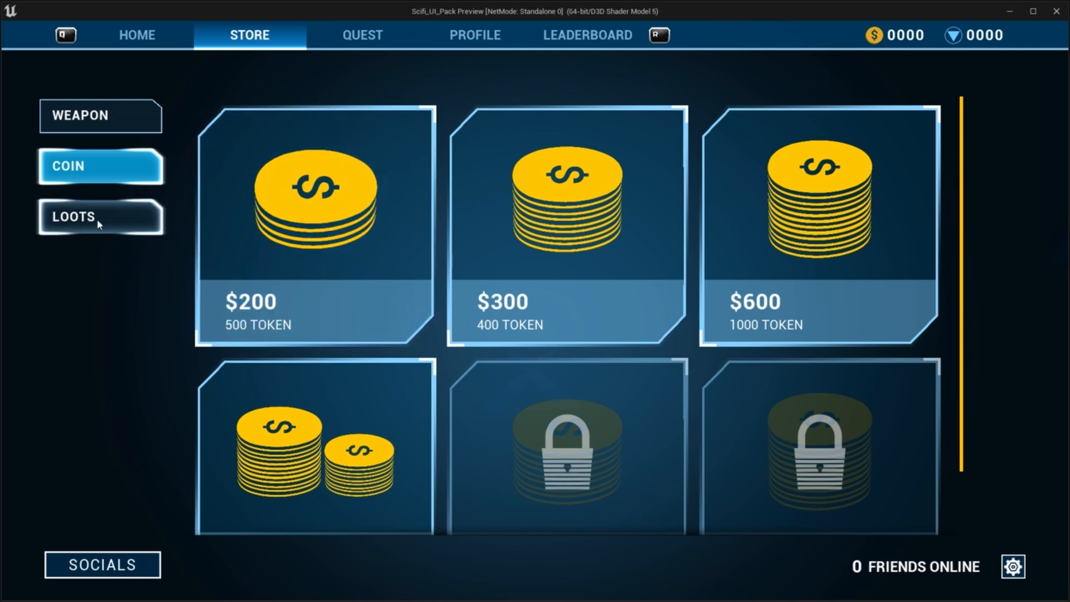
left_click(97, 222)
left_click(559, 222)
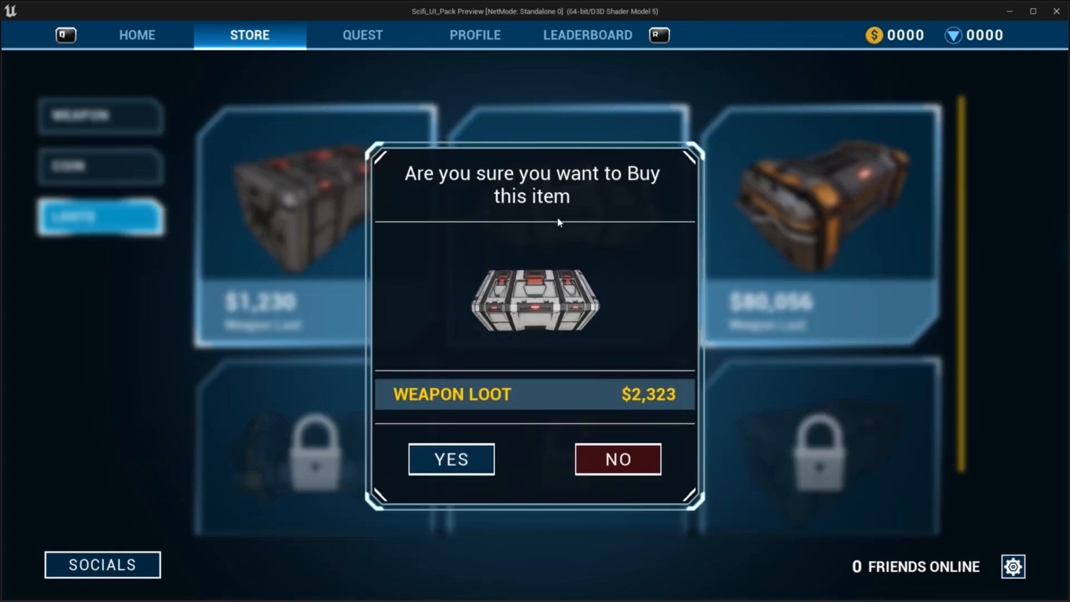
left_click(463, 458)
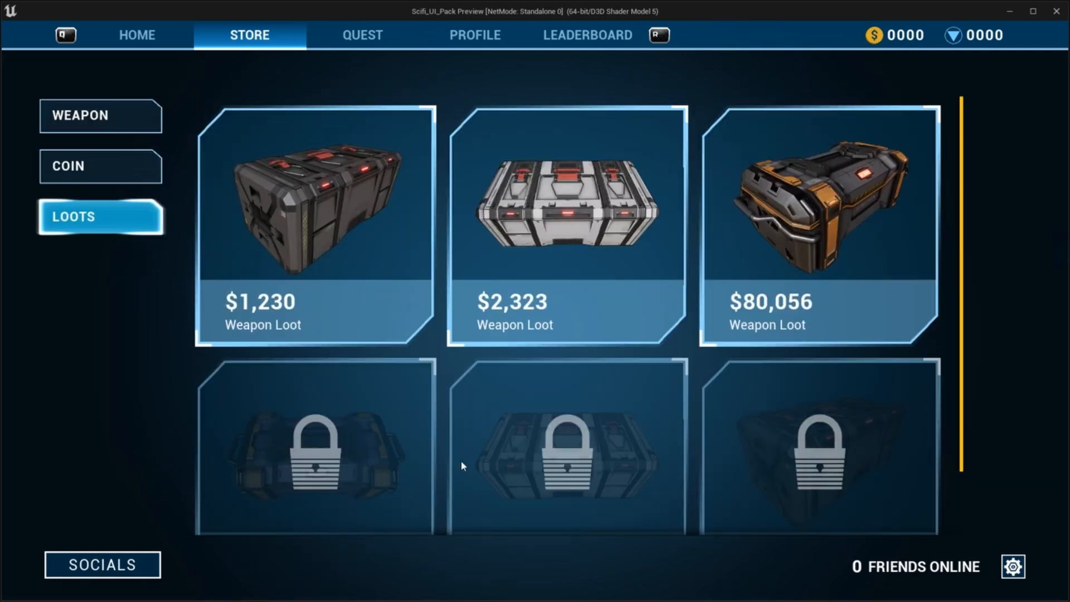
- Compare the Weapon and Loots item grids once more and close the preview
left_click(96, 118)
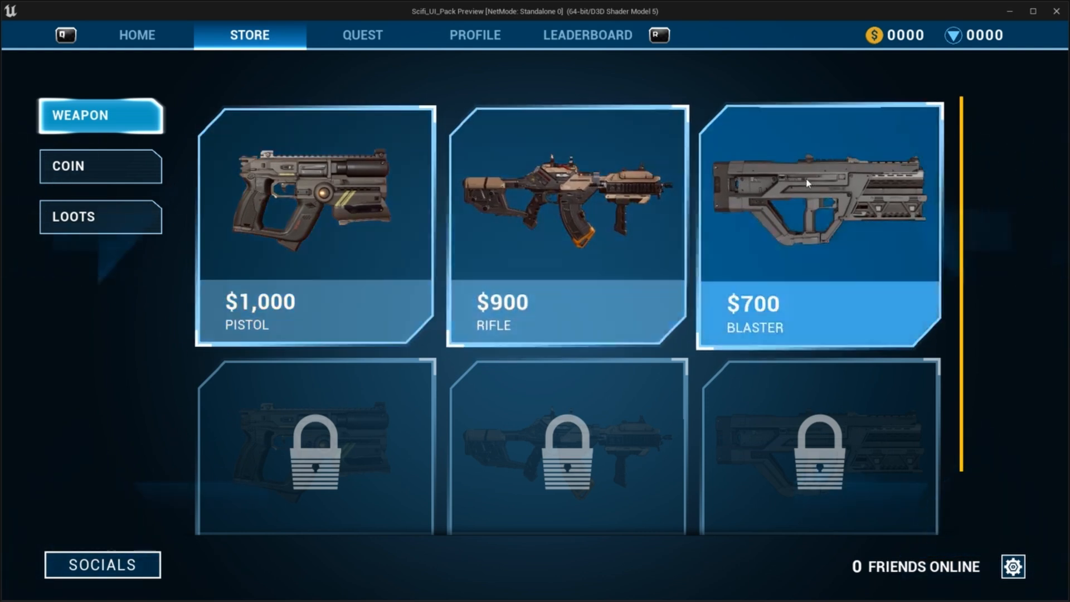
left_click(83, 218)
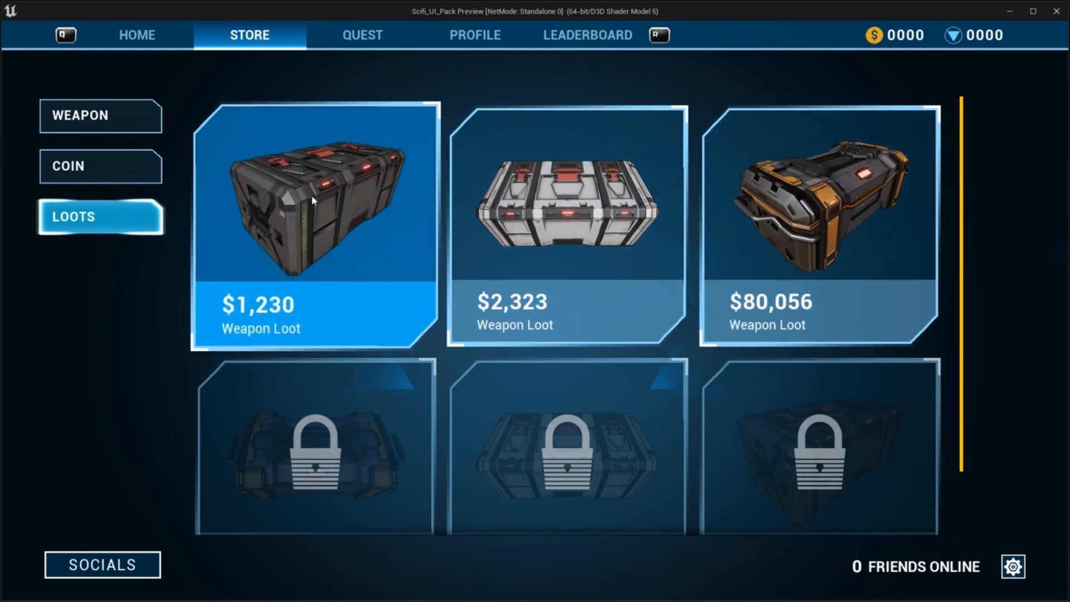
left_click(125, 109)
left_click(1057, 11)
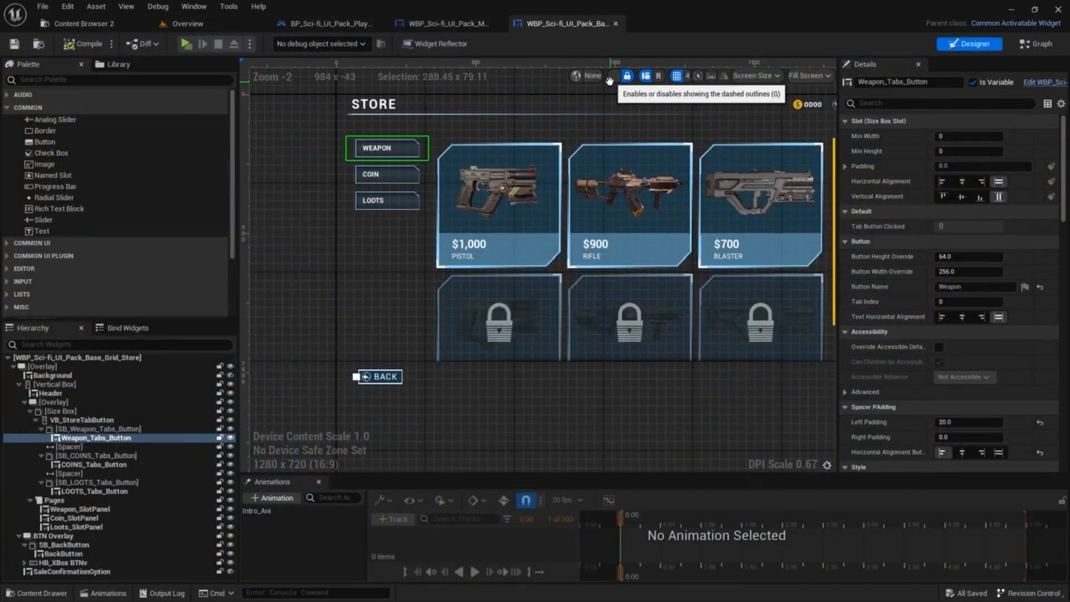
- Inspect the store's item grid in the designer, select Weapon_SlotPanel under Pages, and collapse VB_StoreTabButton in the widget hierarchy
right_click_drag(610, 82, 554, 166)
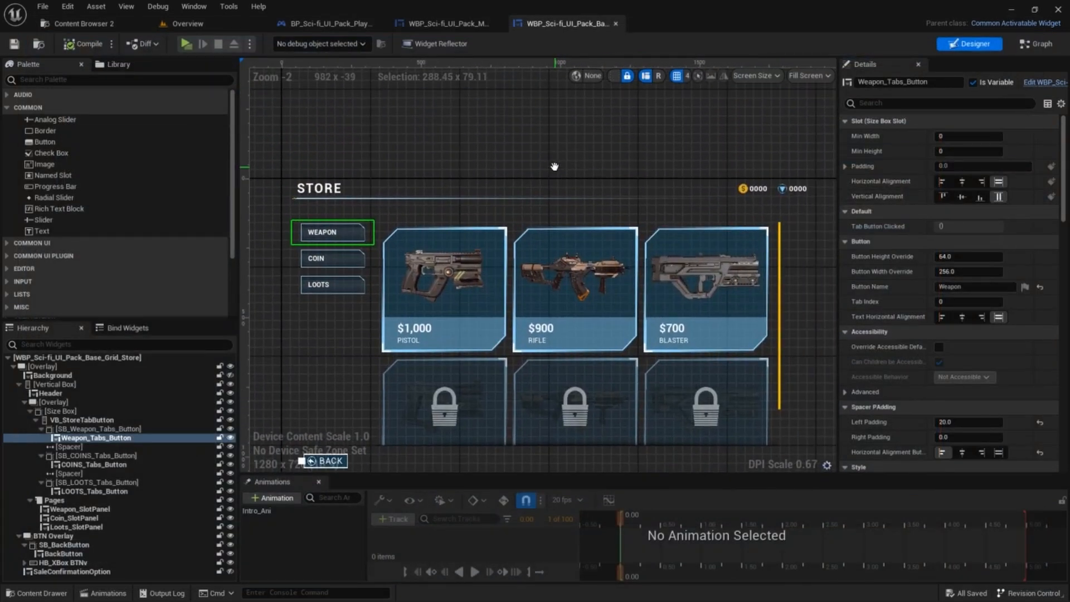
scroll(507, 204, "up", 4)
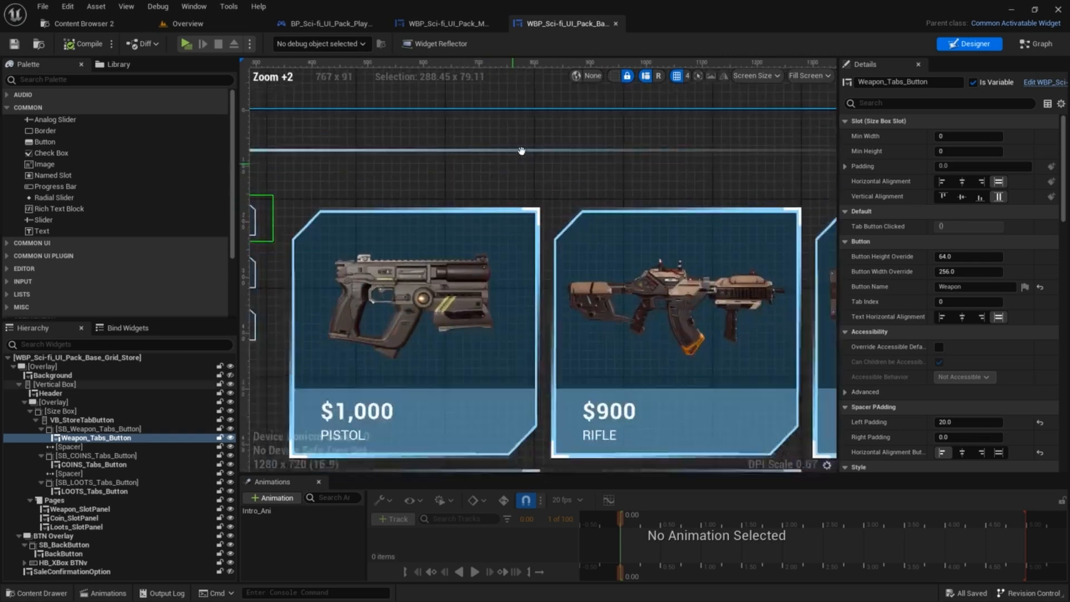
scroll(495, 192, "down", 3)
right_click_drag(478, 191, 385, 199)
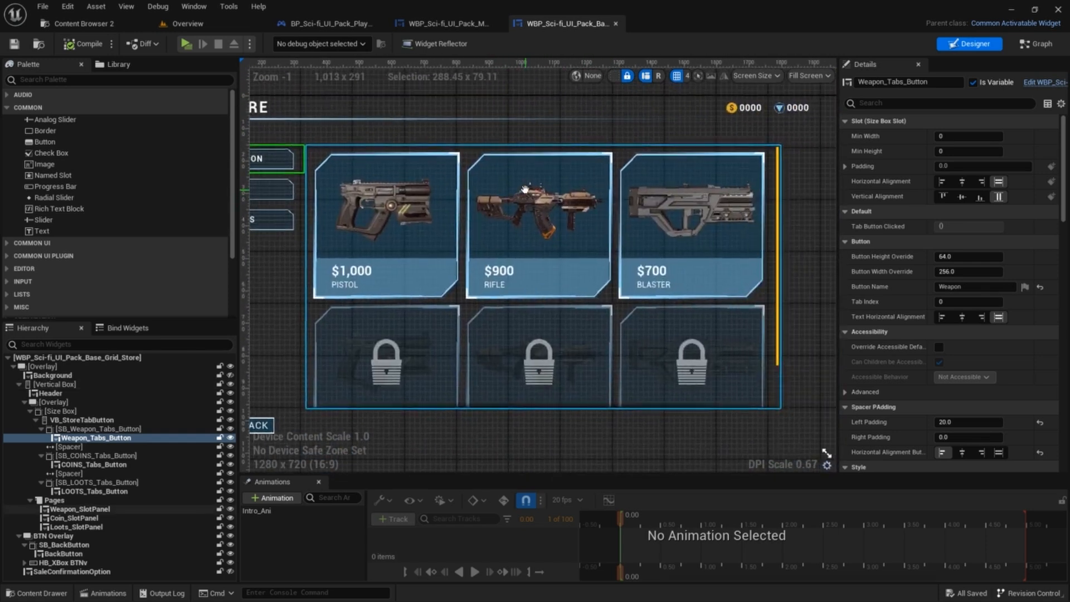
left_click(72, 509)
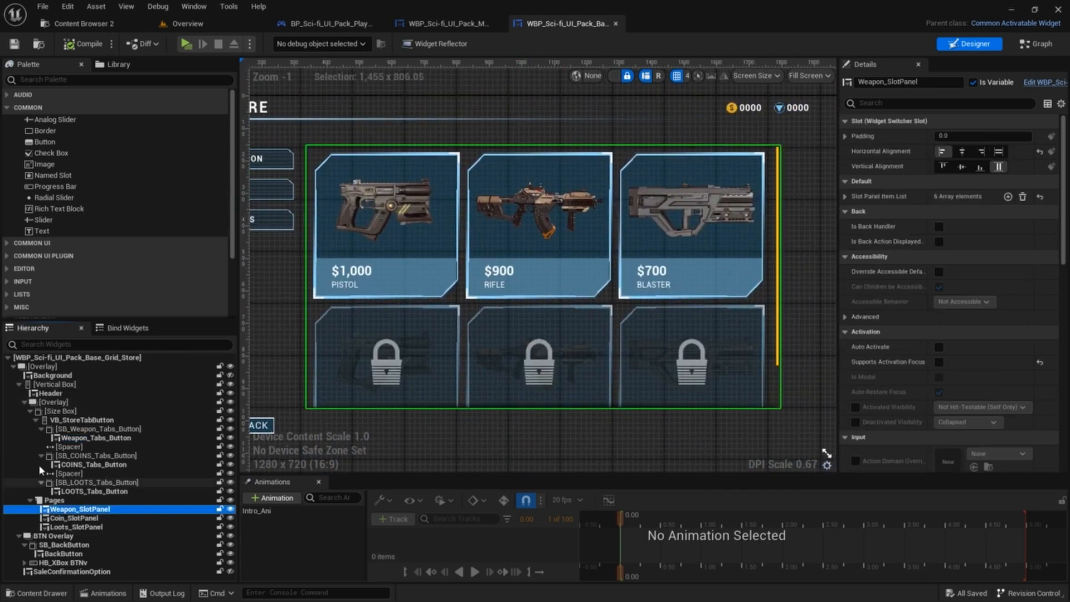
left_click(36, 420)
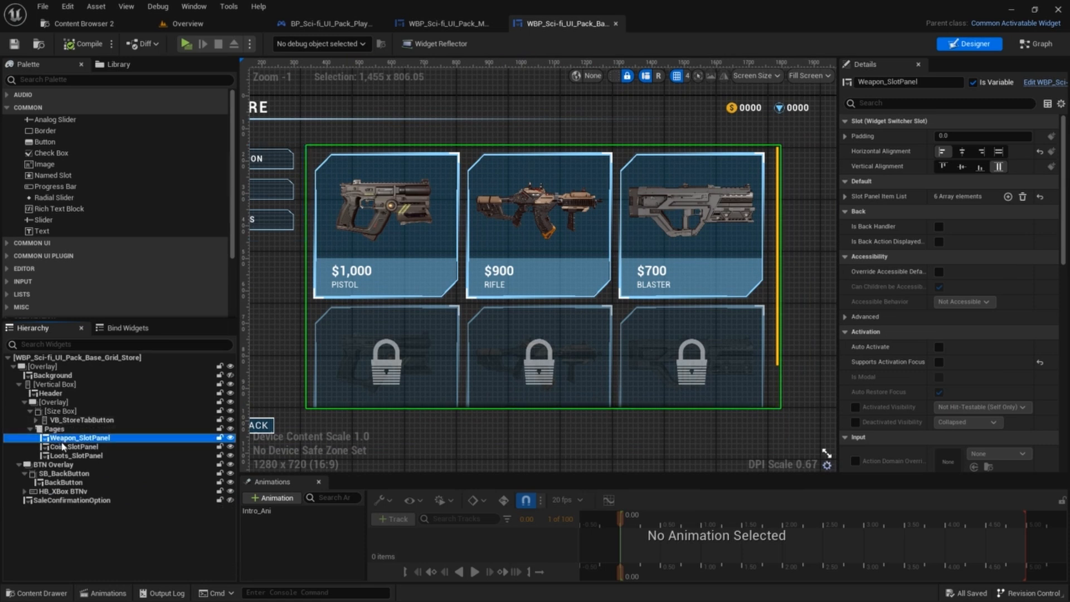
- Preview the Coin_SlotPanel and Loots_SlotPanel item grids under Pages and return to Weapon_SlotPanel
left_click(64, 447)
left_click(76, 455)
left_click(77, 440)
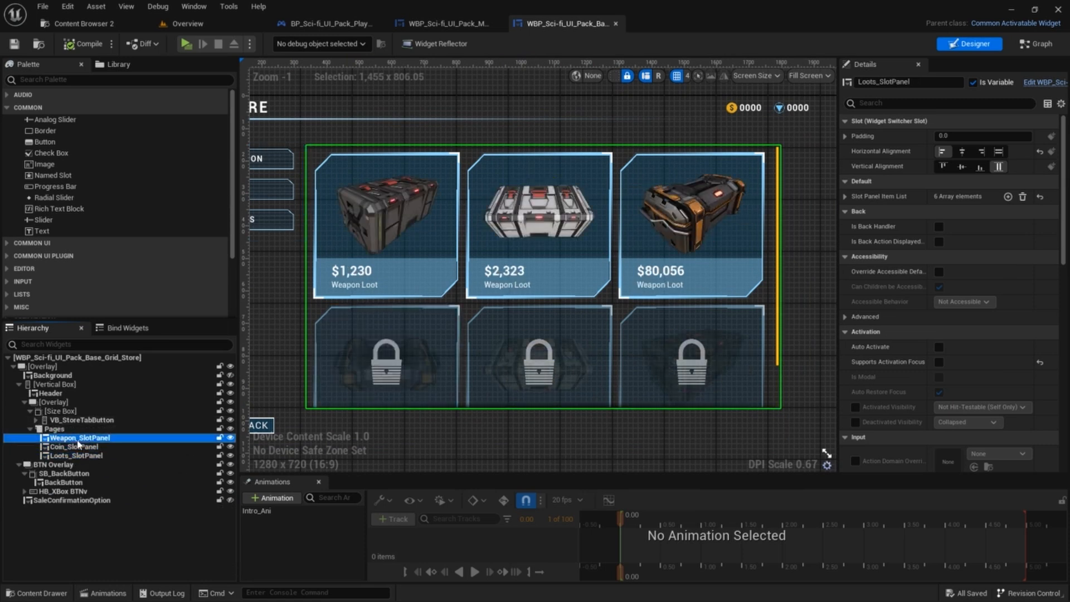
left_click(76, 455)
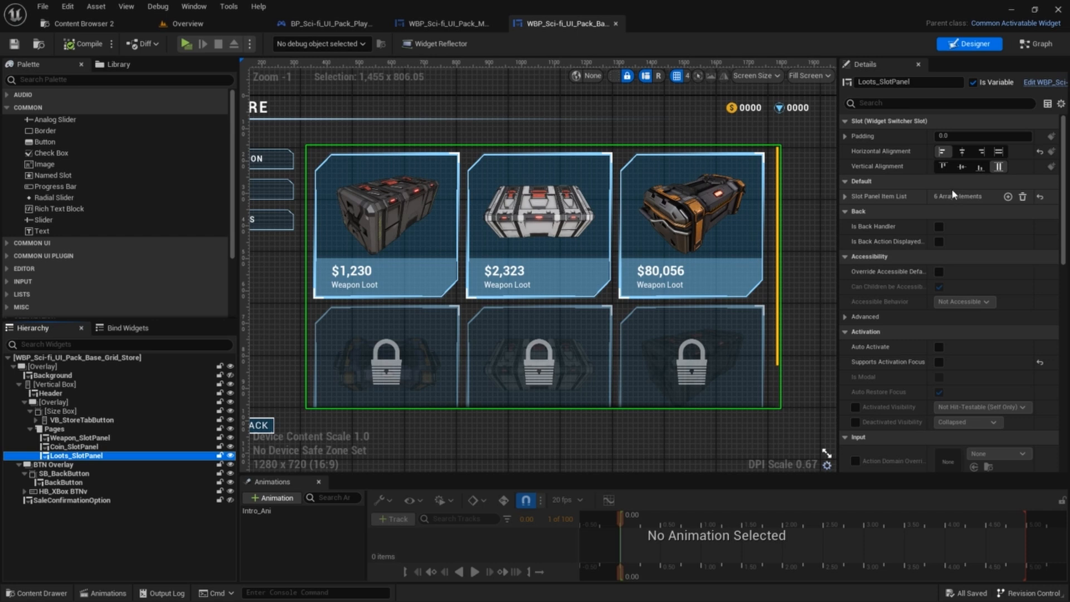
left_click(88, 439)
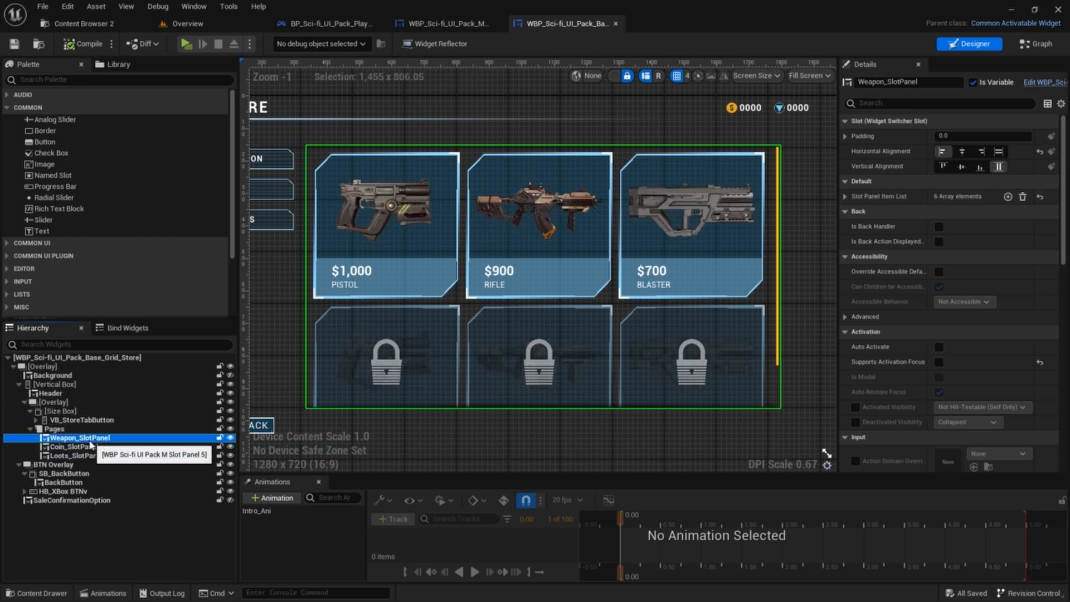
- Open the source widget WBP_Sci-fi_UI_Pack_M_SlotPanel_5 from Weapon_SlotPanel and inspect its designer layout and graph
left_click(1043, 82)
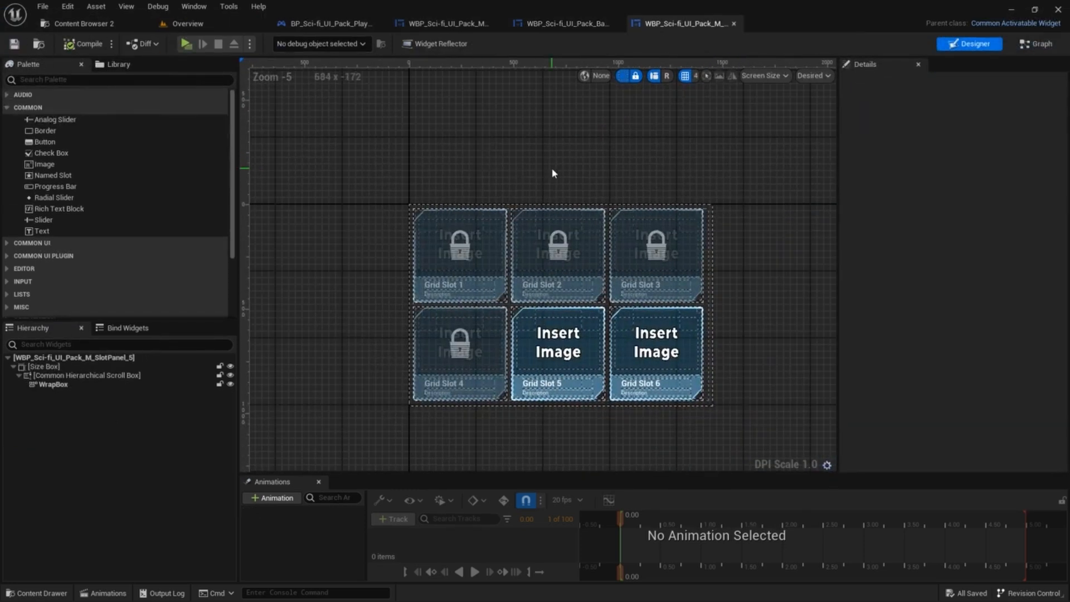
right_click(553, 173)
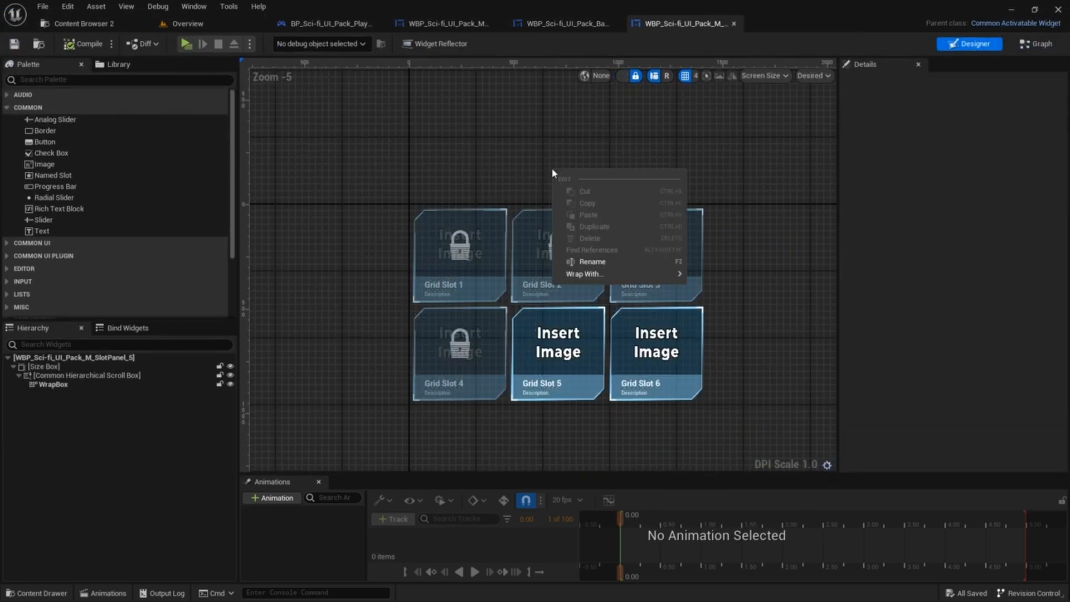
left_click(474, 125)
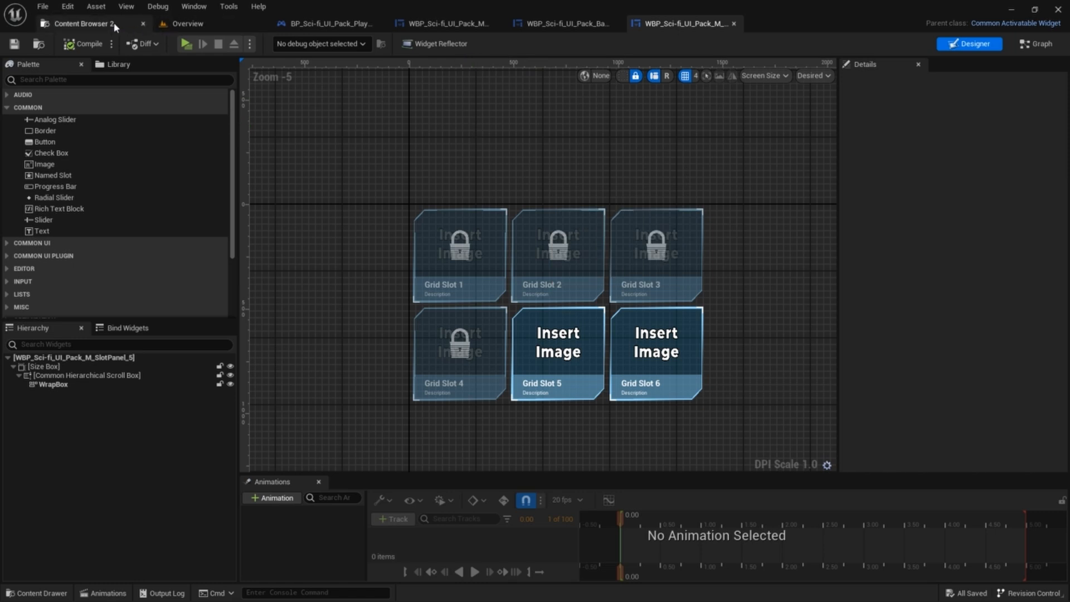
left_click(1021, 47)
scroll(551, 274, "down", 3)
right_click_drag(711, 203, 556, 192)
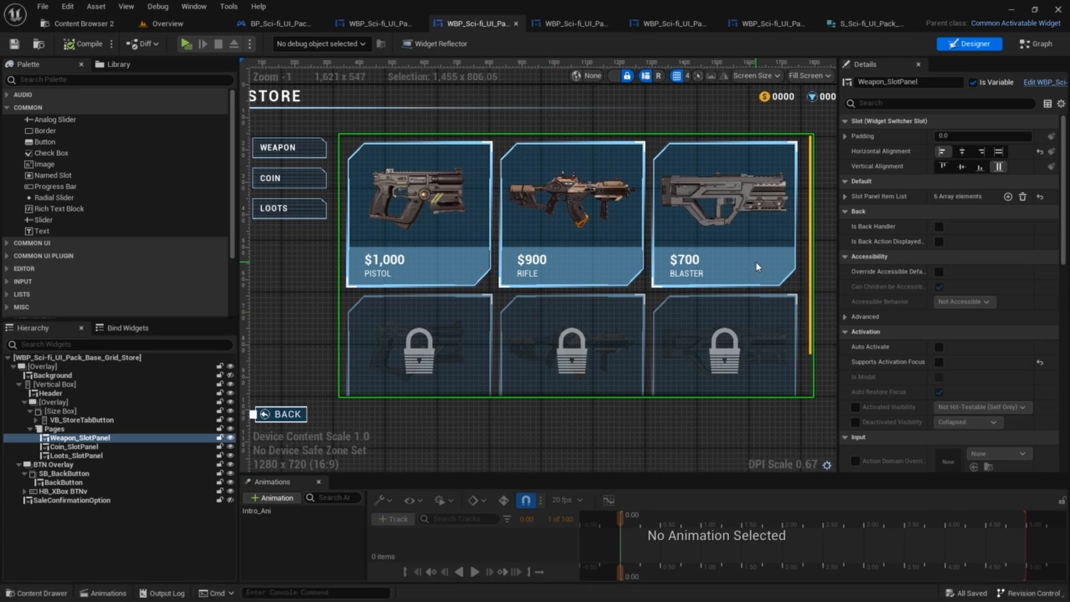
- In the grid store widget, check the Pages switcher settings and its three slot panels, ending on Weapon_SlotPanel
left_click(54, 429)
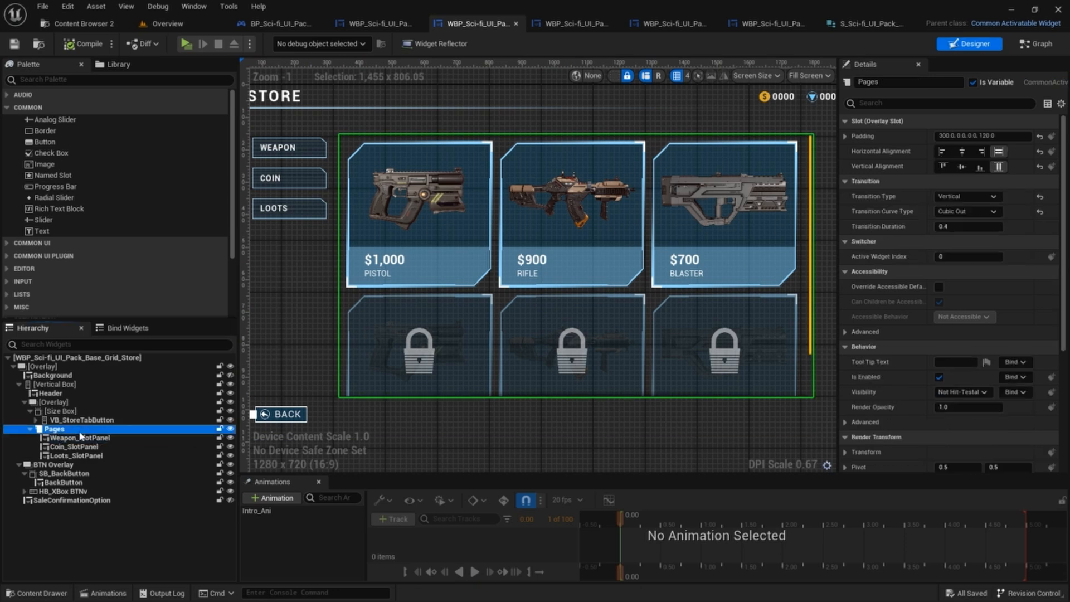
left_click(79, 439)
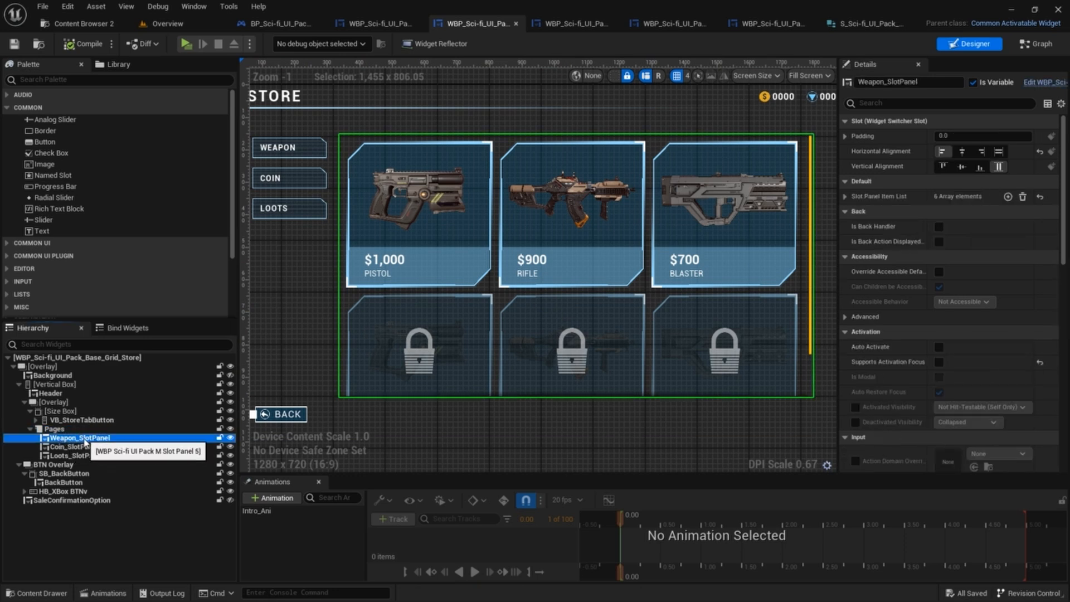
left_click(66, 447)
left_click(65, 455)
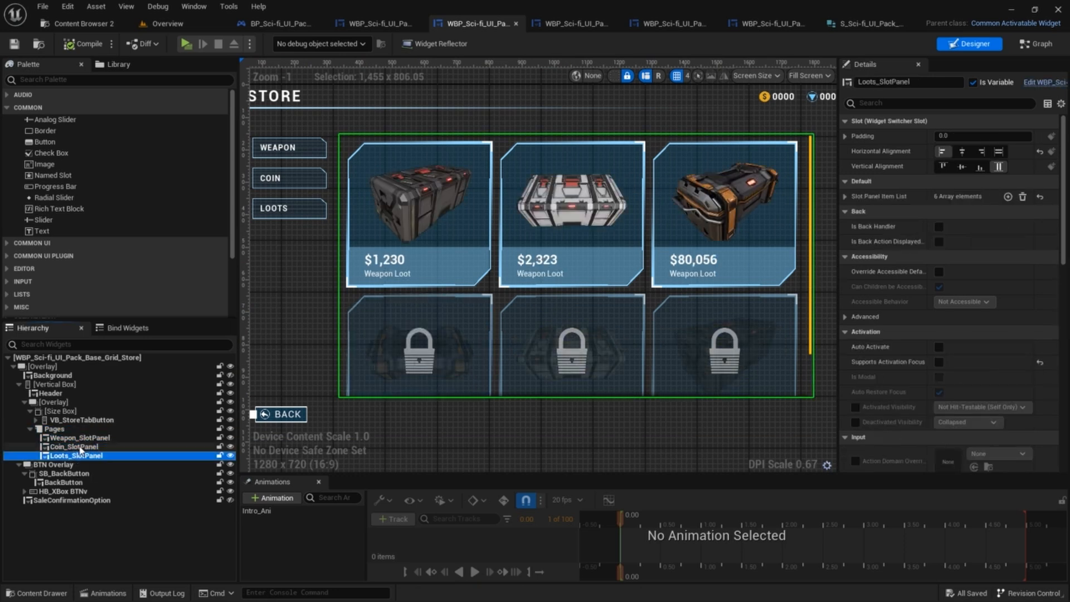
left_click(84, 438)
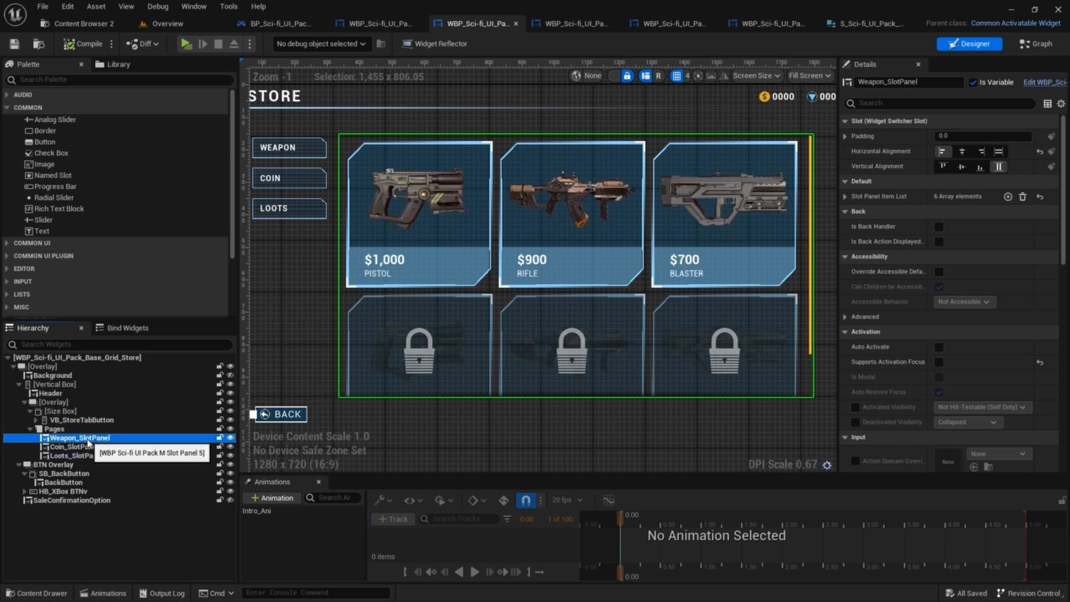
right_click_drag(484, 238, 463, 259)
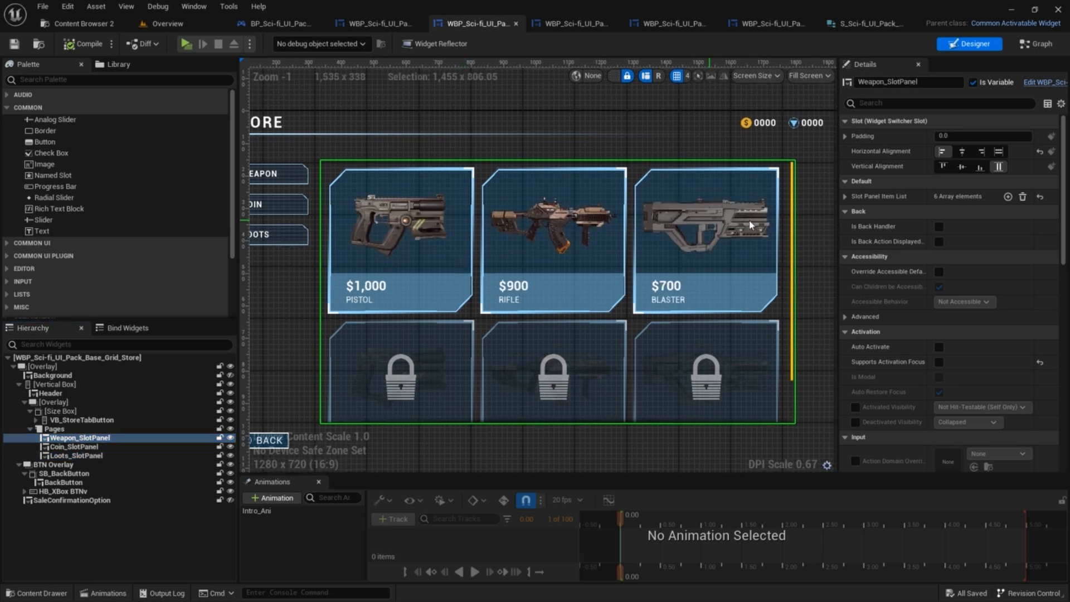
- Expand Weapon_SlotPanel's Slot Panel Item List and compare it with the Coin and Loots panels, ending on Weapon_SlotPanel
left_click(845, 197)
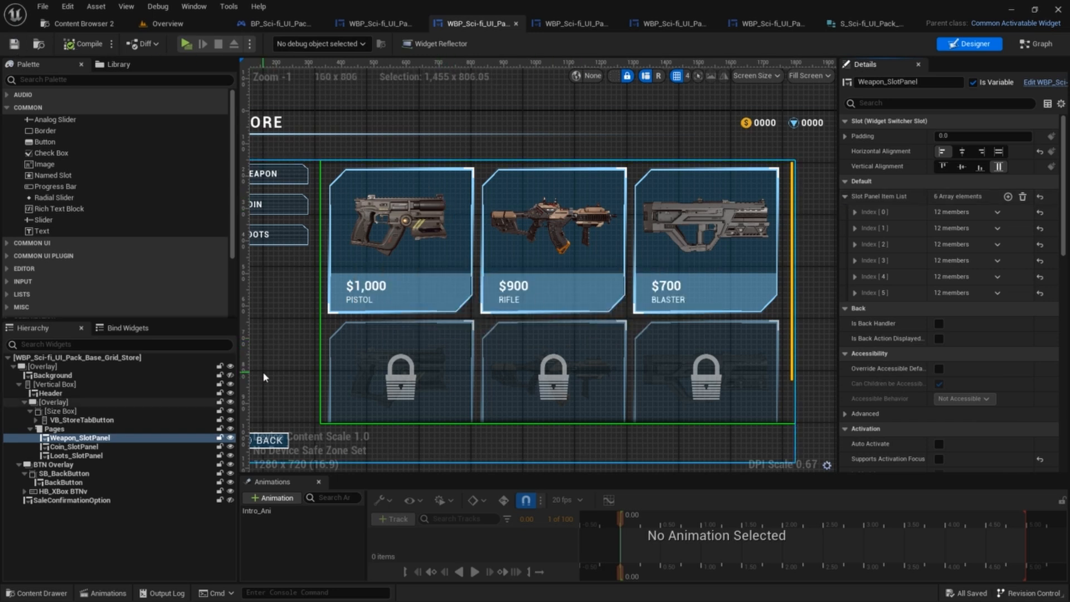
left_click(71, 446)
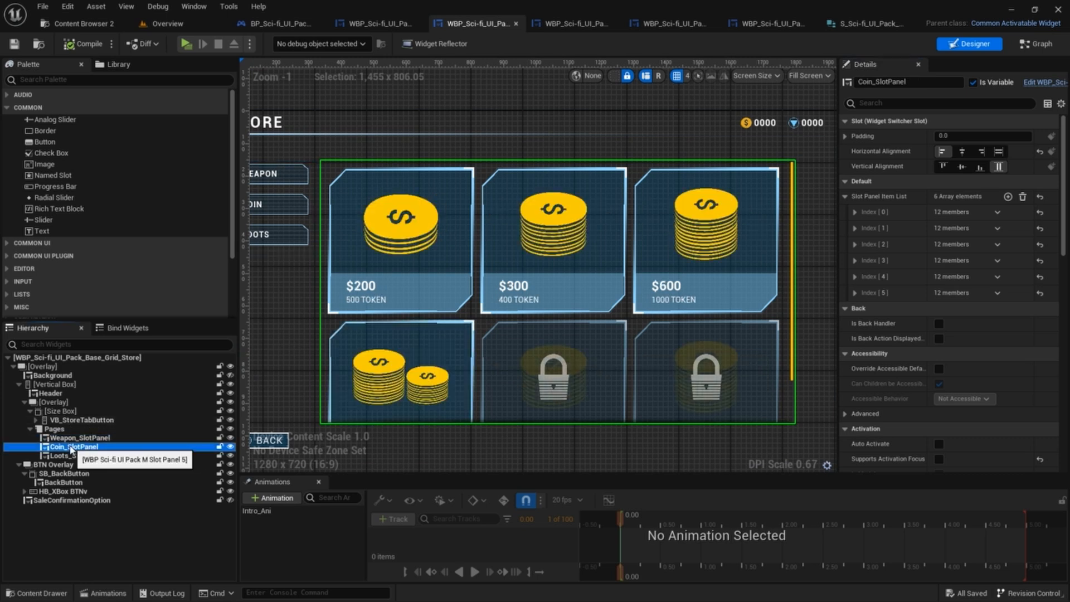
left_click(74, 456)
left_click(73, 447)
left_click(76, 439)
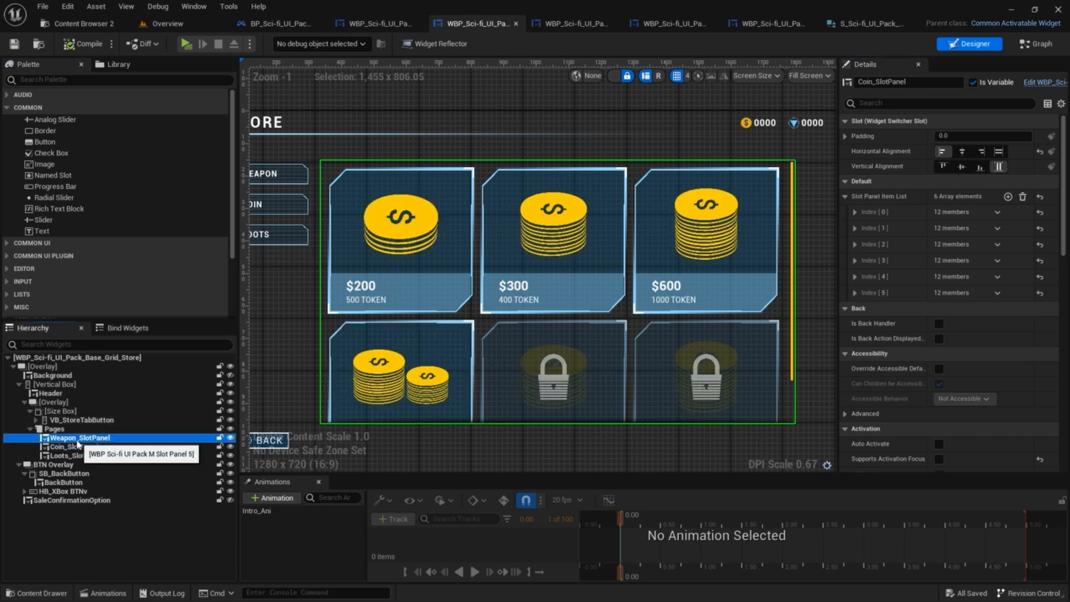
left_click(76, 447)
left_click(75, 455)
left_click(79, 439)
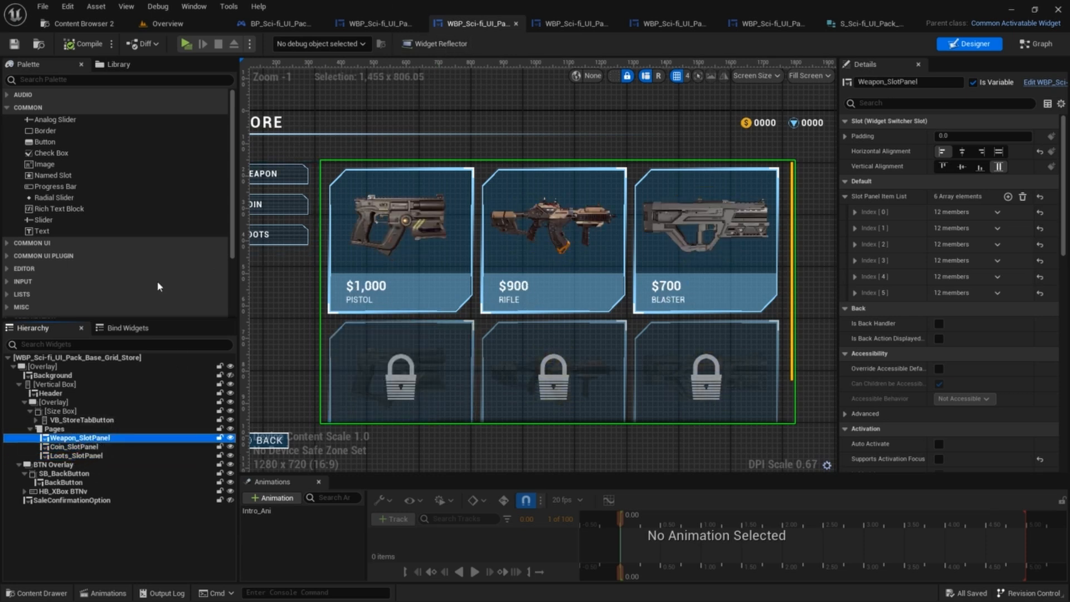
- Inspect the Init Slot Panel graph of WBP_Sci-fi_UI_Pack_M_SlotPanel_5 and return to its designer layout
right_click(71, 437)
left_click(86, 368)
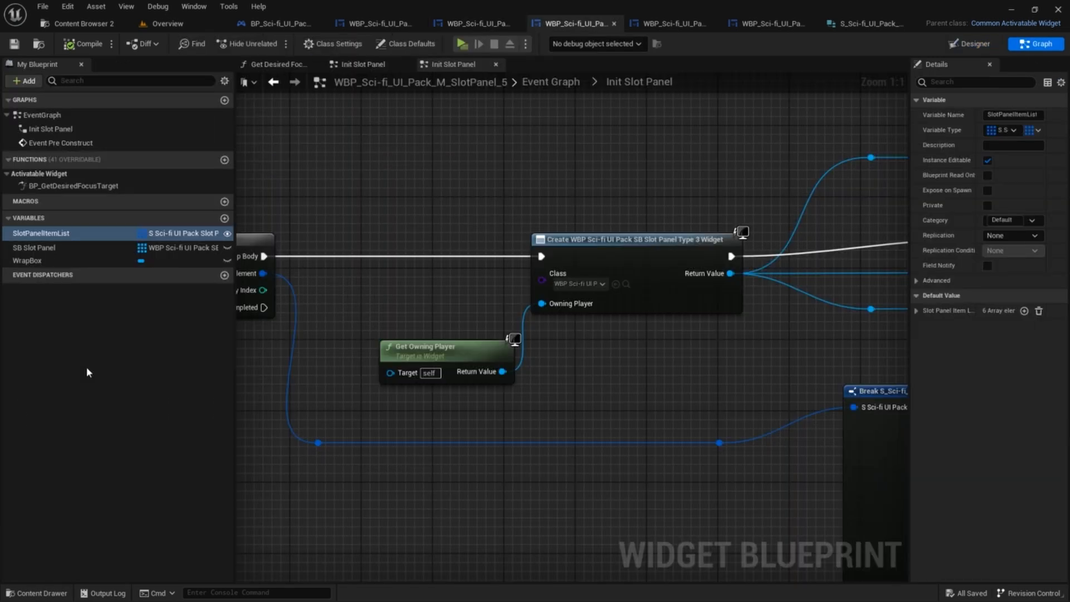
scroll(470, 182, "down", 4)
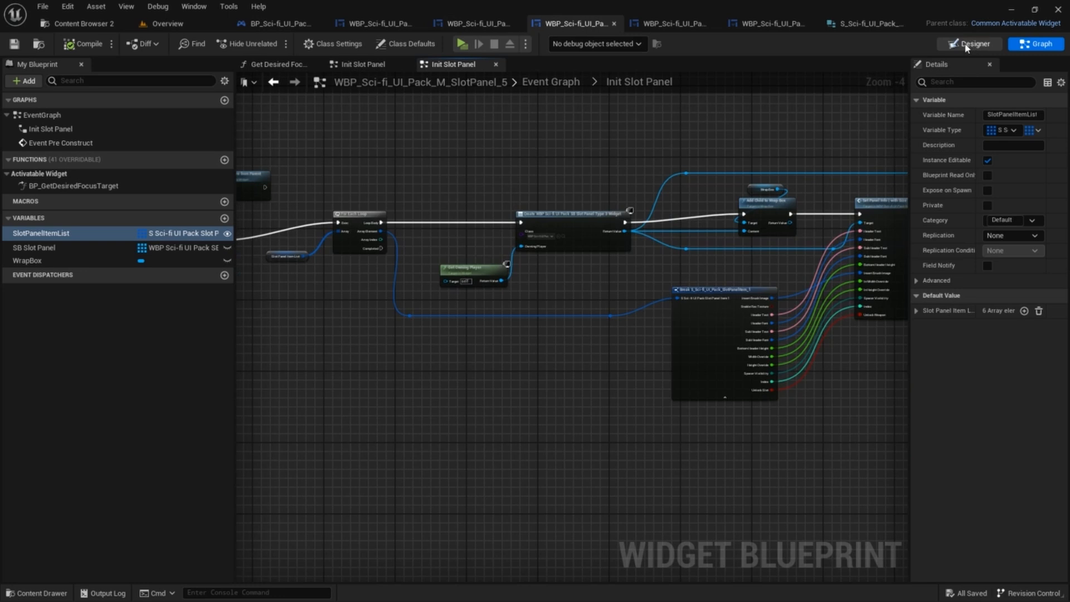
left_click(970, 44)
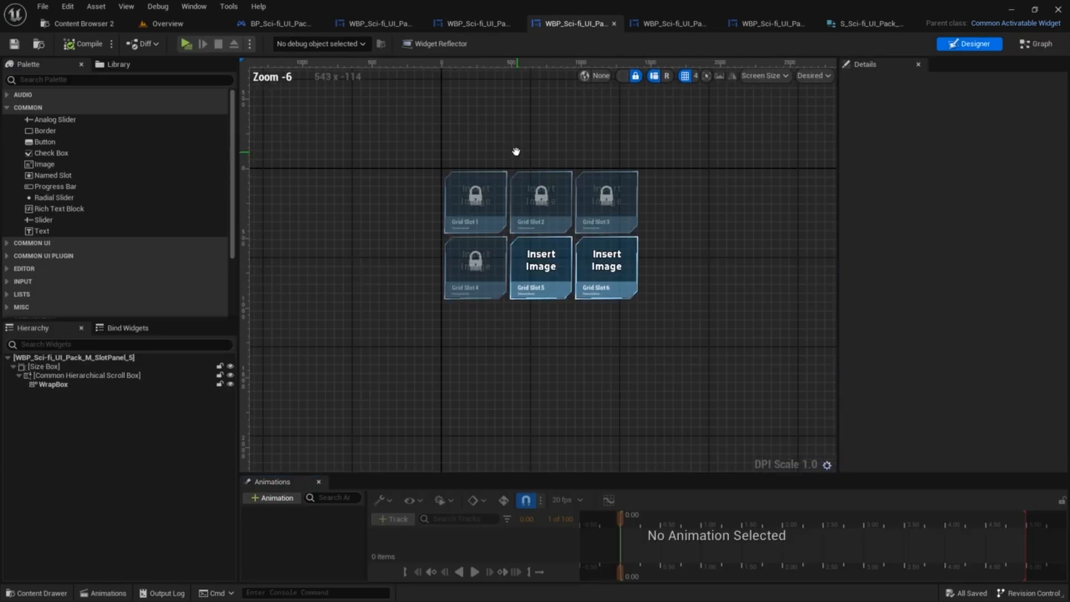
- Locate WBP_Sci-fi_UI_Pack_M_SlotPanel_5 in the ModularWidgets folder, reopen it, and review its grid slots and graph
left_click(39, 47)
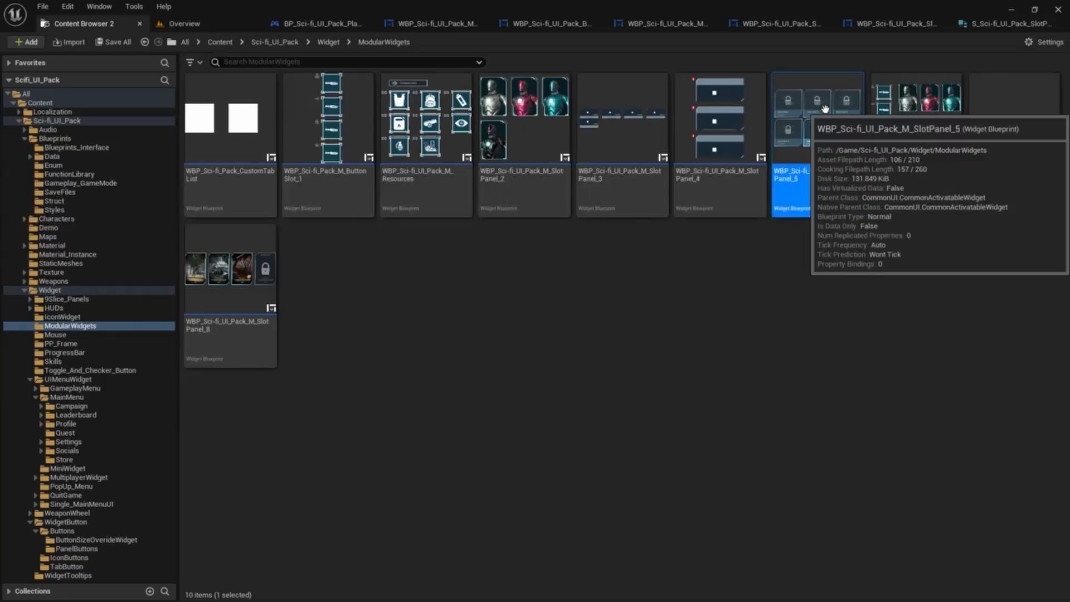
mouse_move(847, 173)
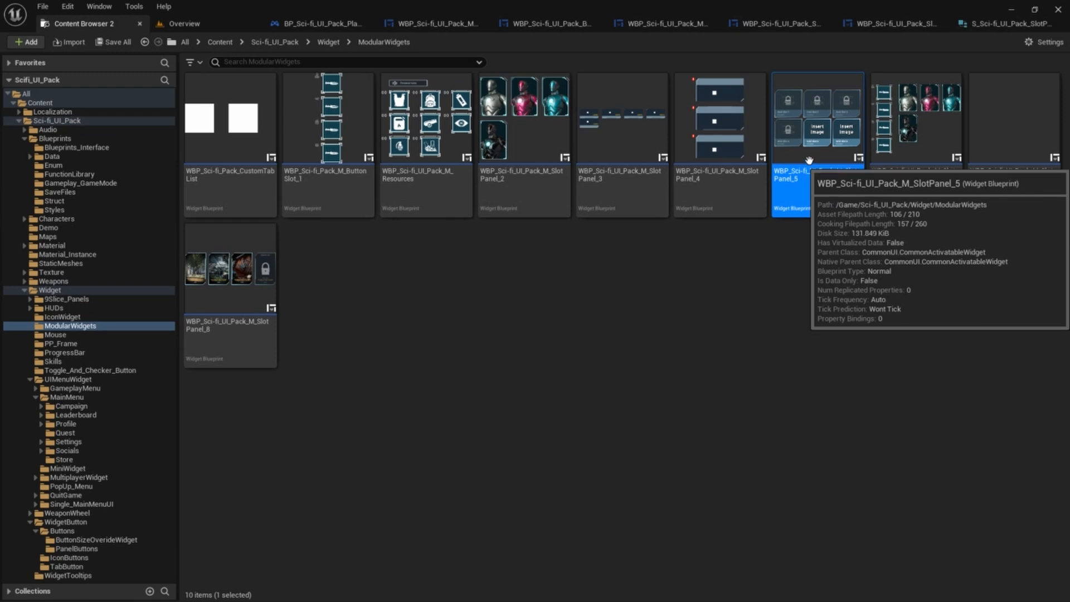
double_click(841, 96)
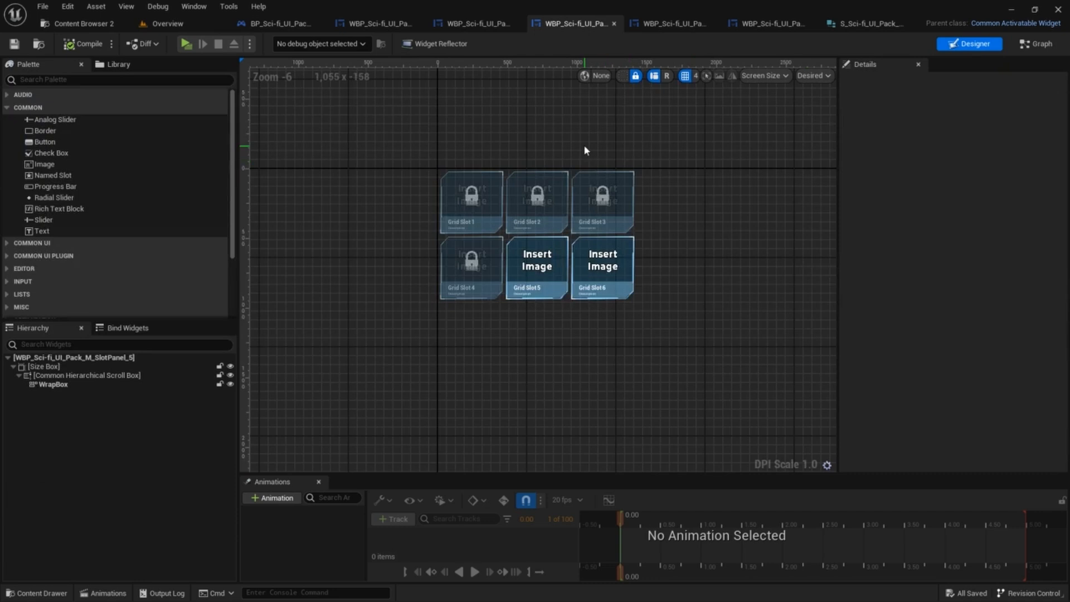
scroll(574, 164, "up", 4)
scroll(559, 139, "down", 3)
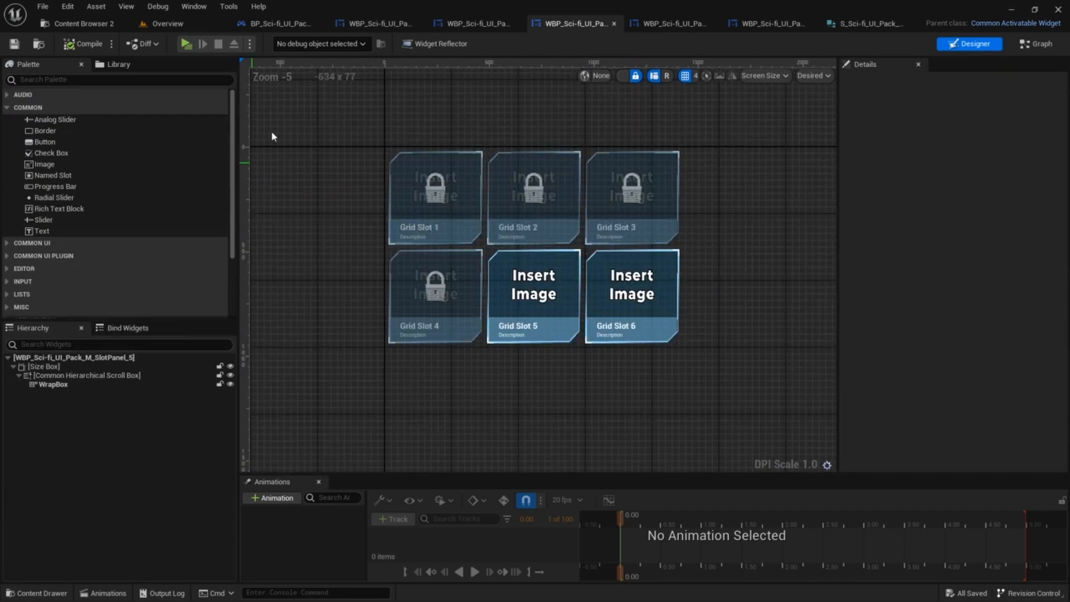
left_click(1035, 44)
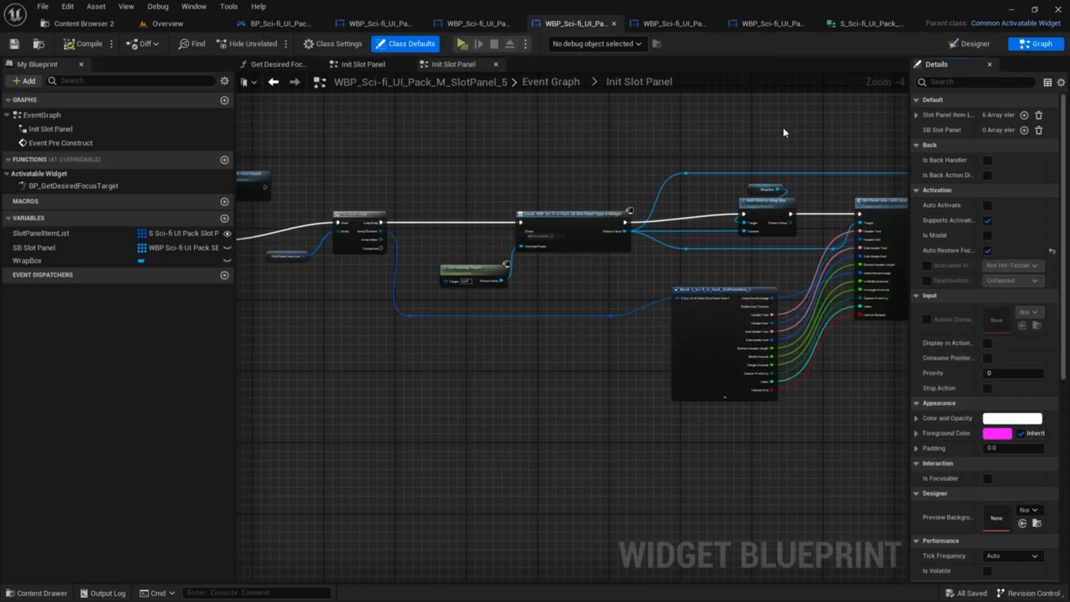
left_click(981, 45)
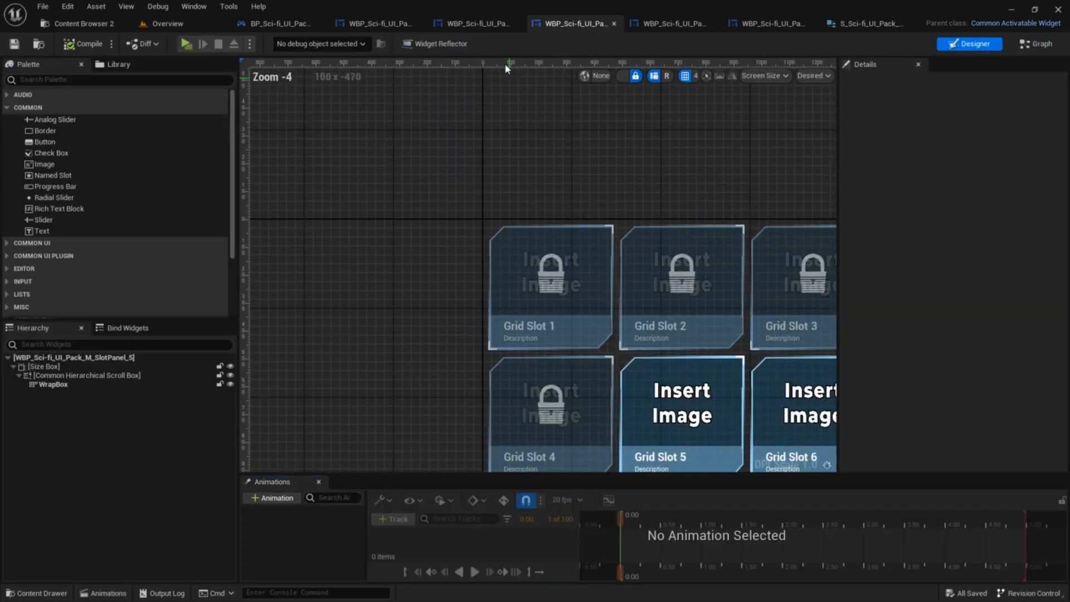
- Examine the layout of the single slot widget WBP_Sci-fi_UI_Pack_SlotPanel_1 and locate its asset in the PanelButtons folder
left_click(771, 24)
scroll(616, 150, "down", 1)
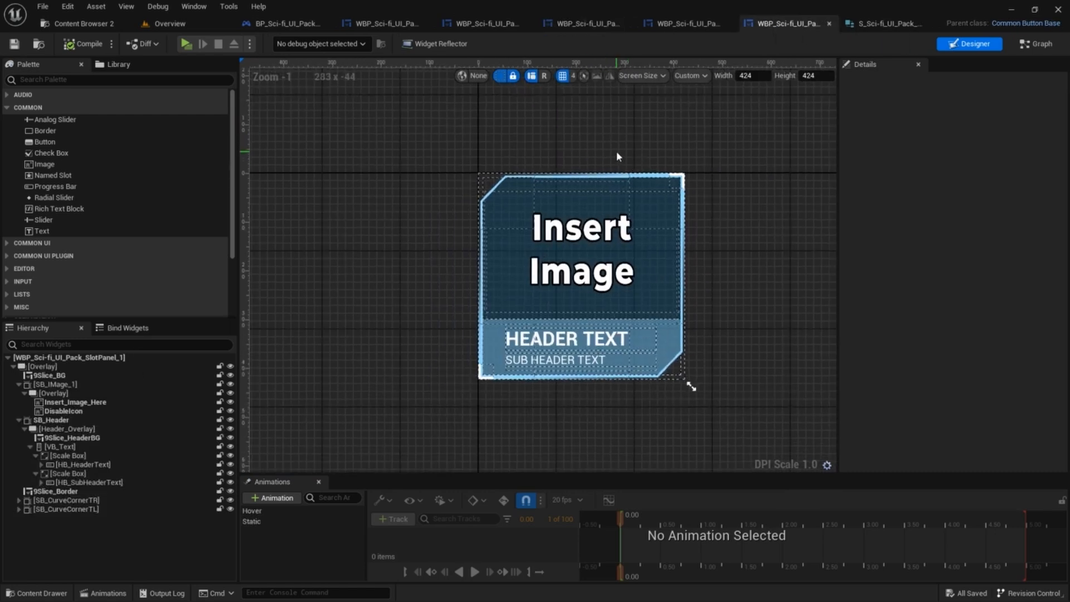
right_click_drag(617, 153, 601, 150)
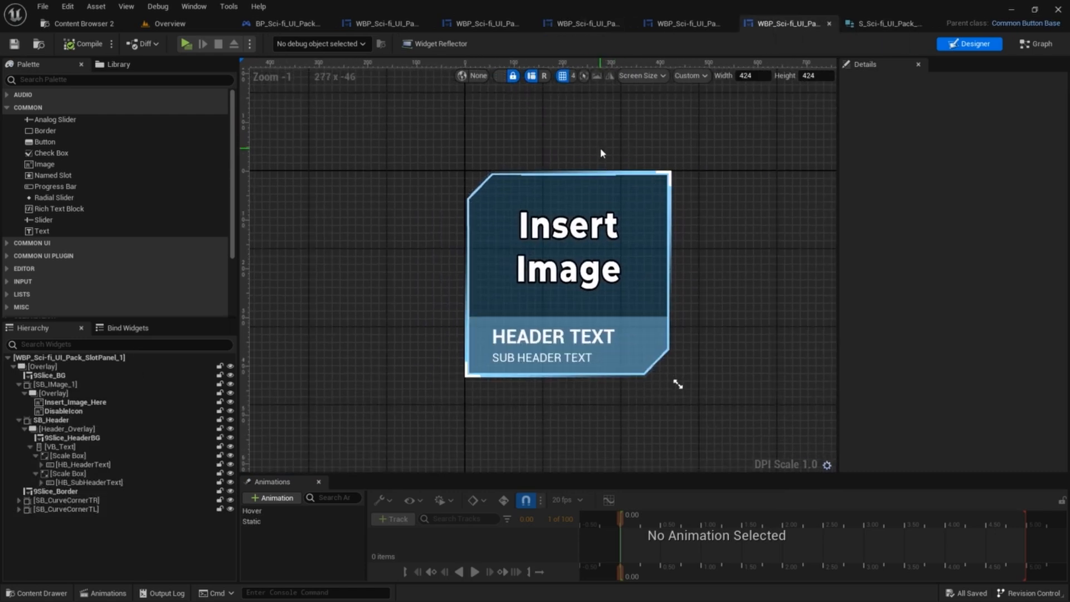
scroll(604, 150, "up", 1)
right_click(603, 150)
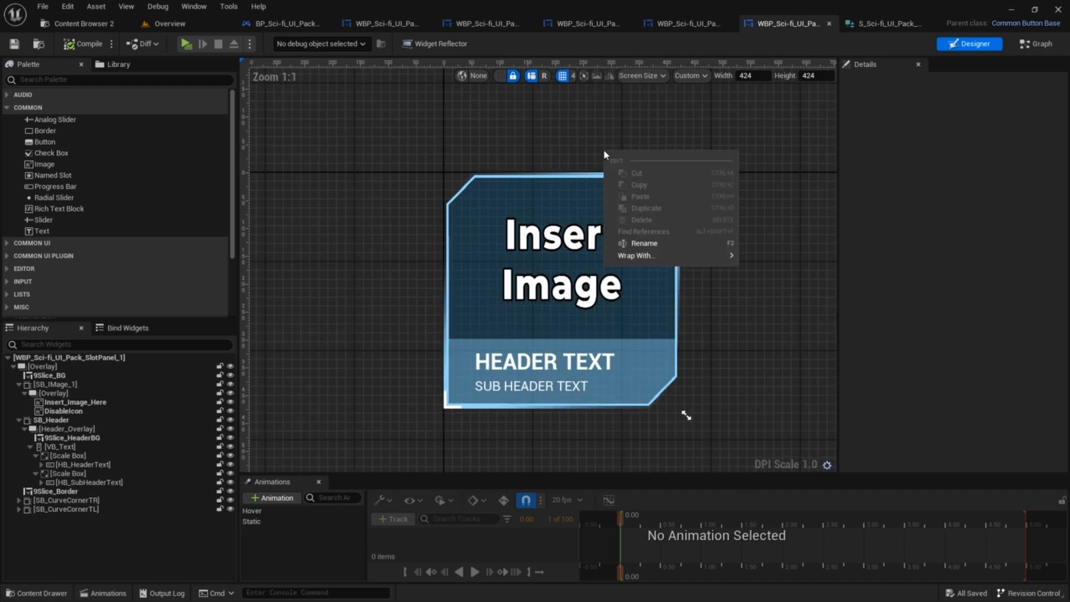
left_click(544, 147)
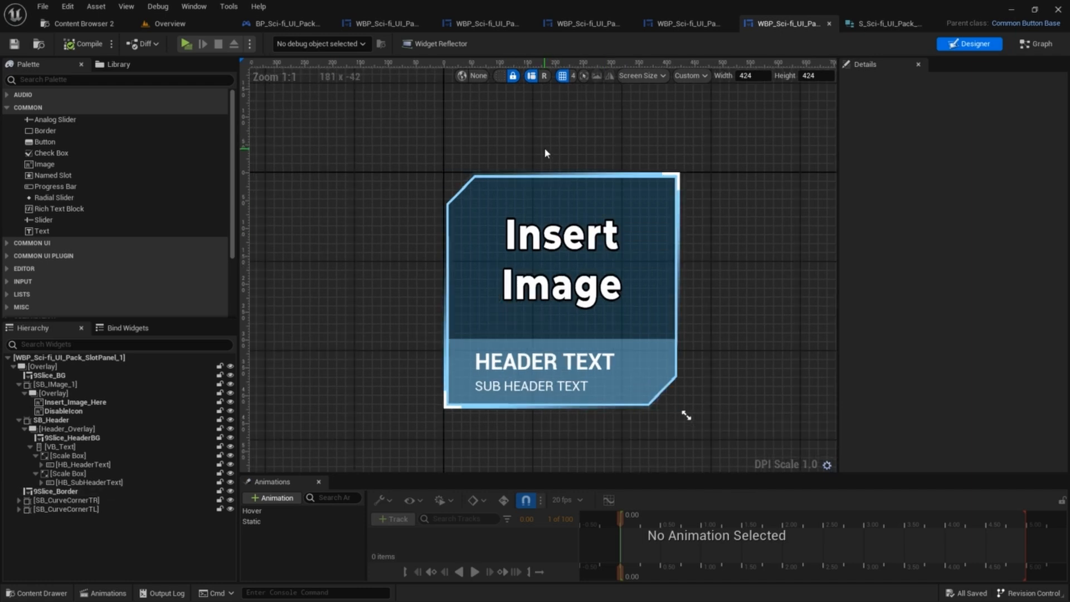
left_click(20, 385)
left_click(35, 48)
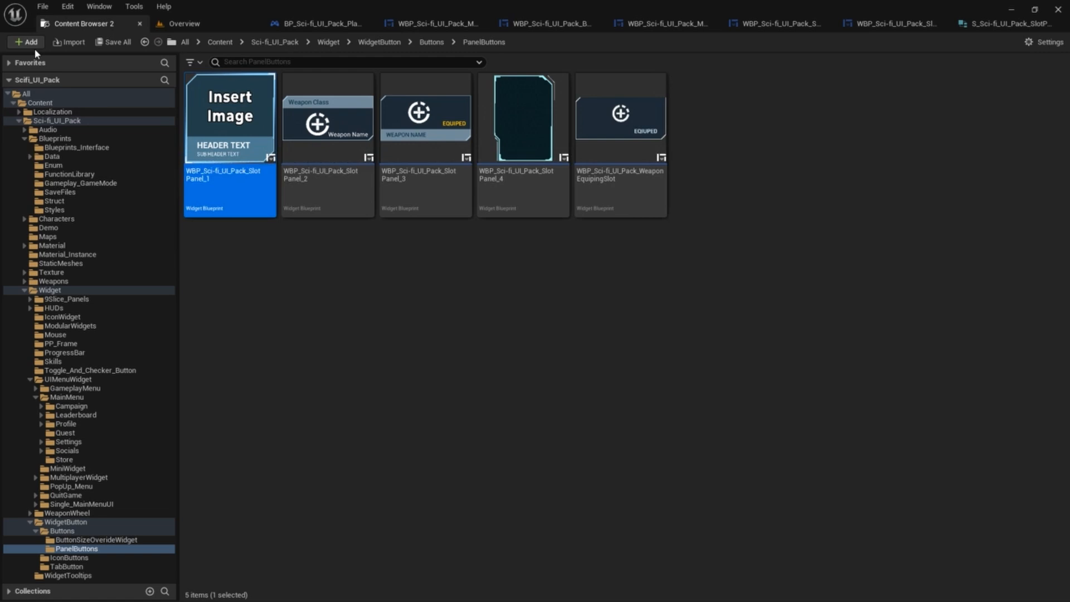
- Browse from Sci-fi_UI_Pack through the Widget, WidgetButton and Buttons folders to the PanelButtons folder
left_click(282, 45)
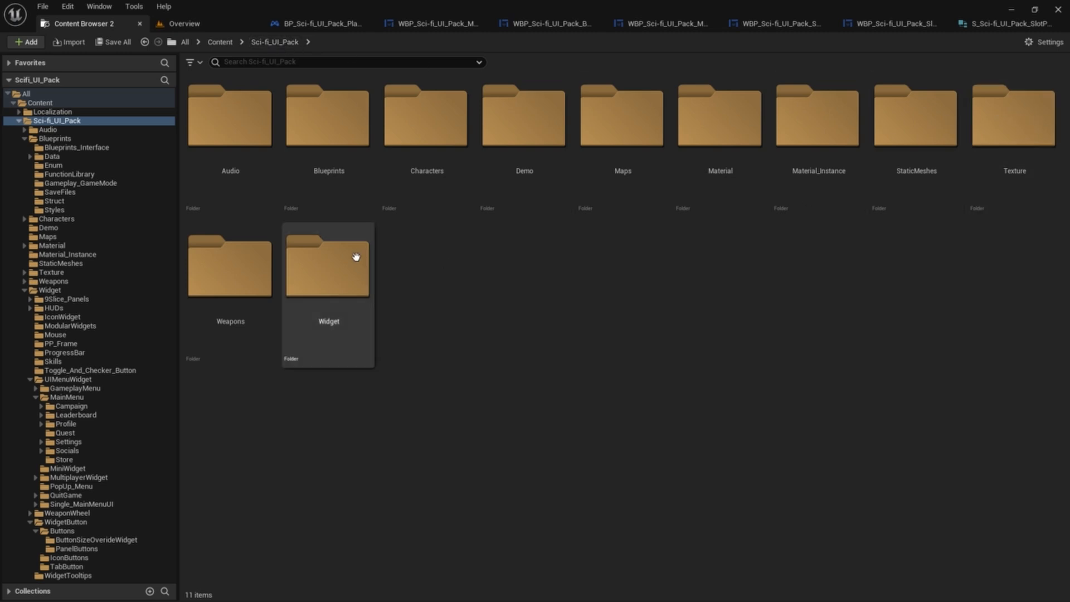
double_click(237, 279)
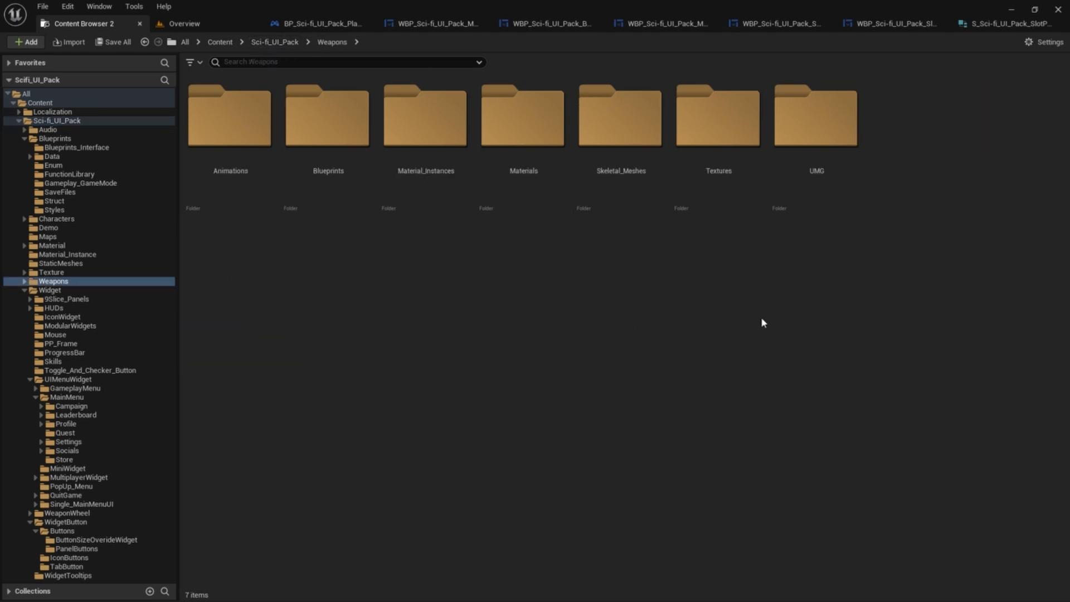
key("alt+Left")
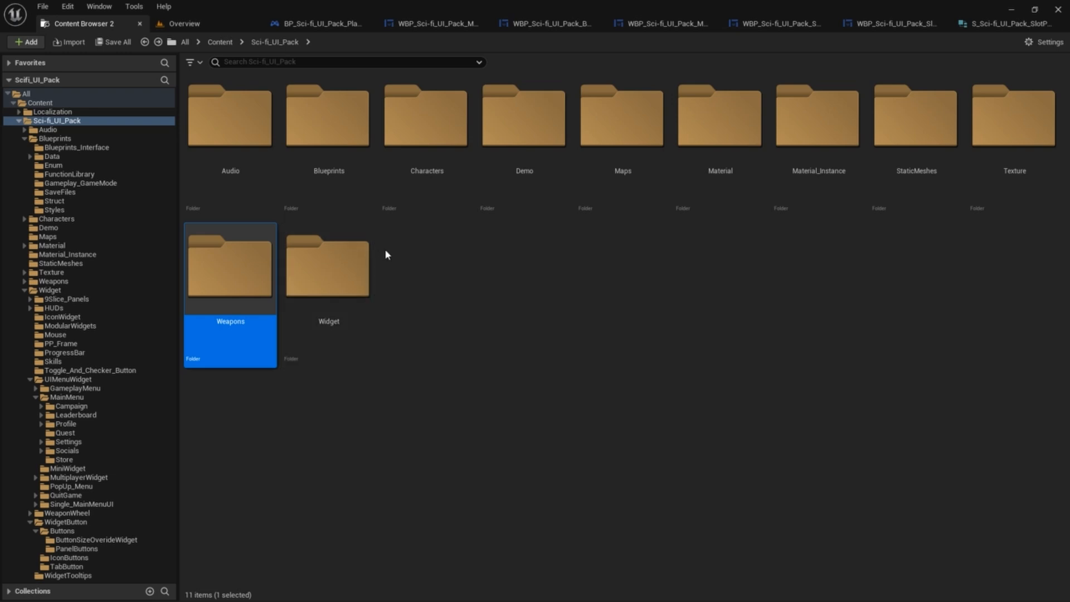
double_click(241, 264)
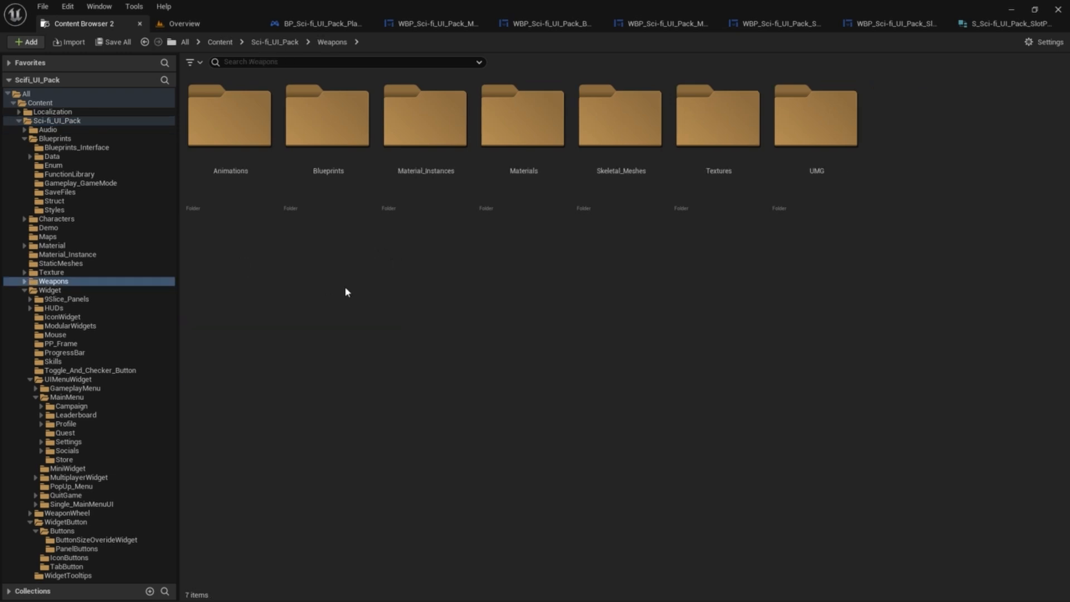
key("alt+Left")
double_click(306, 282)
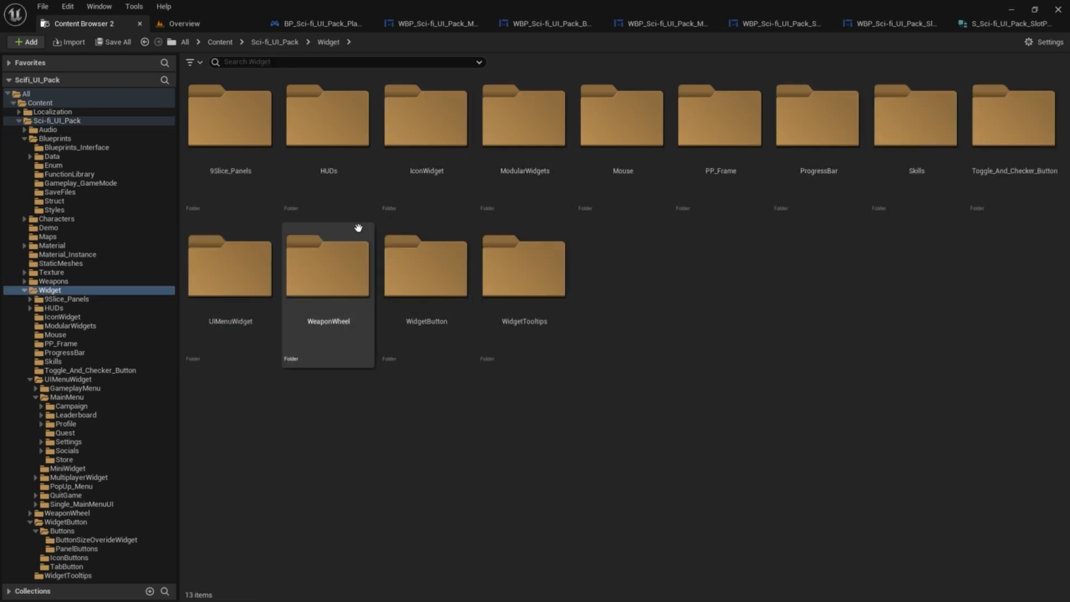
double_click(423, 269)
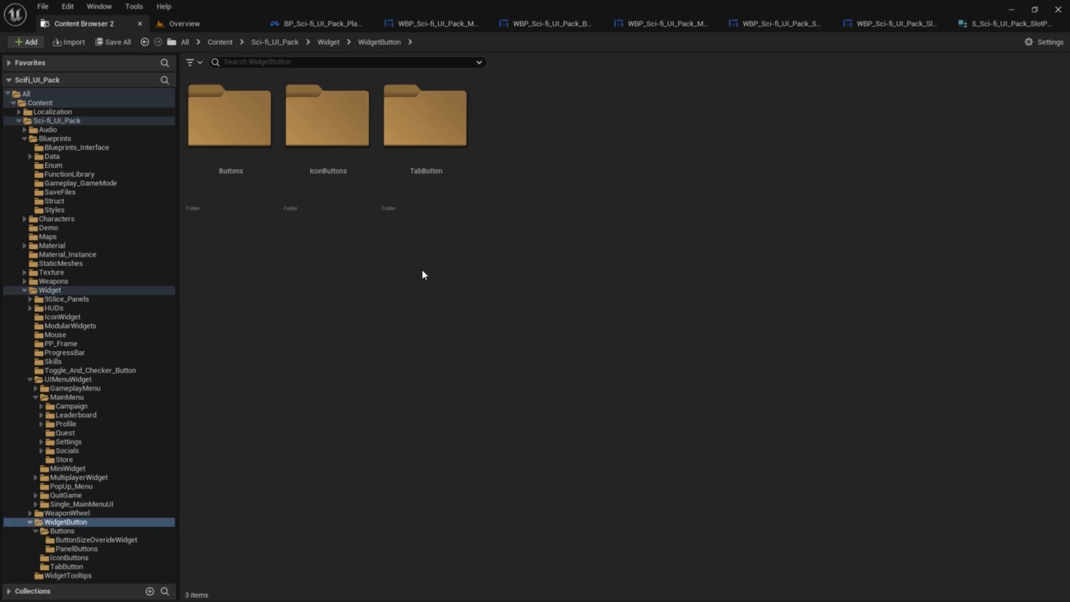
double_click(231, 137)
double_click(329, 133)
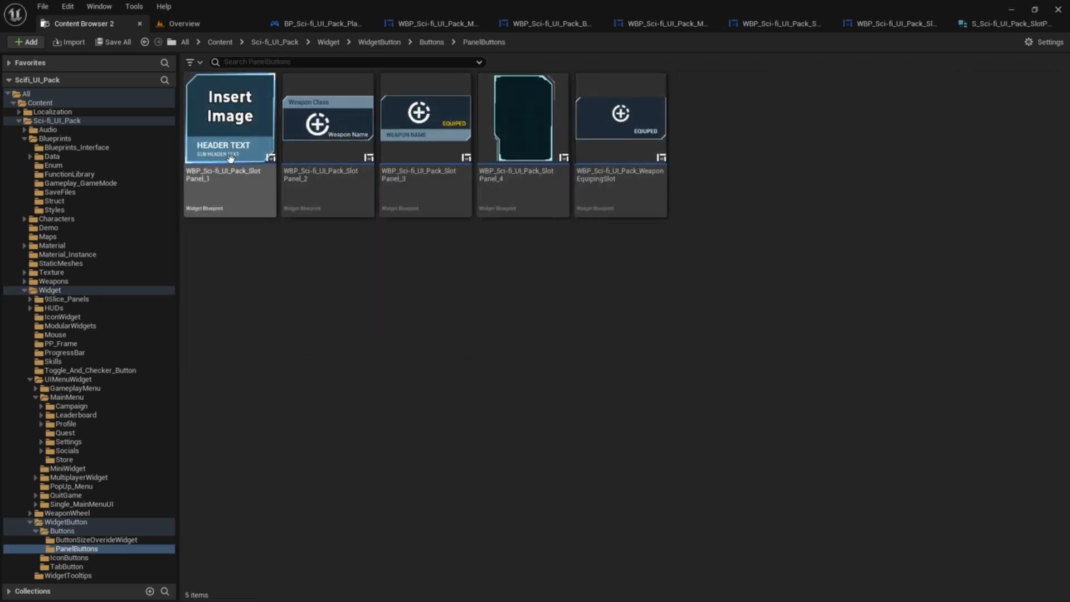
- Open WBP_Sci-fi_UI_Pack_SlotPanel_1 from PanelButtons and view its designer layout
double_click(230, 159)
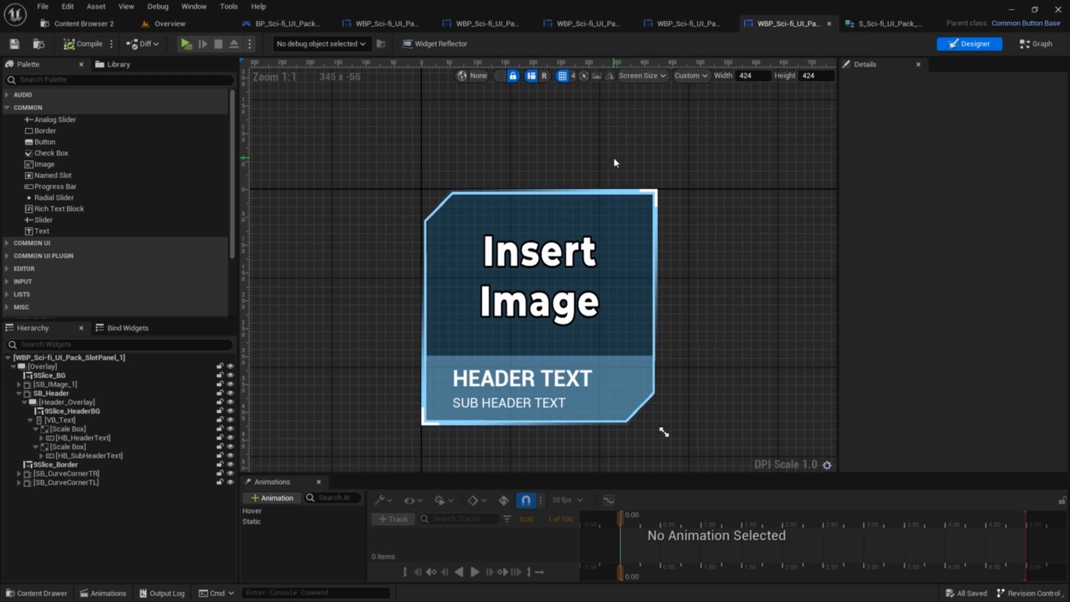
key("g")
right_click_drag(631, 173, 634, 167)
key("g")
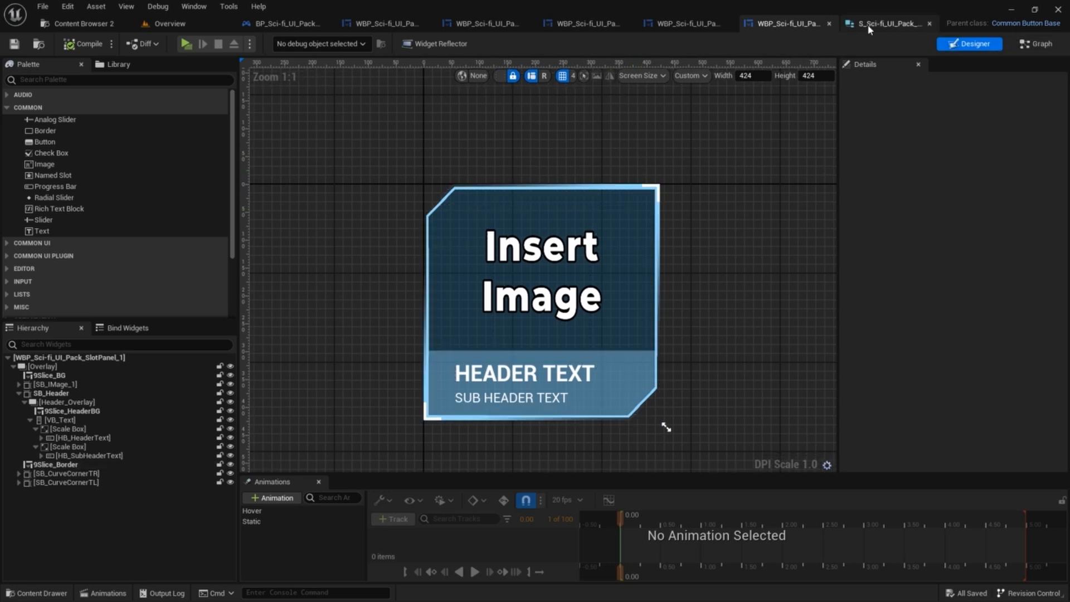
- Review the layout of WBP_Sci-fi_UI_Pack_SB_SlotPanel_Type_3 and inspect the Spacer beside SlotPanel_1
left_click(705, 28)
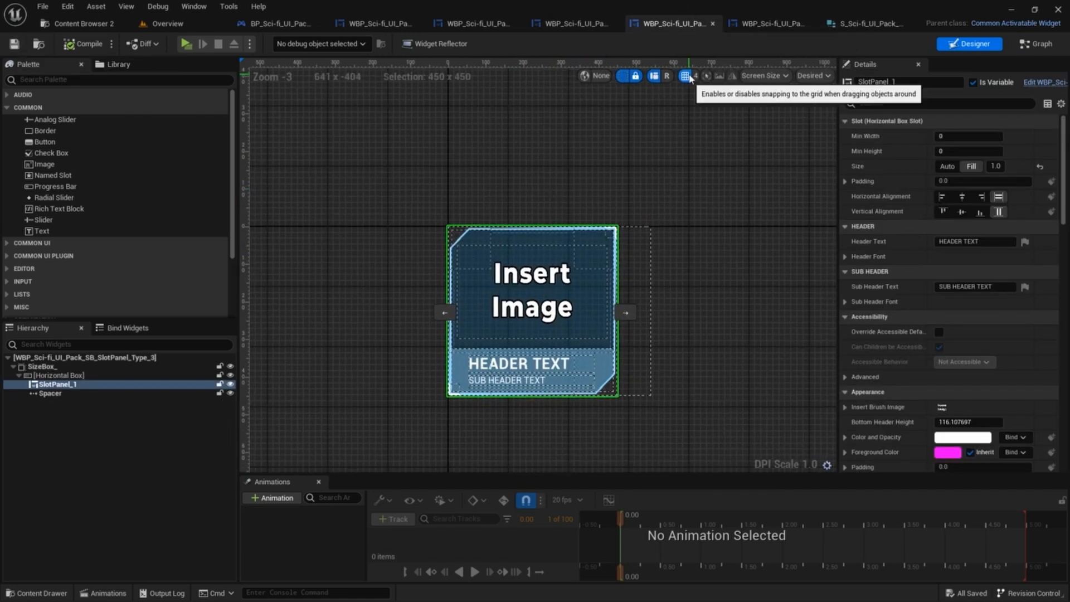
right_click_drag(696, 172, 676, 161)
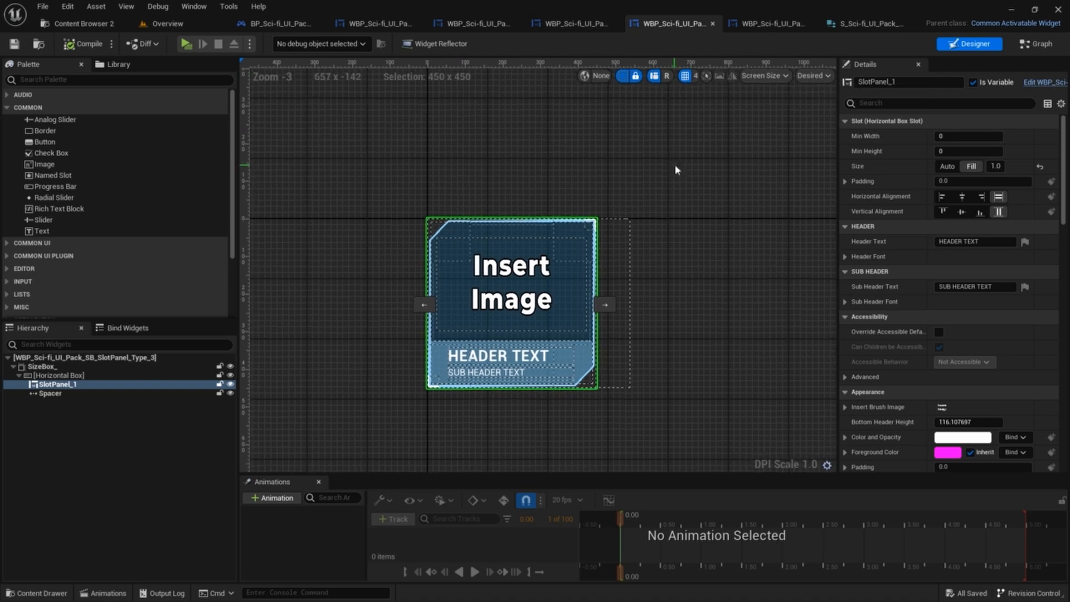
right_click_drag(566, 152, 583, 153)
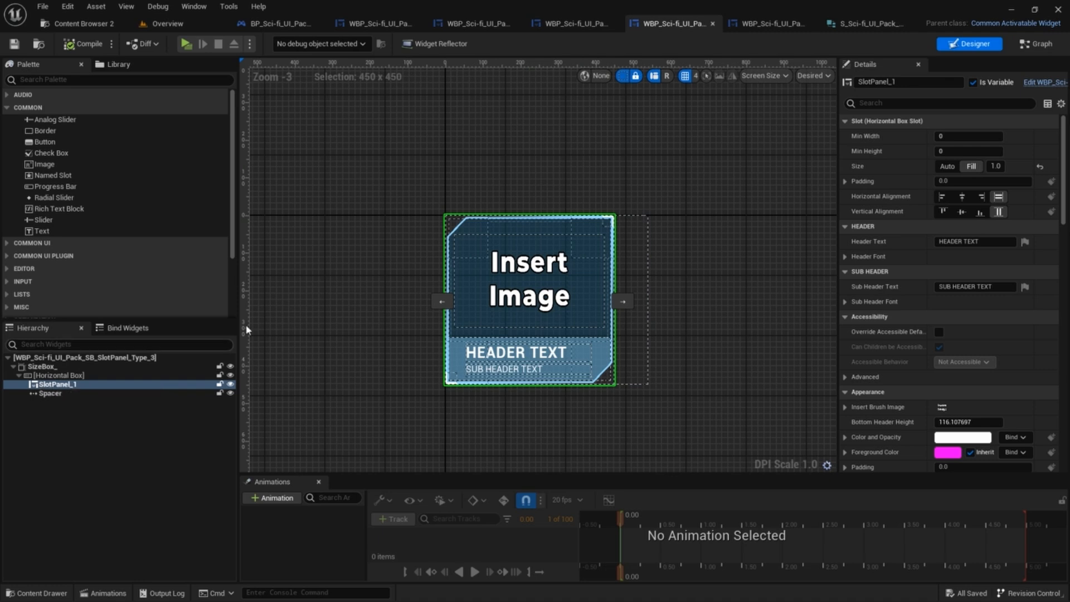
right_click_drag(460, 184, 484, 174)
left_click(508, 175)
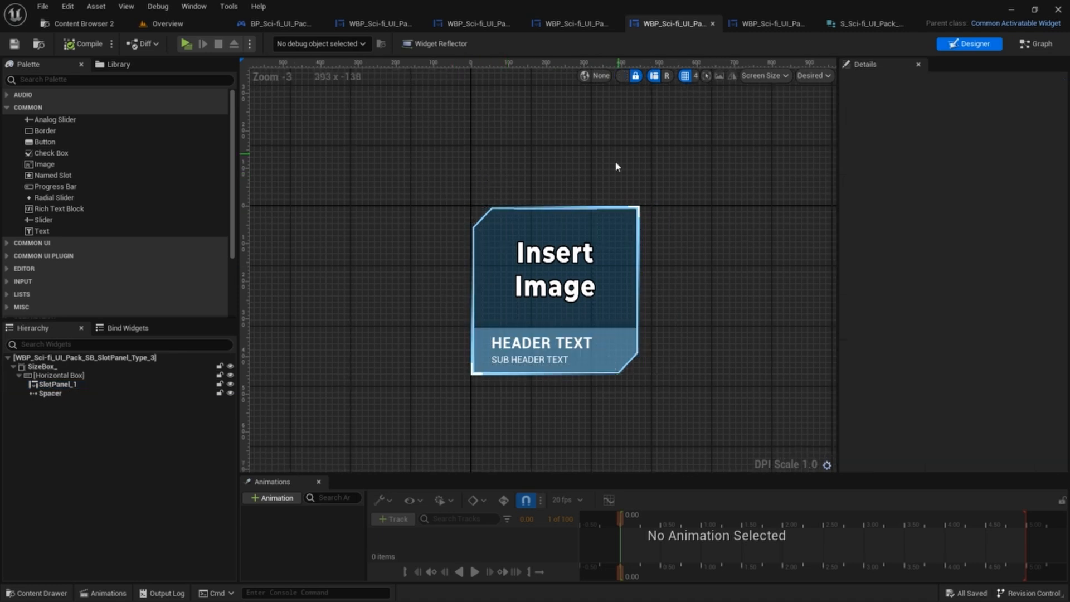
left_click(47, 395)
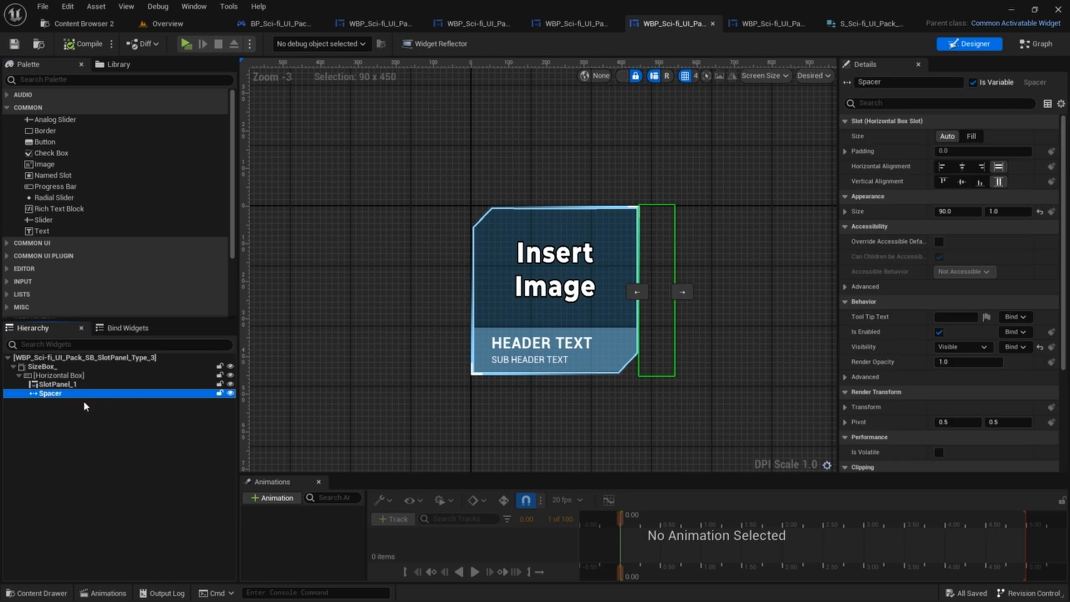
- Return to WBP_Sci-fi_UI_Pack_M_SlotPanel_5, examine its grid slots and inspect the WrapBox that holds them
left_click(562, 23)
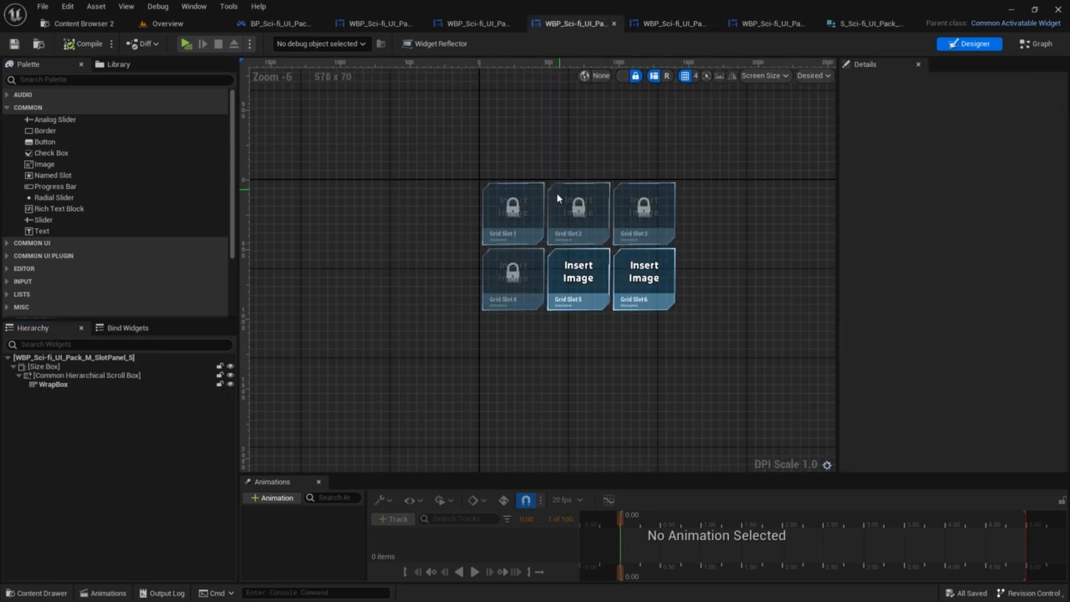
scroll(555, 196, "up", 4)
scroll(549, 185, "down", 1)
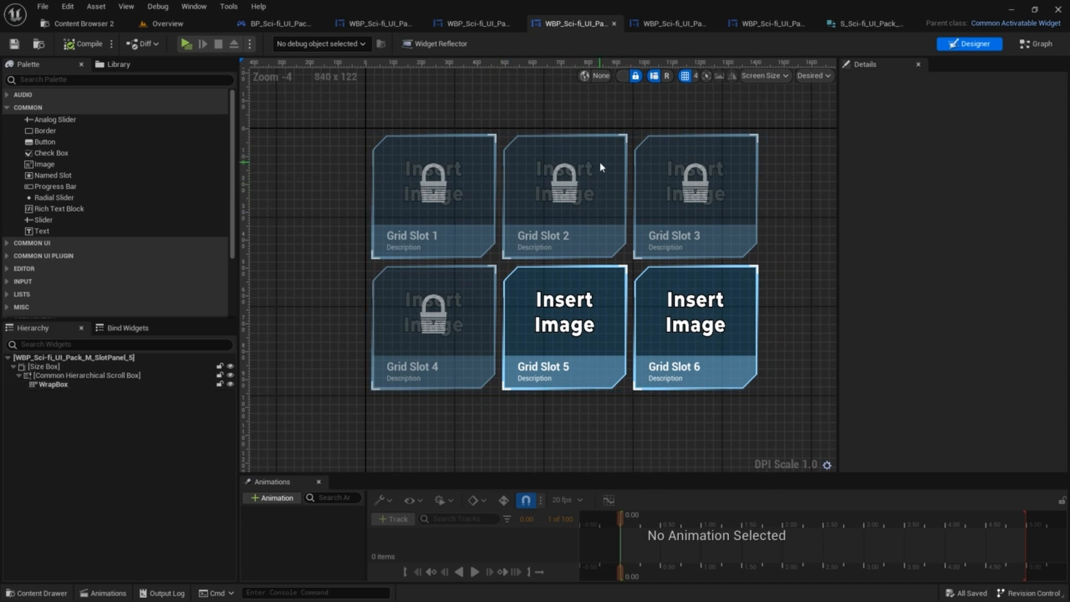
scroll(601, 166, "down", 2)
scroll(559, 220, "up", 3)
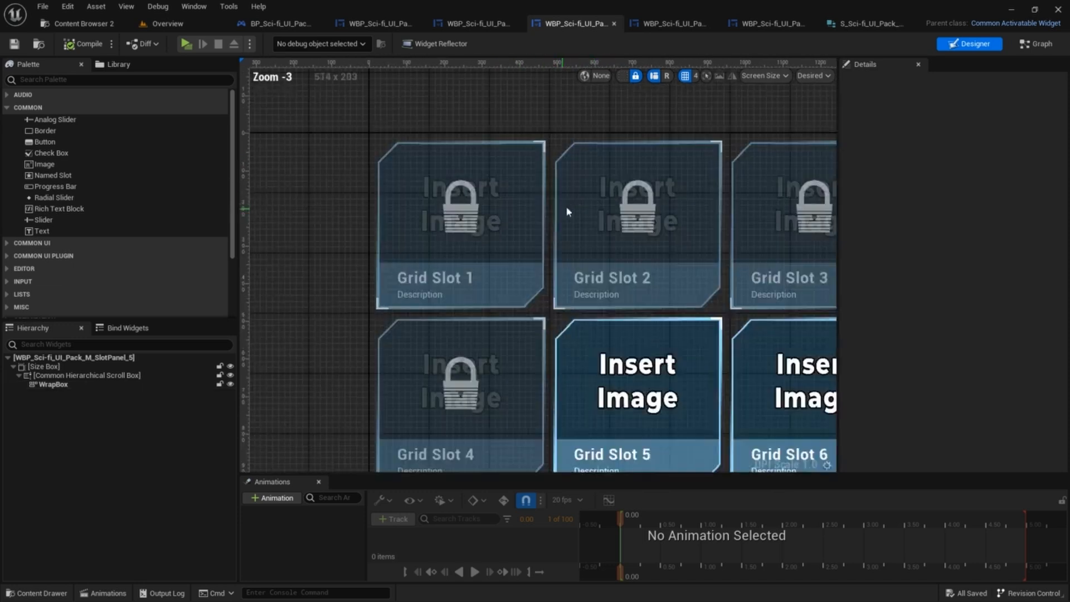
scroll(471, 215, "down", 1)
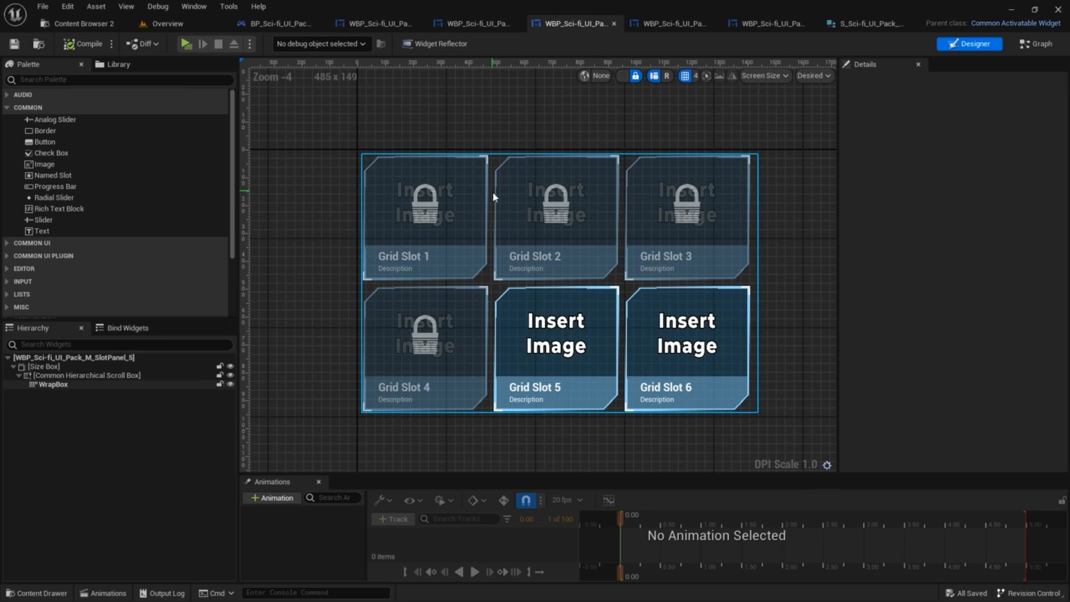
left_click(53, 384)
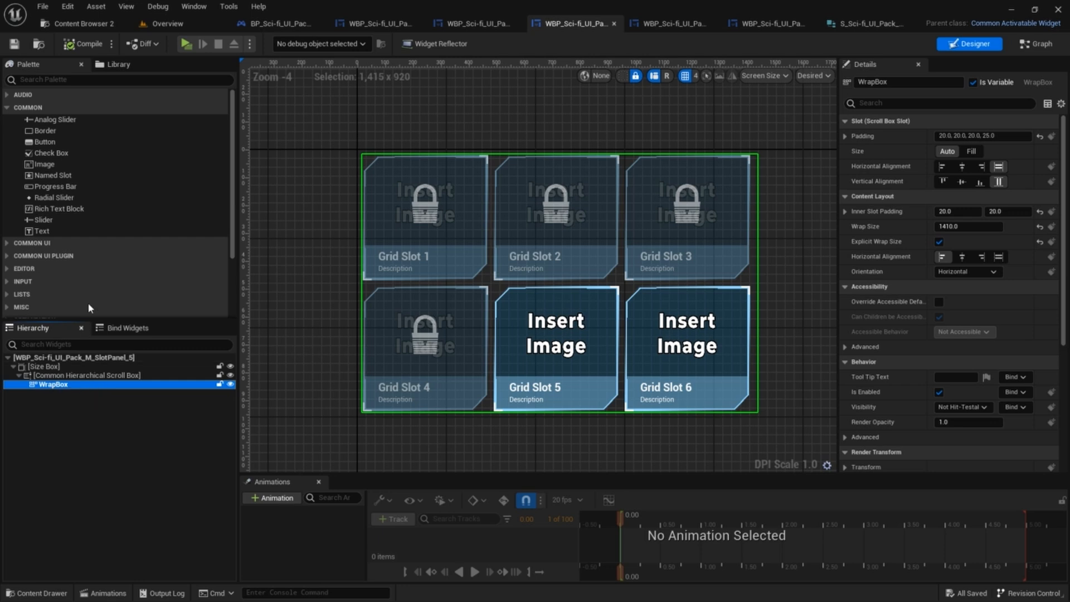
- Add a Horizontal Box beneath WrapBox inside the Common Hierarchical Scroll Box and hide WrapBox in the designer
left_click(81, 81)
type("H")
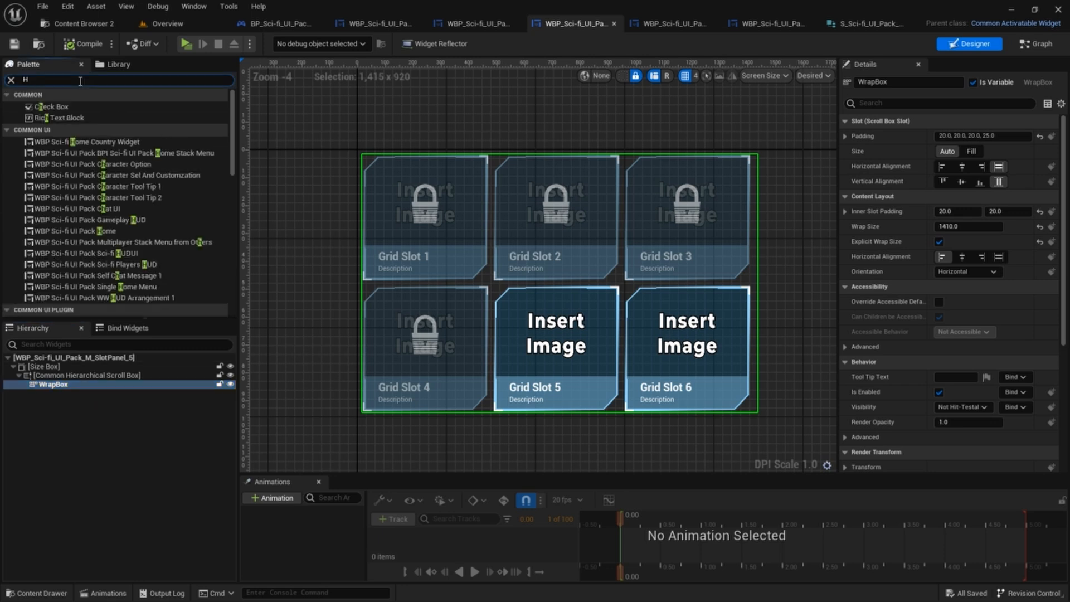
type("or")
left_click_drag(44, 107, 36, 384)
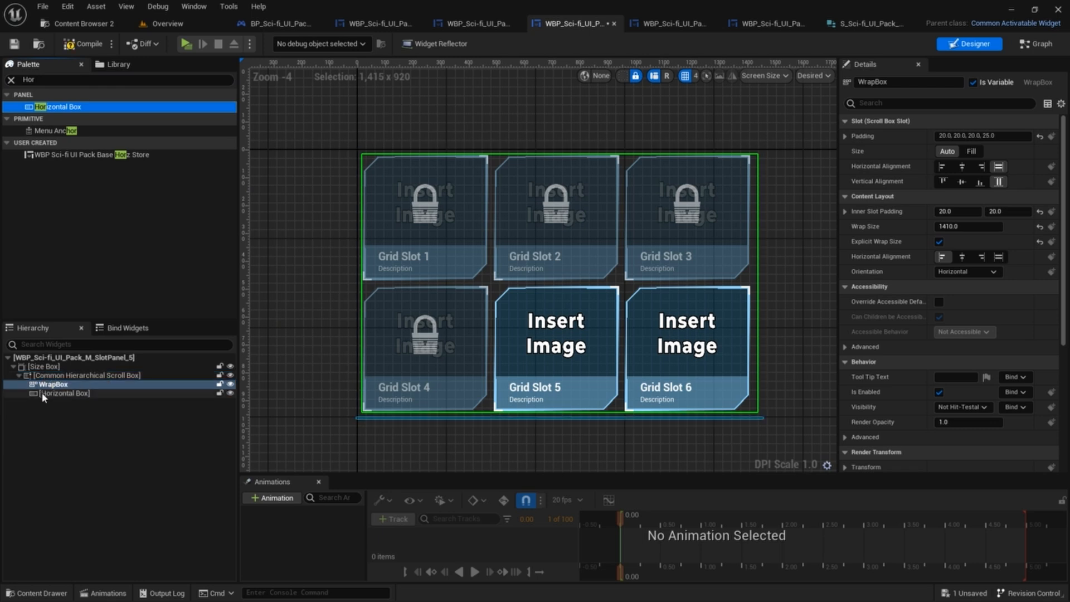
left_click(178, 393)
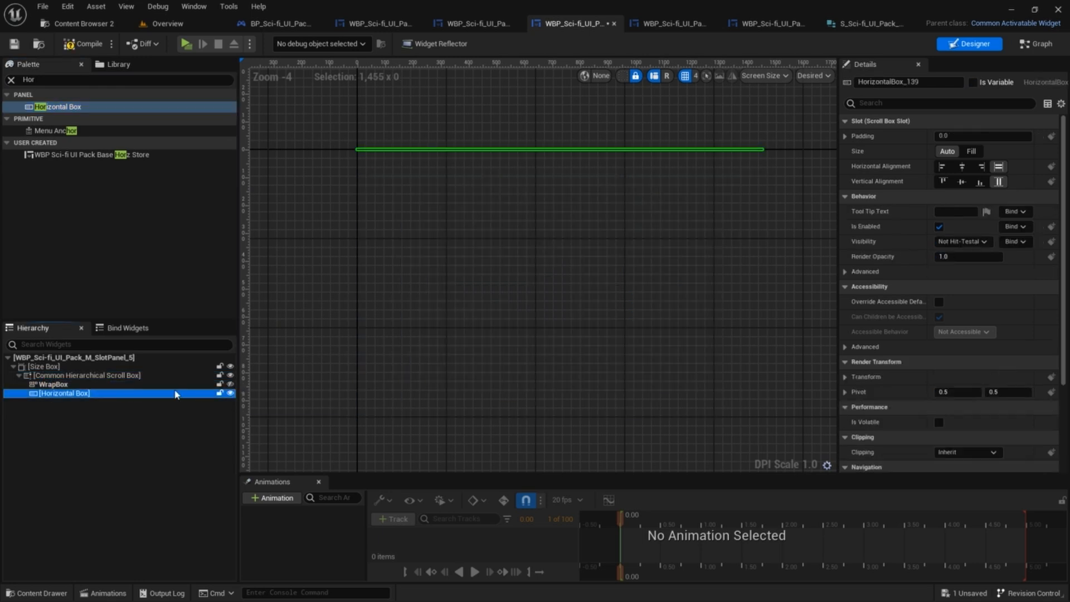
- Compile and save WBP_Sci-fi_UI_Pack_M_SlotPanel_5 with the added Horizontal Box
left_click(82, 50)
left_click(15, 46)
right_click_drag(585, 271, 585, 302)
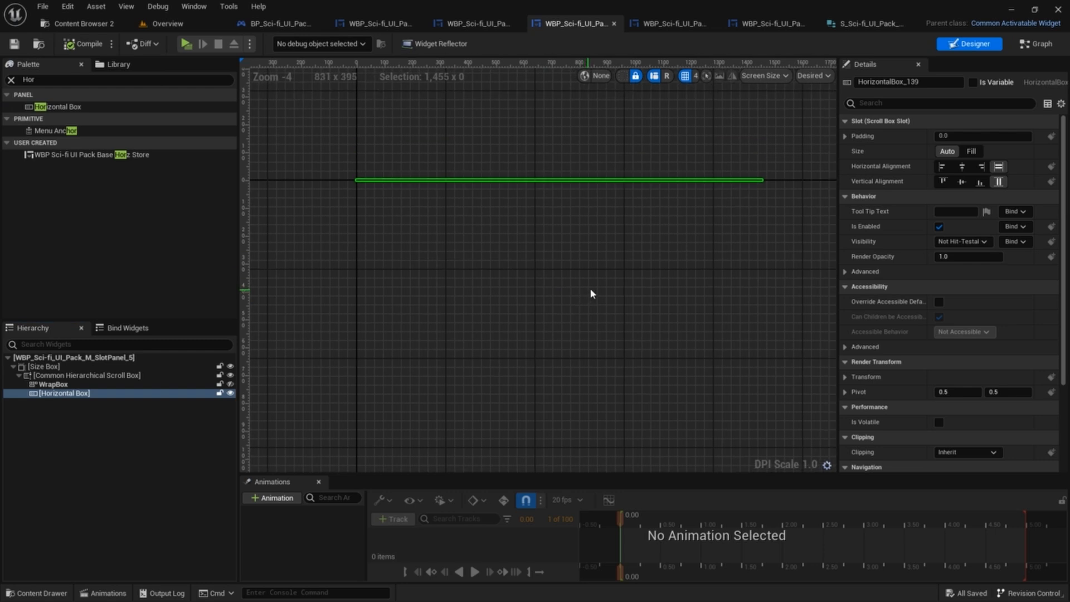
- Go back to WBP_Sci-fi_UI_Pack_SB_SlotPanel_Type_3 and examine how its Spacer sits next to the slot panel
left_click(684, 29)
right_click_drag(629, 155, 628, 146)
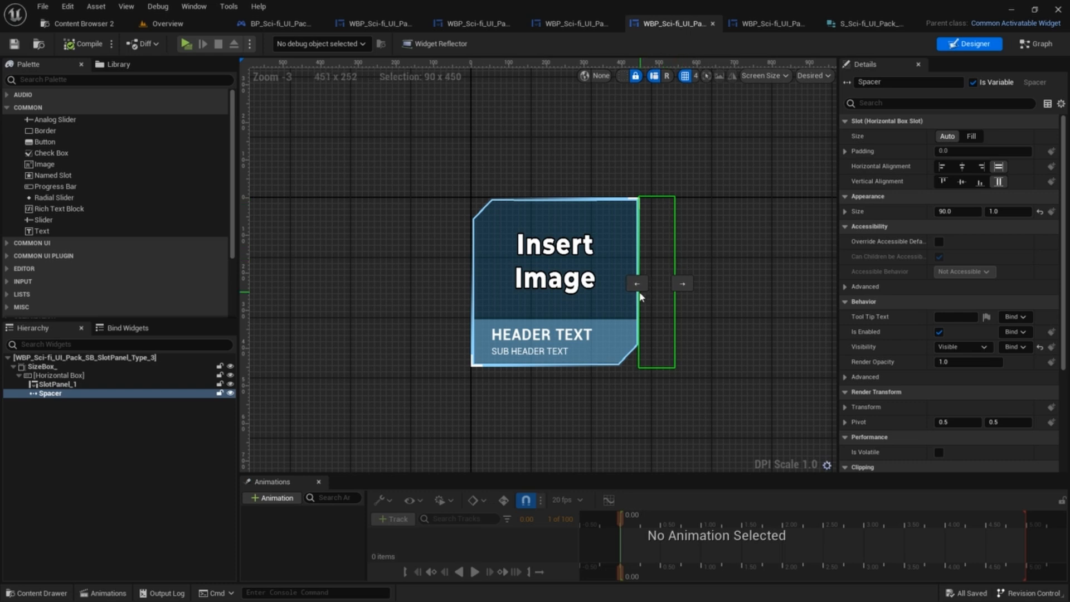
left_click(25, 396)
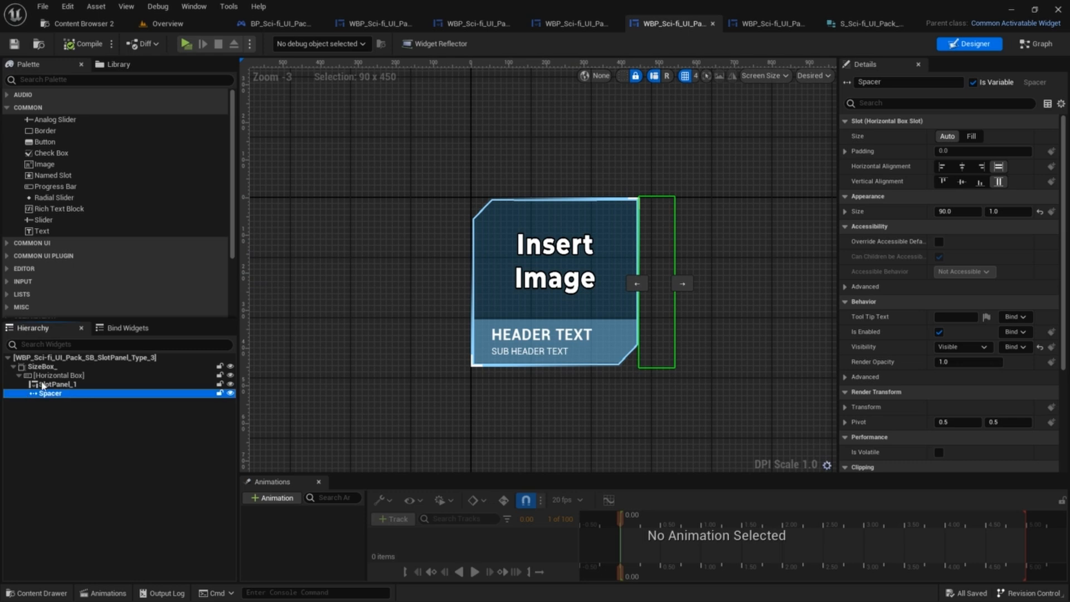
right_click_drag(701, 193, 692, 185)
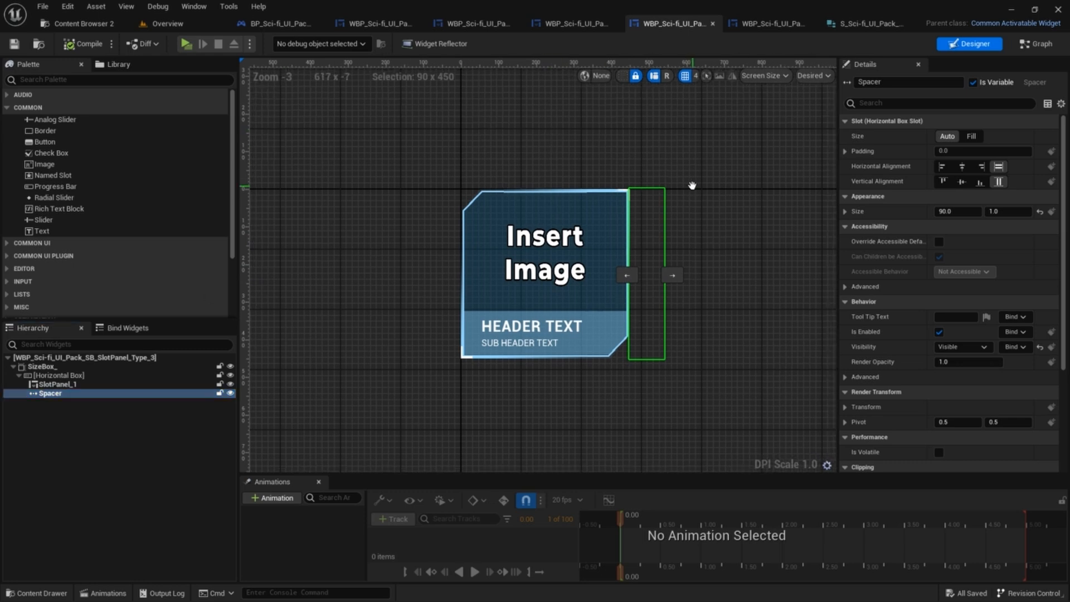
scroll(684, 199, "up", 1)
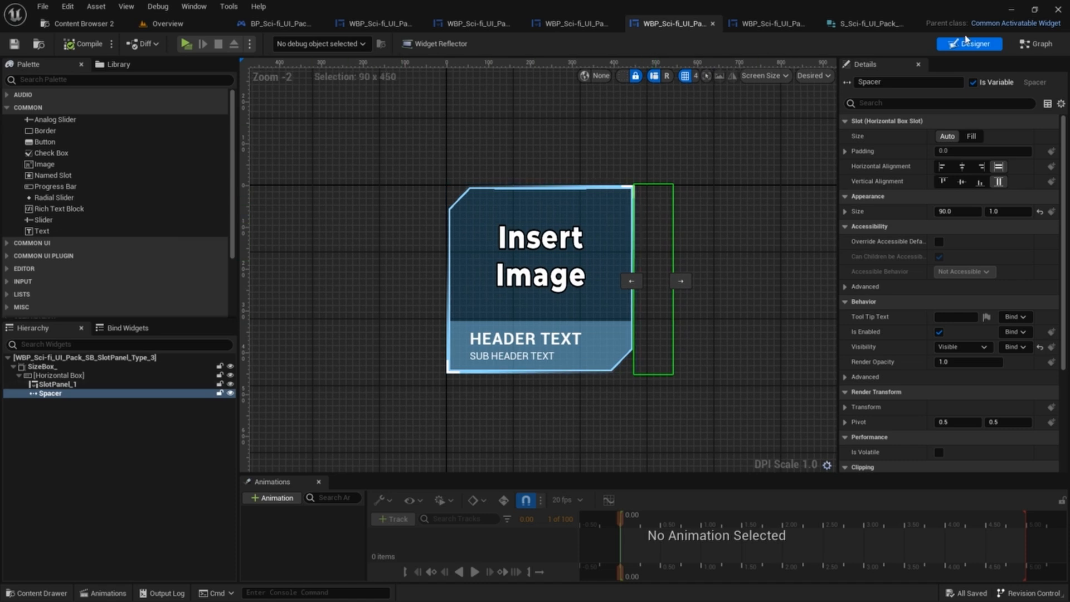
- Examine the width and height override nodes of Set Panel Info With Size Override in SlotPanel_Type_3's event graph
left_click(1035, 43)
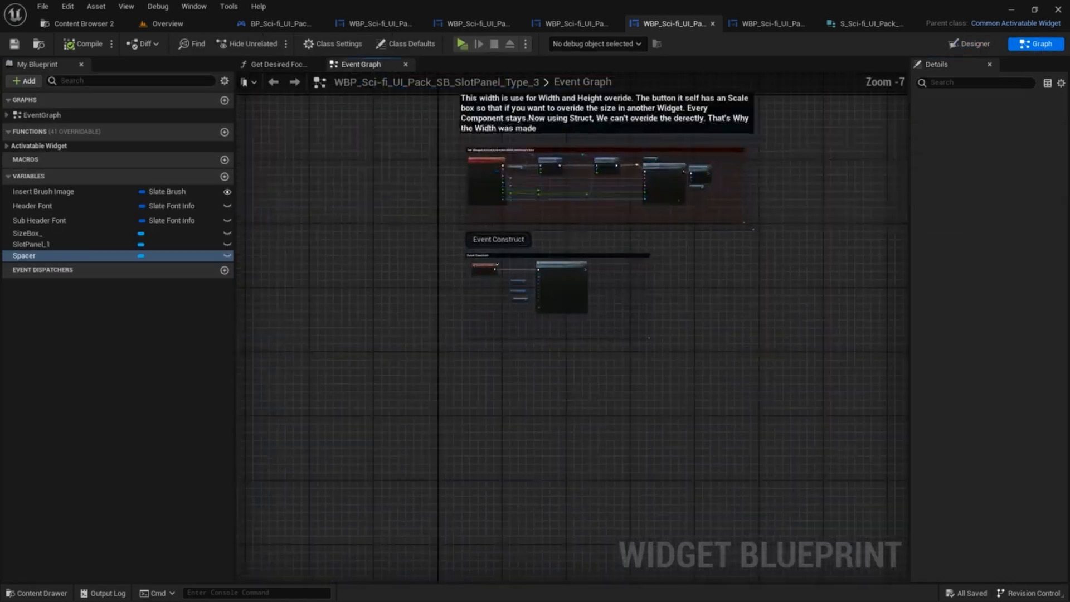
scroll(609, 239, "down", 2)
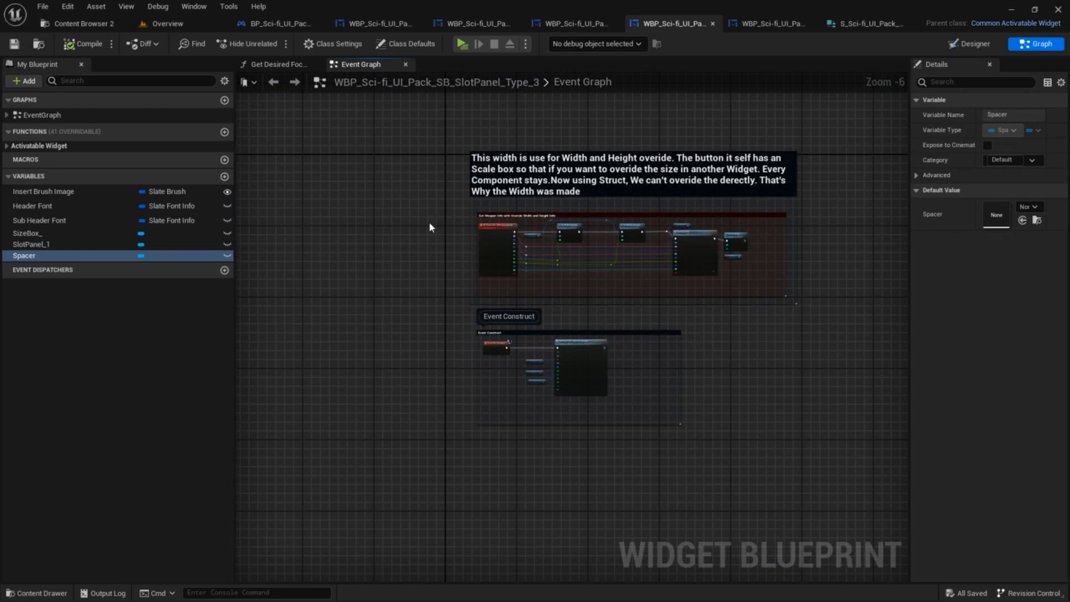
scroll(551, 180, "up", 2)
scroll(566, 160, "up", 2)
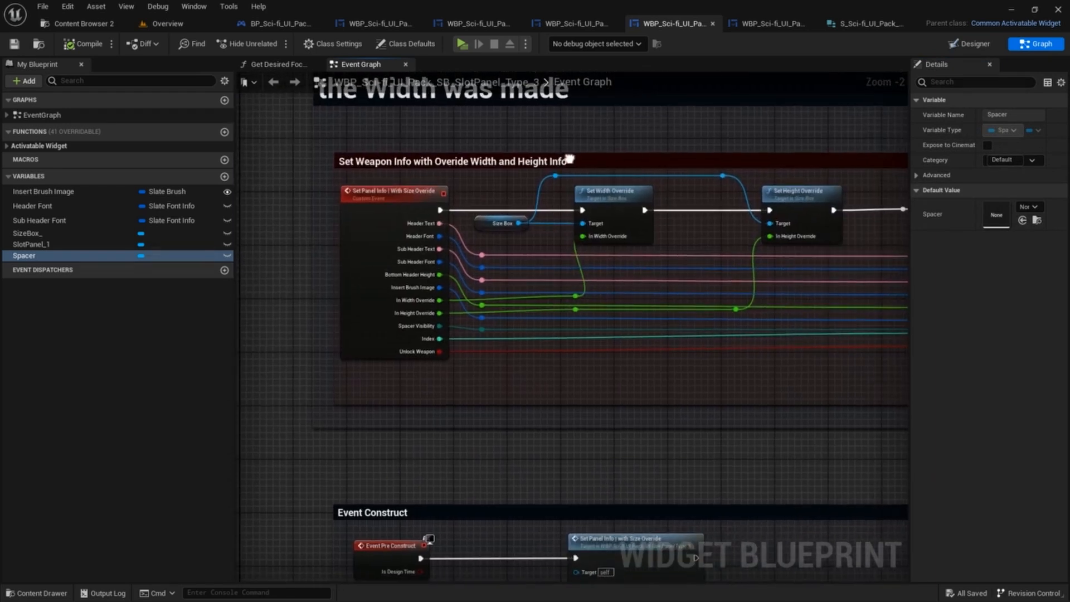
scroll(568, 158, "down", 1)
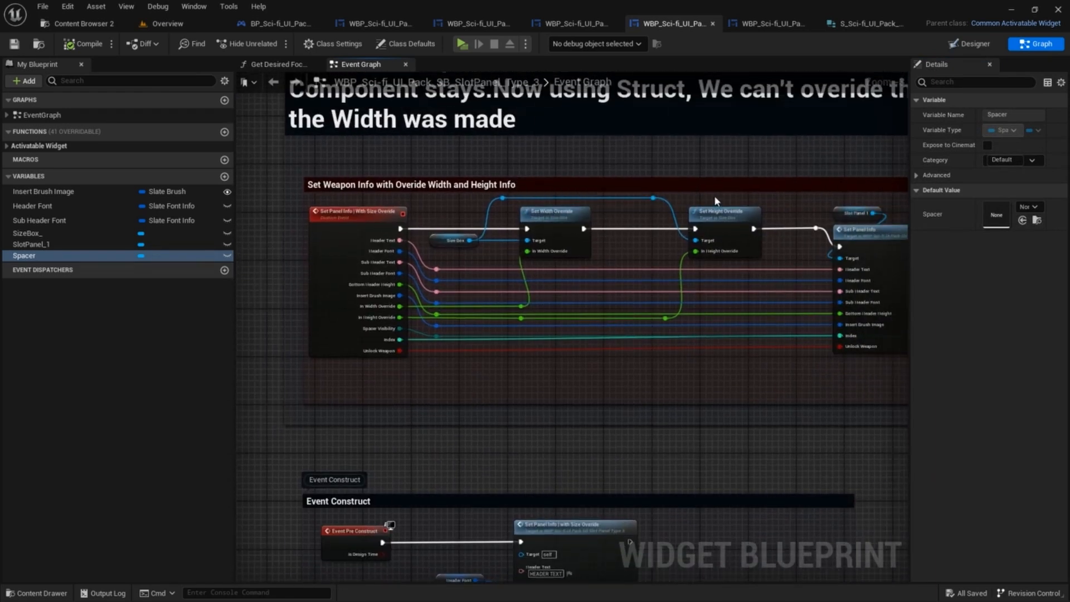
right_click_drag(716, 201, 665, 192)
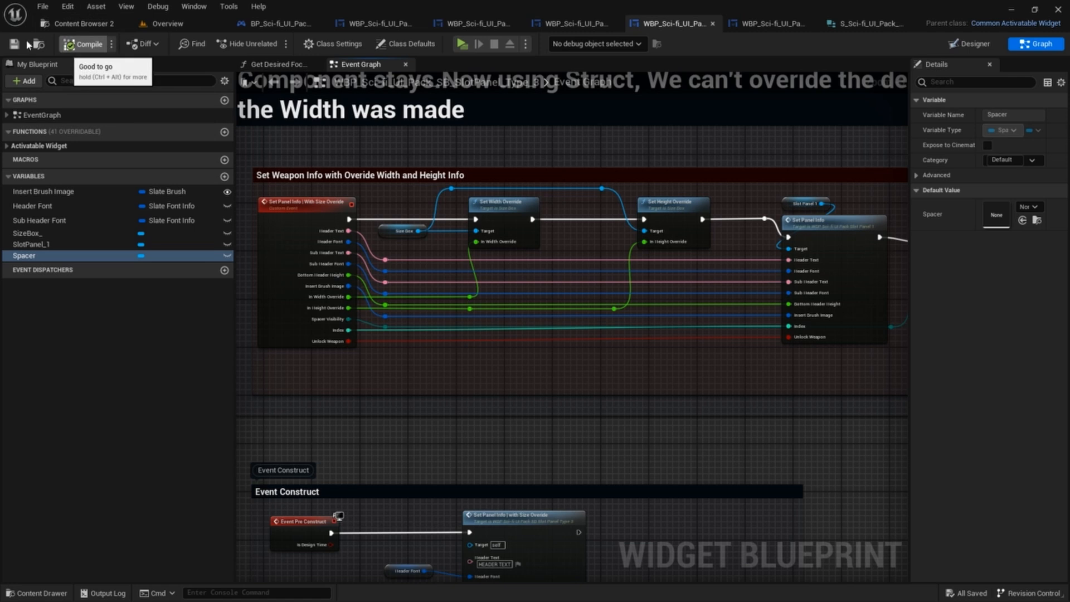
- Make M_SlotPanel_5's Horizontal Box a variable and place its getter above the Add Child to Wrap Box node in Init Slot Panel
left_click(569, 25)
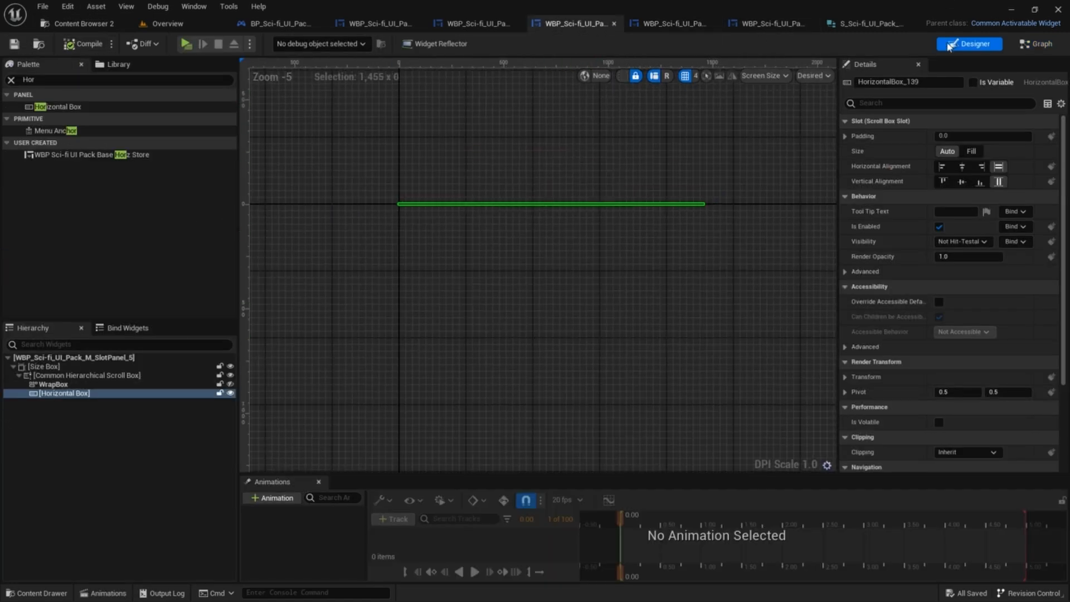
left_click(973, 83)
left_click(1037, 44)
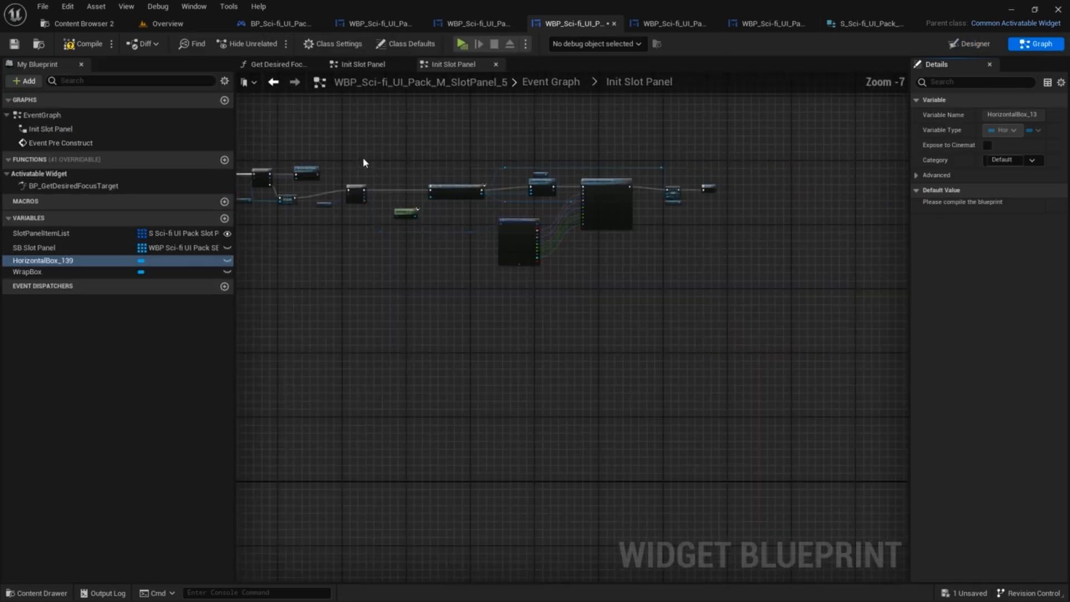
right_click_drag(406, 142, 416, 153)
scroll(410, 175, "up", 3)
left_click_drag(40, 261, 715, 136)
left_click(758, 160)
scroll(803, 144, "up", 4)
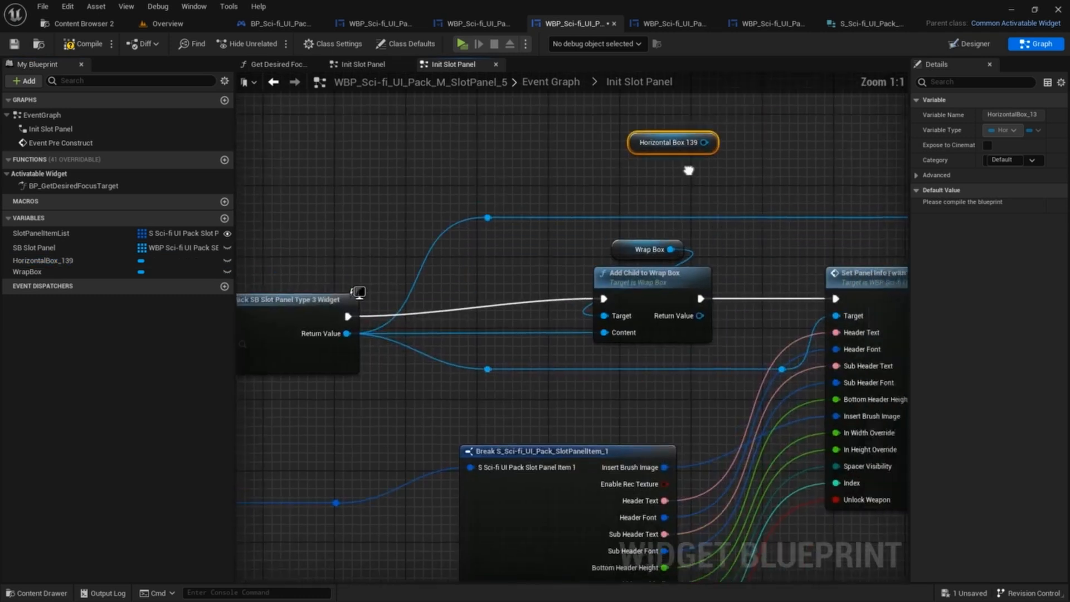
- Add an Add Child to Horizontal Box node targeting the Horizontal Box getter and place it above the Add Child to Wrap Box node
right_click_drag(688, 170, 595, 180)
left_click_drag(615, 153, 668, 162)
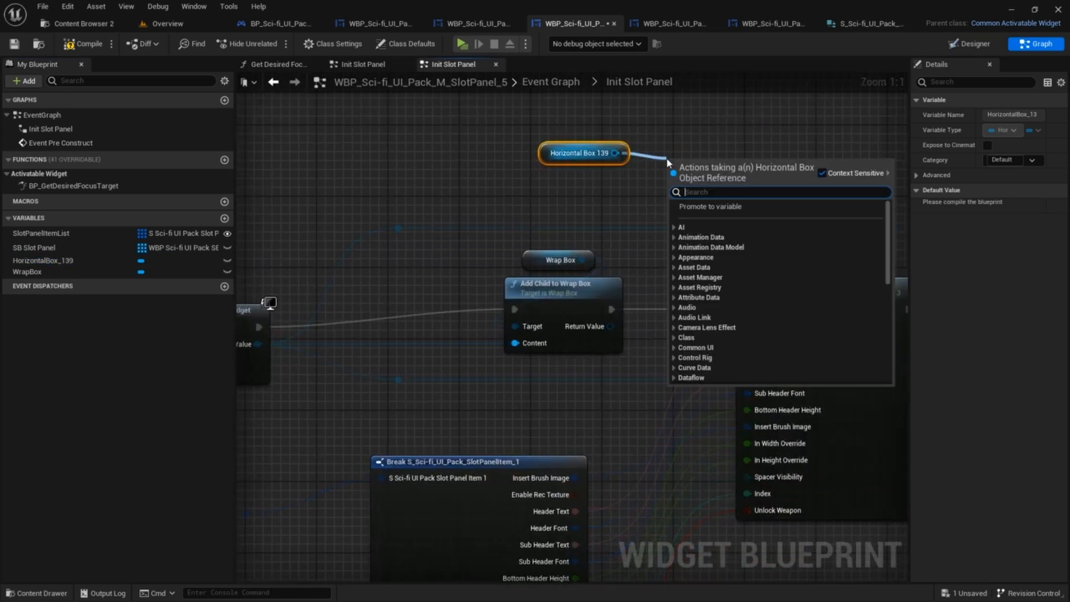
type("adc")
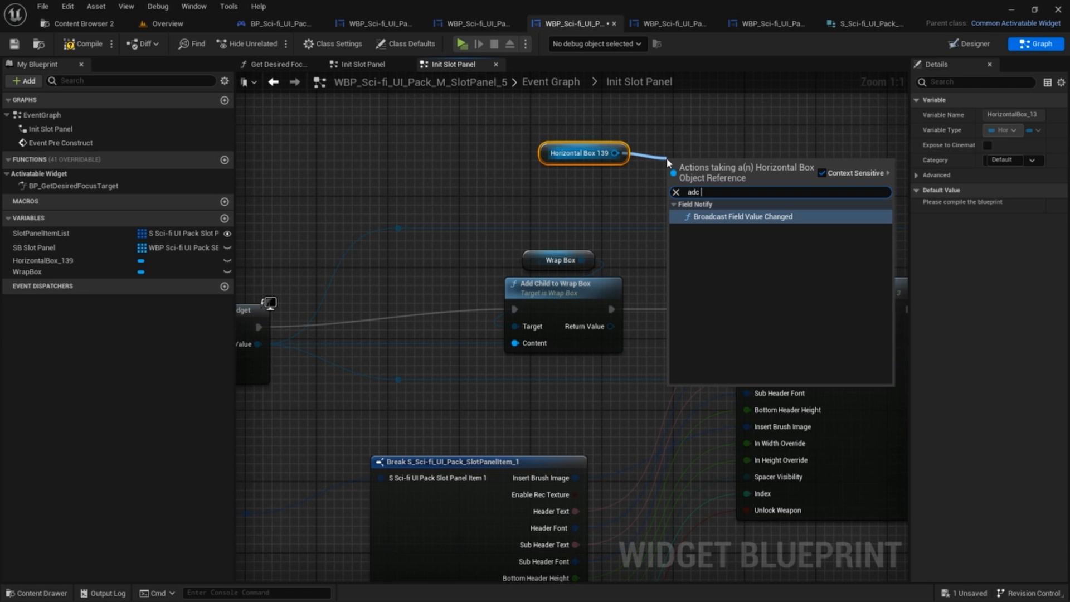
type(" h")
key("BackSpace")
key("BackSpace")
key("BackSpace")
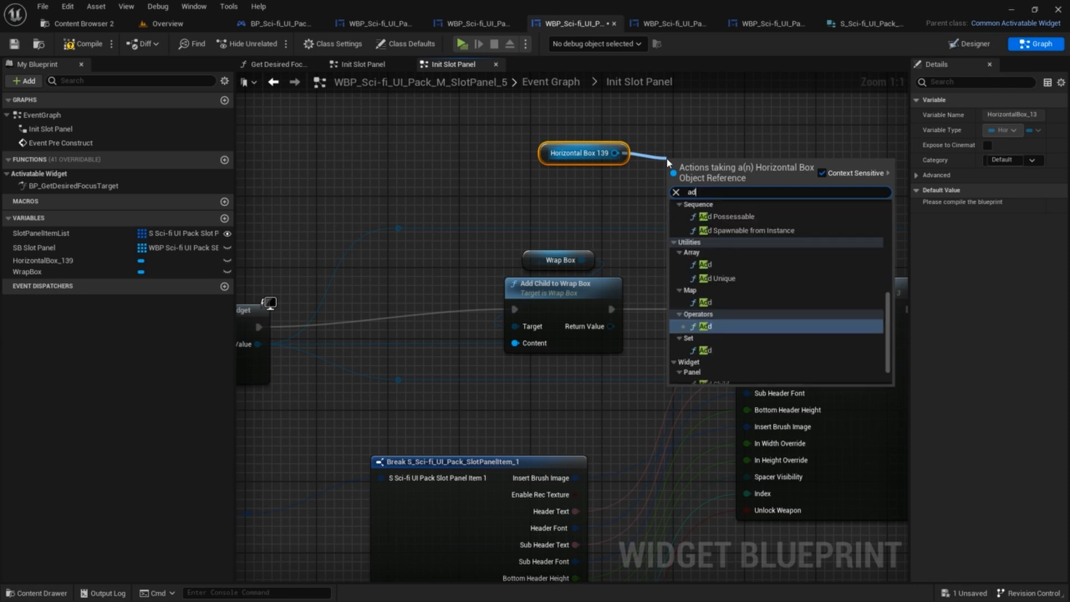
type("s")
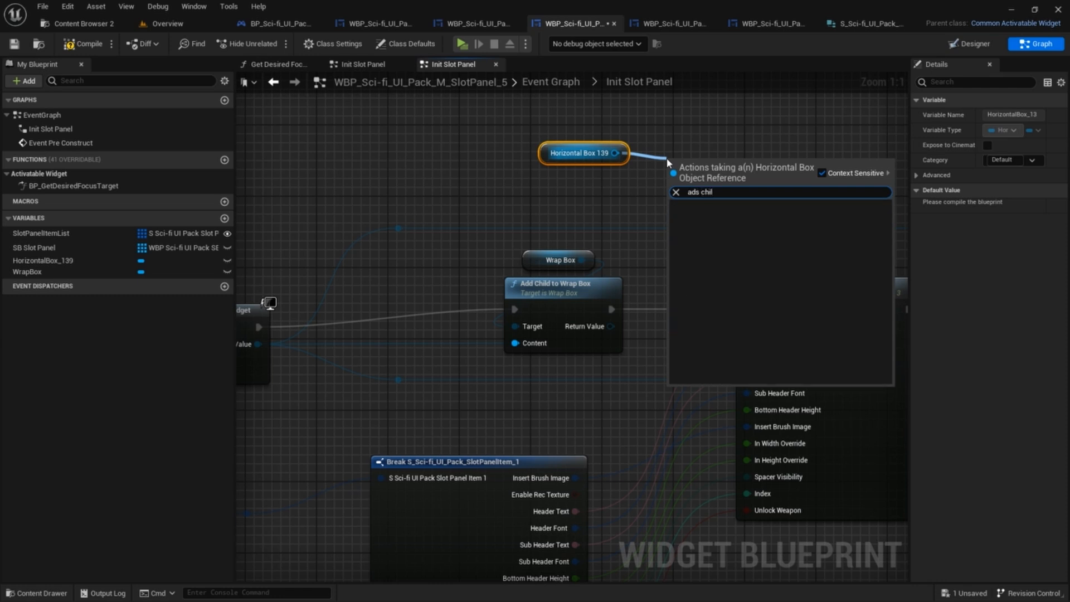
key("BackSpace")
type("d")
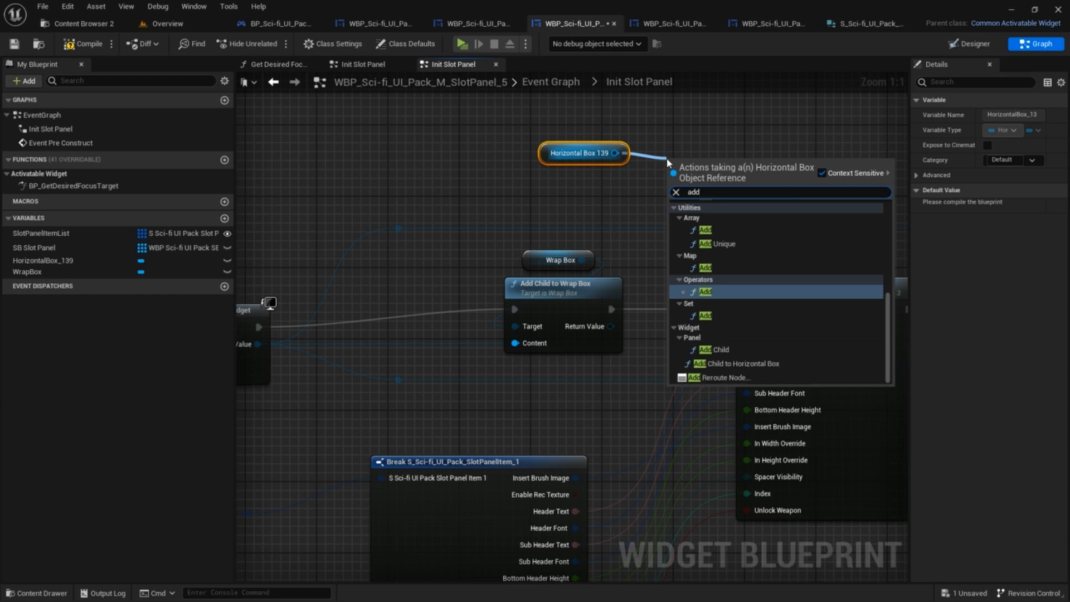
type(" chil")
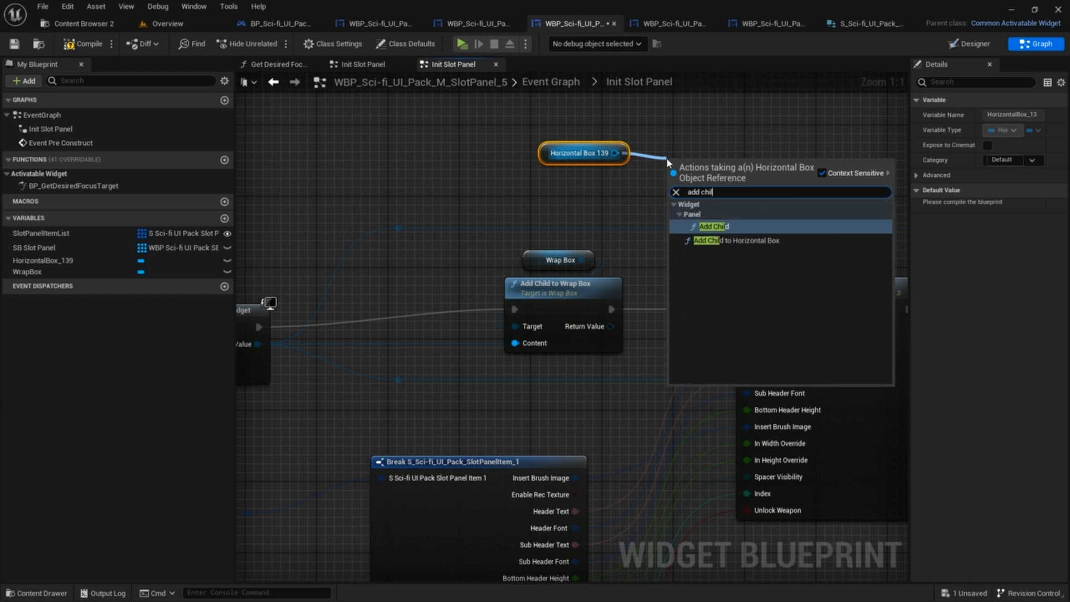
left_click(745, 240)
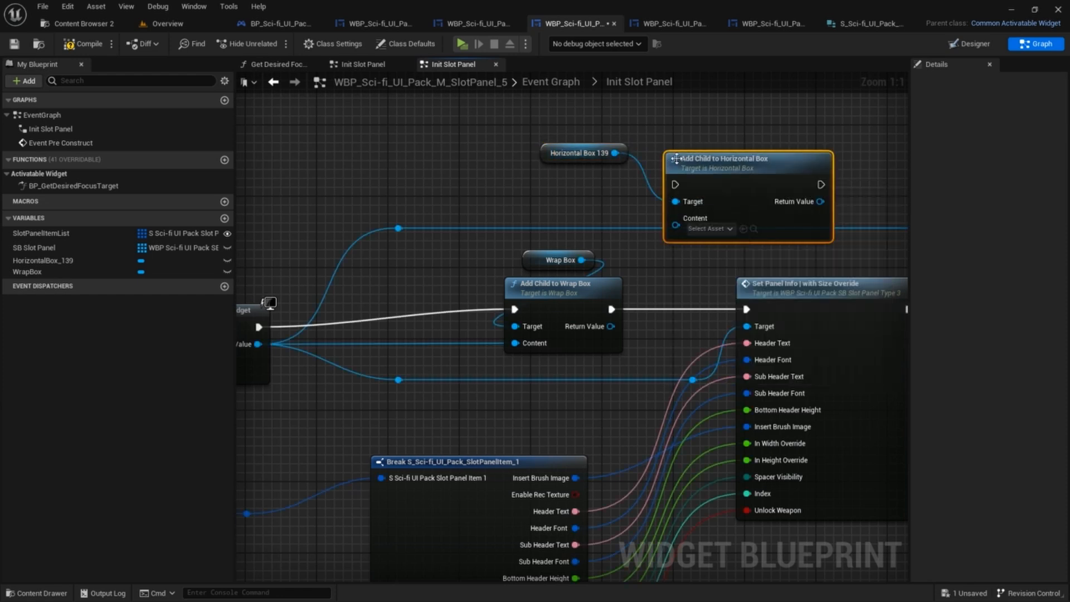
left_click_drag(713, 165, 518, 196)
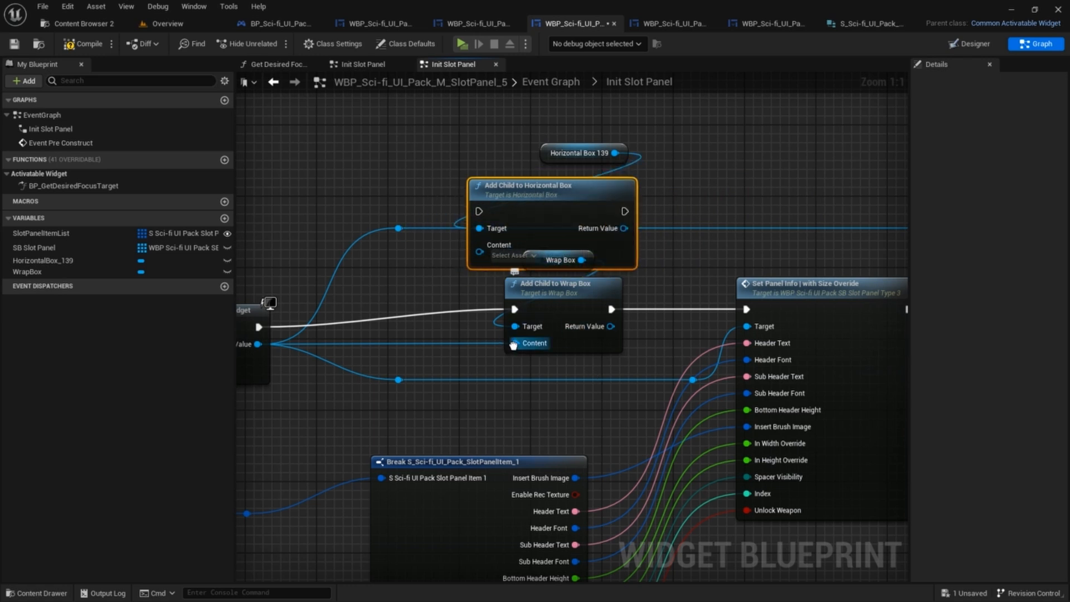
- Move the content and incoming execution wires to Add Child to Horizontal Box, link it to Set Panel Info with Size Override, and compile
left_click_drag(513, 344, 479, 245, "ctrl")
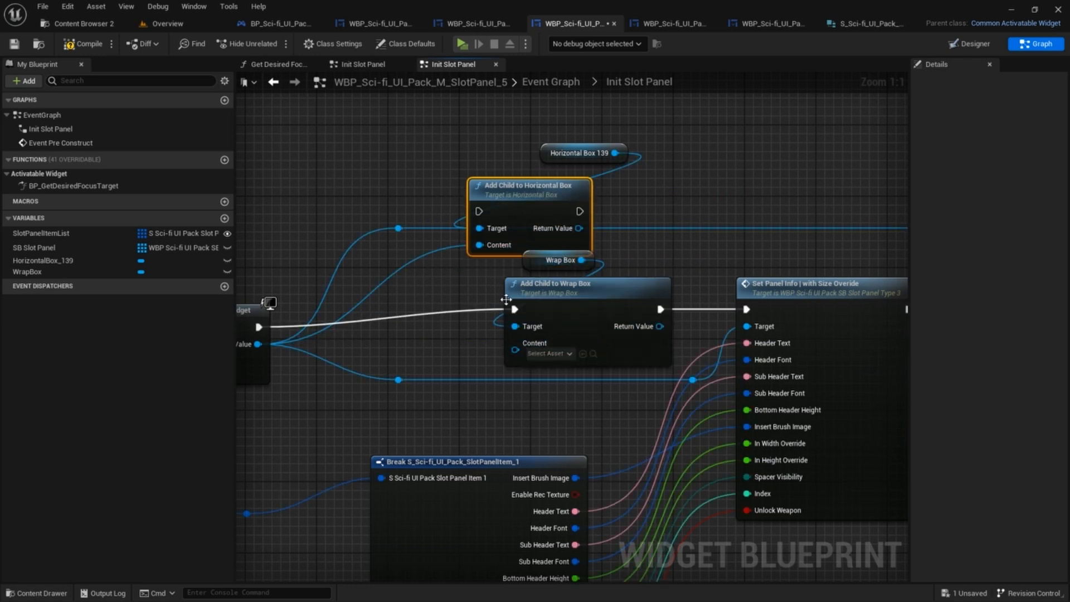
left_click_drag(514, 309, 479, 212, "ctrl")
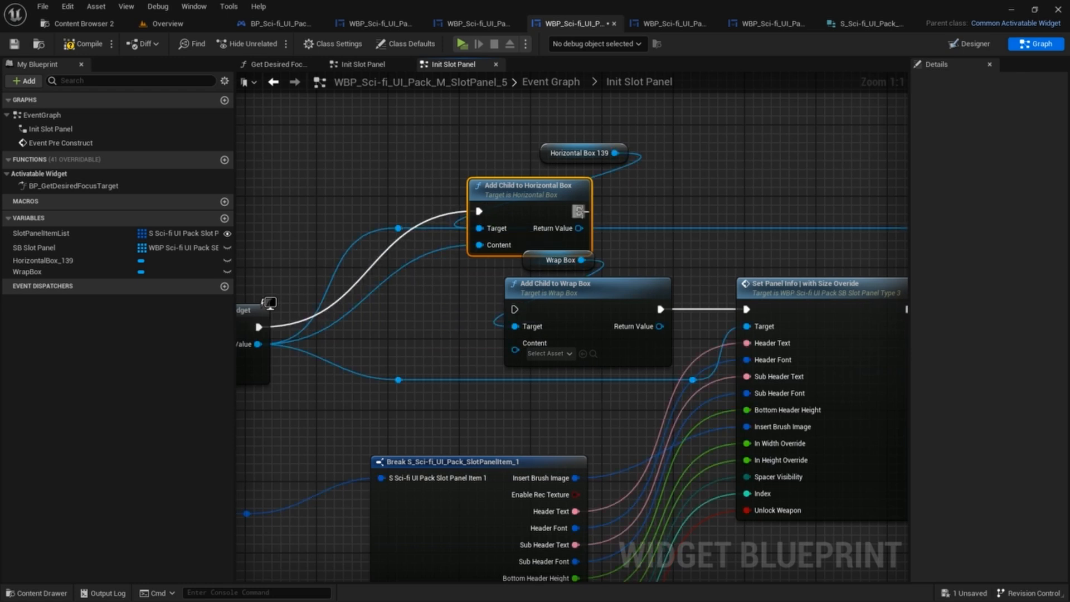
left_click_drag(579, 211, 747, 310)
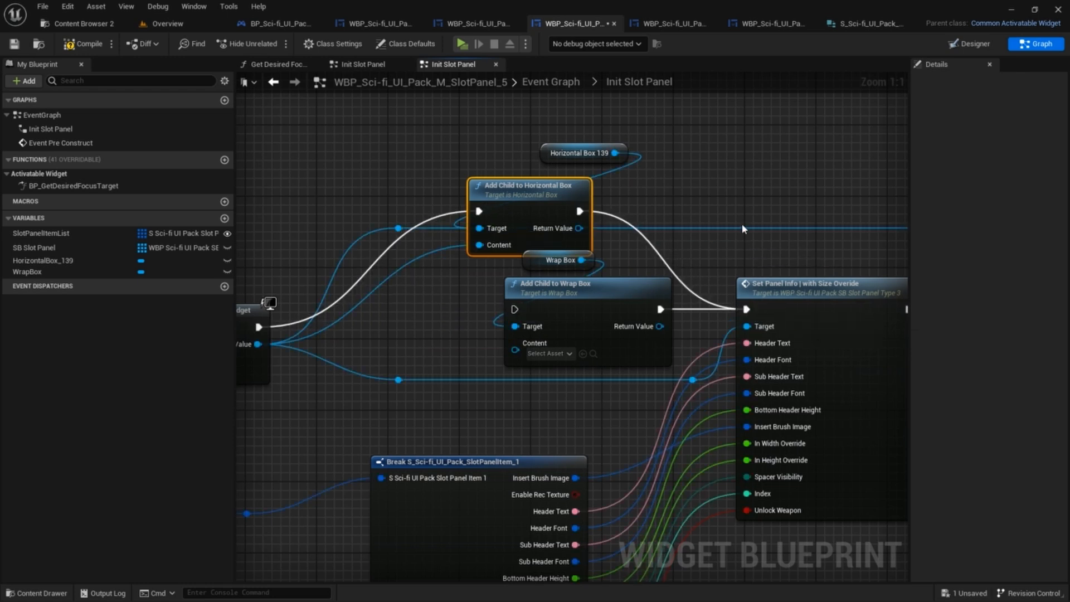
left_click(79, 45)
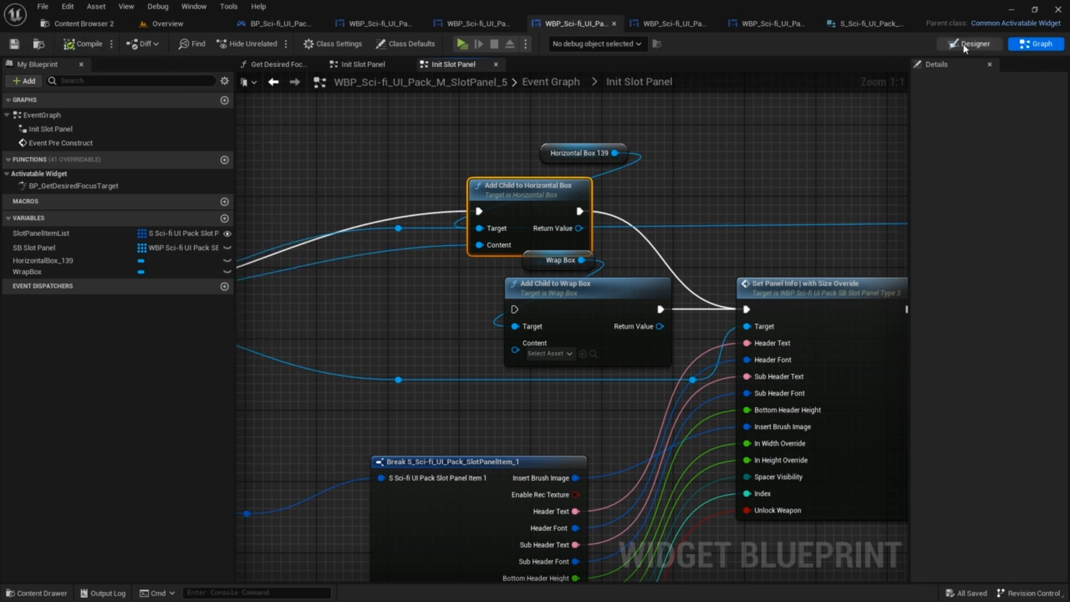
- Examine how the grid slots are laid out inside the Horizontal Box in M_SlotPanel_5's designer preview
left_click(970, 44)
scroll(473, 205, "up", 2)
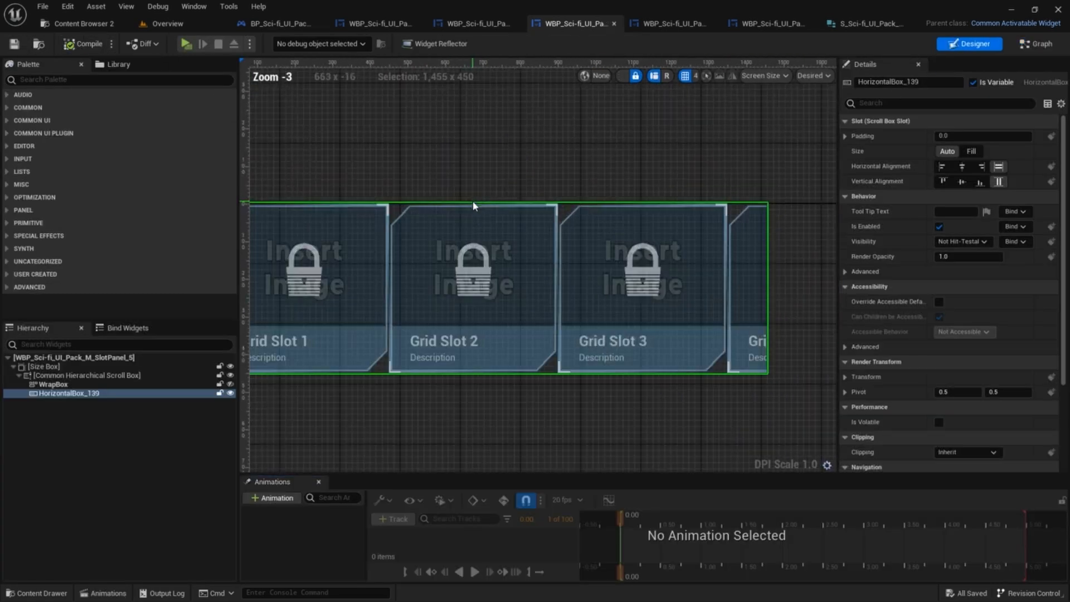
right_click_drag(473, 206, 611, 184)
scroll(551, 191, "down", 1)
scroll(583, 201, "down", 2)
scroll(586, 235, "up", 2)
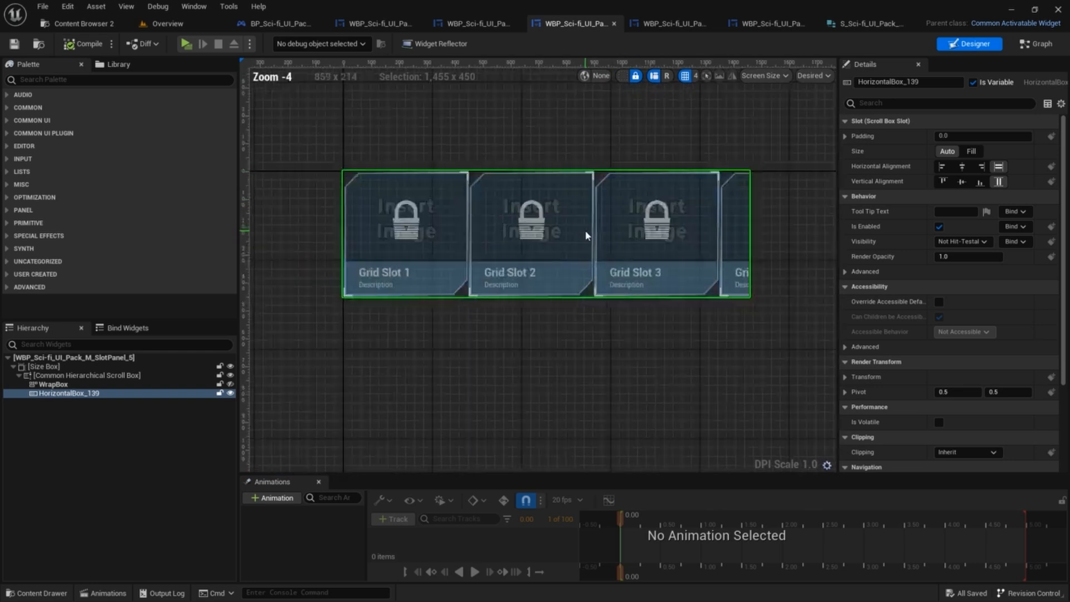
scroll(586, 235, "up", 1)
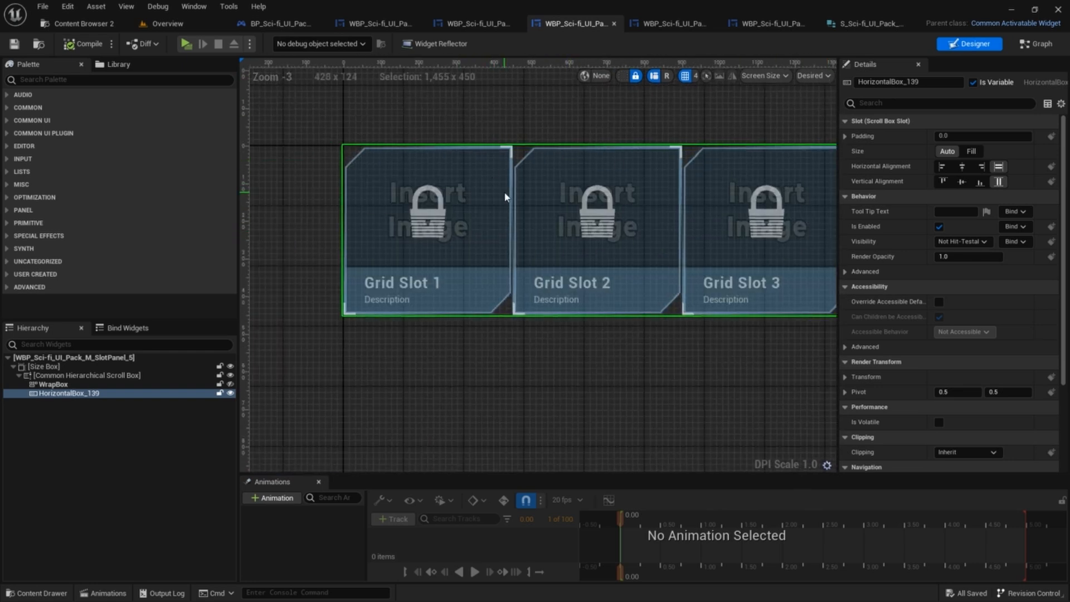
right_click_drag(504, 196, 493, 198)
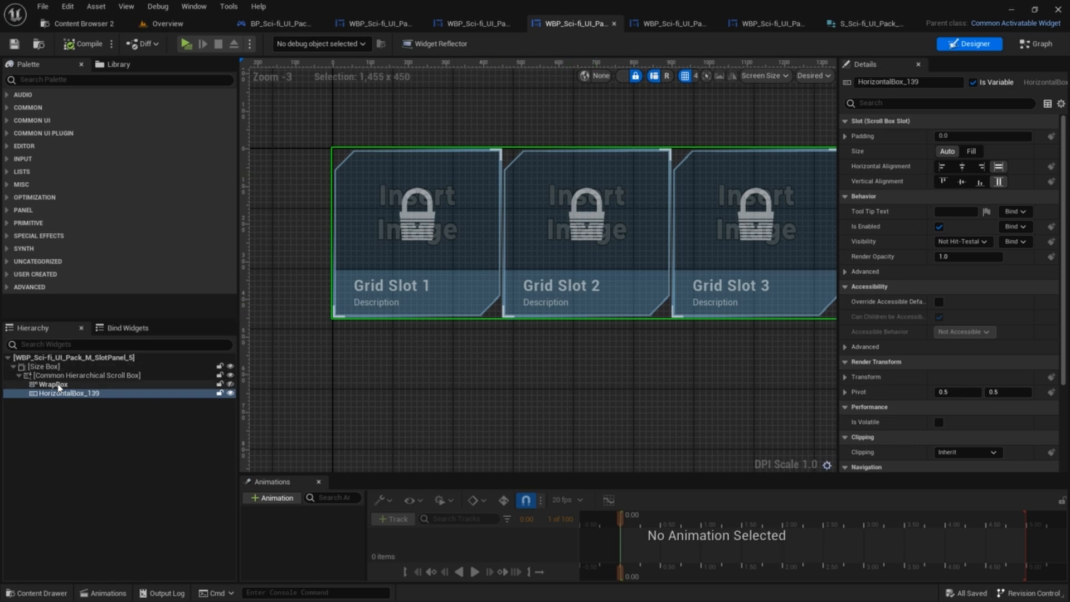
left_click(55, 393)
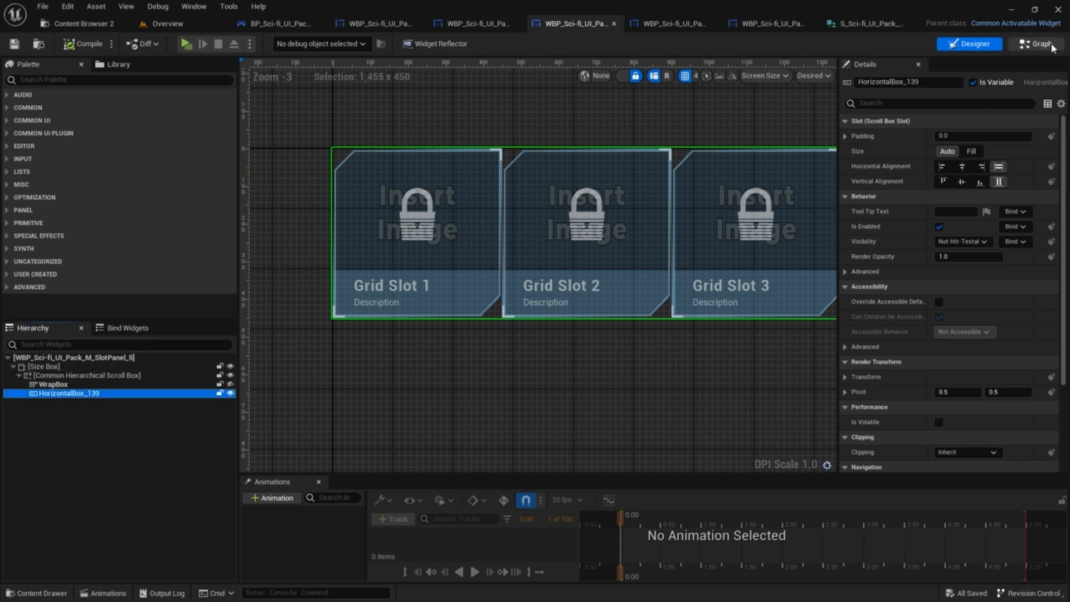
- Examine the width, height and spacer visibility defaults of SlotPanelItemList's first element, Index 0
left_click(1034, 44)
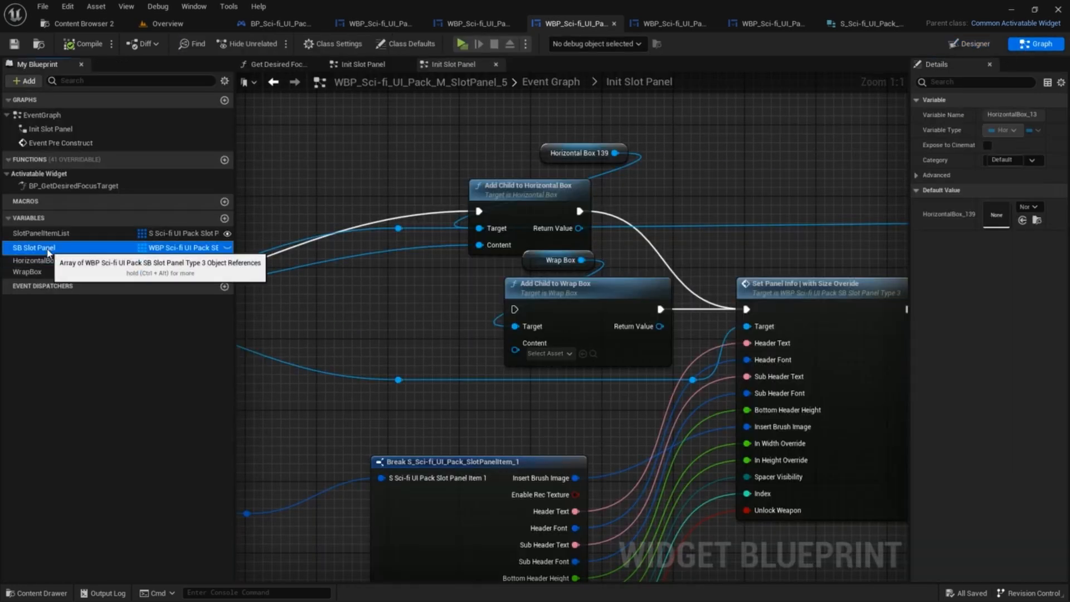
left_click(65, 234)
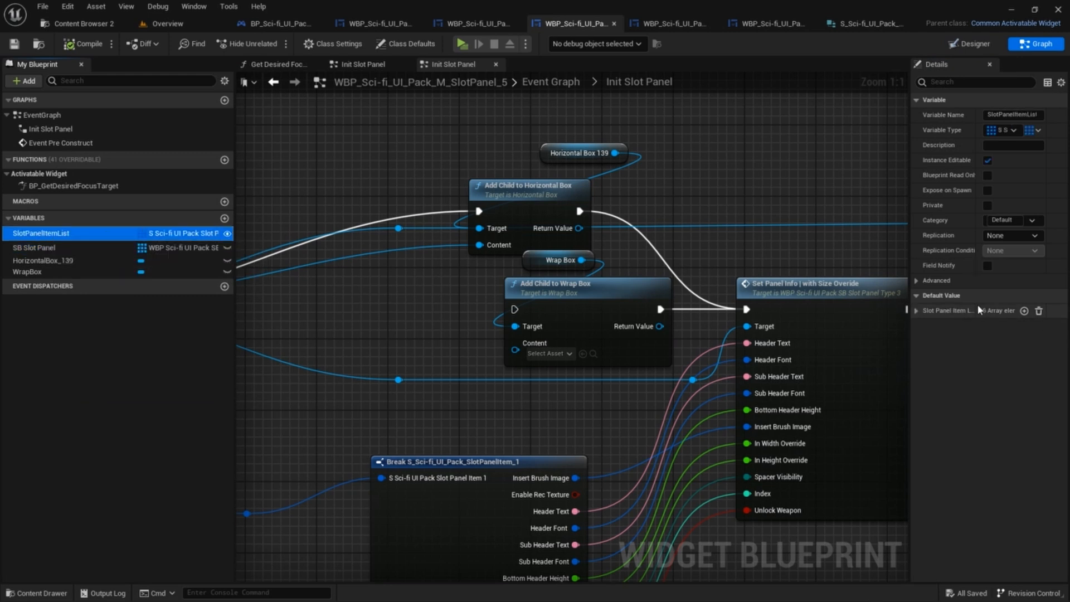
left_click(917, 311)
left_click(927, 326)
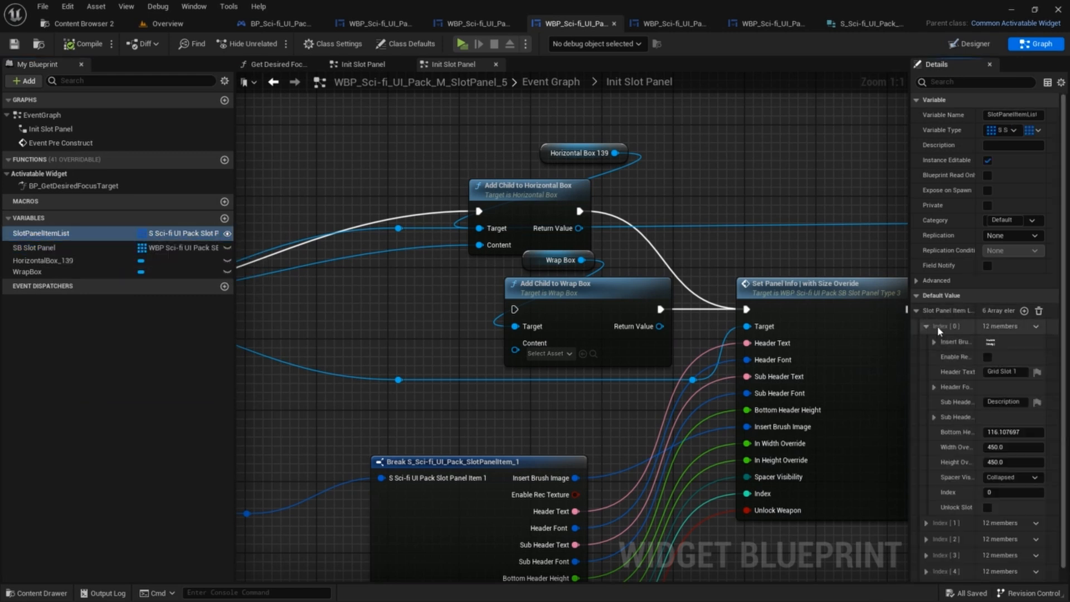
scroll(942, 446, "down", 1)
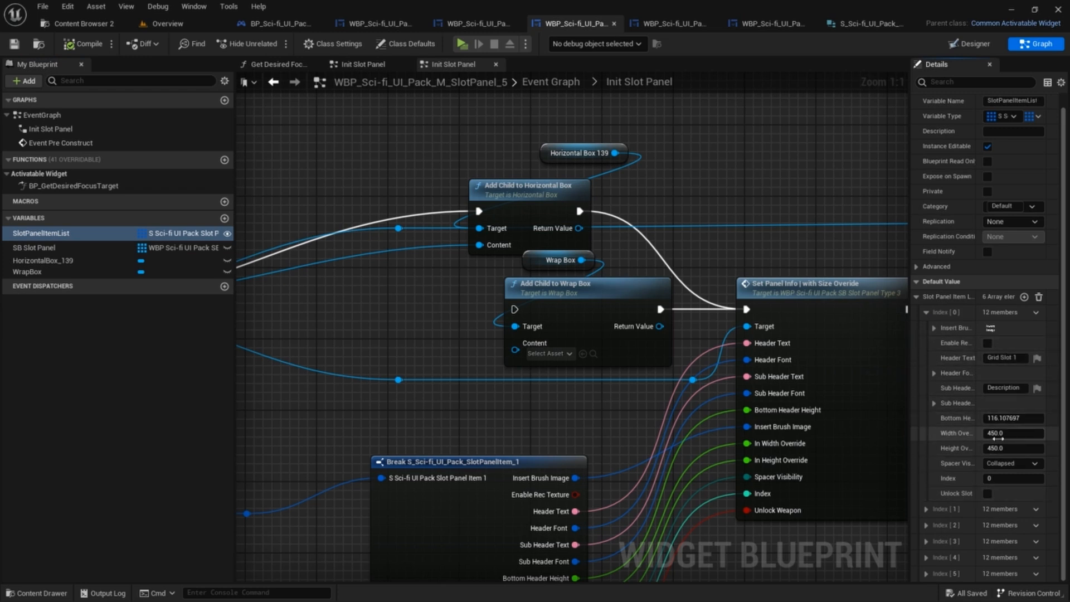
left_click(69, 47)
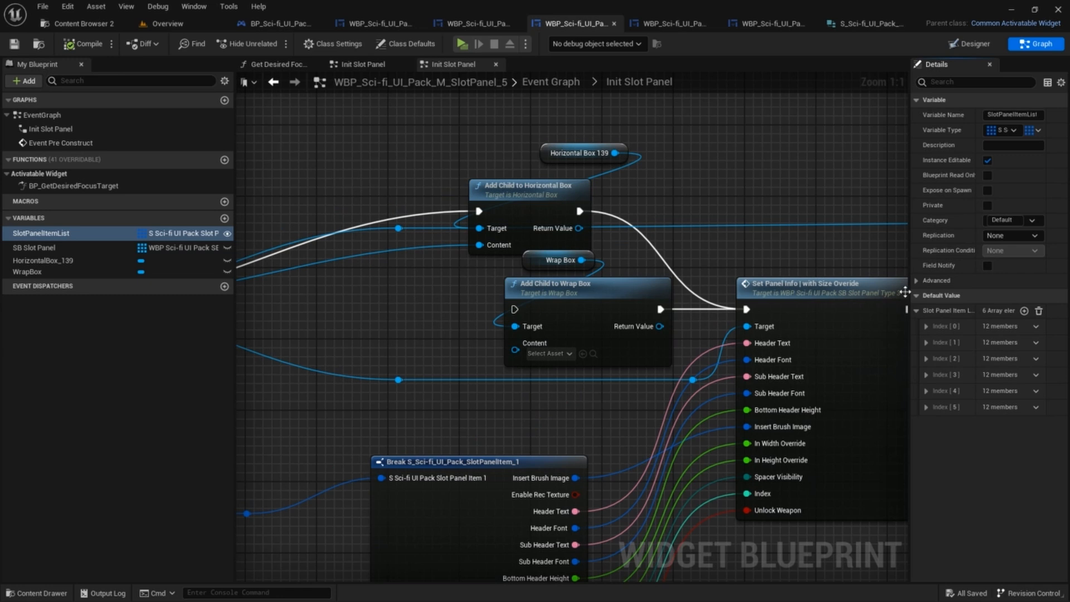
left_click(927, 327)
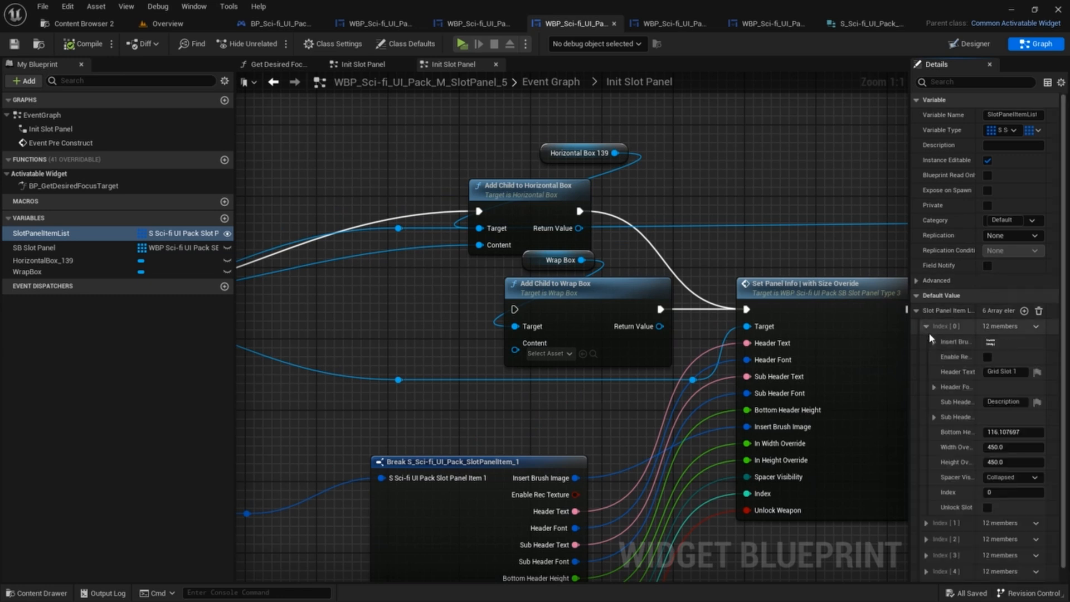
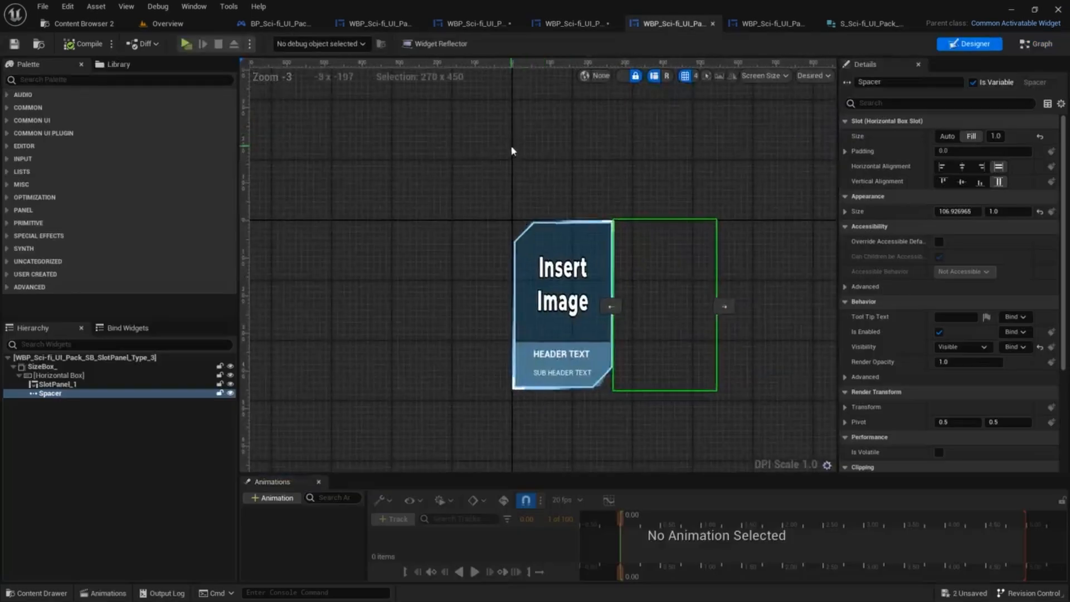
- Set the Spacer's slot size to Auto in WBP_Sci-fi_UI_Pack_SB_SlotPanel_Type_3 and save the widget
left_click(956, 135)
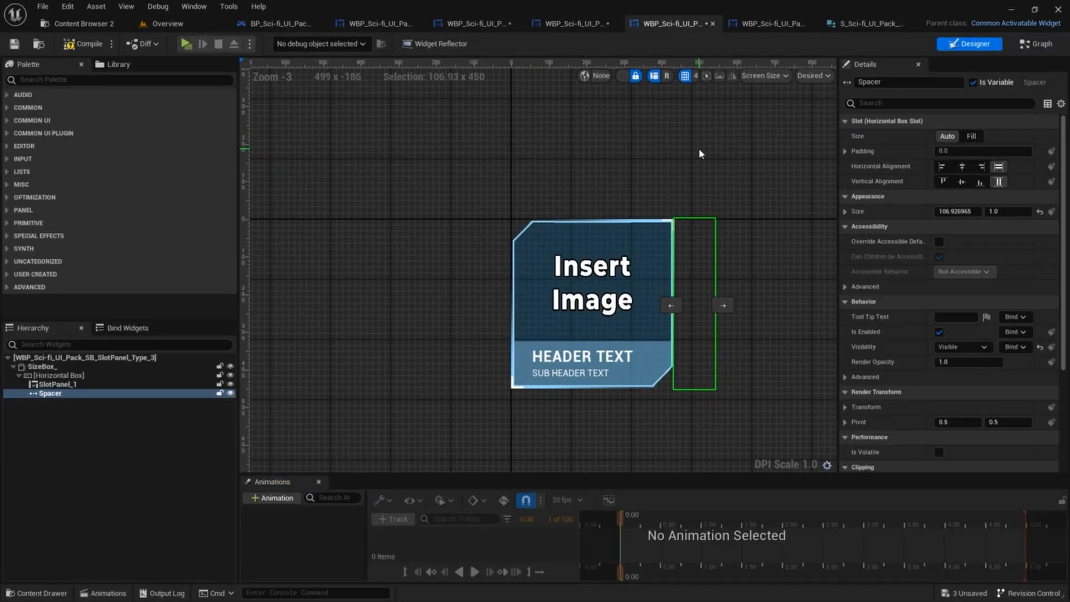
key("ctrl+s")
right_click_drag(703, 153, 673, 146)
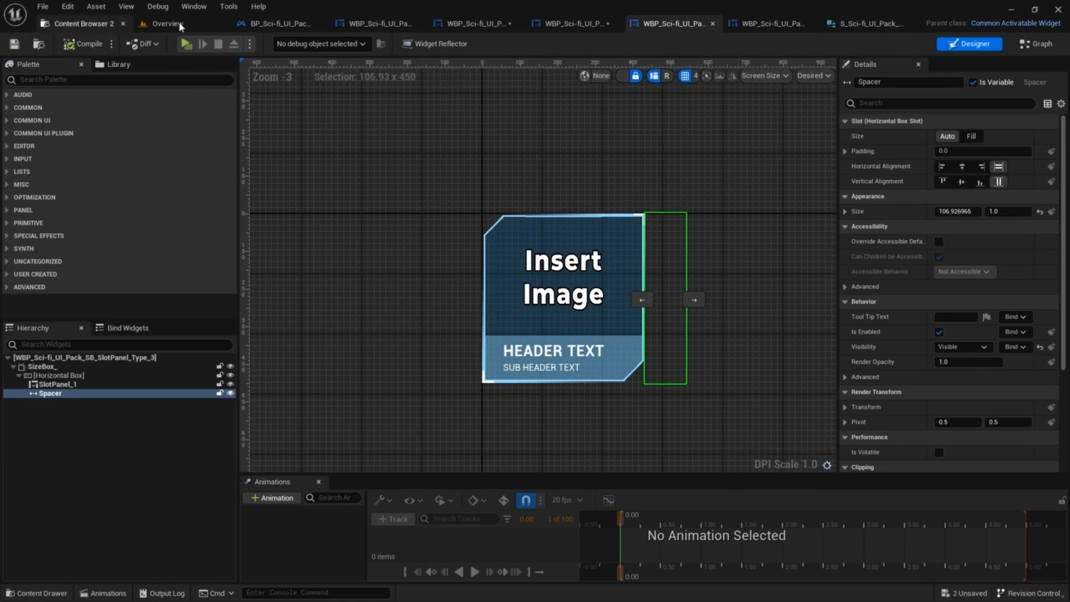
- Return to M_SlotPanel_5 and check the spacing between its grid slots in the designer preview
left_click(563, 24)
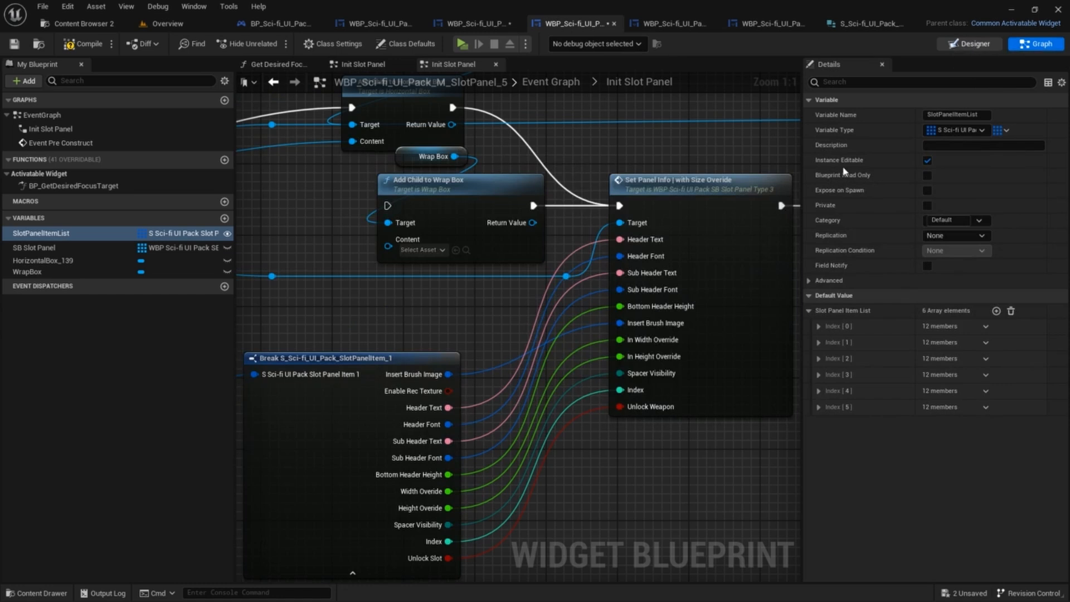
left_click(970, 44)
scroll(637, 191, "down", 6)
scroll(549, 209, "up", 3)
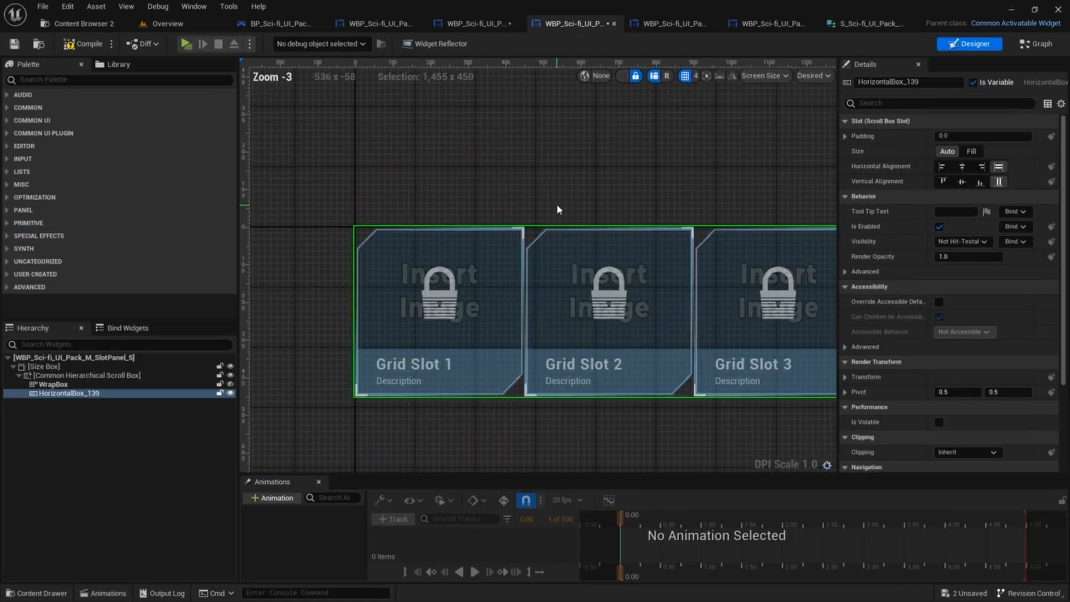
right_click_drag(557, 203, 557, 196)
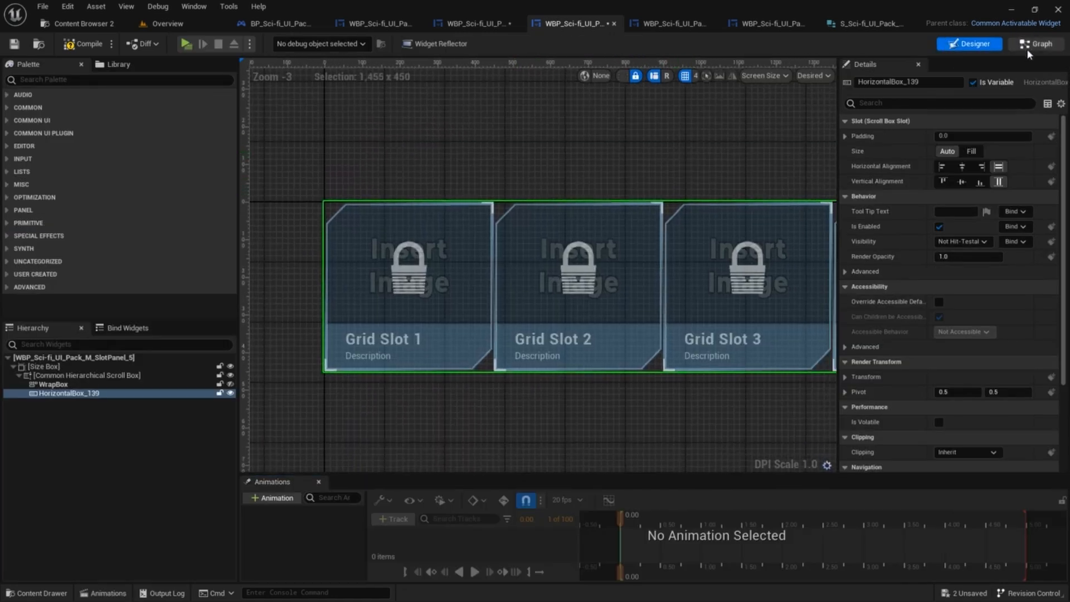
- Glance at the graph and the grid store widget, then compile and save WBP_Sci-fi_UI_Pack_M_SlotPanel_5
left_click(1028, 46)
scroll(418, 134, "down", 2)
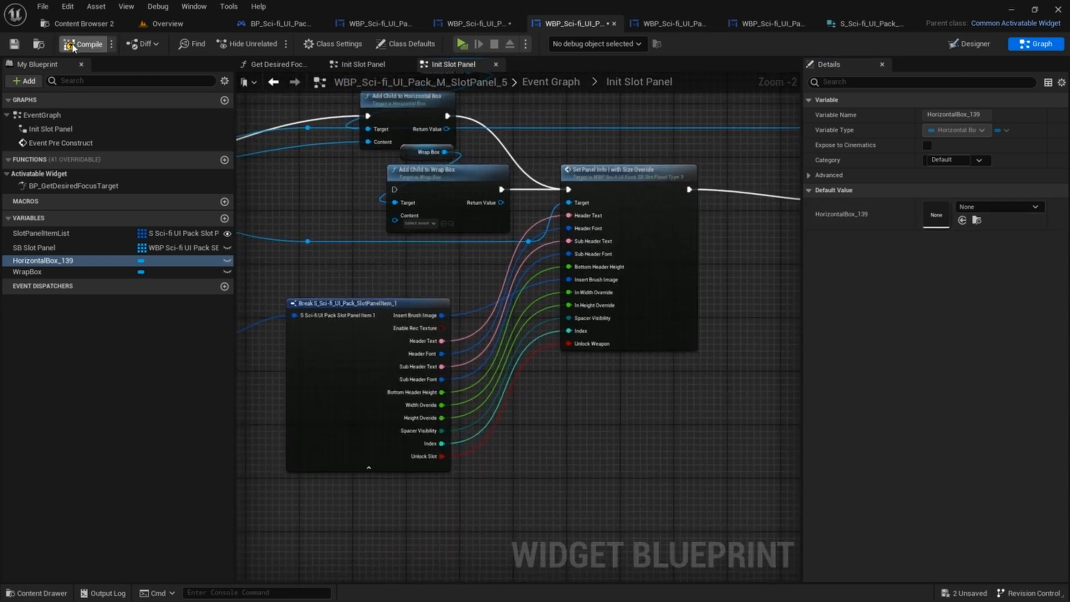
left_click(499, 21)
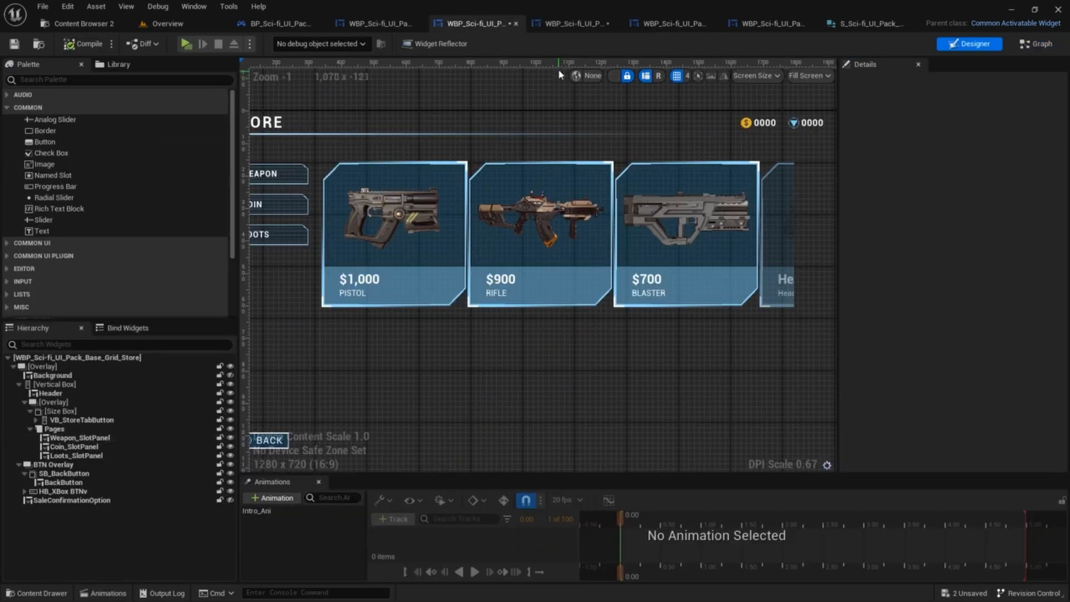
left_click(574, 23)
scroll(583, 165, "down", 2)
left_click(988, 43)
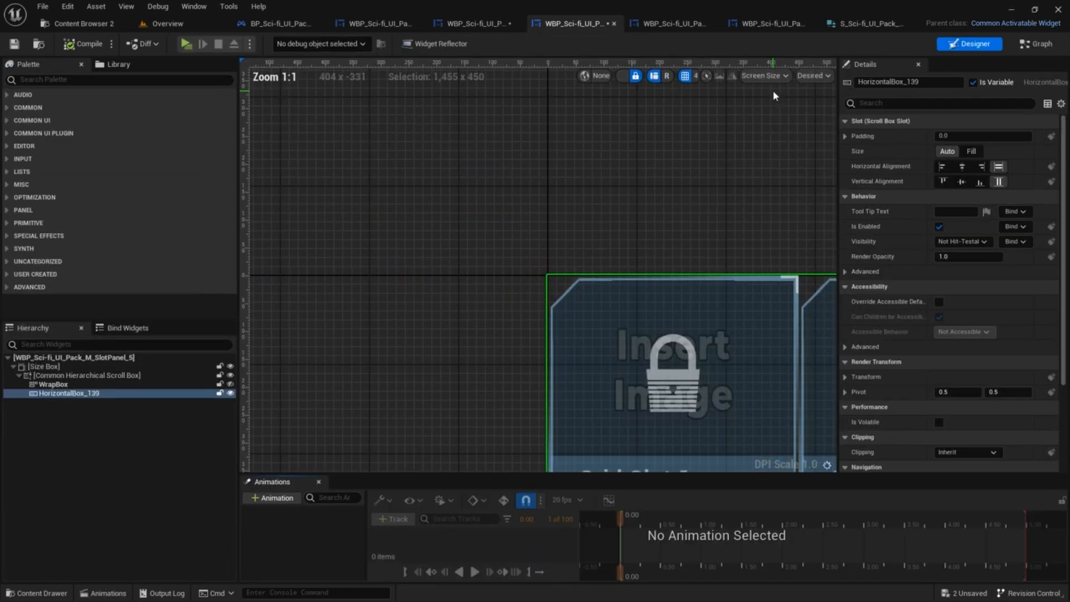
scroll(667, 117, "down", 4)
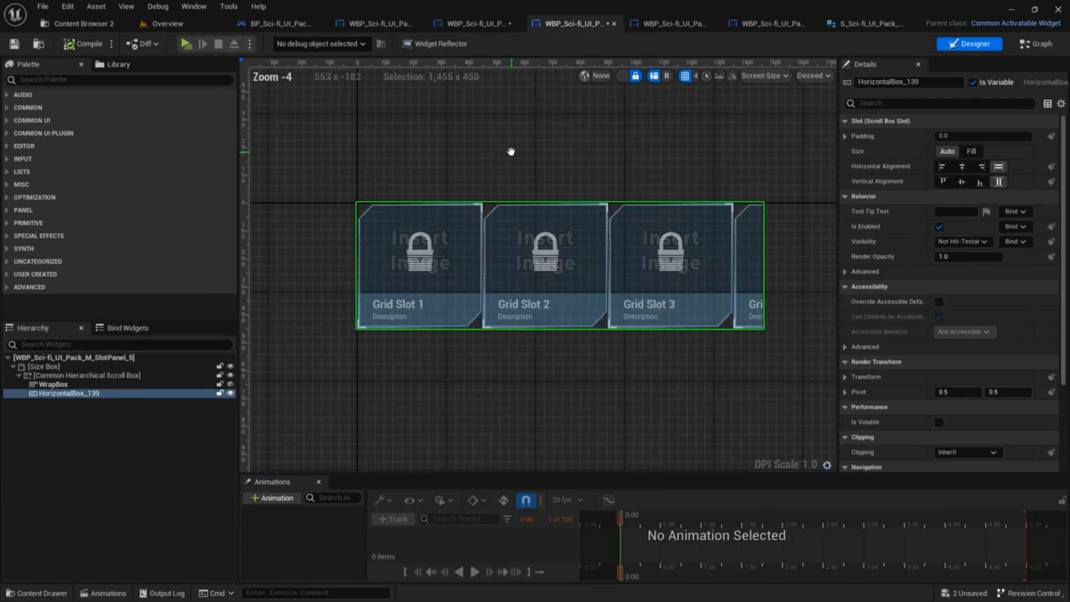
left_click(71, 45)
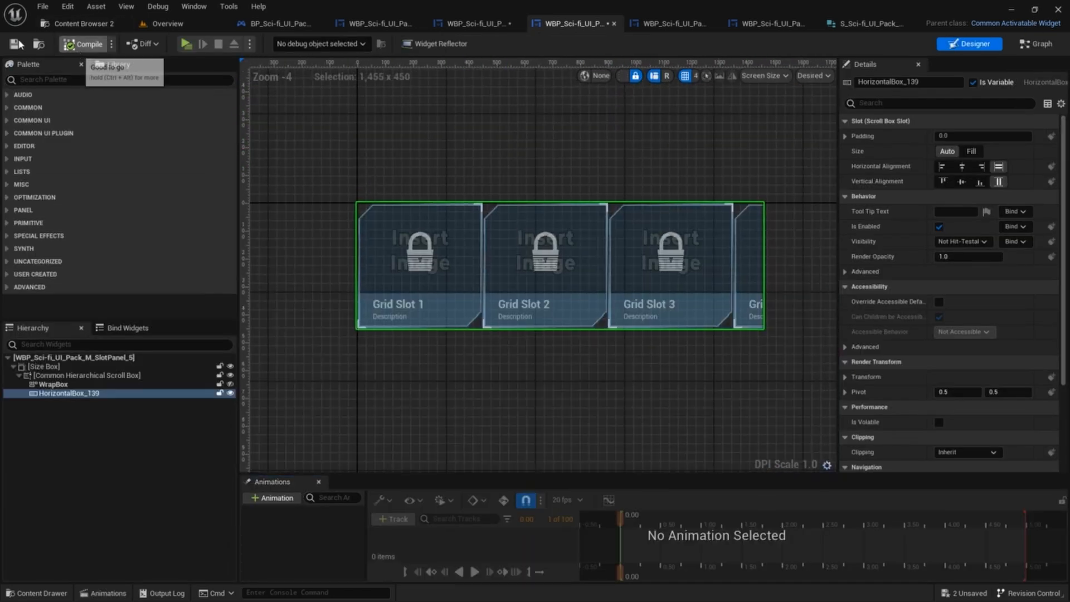
left_click(15, 43)
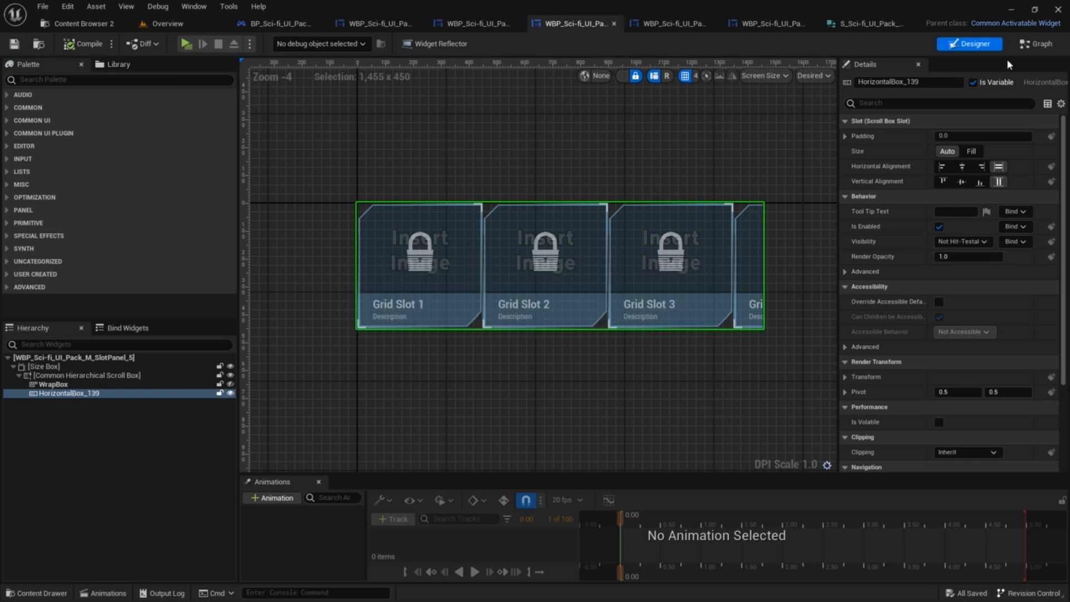
- Set Spacer Visibility to Visible for Index 0 of SlotPanelItemList, then compile and save WBP_Sci-fi_UI_Pack_M_SlotPanel_5
left_click(1023, 46)
left_click(41, 235)
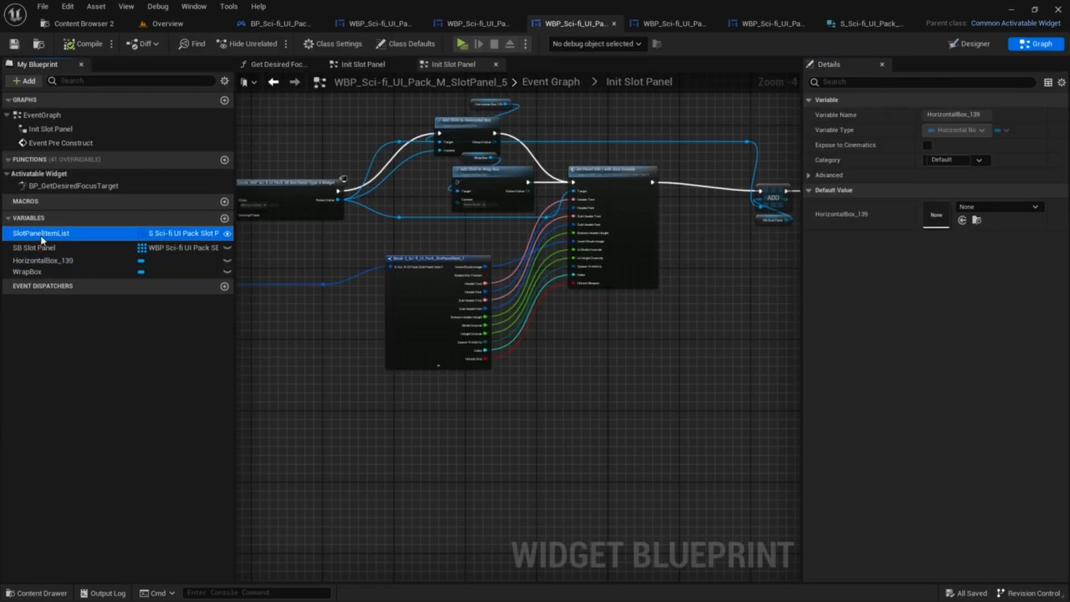
left_click(818, 327)
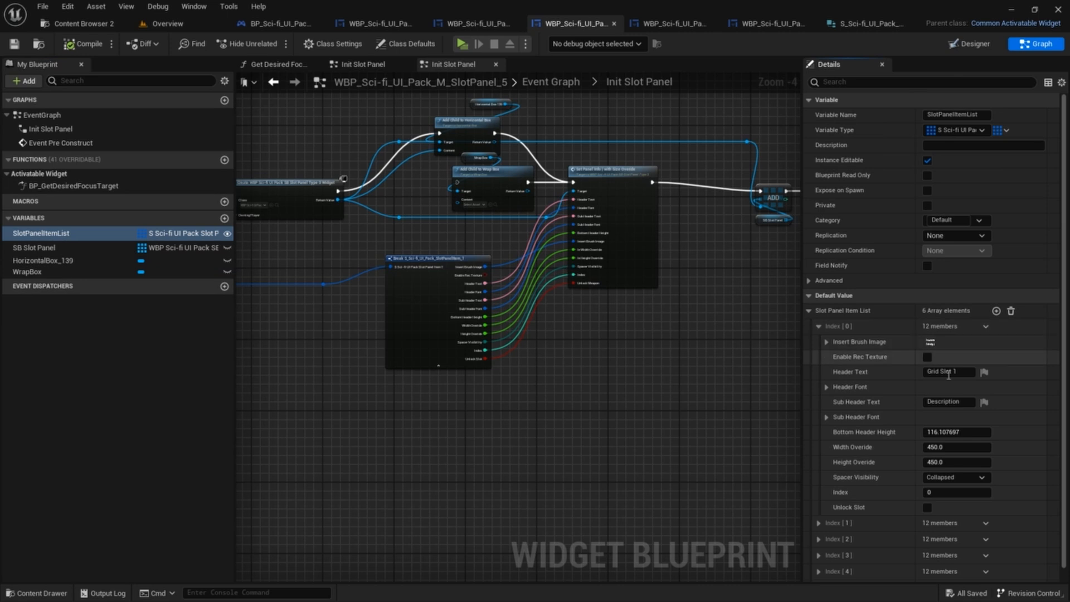
left_click(949, 480)
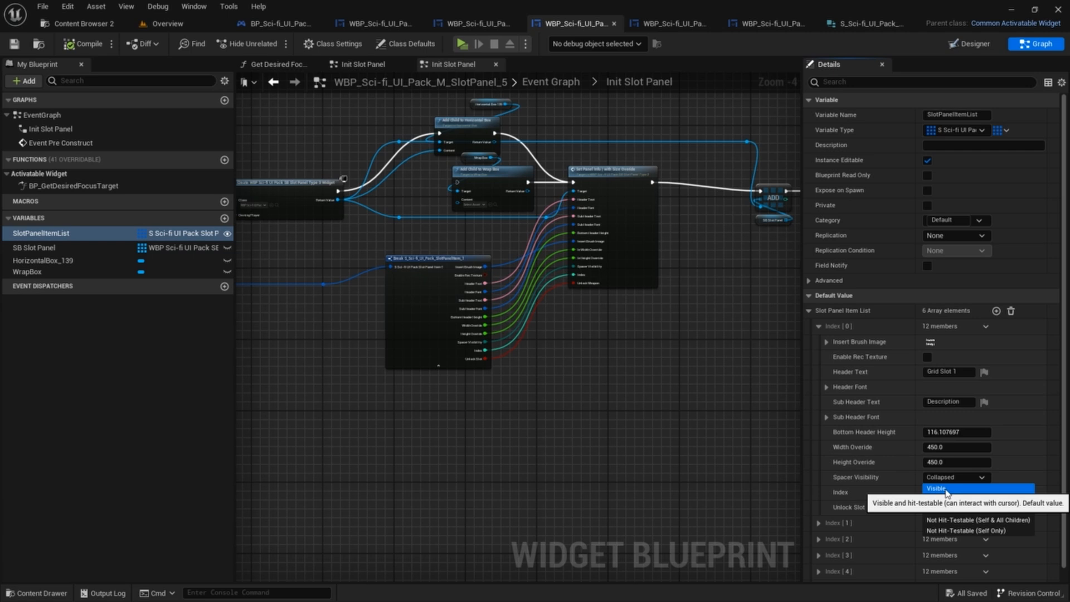
left_click(946, 490)
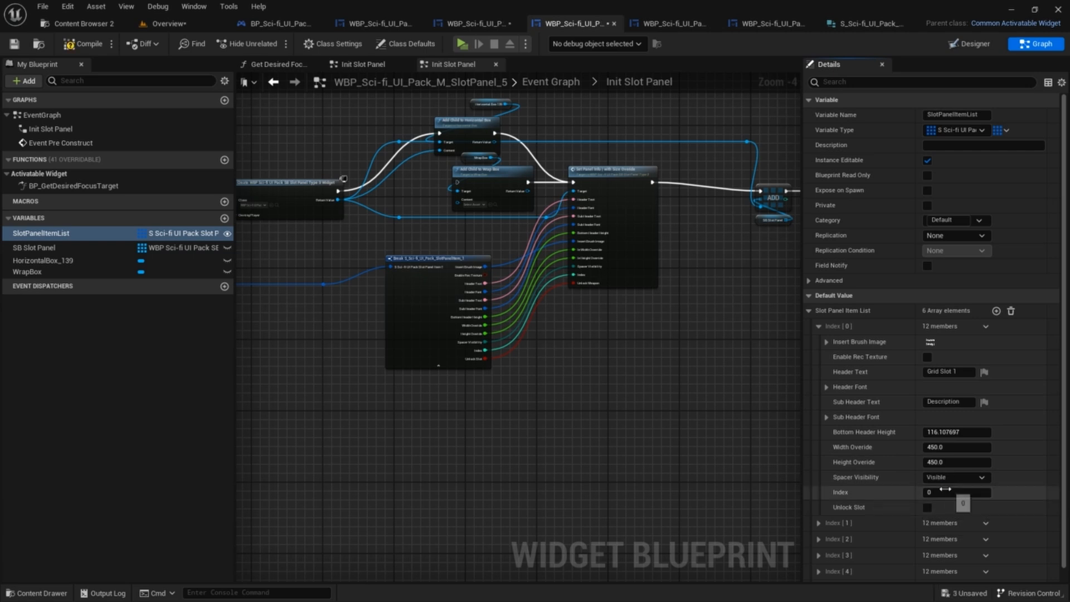
left_click(83, 45)
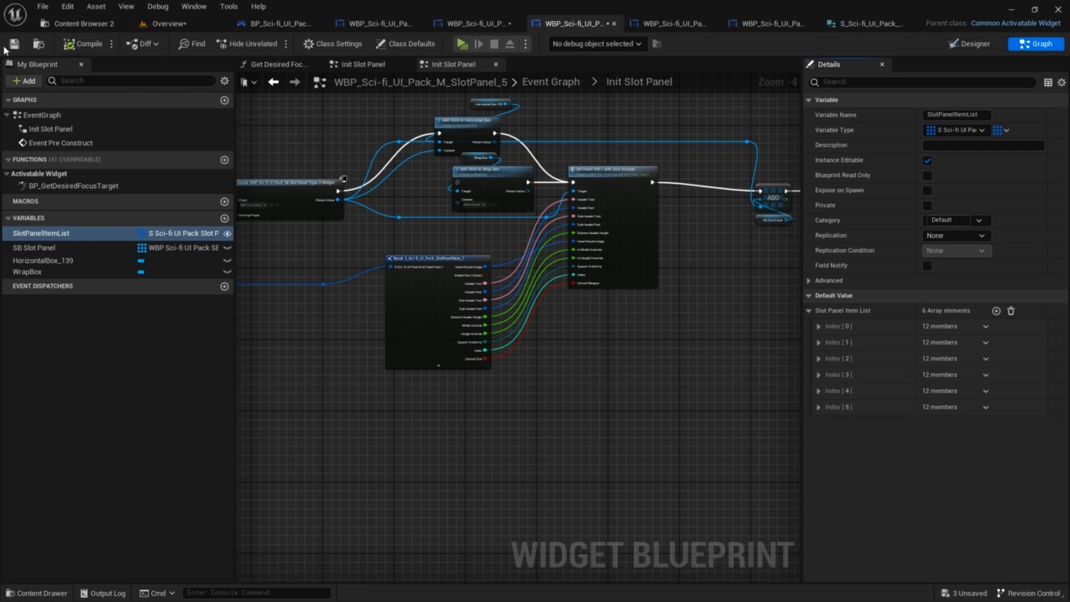
left_click(14, 44)
- Check the gap between Grid Slot 1 and Grid Slot 2 in the designer preview and return to the graph
left_click(970, 44)
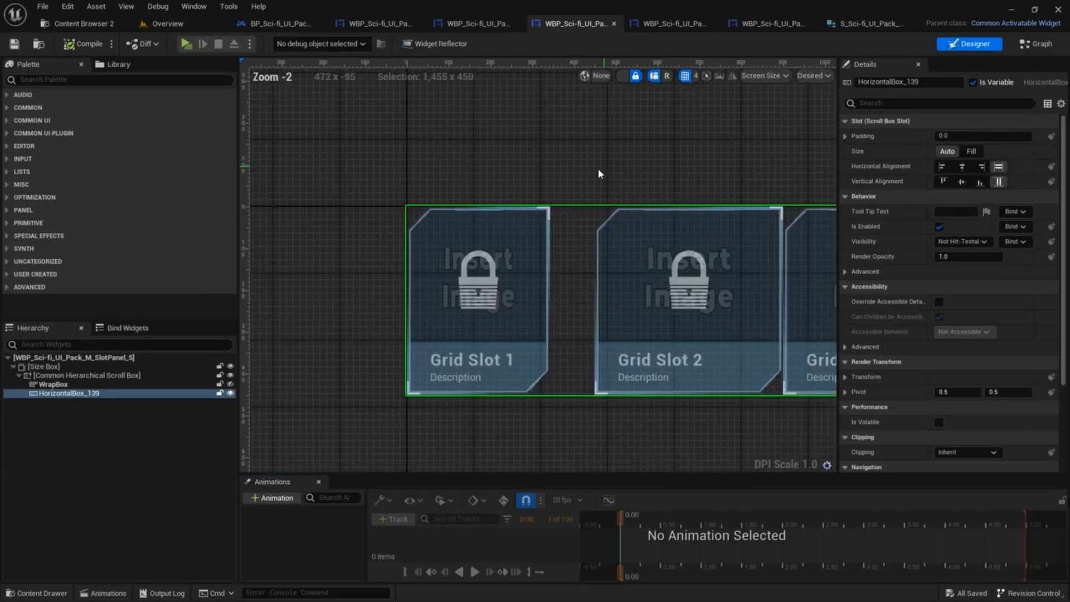
scroll(600, 173, "down", 2)
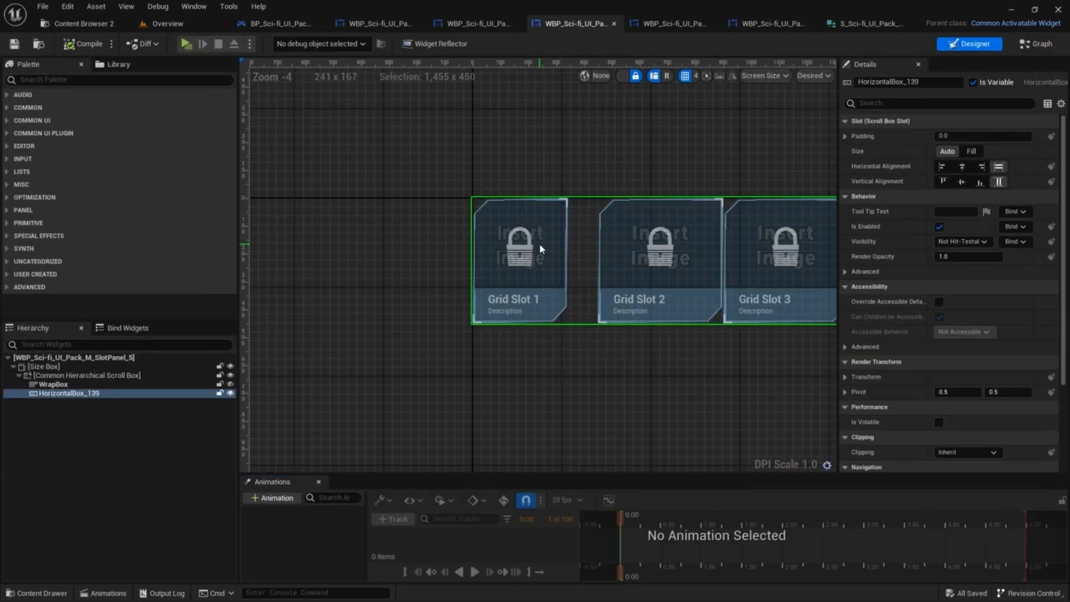
scroll(540, 246, "up", 3)
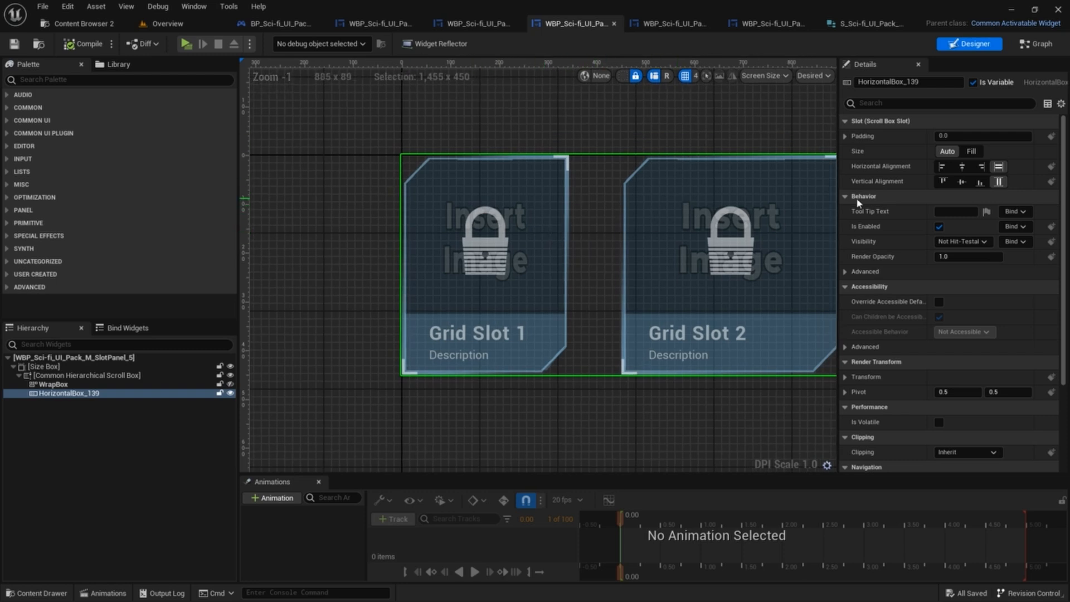
left_click(1035, 43)
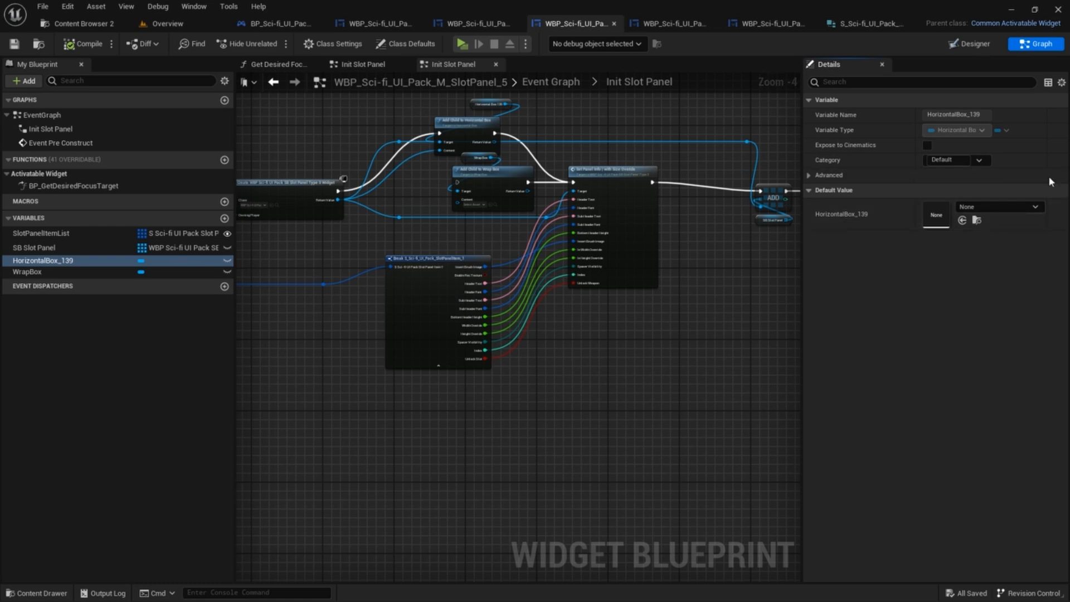
- Set the Spacer's X size to 80 in WBP_Sci-fi_UI_Pack_SB_SlotPanel_Type_3, then compile and save the widget
left_click(669, 23)
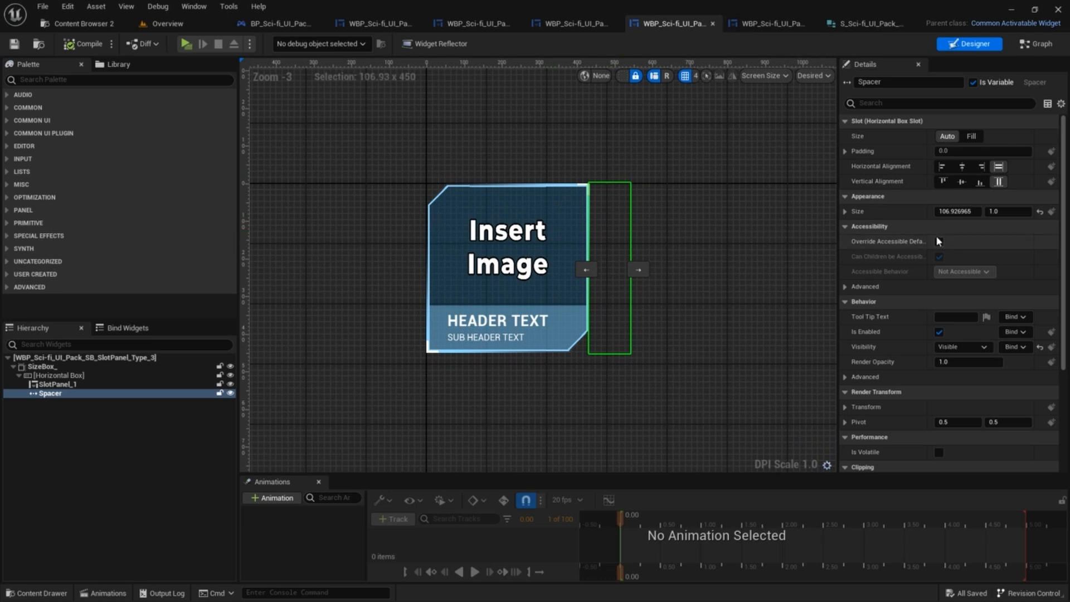
left_click(953, 211)
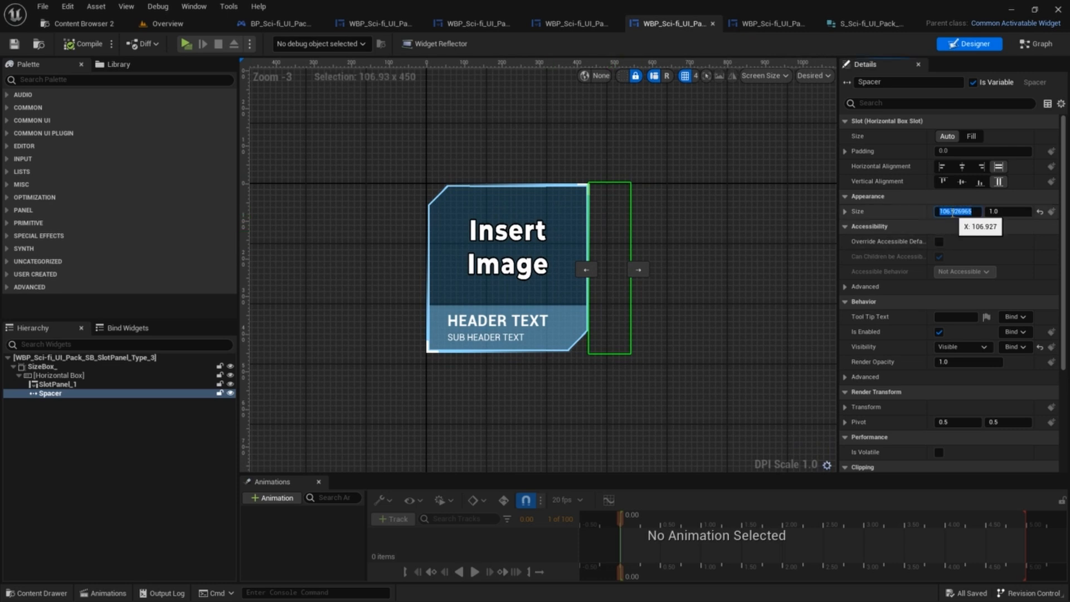
key("Return")
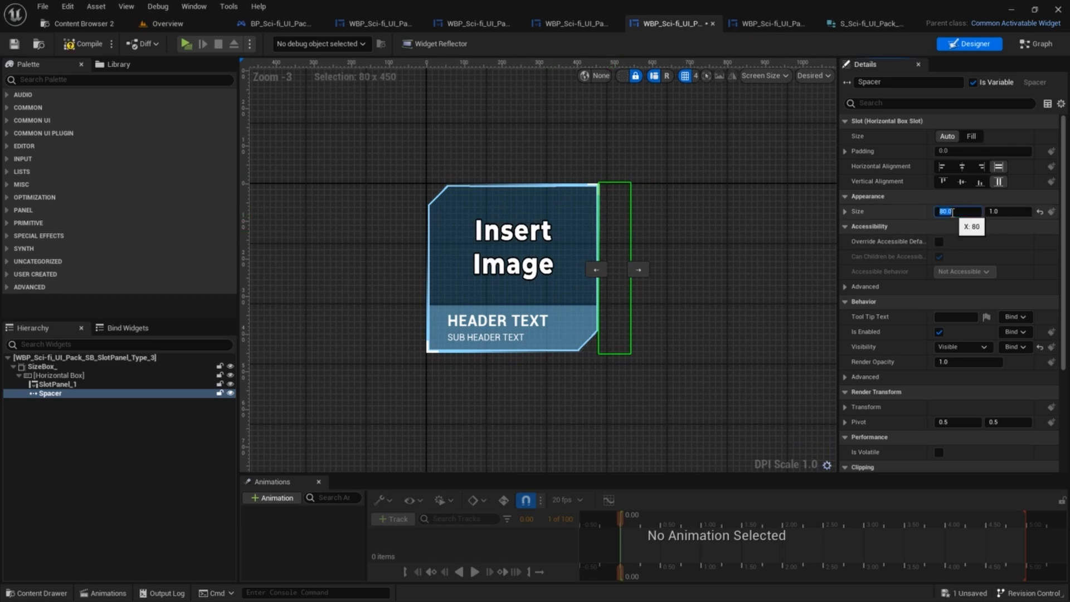
left_click(78, 49)
left_click(14, 44)
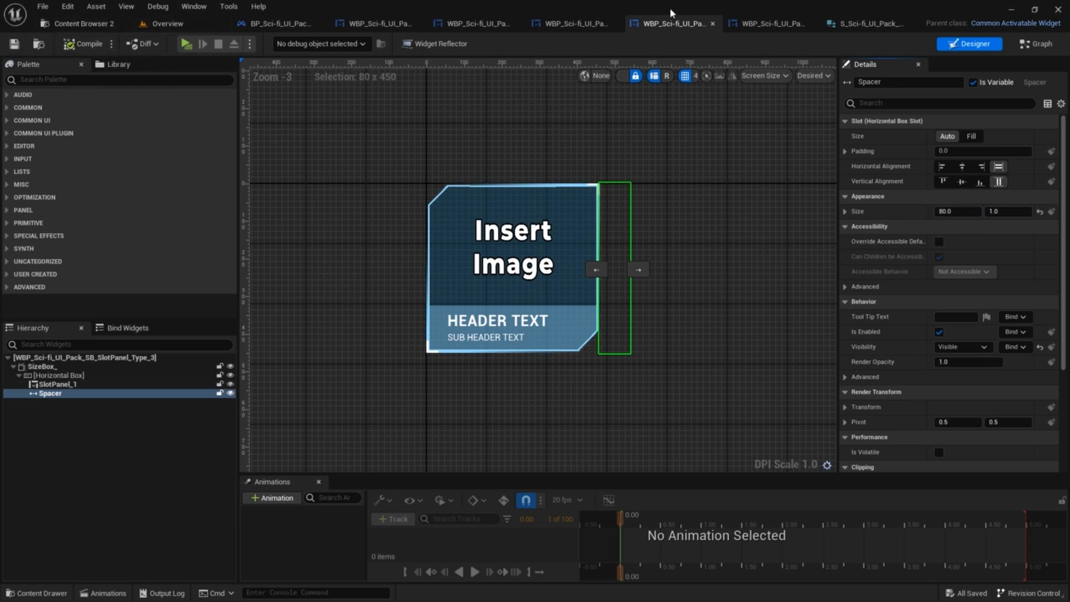
- In M_SlotPanel_5, set Spacer Visibility to Visible for Index 1 of SlotPanelItemList
left_click(574, 23)
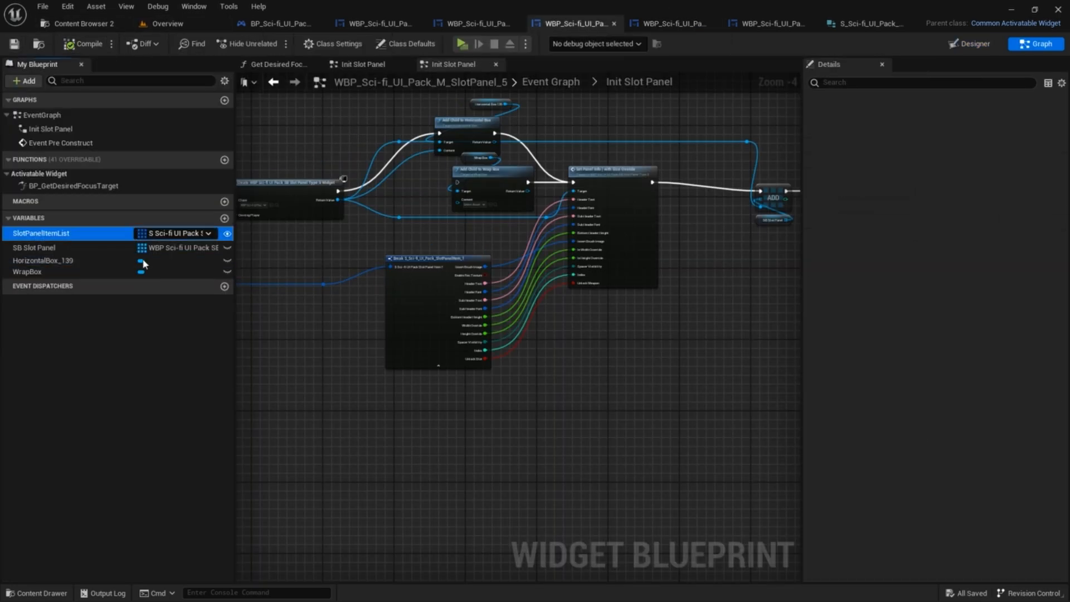
left_click(819, 326)
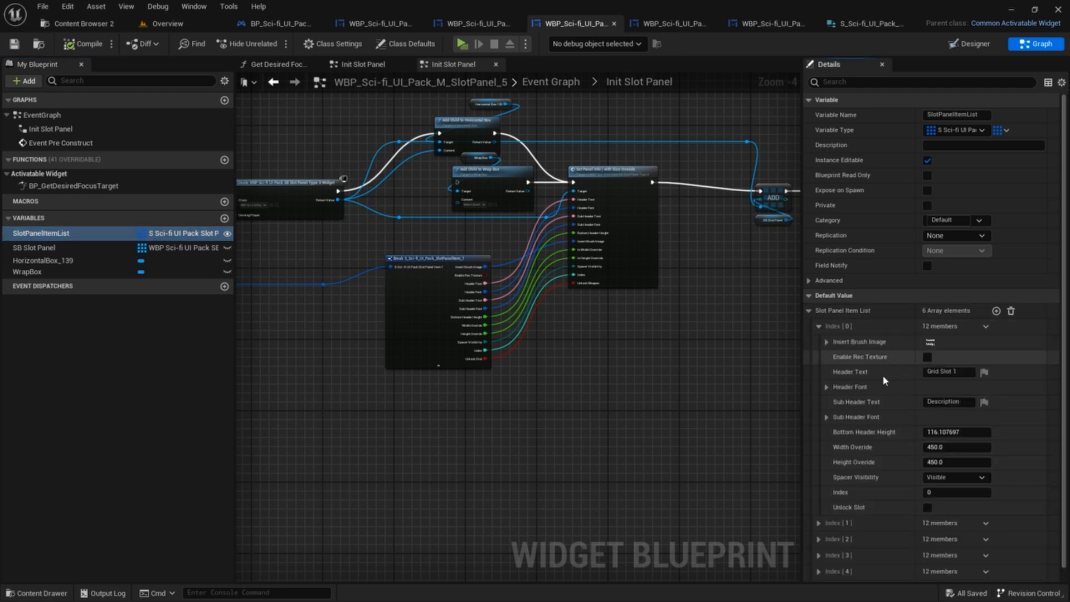
left_click(818, 326)
left_click(819, 343)
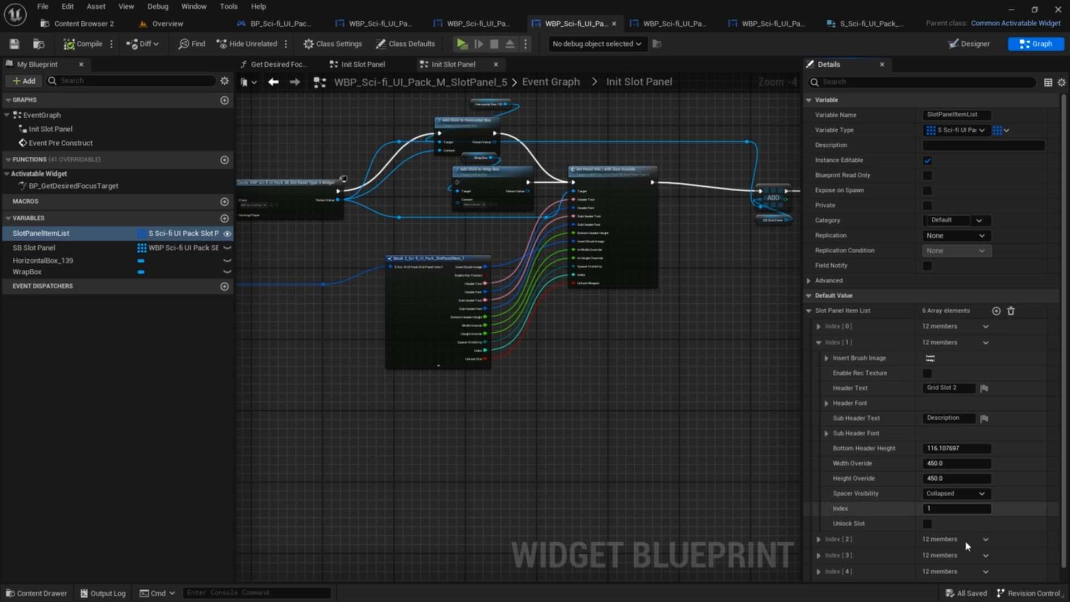
left_click(929, 494)
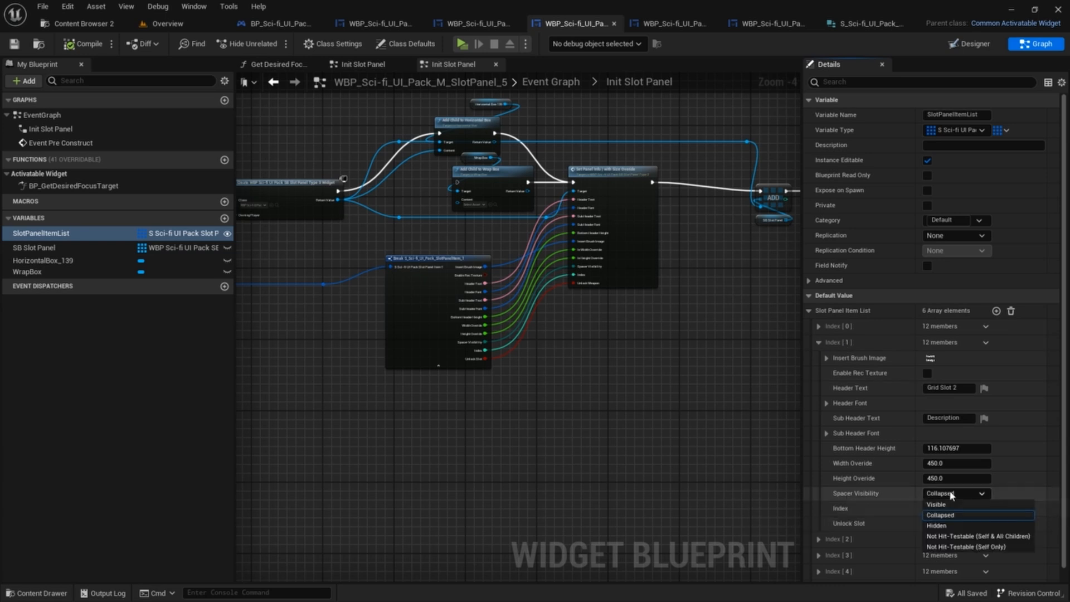
left_click(819, 342)
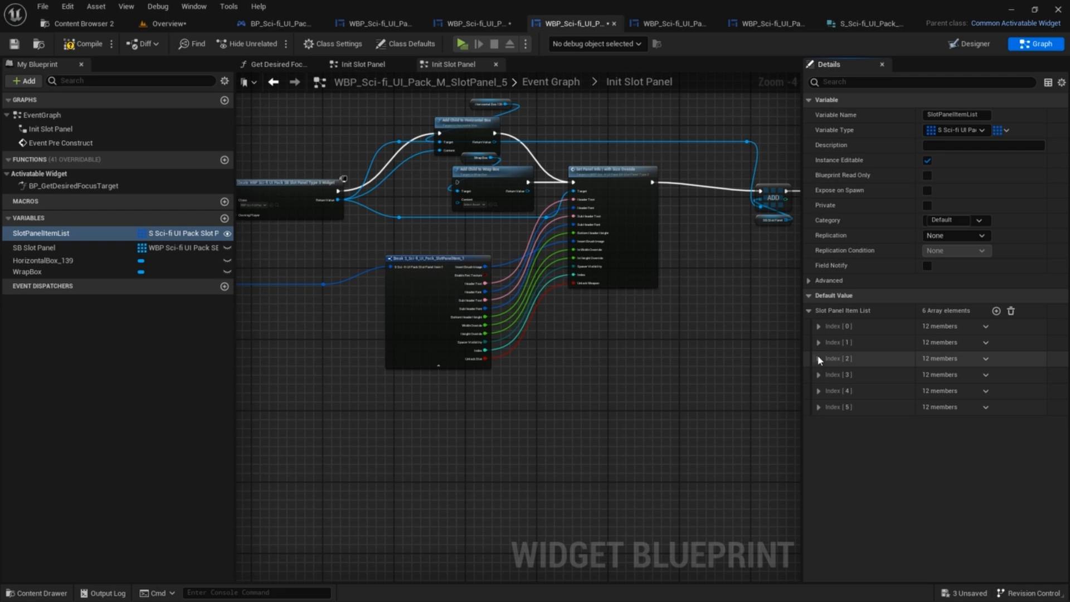
- Set Spacer Visibility to Visible for Index 2 of SlotPanelItemList
left_click(819, 359)
left_click(958, 509)
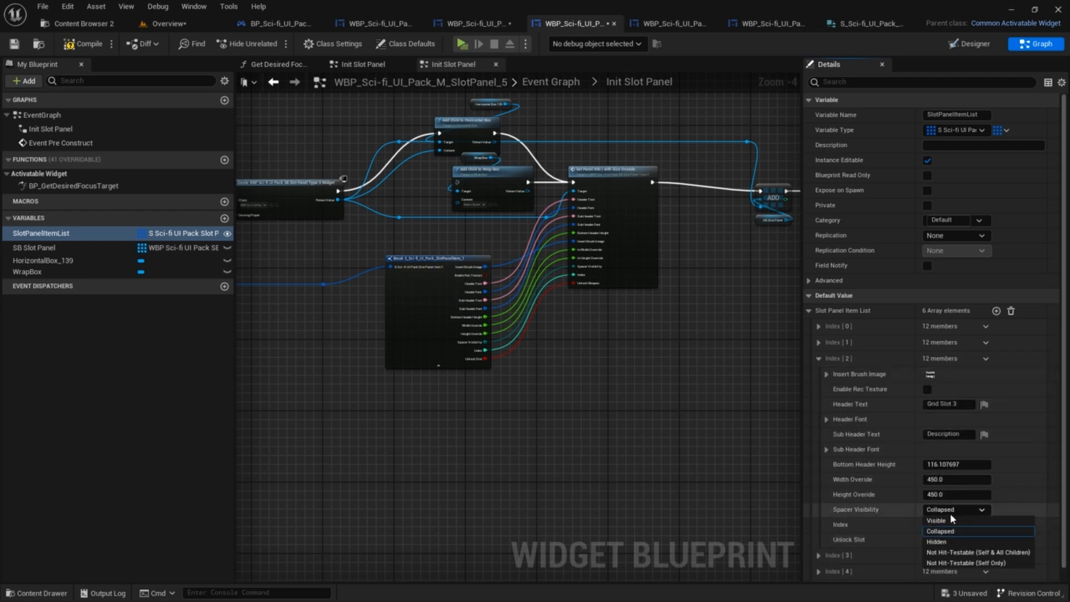
left_click(951, 513)
left_click(948, 509)
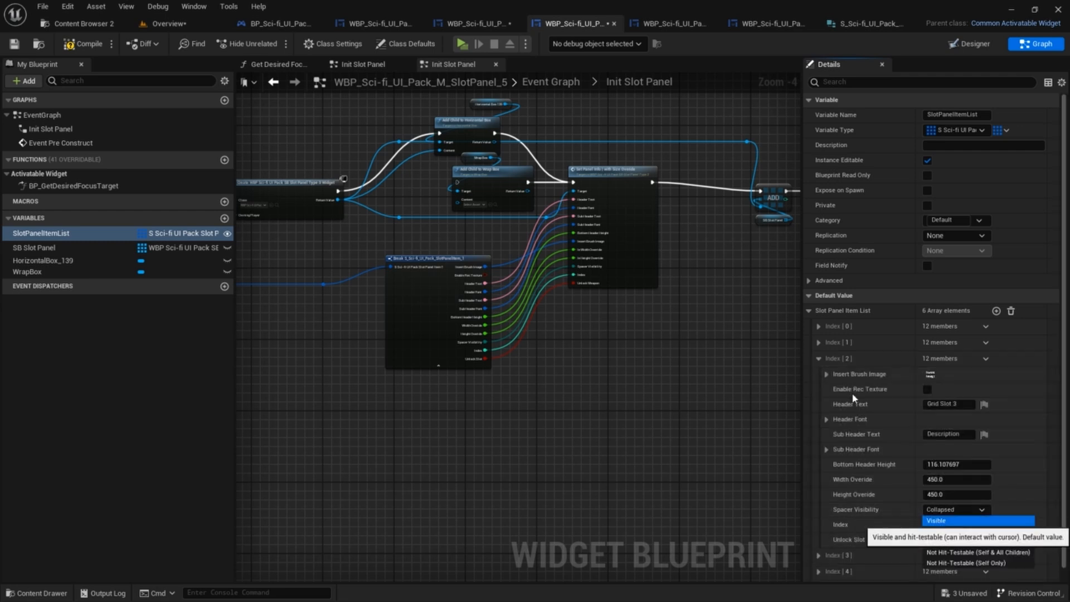
left_click(819, 363)
left_click(819, 359)
- Set Spacer Visibility to Visible for Index 3 of SlotPanelItemList
left_click(819, 375)
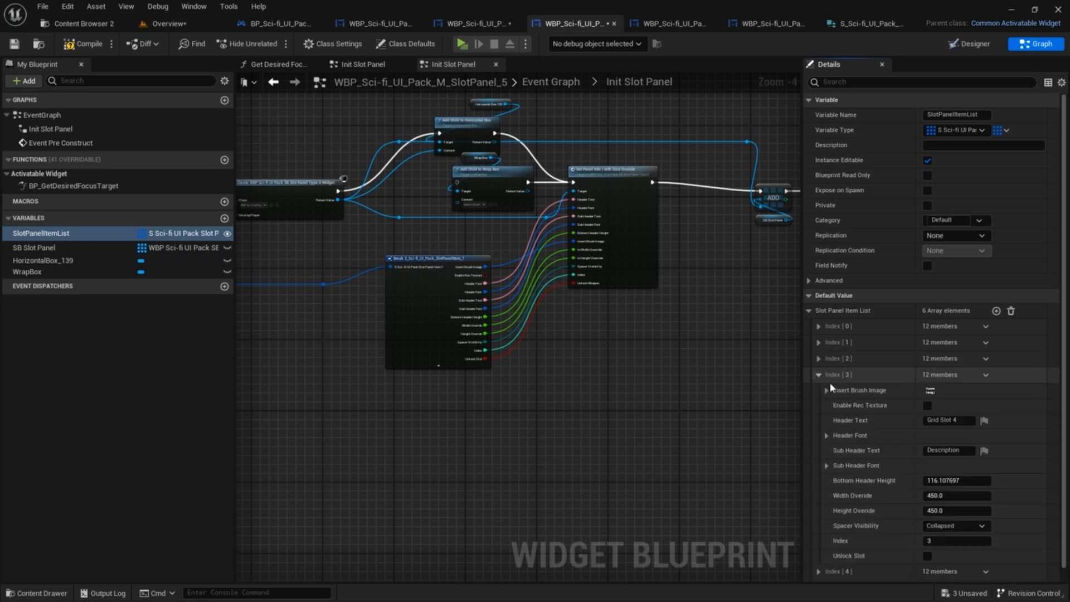
left_click(968, 526)
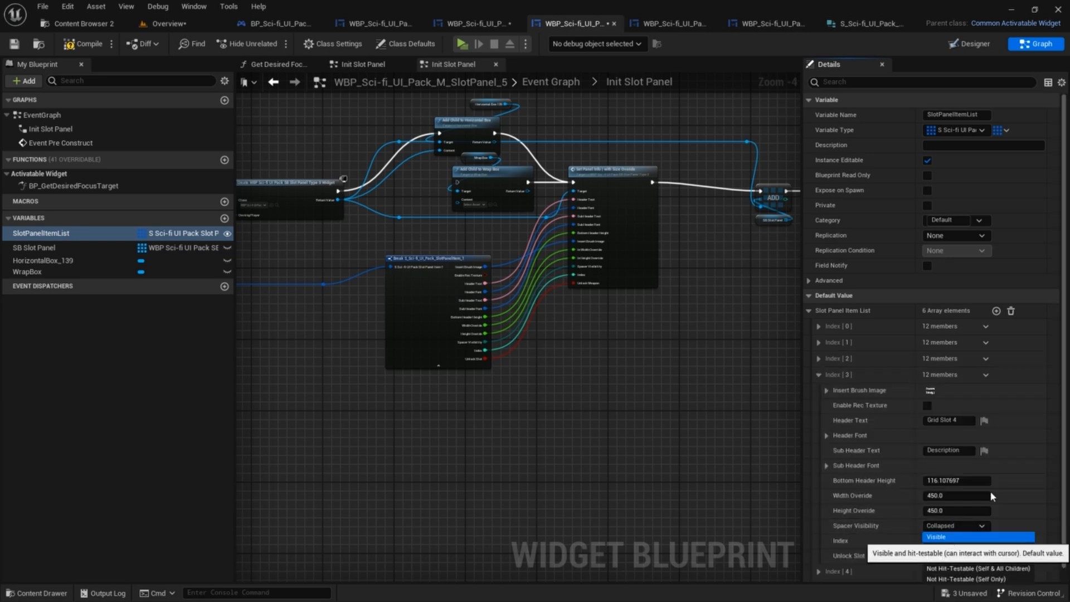
left_click(819, 375)
left_click(818, 375)
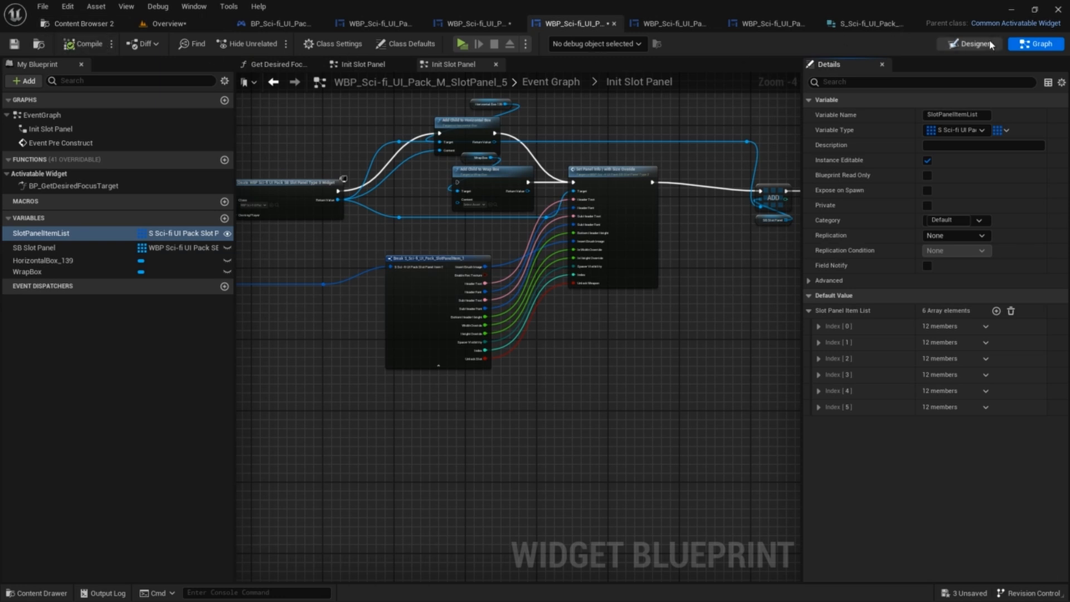
- Preview the evenly spaced grid slots in the M_SlotPanel_5 designer and save the widget
left_click(961, 41)
scroll(710, 227, "down", 4)
right_click_drag(710, 228, 530, 193)
scroll(523, 228, "up", 1)
right_click_drag(510, 227, 490, 218)
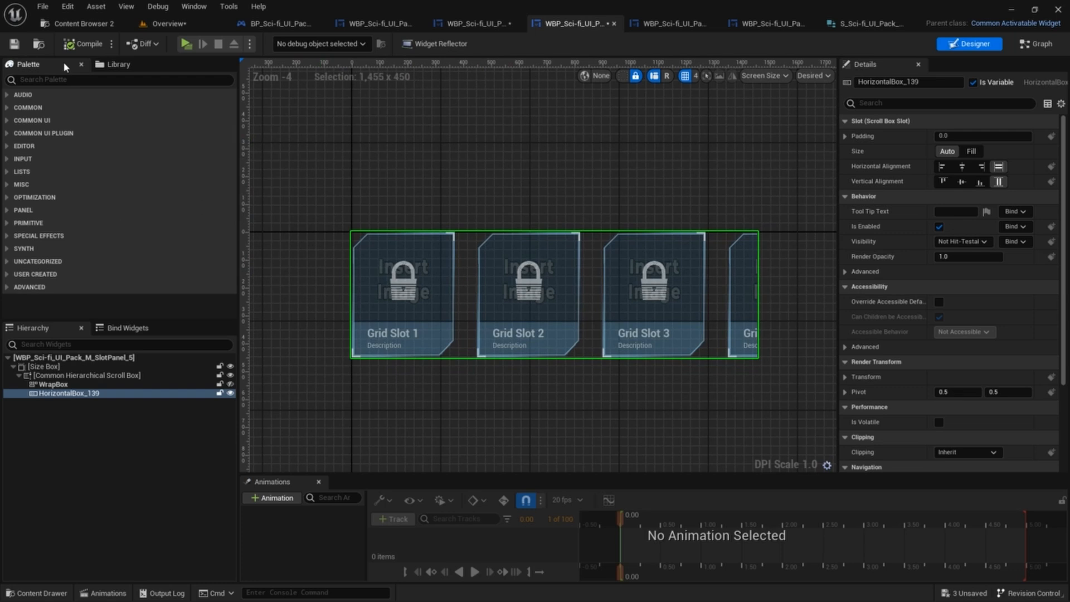
left_click(13, 44)
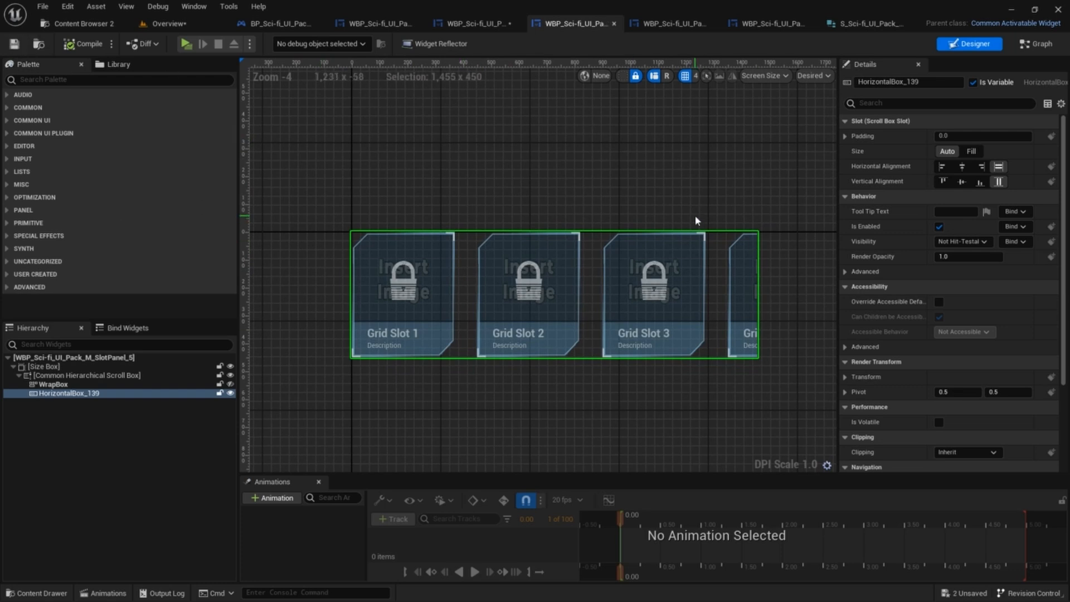
- Set the Spacer's X size to 200 in WBP_Sci-fi_UI_Pack_SB_SlotPanel_Type_3
left_click(680, 24)
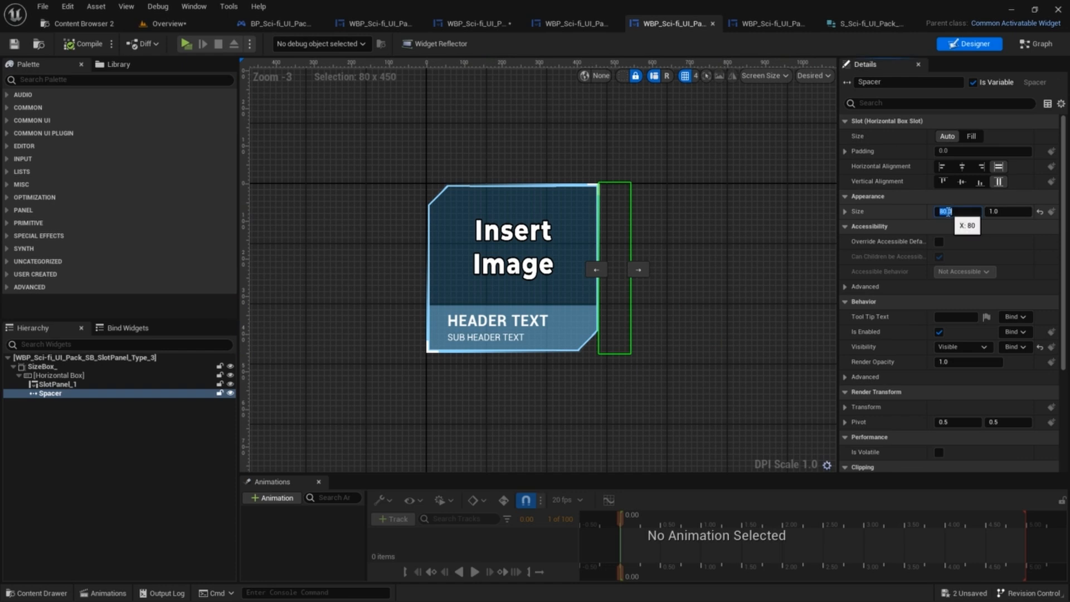
left_click(948, 212)
type("200")
key("Return")
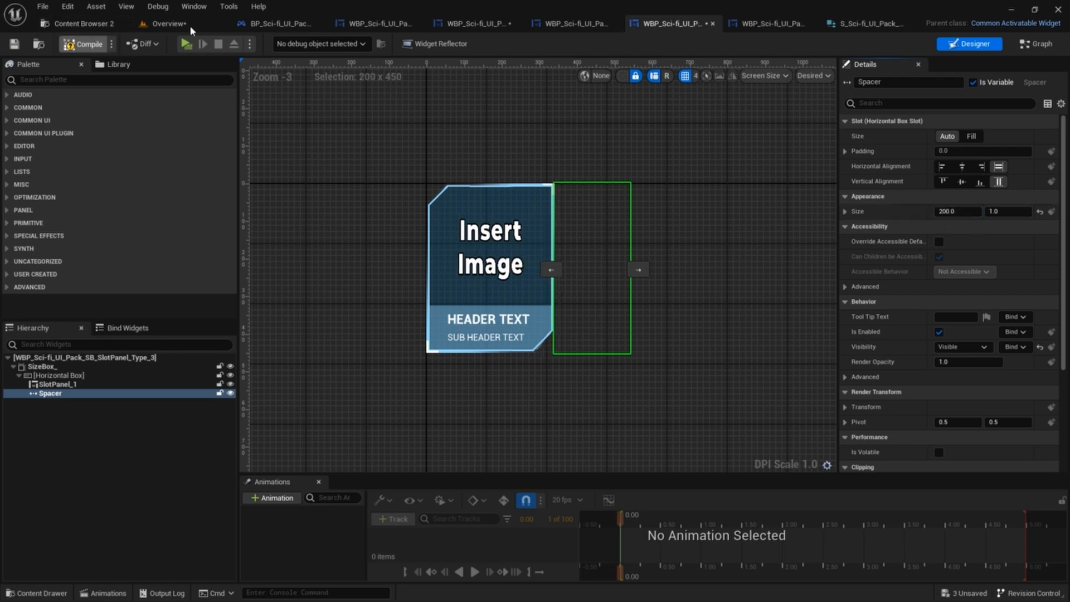
- Check the grid slot spacing in the M_SlotPanel_5 designer preview and save all modified assets
left_click(571, 24)
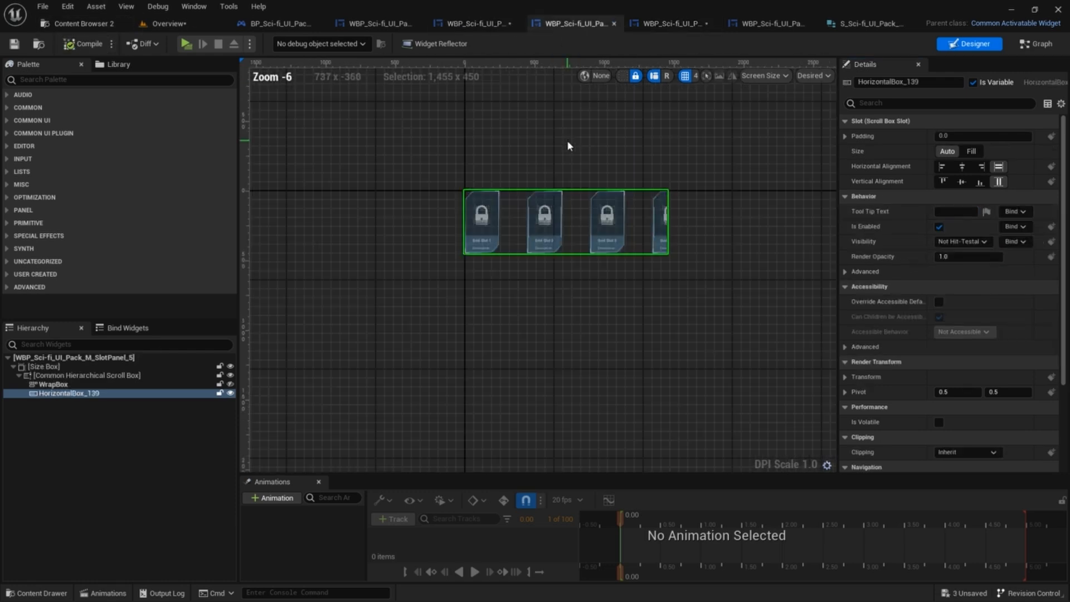
right_click_drag(567, 141, 570, 171)
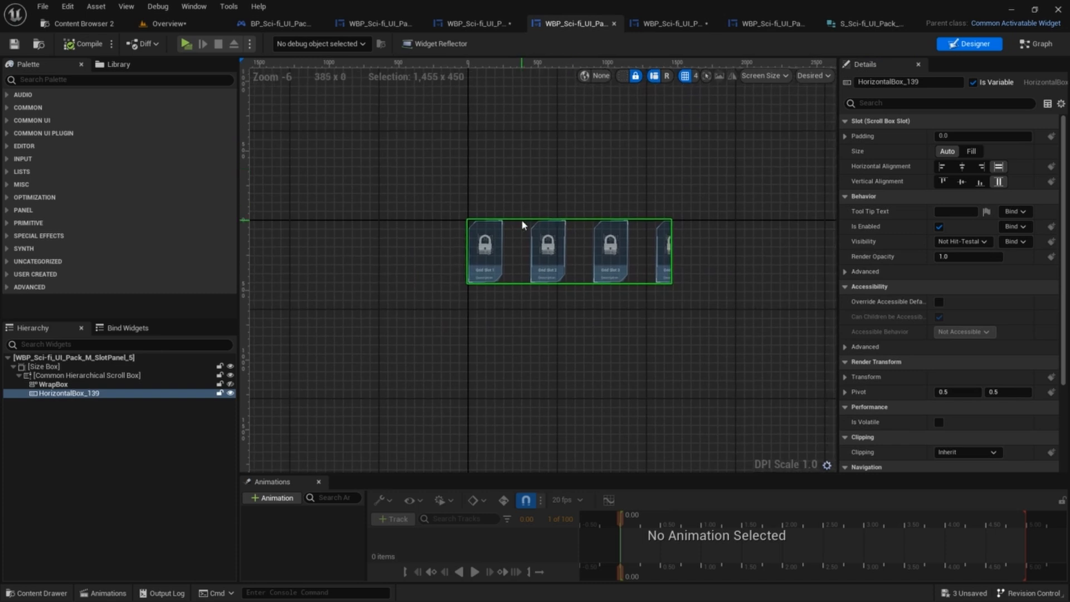
scroll(523, 225, "up", 2)
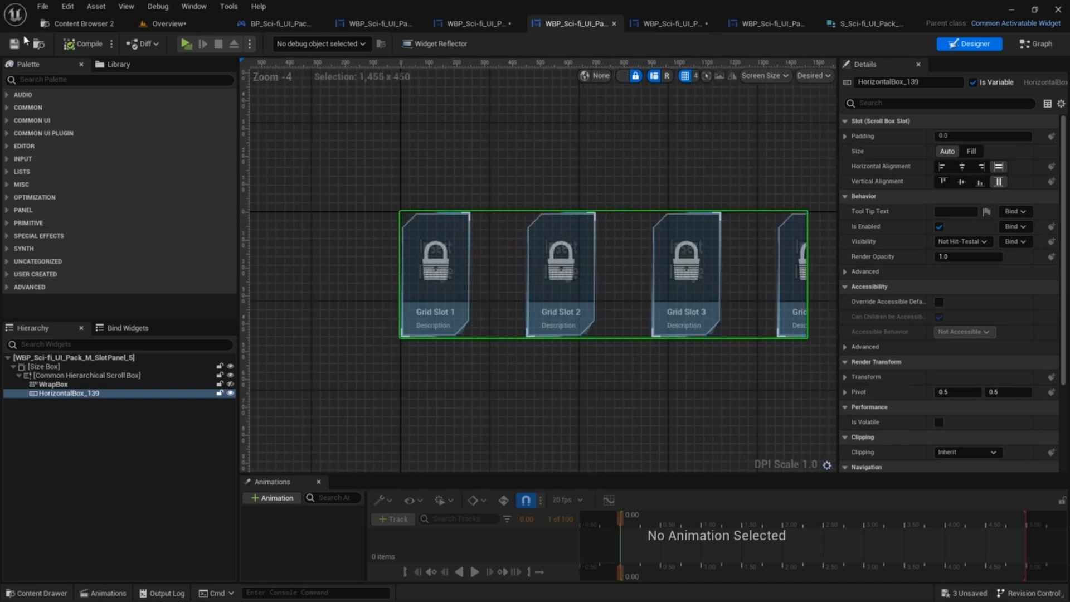
key("ctrl+shift+s")
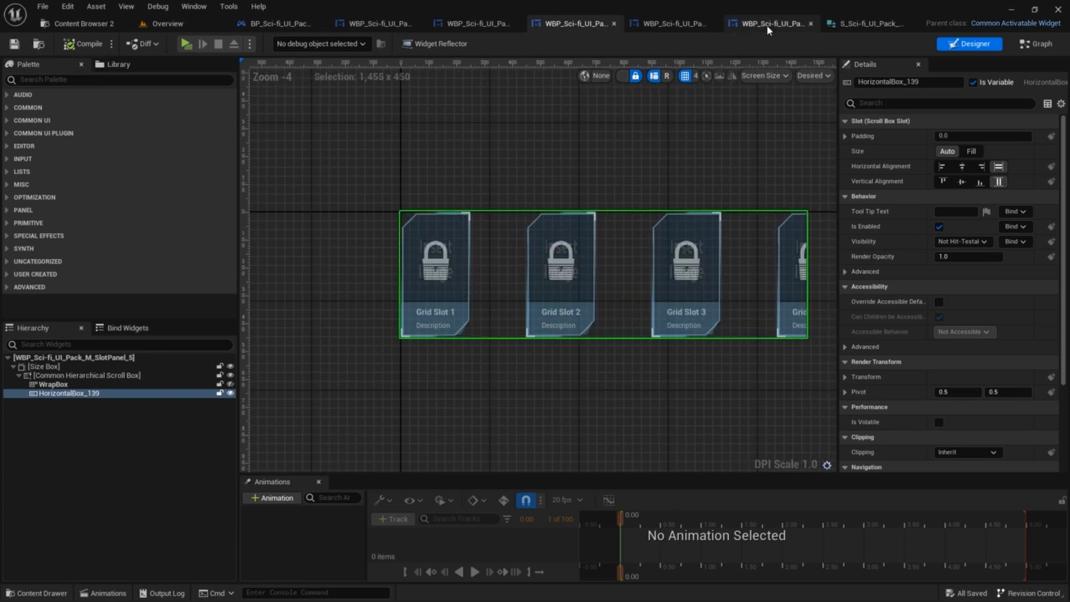
- Try an X size of 10 on the Type_3 widget's Spacer, then set it to 80 and compile
left_click(673, 25)
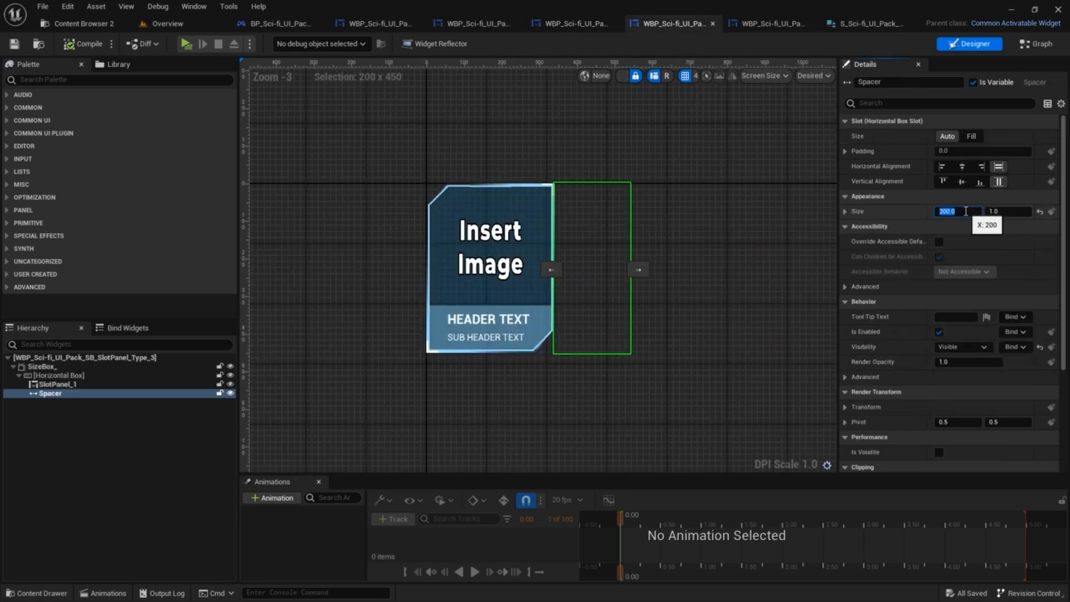
type("10")
key("Return")
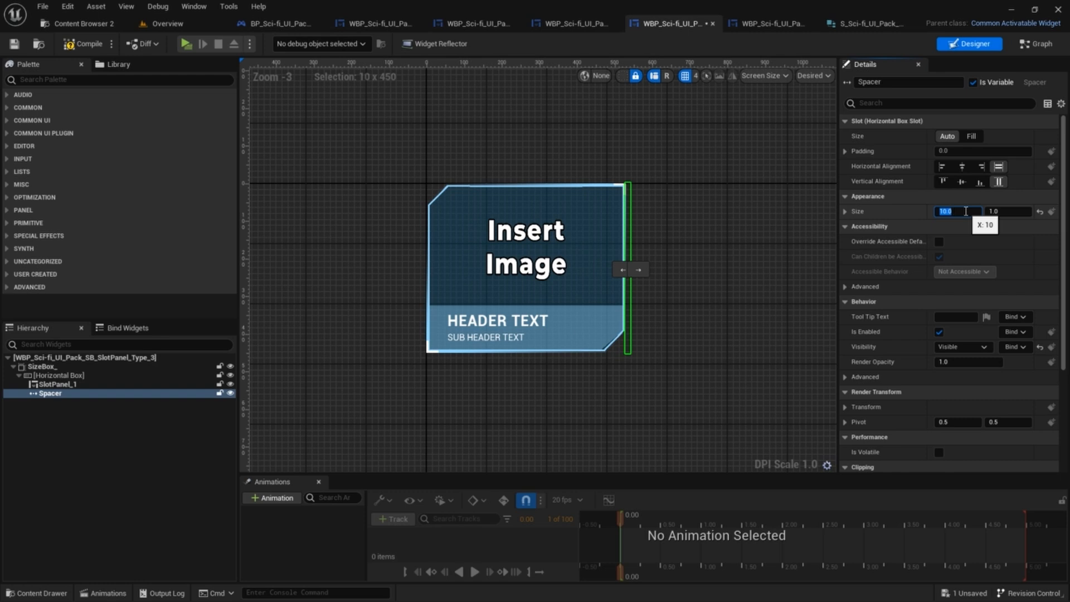
type("80")
key("Return")
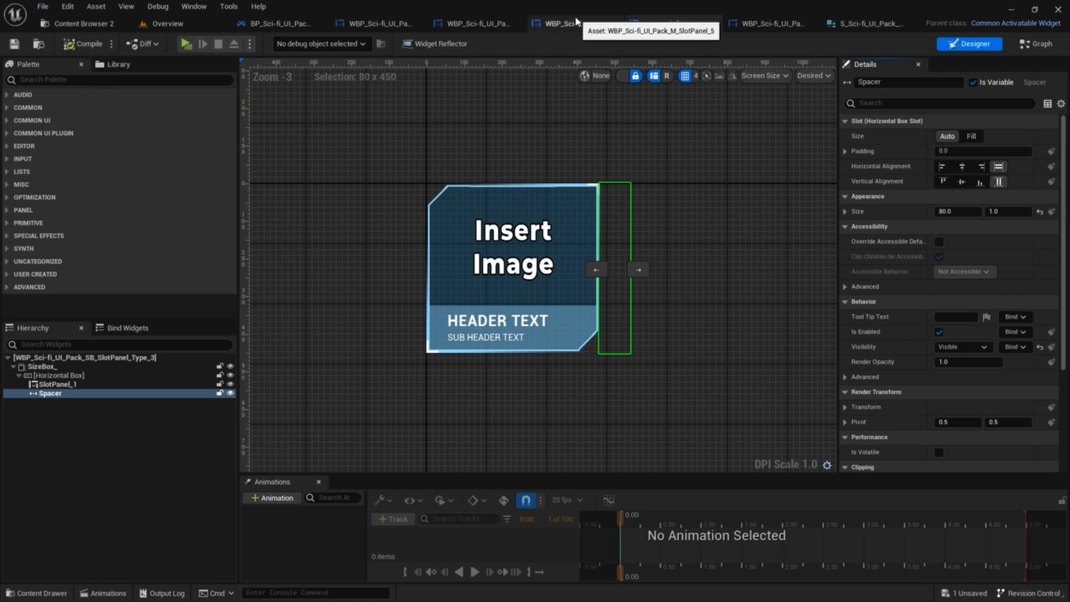
- Return to M_SlotPanel_5 and examine the gaps between its grid slots in the designer preview
left_click(549, 25)
scroll(681, 189, "down", 3)
right_click_drag(680, 190, 629, 186)
scroll(588, 242, "up", 4)
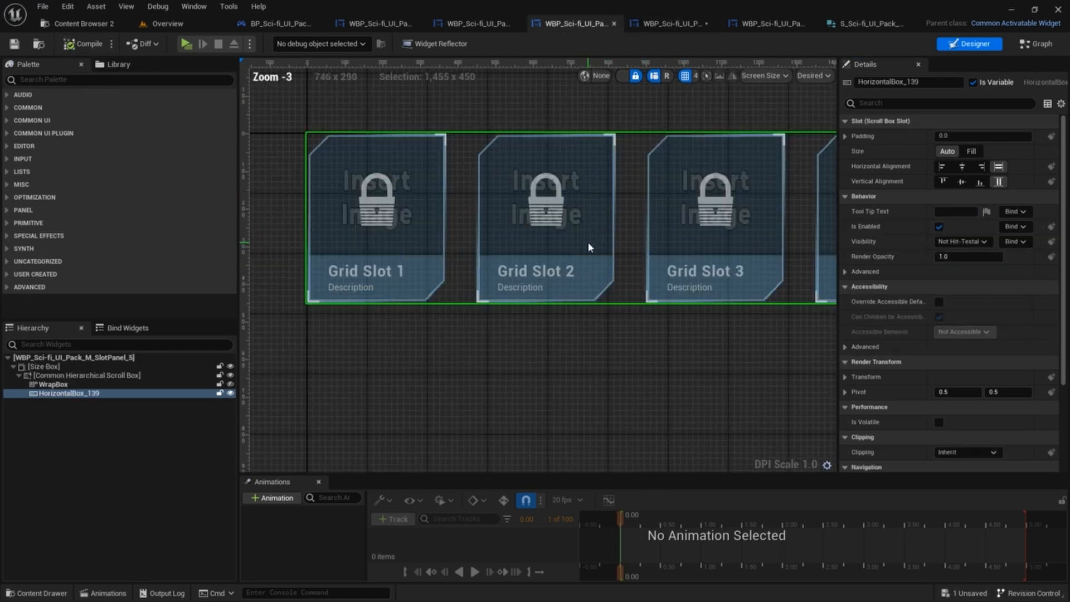
- Delete HorizontalBox_139 from the M_SlotPanel_5 hierarchy and select the WrapBox
scroll(576, 270, "down", 3)
right_click_drag(519, 252, 523, 251)
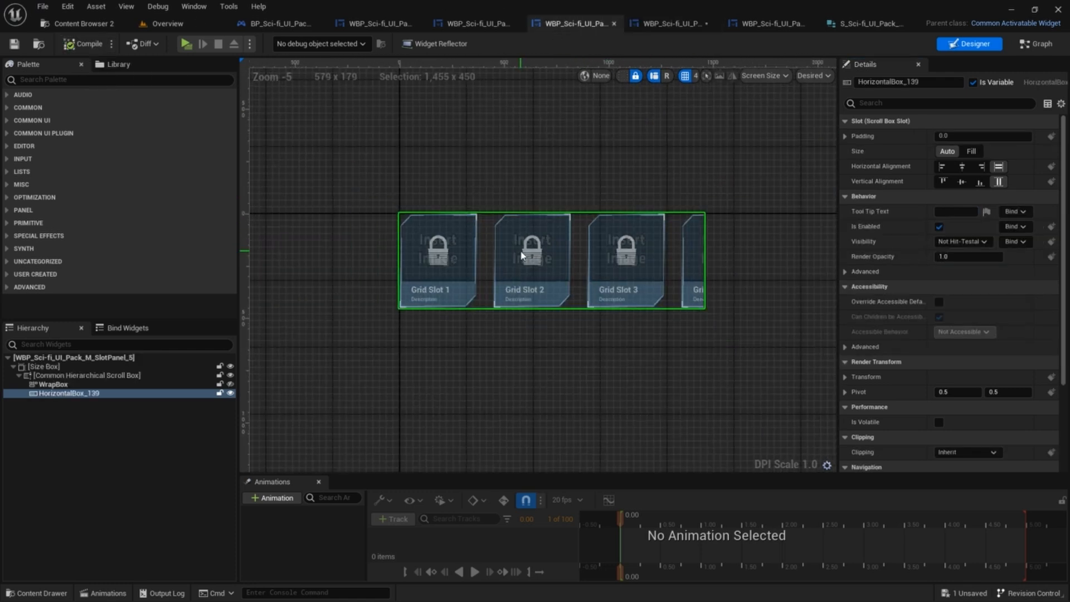
left_click(17, 393)
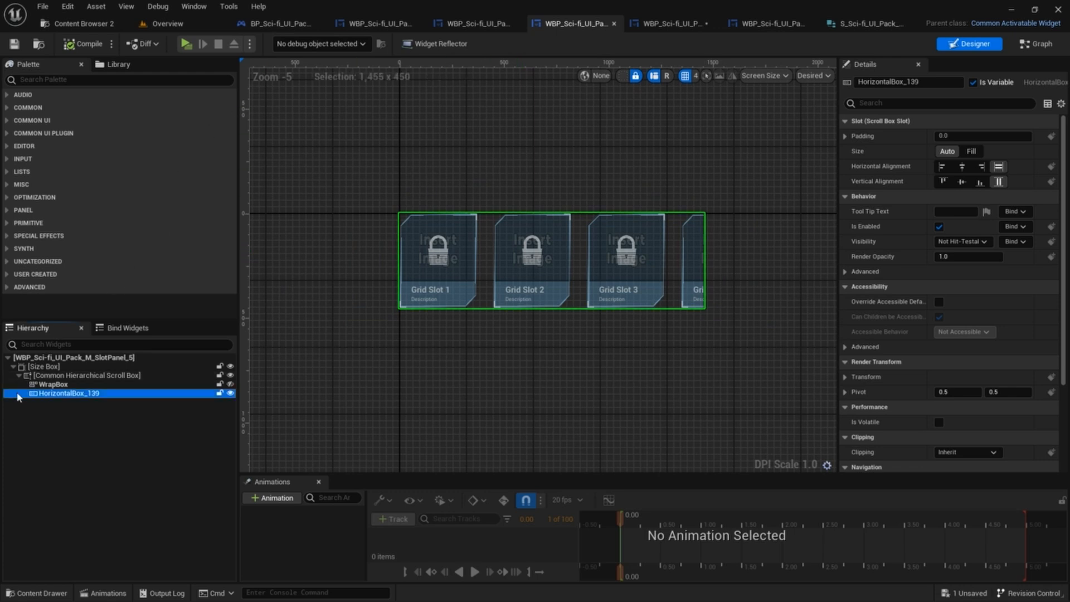
key("Delete")
left_click(52, 384)
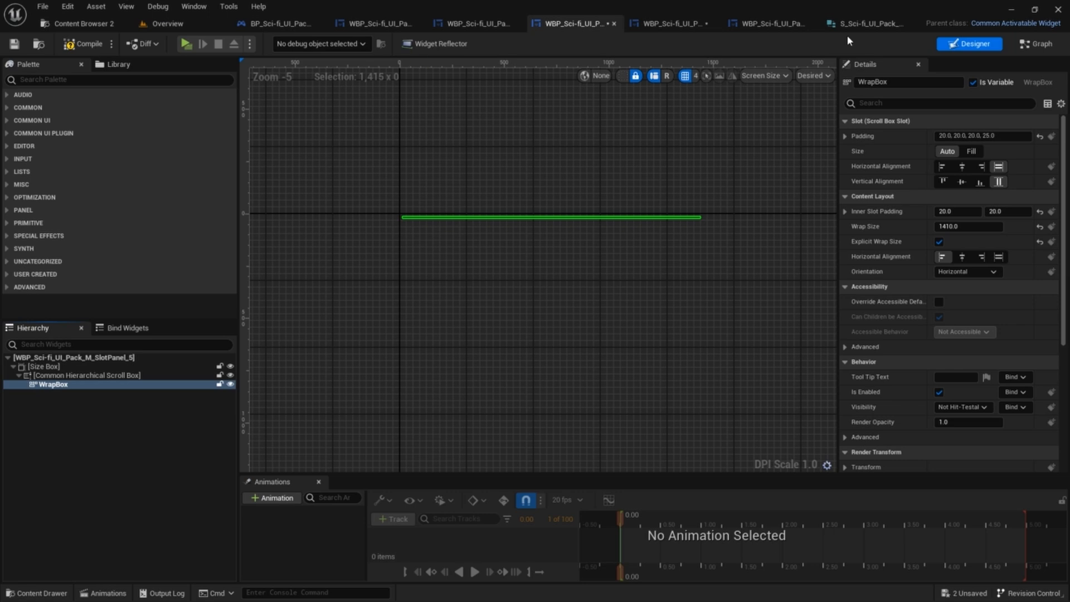
- Delete the Horizontal Box 139 reference and its Add Child to Horizontal Box node from the Init Slot Panel graph
left_click(1035, 45)
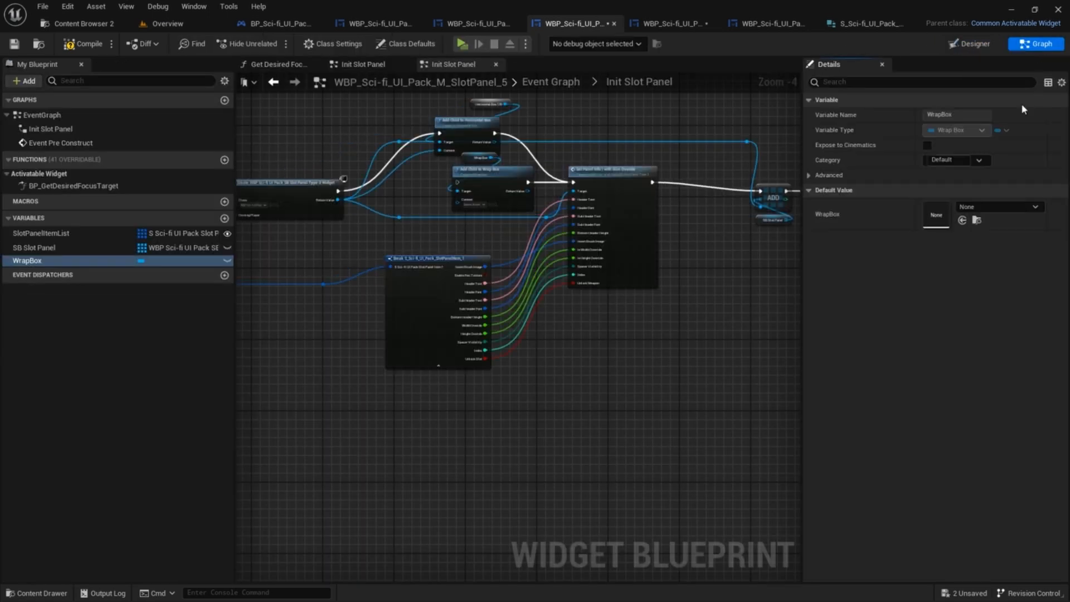
scroll(749, 190, "up", 2)
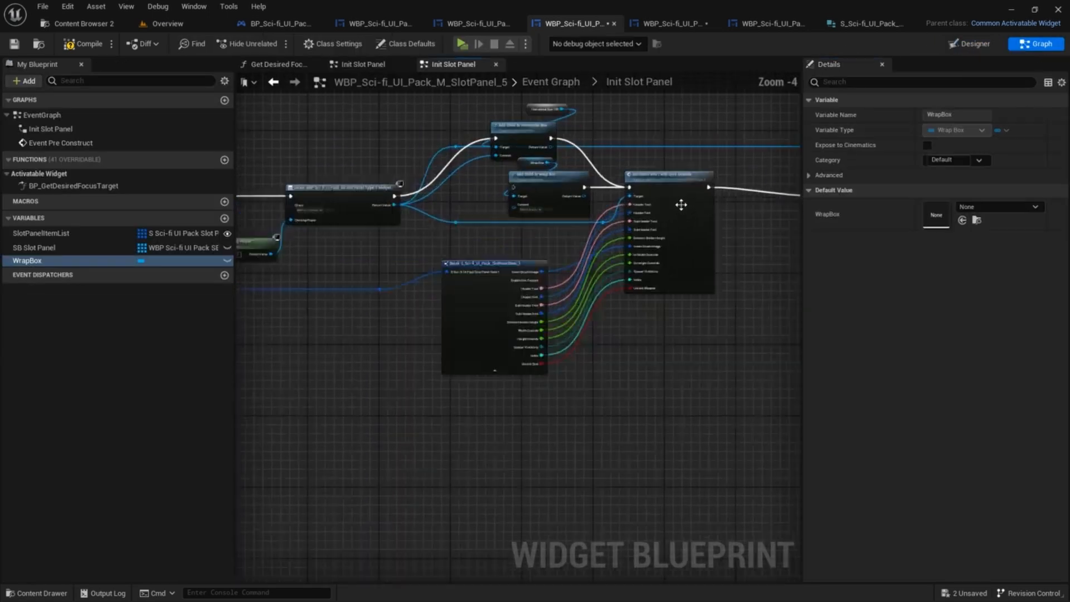
scroll(681, 205, "down", 2)
scroll(556, 199, "up", 3)
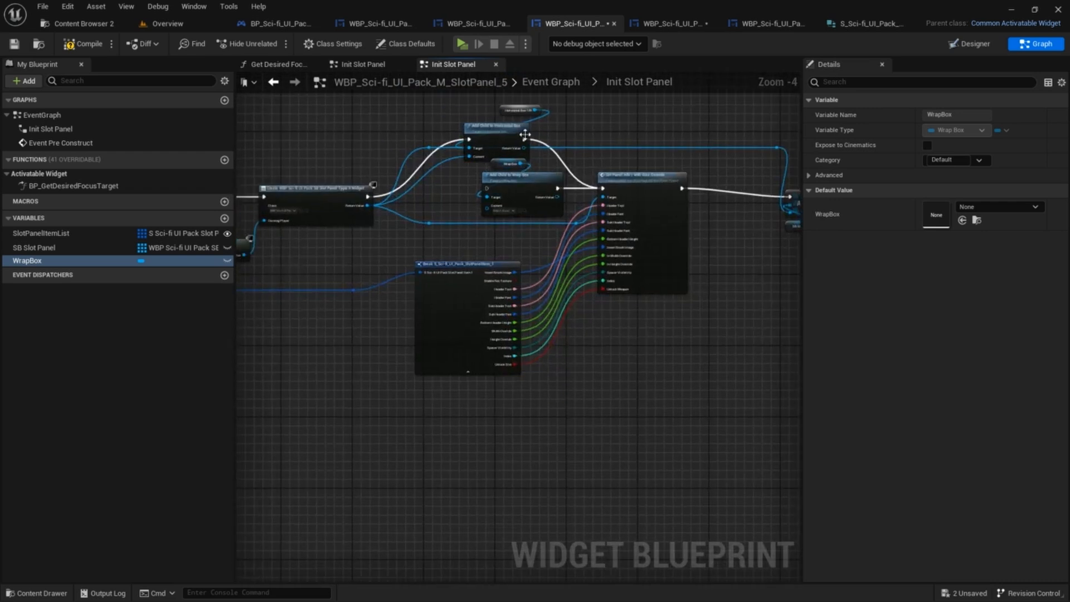
left_click_drag(471, 116, 562, 229)
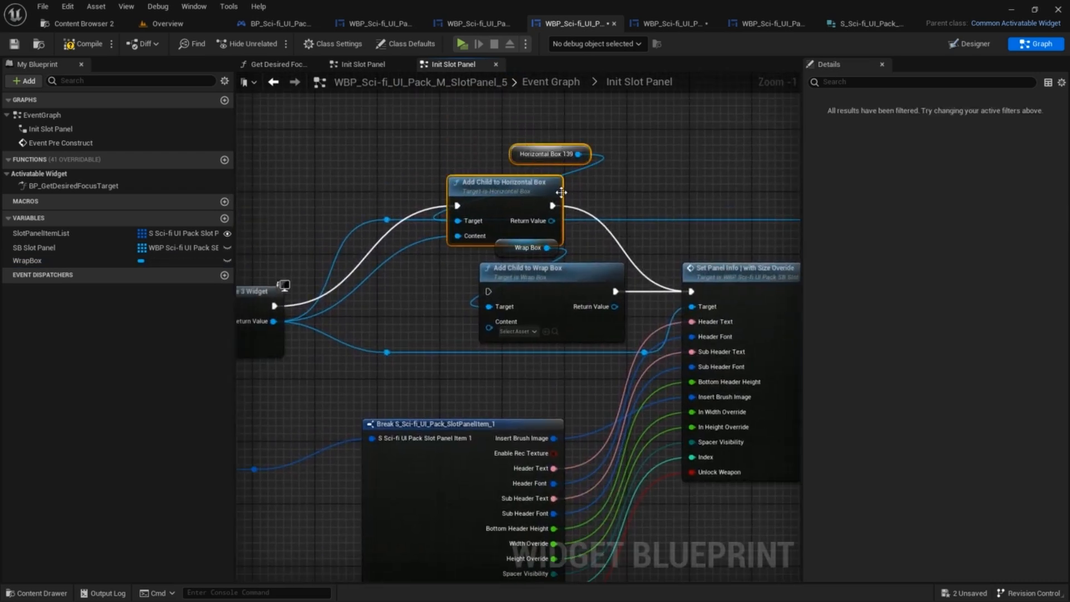
key("Delete")
- Wire the Type 3 widget node's execution output and Return Value into Add Child to Wrap Box, and check the designer preview
left_click_drag(273, 306, 489, 292)
left_click_drag(490, 329, 272, 322)
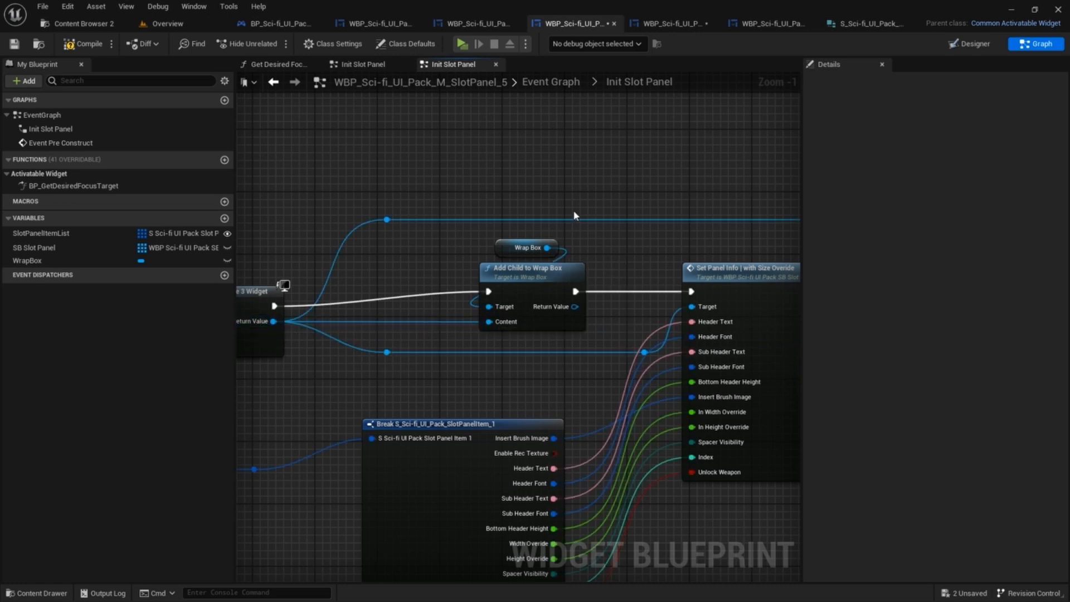
left_click(970, 44)
scroll(438, 157, "down", 2)
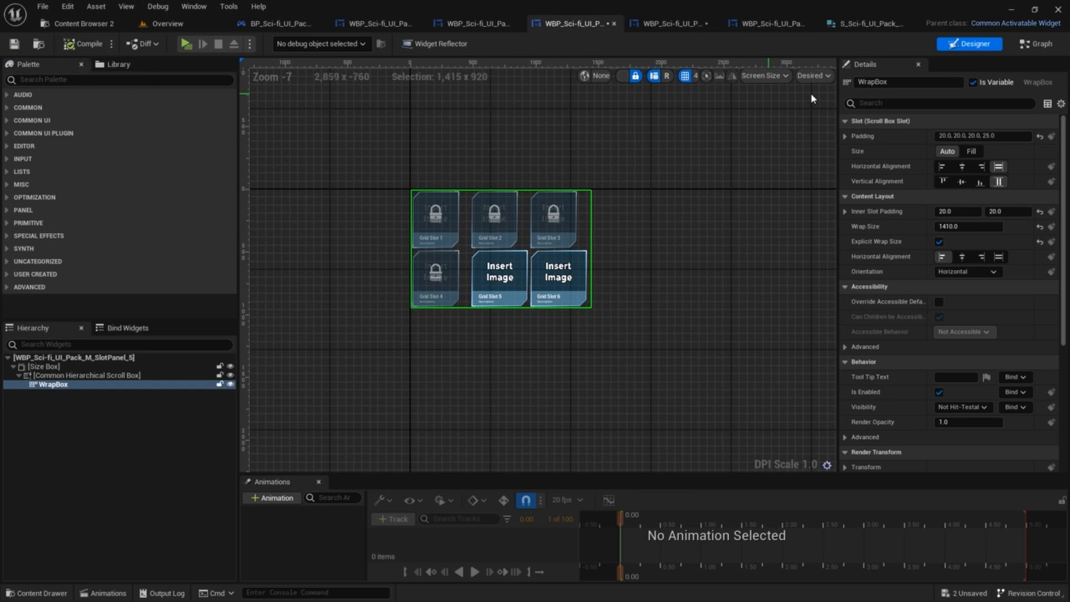
- Set Spacer Visibility to Collapsed for Index [0] of the SlotPanelItemList variable's default values
left_click(1035, 43)
left_click(179, 233)
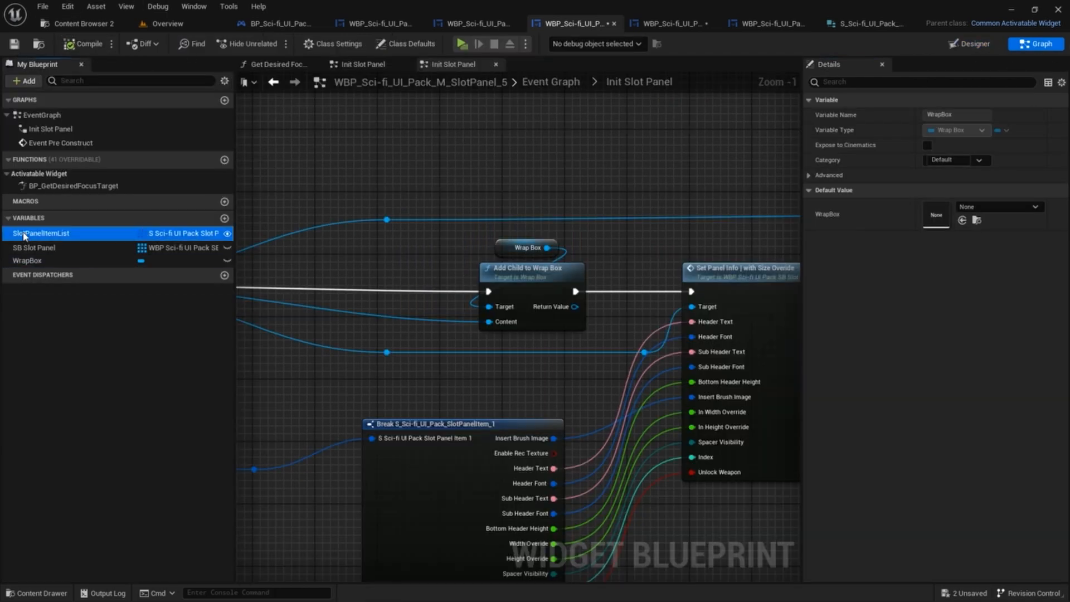
left_click(819, 326)
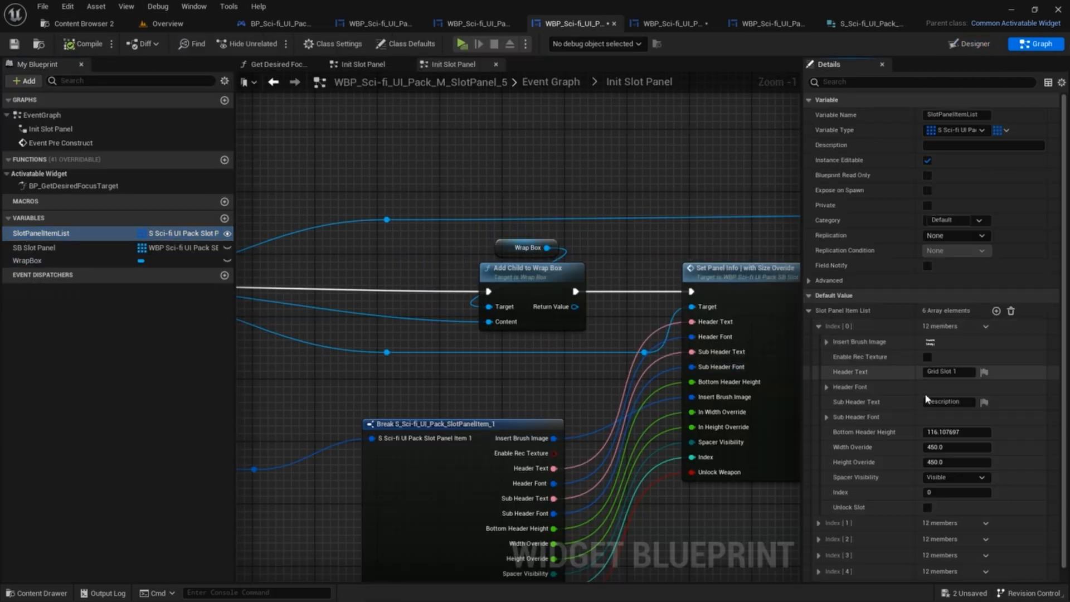
left_click(956, 477)
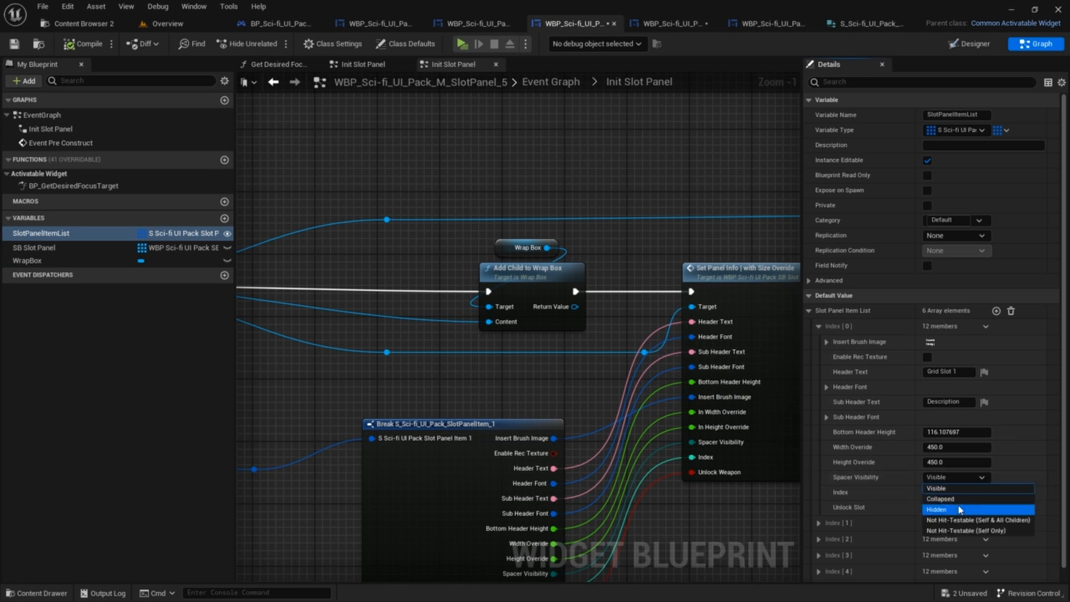
left_click(818, 329)
left_click(818, 326)
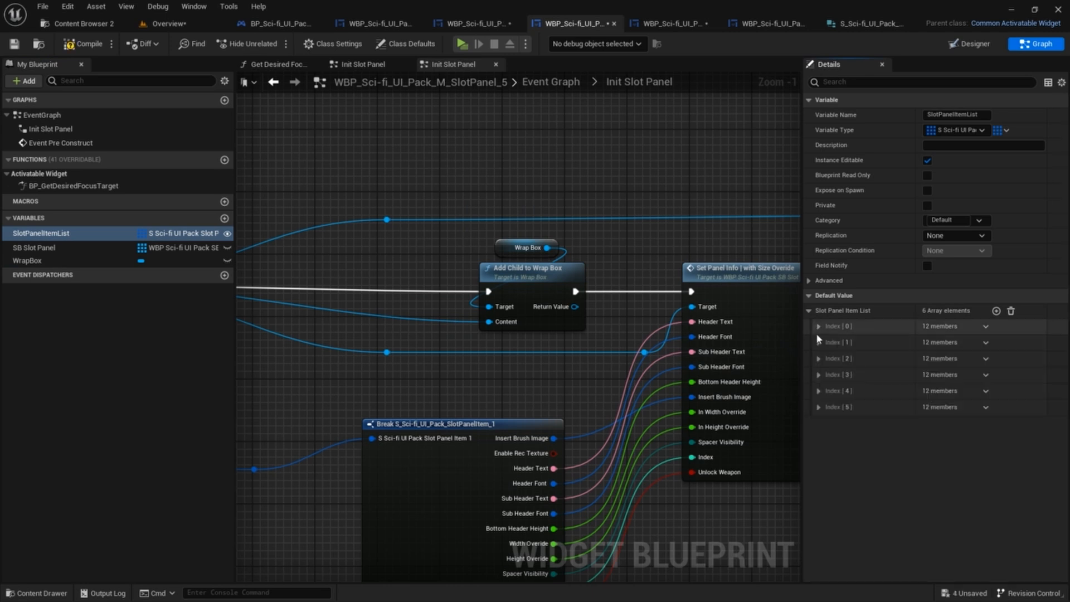
- Set Spacer Visibility to Collapsed for Index [1] and Index [2] of SlotPanelItemList
left_click(818, 343)
left_click(968, 493)
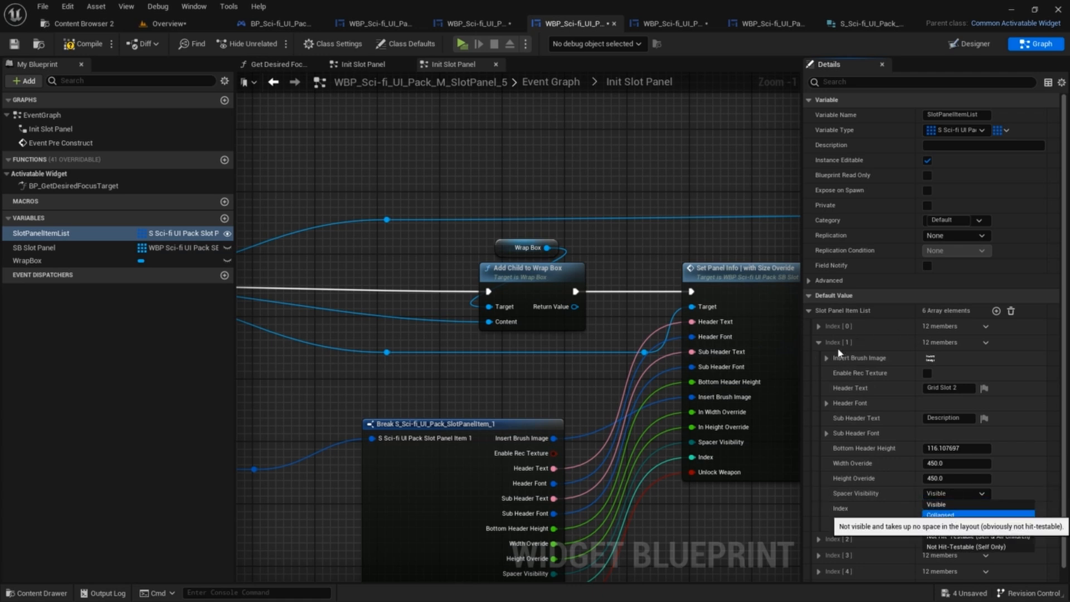
left_click(819, 343)
left_click(819, 342)
left_click(819, 359)
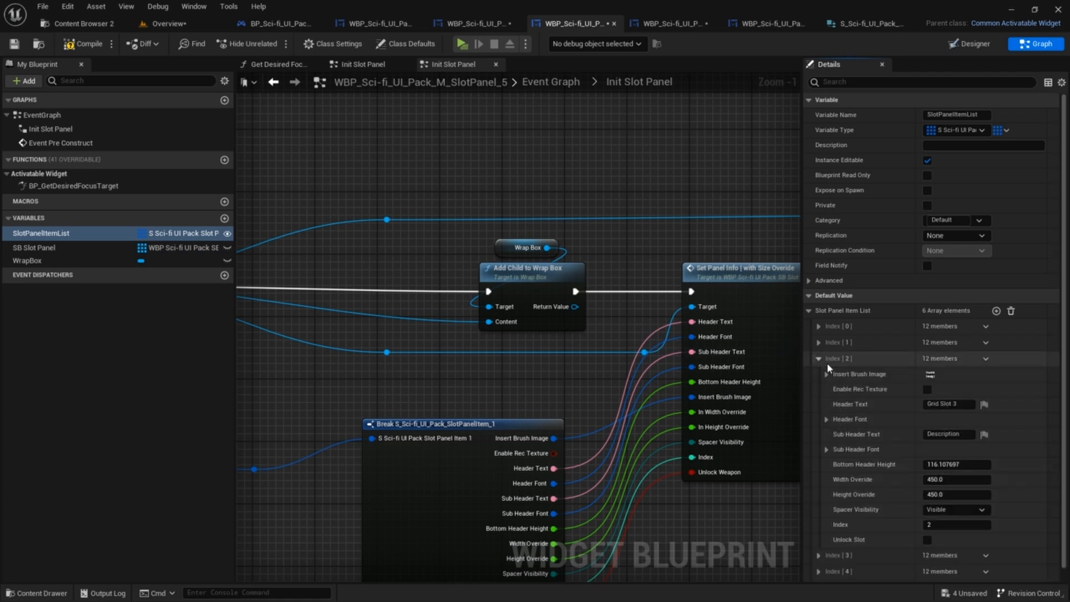
left_click(948, 509)
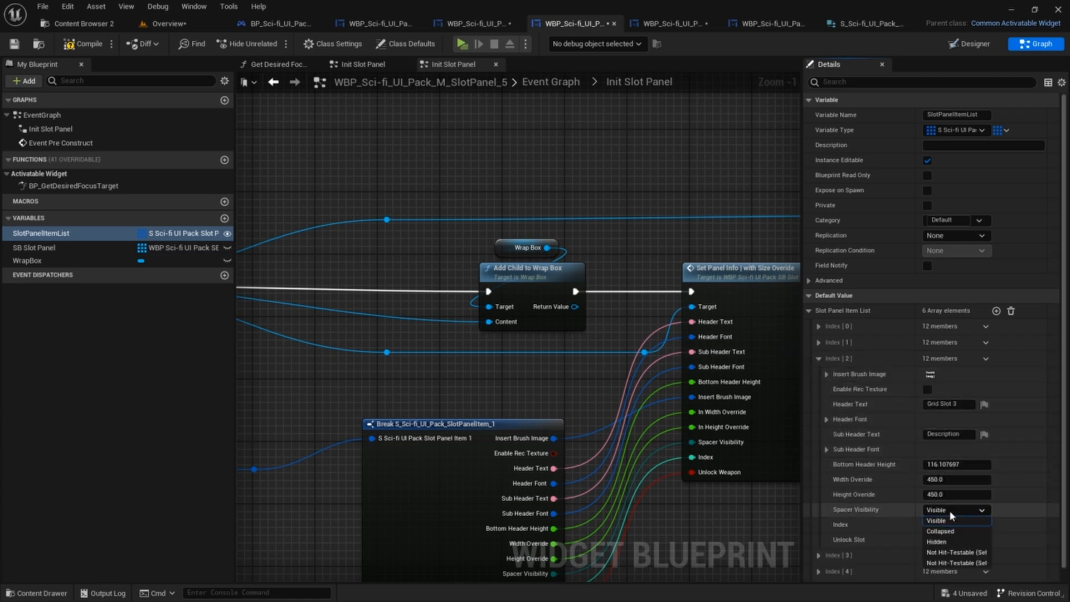
left_click(819, 359)
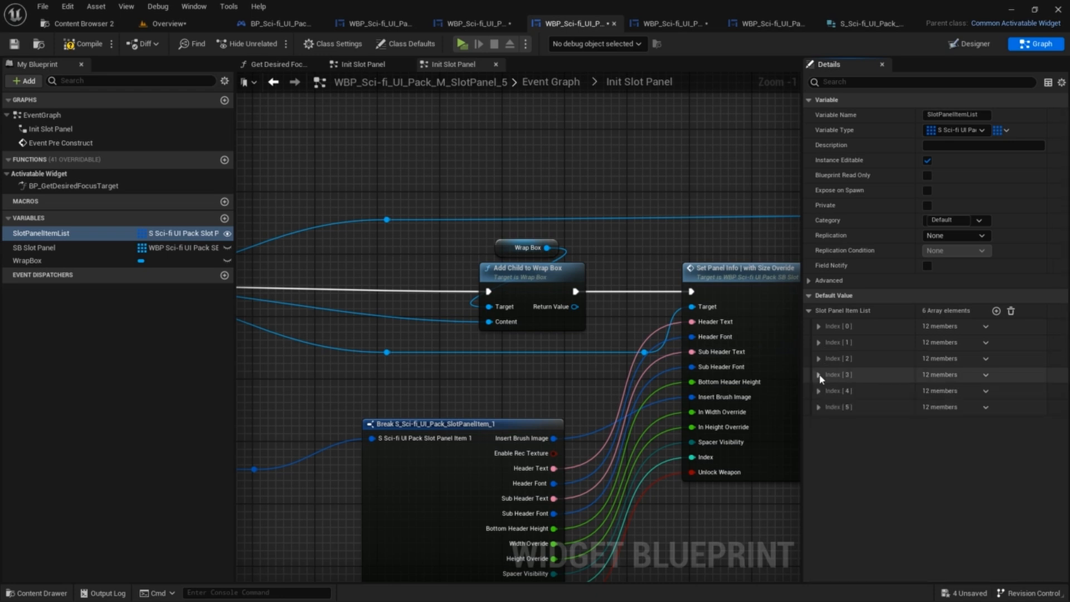
- Set Spacer Visibility to Collapsed for Index [3] of SlotPanelItemList, check Index [4], and save the widget
left_click(819, 375)
left_click(950, 526)
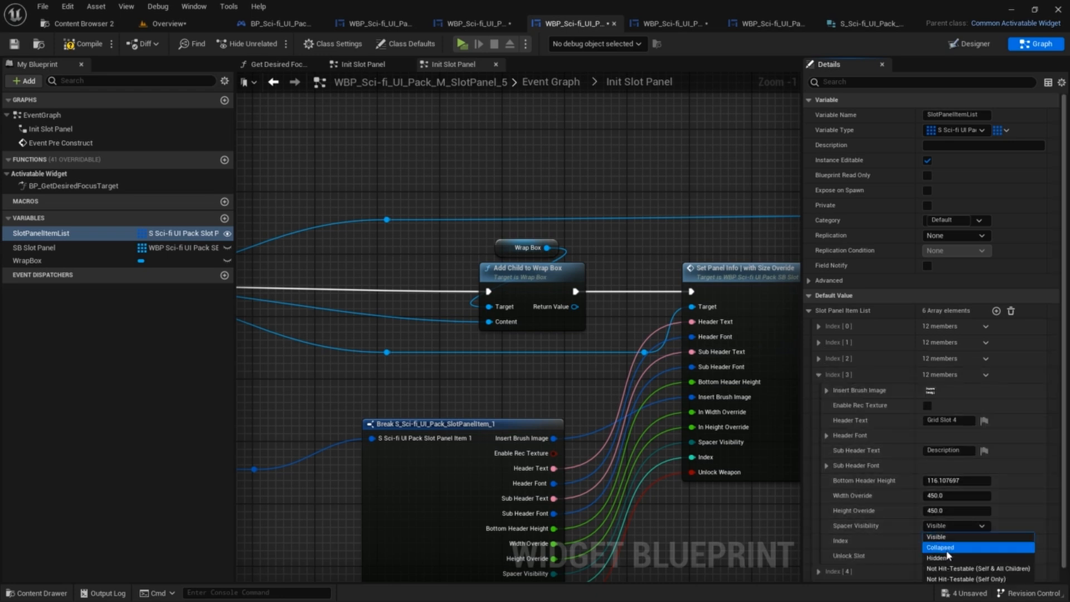
left_click(819, 377)
left_click(819, 374)
left_click(820, 391)
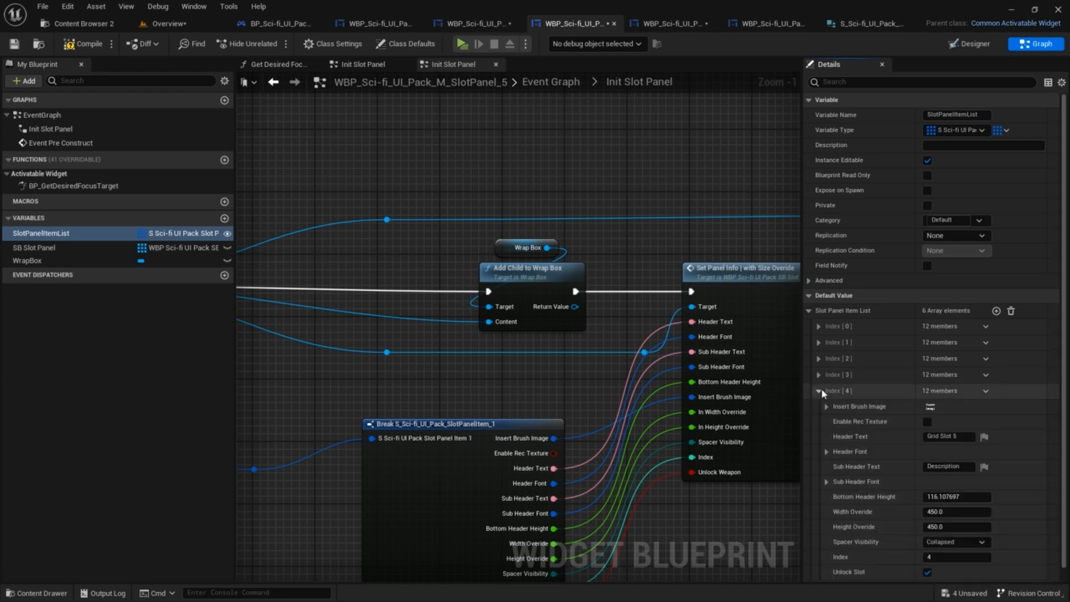
left_click(819, 391)
key("ctrl+s")
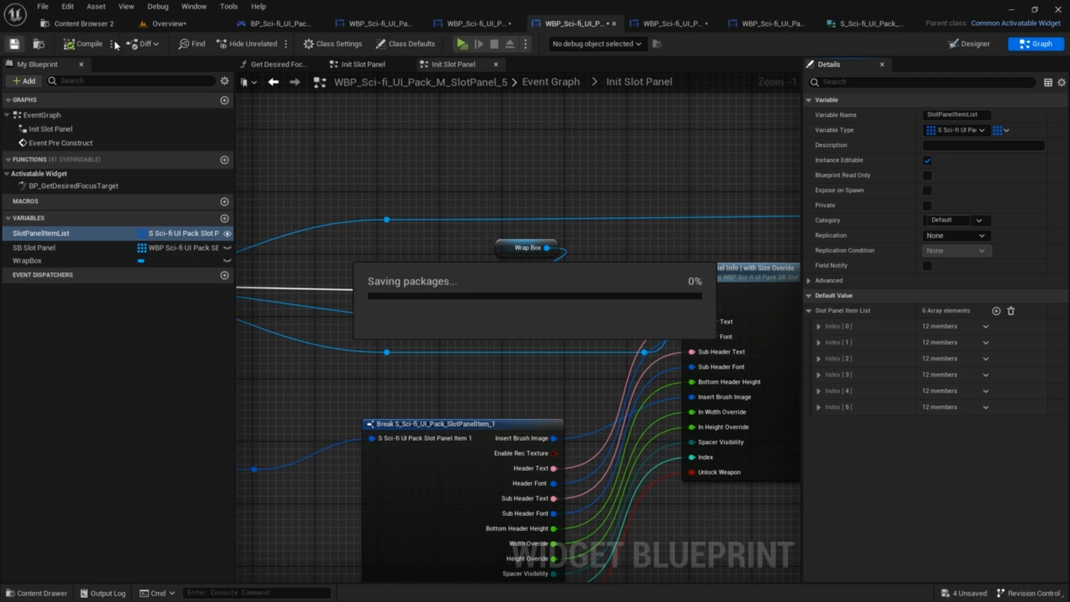
- Examine the spacing between the wrapped grid slots in the M_SlotPanel_5 designer preview
left_click(974, 44)
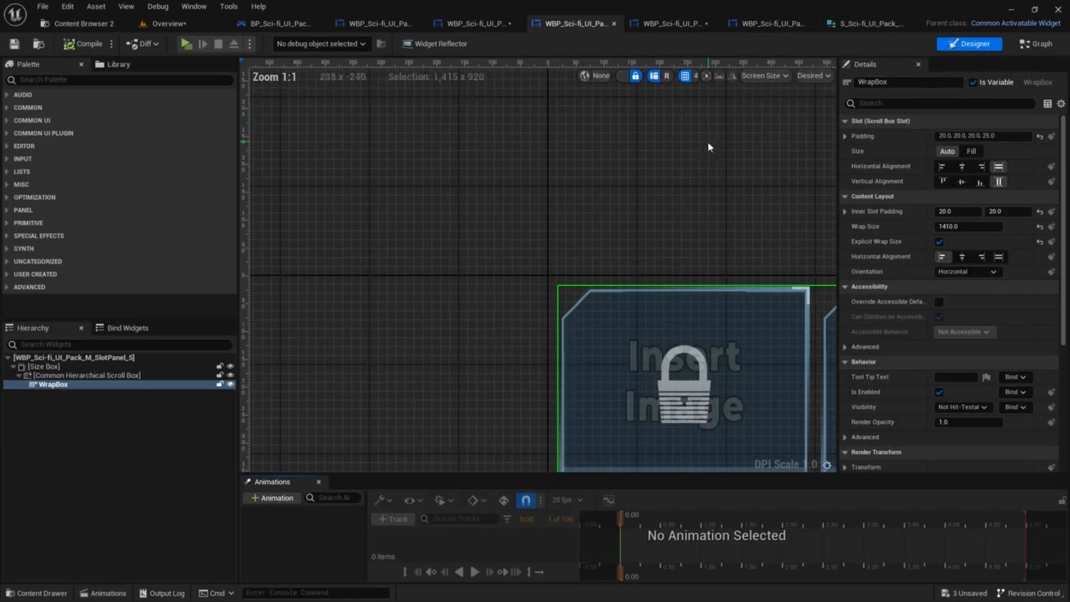
scroll(474, 173, "up", 1)
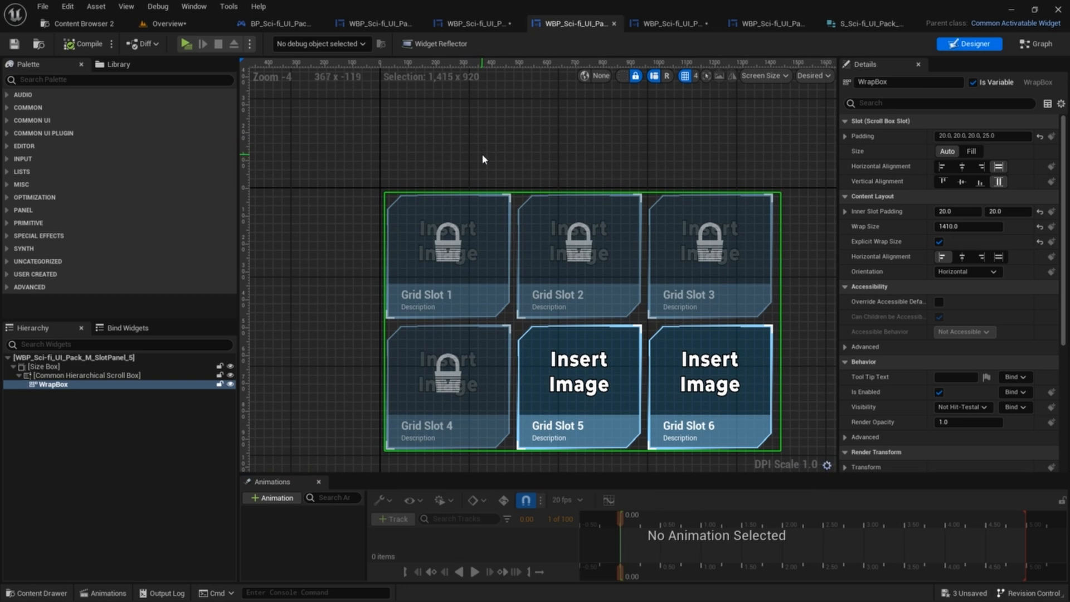
right_click_drag(483, 159, 484, 141)
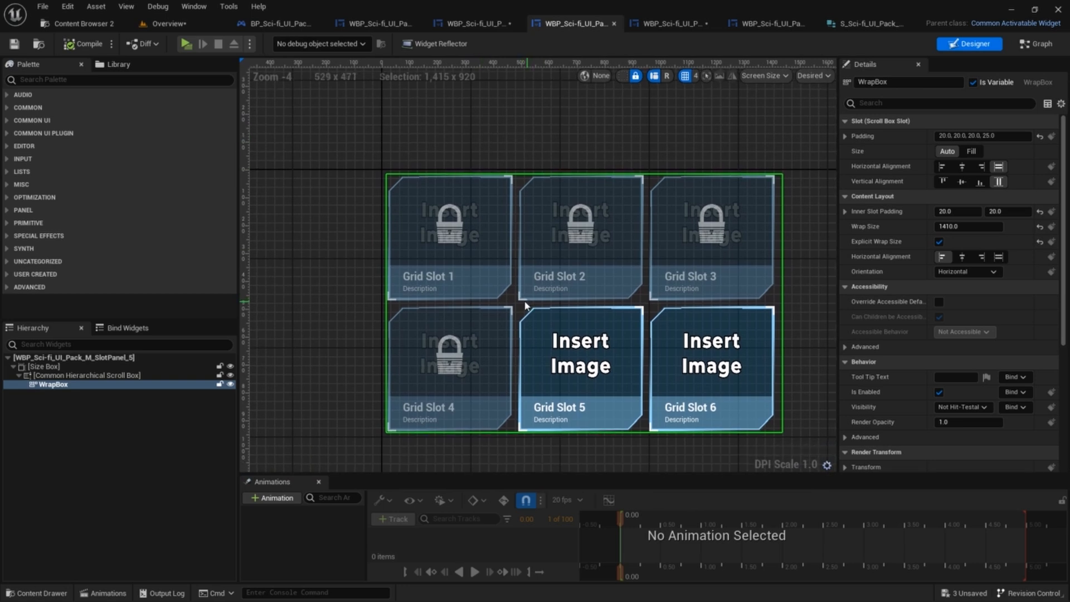
- Try an Inner Slot Padding X of 40 on the WrapBox and examine how the grid slots wrap
left_click(24, 384)
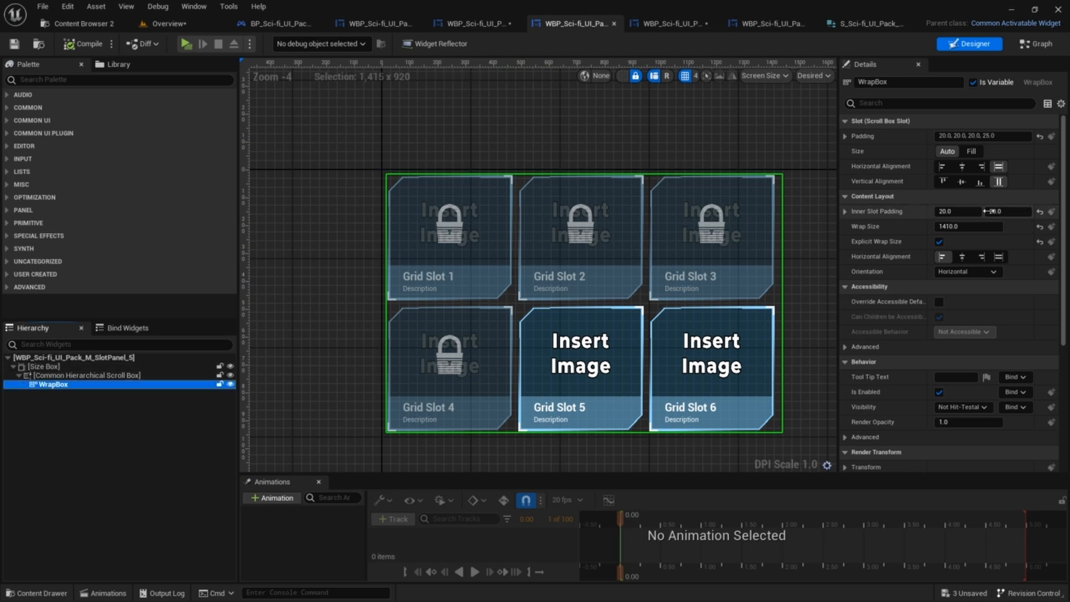
left_click(966, 211)
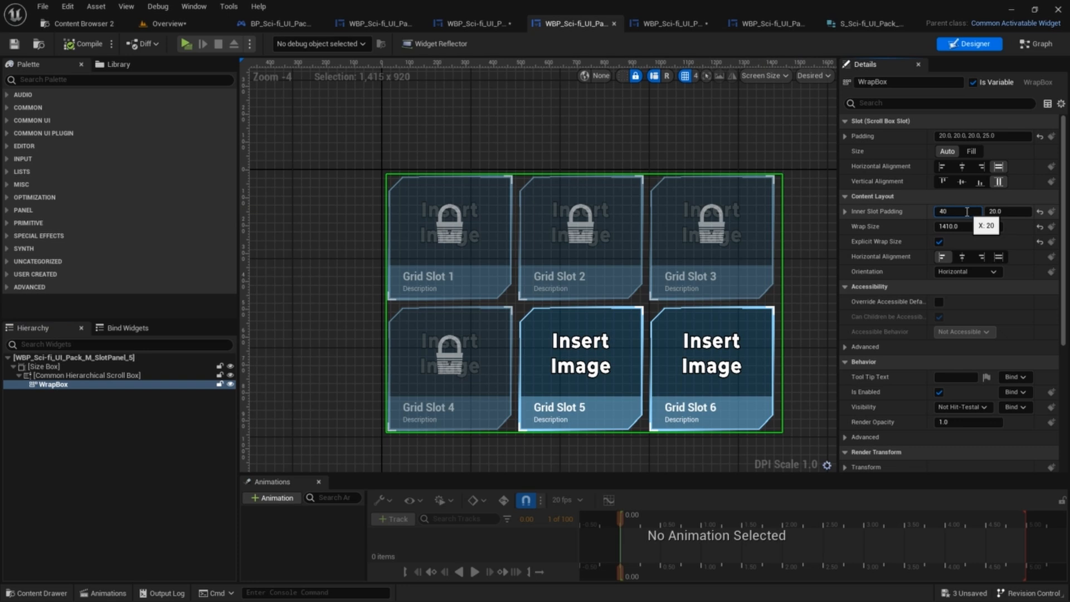
key("Return")
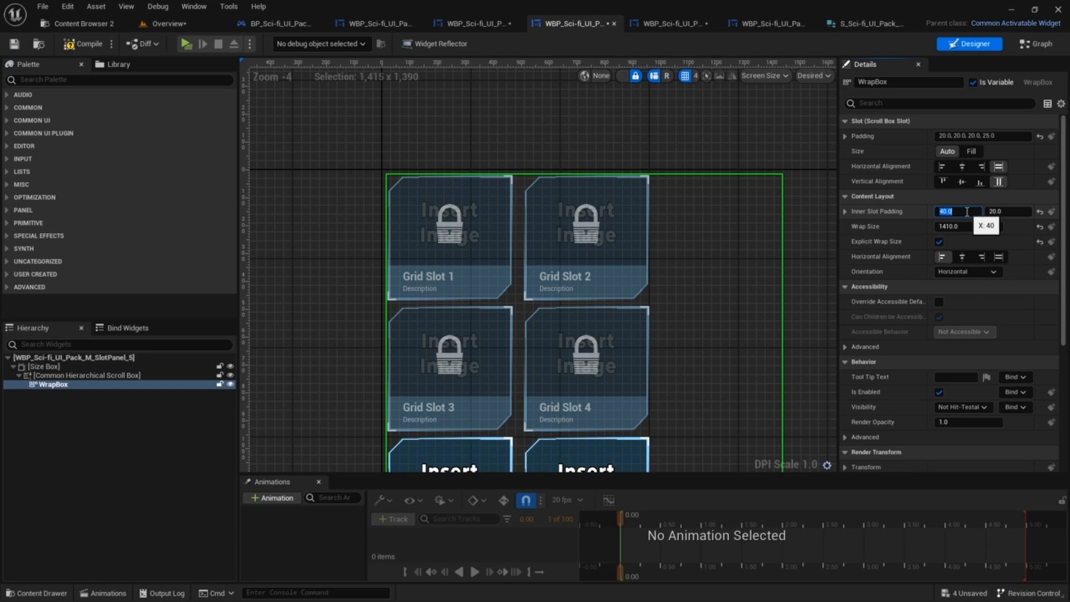
scroll(925, 230, "down", 2)
scroll(663, 246, "down", 3)
right_click_drag(639, 241, 638, 232)
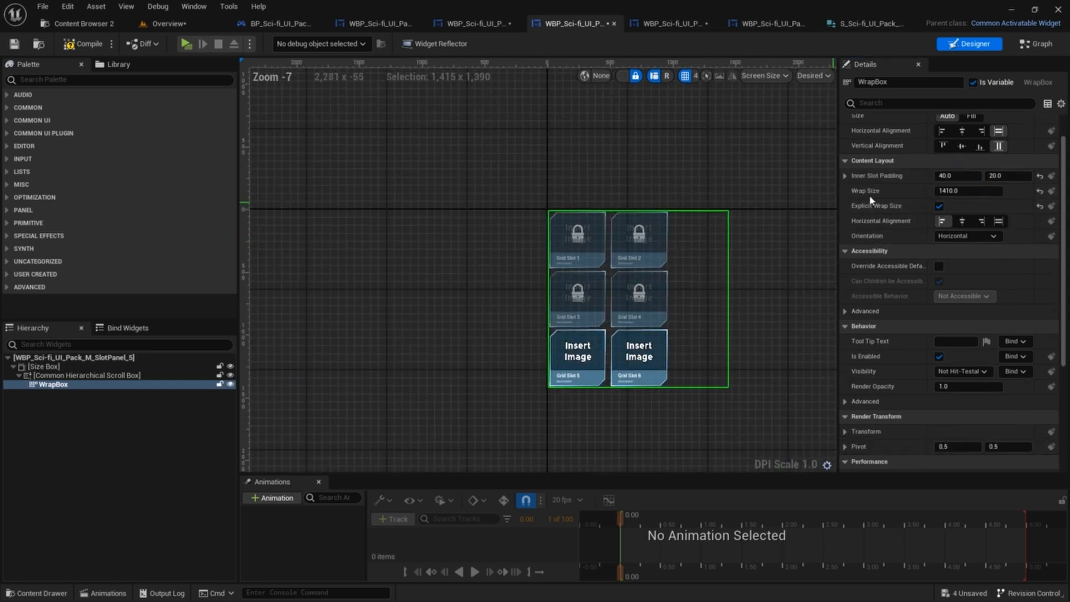
- Set the WrapBox's Inner Slot Padding X to 25 and check the slot layout in the preview
left_click(968, 177)
type("25")
key("Return")
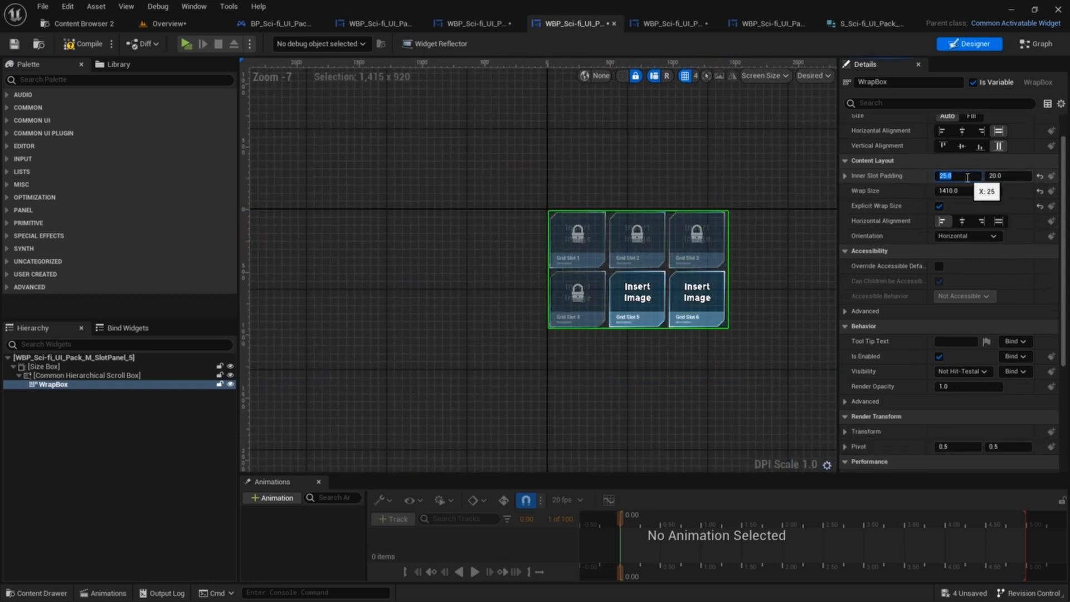
scroll(566, 179, "up", 4)
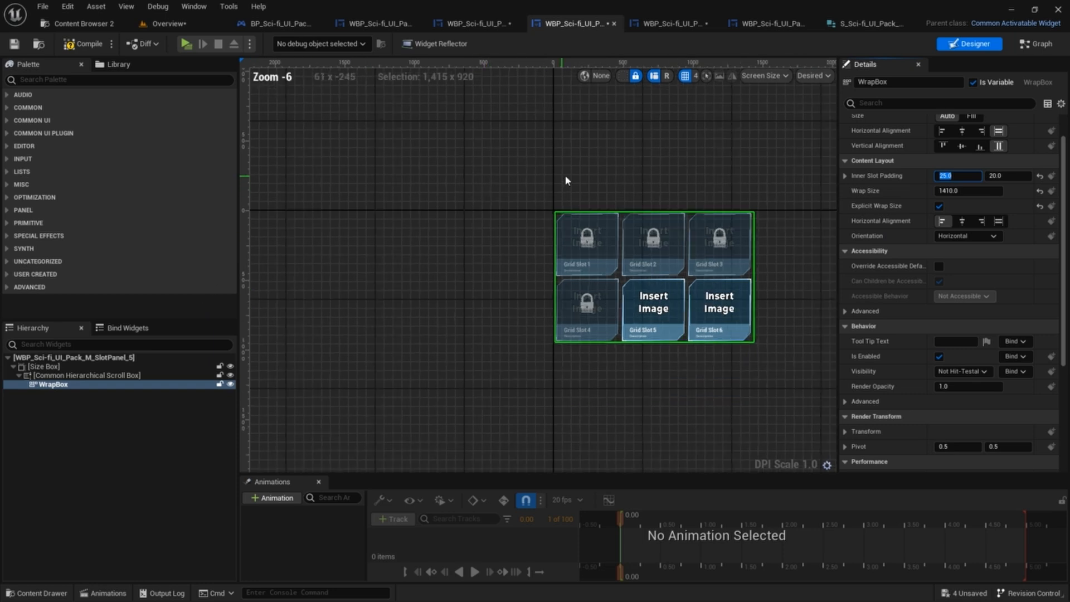
scroll(536, 179, "down", 2)
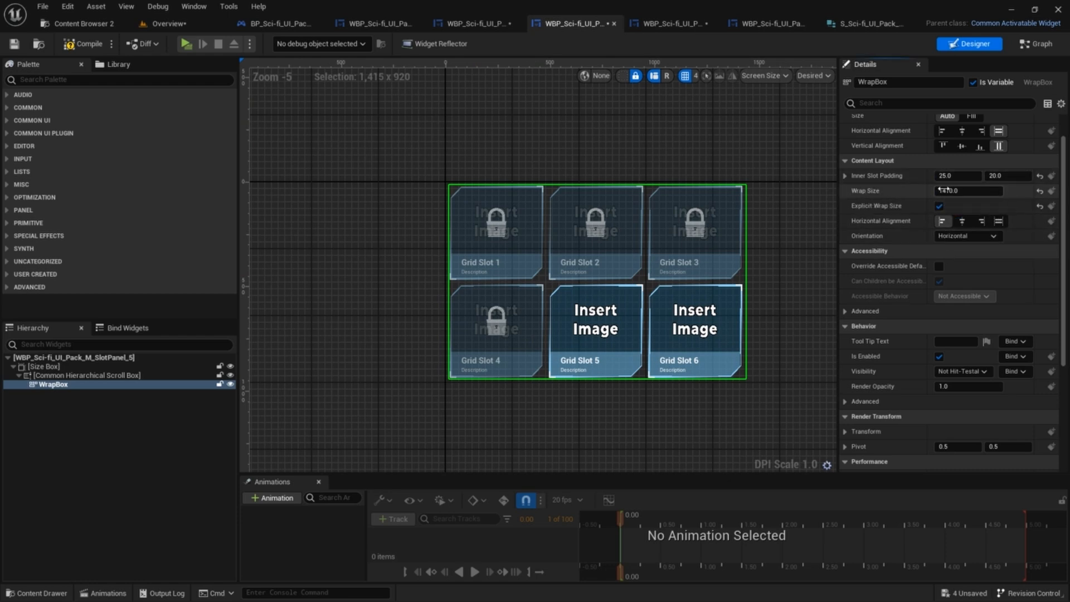
- Set the WrapBox's Wrap Size to about 1421.28 and dismiss the Eye Saver break reminder
left_click_drag(940, 190, 947, 191)
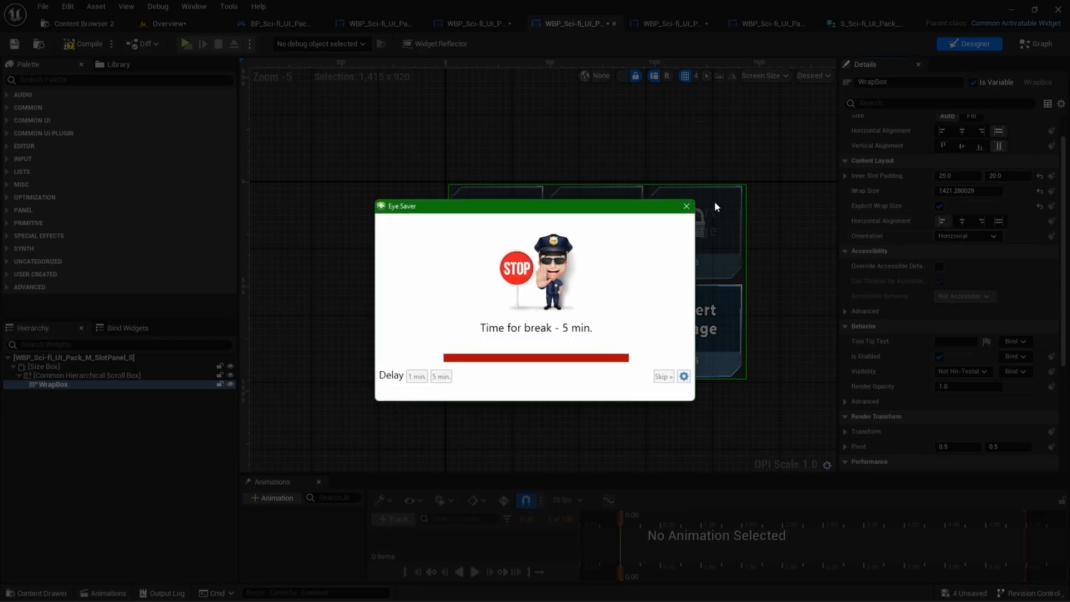
left_click(687, 206)
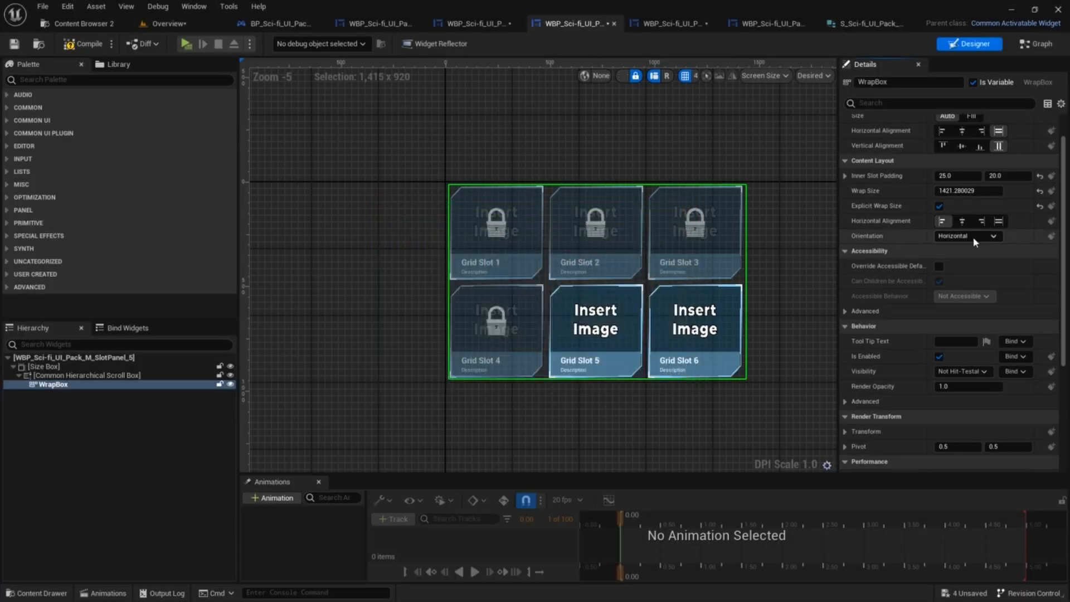
- Try the Vertical orientation on the WrapBox and return it to Horizontal
left_click(974, 239)
left_click(961, 264)
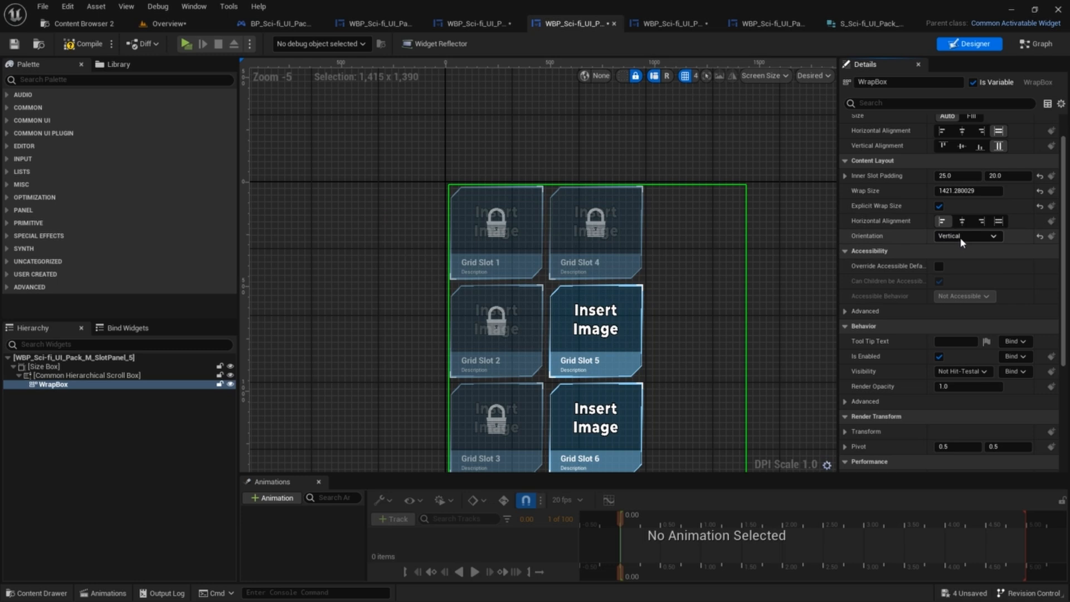
left_click(960, 236)
left_click(960, 249)
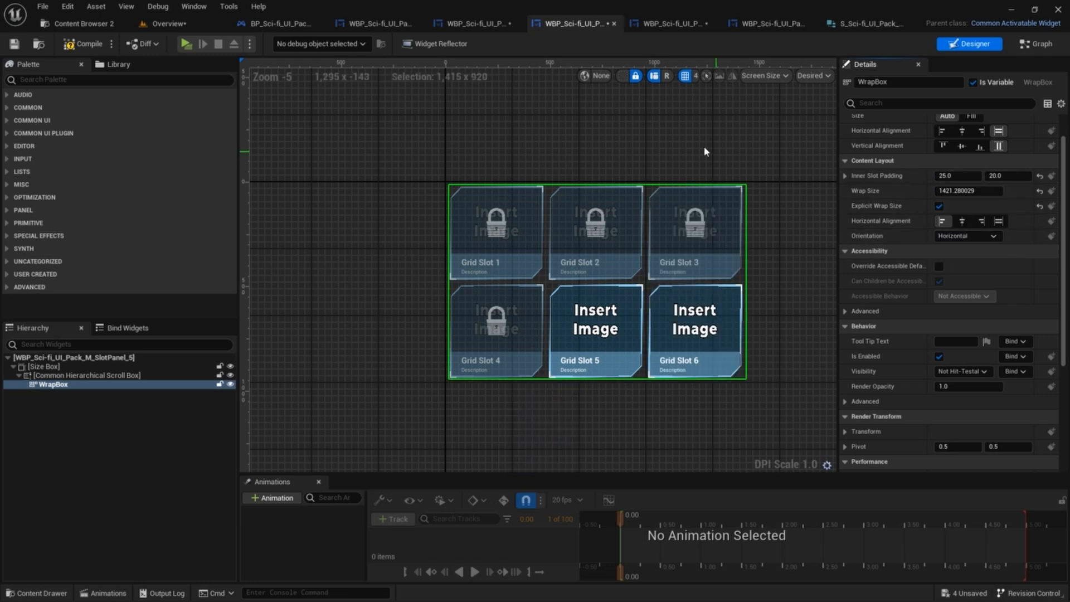
- Enter 25 as the WrapBox's Inner Slot Padding X and save the slot panel widget
left_click(957, 175)
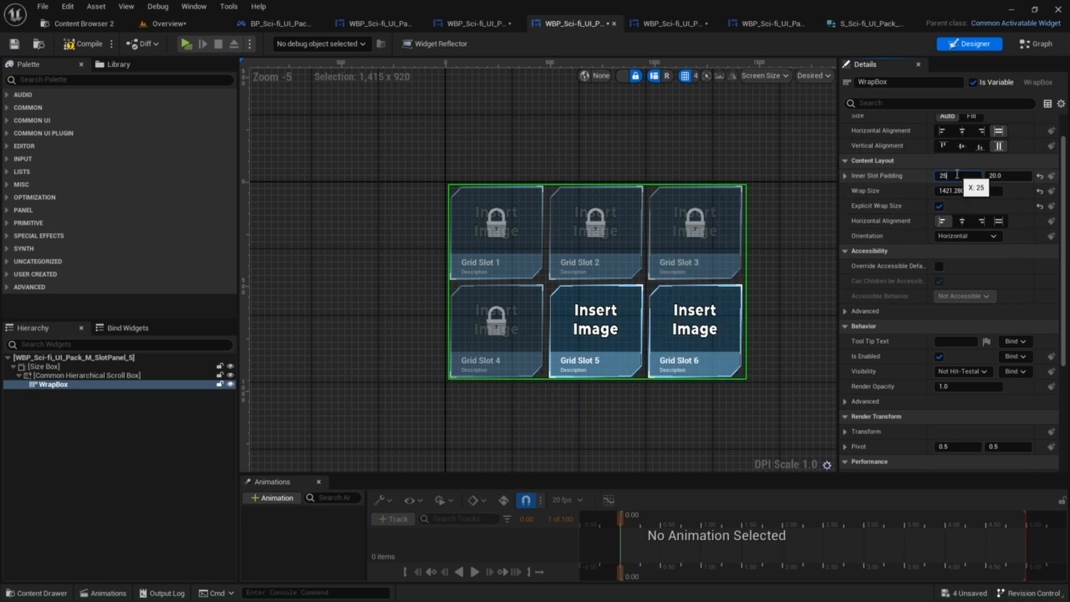
type("25")
key("Return")
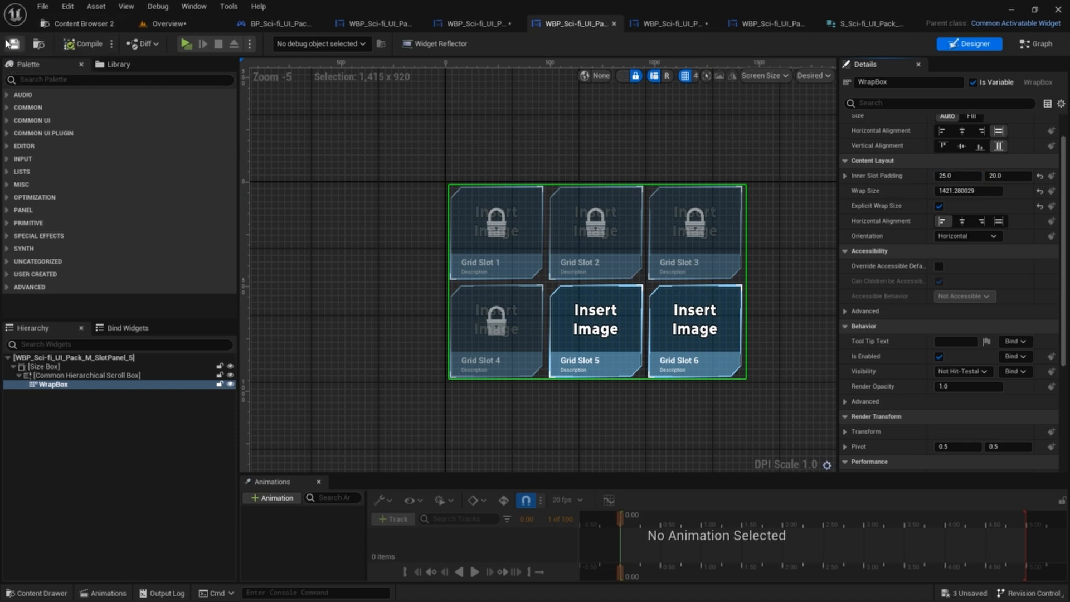
left_click(15, 44)
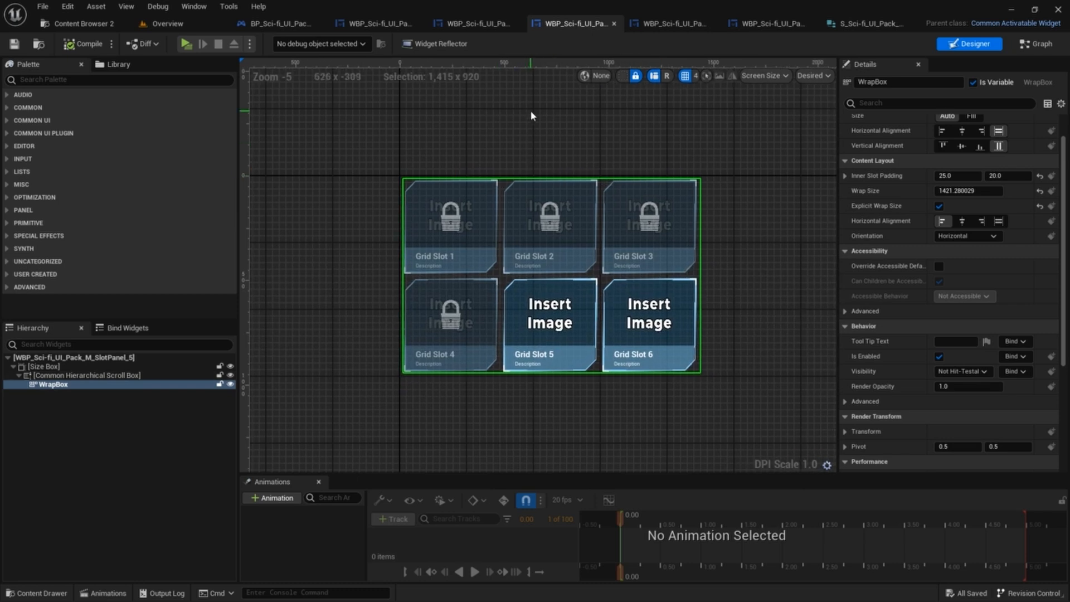
right_click_drag(532, 112, 488, 108)
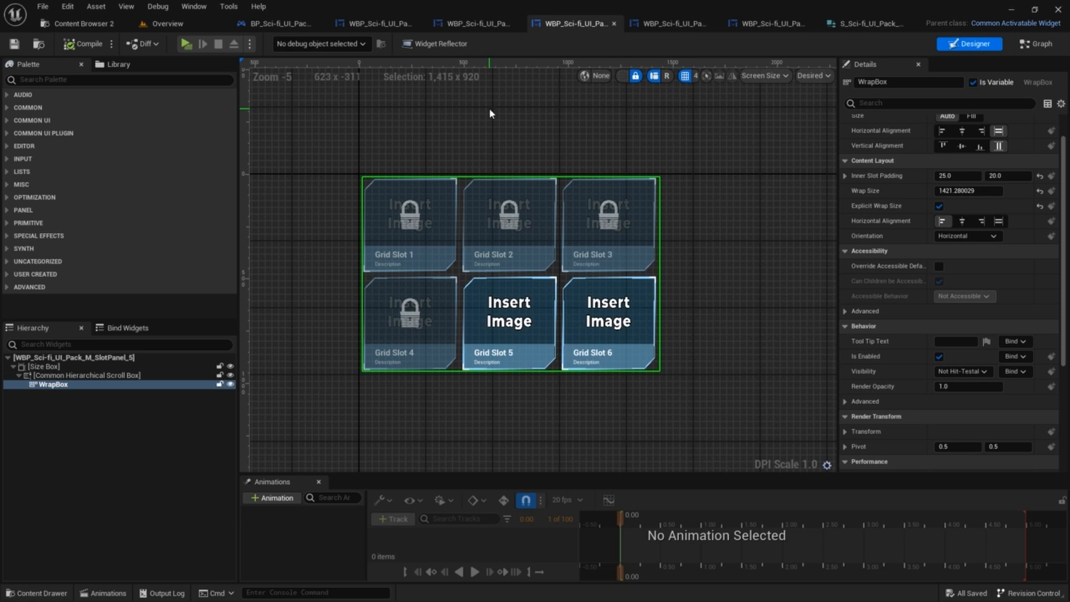
- Open the S_Sci-fi_UI_Pack_SlotPanelItem_1 struct from the Blueprints > Struct folder and examine its structure variables
left_click(81, 24)
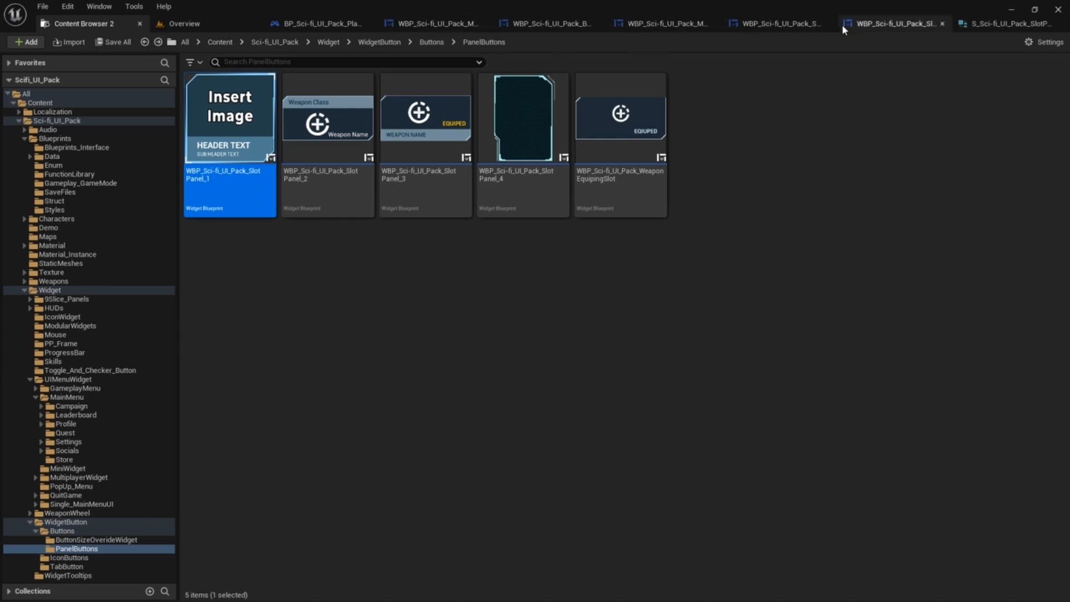
left_click(978, 24)
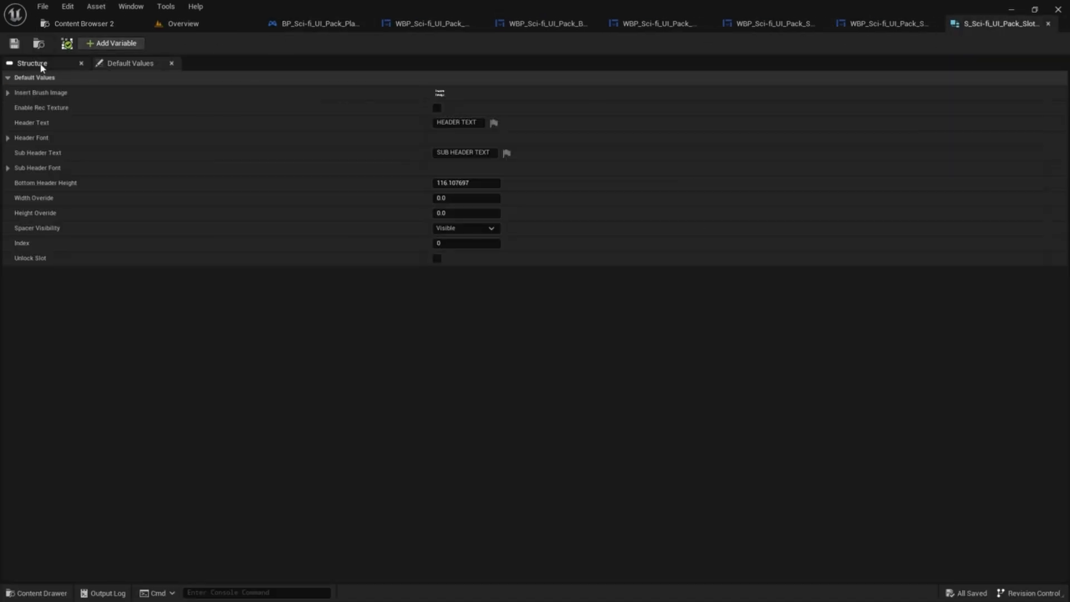
left_click(81, 23)
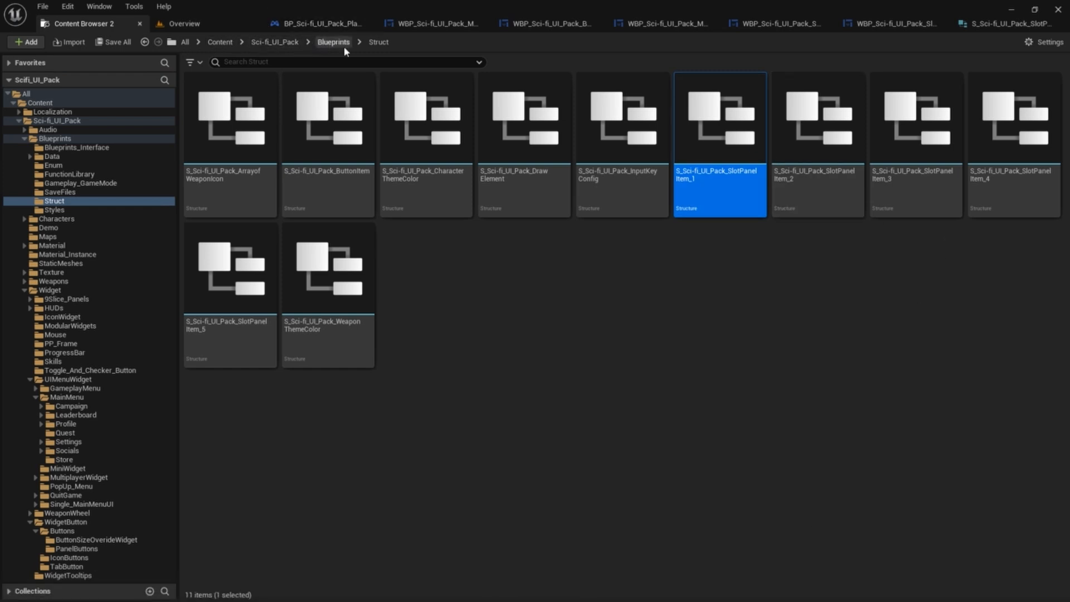
double_click(719, 114)
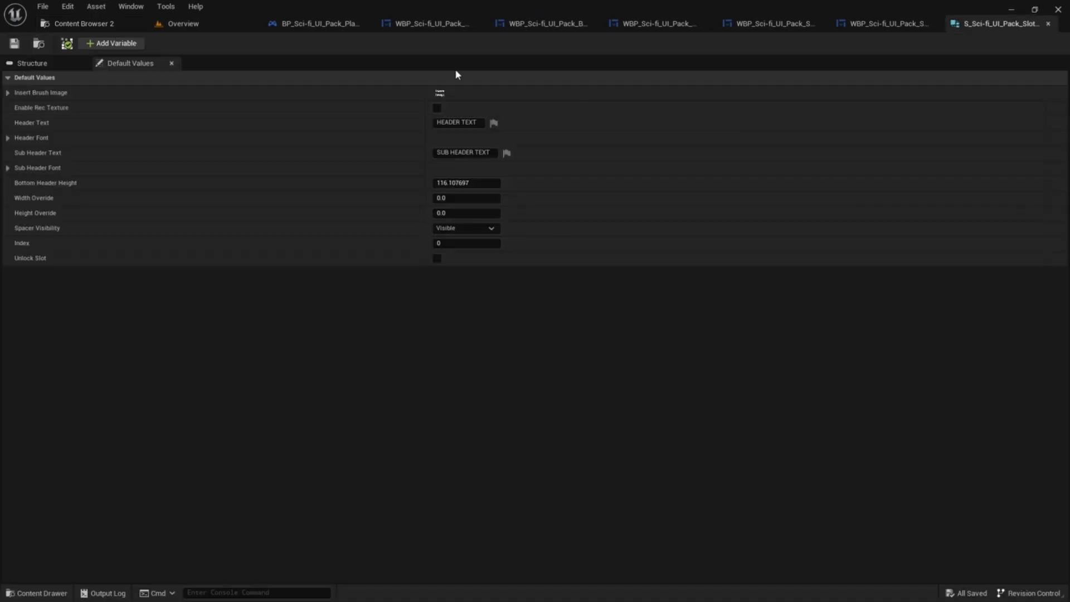
left_click(33, 64)
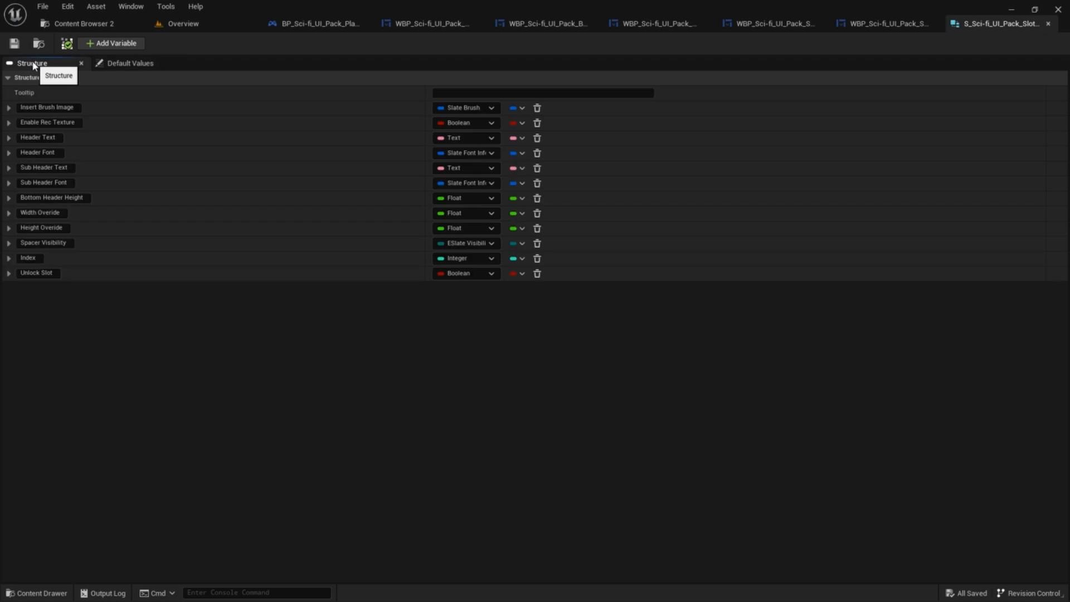
- Review the slot item structure's default values, including the Insert Brush Image settings
left_click(112, 63)
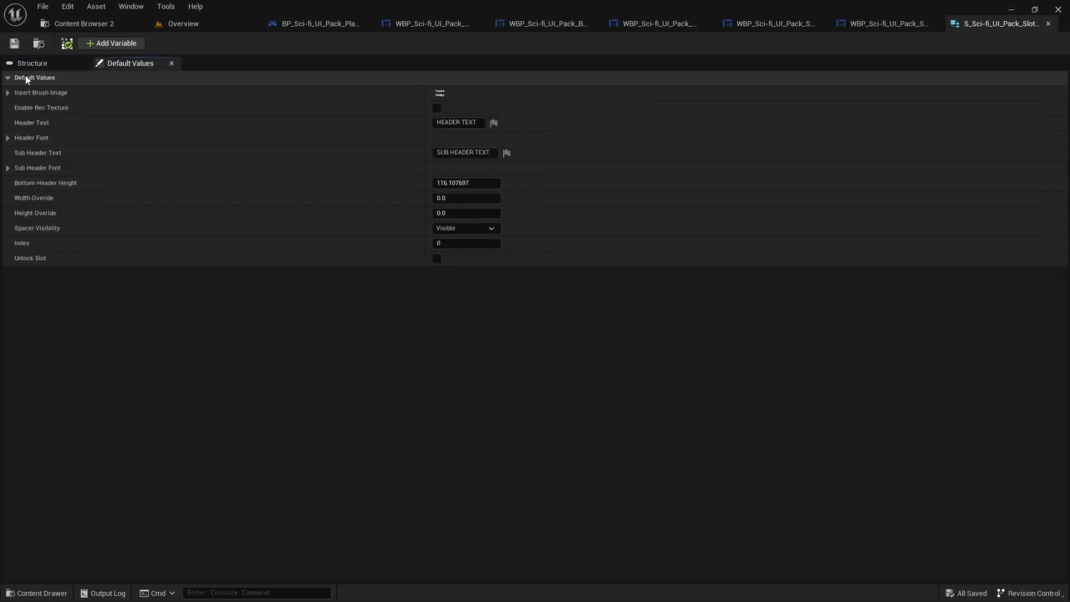
left_click(13, 93)
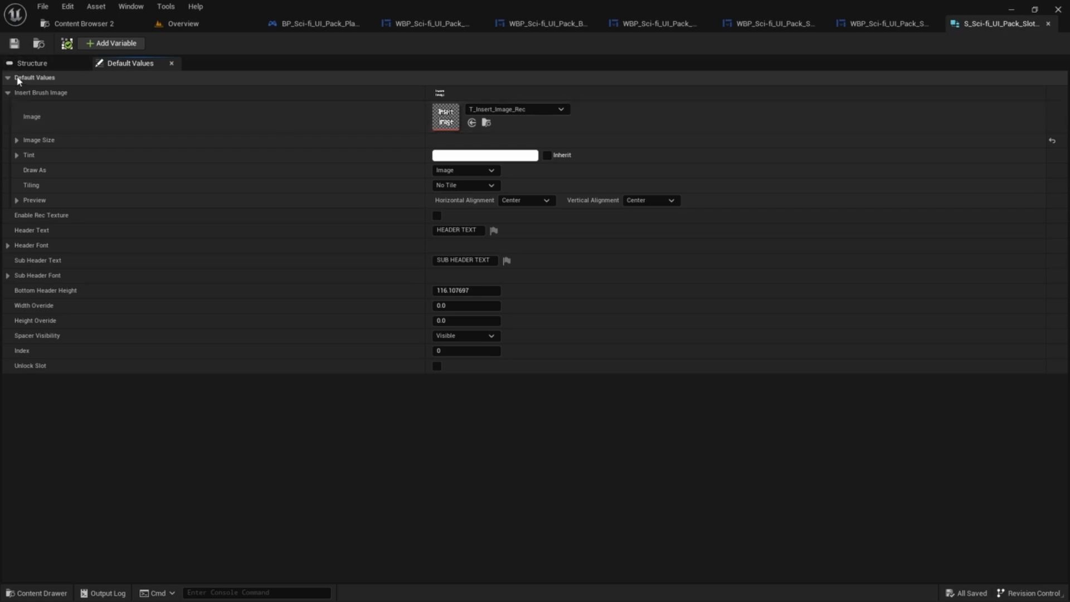
left_click(9, 93)
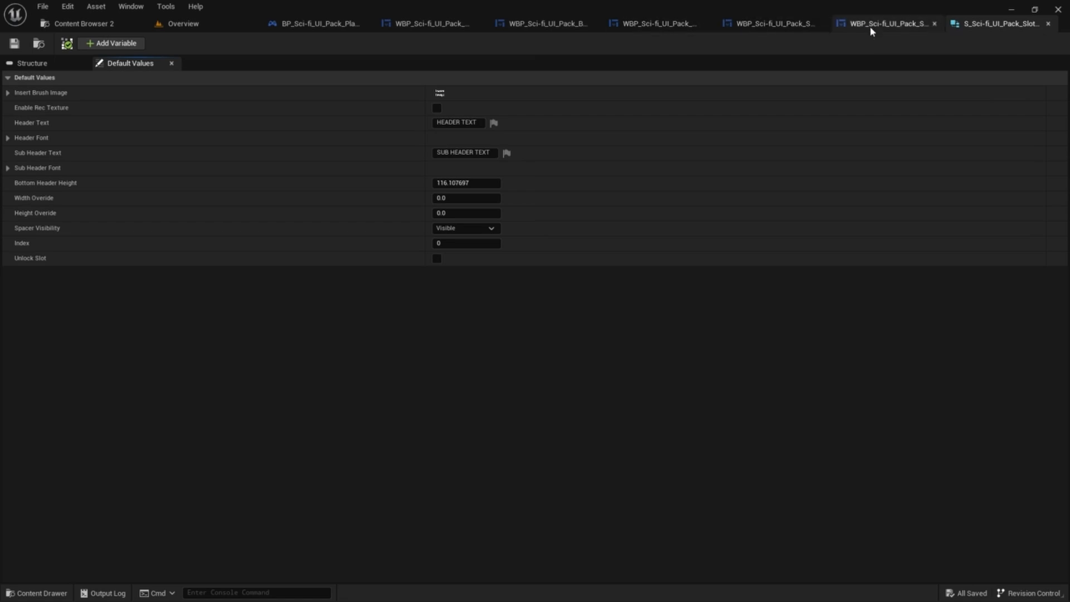
- Examine the fonts, header height, size overrides and unlock option of Weapon_SlotPanel's Index [0] item in the grid store widget
left_click(694, 25)
scroll(437, 232, "up", 3)
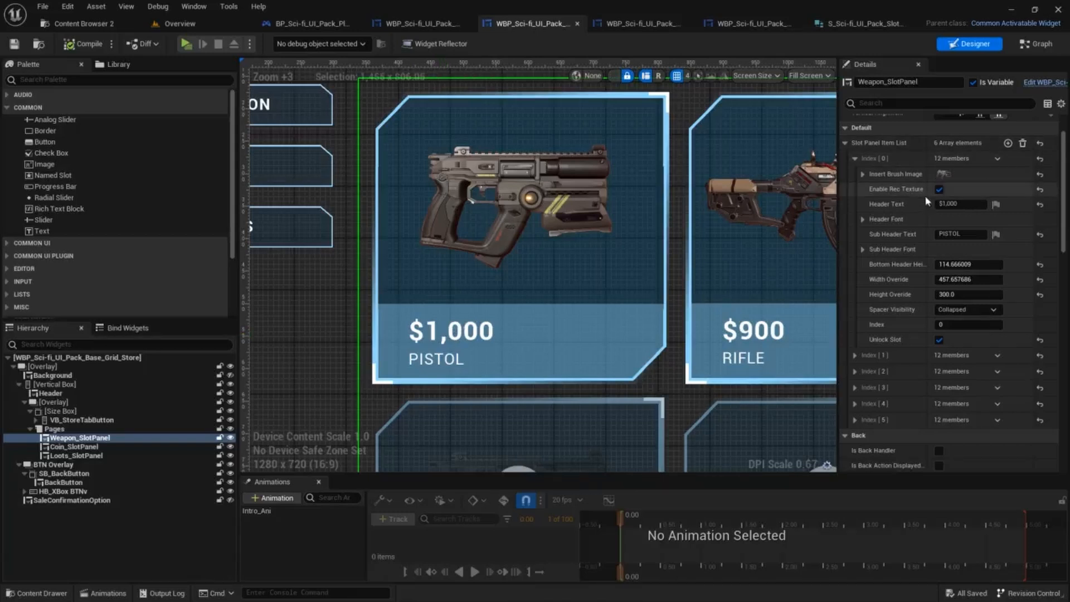
left_click(862, 220)
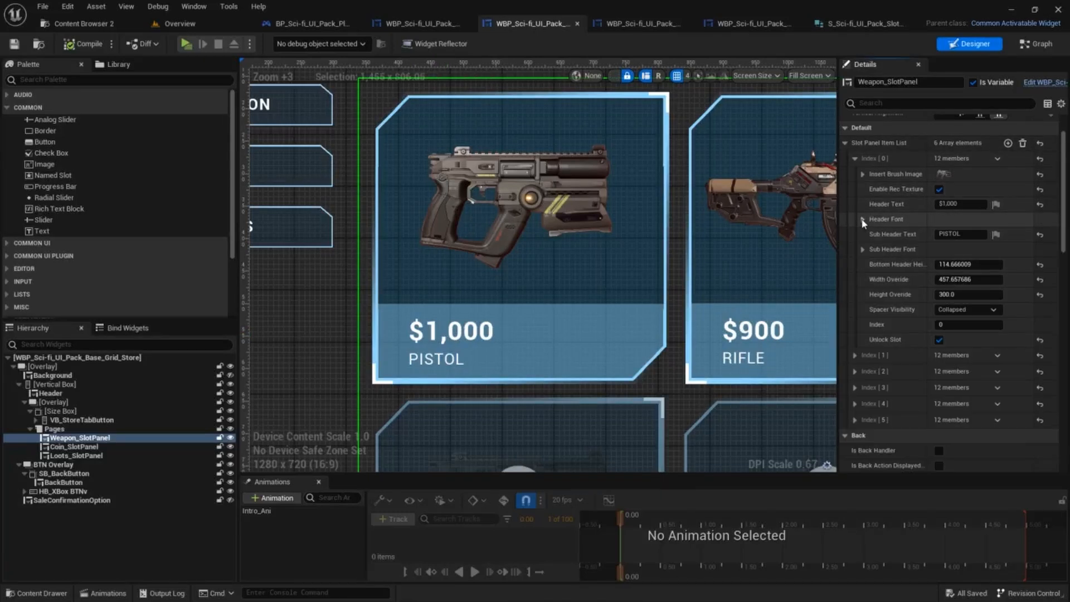
left_click(862, 220)
left_click(863, 249)
left_click(862, 249)
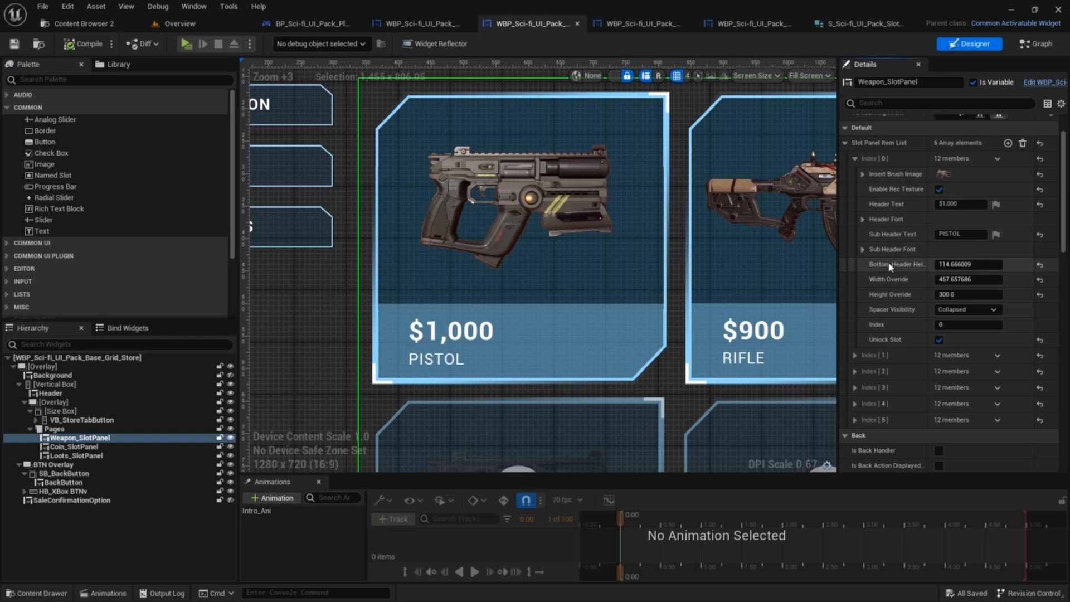
scroll(890, 278, "down", 3)
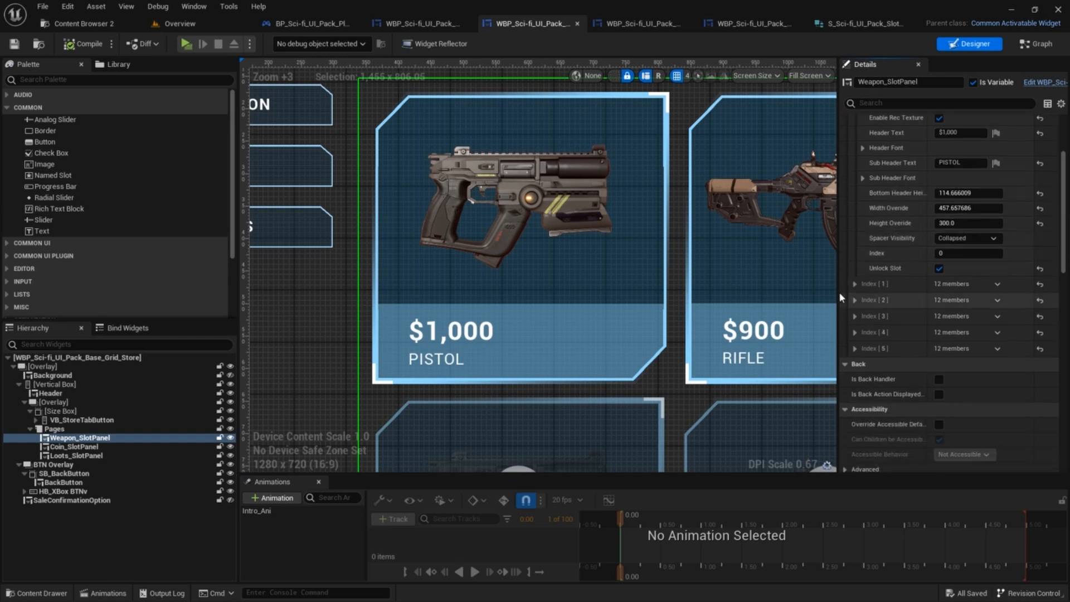
scroll(624, 245, "down", 3)
scroll(623, 245, "down", 2)
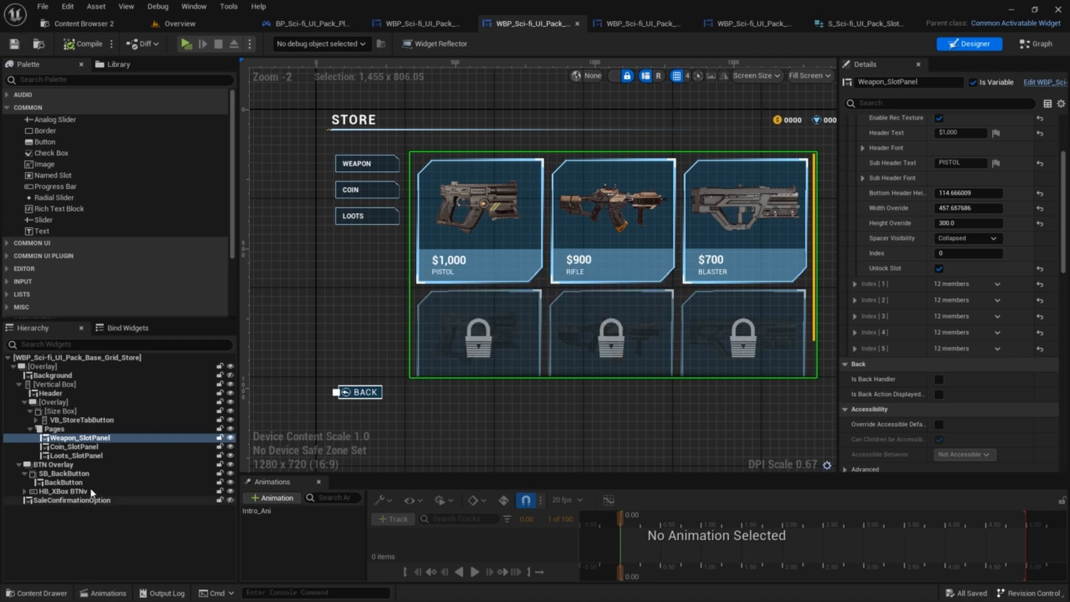
left_click(27, 440)
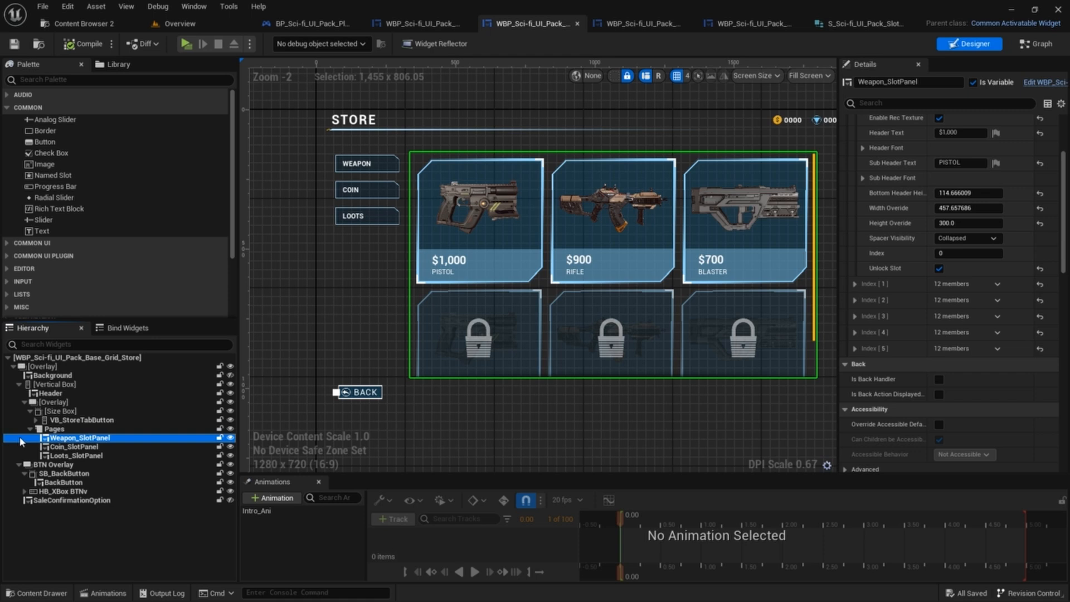
right_click_drag(484, 134, 490, 142)
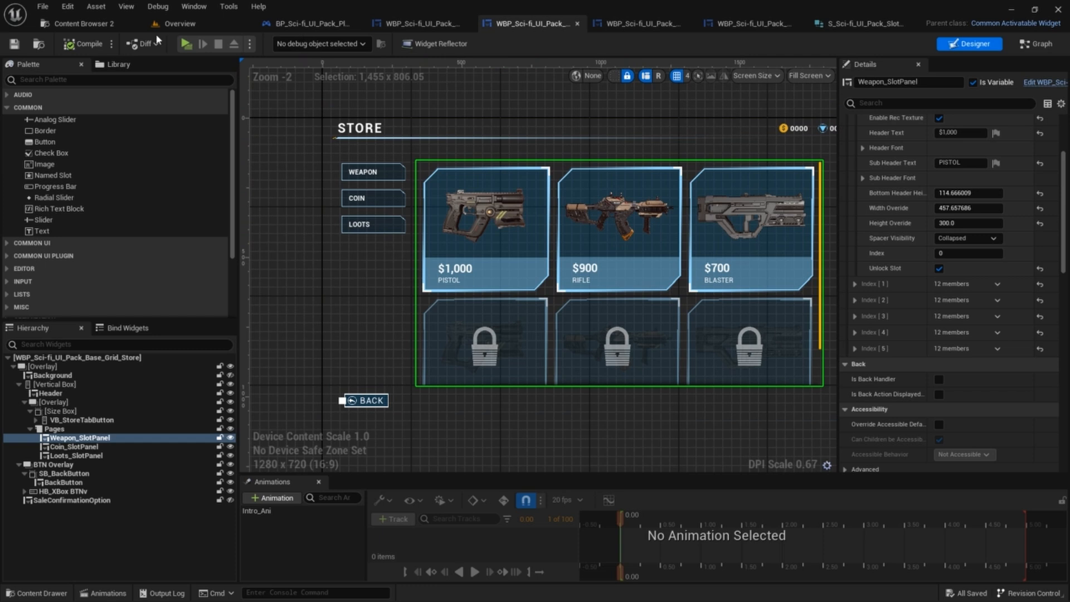
- Browse the project content to the Store folder under Sci-fi_UI_Pack/Widget/UIMenuWidget/MainMenu
left_click(179, 23)
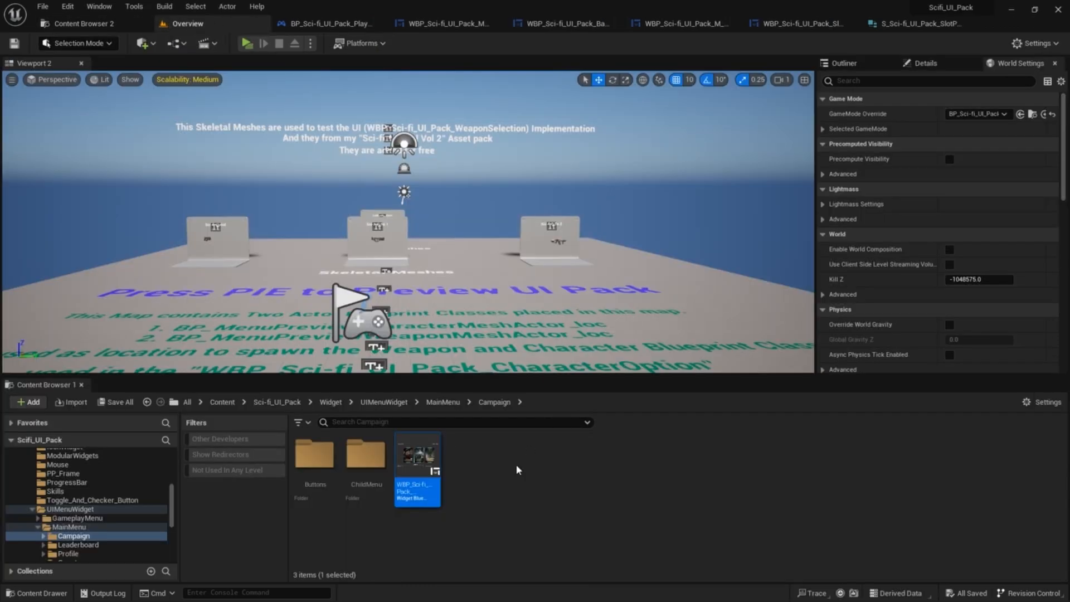
left_click(112, 24)
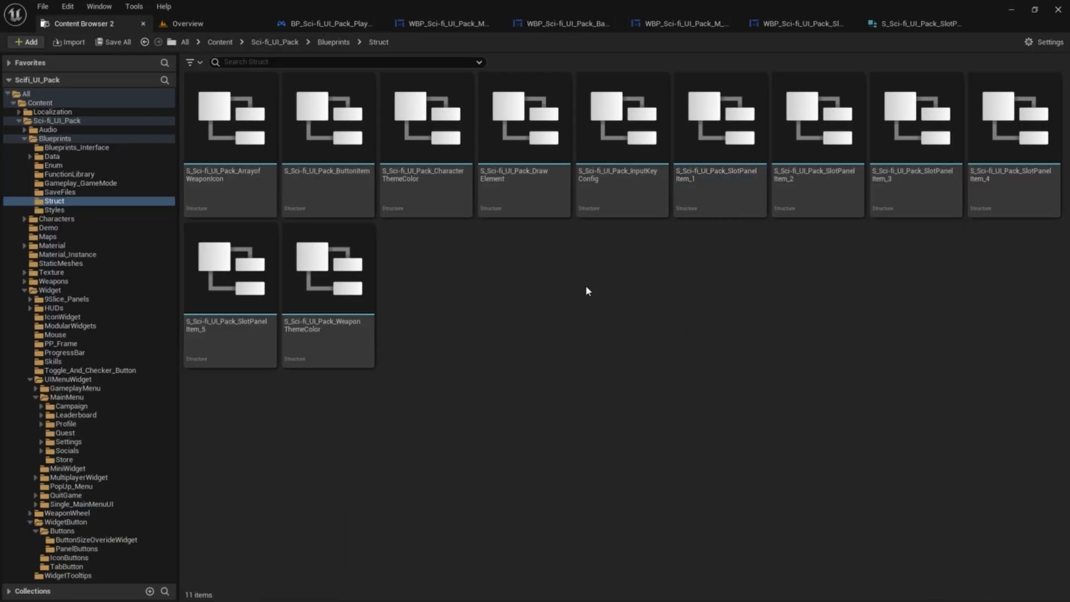
key("alt+Left")
key("alt+Left")
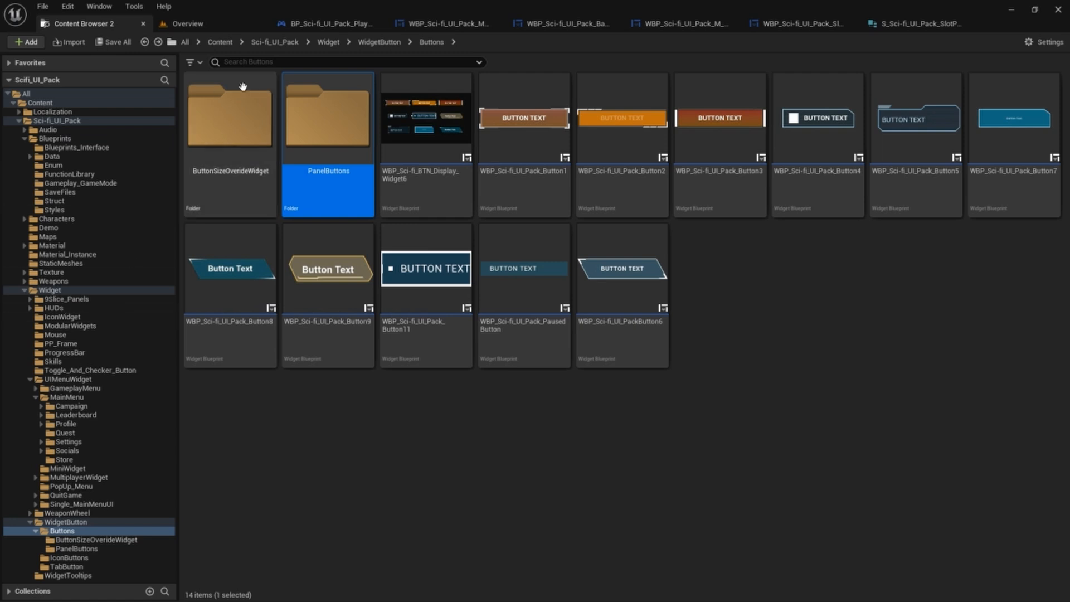
left_click(328, 42)
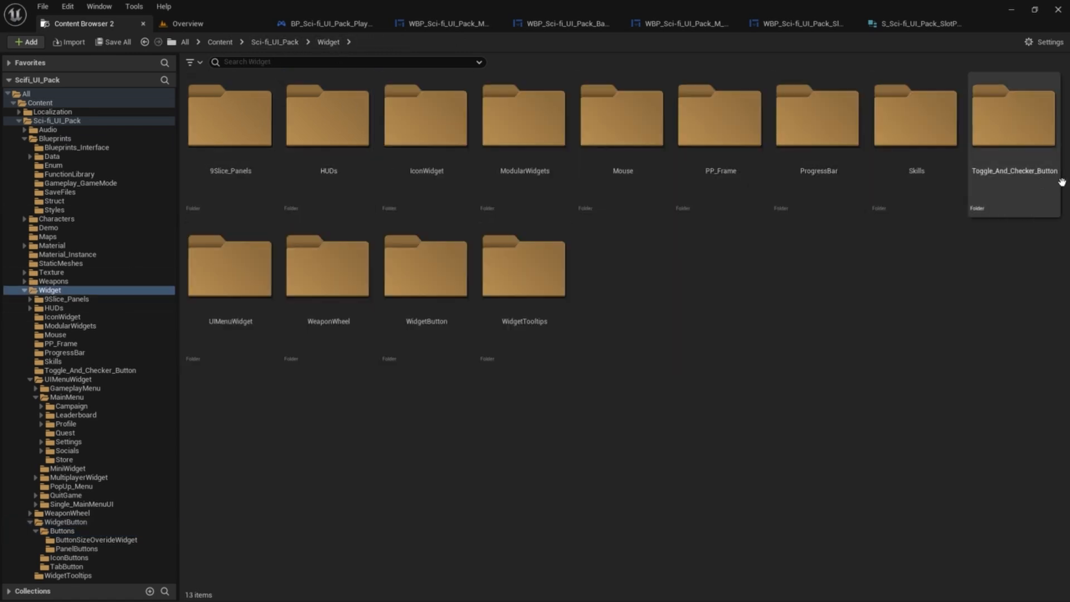
double_click(432, 292)
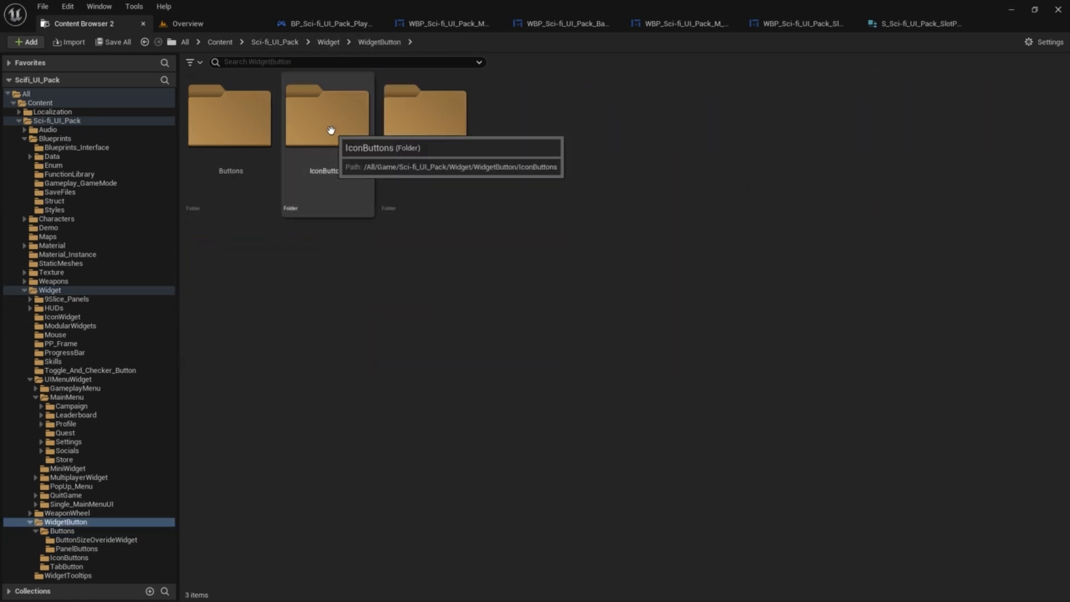
key("alt+Left")
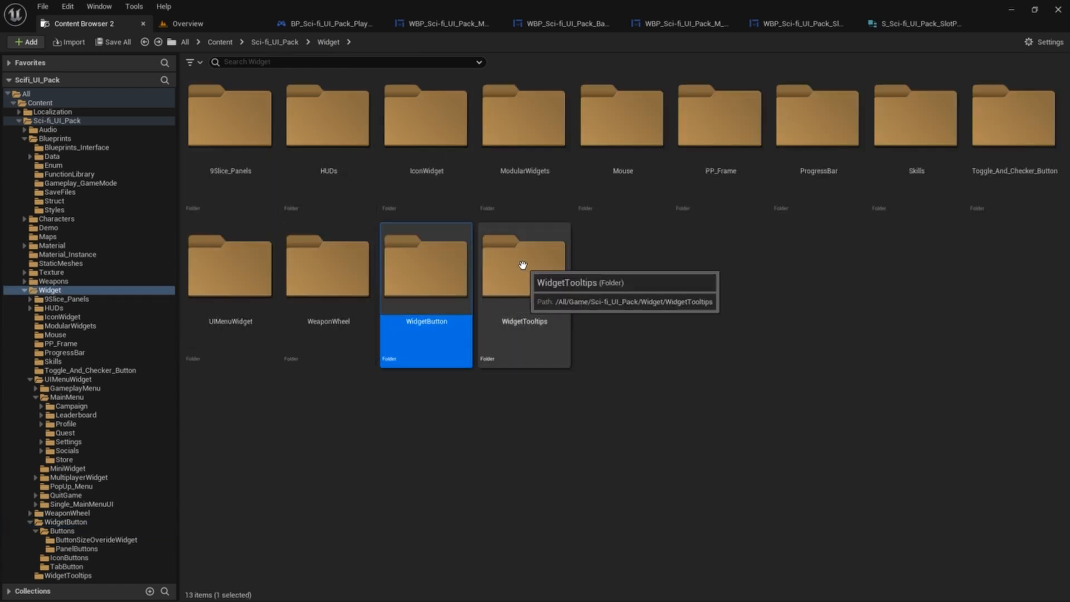
double_click(210, 283)
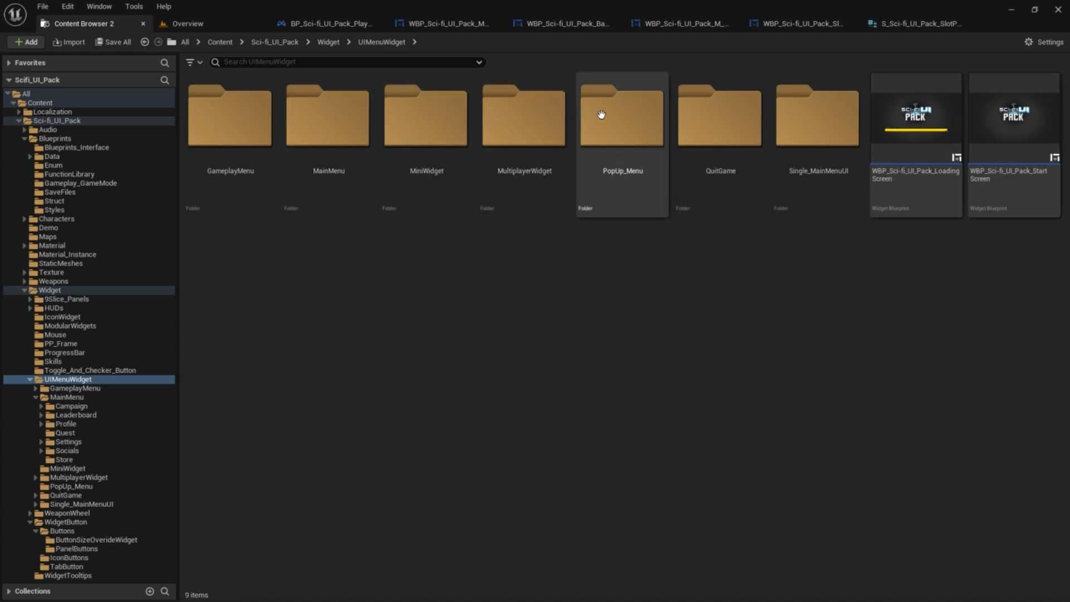
double_click(351, 117)
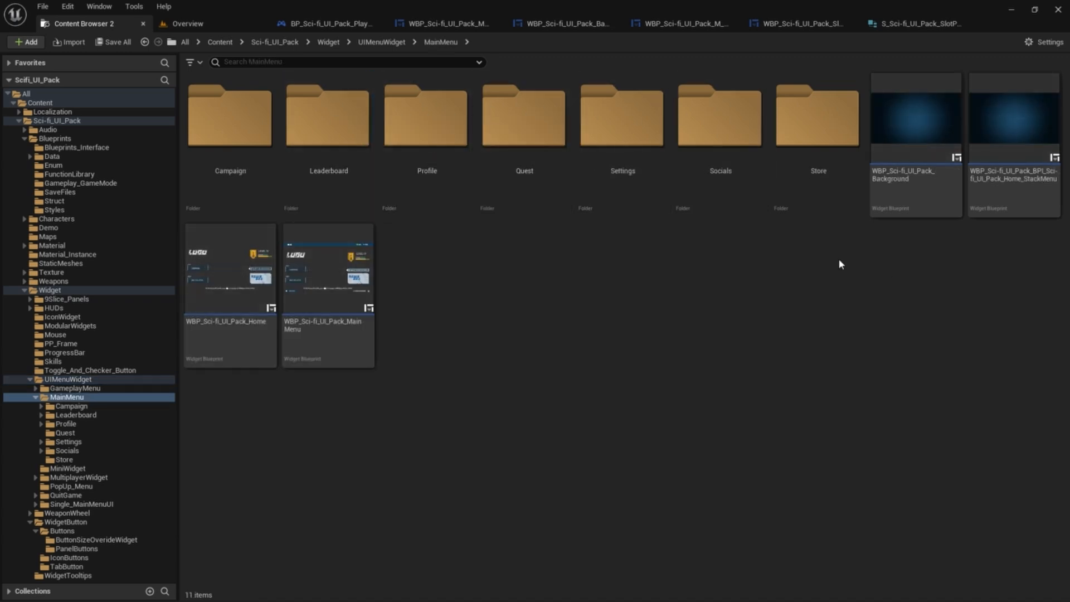
left_click(822, 121)
double_click(823, 120)
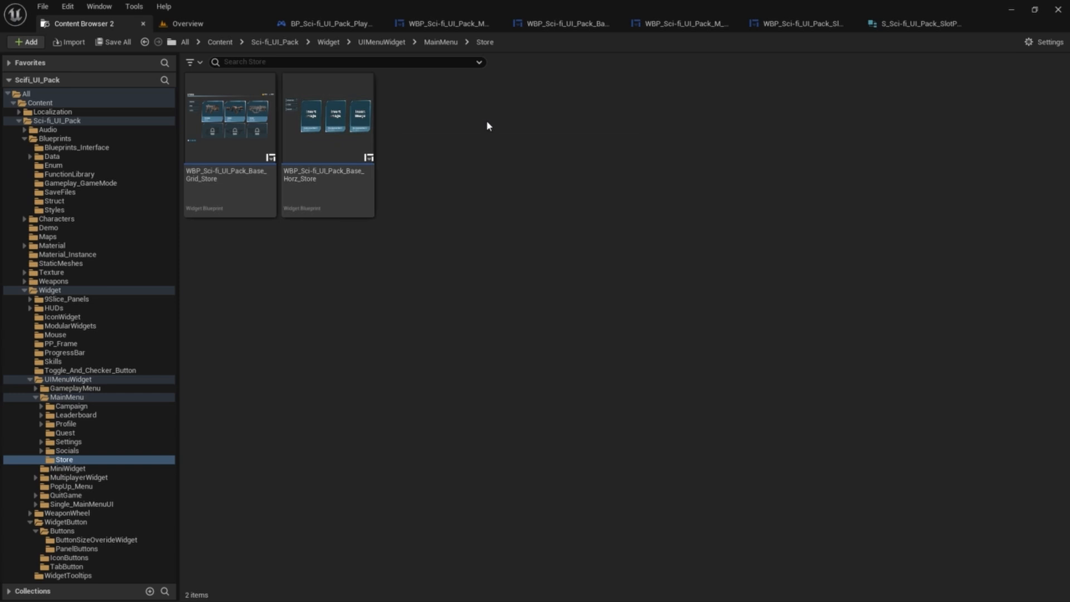
right_click(493, 103)
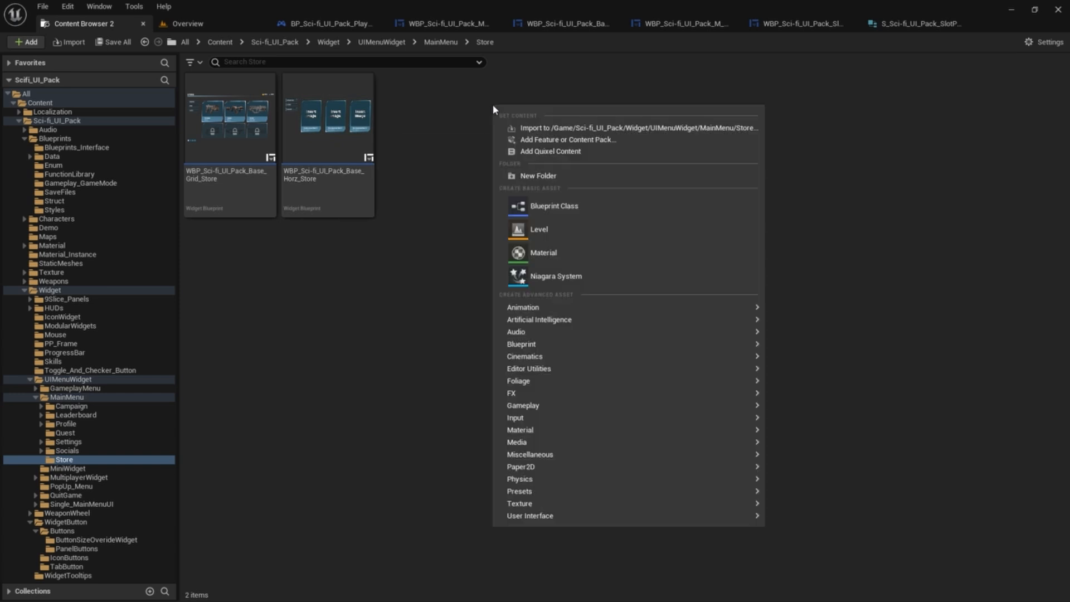
left_click(559, 175)
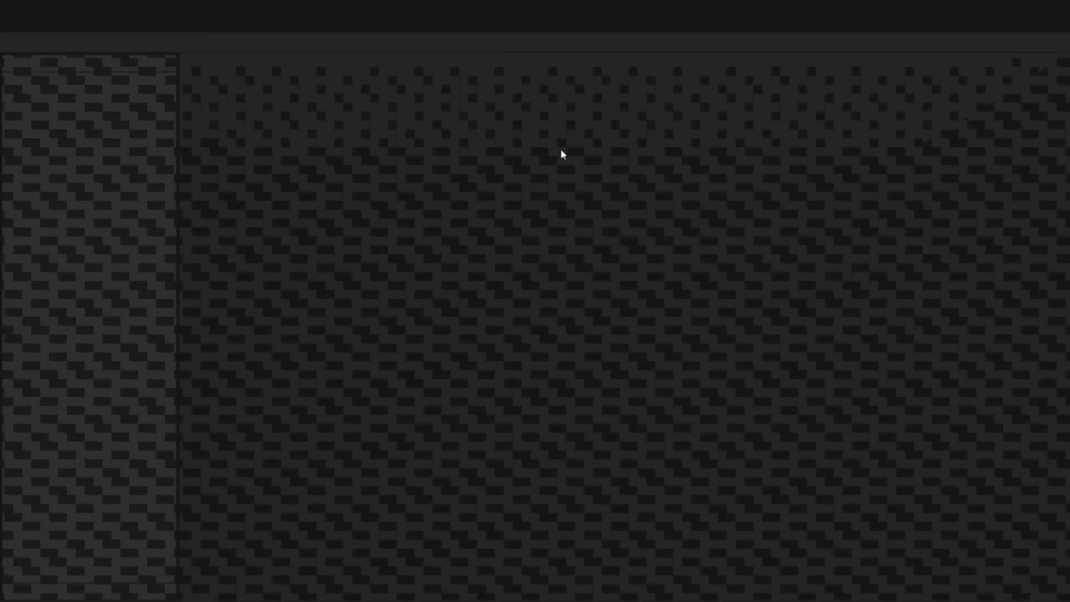
key("Delete")
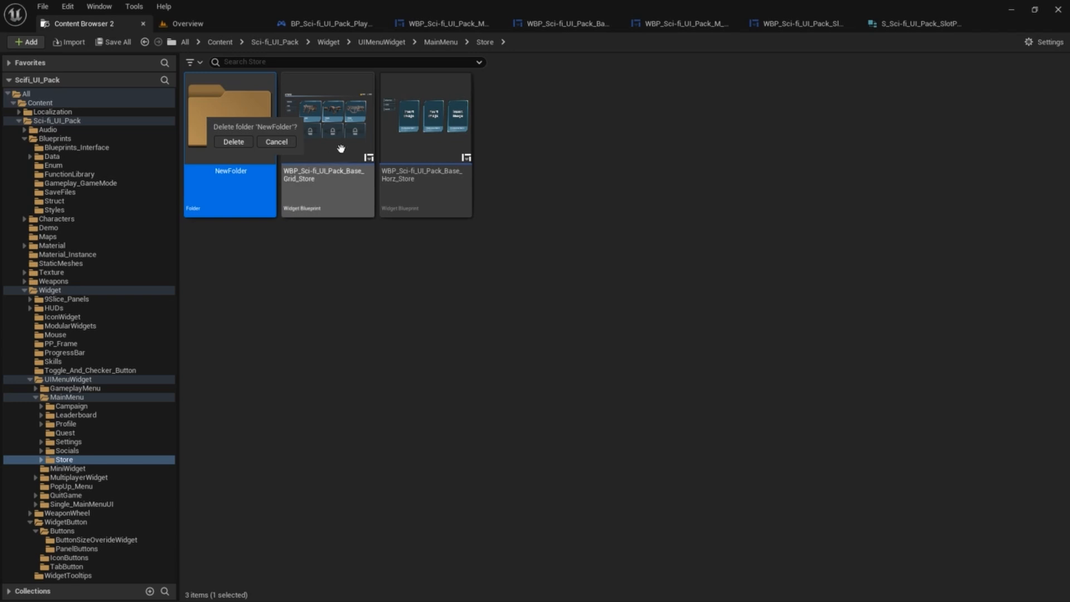
left_click(231, 143)
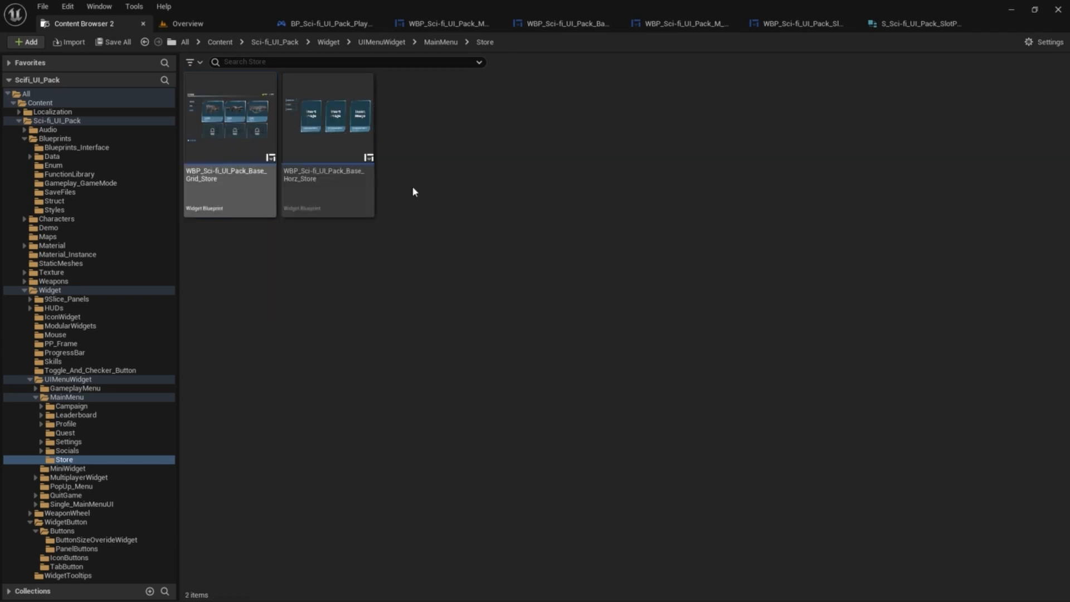
- Create a Widget Blueprint based on User Widget in the Store folder and name it SampleStoreWidget
right_click(592, 144)
mouse_move(660, 558)
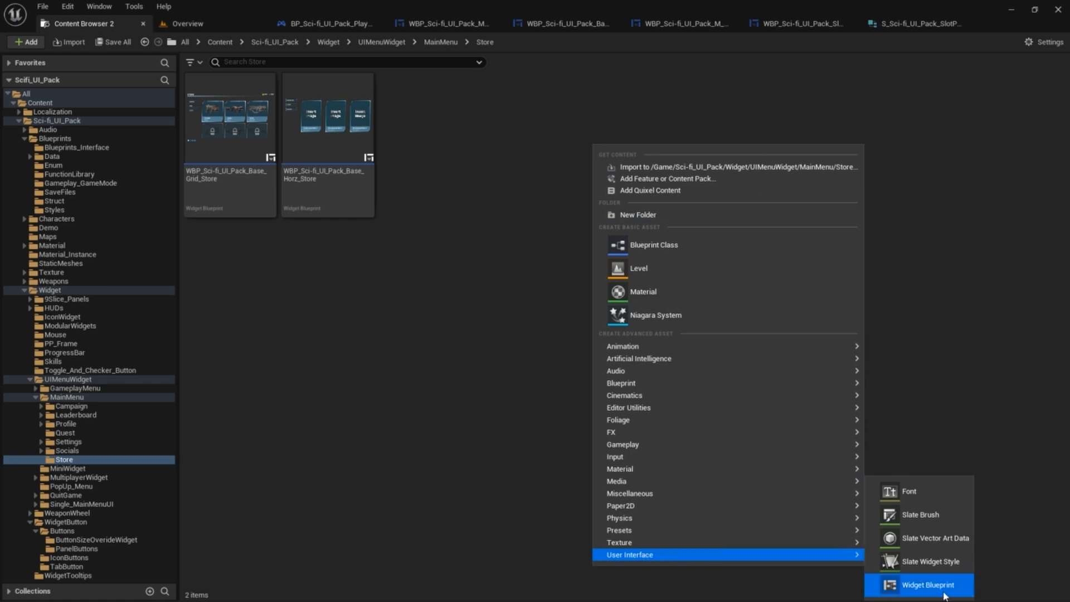
left_click(910, 585)
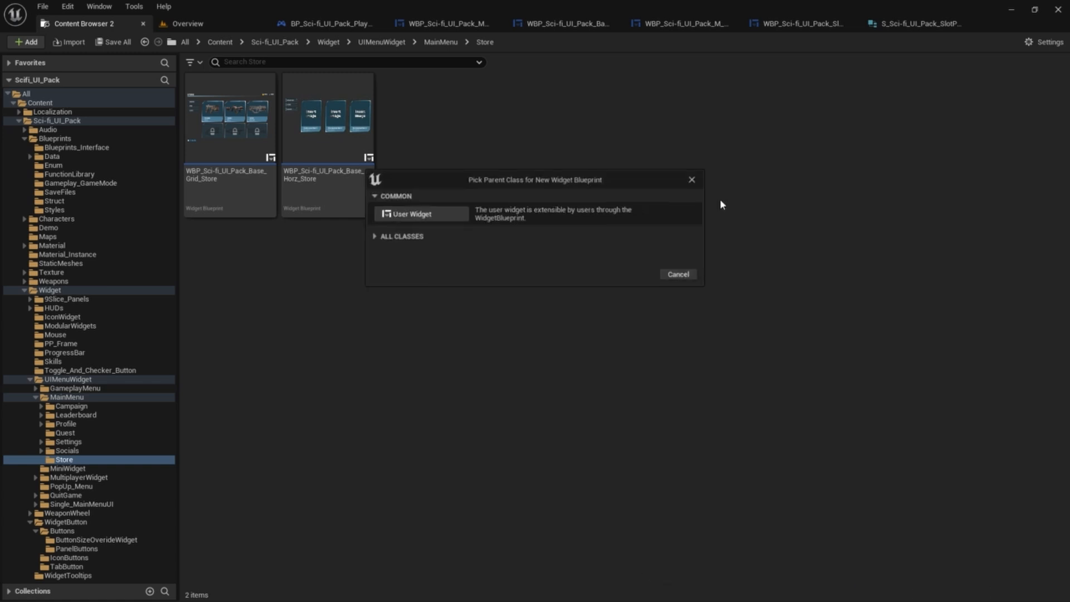
left_click(420, 215)
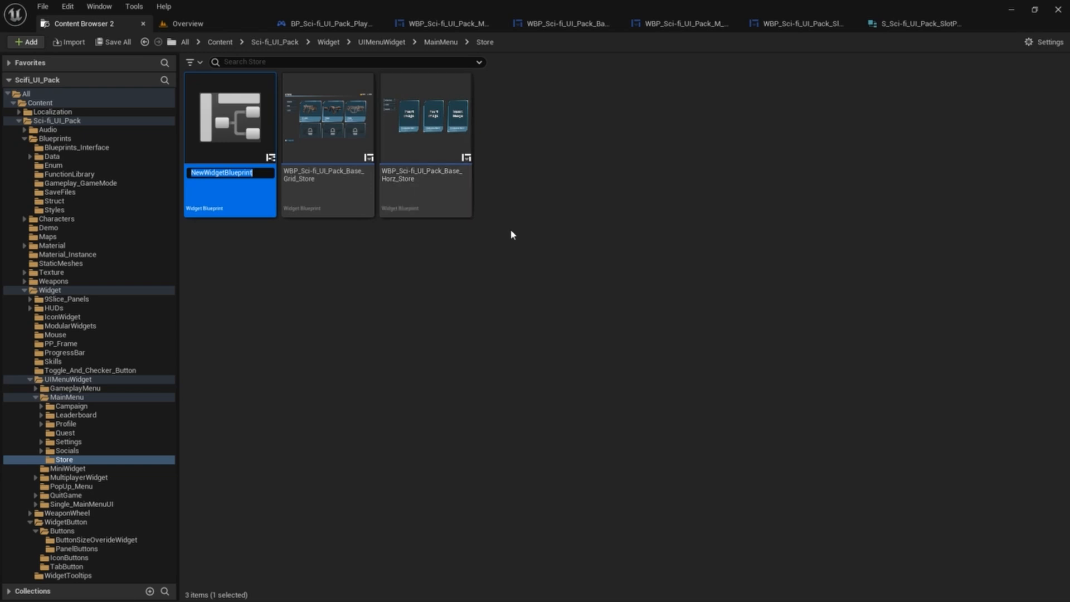
type("SampleStoreWidget")
key("Return")
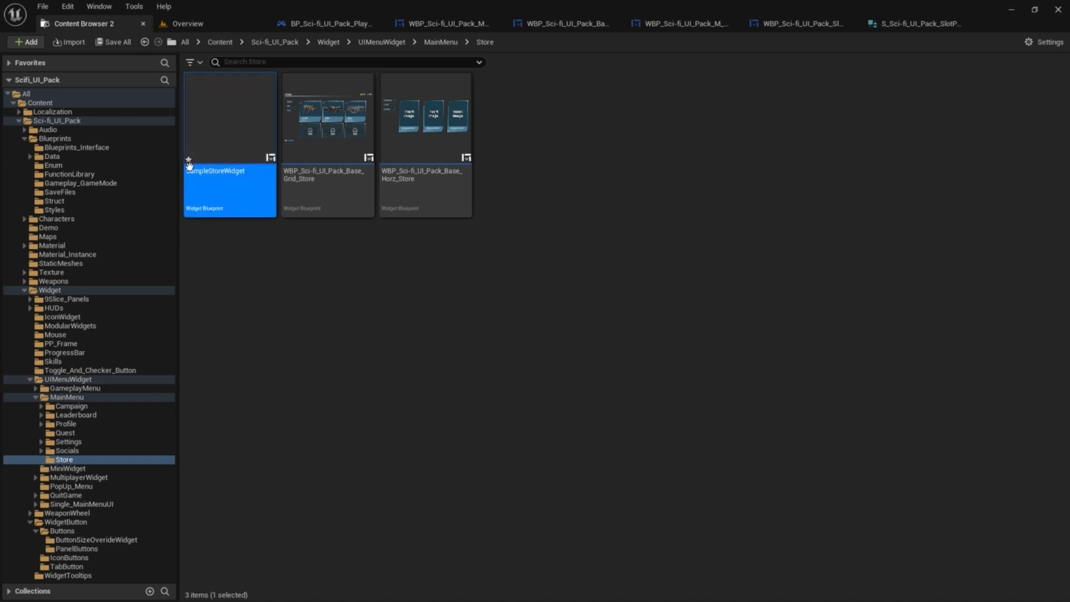
- Open SampleStoreWidget and change its parent class to CommonActivatableWidget
double_click(239, 95)
left_click(1035, 43)
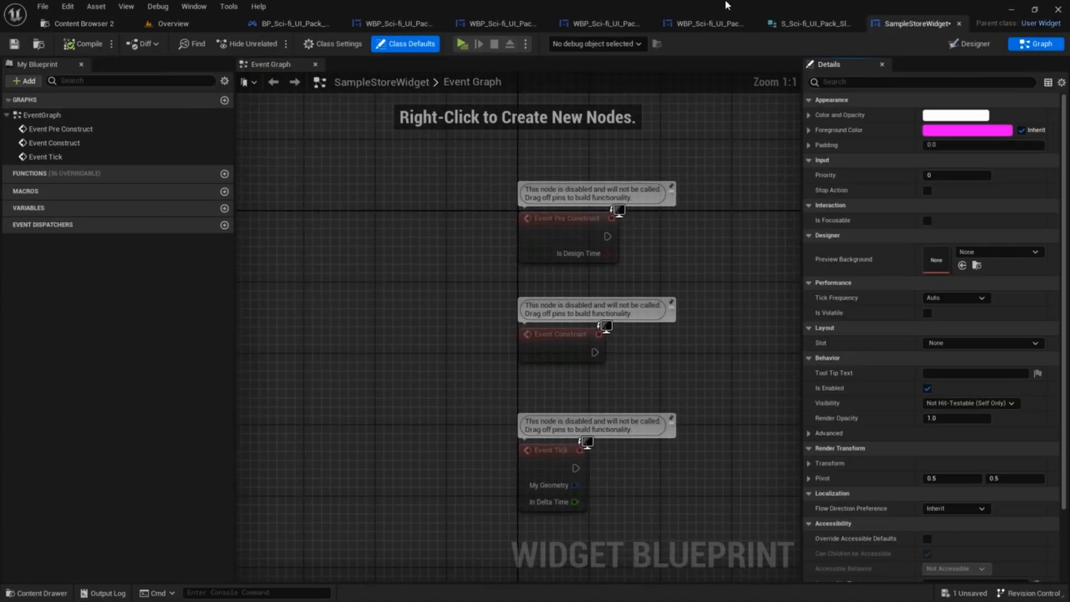
left_click(342, 47)
left_click(966, 116)
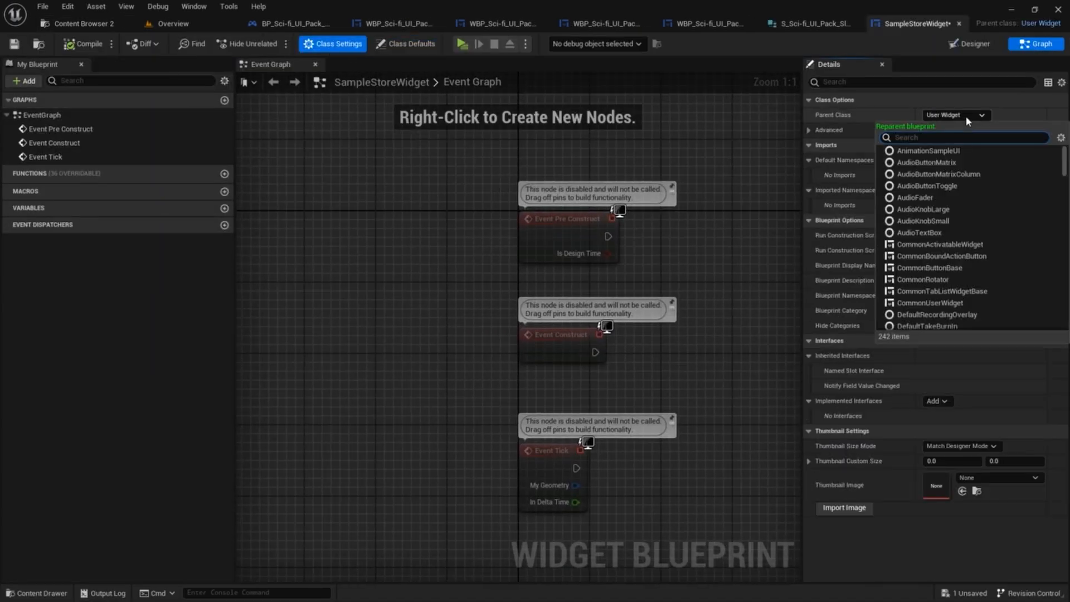
type("common ad")
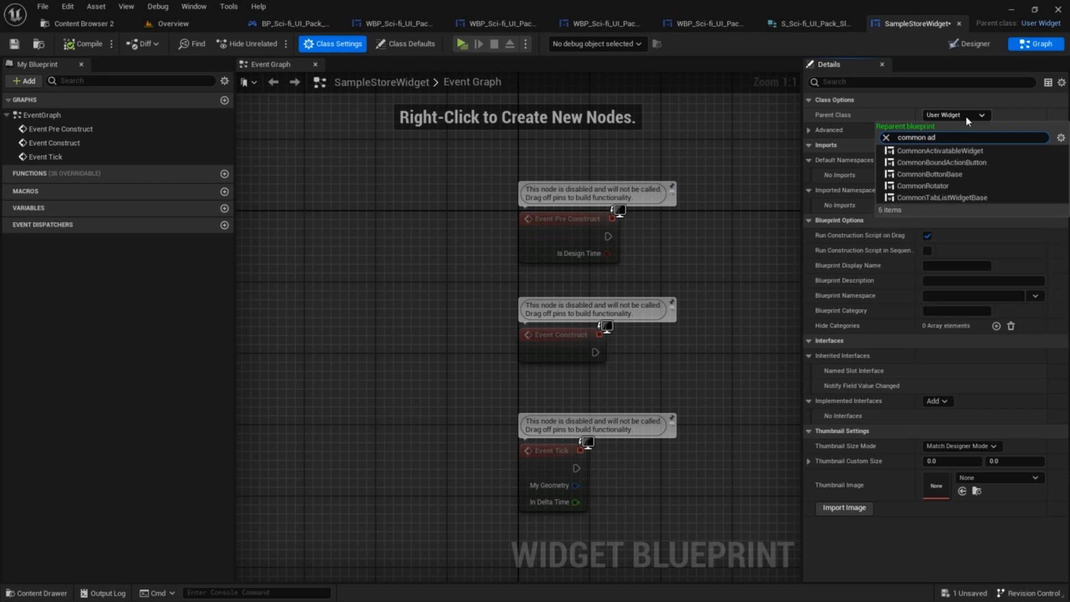
left_click(957, 151)
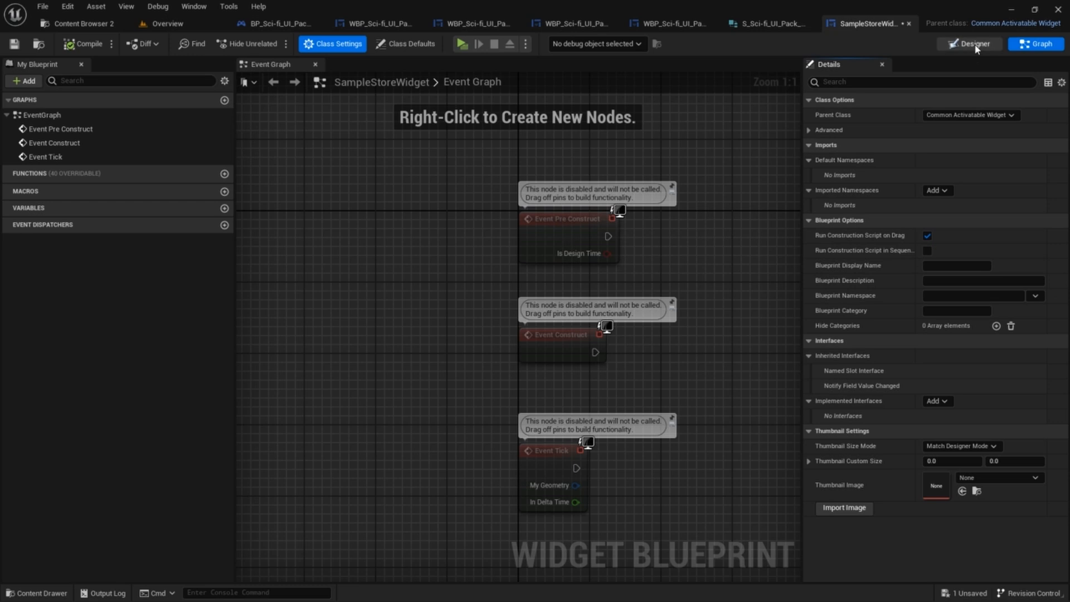
- Show SampleStoreWidget's design view, save the widget, and close one of the other open widget blueprints
left_click(971, 43)
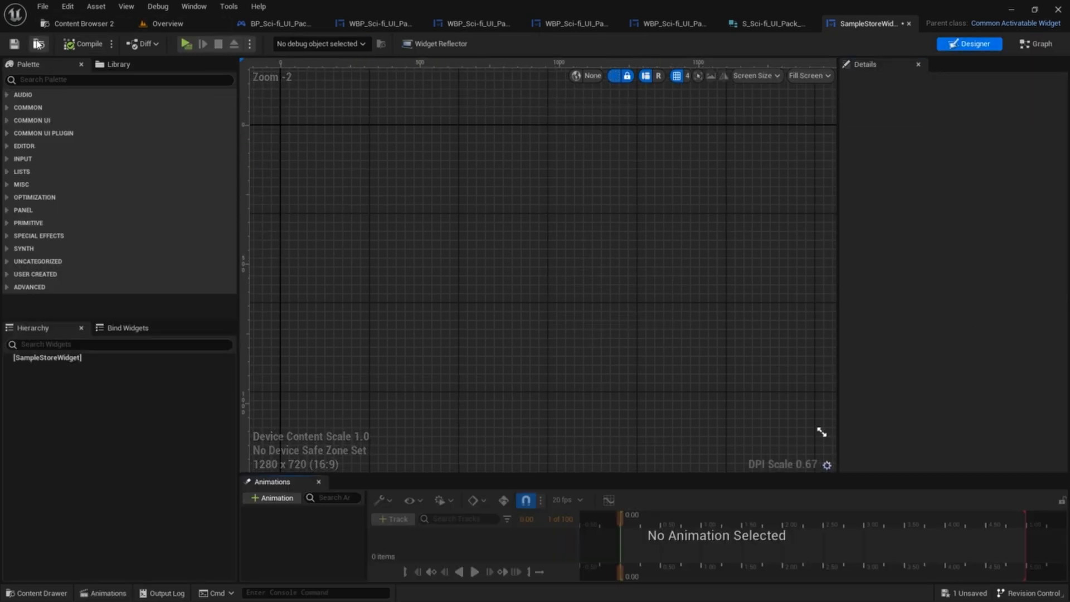
left_click(17, 46)
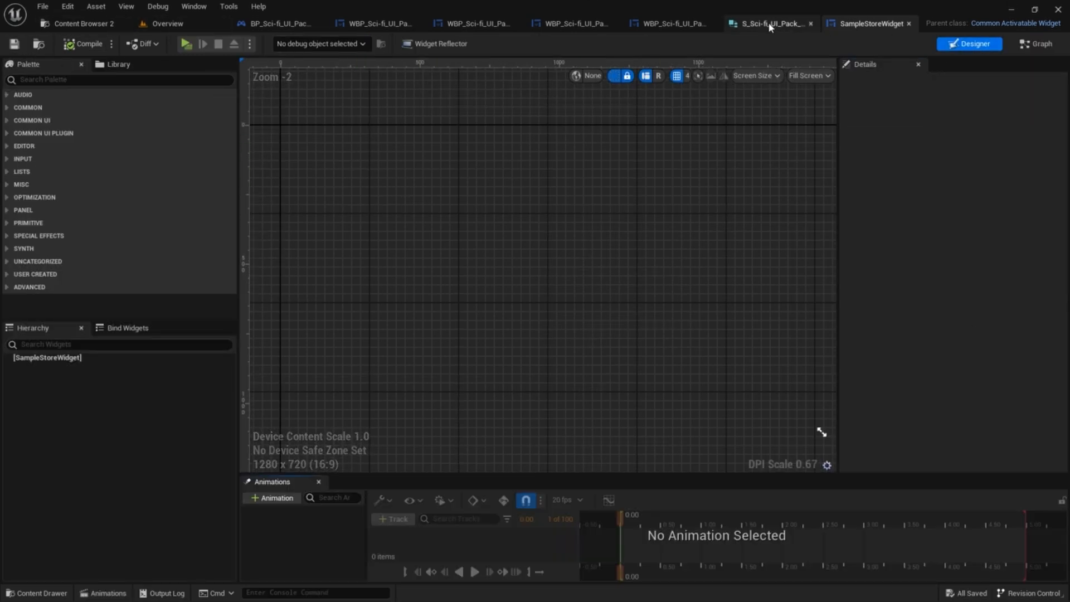
middle_click(564, 25)
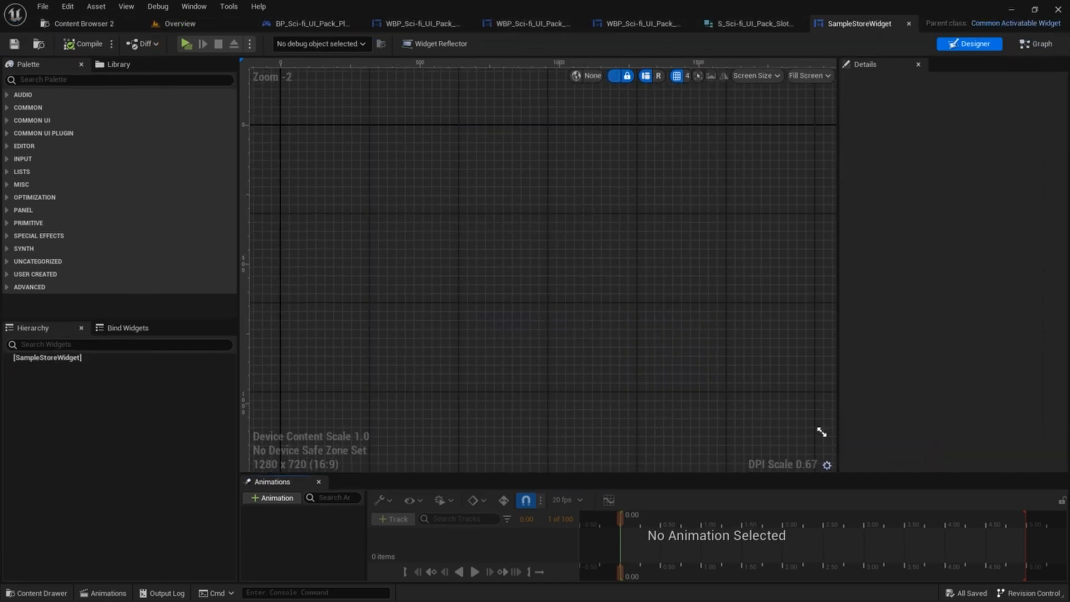
scroll(566, 212, "down", 1)
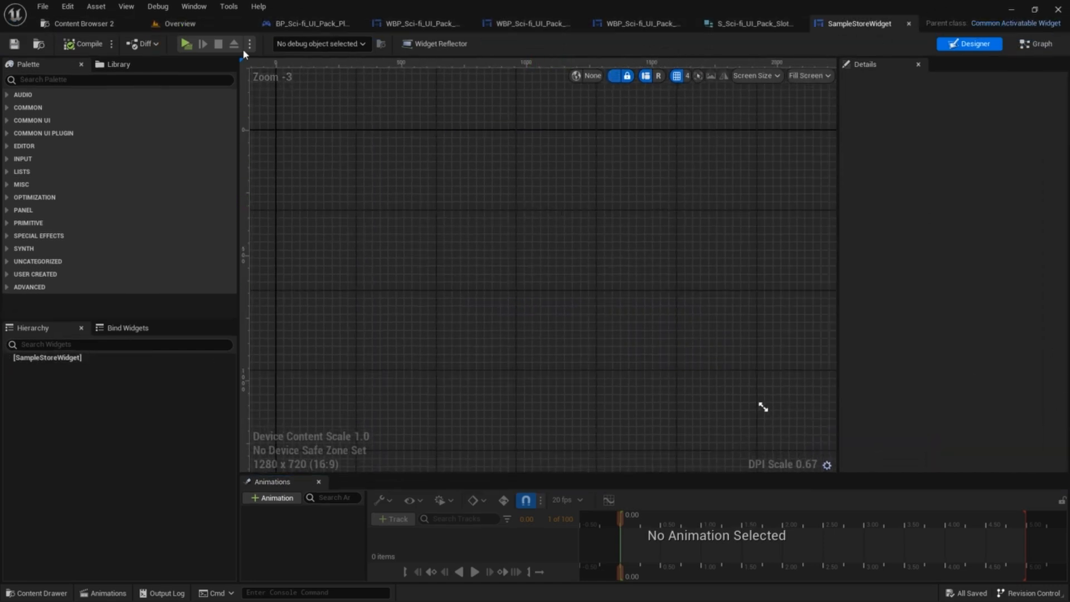
- Find the Wrap Box panel in the palette and add it as the root element of SampleStoreWidget
left_click(72, 79)
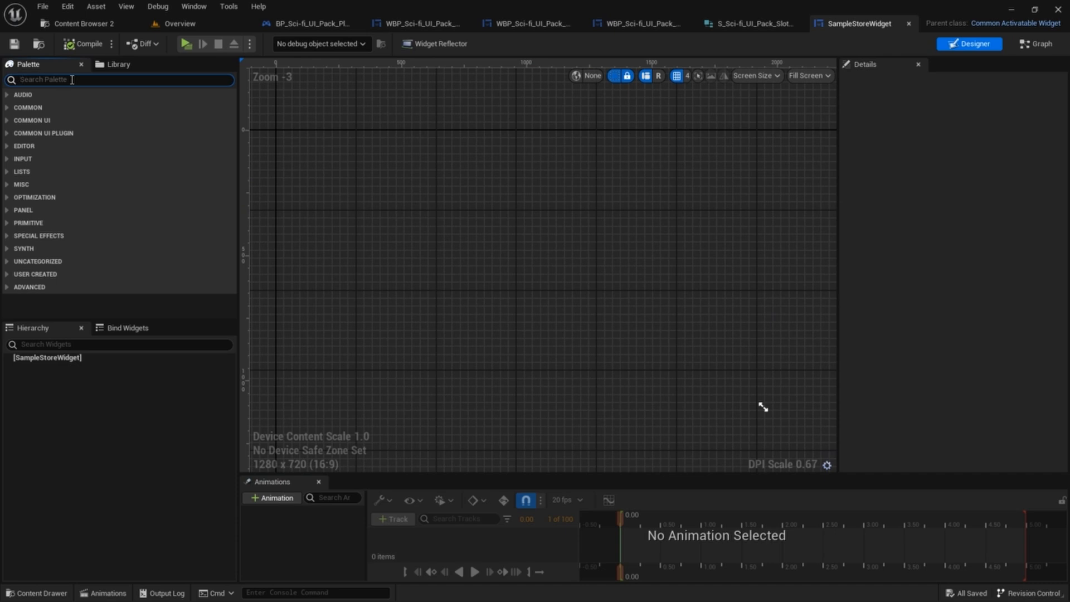
type("Wrap")
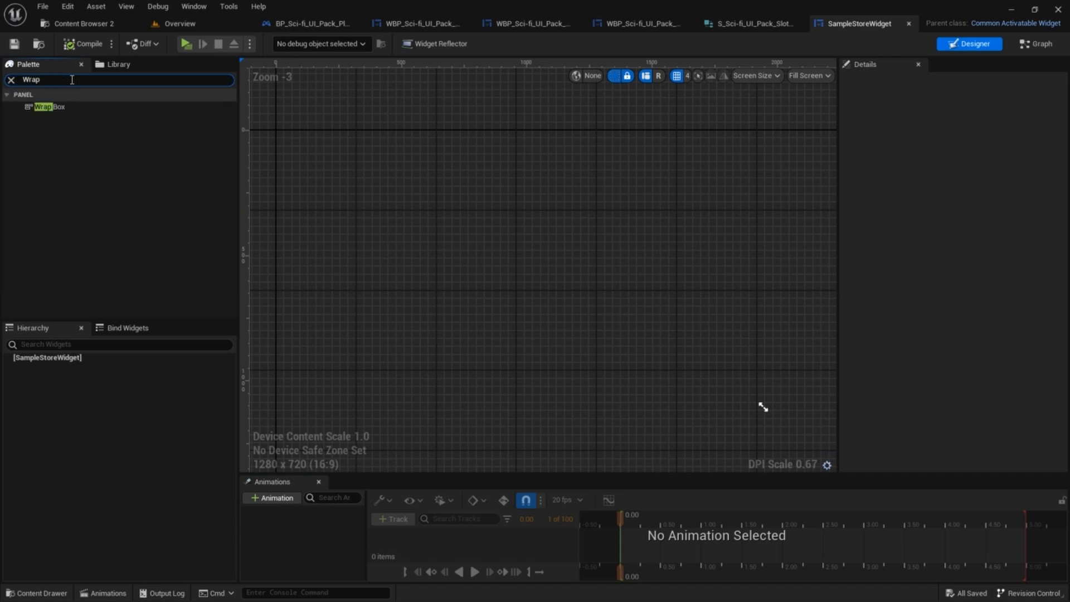
left_click_drag(55, 107, 59, 359)
left_click(54, 368)
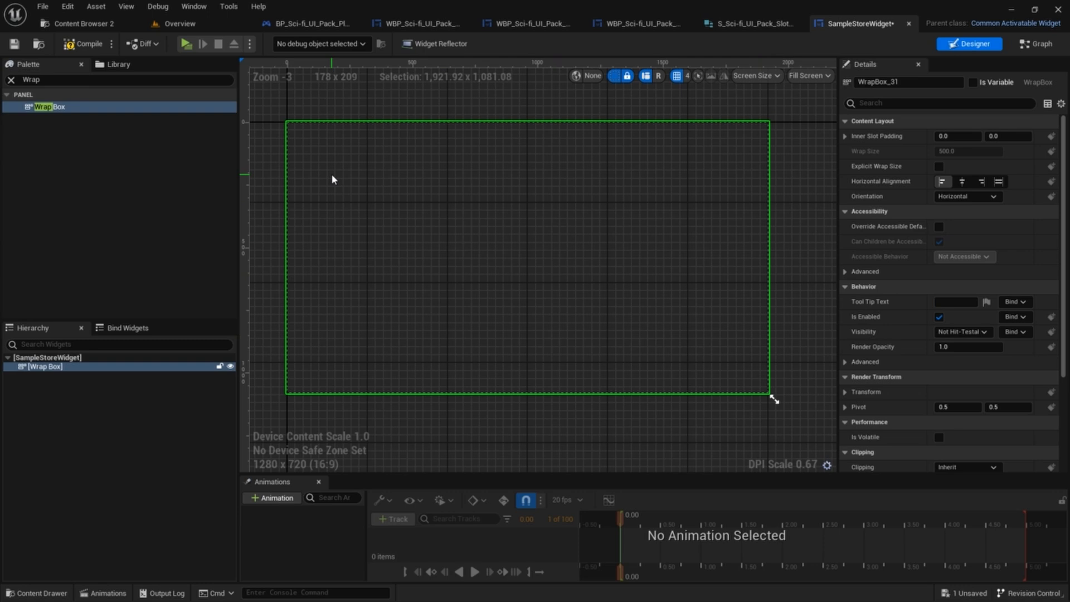
- Wrap the Wrap Box with a Common Hierarchical Scroll Box
right_click(42, 372)
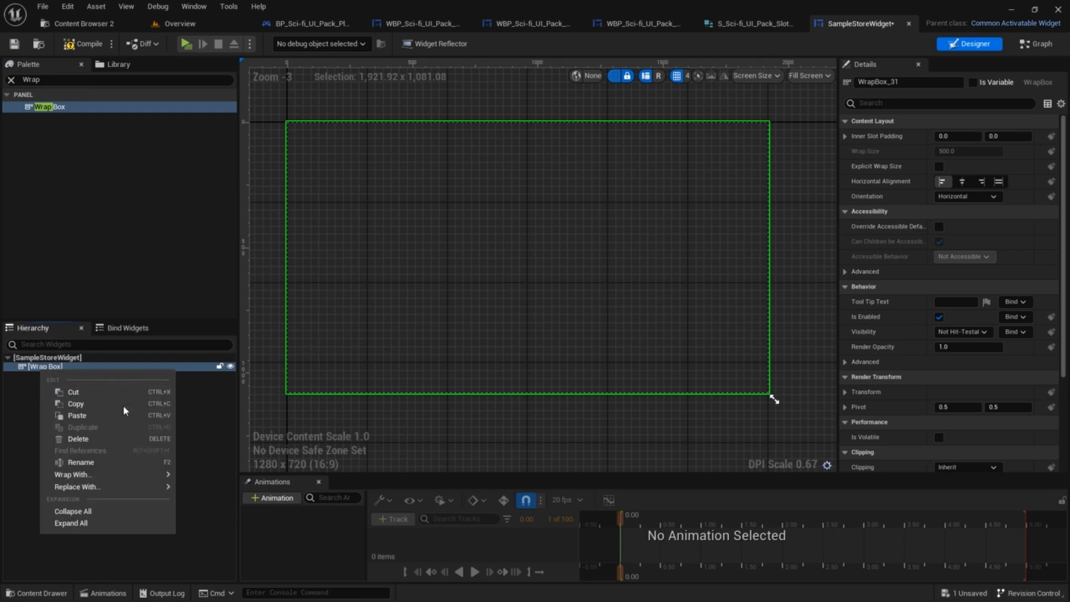
mouse_move(115, 476)
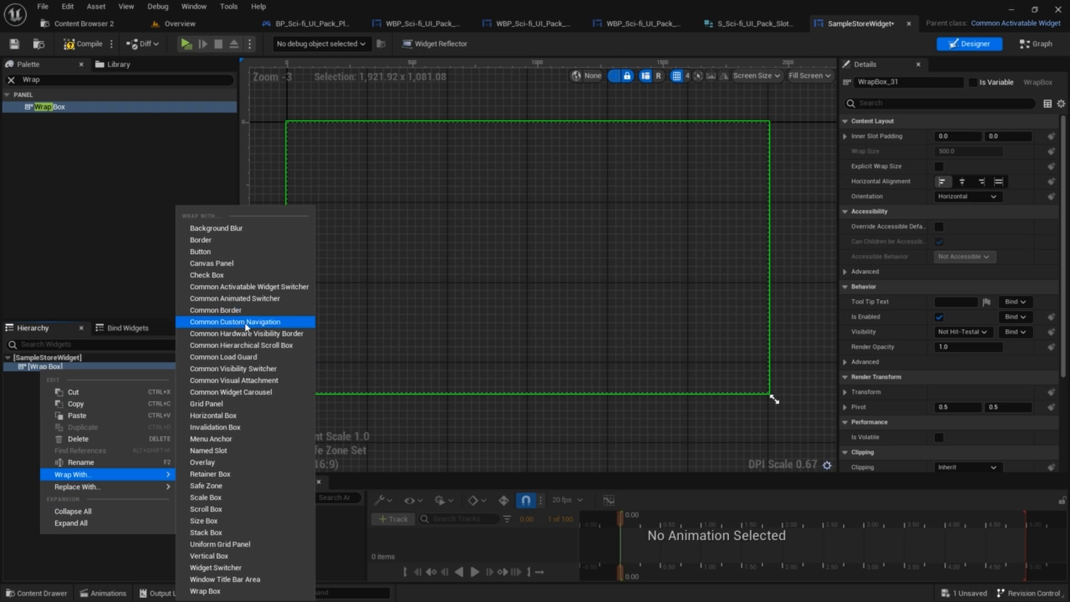
left_click(279, 345)
left_click(126, 366)
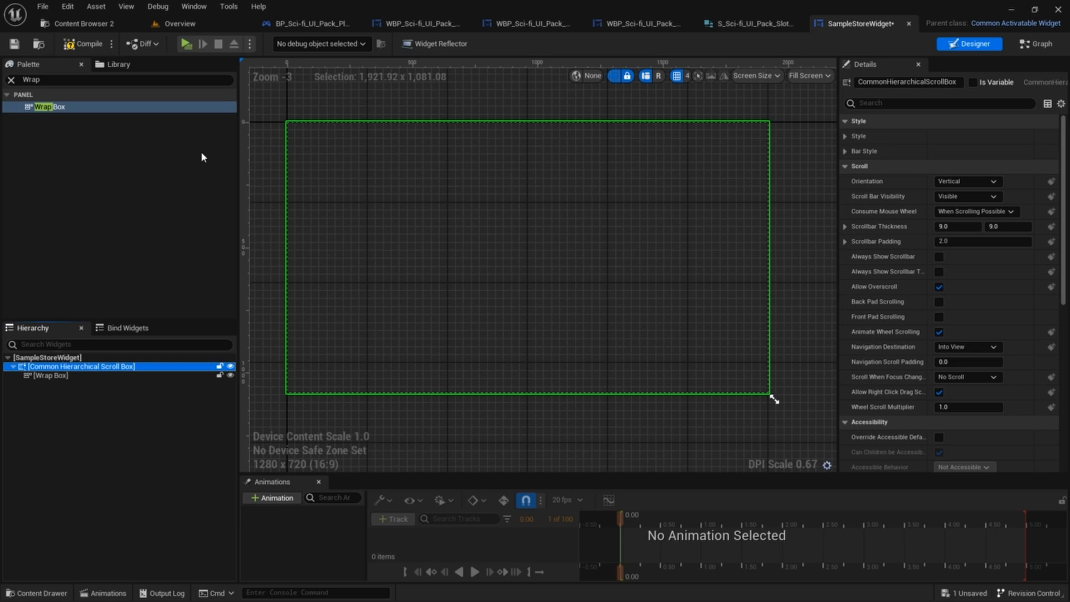
- Clear the palette search and wrap the Common Hierarchical Scroll Box with a Size Box
left_click(80, 82)
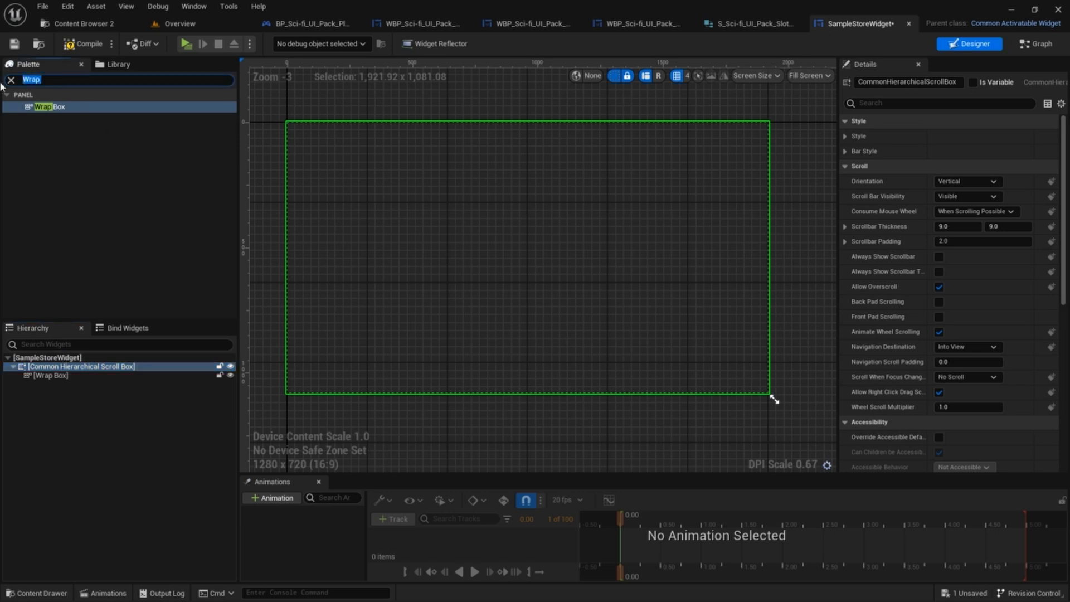
key("BackSpace")
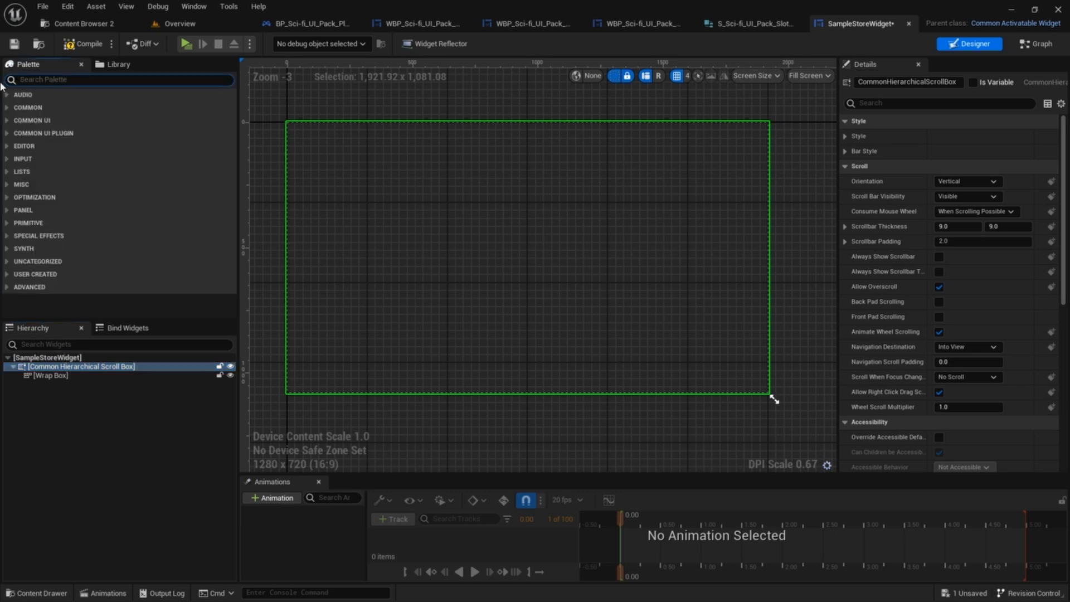
right_click(33, 367)
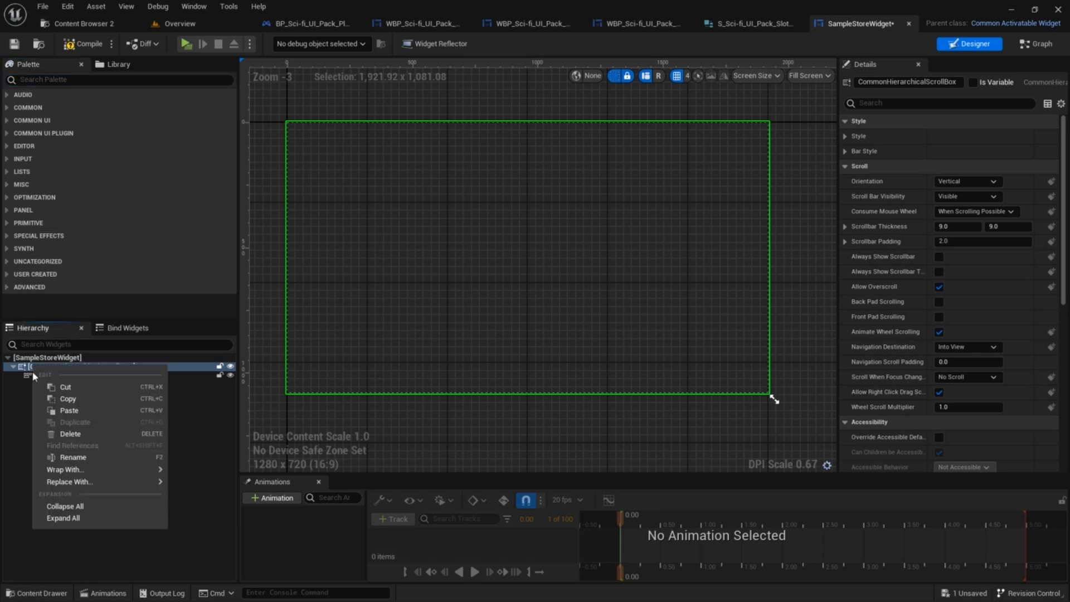
mouse_move(81, 470)
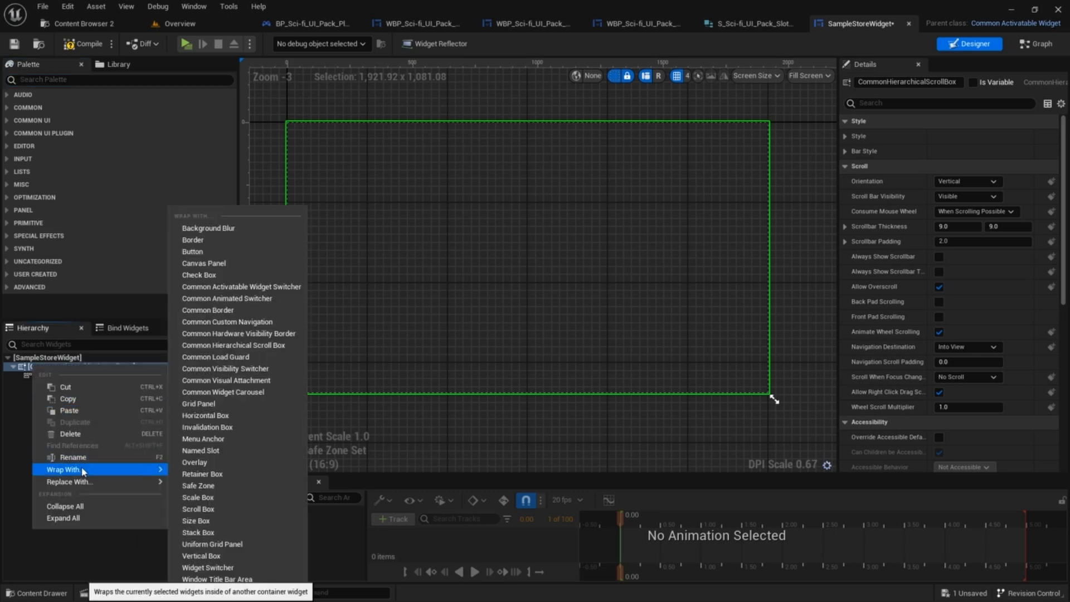
left_click(196, 521)
left_click(66, 366)
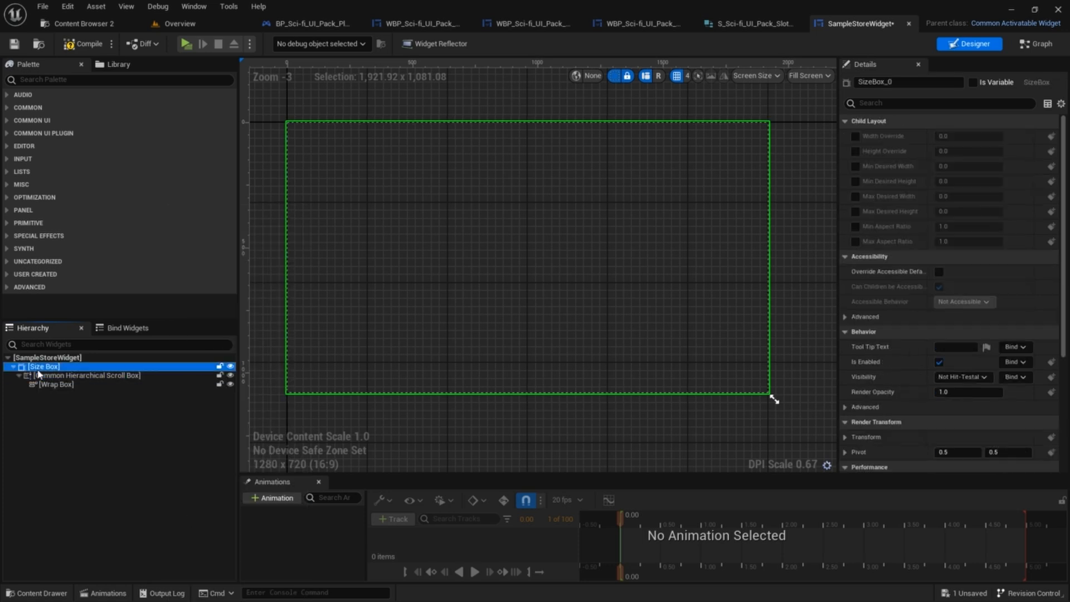
- Change the designer preview size mode from Fill Screen to Desired
left_click(808, 75)
left_click(834, 132)
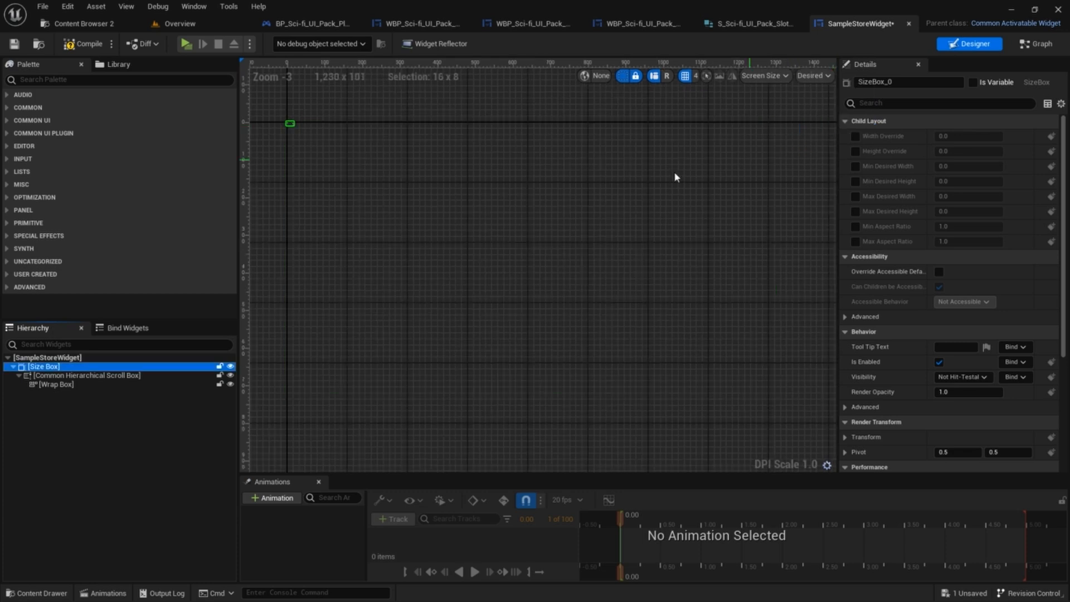
right_click_drag(382, 139, 589, 235)
scroll(496, 196, "up", 2)
right_click_drag(540, 188, 531, 167)
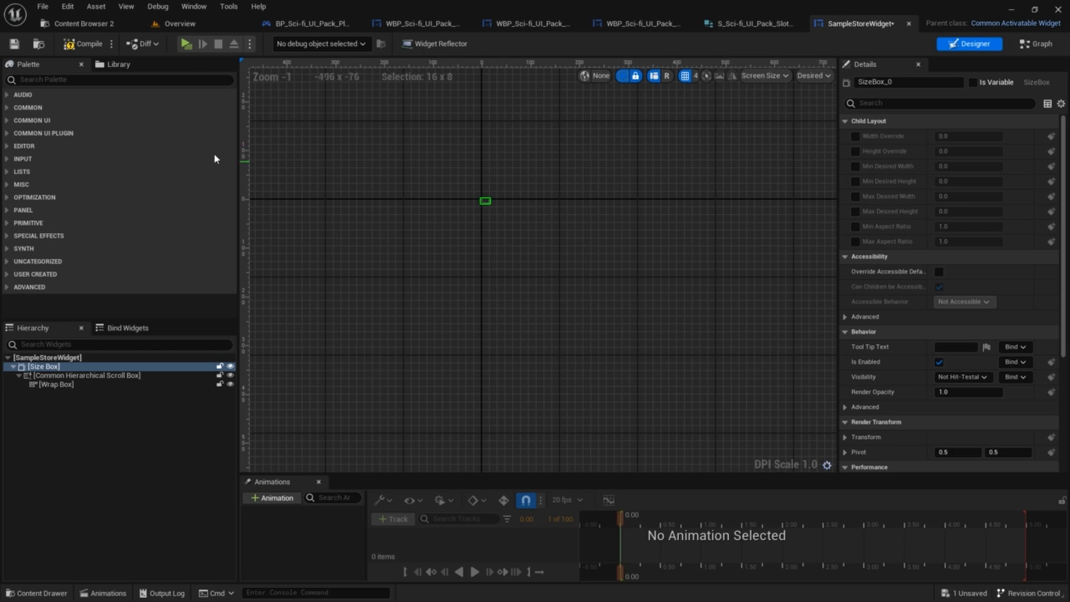
- Enable the Size Box's Width Override, set it to 1000, and save the widget
left_click(855, 136)
left_click(943, 136)
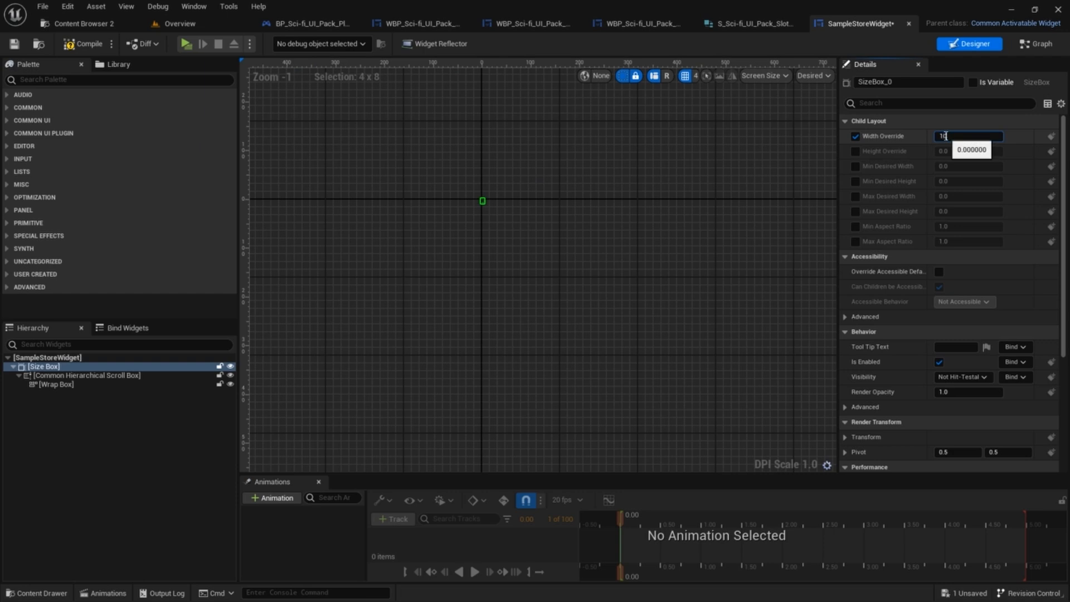
type("1000")
key("Return")
scroll(770, 137, "down", 3)
right_click_drag(771, 137, 559, 179)
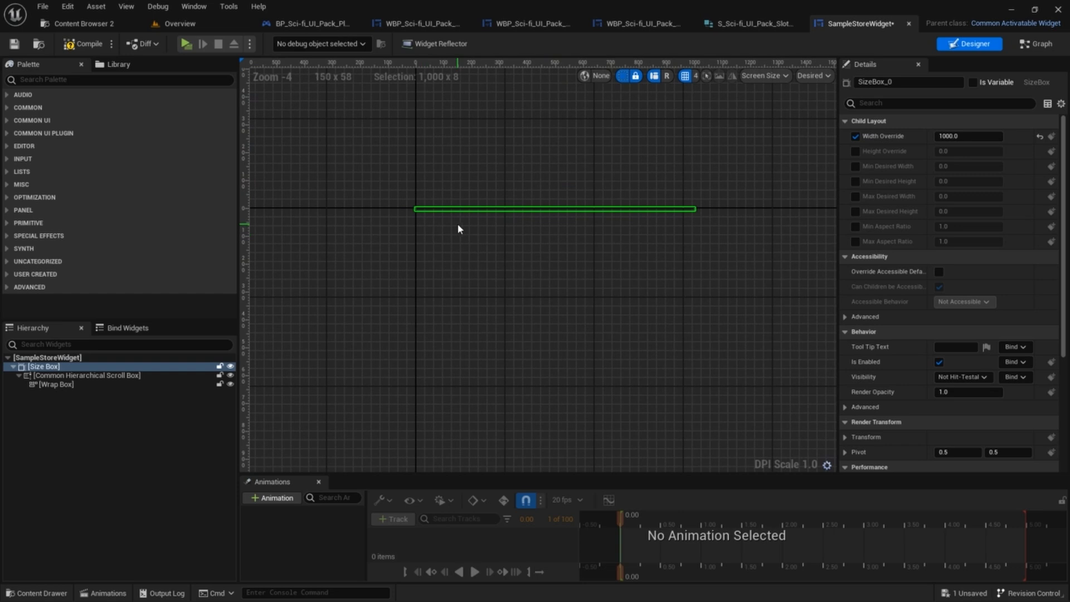
scroll(423, 220, "up", 4)
right_click_drag(432, 222, 411, 205)
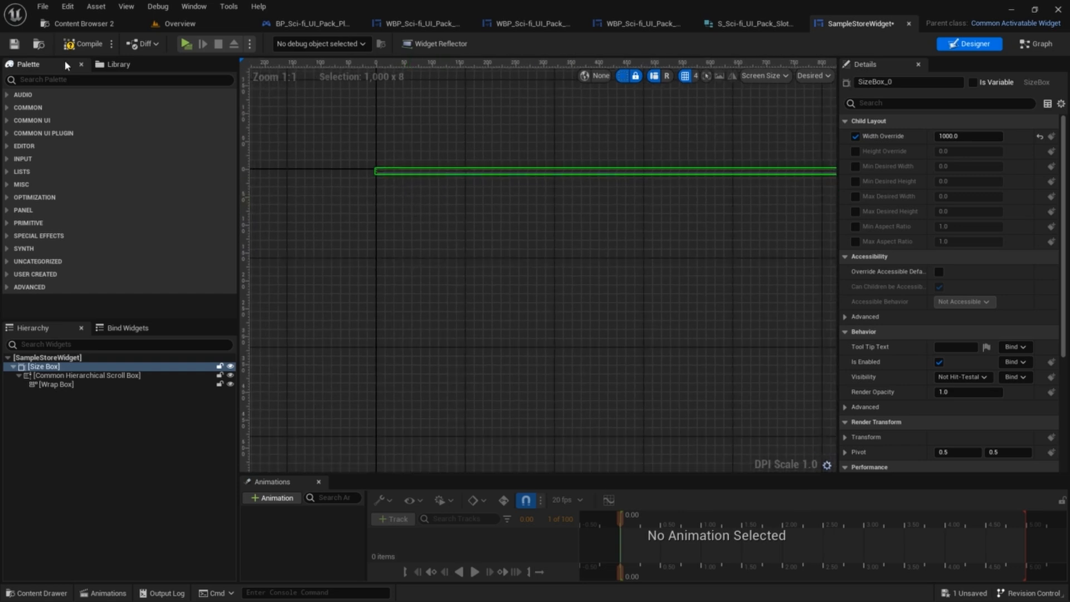
left_click(14, 44)
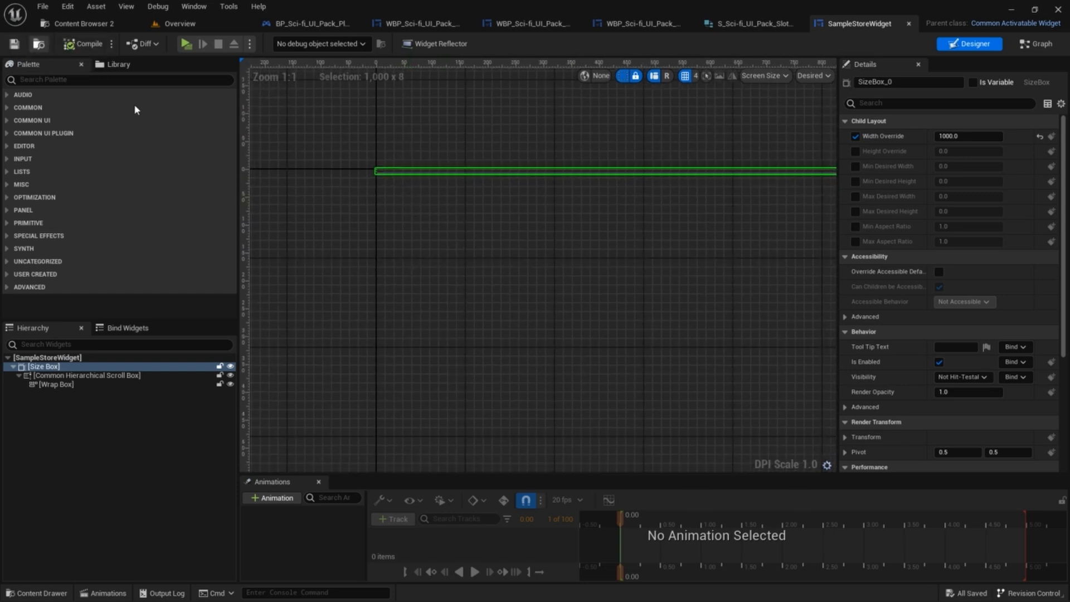
- Expose the Wrap Box inside the scroll box as a variable
scroll(555, 249, "down", 4)
left_click(56, 384)
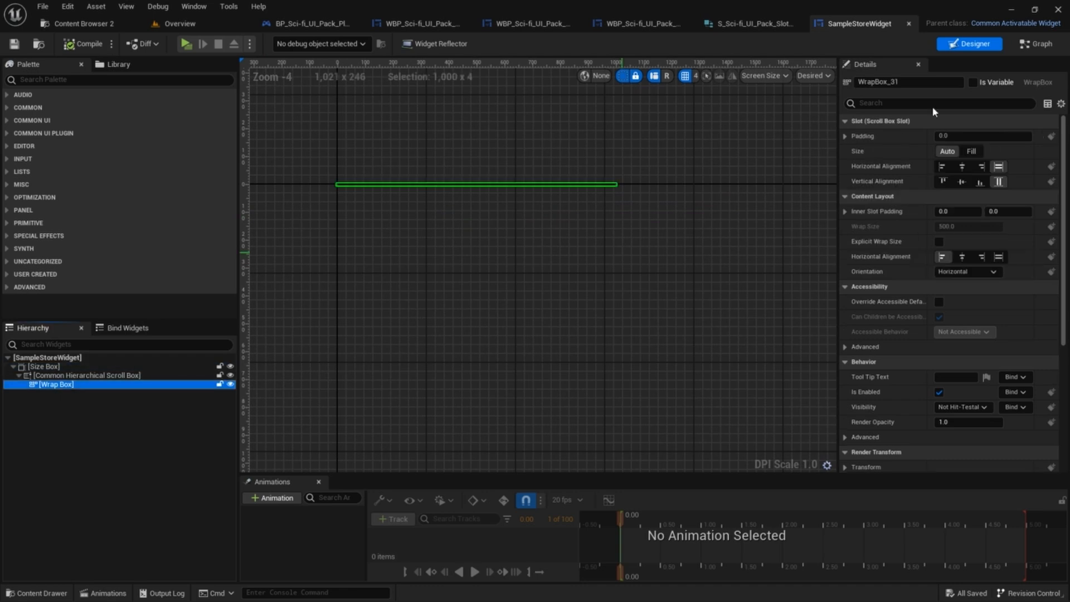
left_click(973, 82)
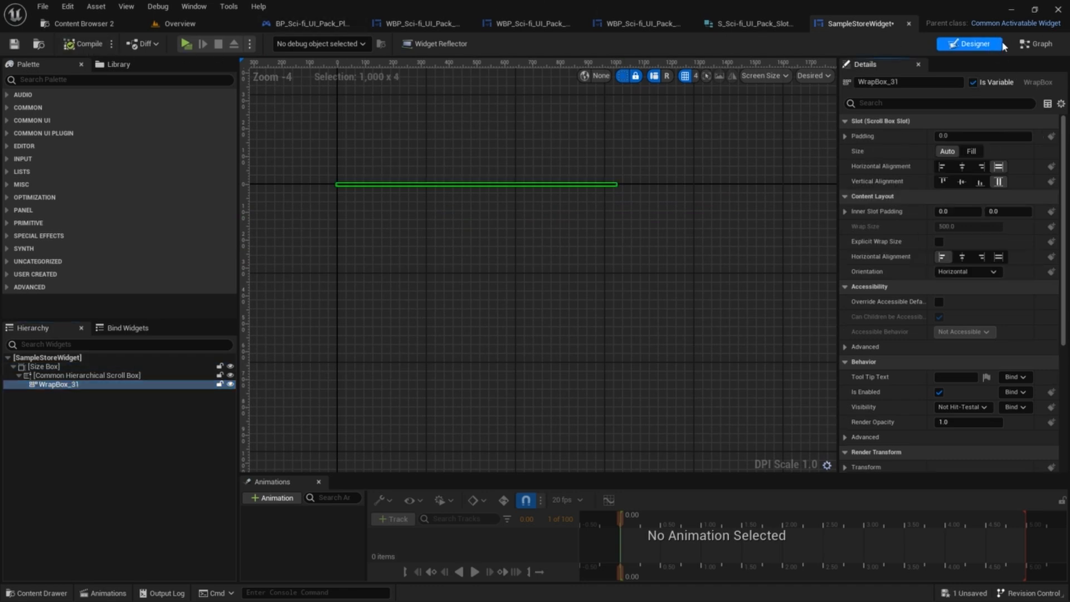
- Open the widget's event graph and delete the default event nodes other than Event Pre Construct
left_click(1035, 44)
left_click_drag(608, 449, 438, 279)
key("Delete")
scroll(560, 237, "up", 3)
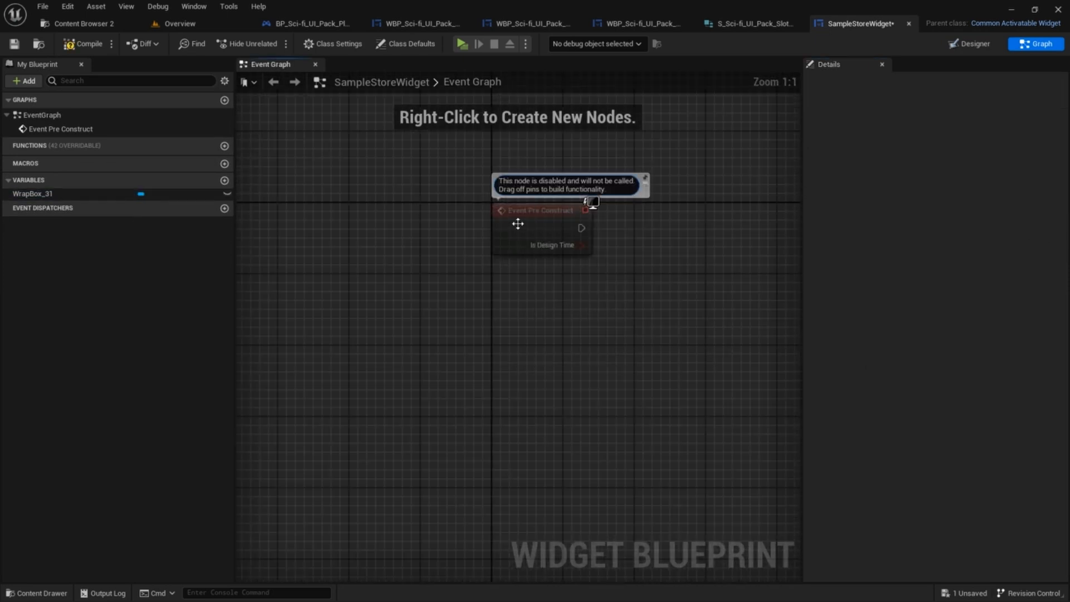
- Add a new variable named ButtonItem to SampleStoreWidget and compile the blueprint
left_click(84, 194)
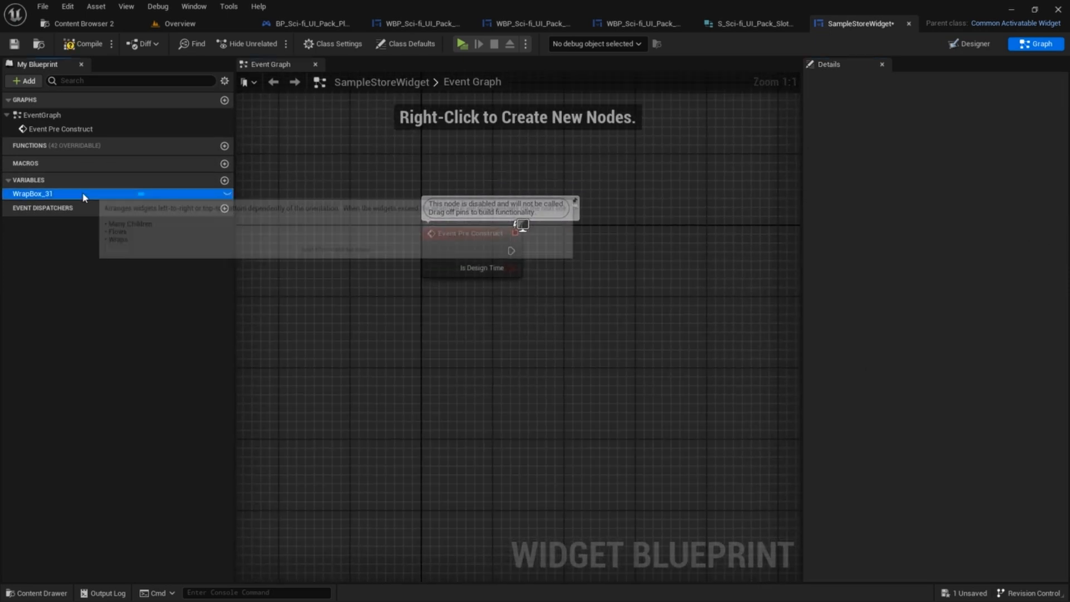
left_click(224, 180)
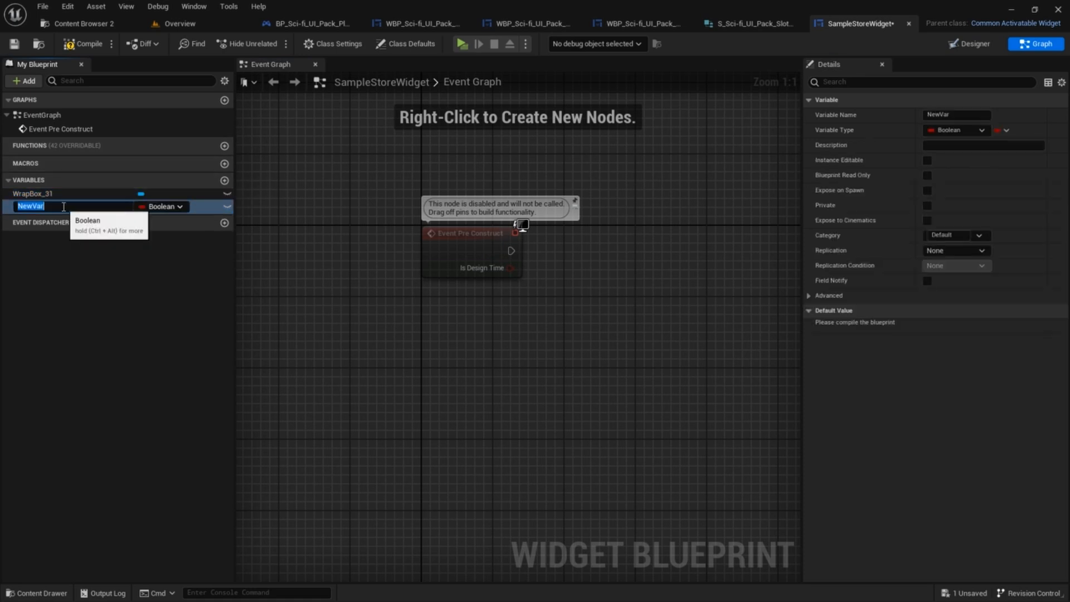
type("ButtonItem")
key("Return")
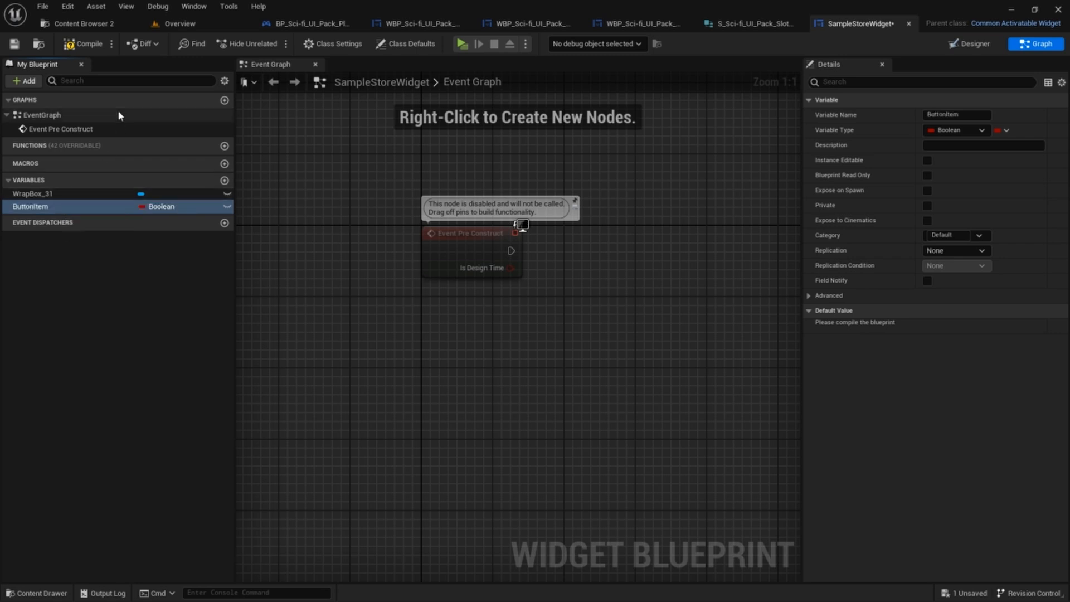
left_click(82, 44)
left_click(164, 208)
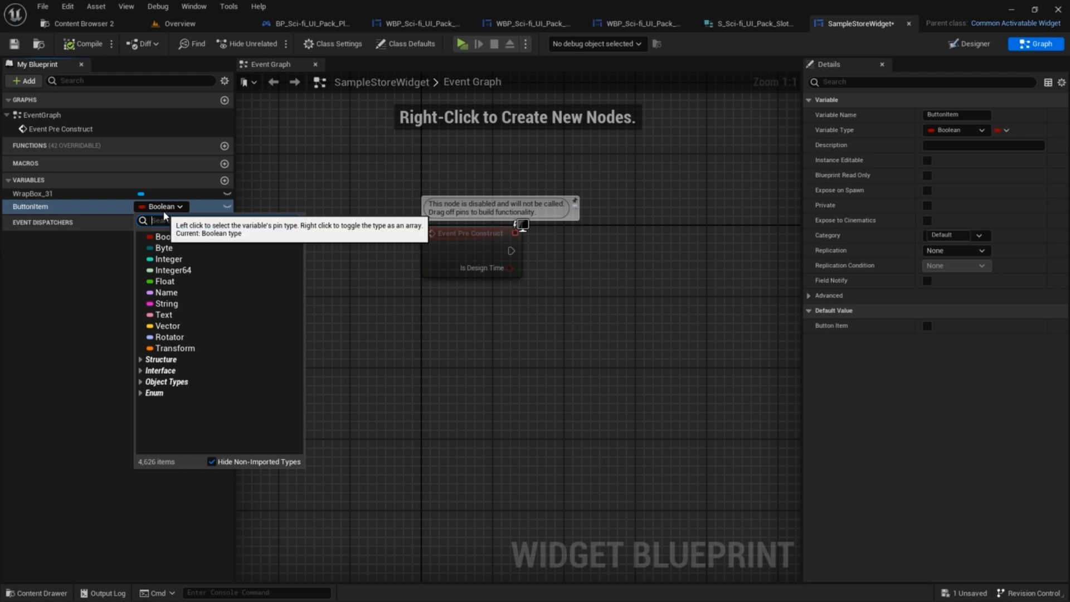
type("s")
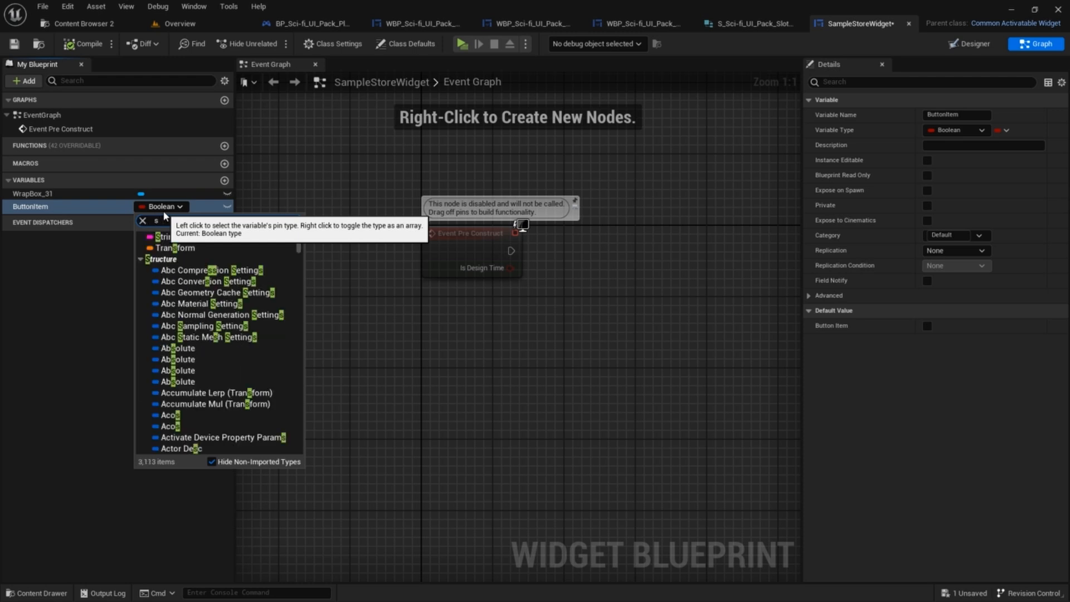
type("sc")
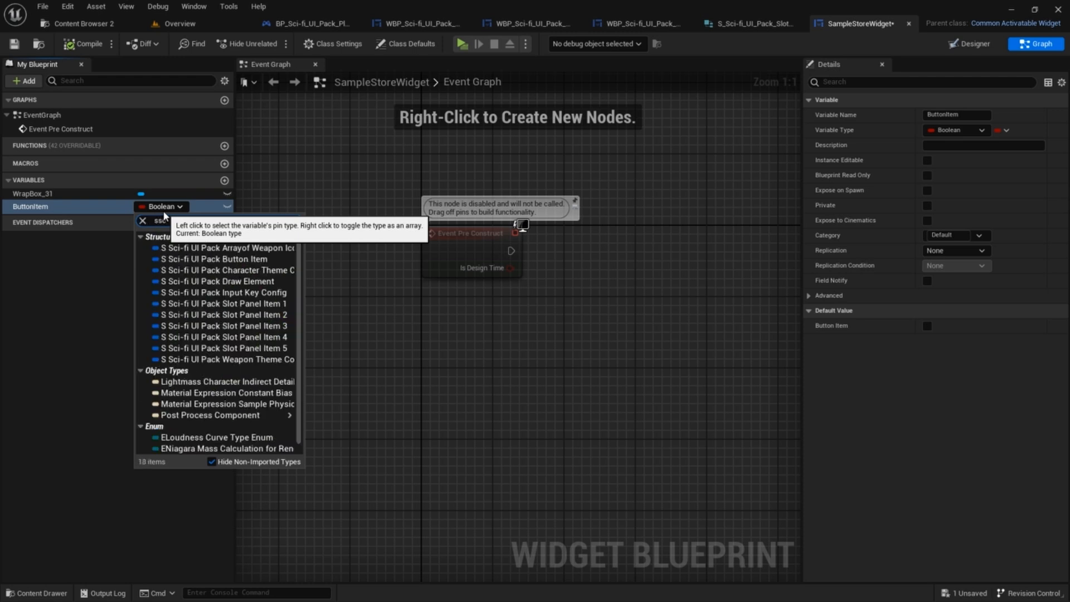
key("BackSpace")
key("BackSpace")
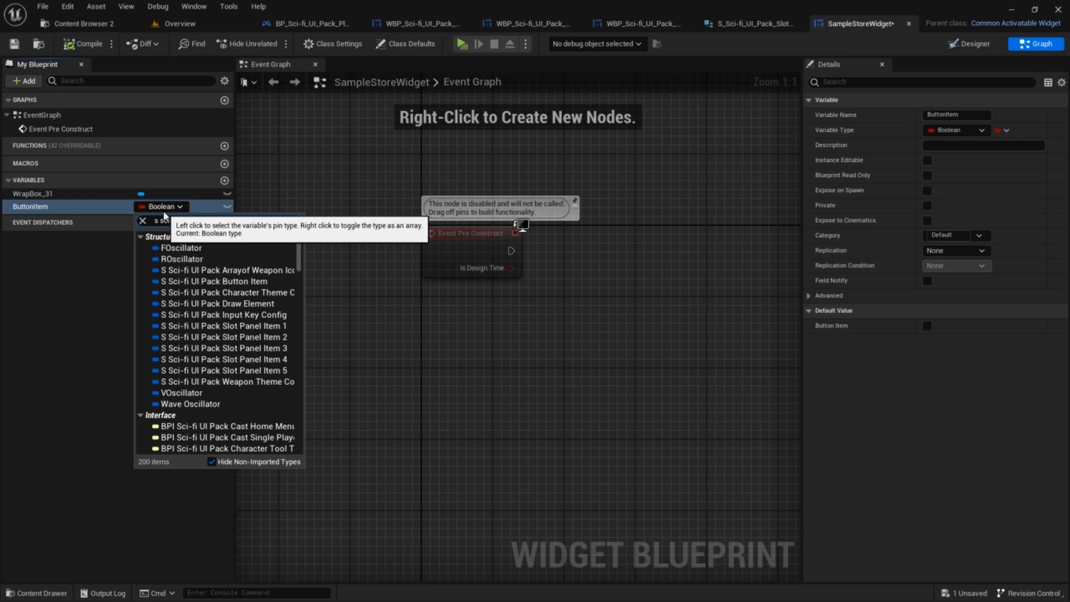
type("-")
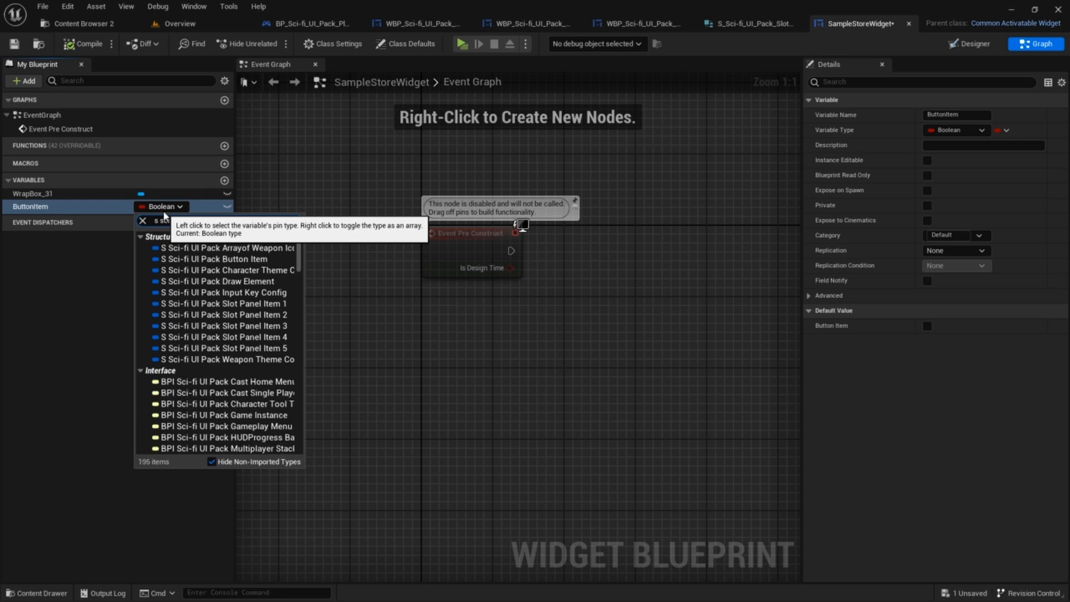
key("Escape")
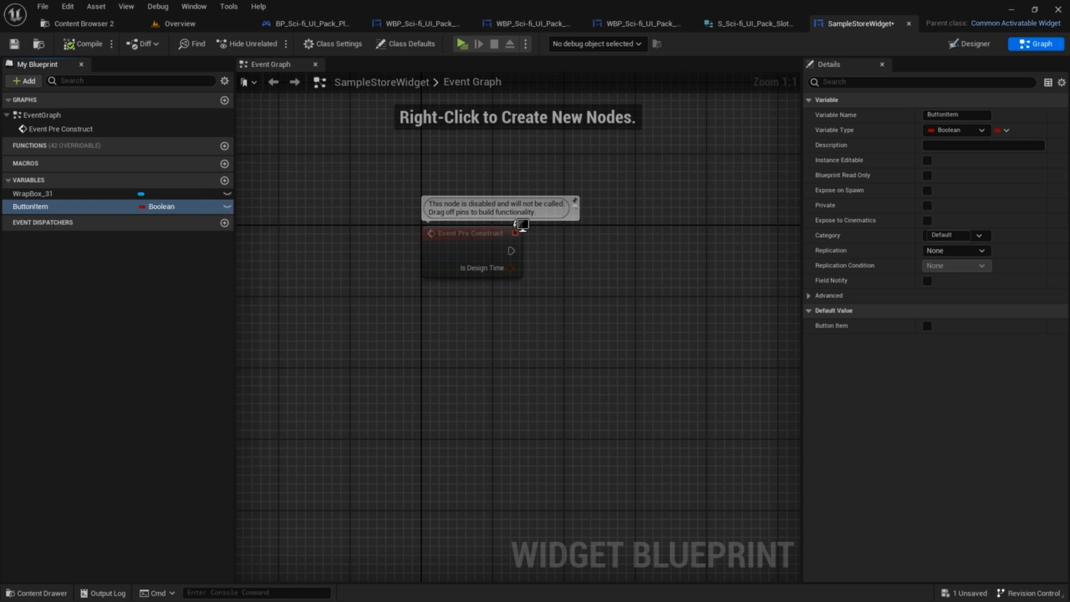
- Set ButtonItem's type to the S Sci-fi UI Pack Slot Panel Item 1 structure, then compile and save the widget
left_click(155, 207)
type("sl")
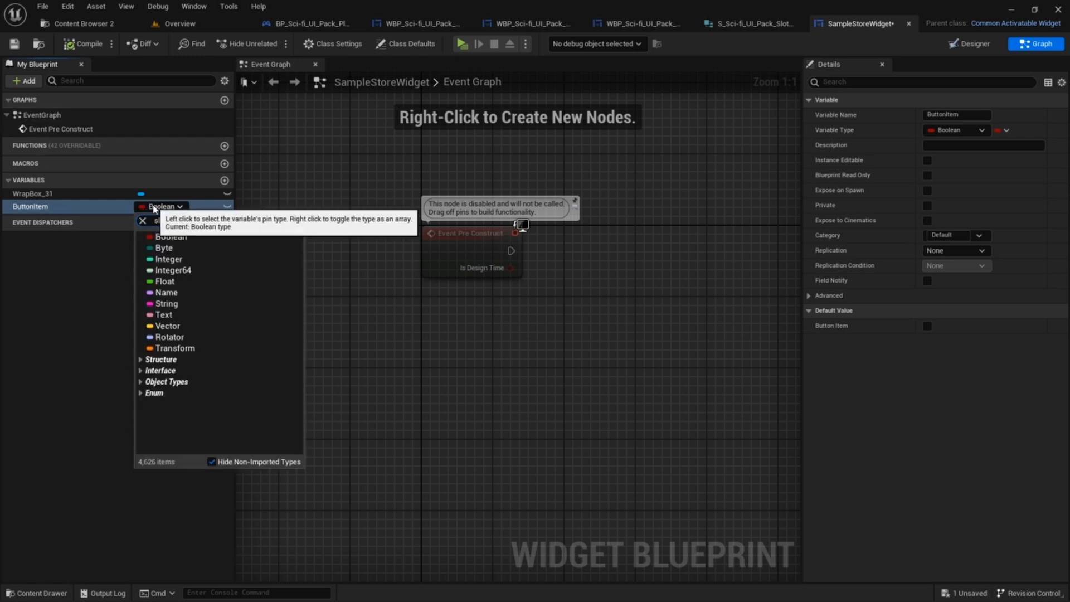
type("ot panel 1")
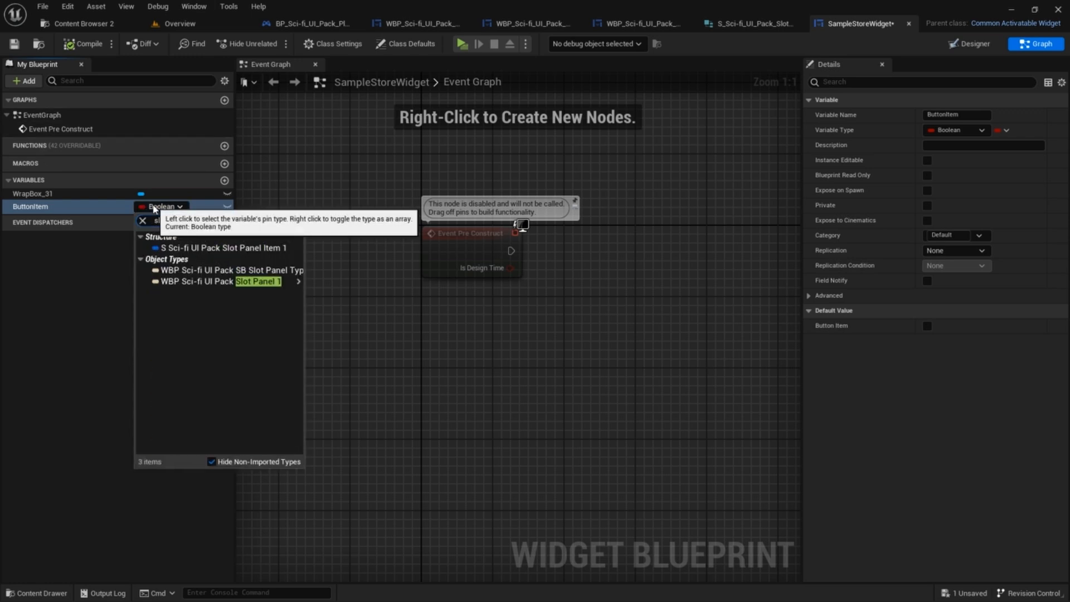
left_click(243, 250)
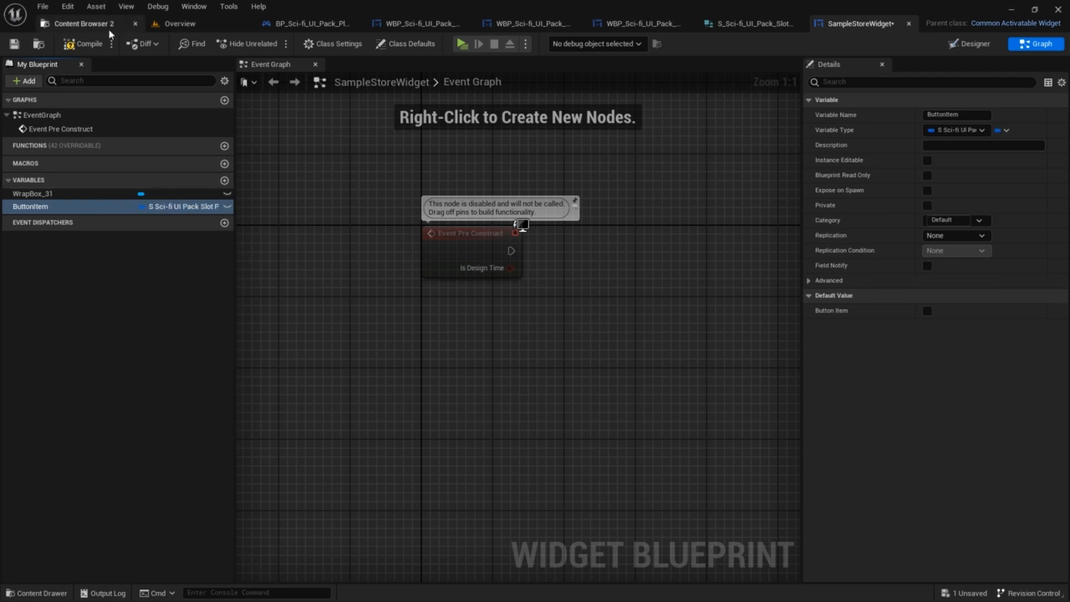
left_click(76, 46)
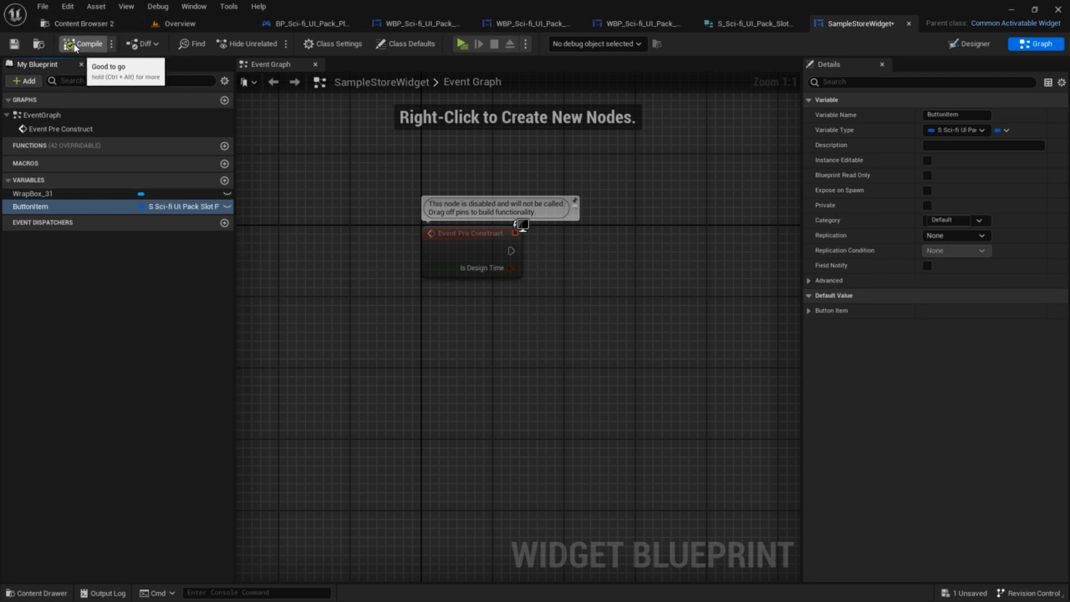
left_click(14, 44)
- Turn the ButtonItem variable into an array and compile the blueprint
left_click(1006, 130)
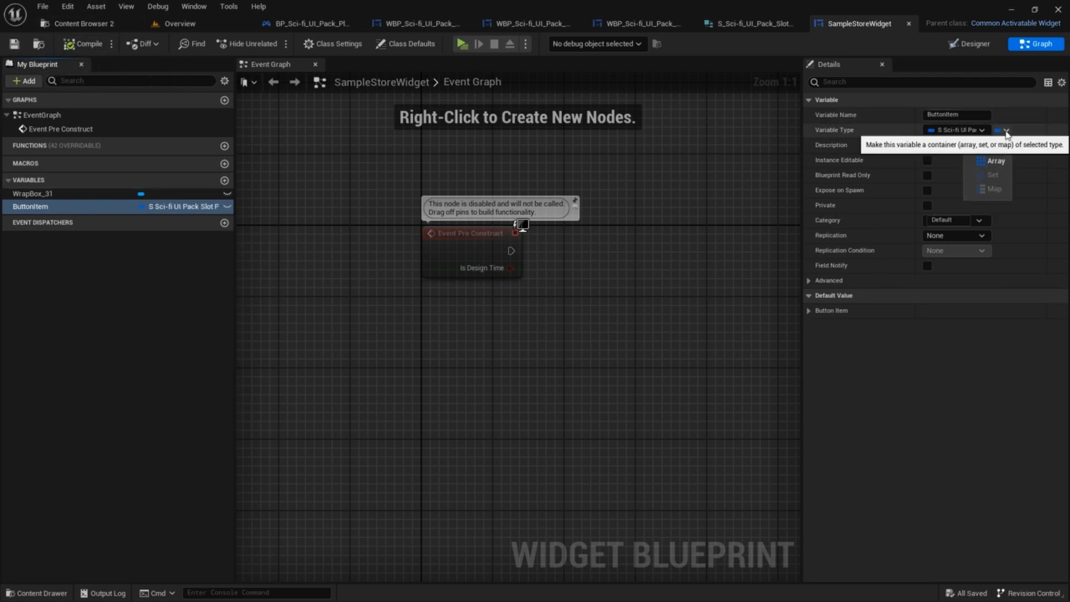
left_click(995, 160)
left_click(75, 44)
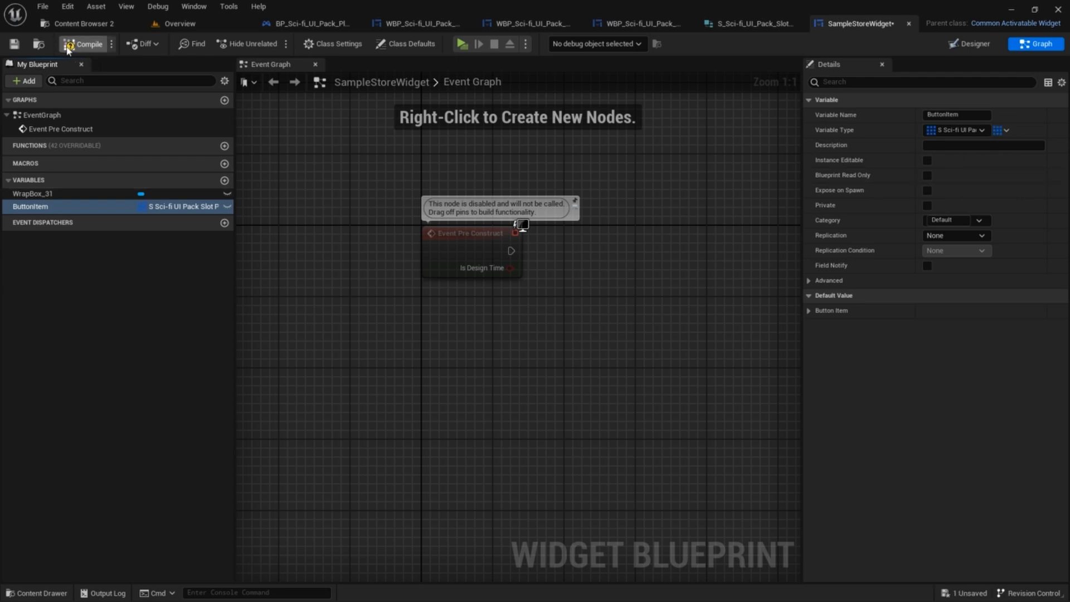
- Save the widget blueprint and add a Create Widget node to the event graph
left_click(14, 44)
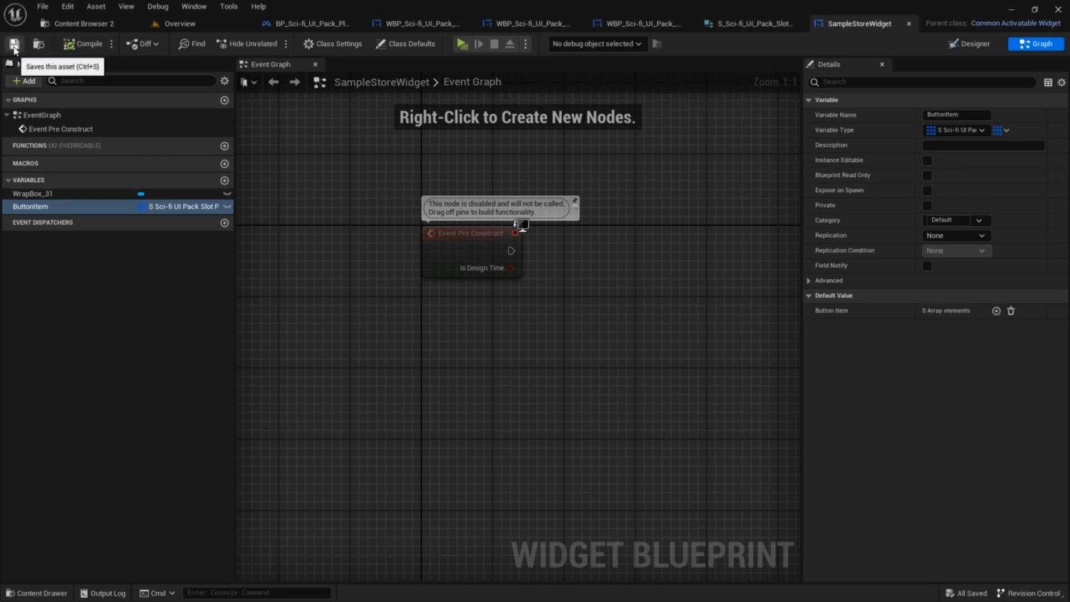
right_click(575, 300)
type("vr")
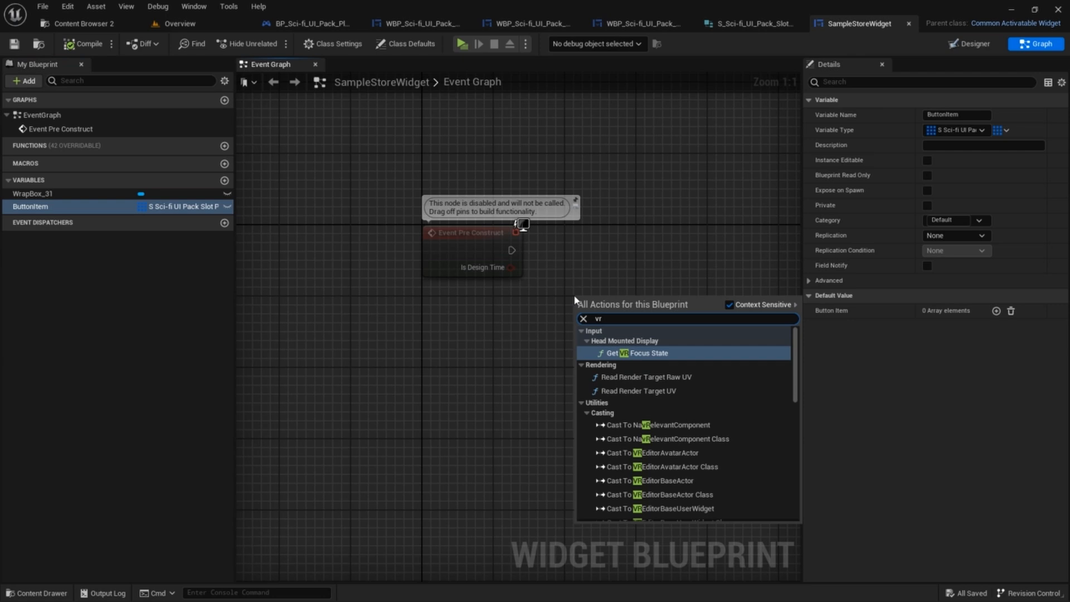
key("BackSpace")
key("BackSpace")
type("crea")
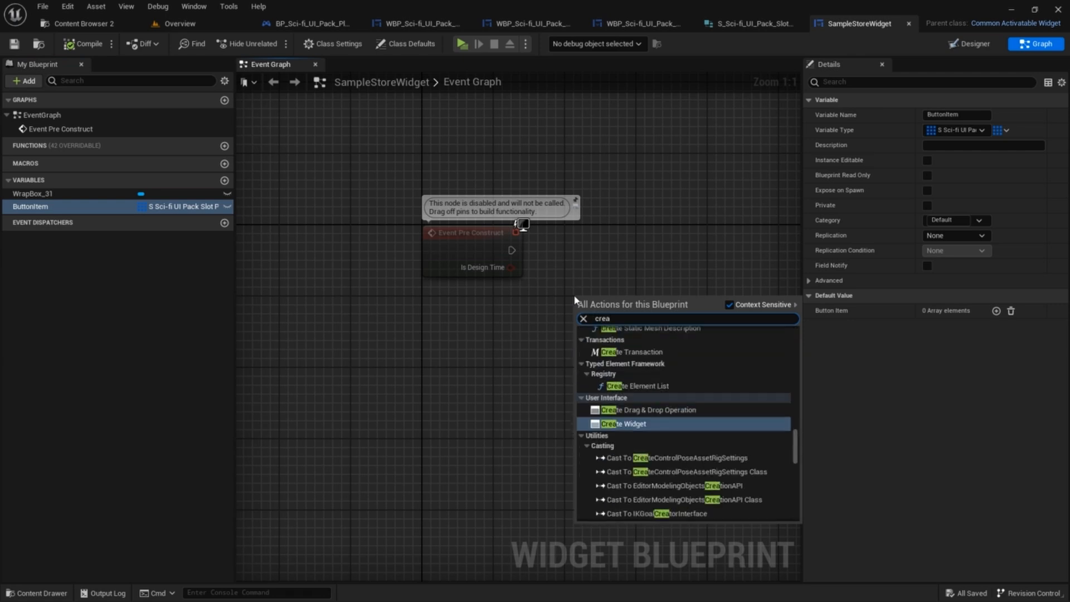
type("te widgr")
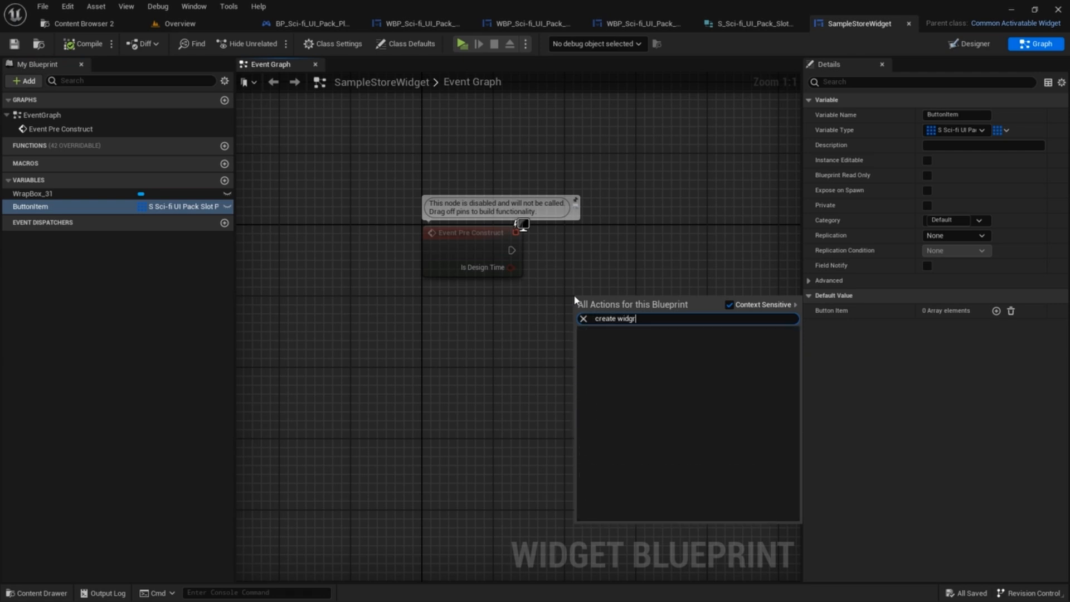
type("t")
key("BackSpace")
key("BackSpace")
key("Return")
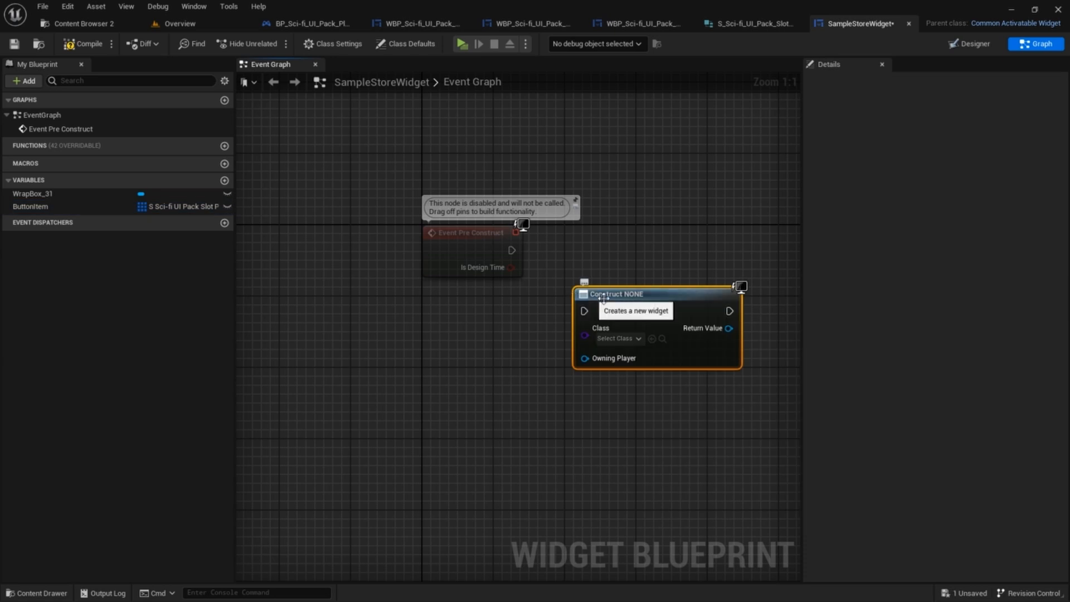
- Place the Create Widget node beside Event Pre Construct, then compile and save the blueprint
left_click_drag(666, 319, 662, 285)
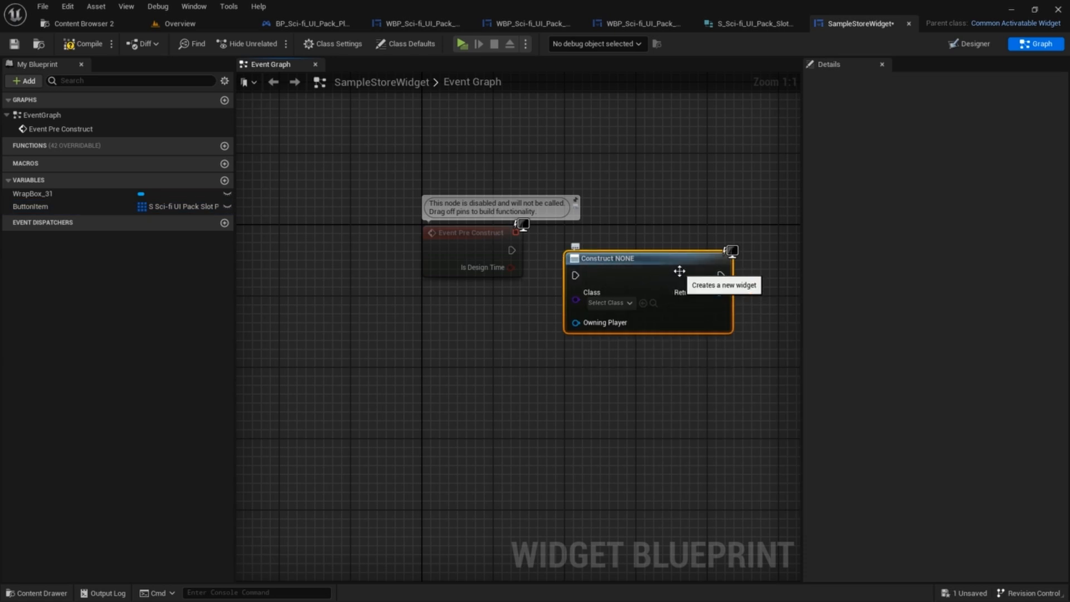
left_click_drag(642, 270, 685, 246)
right_click_drag(666, 186, 542, 165)
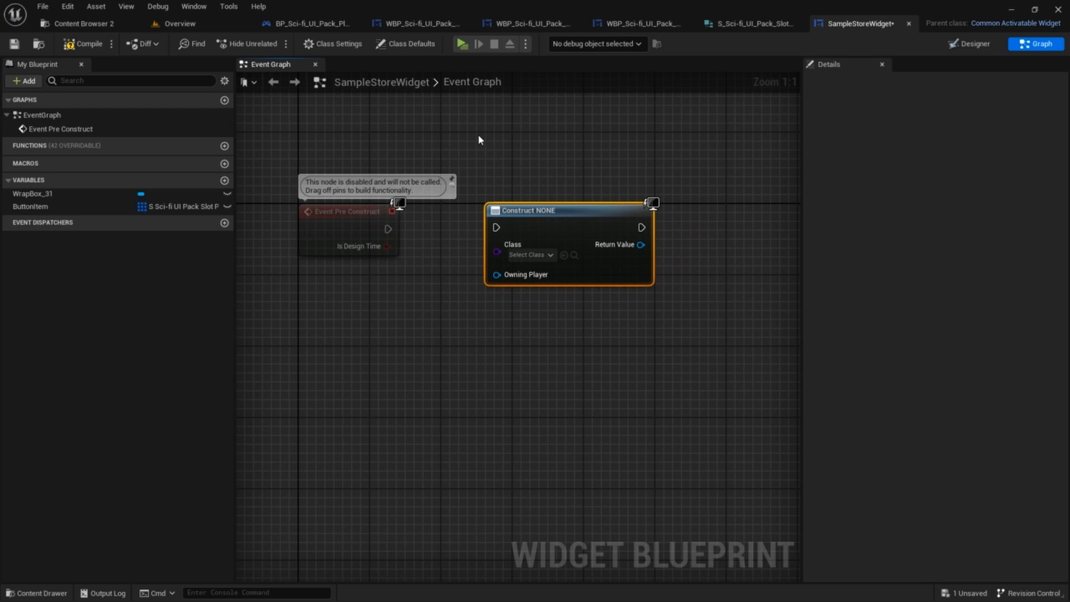
left_click(84, 44)
left_click(14, 44)
- Look through the open slot panel and base widget blueprints to identify the panel widget to create
left_click(658, 25)
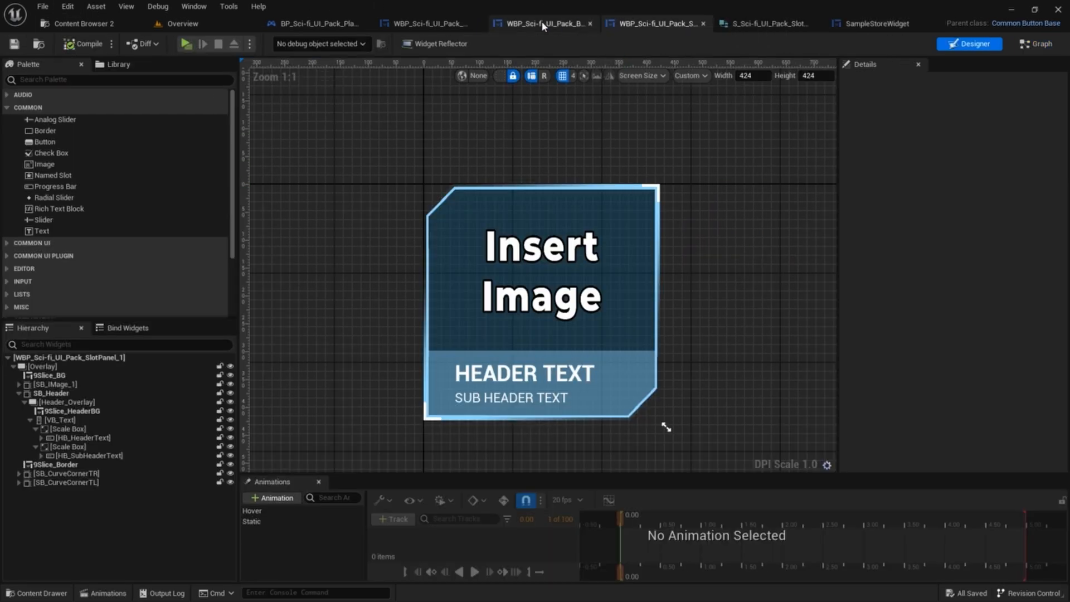
left_click(543, 23)
left_click(639, 31)
left_click(563, 31)
key("ctrl+space")
- Locate WBP_Sci-fi_UI_Pack_SB_SlotPanel_Type_3 in the content folder Widget/WidgetButton/Buttons/ButtonSizeOverideWidget
left_click(84, 23)
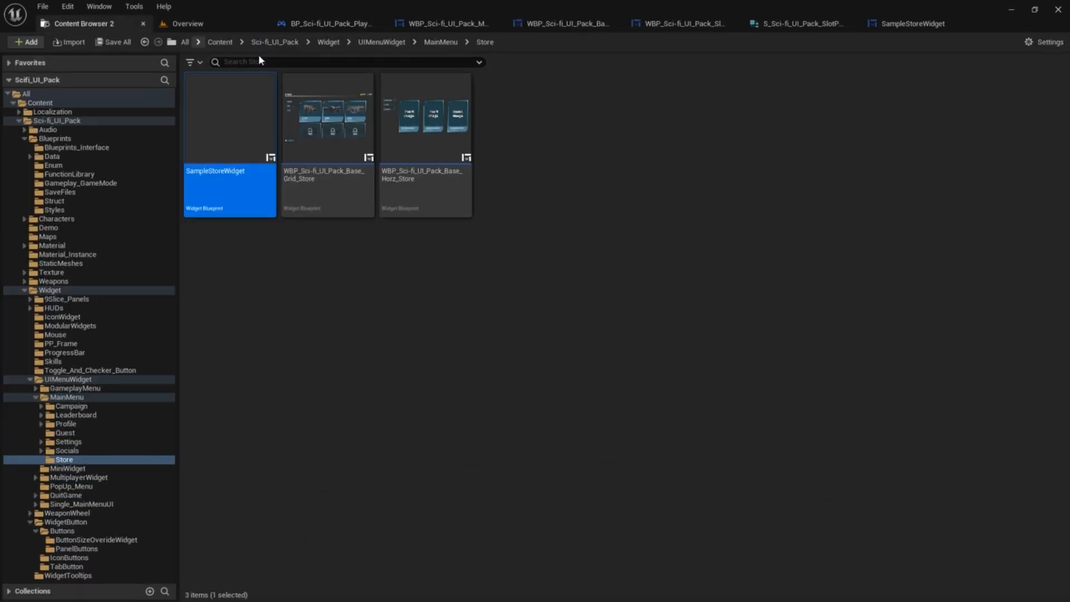
key("alt+Left")
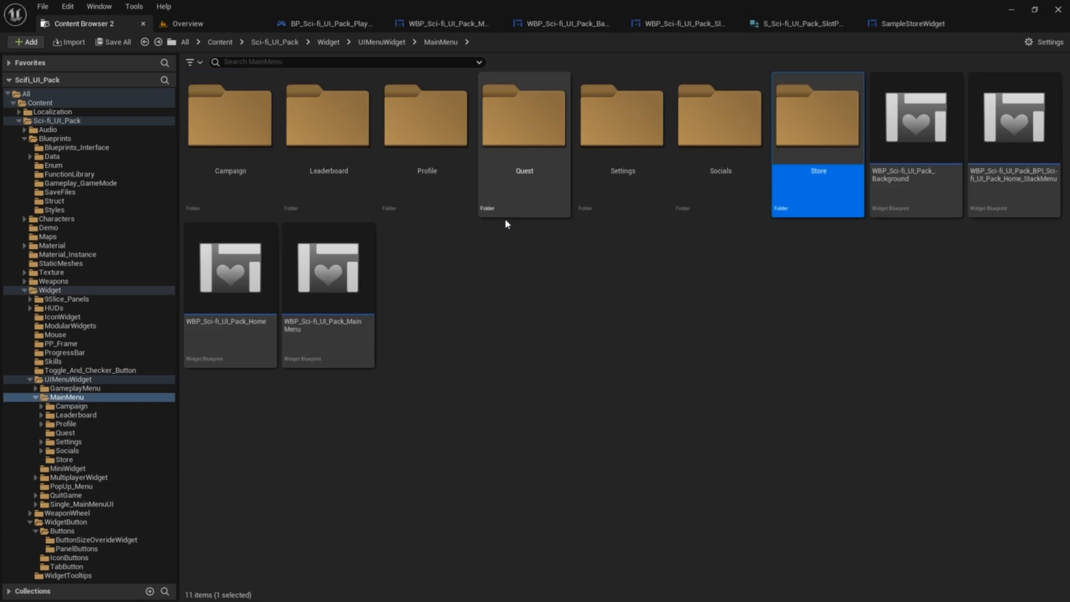
left_click(334, 42)
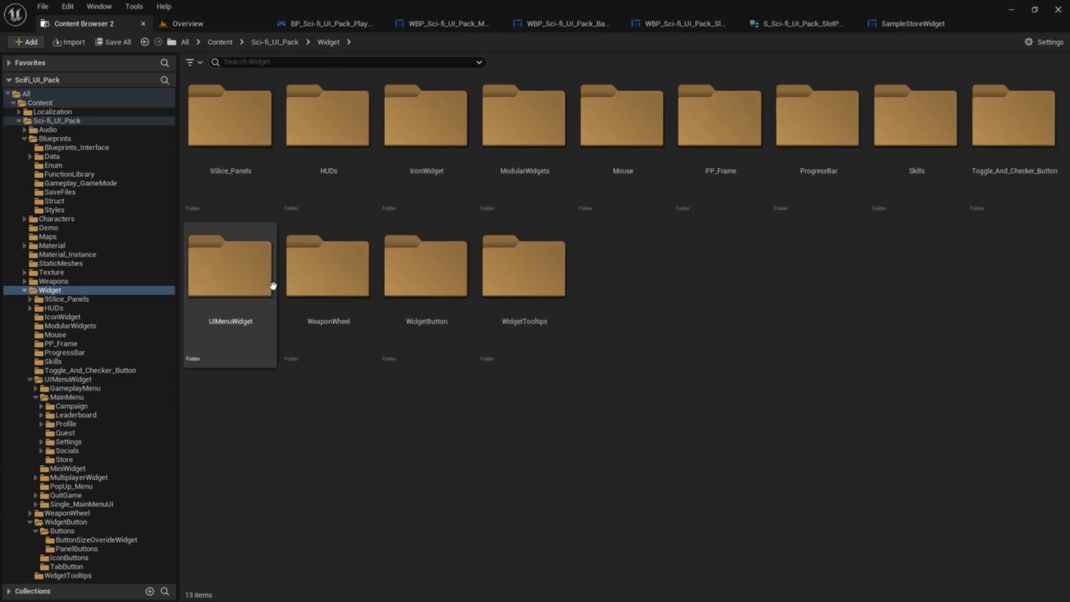
double_click(446, 267)
double_click(235, 125)
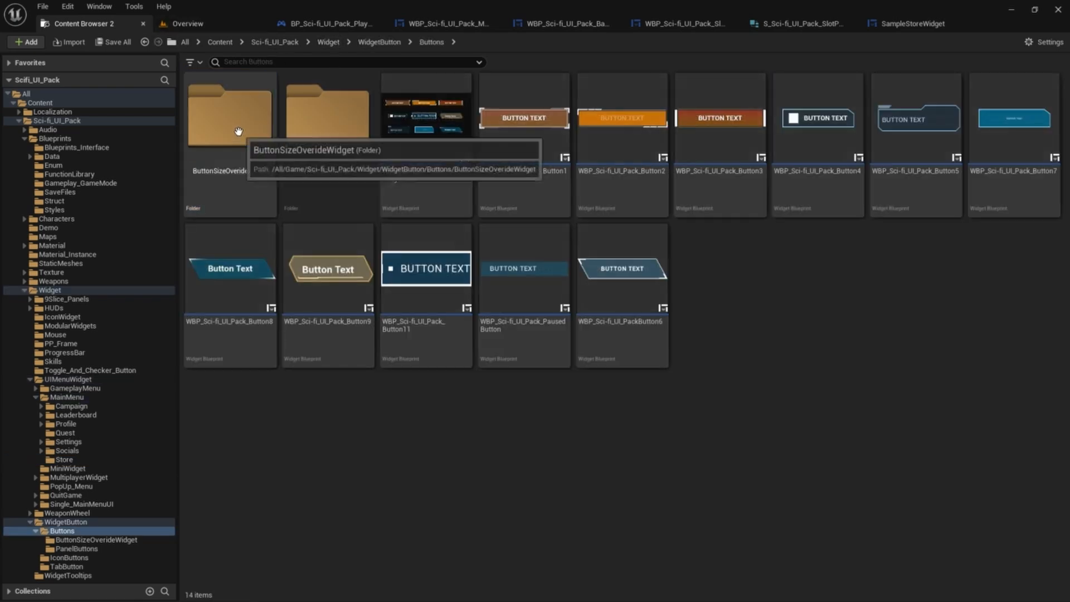
left_click(338, 112)
double_click(338, 112)
key("alt+Left")
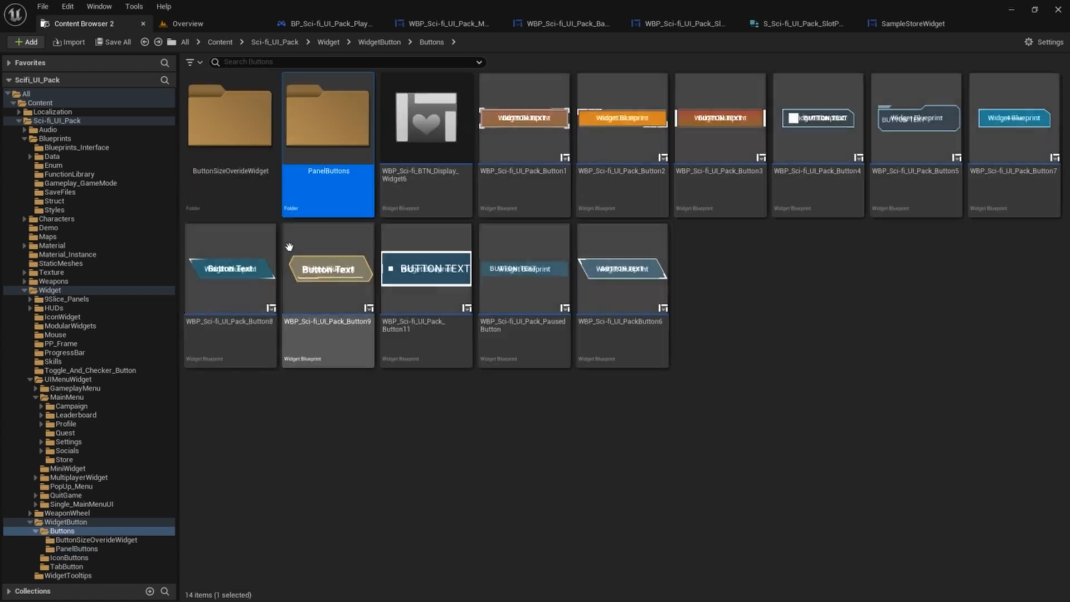
double_click(227, 142)
key("alt+Left")
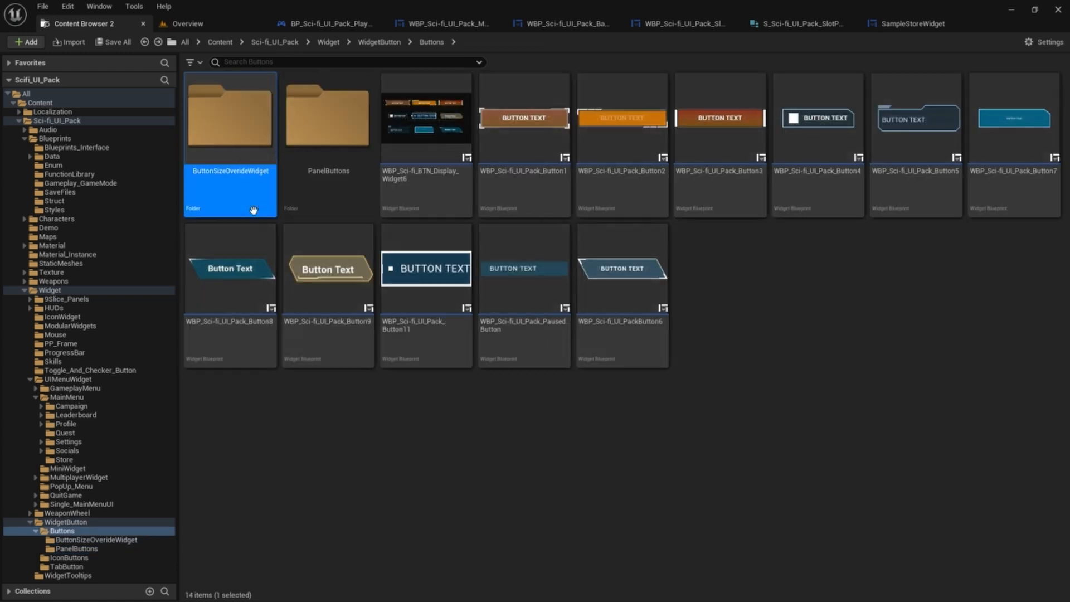
double_click(231, 111)
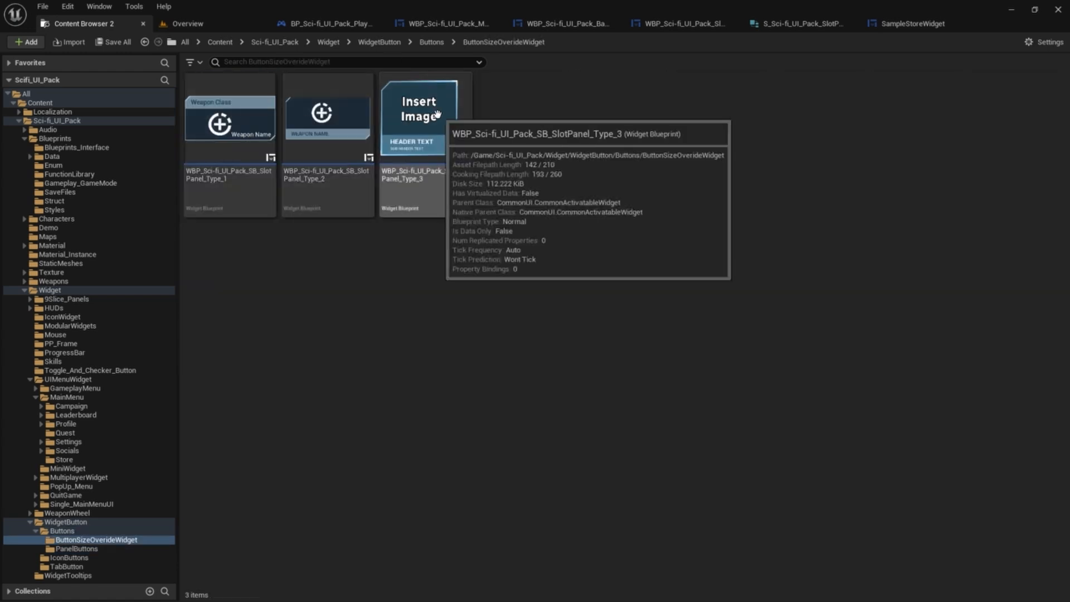
- In SampleStoreWidget, set the Create Widget class to WBP_Sci-fi_UI_Pack_SB_SlotPanel_Type_3 and connect Event Pre Construct to its execution input
left_click(891, 24)
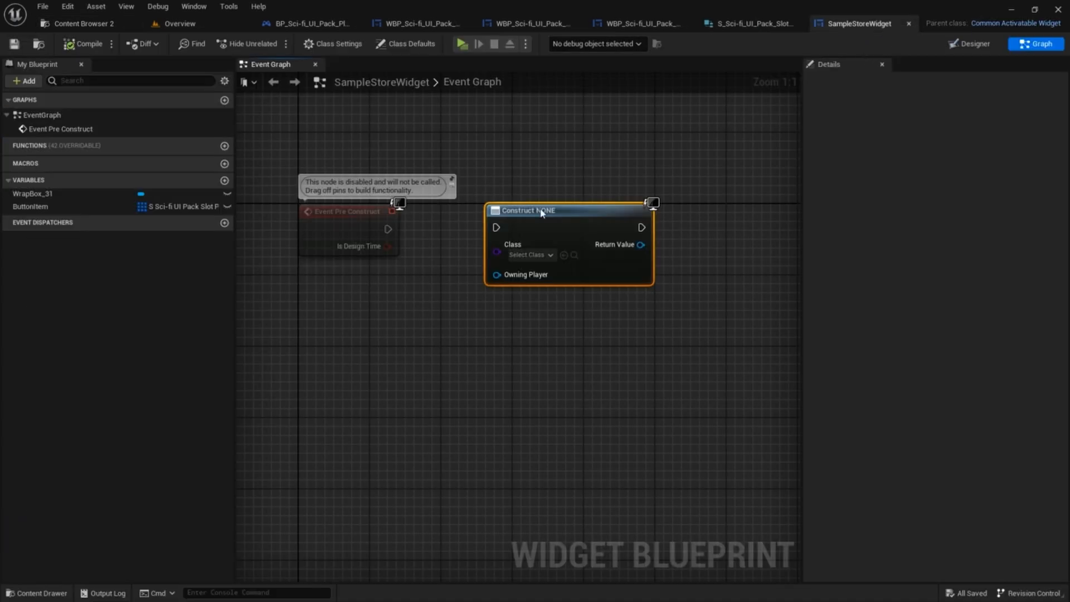
left_click(569, 256)
right_click_drag(415, 238, 468, 227)
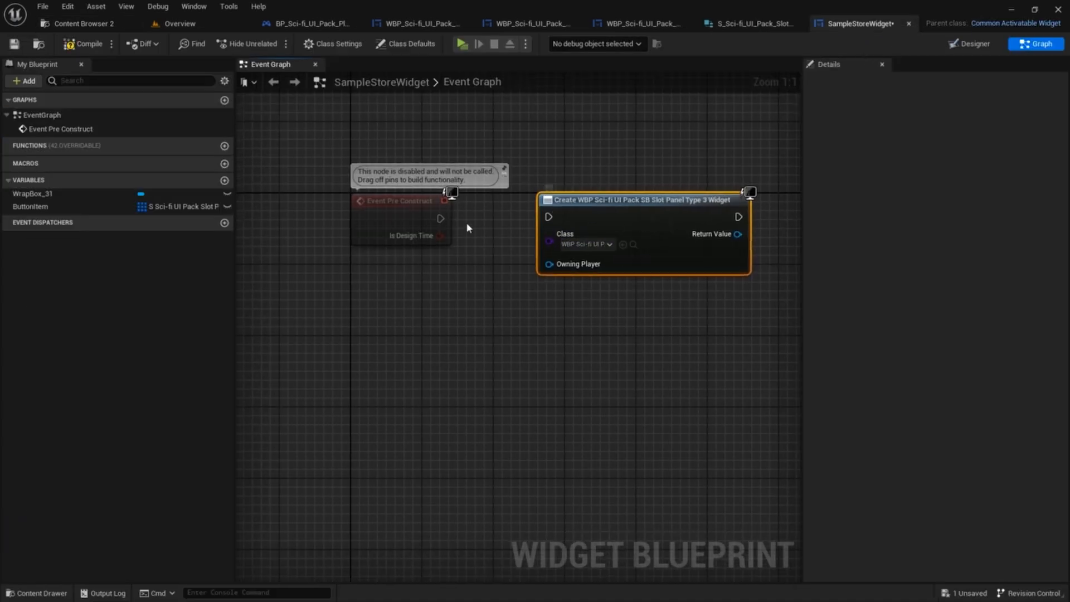
left_click_drag(446, 220, 433, 220)
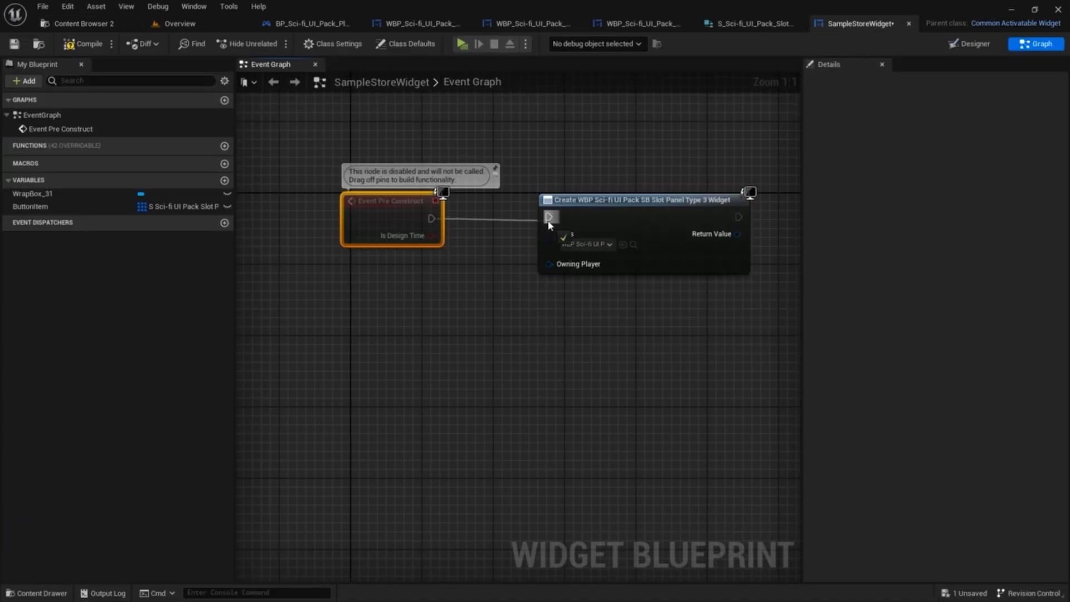
left_click_drag(548, 222, 549, 221)
- Shift the Create Widget node away from Event Pre Construct and feed its Owning Player input from a Get Owning Player node
right_click_drag(681, 204, 472, 203)
left_click_drag(499, 204, 749, 206)
left_click_drag(589, 263, 538, 311)
type("own")
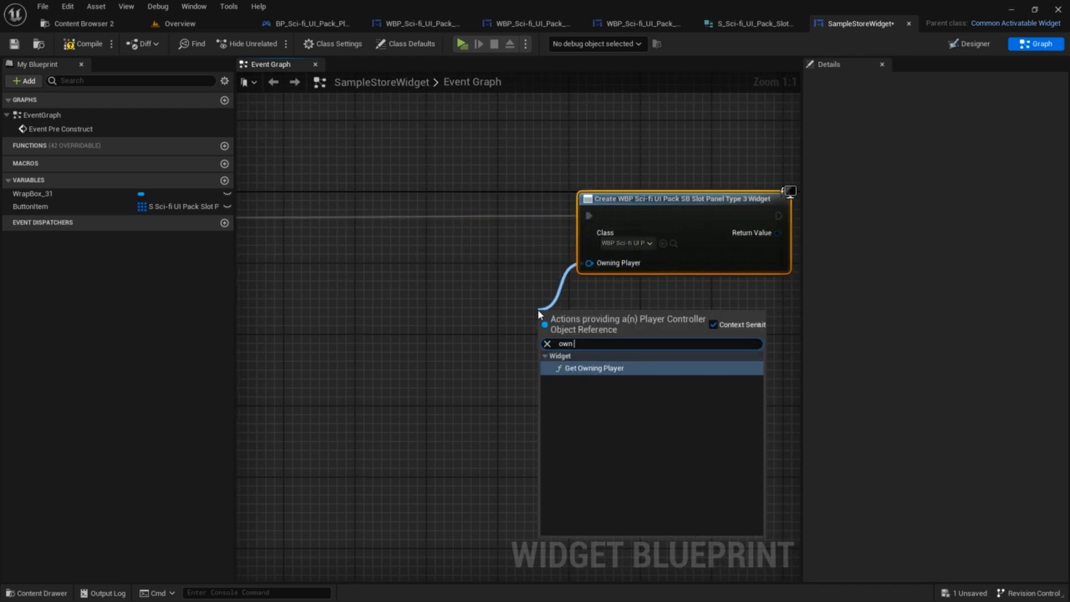
key("Return")
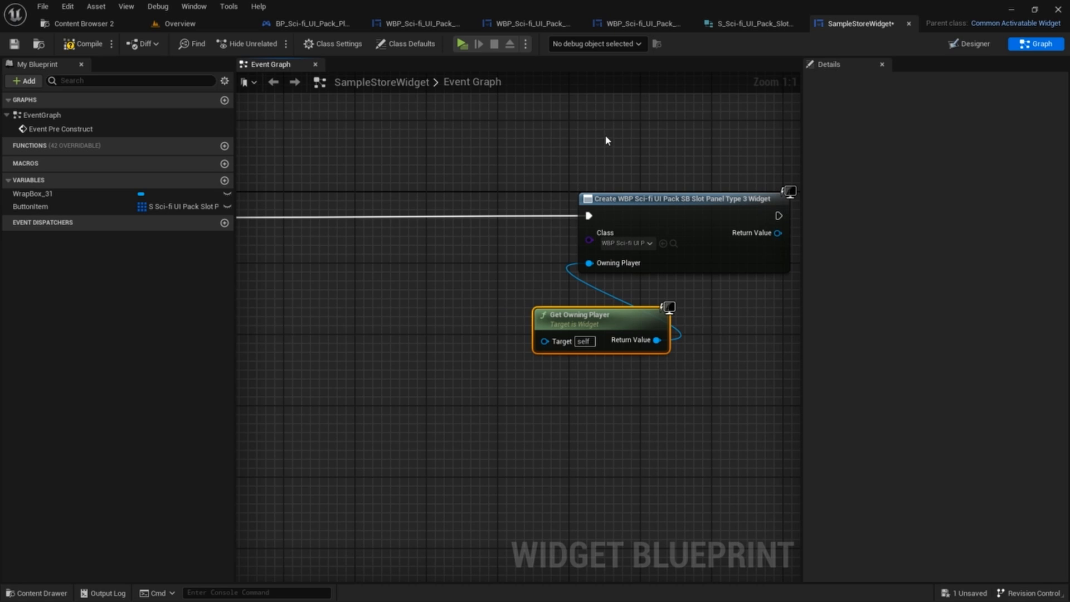
right_click_drag(607, 140, 542, 139)
- Add a ButtonItem getter to the graph and attach a For Each Loop to its array
right_click_drag(351, 167, 506, 157)
left_click_drag(31, 206, 475, 224)
left_click(393, 279)
type("for e")
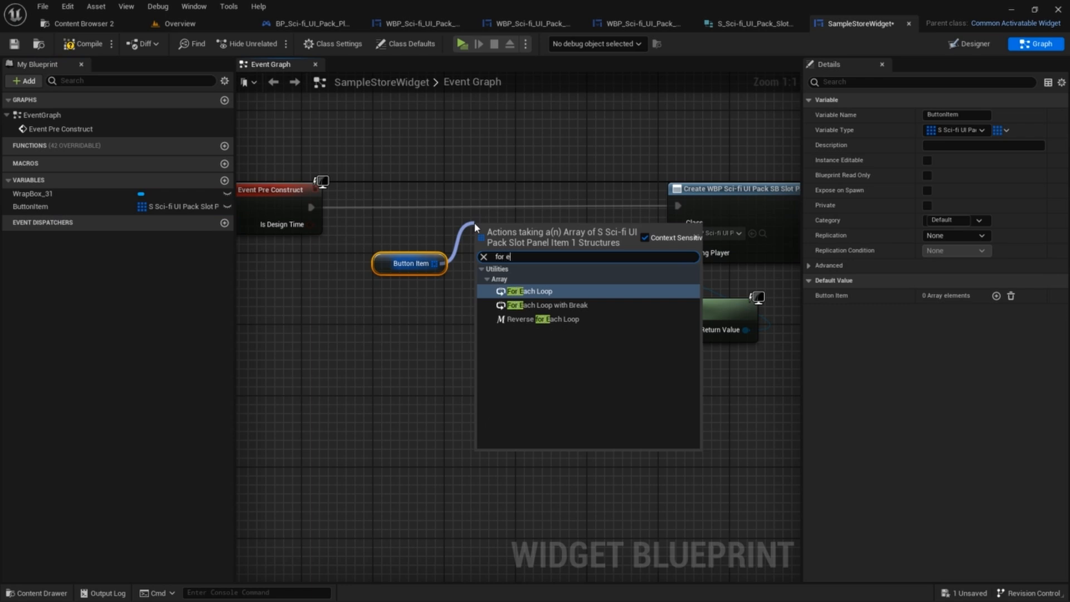
key("Return")
- Wire the For Each Loop between Event Pre Construct and the Create Widget node, using Loop Body, and align it with them
left_click_drag(480, 241, 310, 207)
left_click_drag(570, 241, 678, 206)
left_click_drag(508, 224, 508, 188)
- Break the loop's Array Element with a Break S_Sci-fi_UI_Pack_SlotPanelItem_1 node, expand all its pins and place it below the Create Widget node
right_click_drag(508, 179, 358, 176)
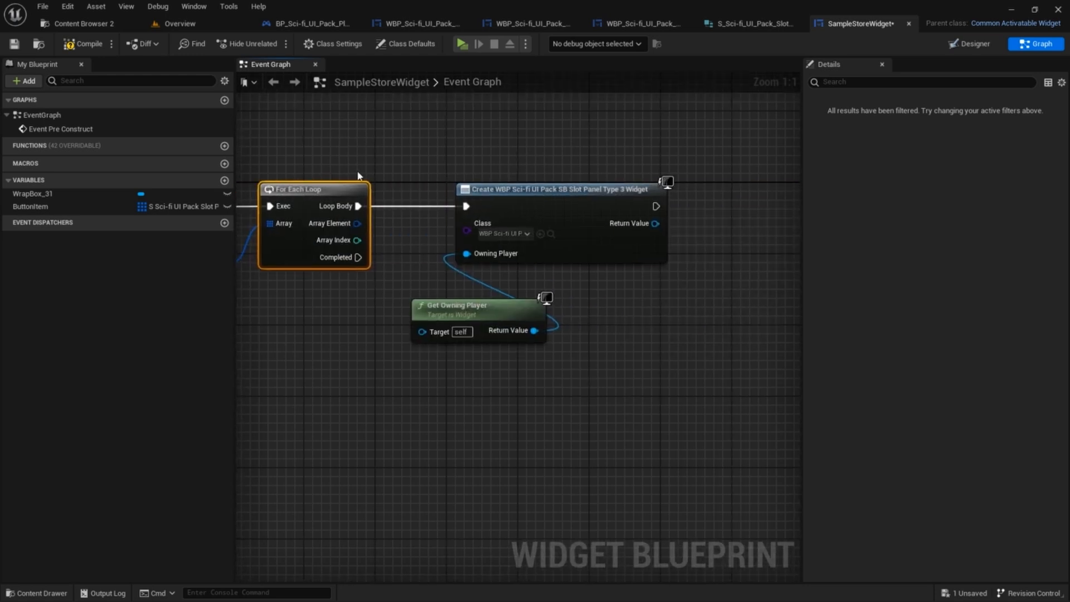
left_click_drag(357, 224, 677, 394)
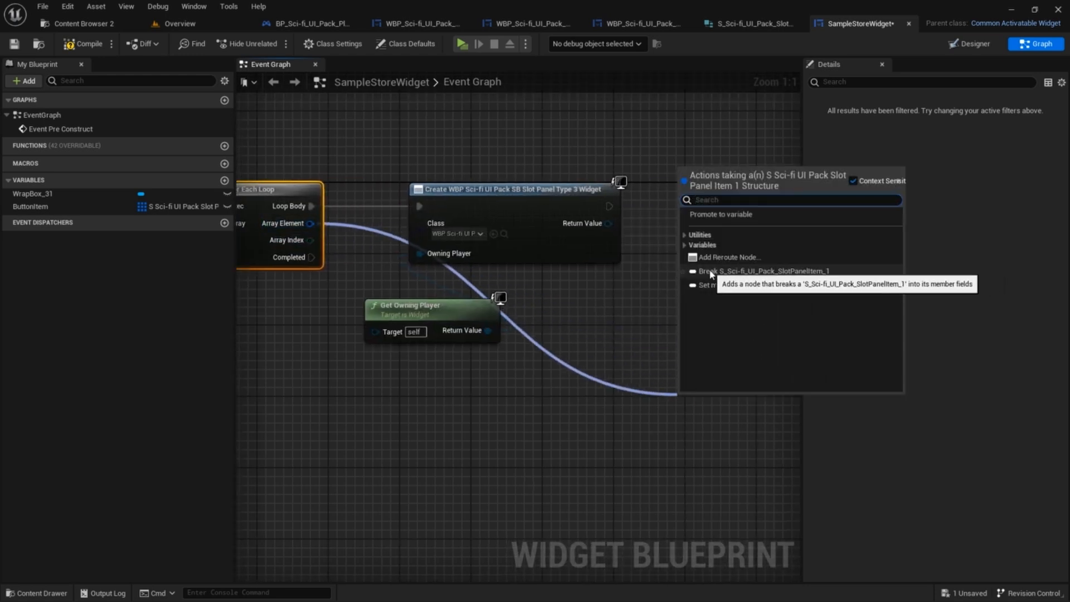
left_click(747, 272)
left_click(539, 424)
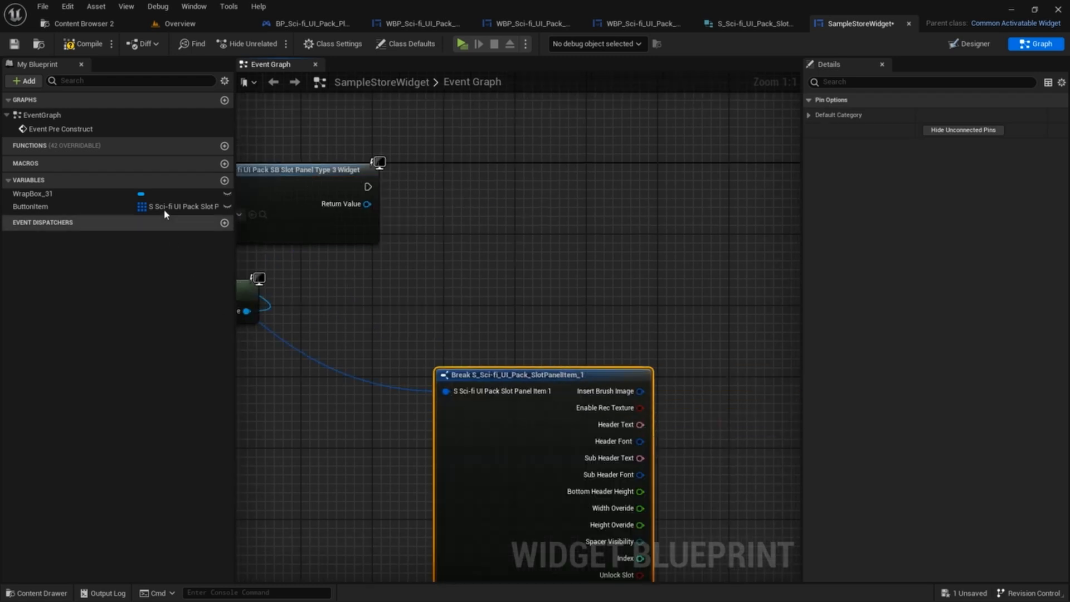
right_click_drag(508, 270, 589, 262)
left_click_drag(598, 330, 539, 263)
right_click_drag(656, 203, 631, 220)
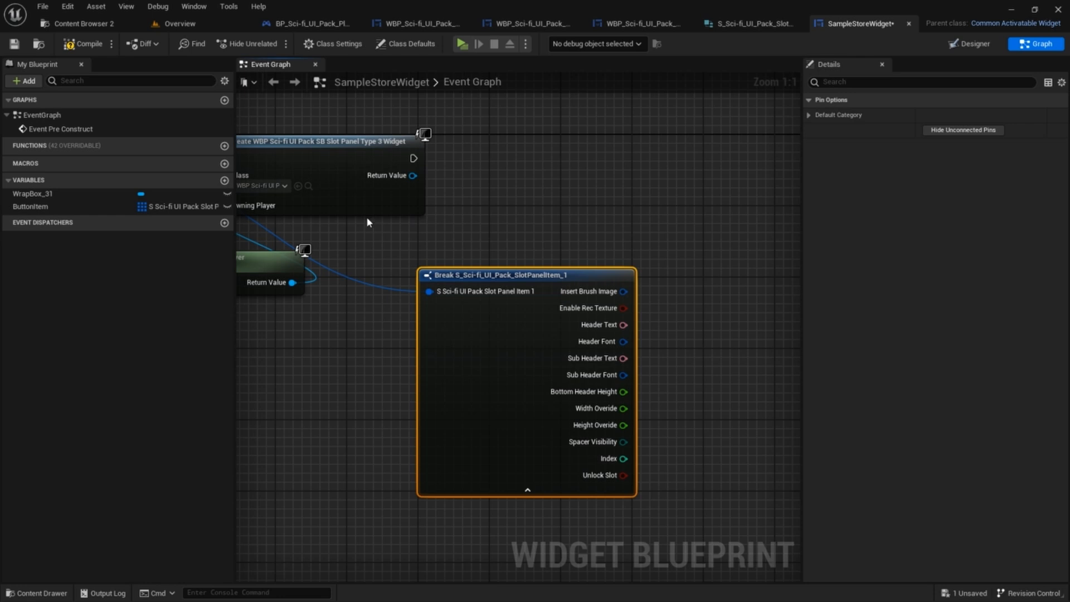
- Compile the blueprint and place a WrapBox_31 getter after the Create Widget node
left_click(78, 44)
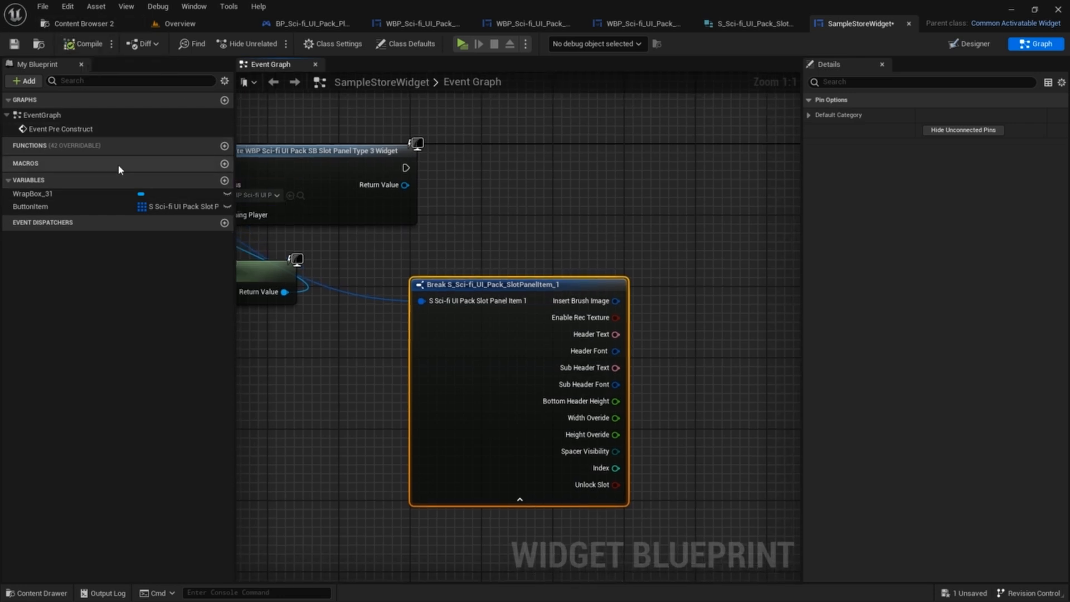
left_click_drag(32, 193, 552, 216)
left_click(574, 163)
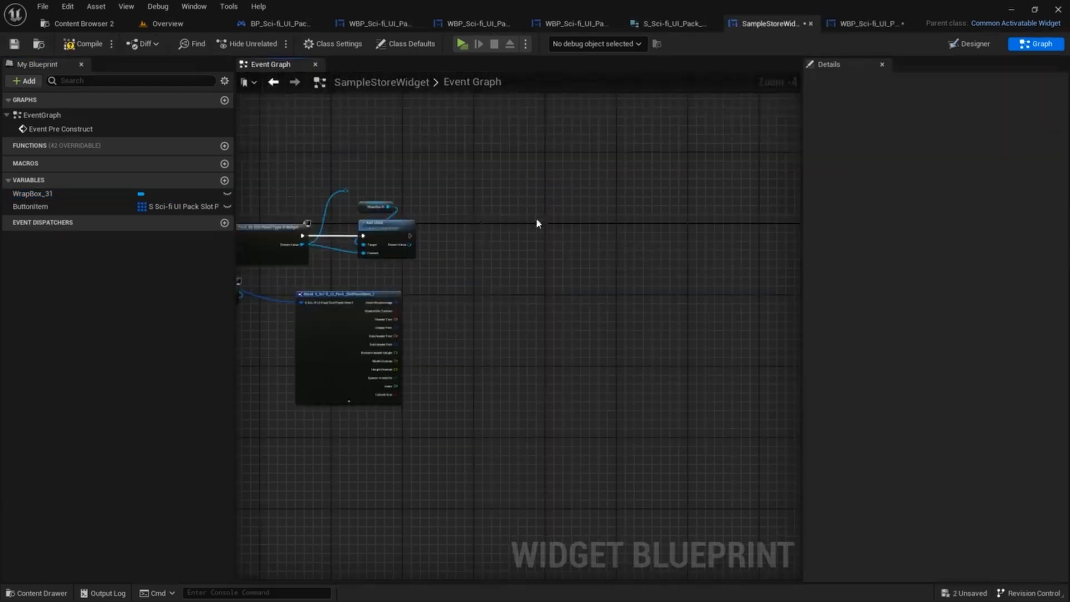
- Add a Set Panel Info | with Size Overide call from the created widget's rerouted return value and place it beyond the Add Child node
scroll(537, 222, "up", 5)
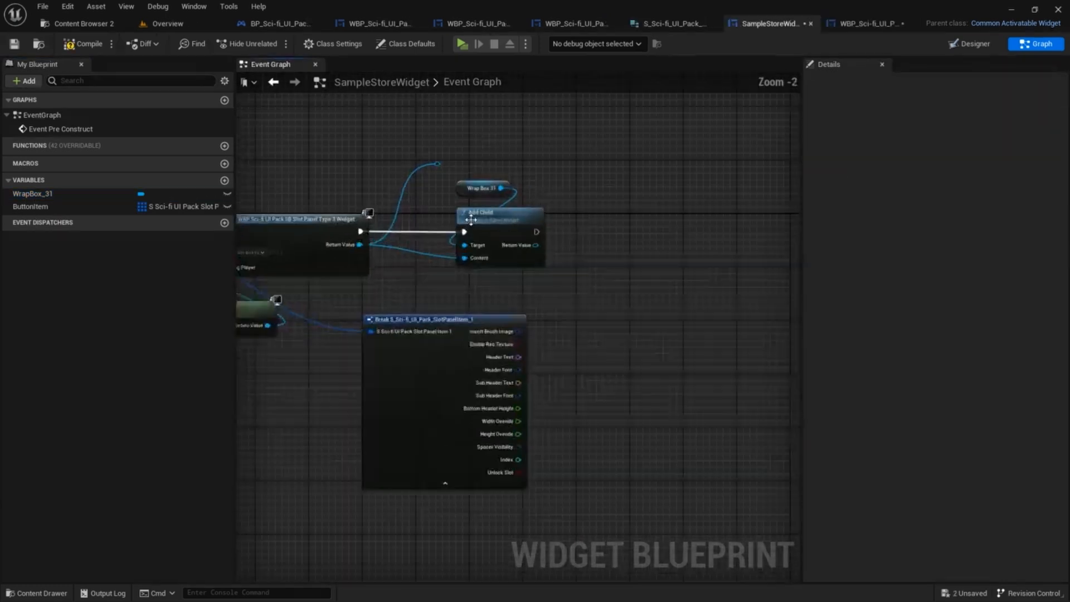
right_click_drag(503, 169, 476, 164)
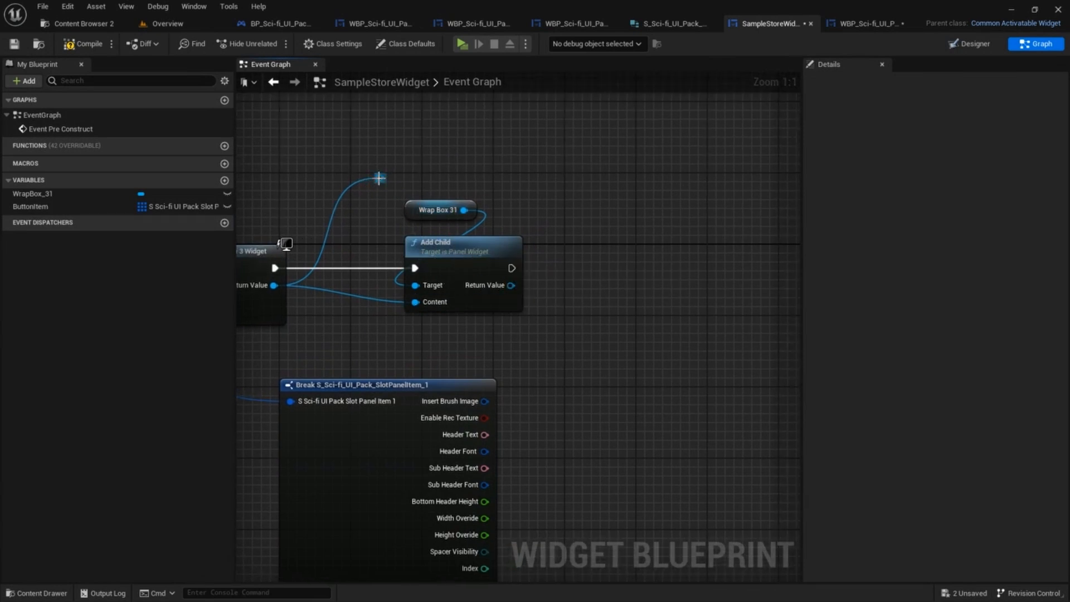
left_click_drag(379, 179, 649, 180)
type("Set Panel Info | With Size Overide")
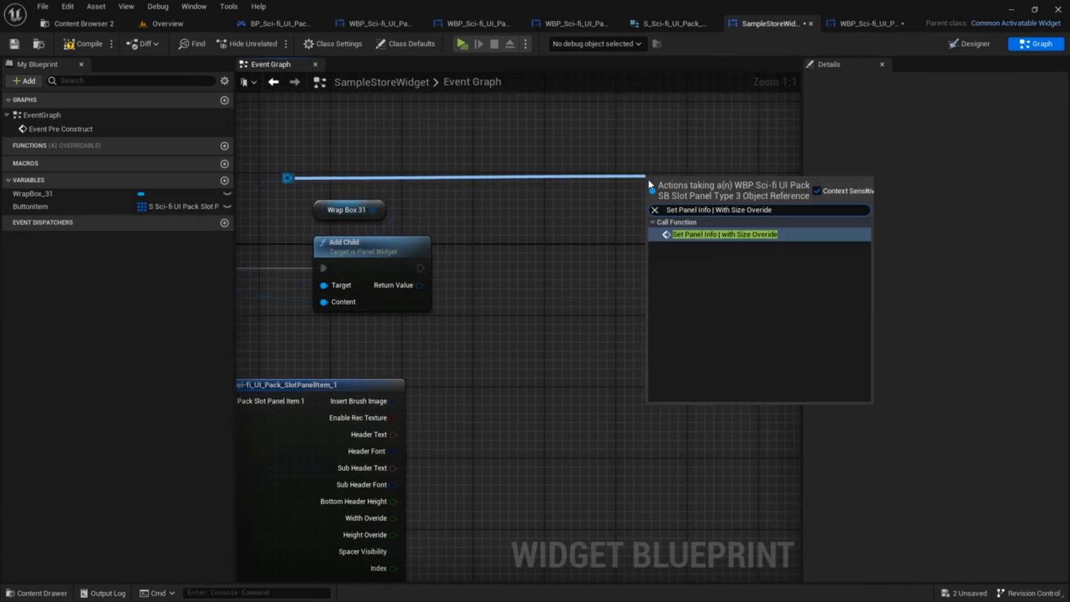
left_click(730, 234)
right_click_drag(734, 210, 709, 156)
left_click_drag(706, 143, 698, 250)
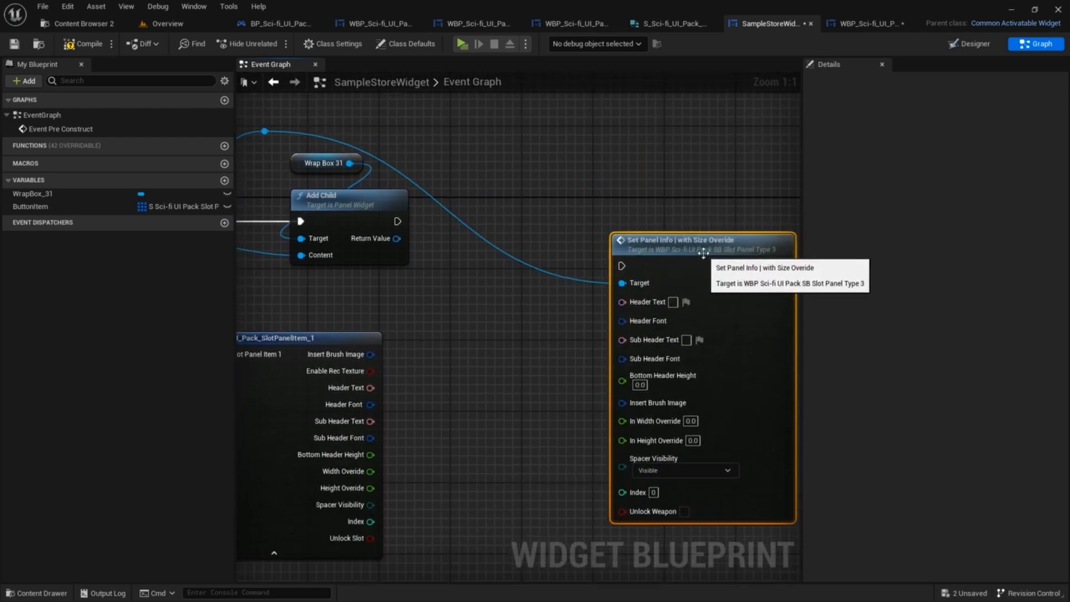
- Tidy the Target wire with a second reroute point and connect Add Child's execution output to Set Panel Info
left_click(353, 148)
double_click(345, 132)
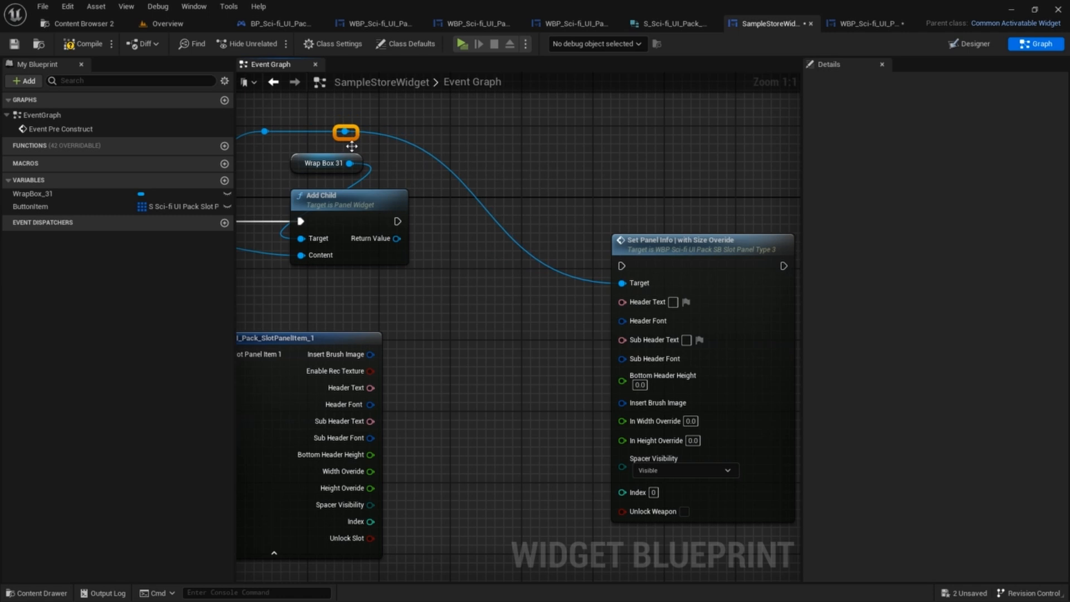
left_click_drag(351, 146, 566, 146)
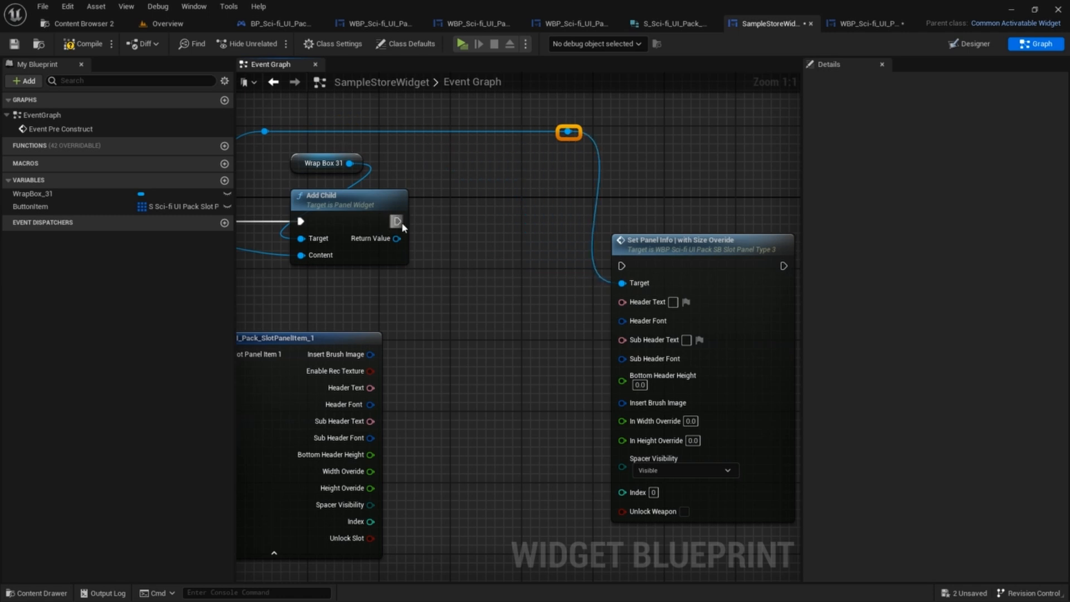
left_click_drag(396, 221, 622, 266)
- Connect the break node's outputs, except Enable Rec Texture, to the matching image, text, font, size, visibility, index and unlock inputs of Set Panel Info
right_click_drag(414, 351, 414, 267)
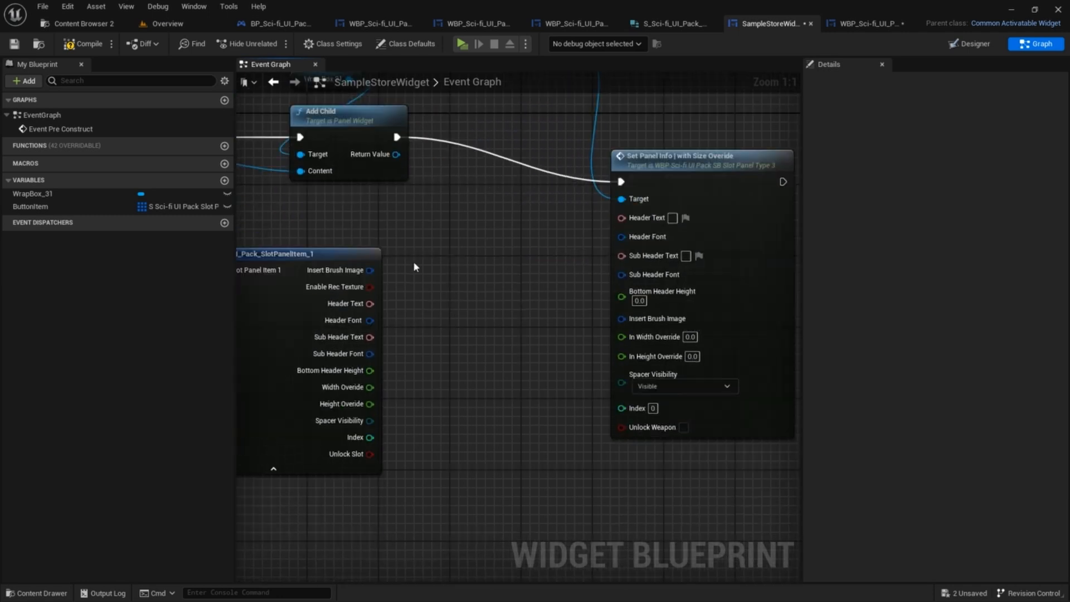
mouse_move(369, 270)
left_mouse_down()
mouse_move(616, 284)
mouse_move(622, 319)
left_mouse_up()
mouse_move(621, 218)
left_mouse_down()
mouse_move(370, 303)
mouse_move(627, 234)
mouse_move(346, 336)
mouse_move(603, 333)
mouse_move(622, 266)
mouse_move(371, 371)
mouse_move(617, 334)
mouse_move(622, 316)
mouse_move(370, 404)
mouse_move(497, 391)
mouse_move(616, 363)
mouse_move(622, 354)
mouse_move(442, 425)
mouse_move(369, 437)
mouse_move(621, 383)
left_mouse_up()
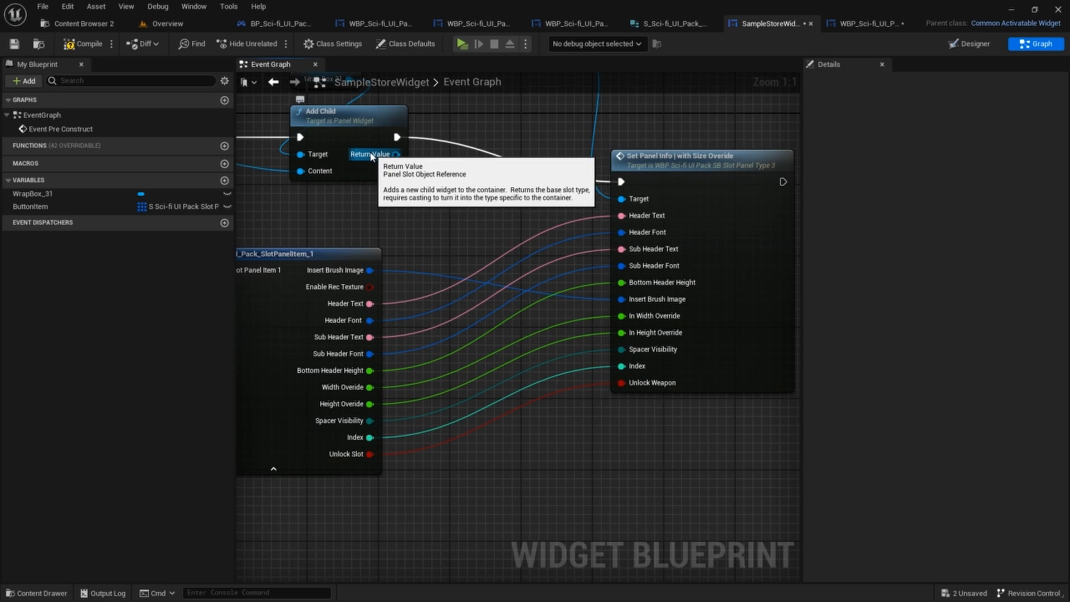
- Compile and save SampleStoreWidget, and show the ButtonItem variable's details
left_click(82, 45)
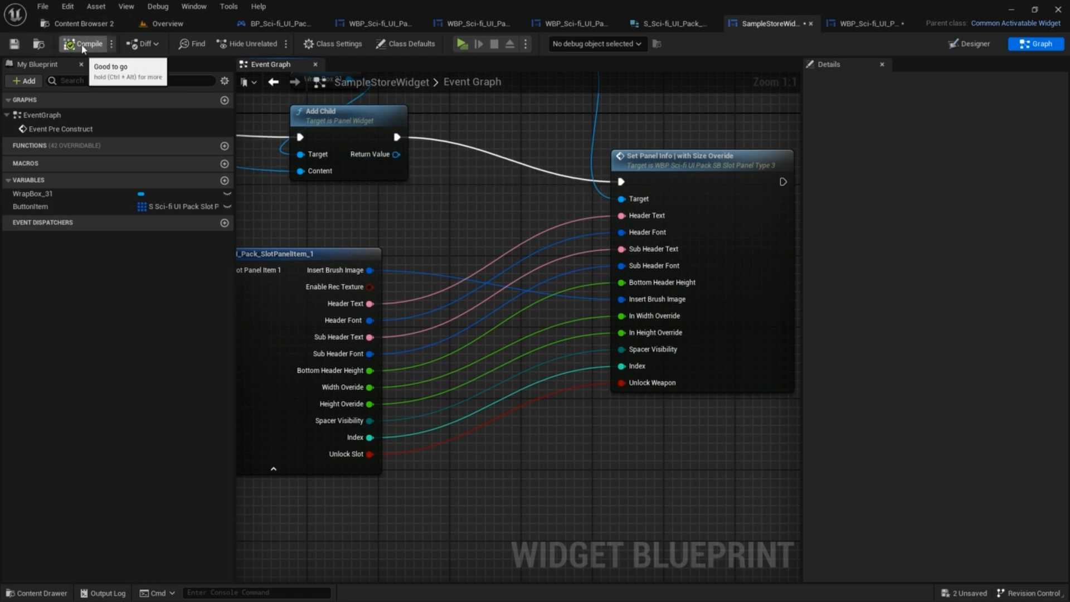
left_click(14, 44)
scroll(502, 178, "down", 4)
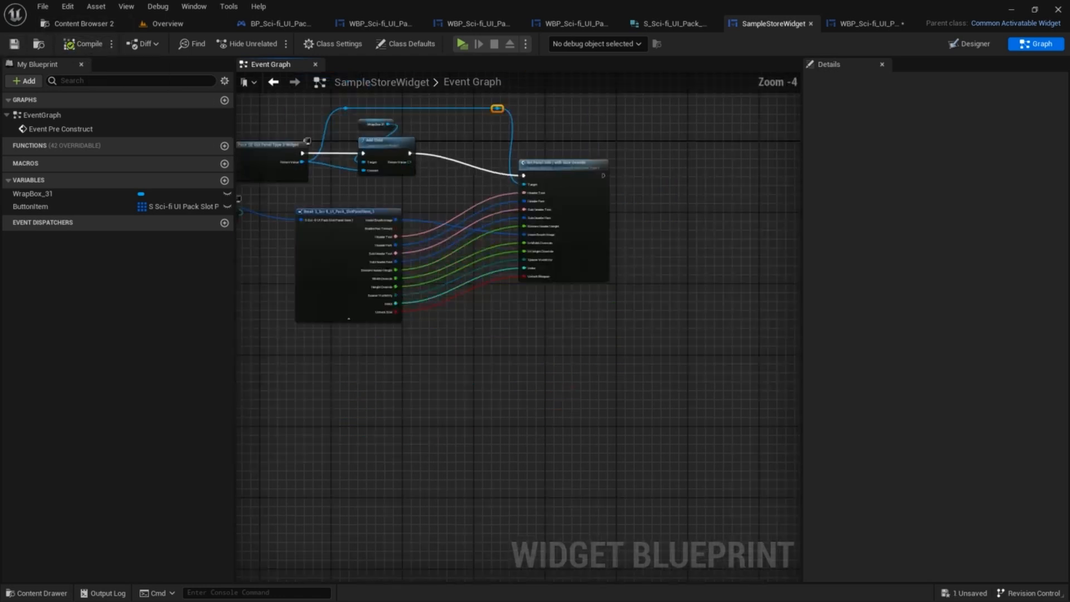
left_click(33, 208)
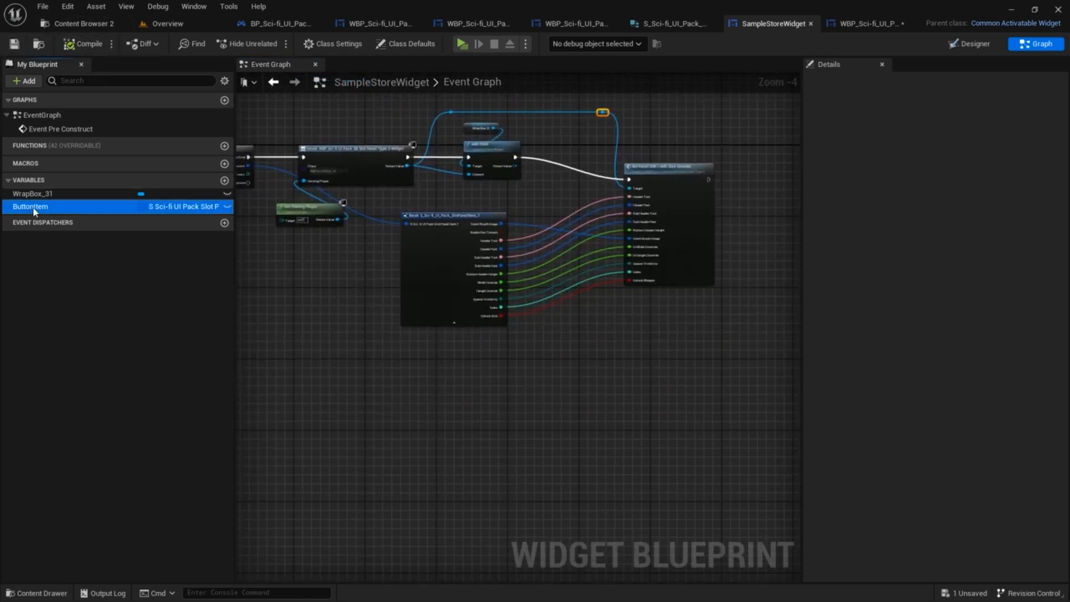
left_click(14, 44)
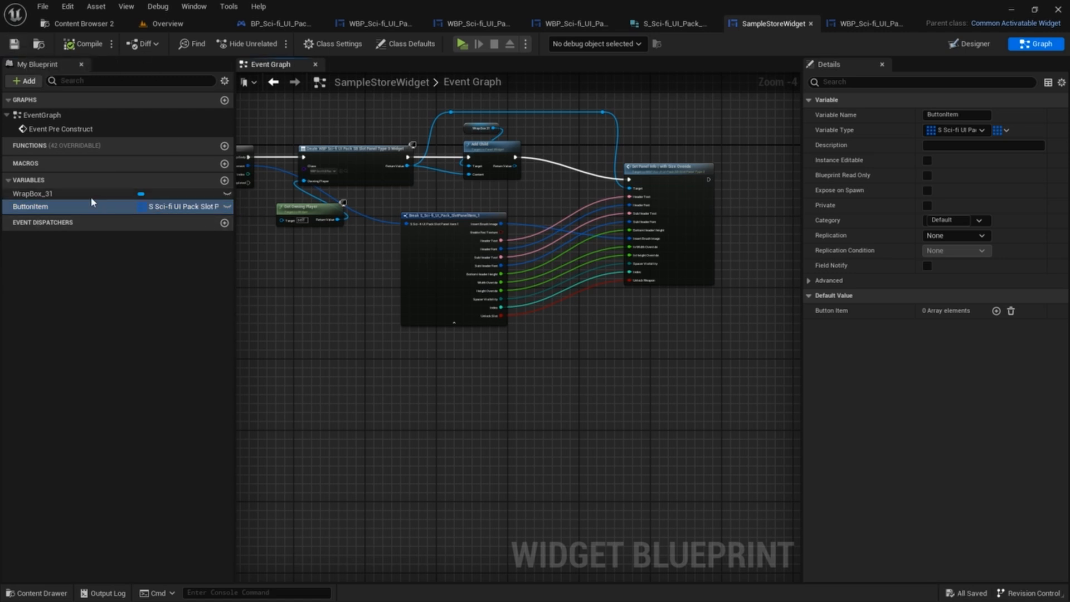
left_click(67, 207)
scroll(633, 263, "down", 2)
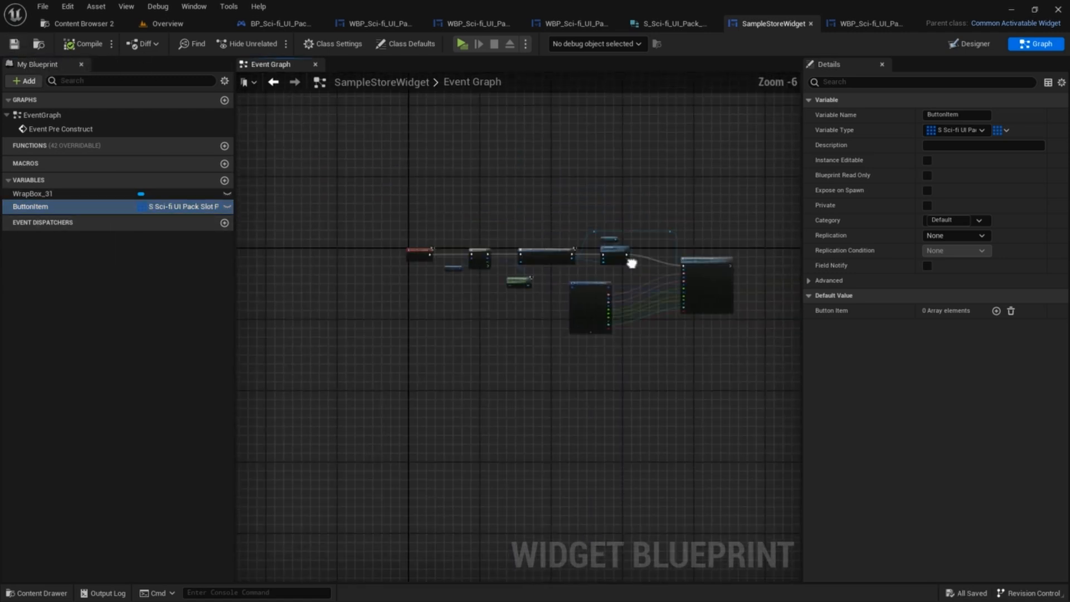
- Check the wrap box in the designer view, and add one element to the ButtonItem array's default value
left_click(975, 44)
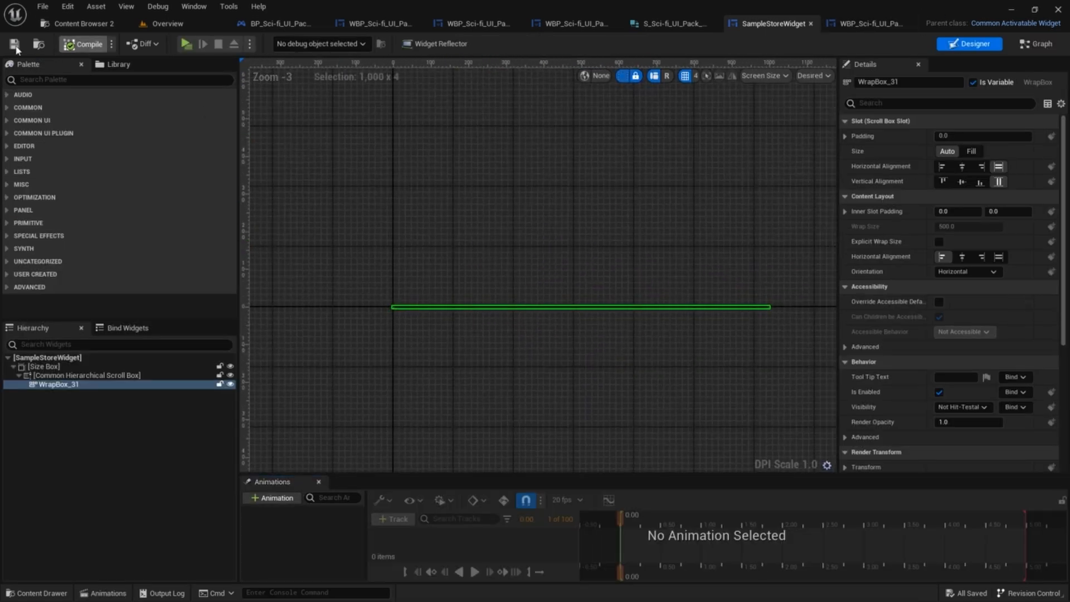
left_click(1040, 44)
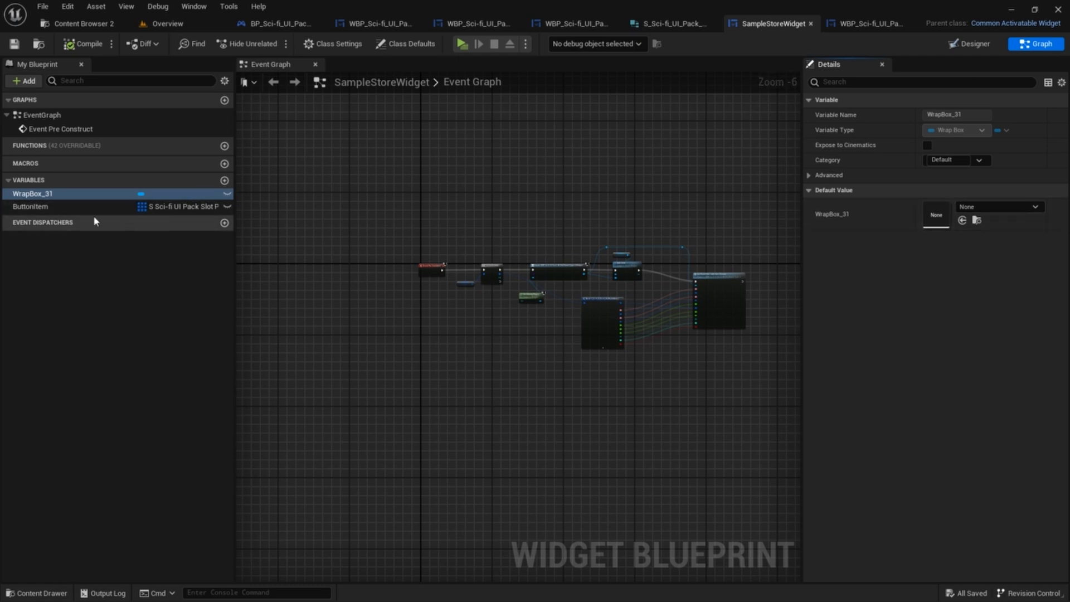
left_click(78, 205)
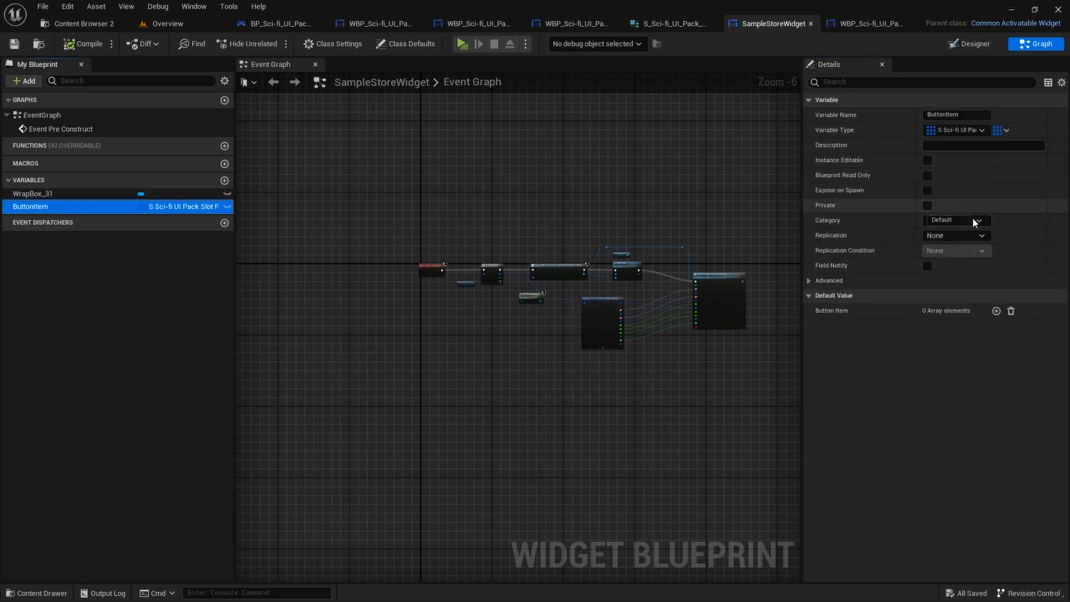
left_click(996, 311)
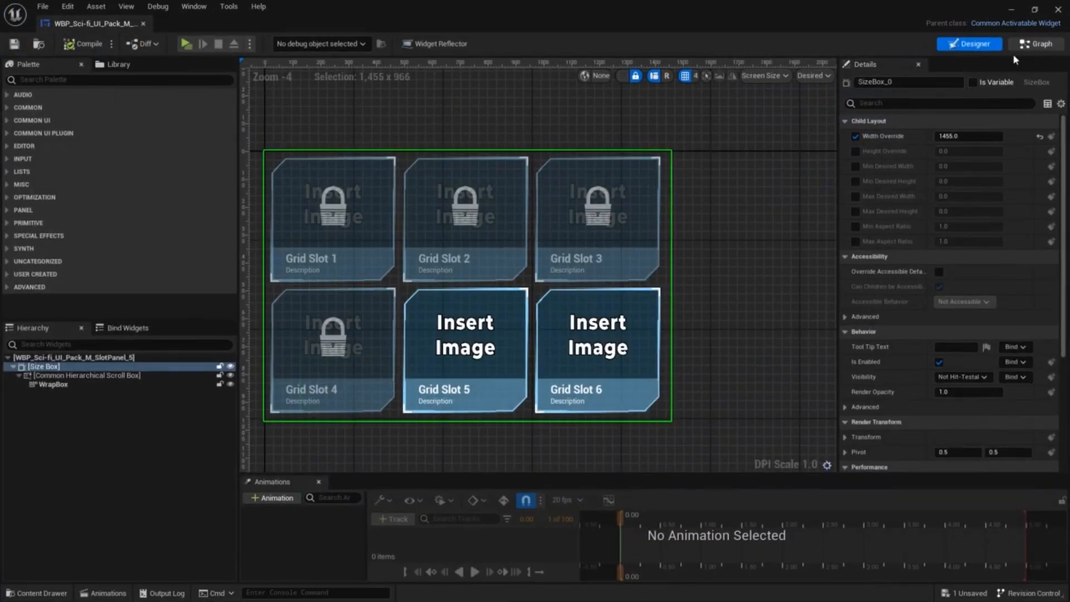
- Copy the SlotPanelItemList variable's default array from the graph of WBP_Sci-fi_UI_Pack_M_SlotPanel_5
left_click(1034, 45)
right_click(57, 234)
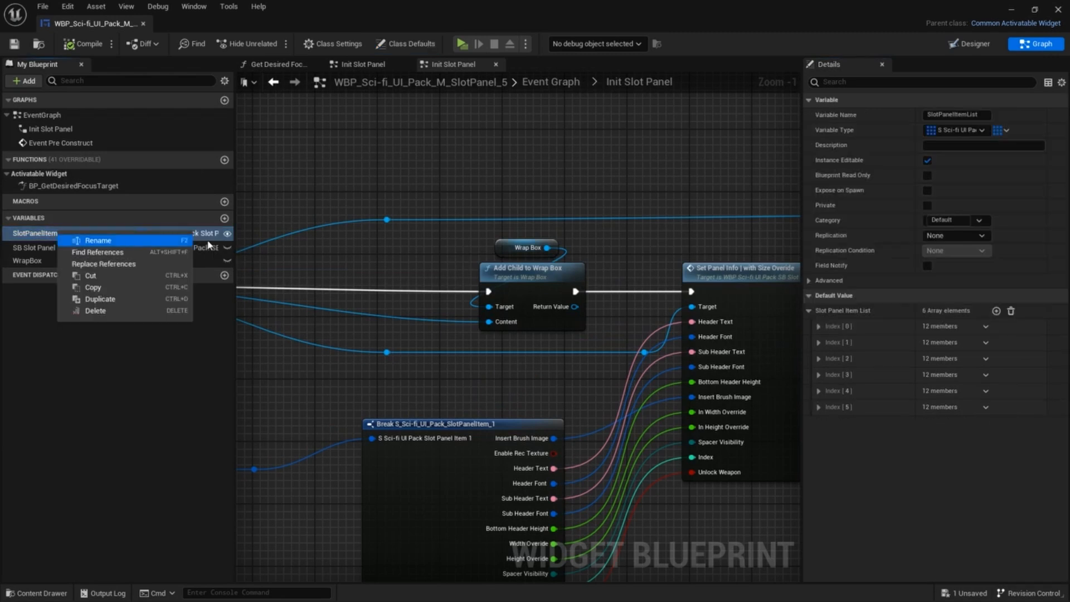
right_click(886, 310)
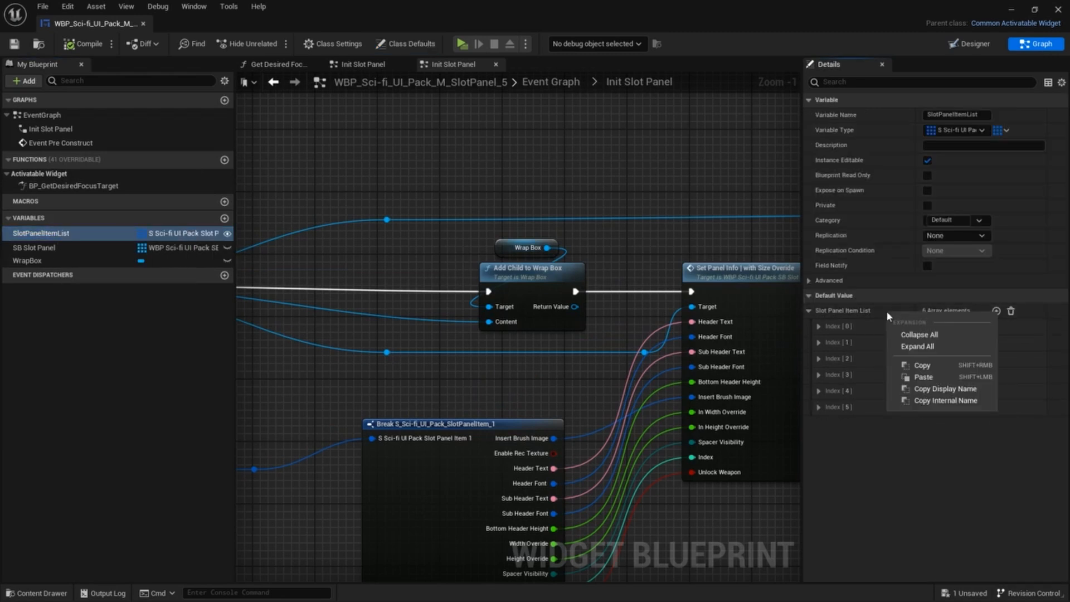
left_click(927, 367)
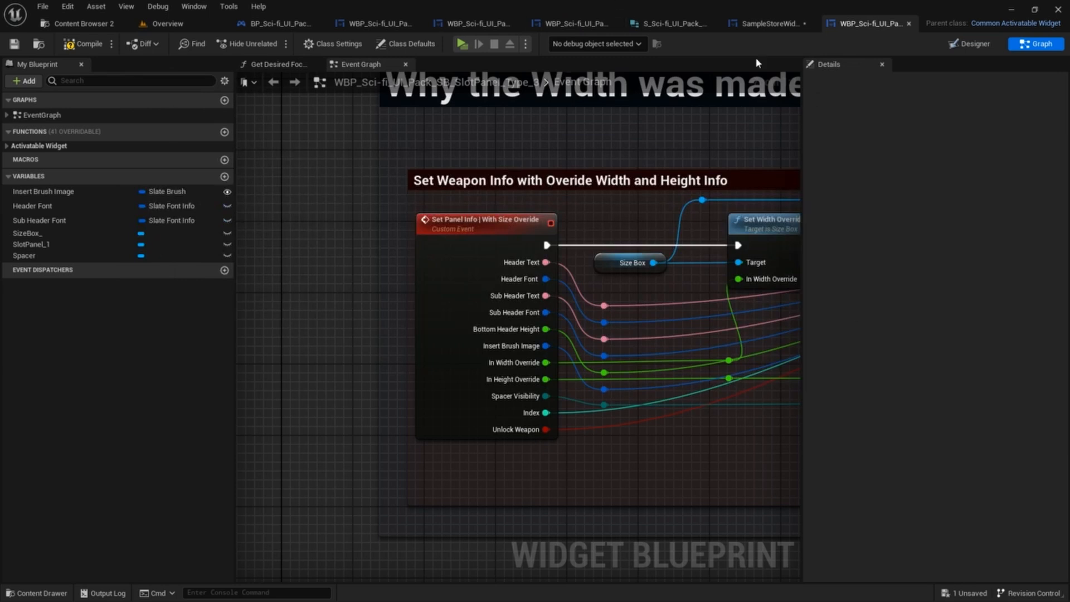
- In SampleStoreWidget, delete ButtonItem's single default element and paste the copied slot panel items as its default value
left_click(747, 24)
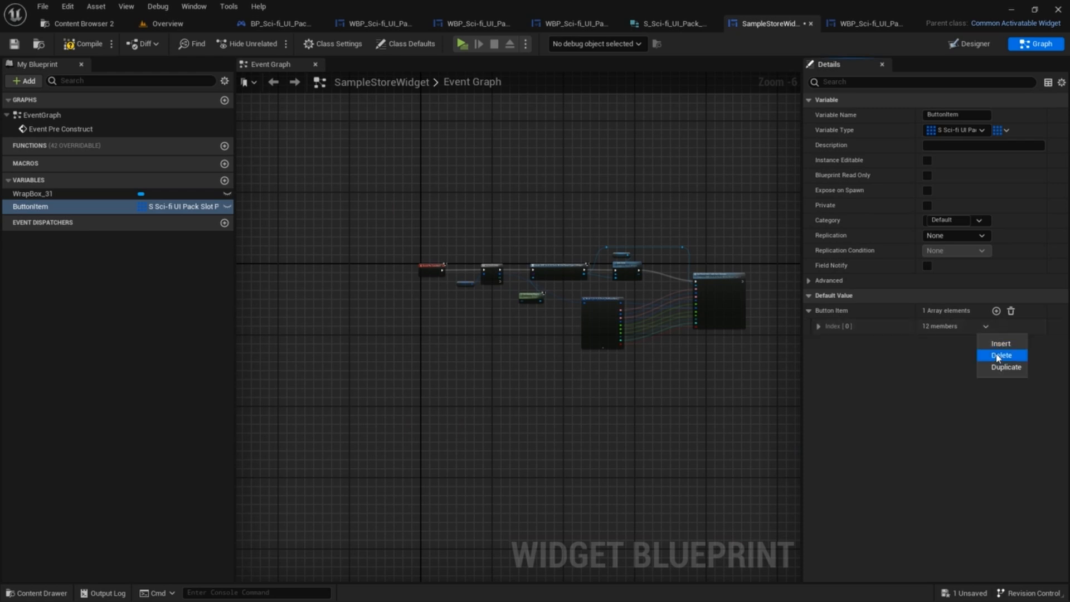
left_click(1001, 355)
right_click(881, 309)
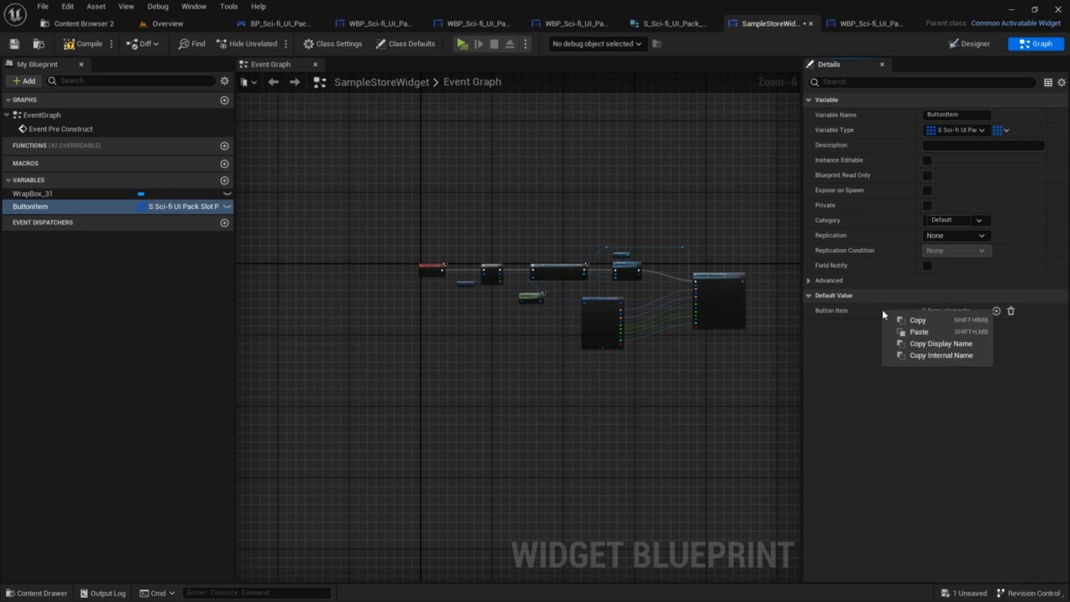
left_click(919, 332)
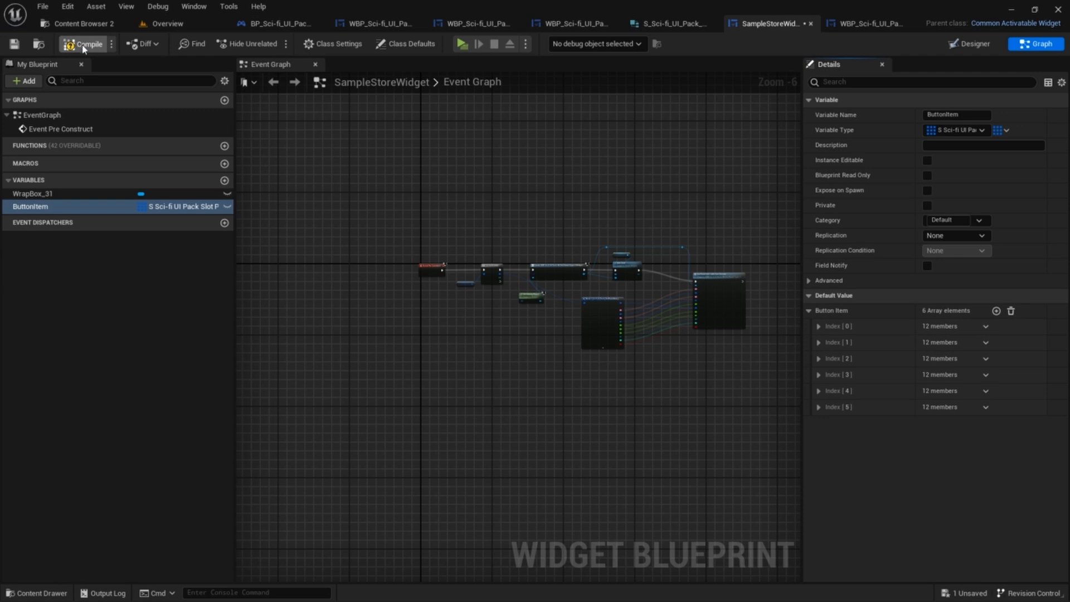
- Compile the blueprint and inspect the generated slot grid in the designer view
left_click(83, 46)
left_click(974, 44)
scroll(680, 193, "down", 4)
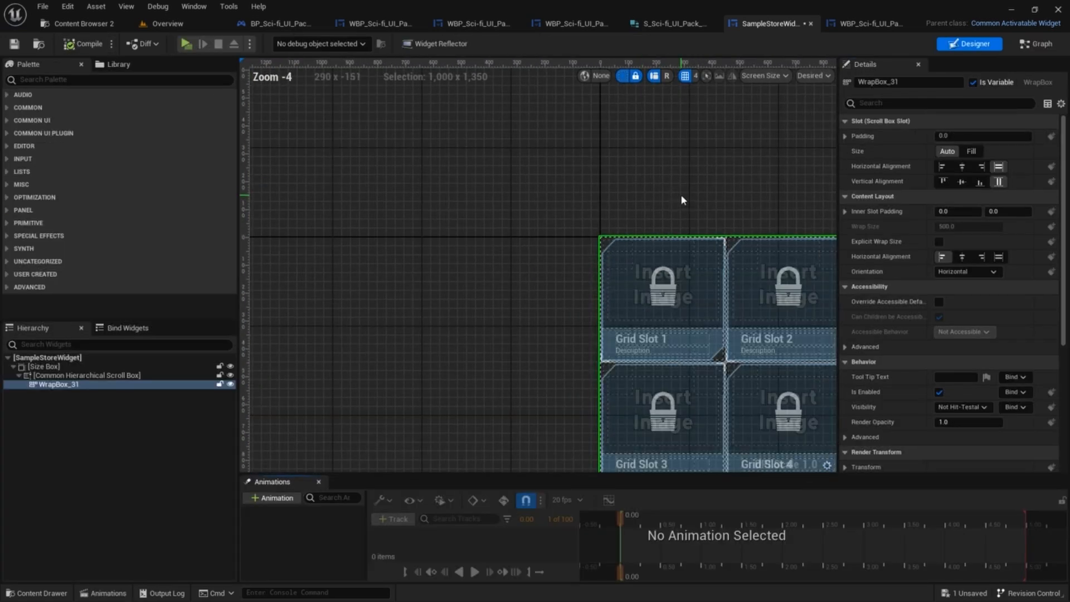
scroll(554, 202, "up", 3)
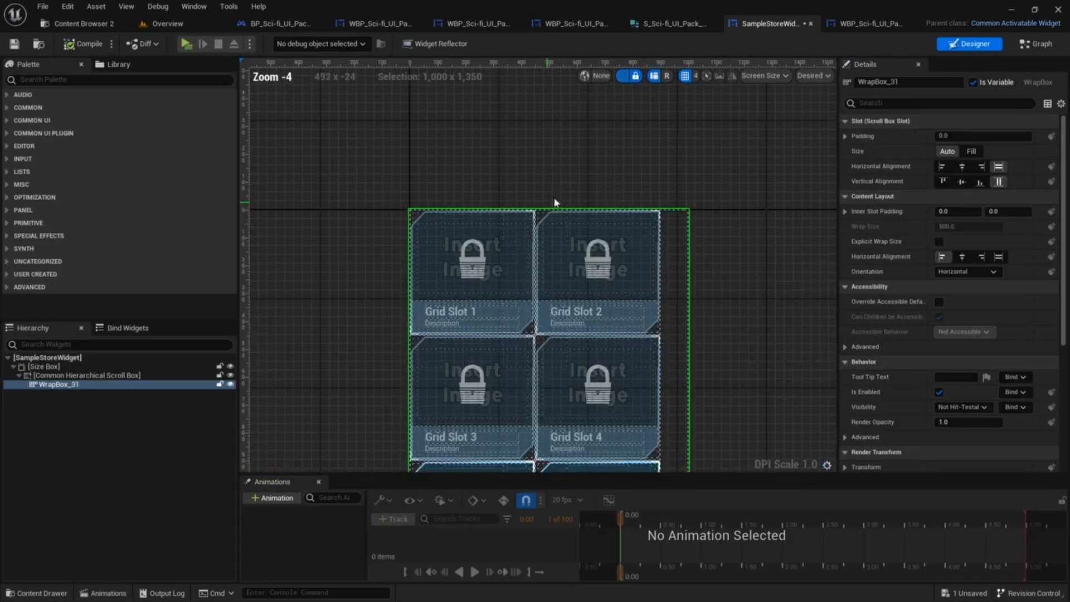
left_click(554, 166)
scroll(560, 166, "down", 3)
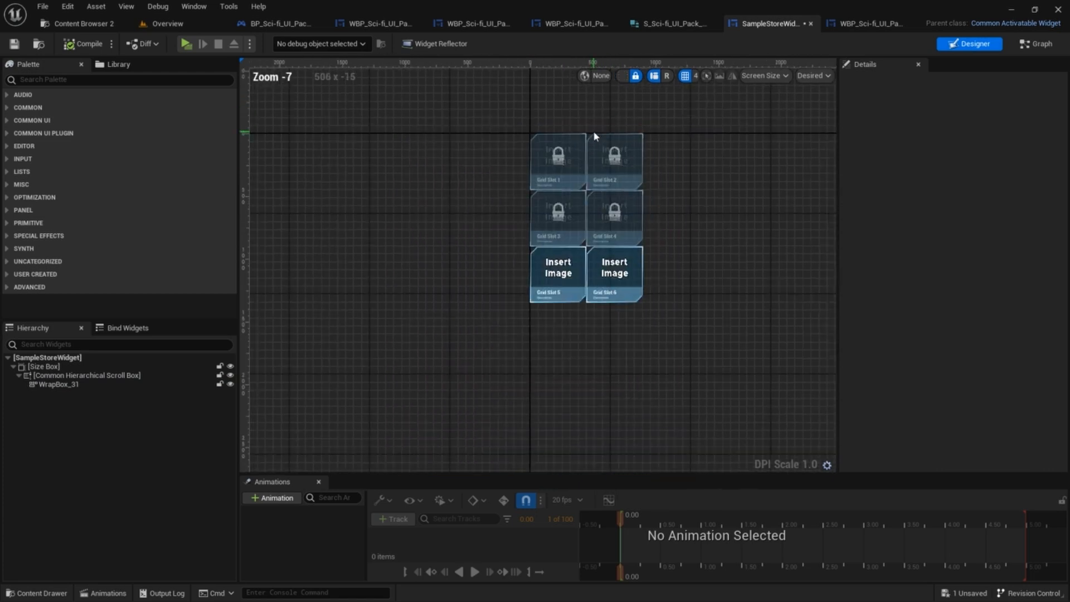
scroll(559, 194, "up", 1)
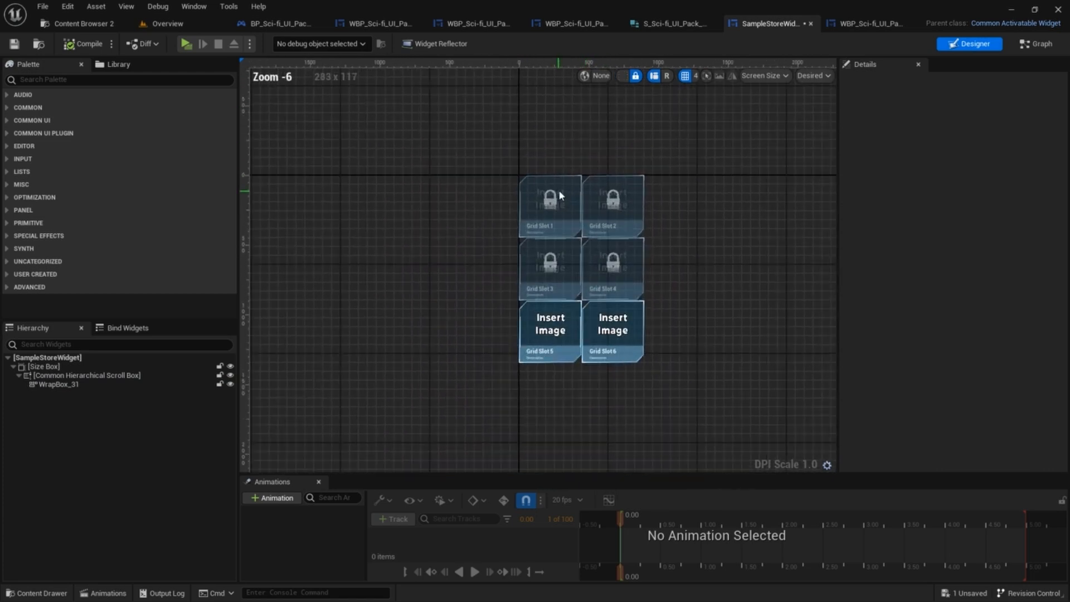
- Enable Explicit Wrap Size on WrapBox_31 and set its Wrap Size to 1000
left_click(46, 384)
left_click(939, 241)
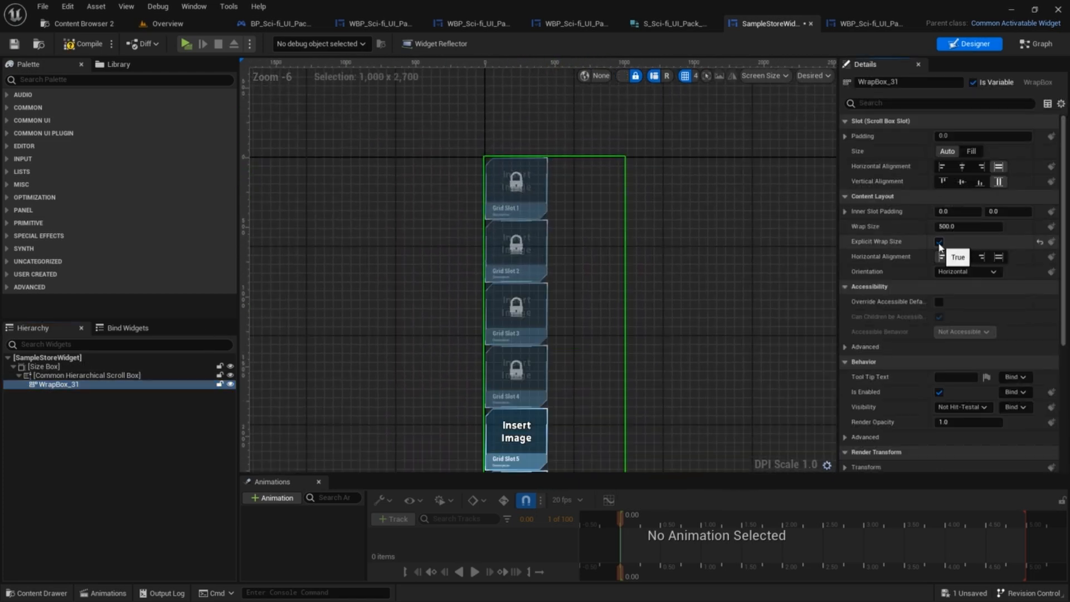
left_click(939, 242)
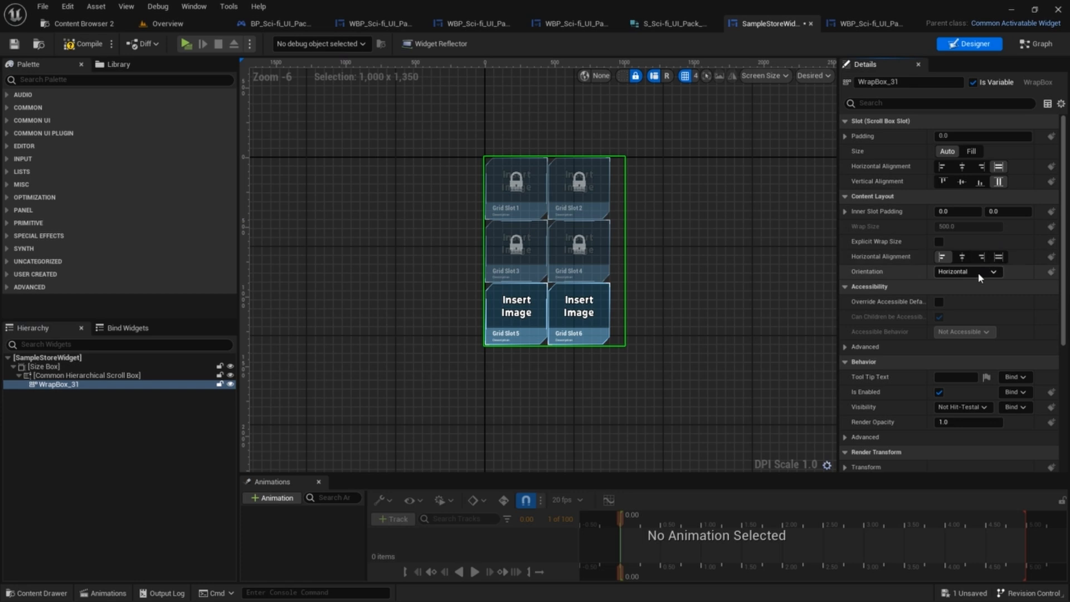
left_click(939, 241)
left_click_drag(961, 226, 998, 226)
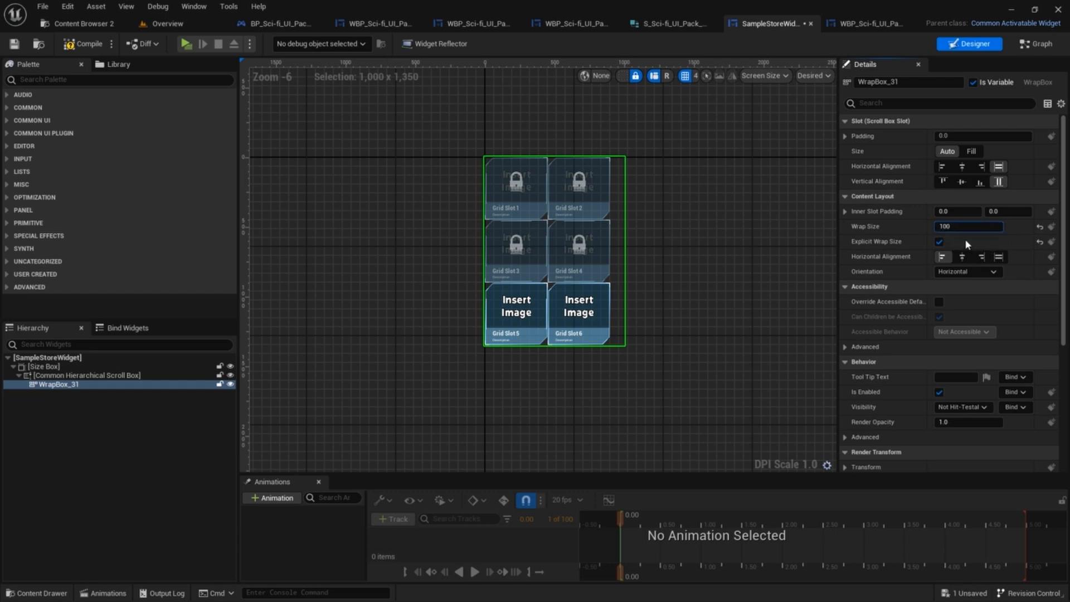
type("0")
key("Return")
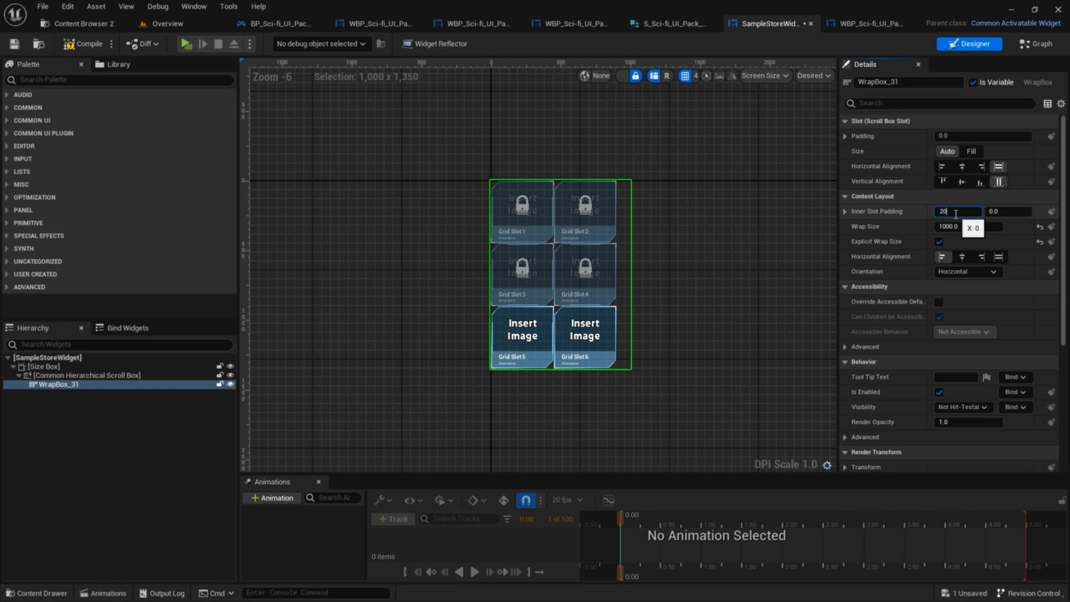
- Set WrapBox_31's Inner Slot Padding to 20 in both X and Y
left_click(995, 211)
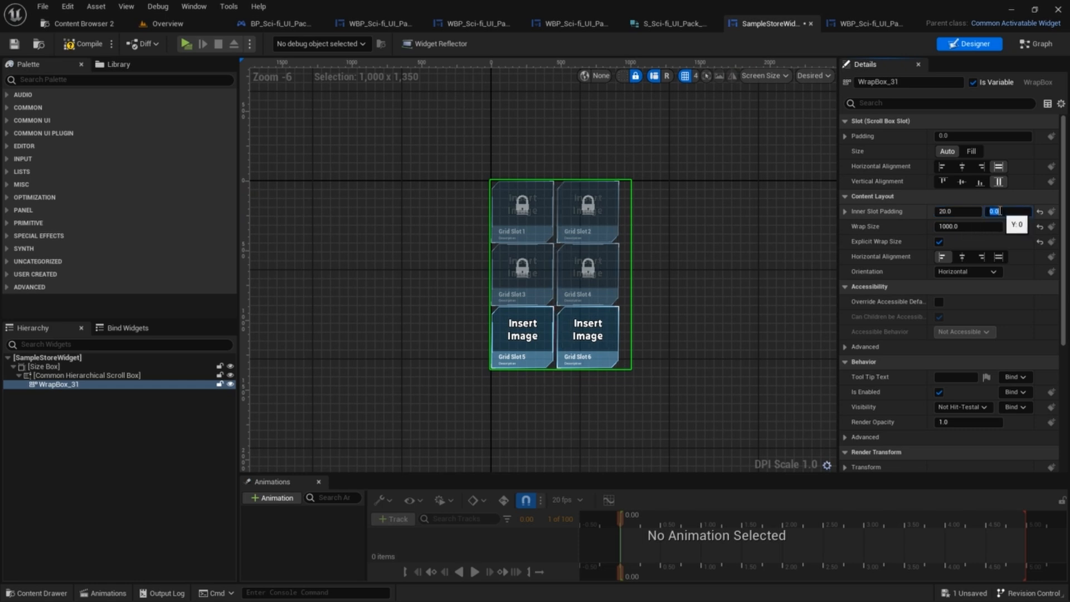
type("20")
key("Return")
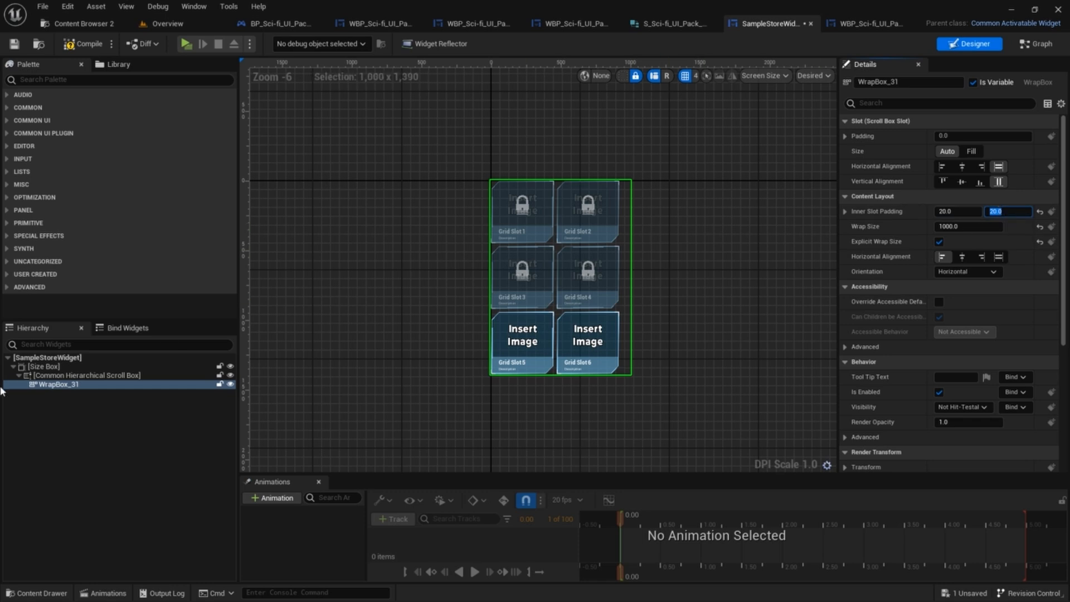
- Increase the Size Box's Width Override to about 1511
left_click(57, 366)
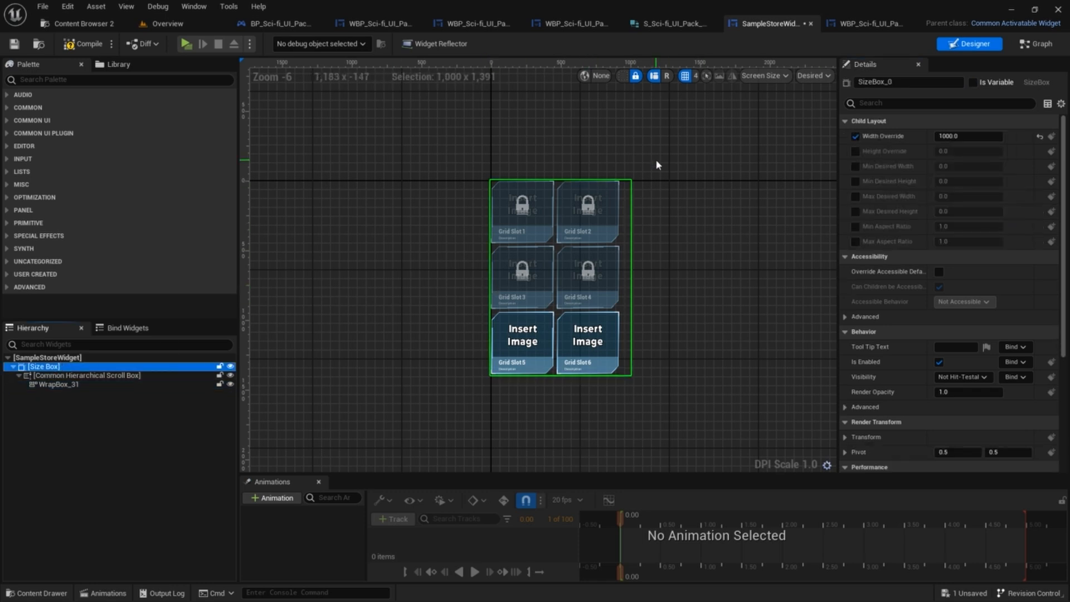
left_click(940, 135)
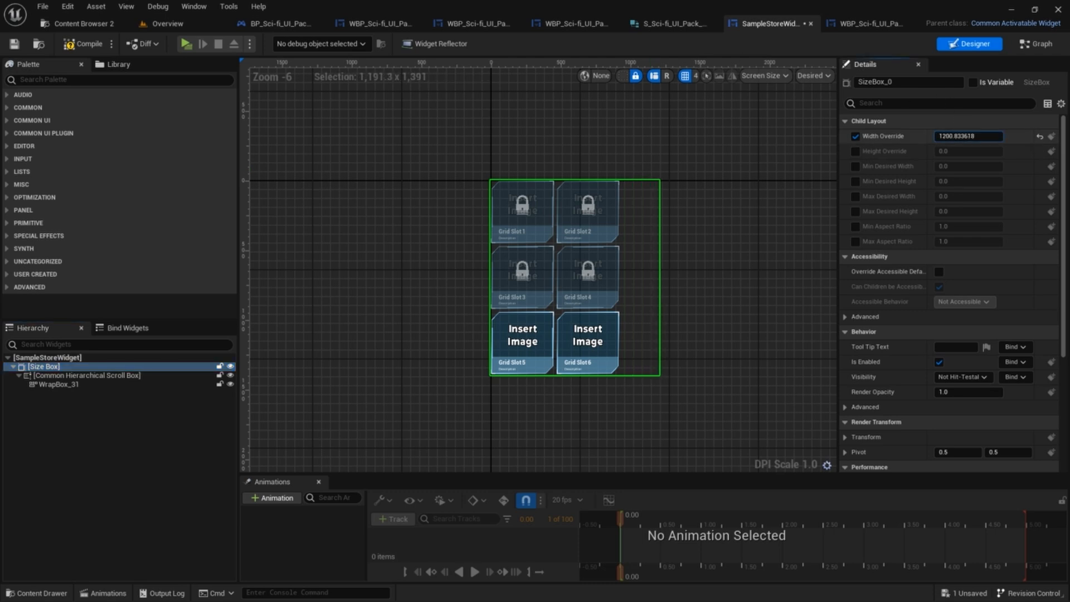
left_click_drag(947, 136, 940, 136)
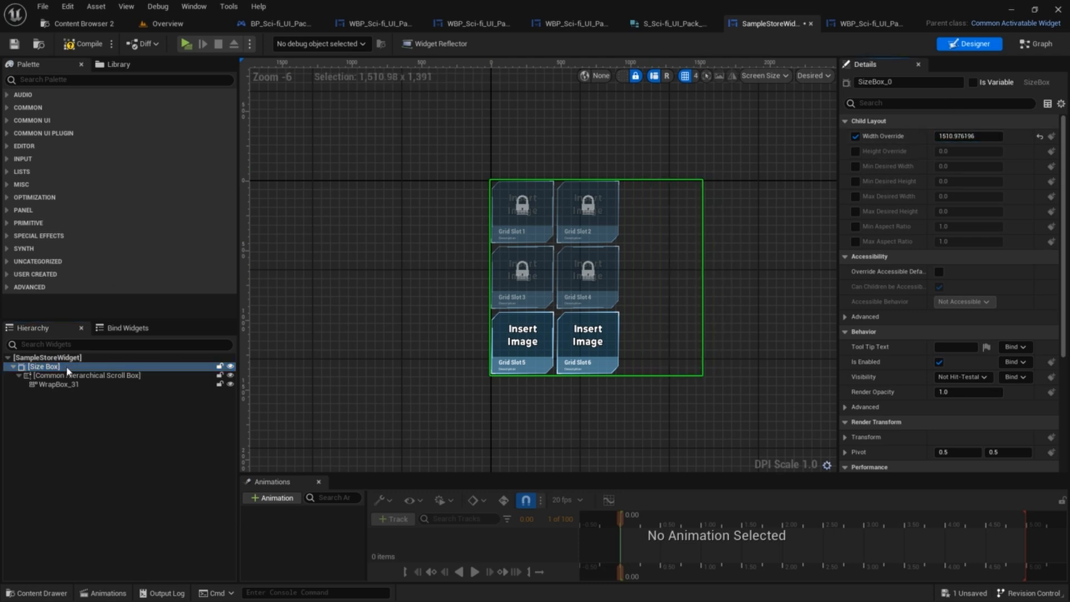
- Try a Height Override of about 952 on the Size Box, and disable it again
left_click(856, 151)
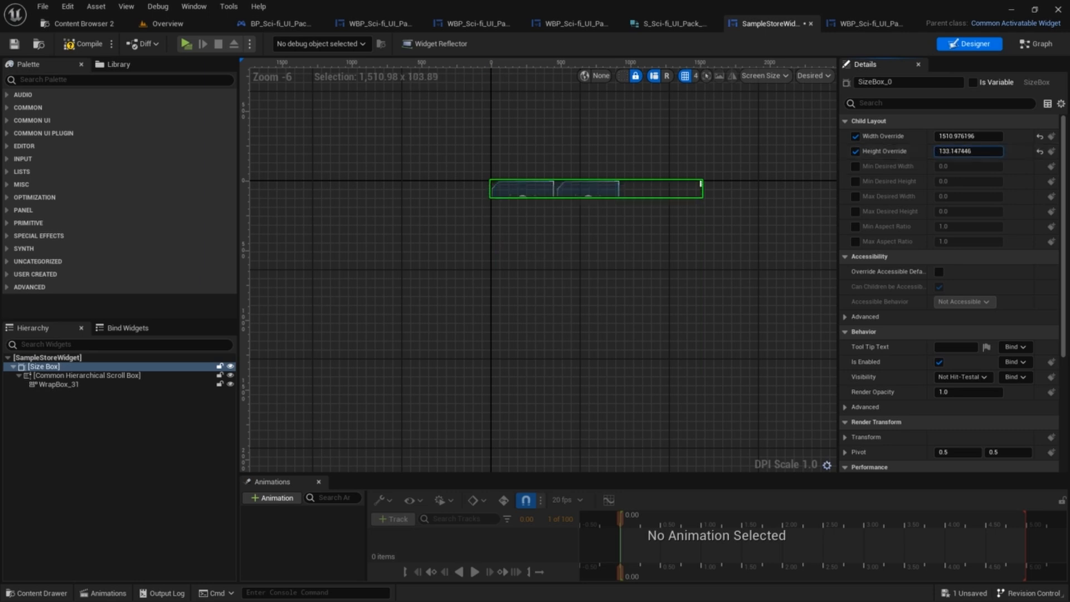
left_click_drag(948, 151, 969, 151)
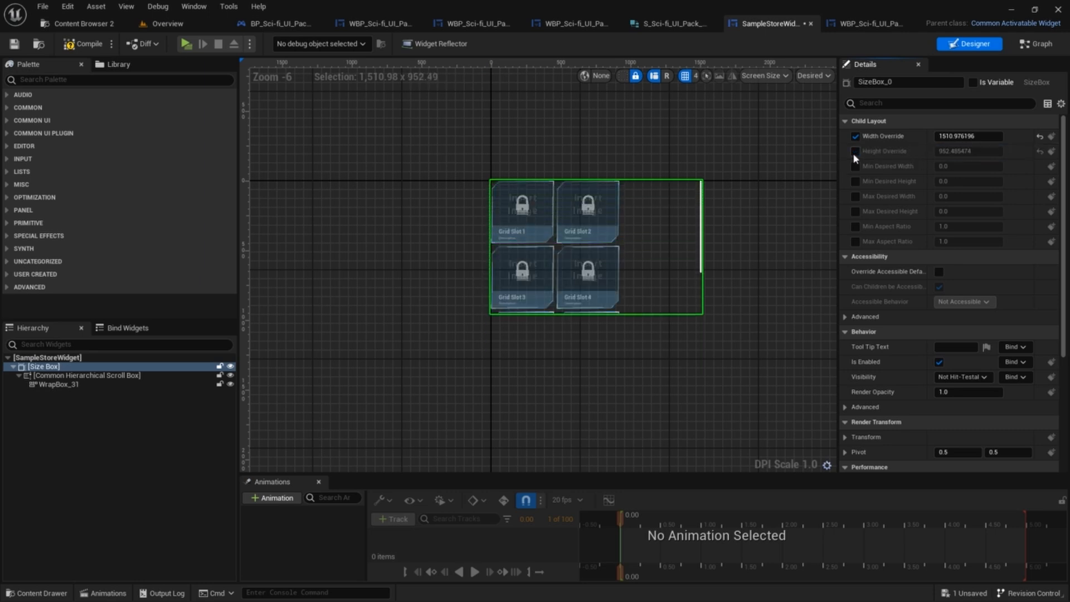
left_click(54, 384)
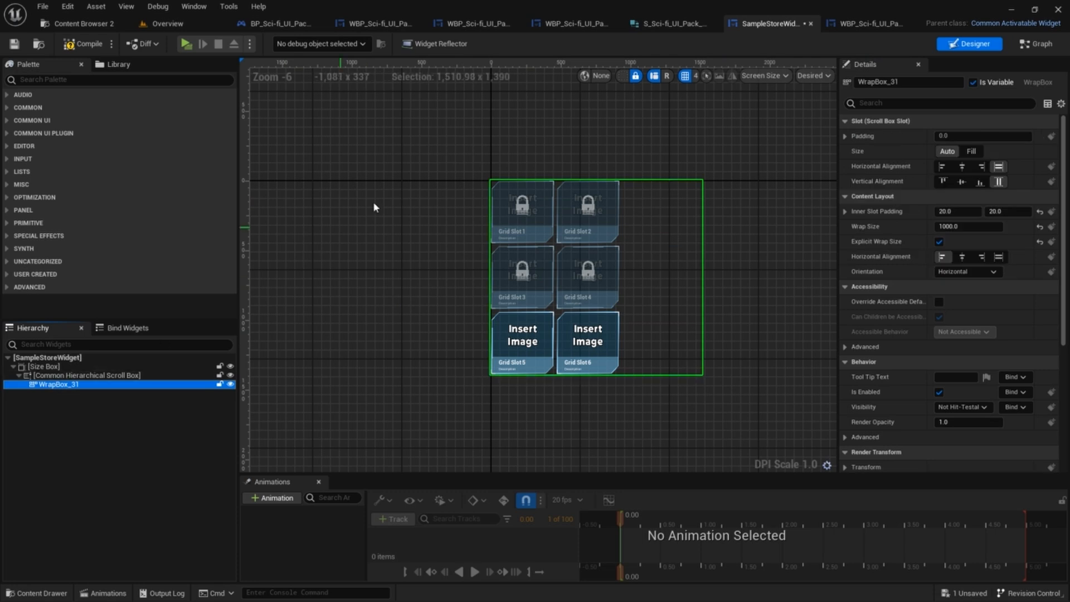
- Set the Common Hierarchical Scroll Box's orientation to Horizontal and reselect WrapBox_31
left_click(83, 376)
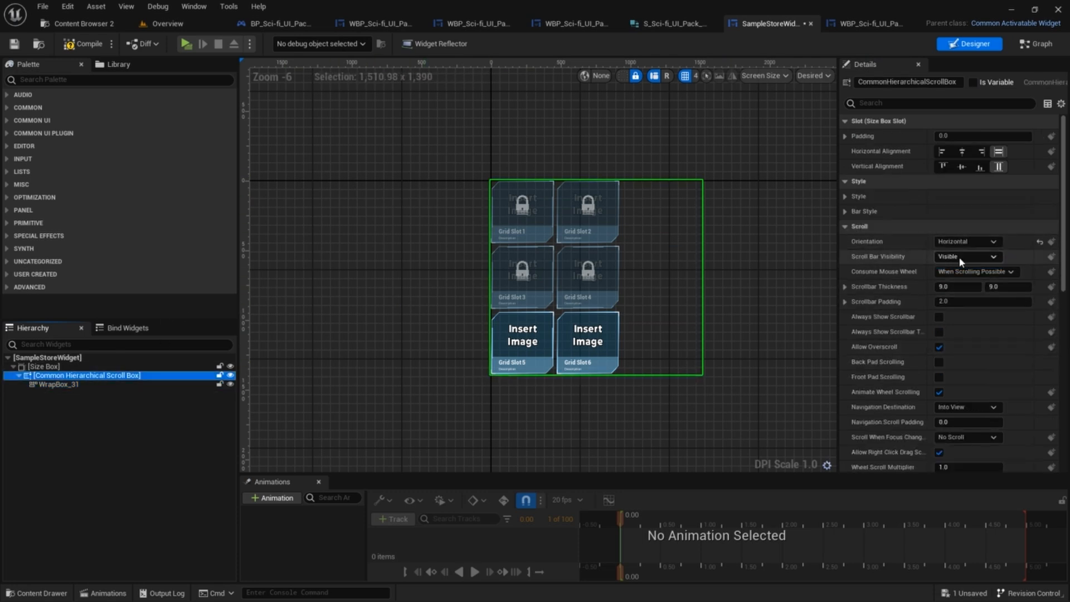
left_click(958, 252)
left_click(58, 384)
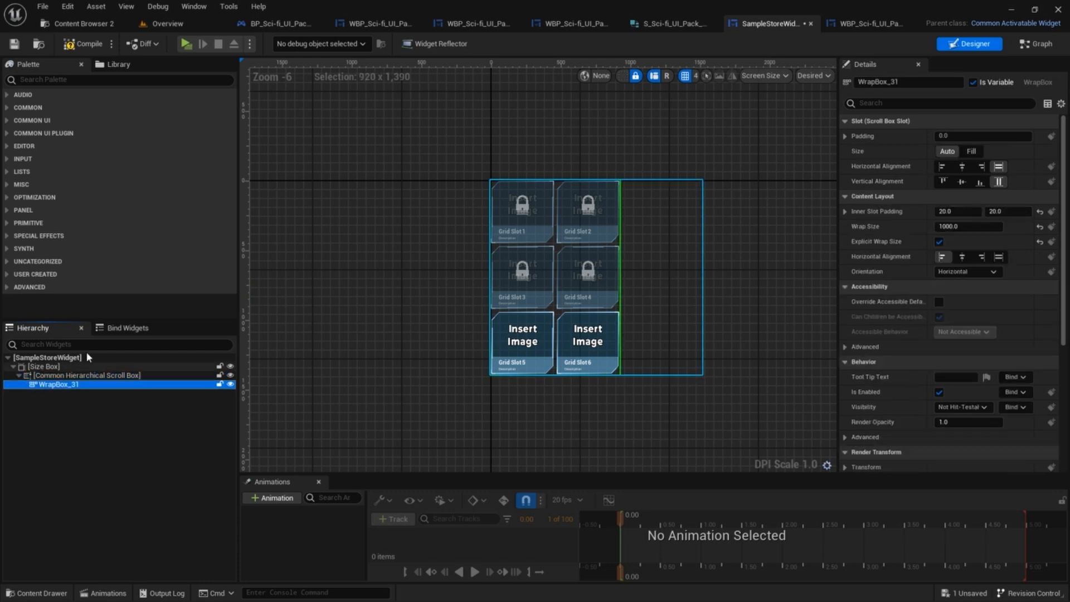
- Inspect the slot grid's layout in the designer and save SampleStoreWidget
scroll(628, 222, "up", 2)
scroll(648, 172, "down", 2)
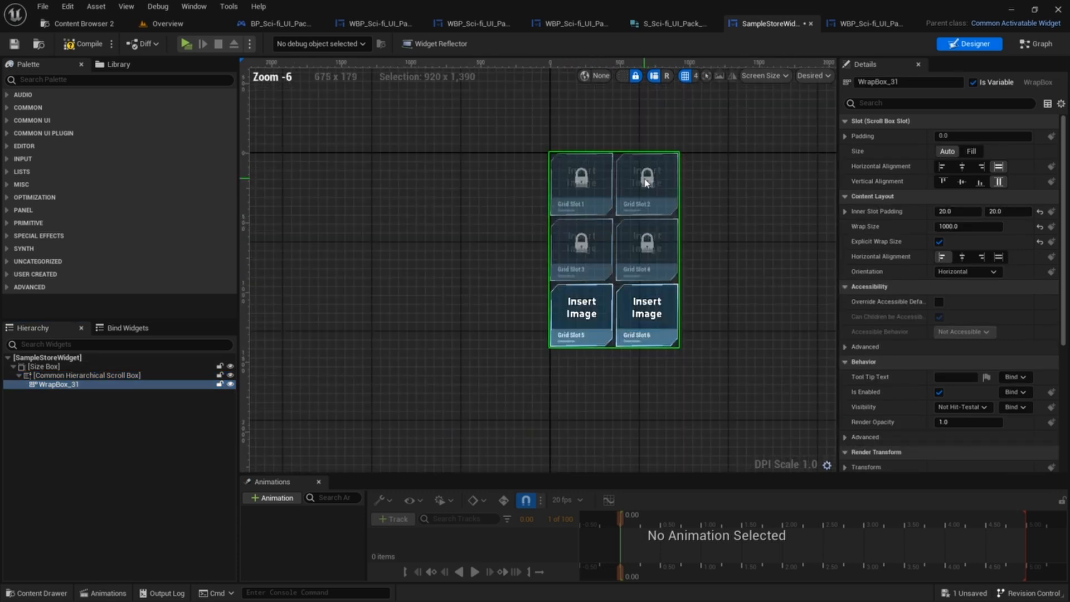
scroll(646, 171, "up", 2)
scroll(646, 172, "down", 1)
right_click_drag(645, 172, 595, 197)
key("ctrl+s")
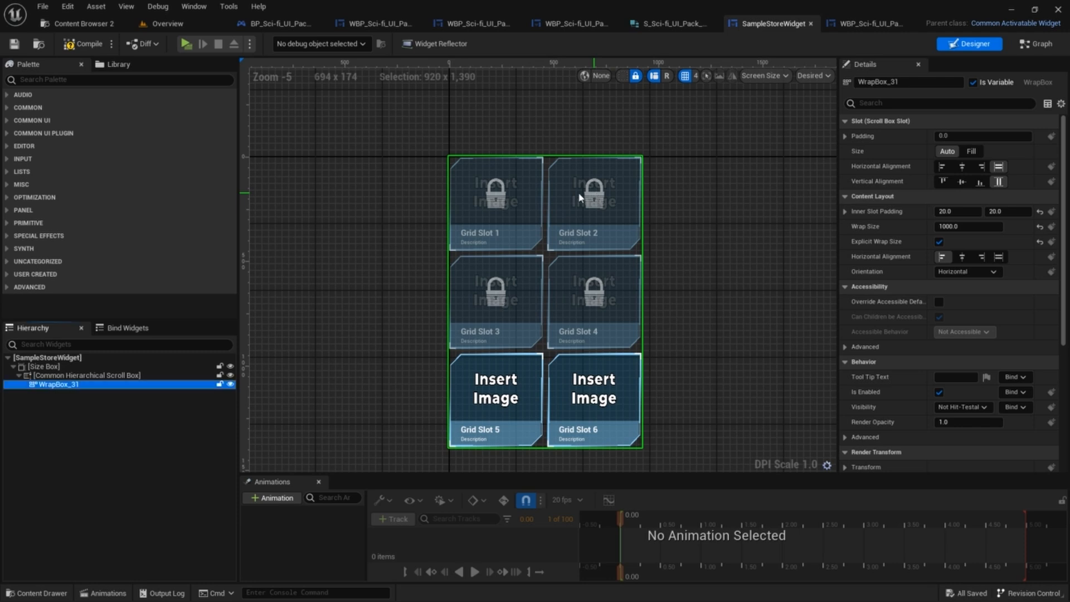
- Compile SampleStoreWidget and check the slot grid in the designer
left_click(80, 45)
scroll(585, 232, "down", 3)
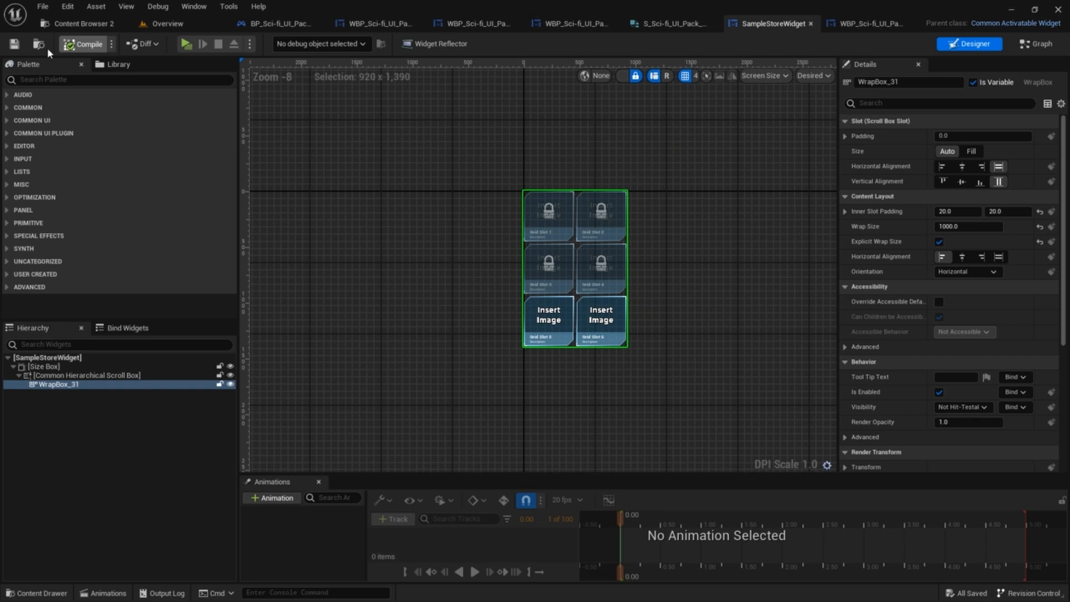
scroll(585, 262, "up", 3)
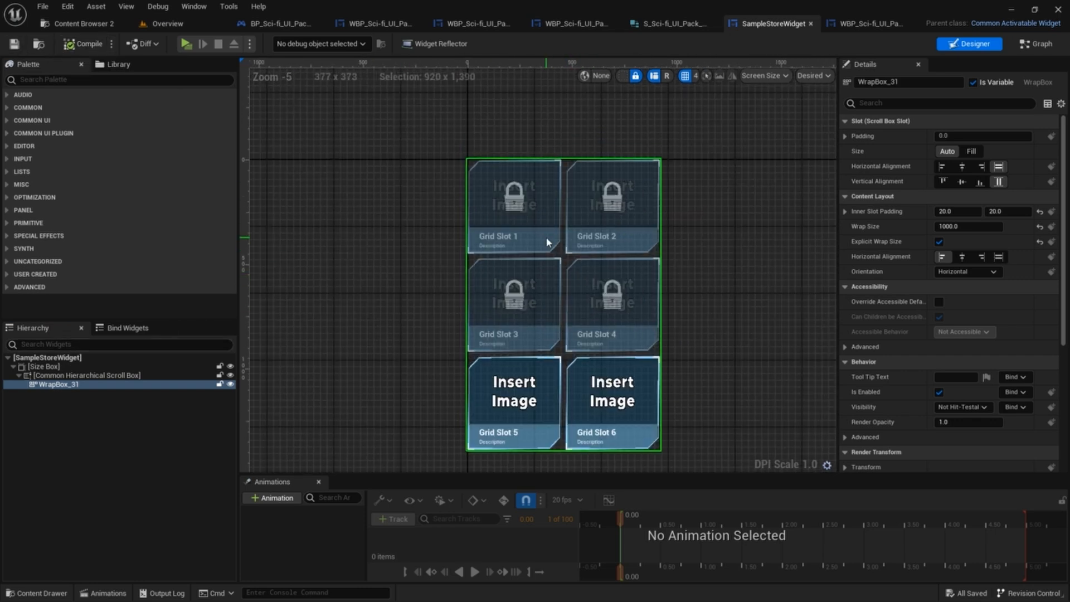
scroll(547, 239, "up", 1)
scroll(547, 240, "down", 1)
right_click_drag(546, 240, 567, 221)
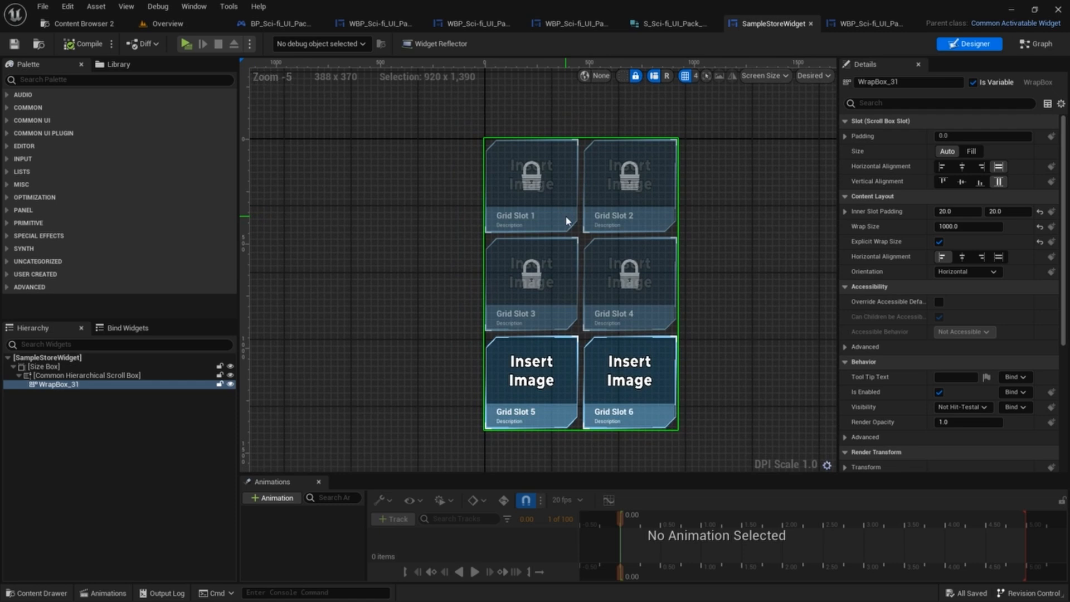
- Try right horizontal alignment for WrapBox_31's content, restore left alignment and save SampleStoreWidget
left_click(982, 258)
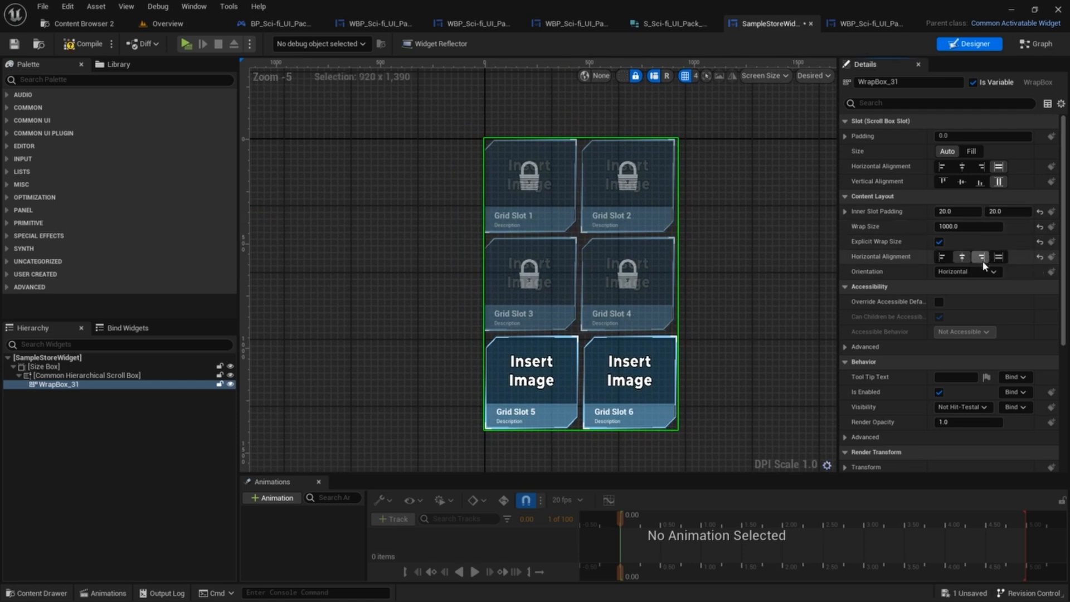
left_click(942, 256)
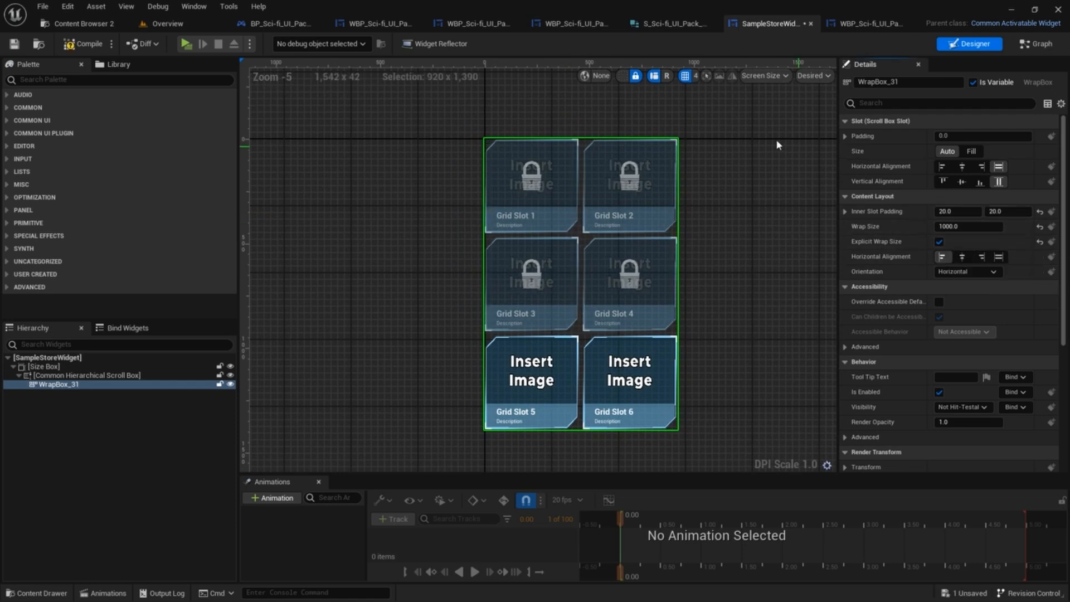
left_click(15, 44)
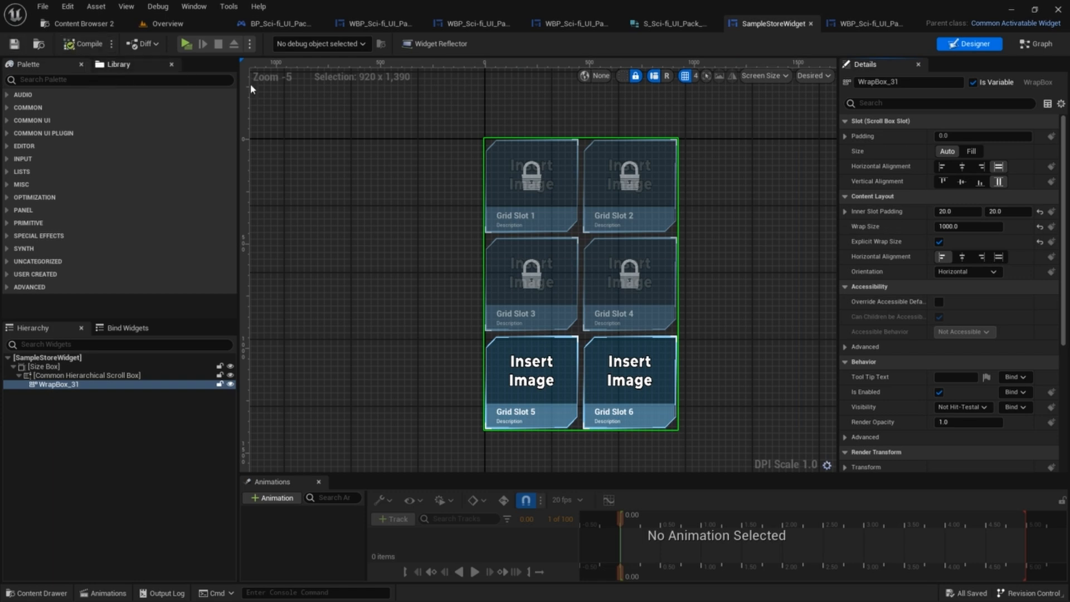
scroll(941, 251, "down", 3)
scroll(774, 222, "down", 4)
right_click_drag(719, 217, 625, 195)
scroll(615, 225, "up", 4)
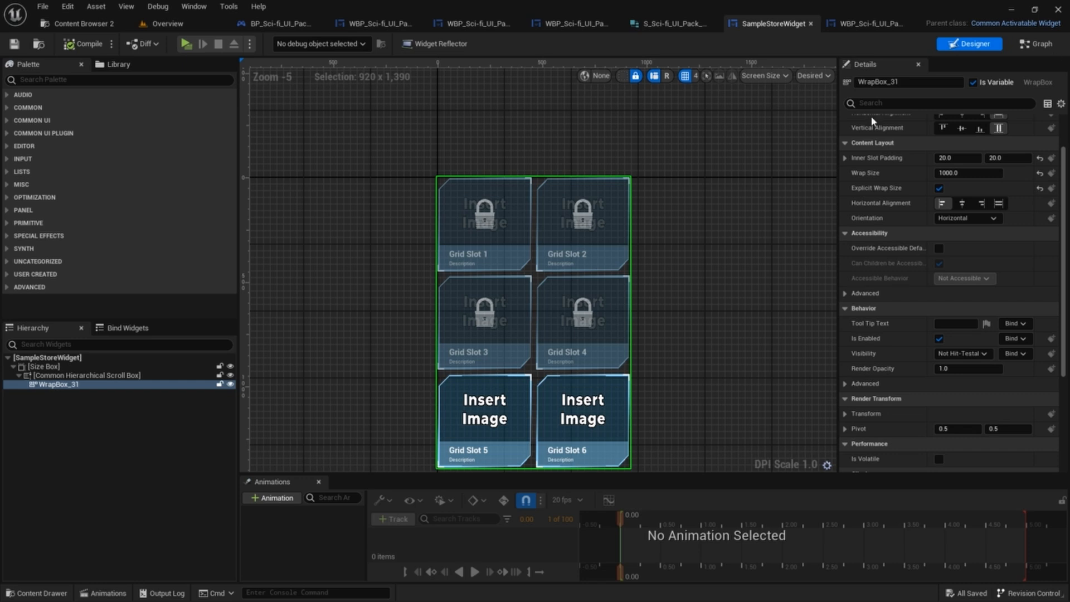
right_click_drag(646, 119, 652, 112)
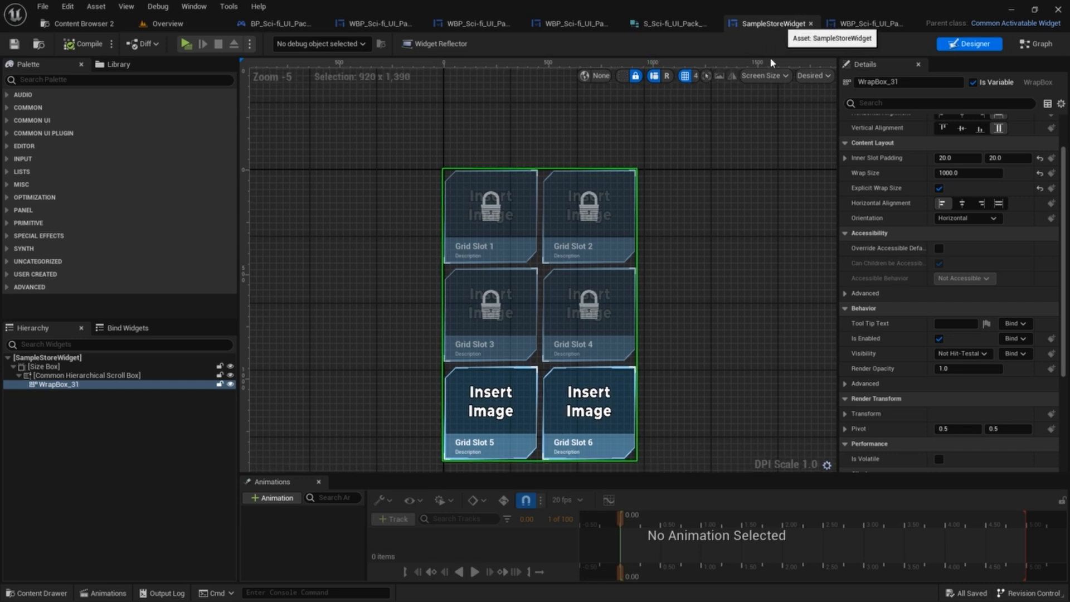
scroll(683, 166, "down", 1)
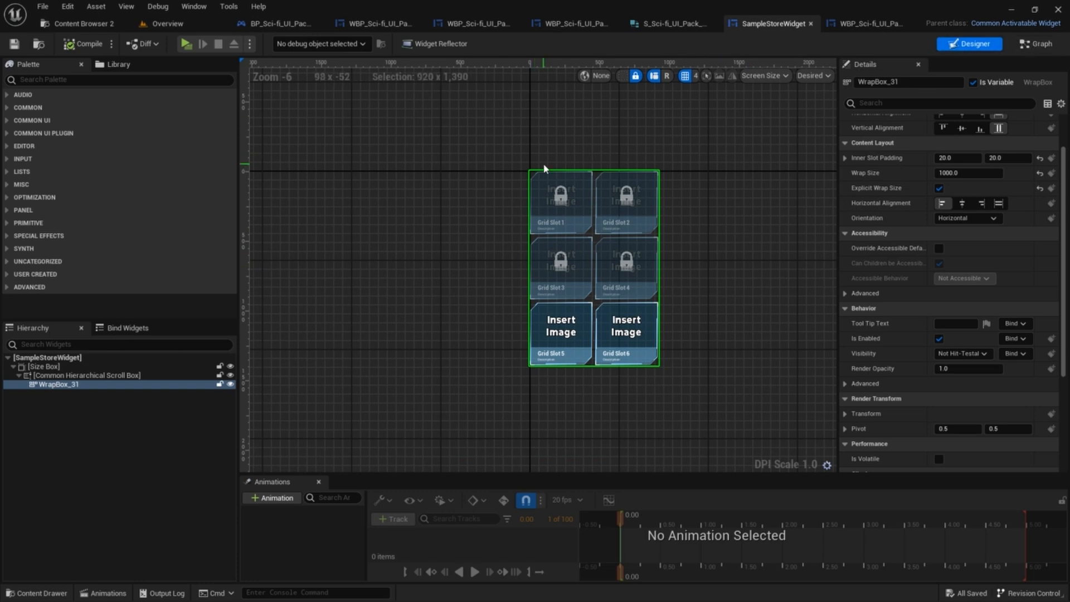
- Inspect the slot settings and Insert Brush Image of the first ButtonItem array entry in SampleStoreWidget's graph, and save
left_click(1035, 44)
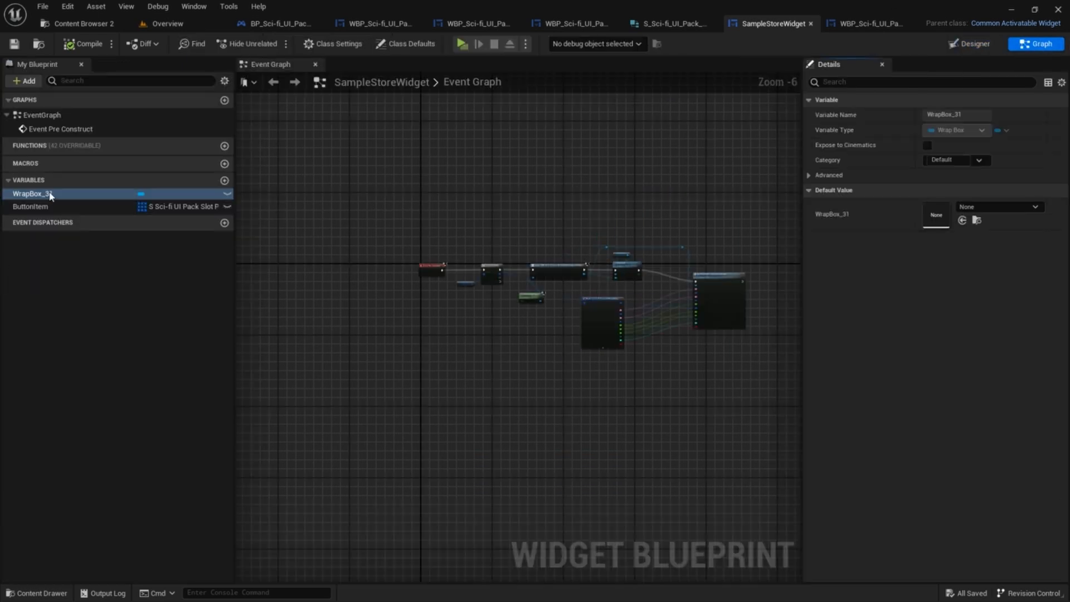
left_click(35, 206)
left_click(818, 326)
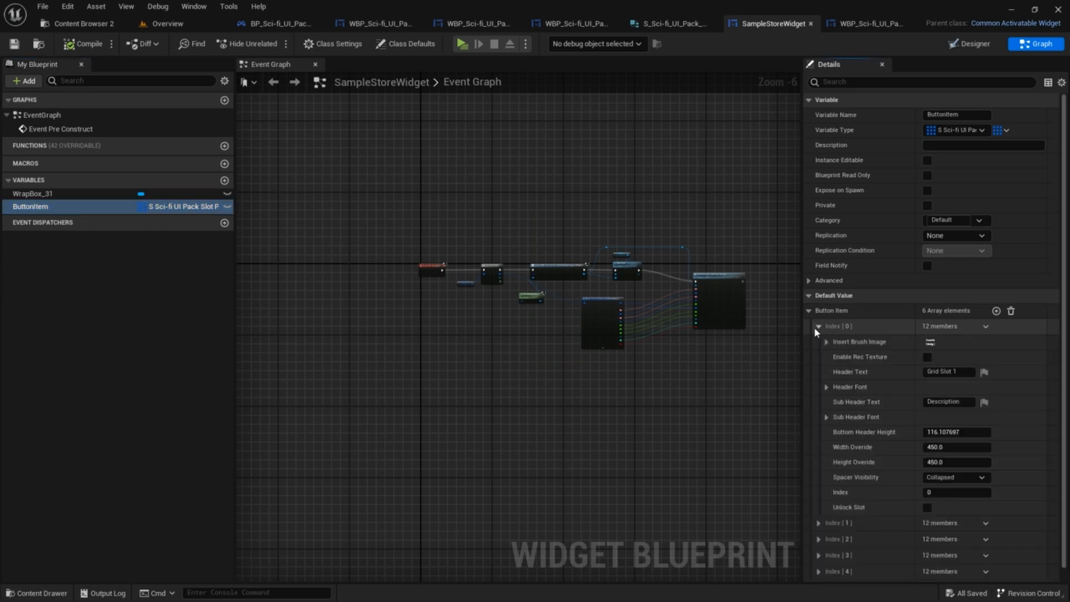
left_click(827, 343)
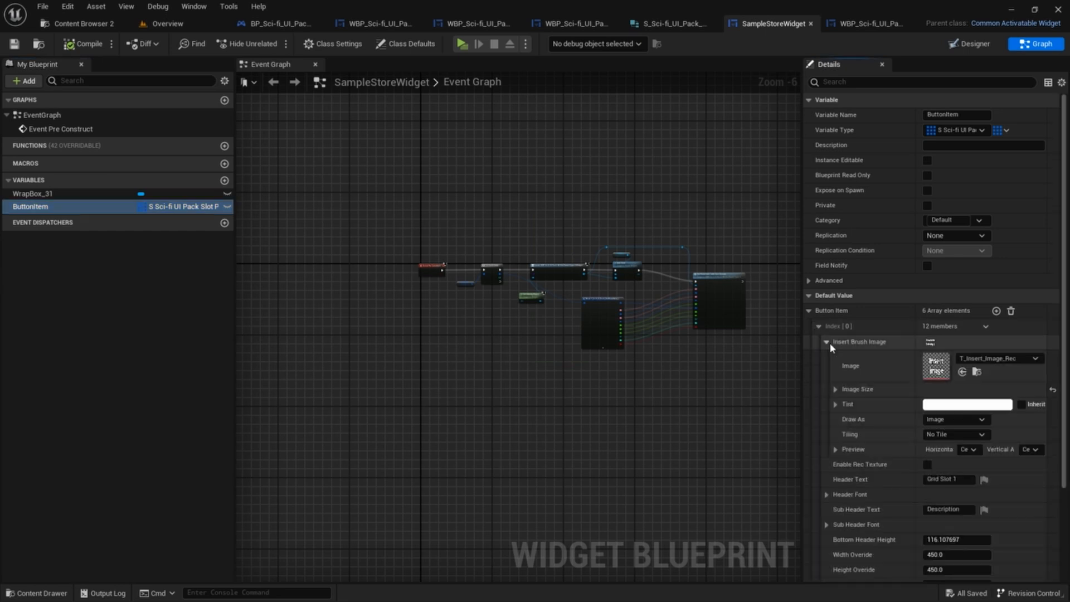
scroll(920, 481, "down", 1)
scroll(918, 480, "down", 2)
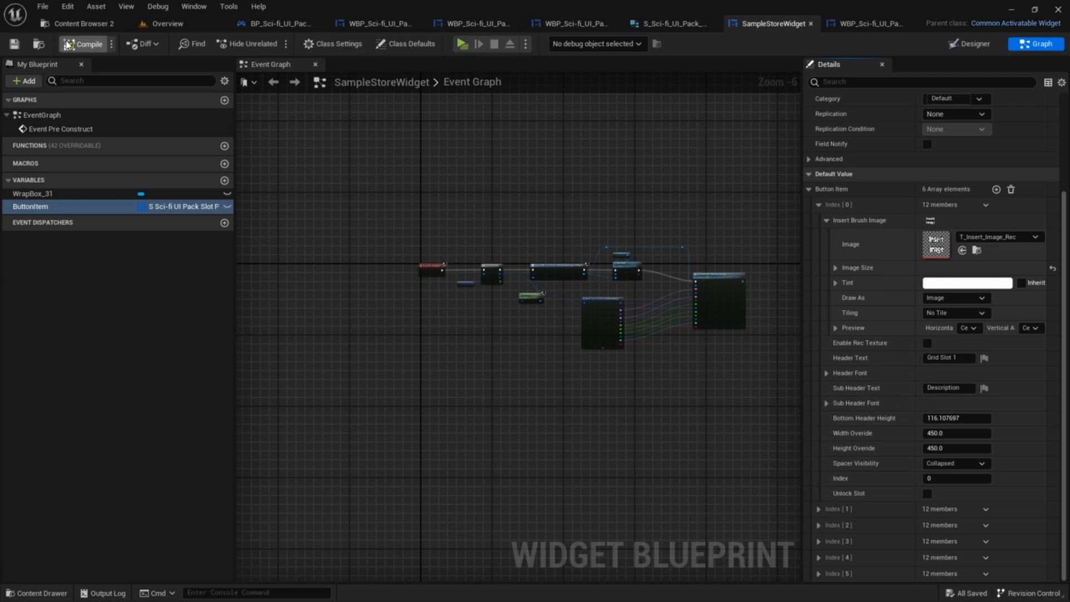
left_click(15, 45)
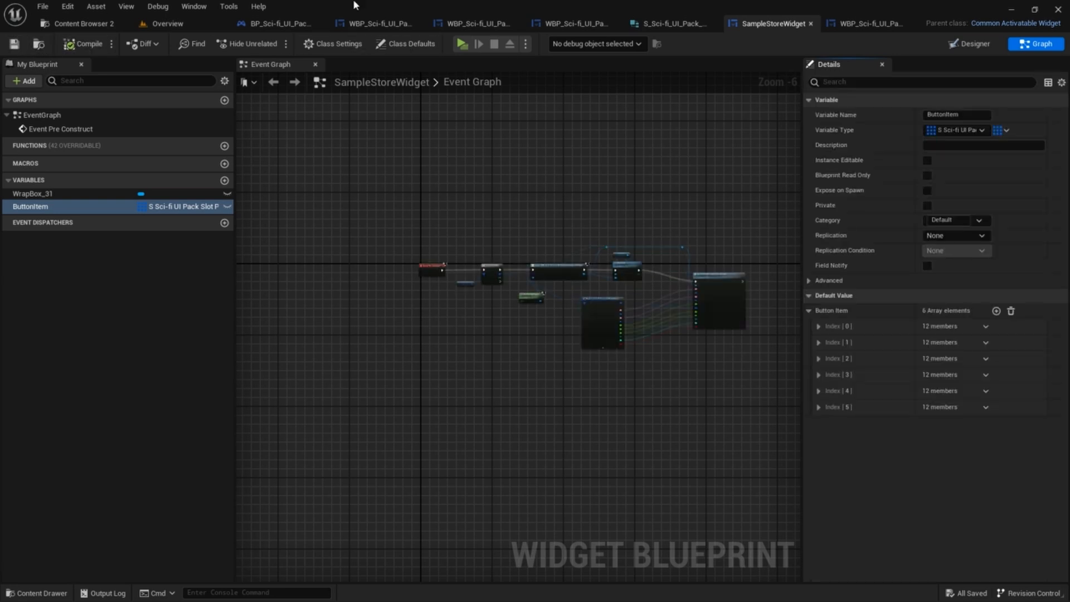
- Close SampleStoreWidget and compare the single slot panel widget with the weapon slots in WBP_Sci-fi_UI_Pack_Base_Grid_Store
left_click(811, 23)
left_click(675, 25)
scroll(631, 133, "down", 4)
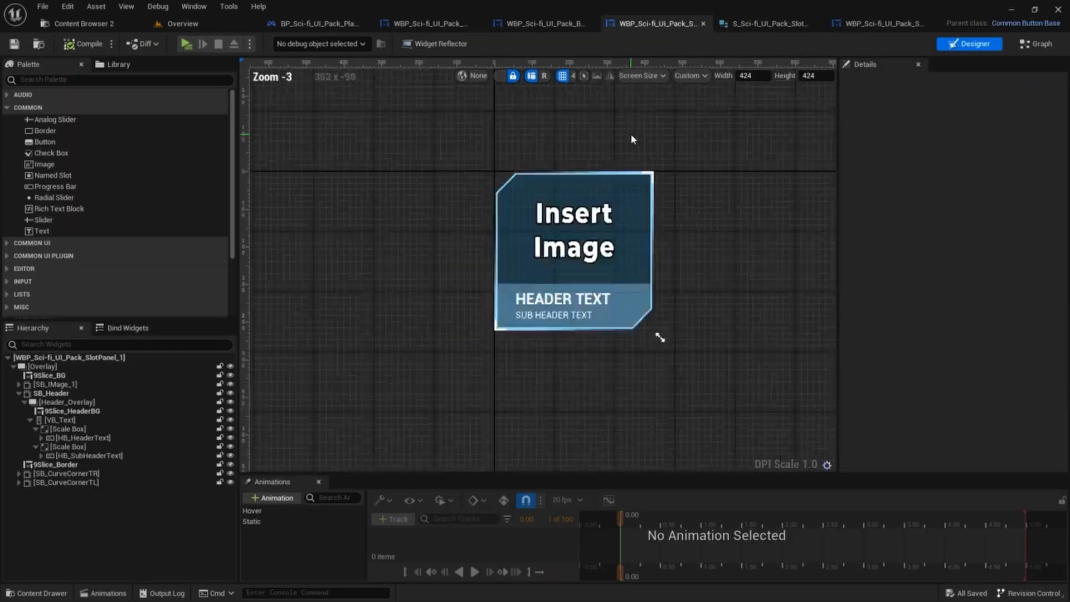
left_click(538, 24)
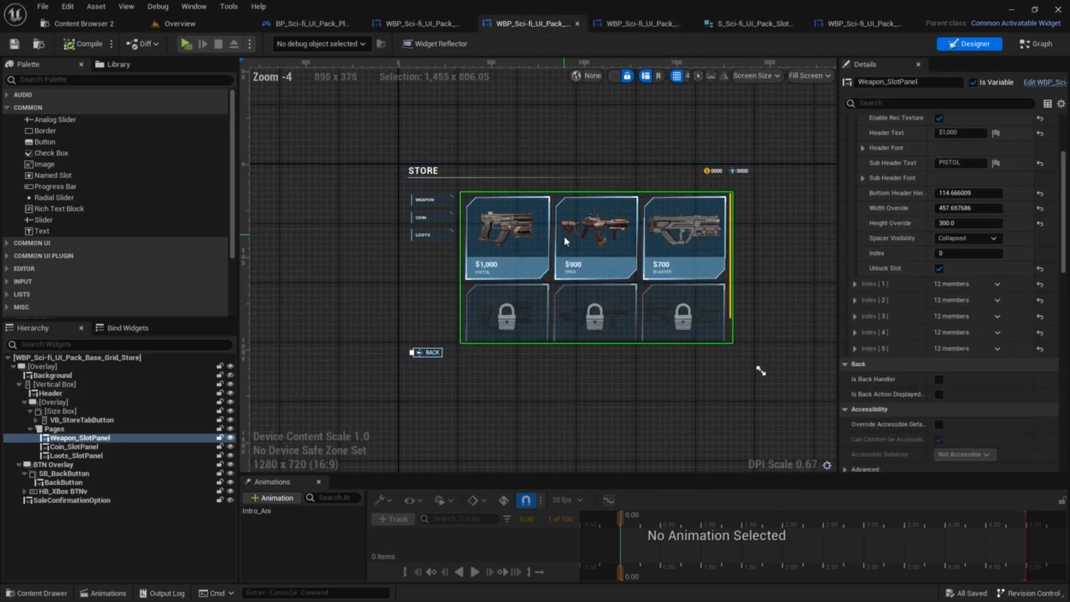
scroll(567, 238, "up", 3)
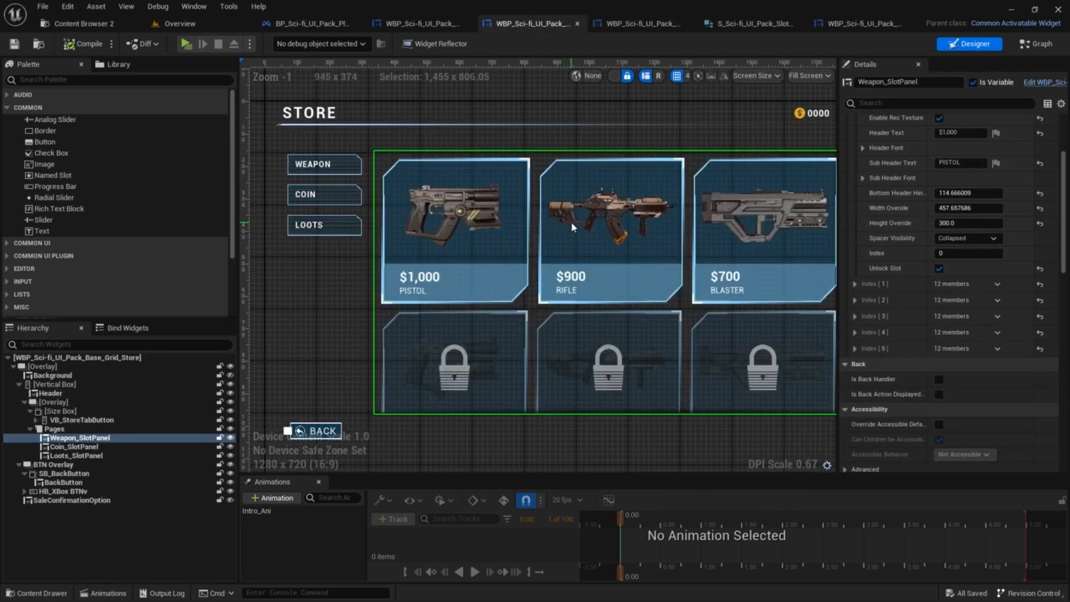
left_click(635, 24)
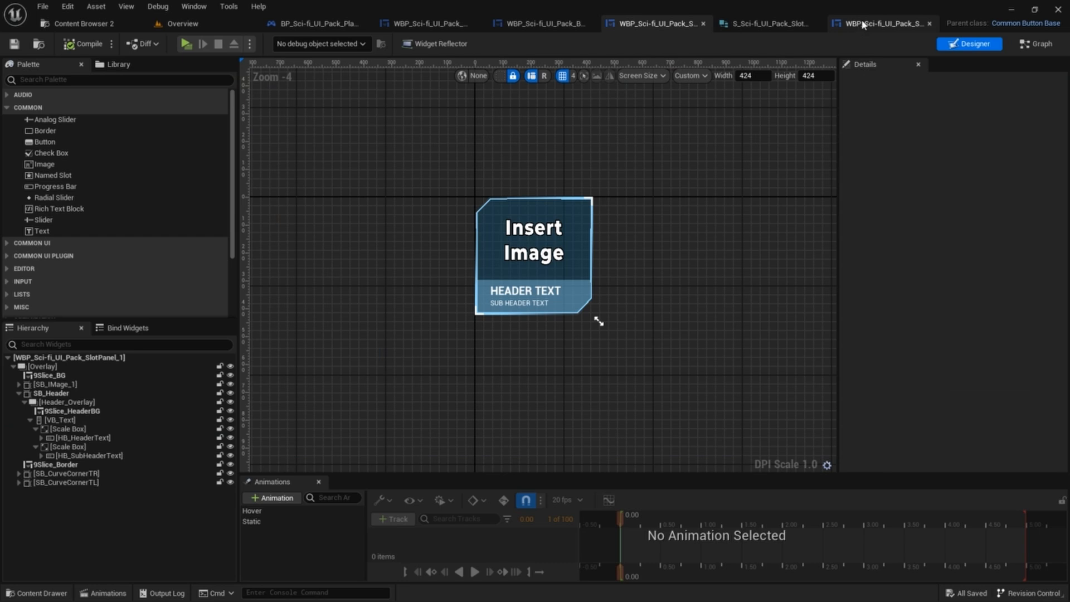
- Review the Init Slot Panel graph and designer layout of WBP_Sci-fi_UI_Pack_M_SlotPanel_5, and close that widget
left_click(816, 25)
left_click_drag(815, 33, 774, 32)
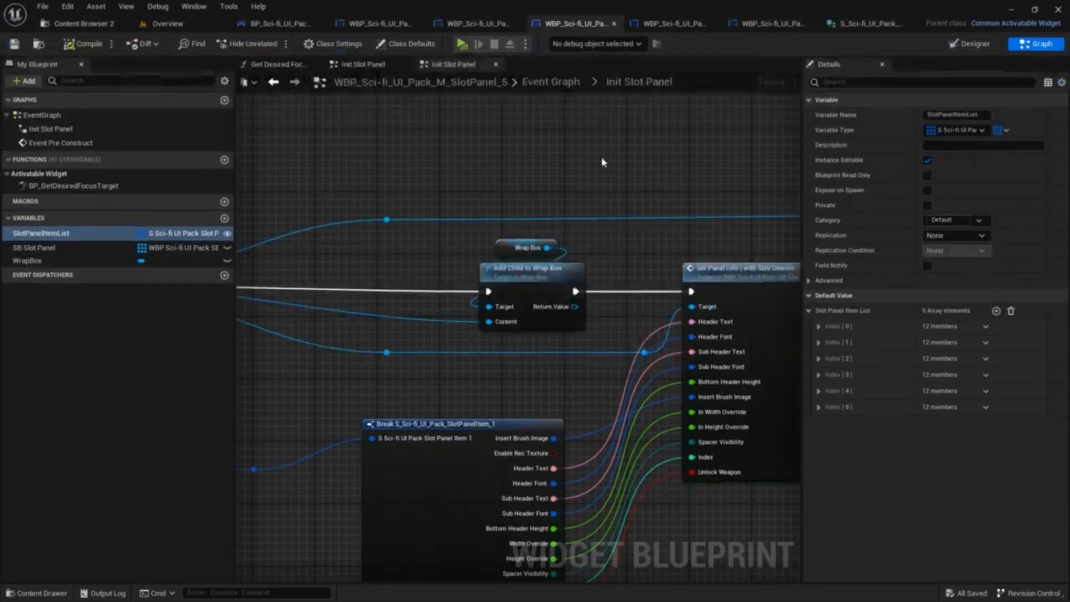
scroll(584, 173, "down", 4)
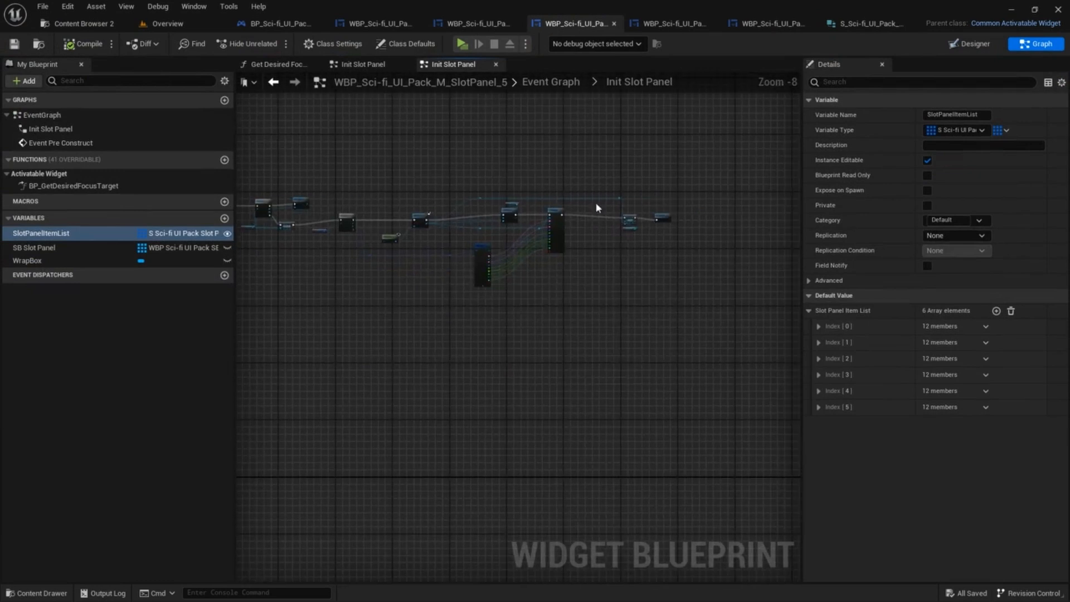
scroll(461, 199, "up", 1)
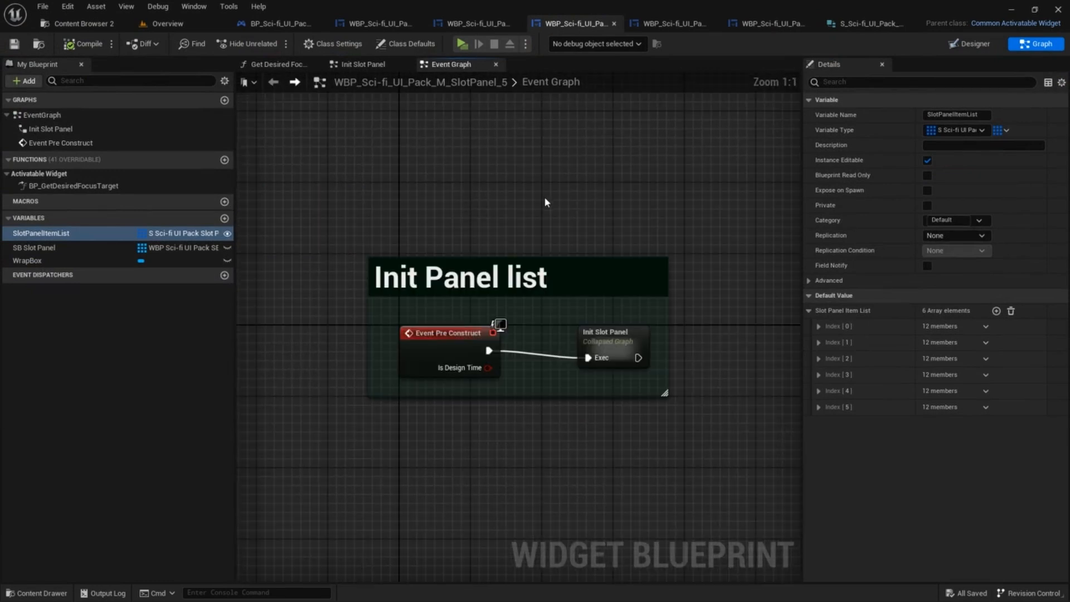
scroll(544, 196, "down", 1)
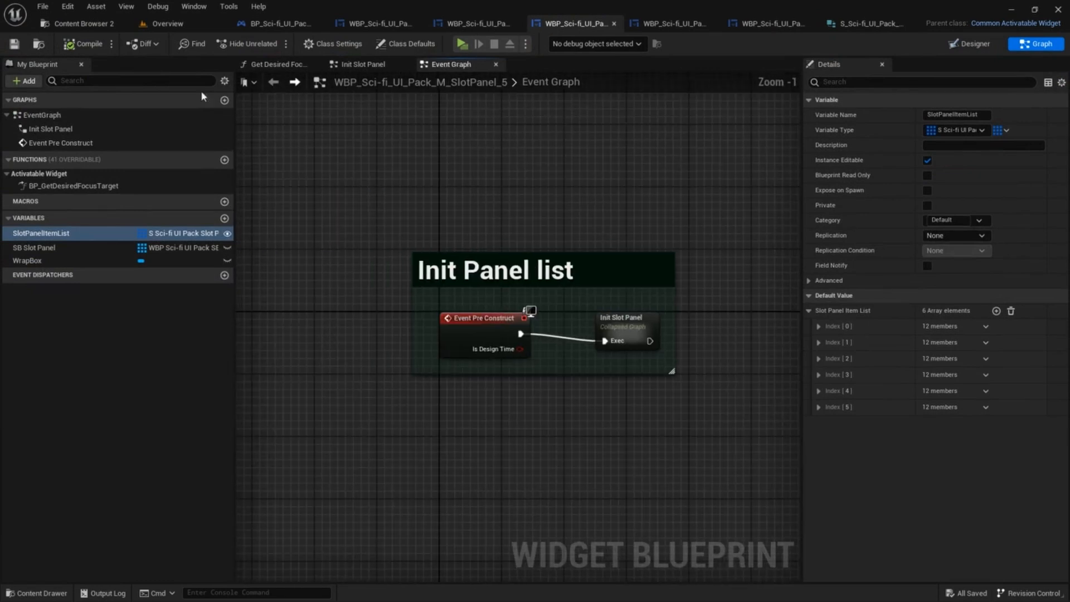
left_click(987, 43)
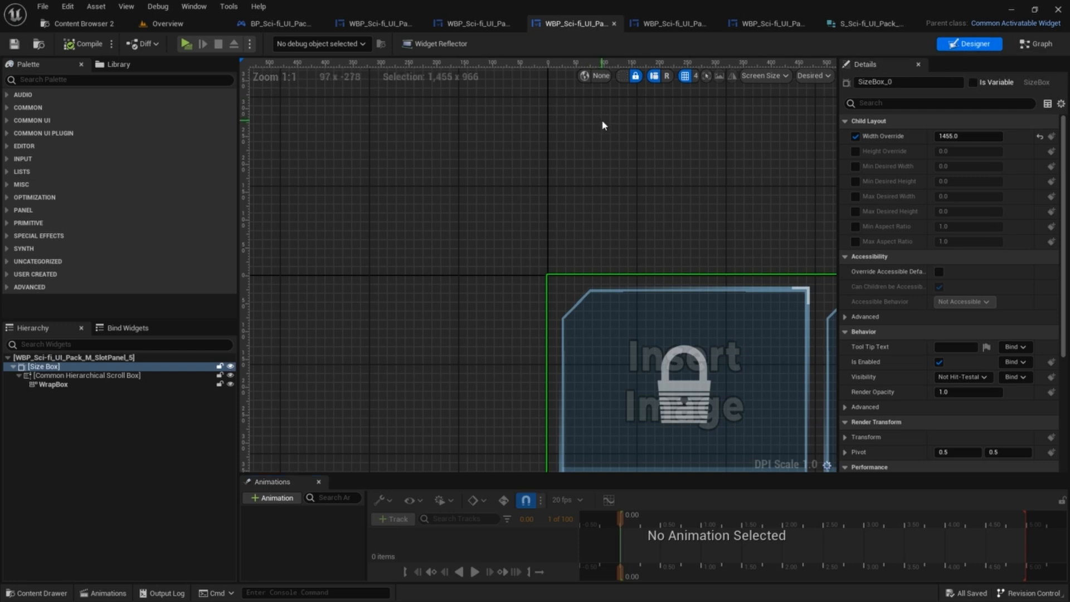
left_click(613, 23)
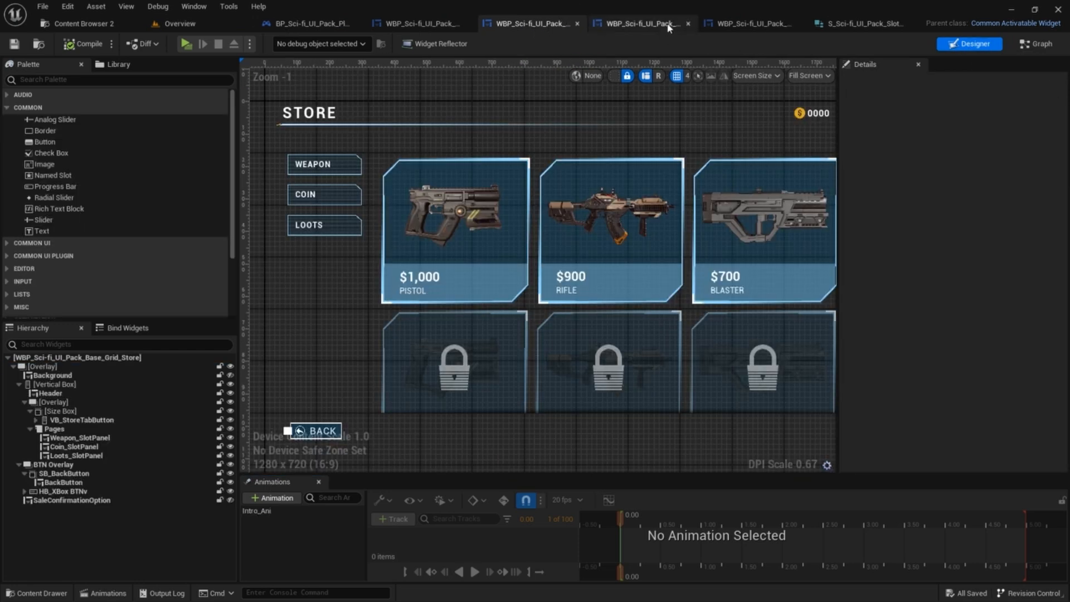
- Close WBP_Sci-fi_UI_Pack_SlotPanel_1, the Size Box slot panel widget and the slot panel item structure, leaving the grid store widget open
left_click(638, 23)
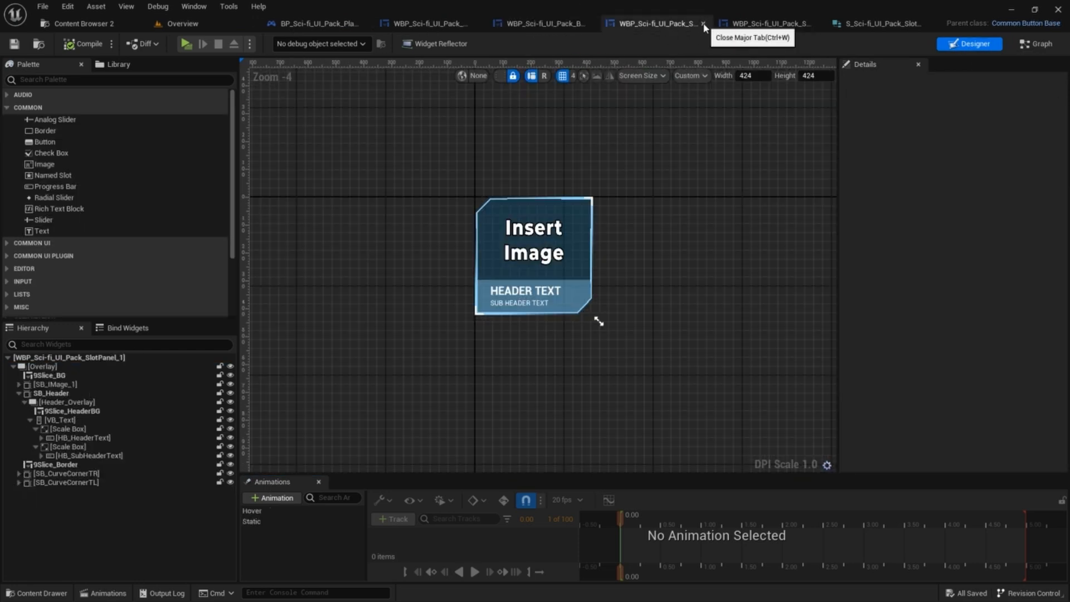
left_click(703, 24)
left_click(696, 24)
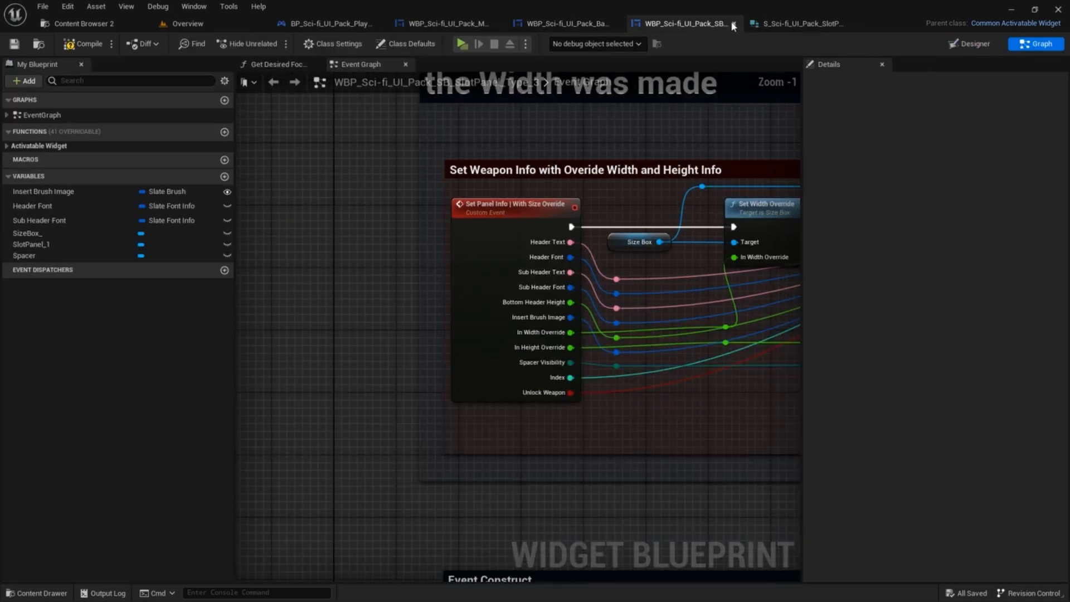
left_click(733, 24)
left_click(686, 24)
left_click(733, 24)
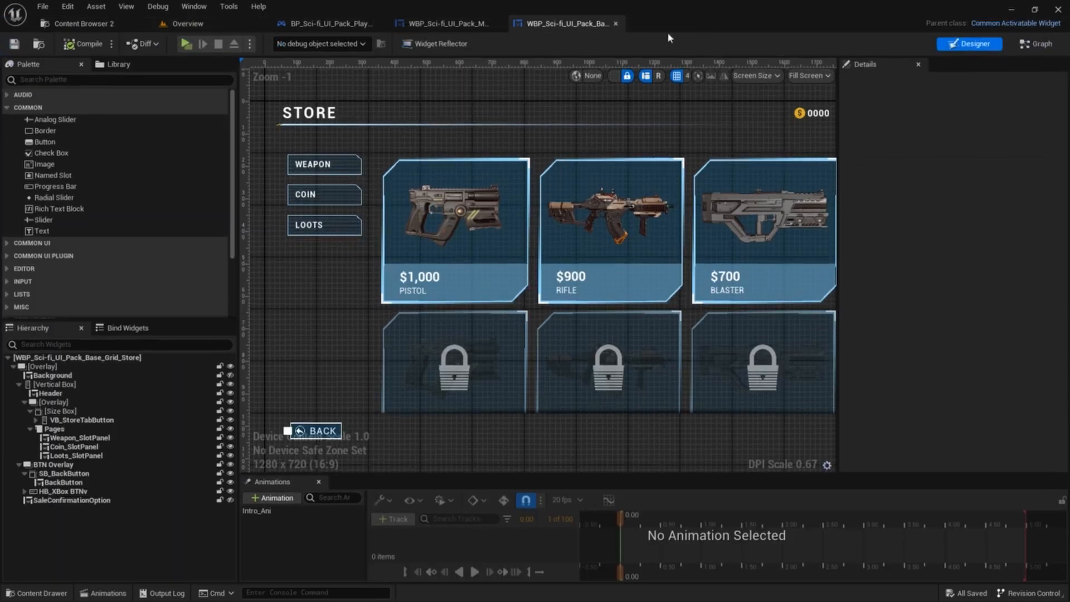
- Select Weapon_SlotPanel in the grid store widget and examine its unlocked and locked weapon slots
scroll(679, 312, "down", 1)
scroll(482, 236, "up", 1)
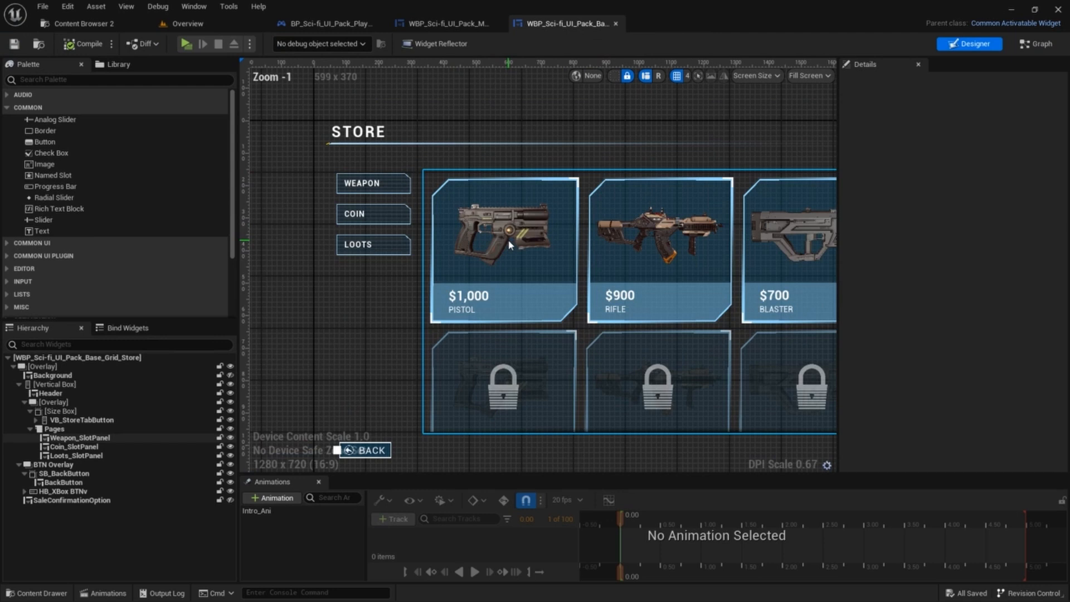
left_click(484, 254)
scroll(483, 249, "down", 1)
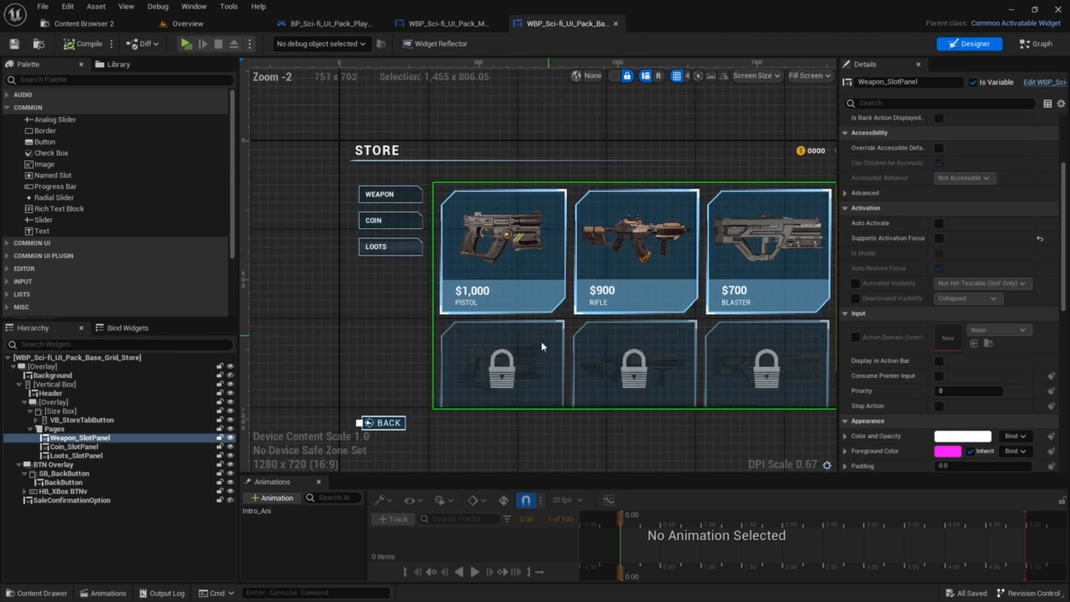
scroll(540, 341, "down", 1)
scroll(447, 227, "up", 4)
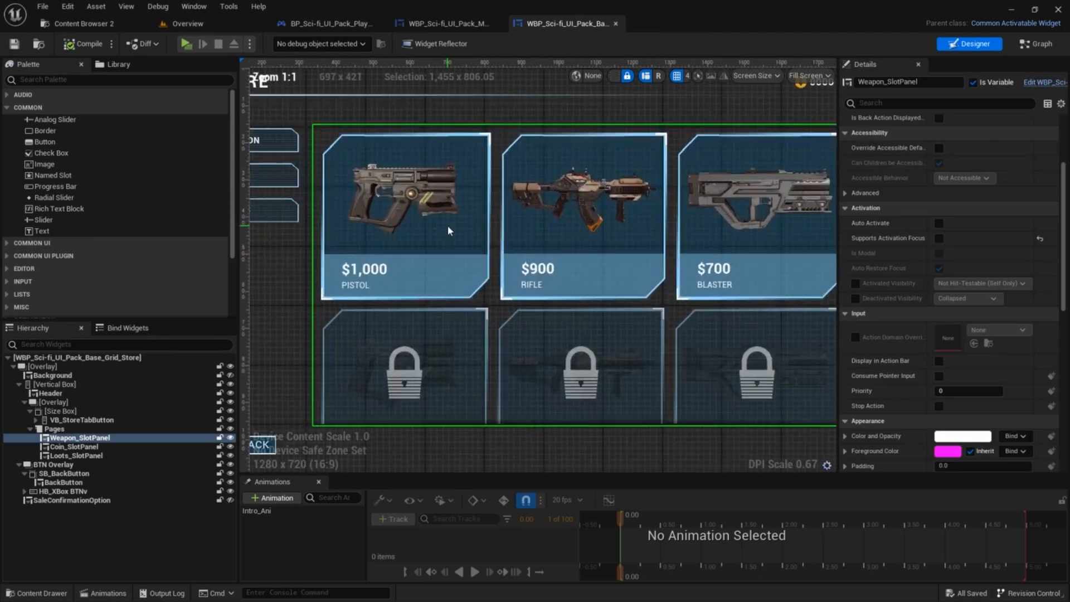
scroll(447, 226, "down", 1)
right_click_drag(446, 226, 494, 229)
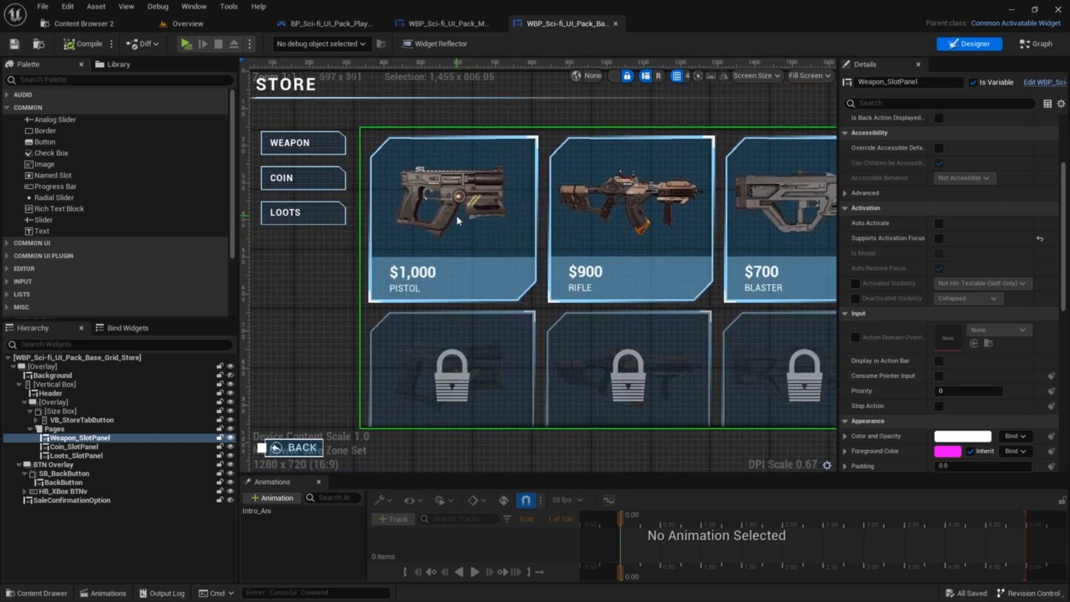
- Lock the pistol slot by disabling Unlock Slot for Index 0 in Weapon_SlotPanel's Slot Panel Item List
scroll(943, 177, "up", 3)
scroll(943, 177, "up", 1)
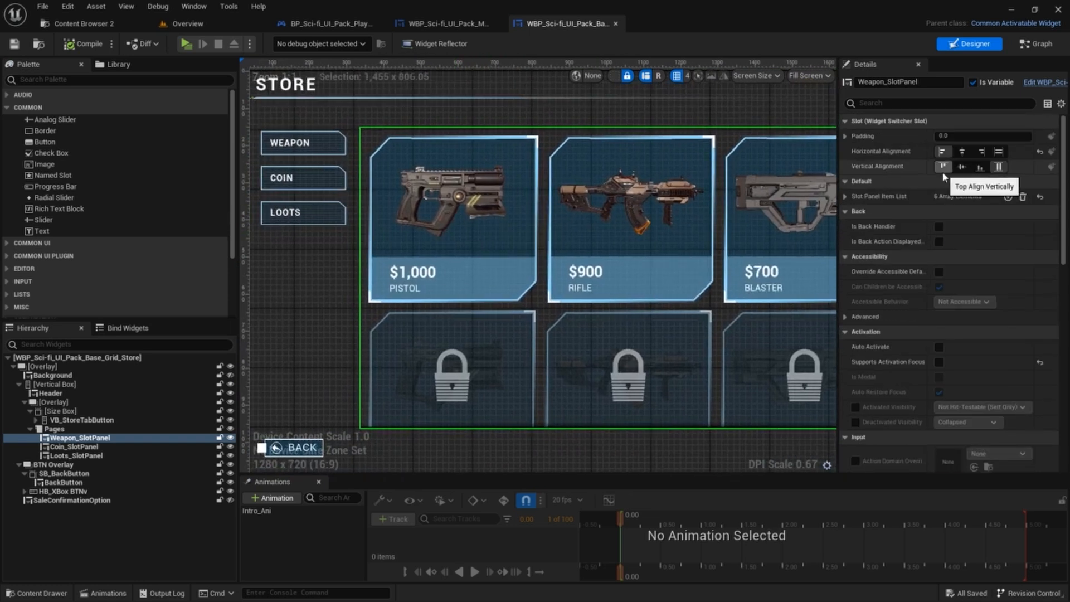
left_click(845, 196)
left_click(855, 212)
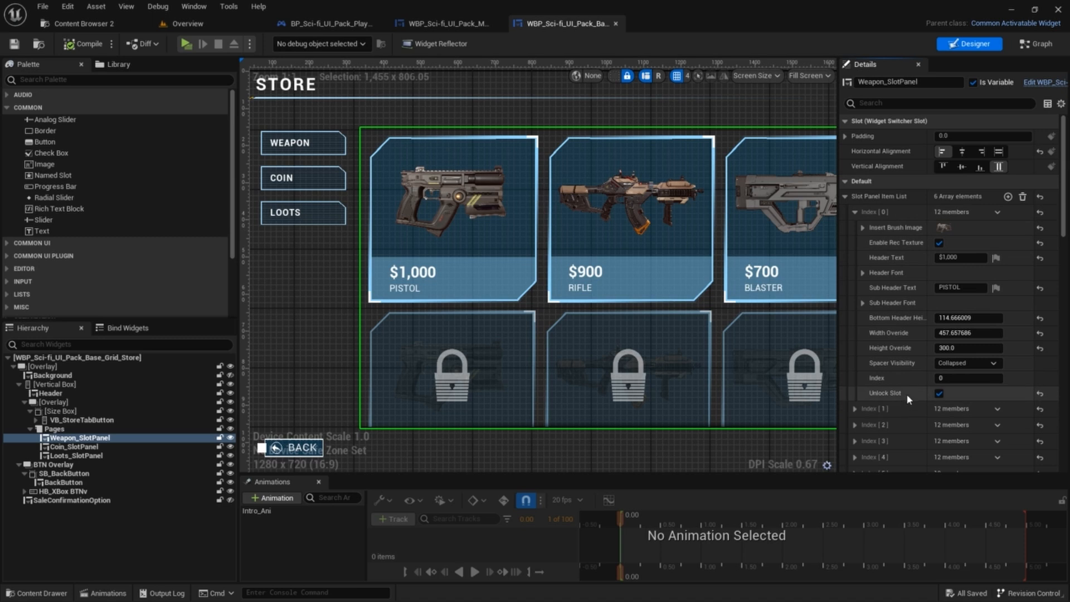
left_click(940, 394)
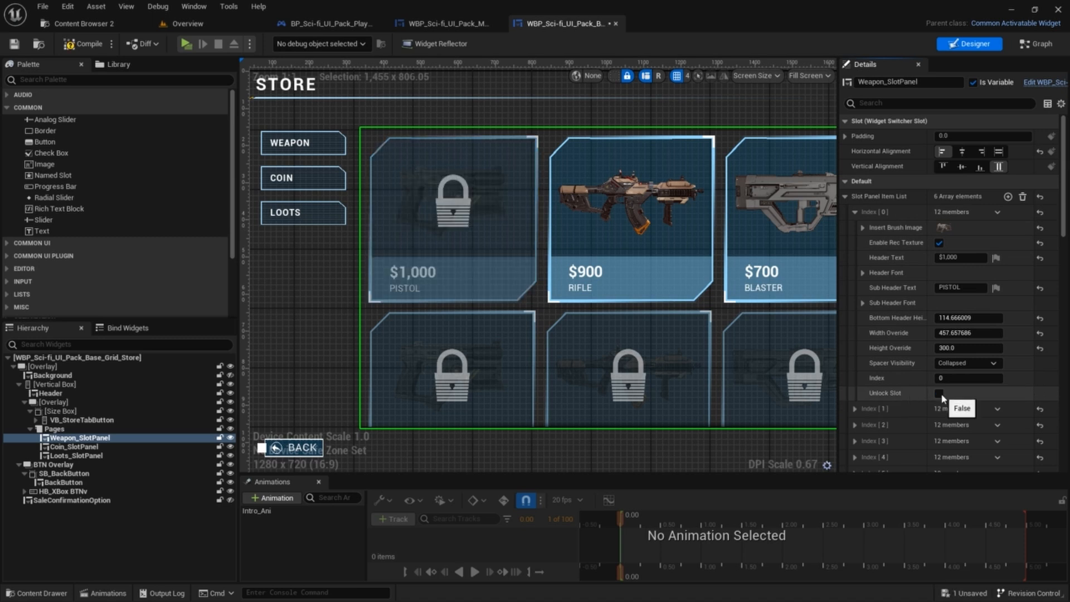
right_click(468, 231)
left_click(455, 192)
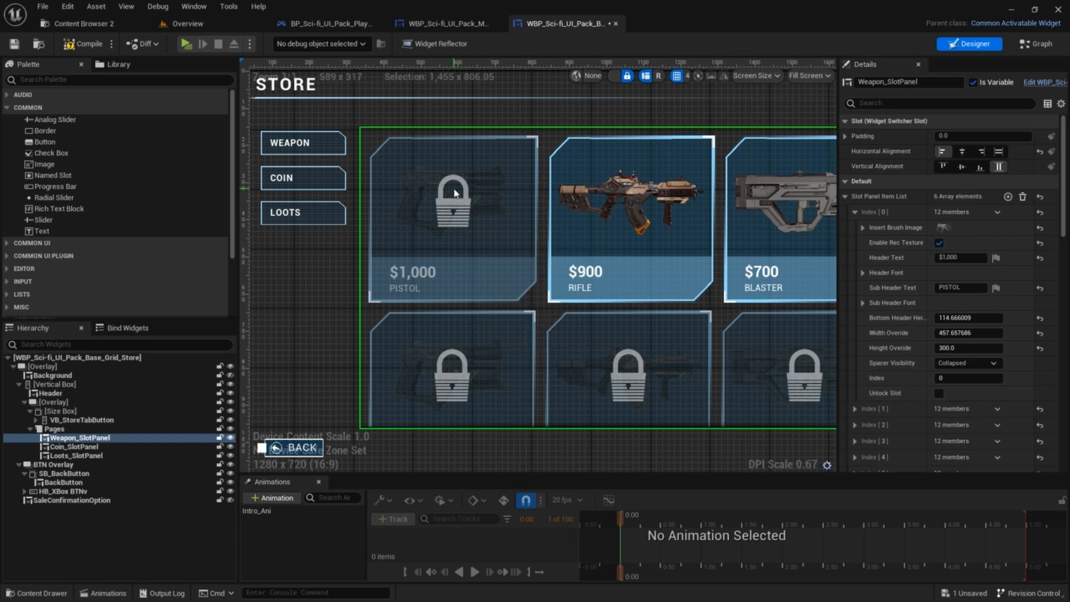
- Unlock the pistol slot by enabling Unlock Slot for Index 0 in Weapon_SlotPanel's Slot Panel Item List
left_click(938, 394)
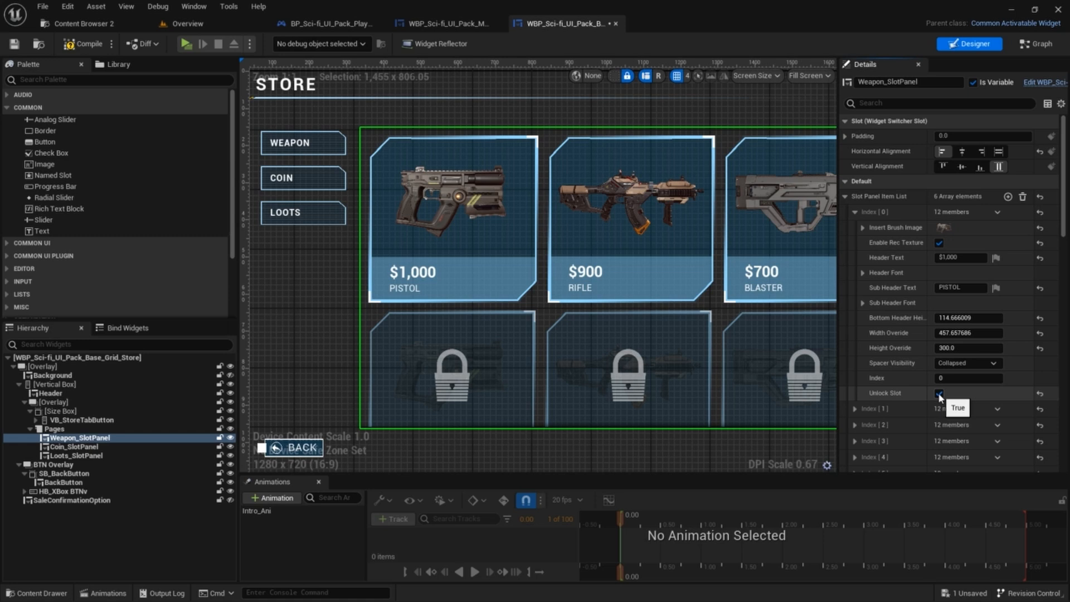
left_click(856, 212)
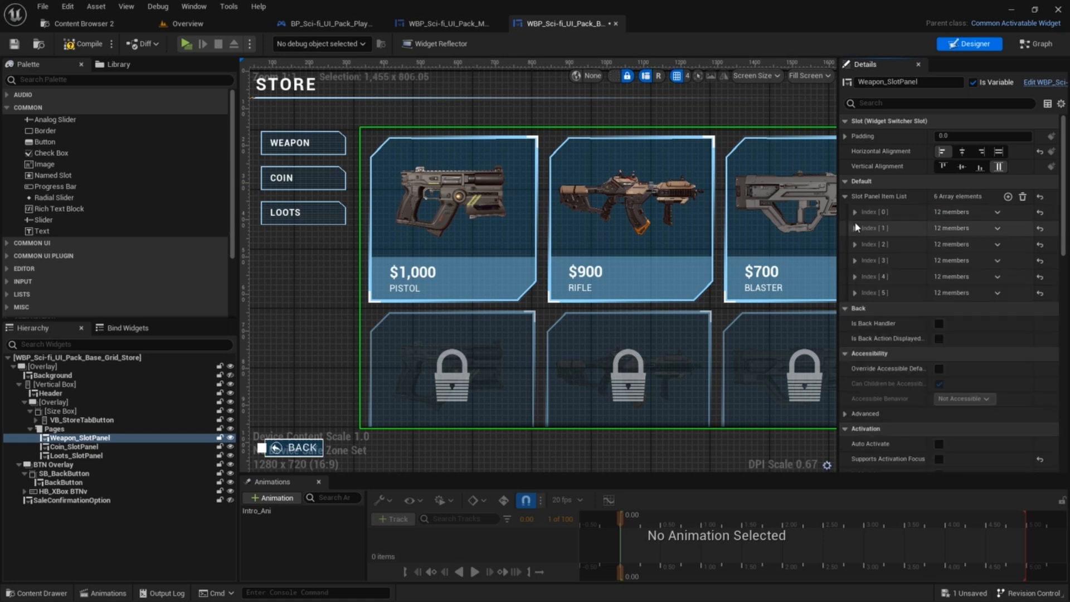
- Toggle Unlock Slot off and on for Index 1 in the Slot Panel Item List, leaving the rifle slot unlocked
left_click(855, 228)
left_click(939, 409)
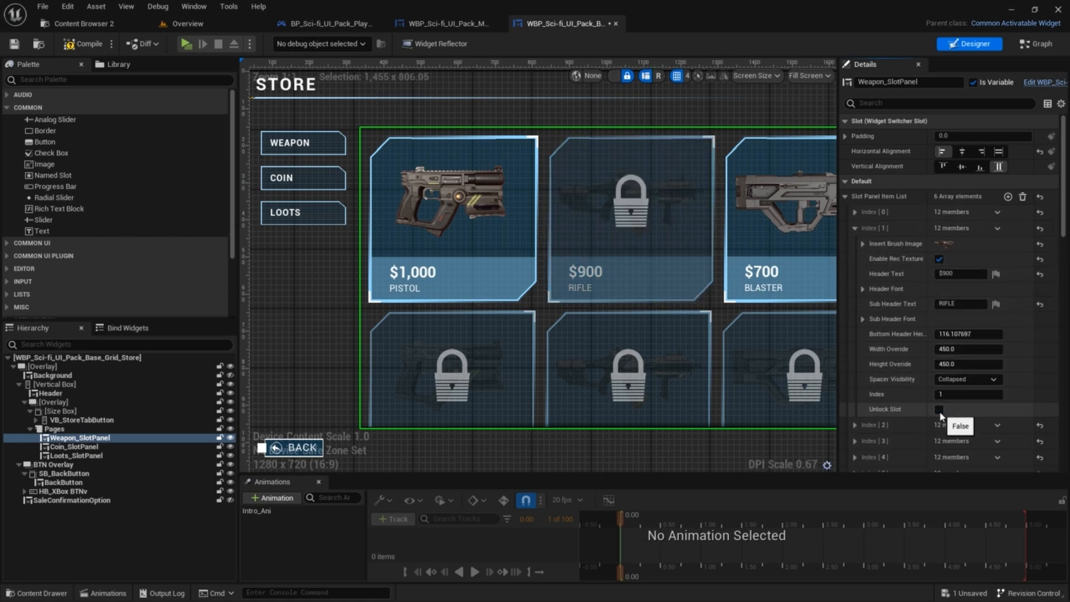
left_click(939, 410)
left_click(939, 409)
left_click(939, 409)
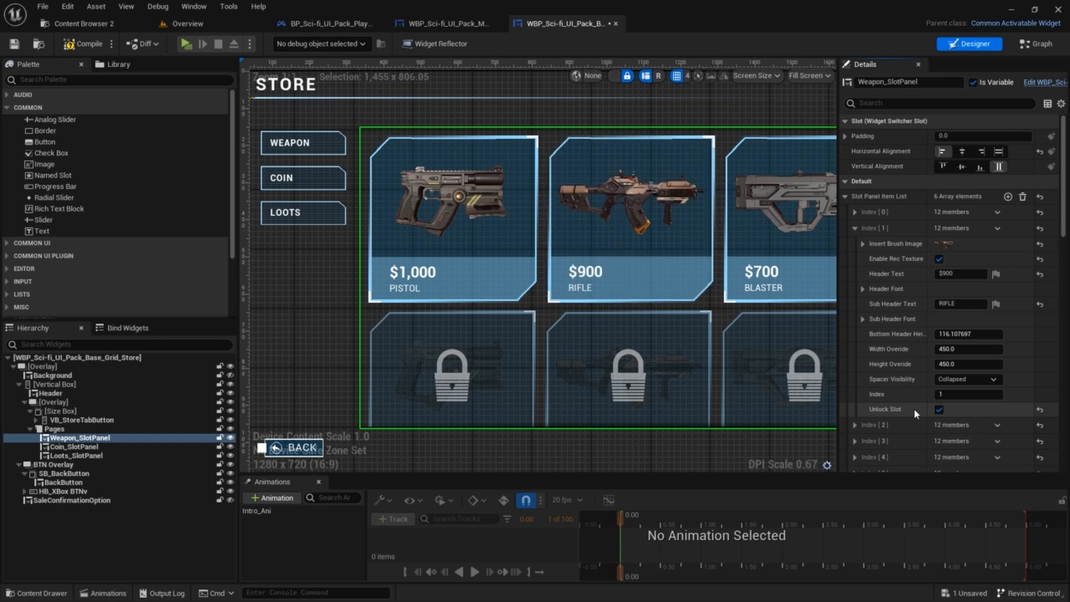
- Save the grid store widget
scroll(553, 158, "down", 2)
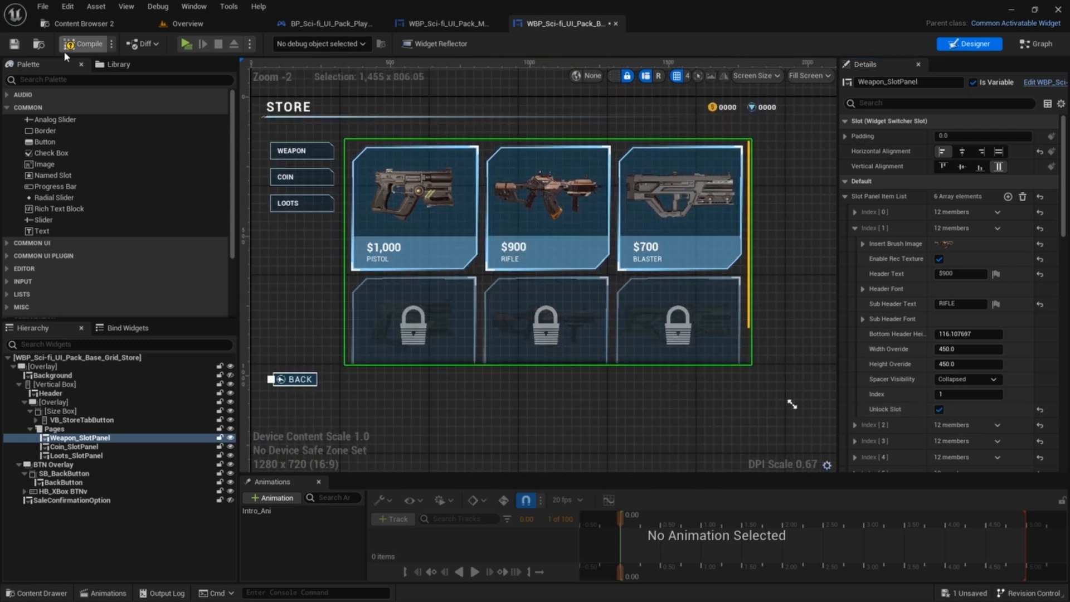
left_click(13, 44)
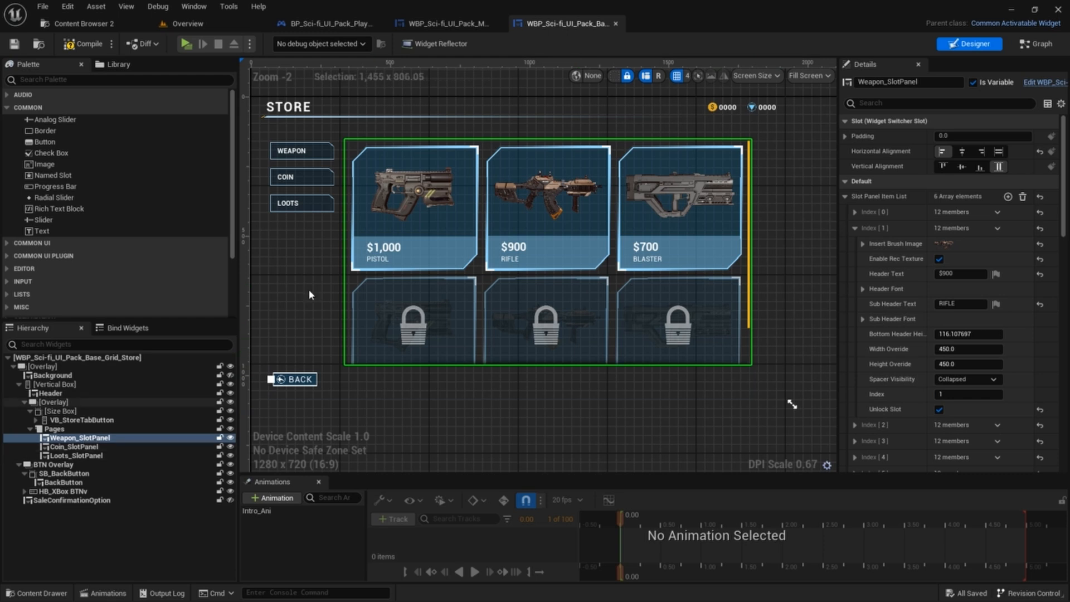
scroll(484, 154, "down", 2)
right_click_drag(495, 163, 544, 223)
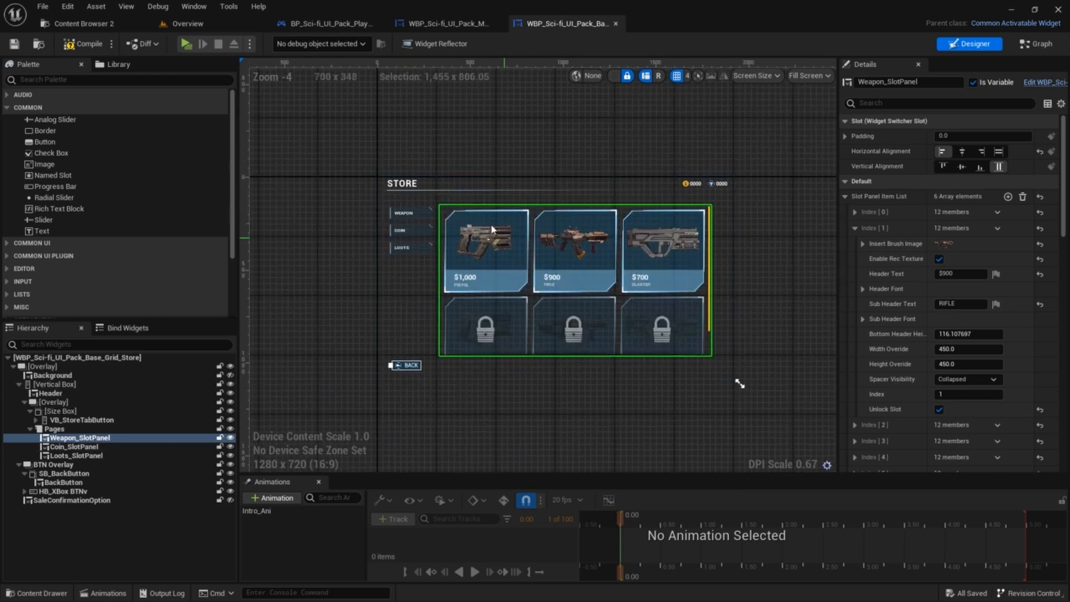
right_click_drag(479, 220, 478, 148)
scroll(501, 254, "up", 2)
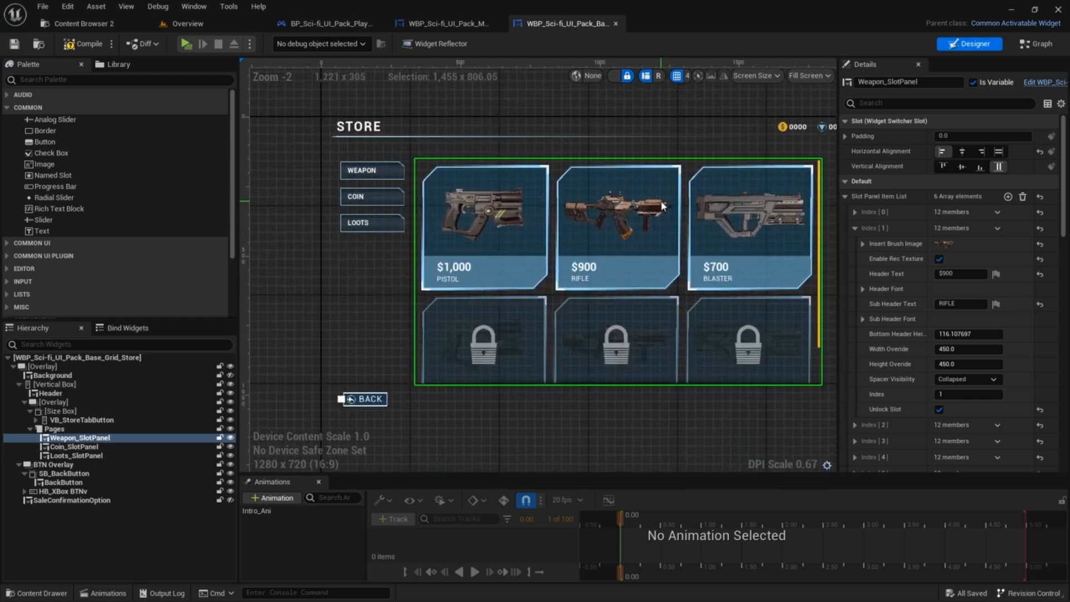
right_click_drag(665, 205, 626, 208)
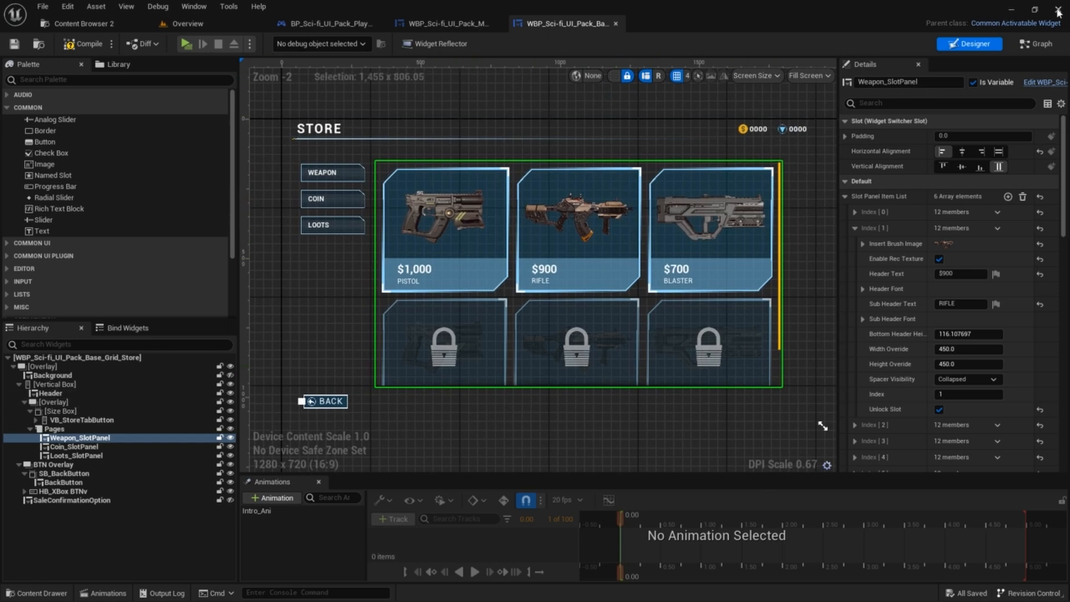
left_click(1015, 44)
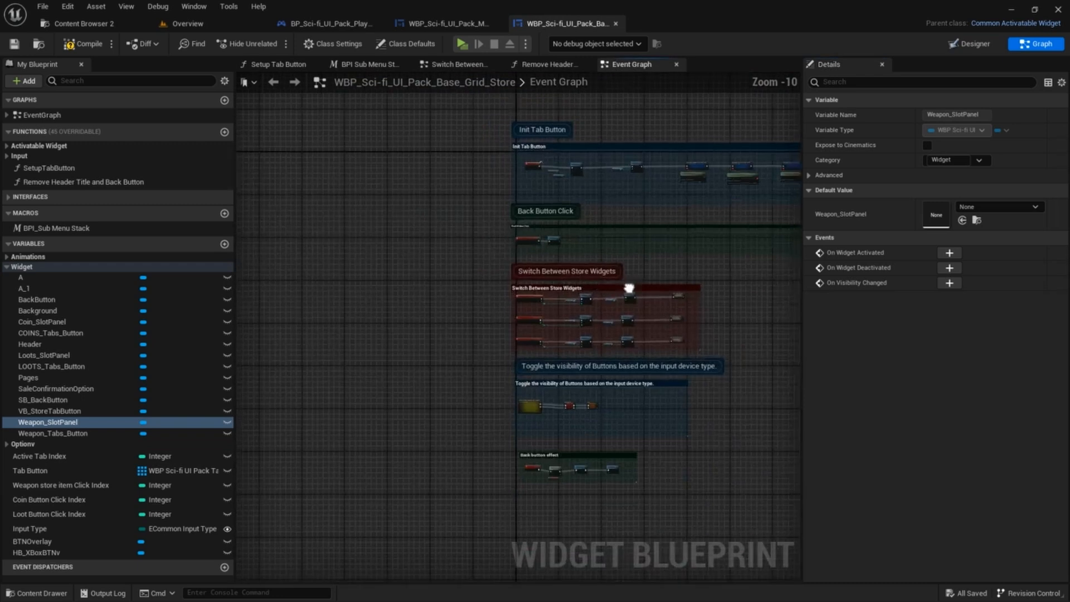
left_click(970, 44)
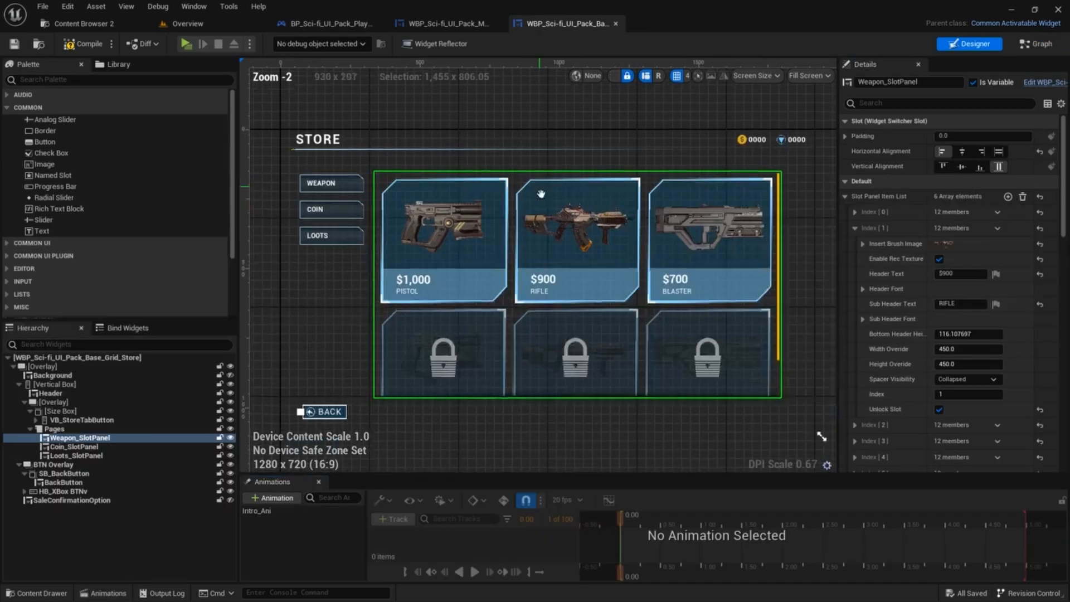
right_click_drag(540, 195, 588, 230)
- Select the WEAPON tab button in the store layout and open its Tab Button Clicked event in the graph
left_click(374, 216)
scroll(1039, 245, "down", 15)
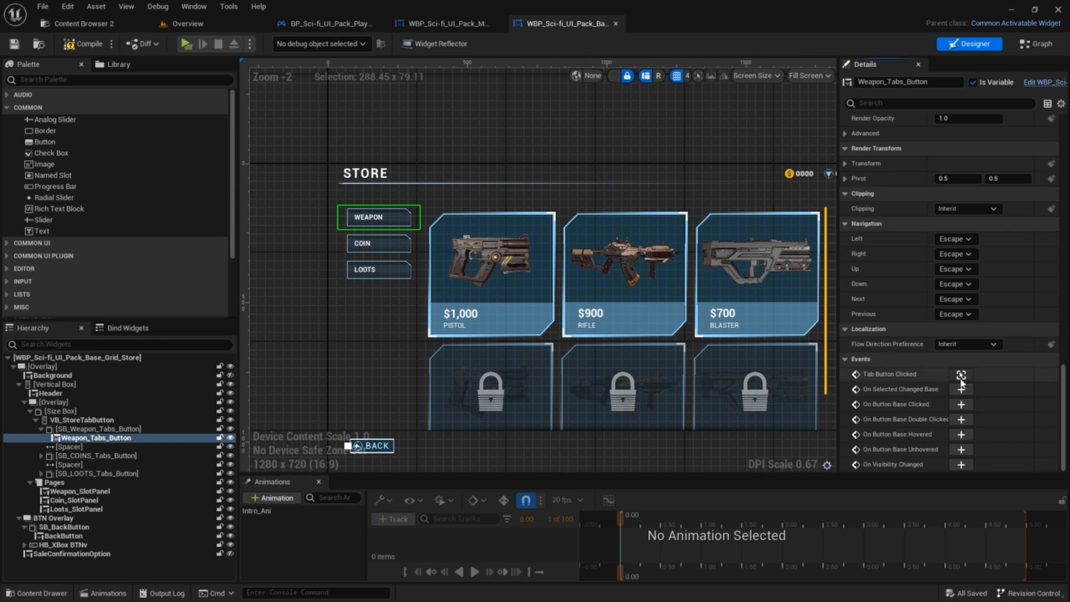
left_click(961, 374)
- Examine the Switch Between Store Widgets nodes from Set Active Widget Index to the Set is not active collapsed graphs
right_click_drag(640, 285, 553, 275)
scroll(525, 206, "down", 2)
scroll(522, 223, "up", 3)
scroll(657, 265, "down", 3)
right_click_drag(768, 251, 483, 264)
right_click_drag(668, 271, 668, 261)
scroll(573, 266, "up", 2)
right_click_drag(573, 266, 508, 265)
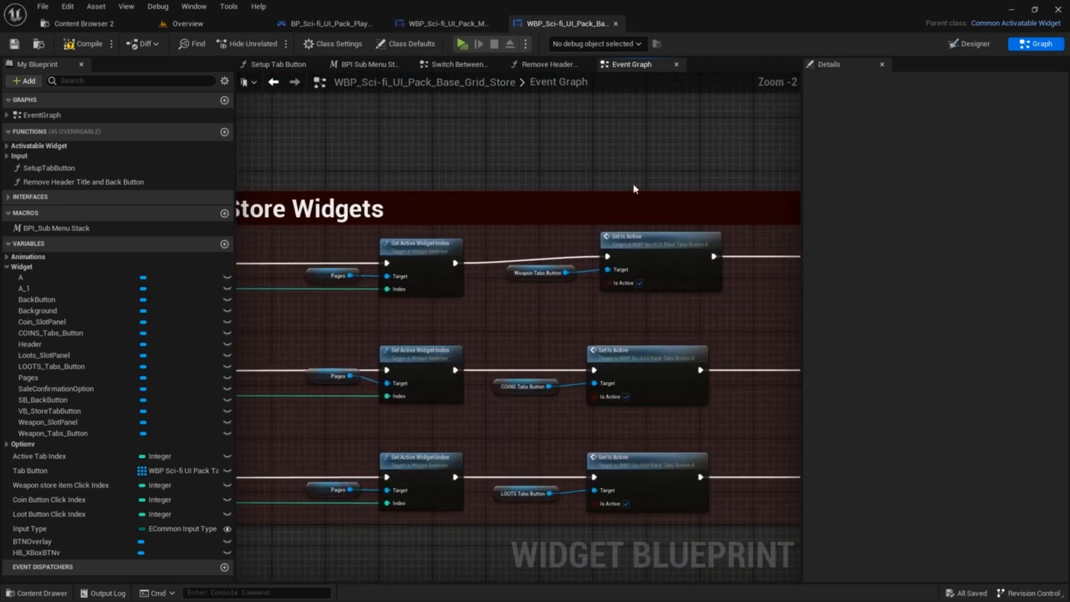
scroll(545, 278, "up", 2)
right_click_drag(725, 251, 337, 246)
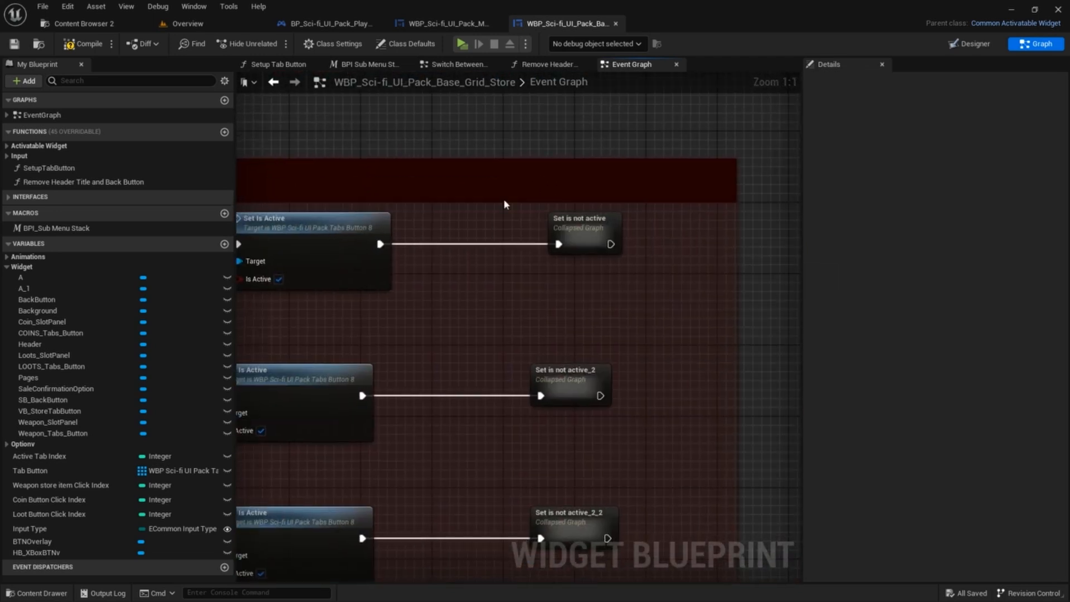
- Examine the event graph sections for toggling button visibility by input device type and for the Back button effect
scroll(564, 197, "down", 7)
right_click_drag(557, 172, 600, 122)
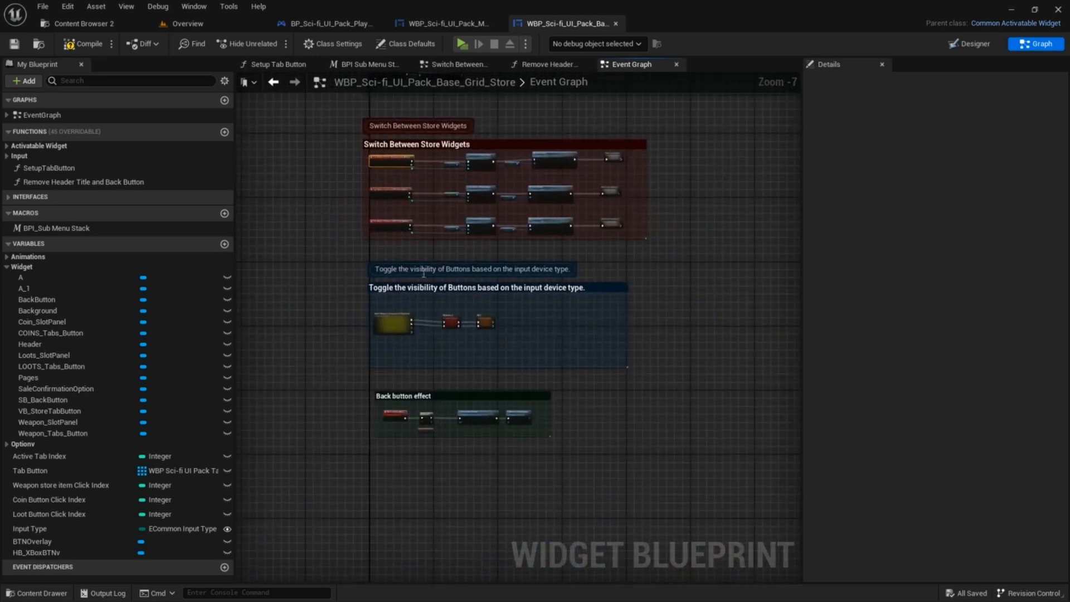
scroll(403, 310, "up", 2)
right_click_drag(433, 365, 421, 302)
scroll(421, 302, "up", 4)
scroll(421, 302, "down", 5)
right_click_drag(446, 380, 444, 351)
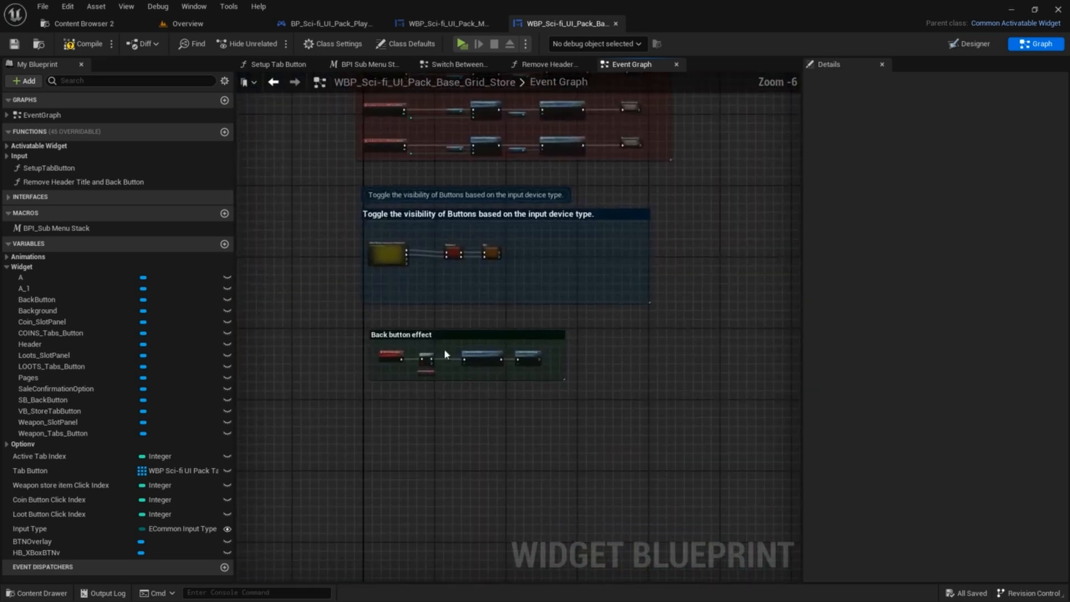
scroll(405, 353, "up", 5)
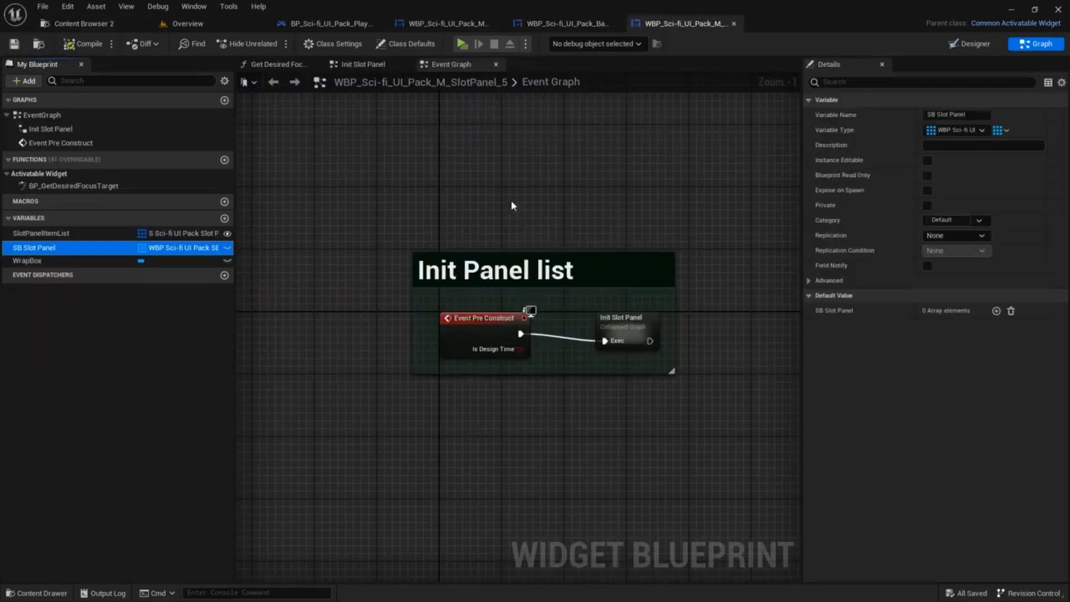
- Look over the SlotPanel_5 event graph and the main menu layout, and return to the grid store widget's designer
scroll(514, 206, "down", 1)
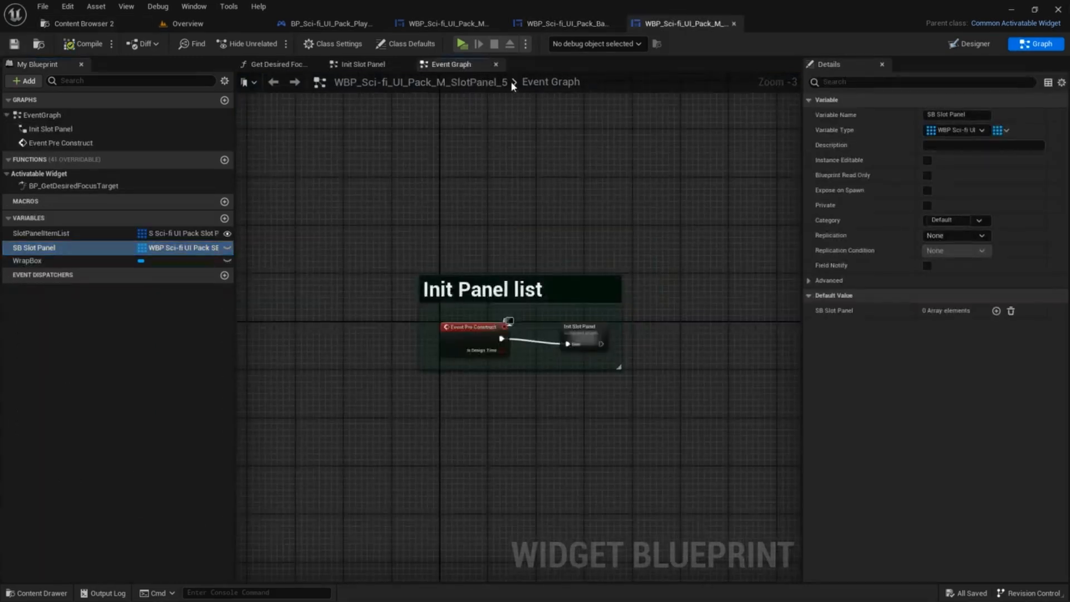
left_click(448, 23)
scroll(490, 157, "down", 4)
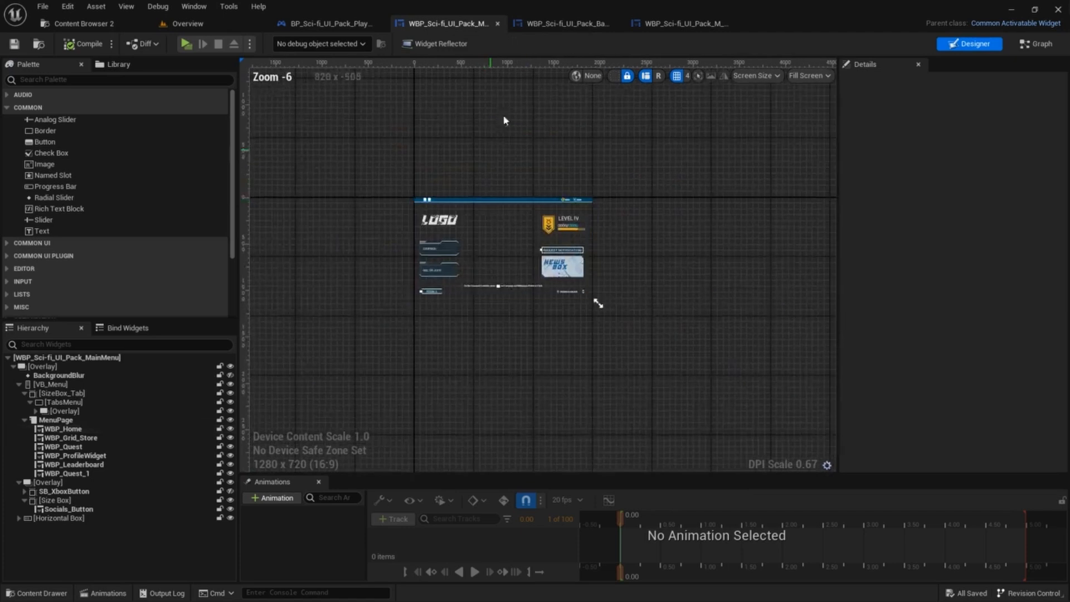
left_click(560, 23)
- Inspect the WEAPON, COIN and LOOTS tab buttons in the store layout, including the details of LOOTS_Tabs_Button
right_click_drag(569, 221, 611, 199)
scroll(536, 233, "up", 4)
left_click(325, 195)
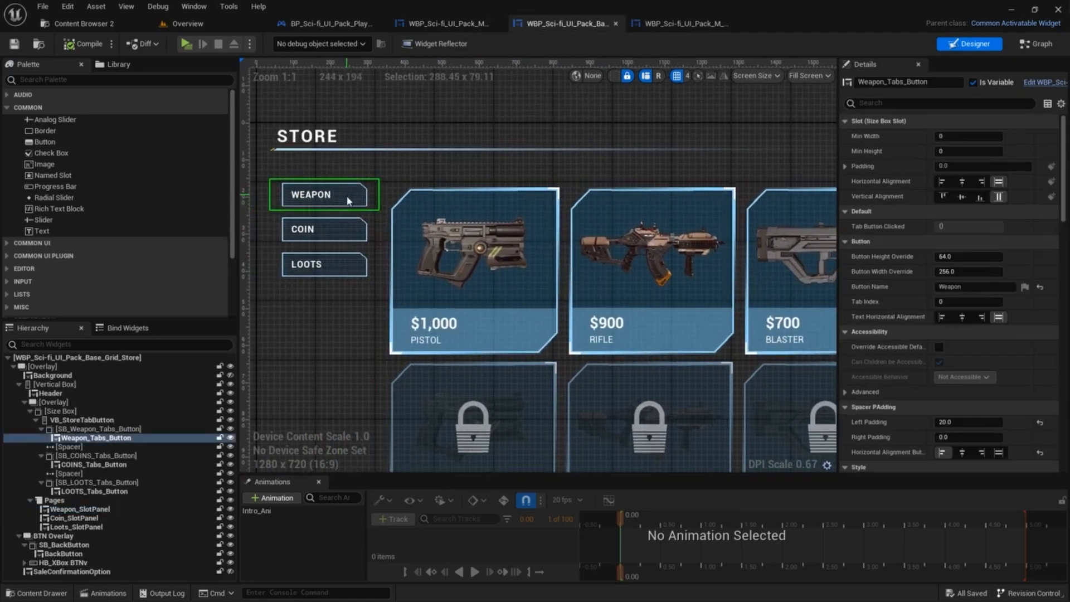
left_click(325, 229)
left_click(350, 253)
scroll(947, 256, "down", 10)
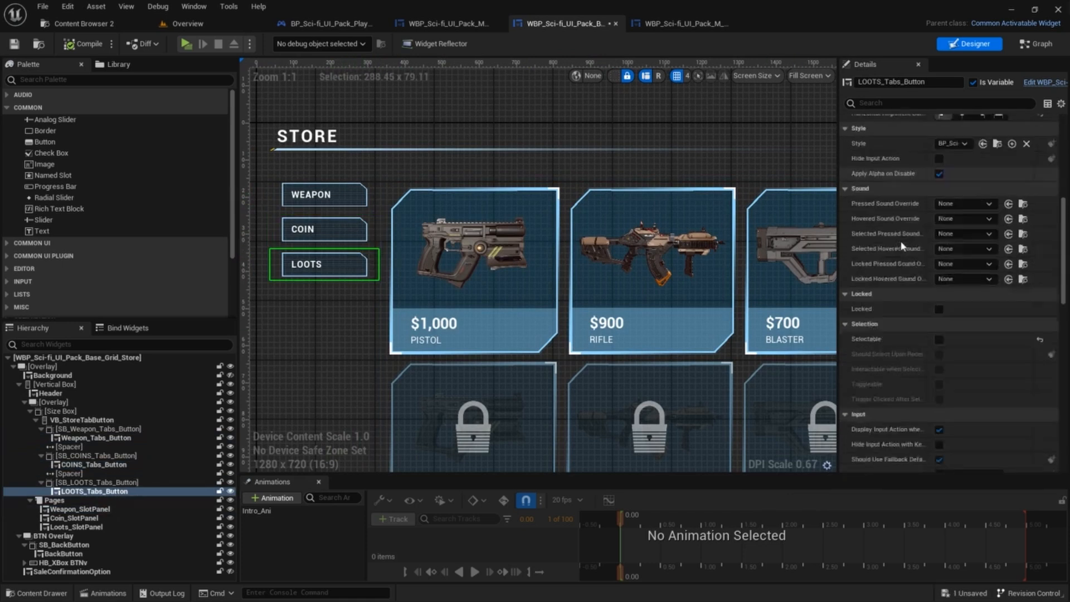
scroll(486, 320, "down", 4)
scroll(416, 265, "down", 1)
right_click_drag(533, 267, 504, 193)
scroll(417, 265, "up", 3)
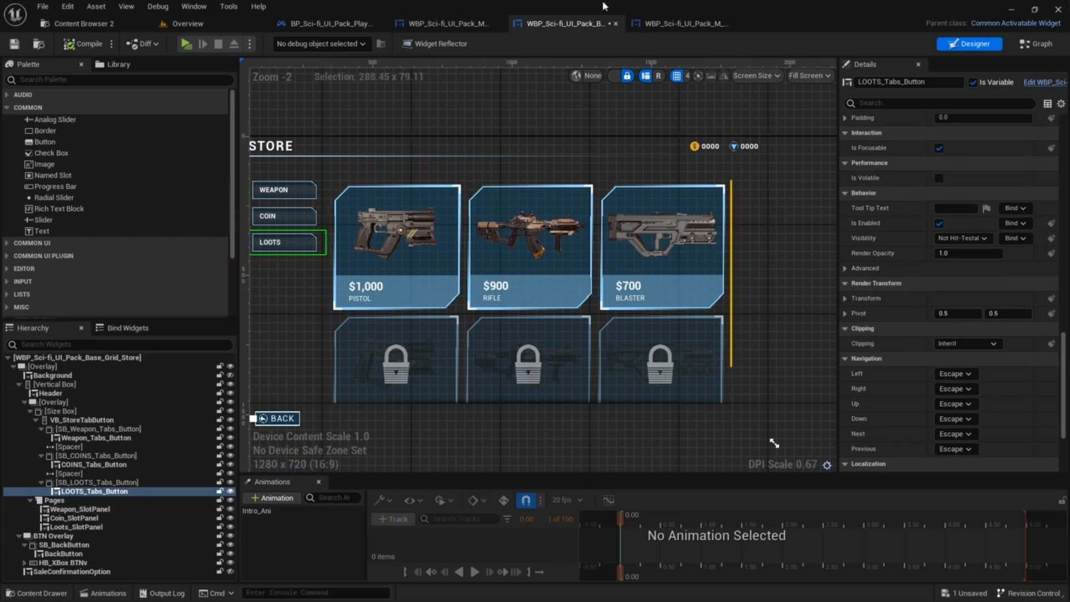
- Run the game preview, open the store and switch through its Coin, Loots and Weapon pages
left_click(186, 43)
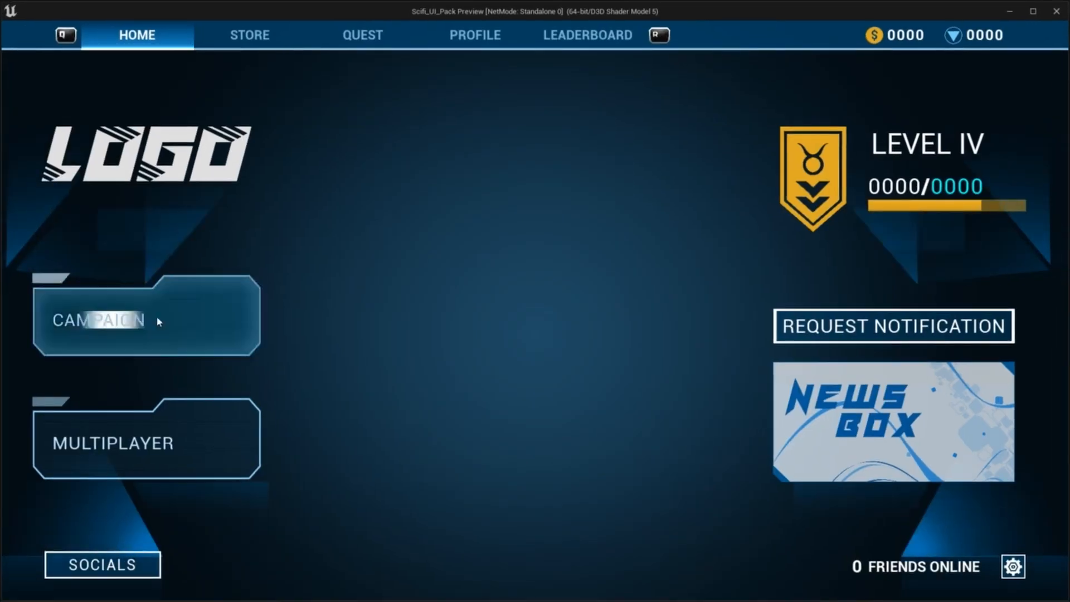
left_click(258, 42)
left_click(96, 162)
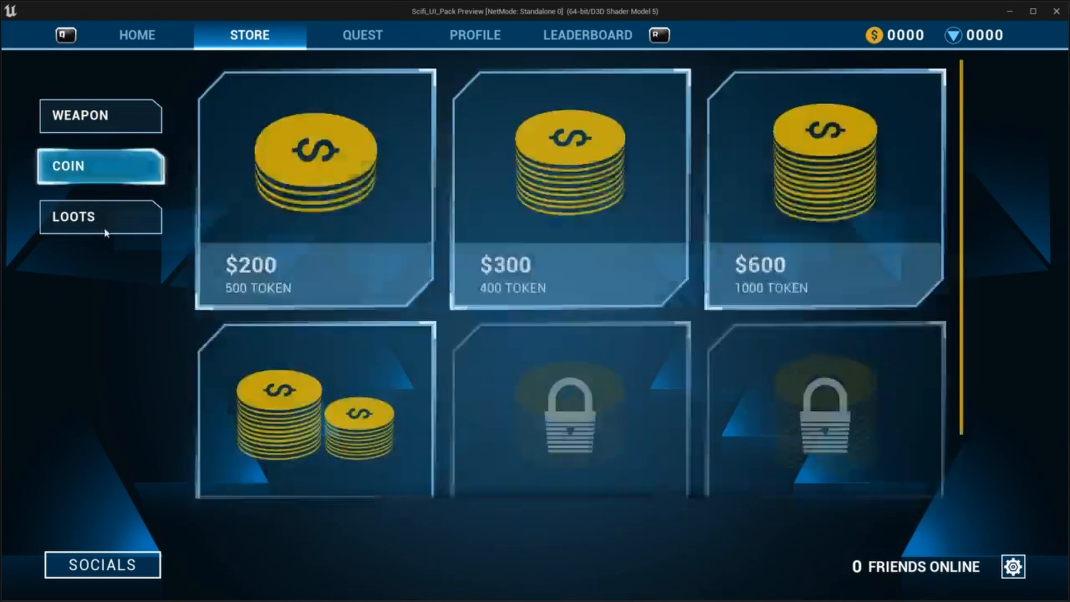
left_click(100, 217)
left_click(113, 112)
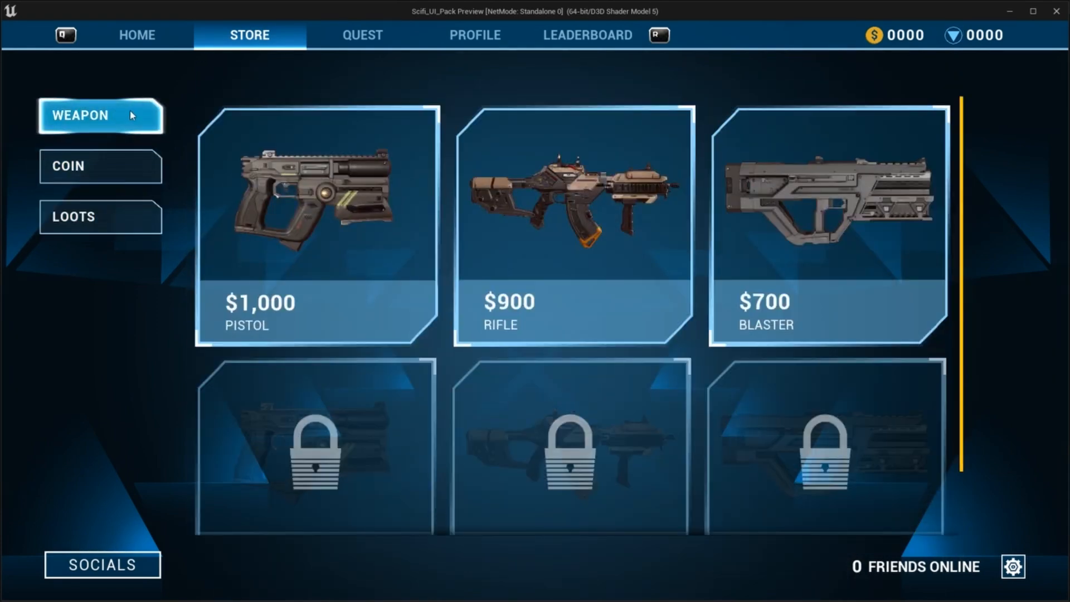
- Choose the pistol in the previewed store, accept its purchase confirmation and close the preview
left_click(316, 195)
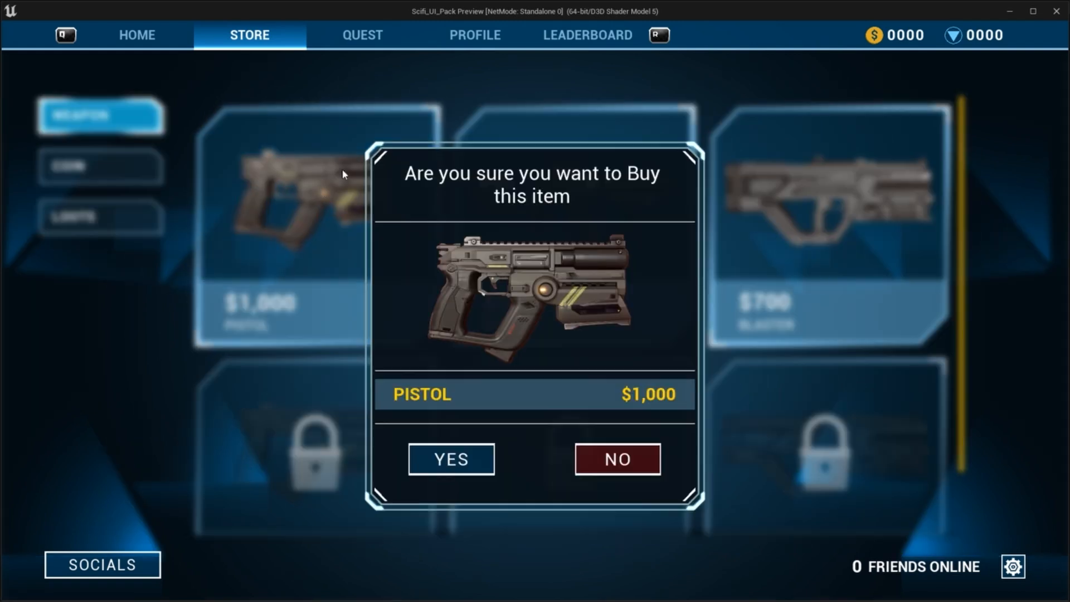
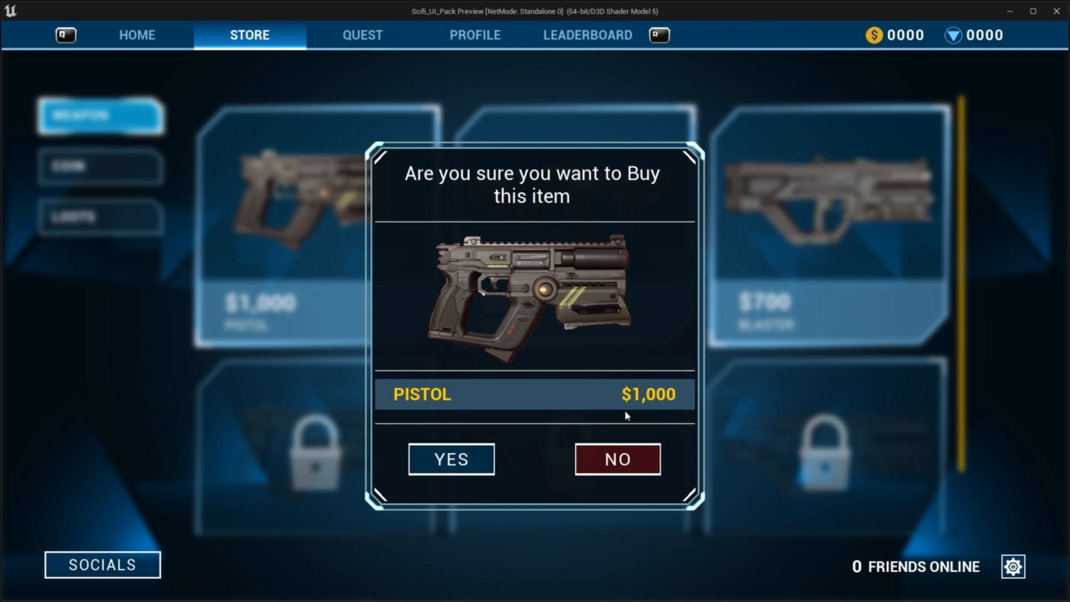
left_click(469, 457)
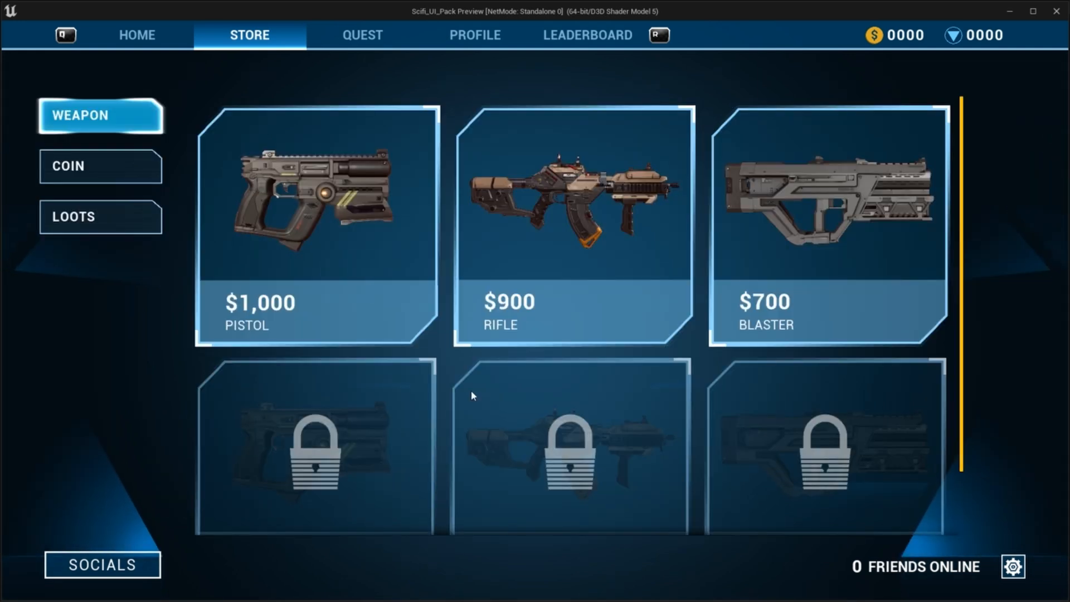
left_click(1056, 18)
- Open the grid store event graph and examine the sections handling weapon, coin and loot store item clicks
scroll(526, 253, "down", 1)
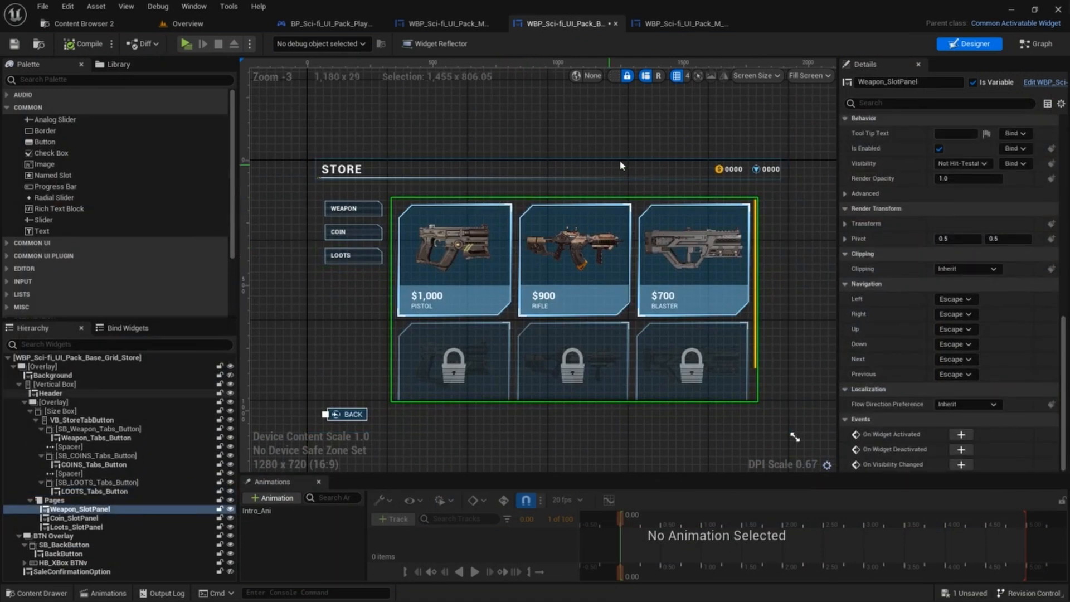
left_click(1038, 44)
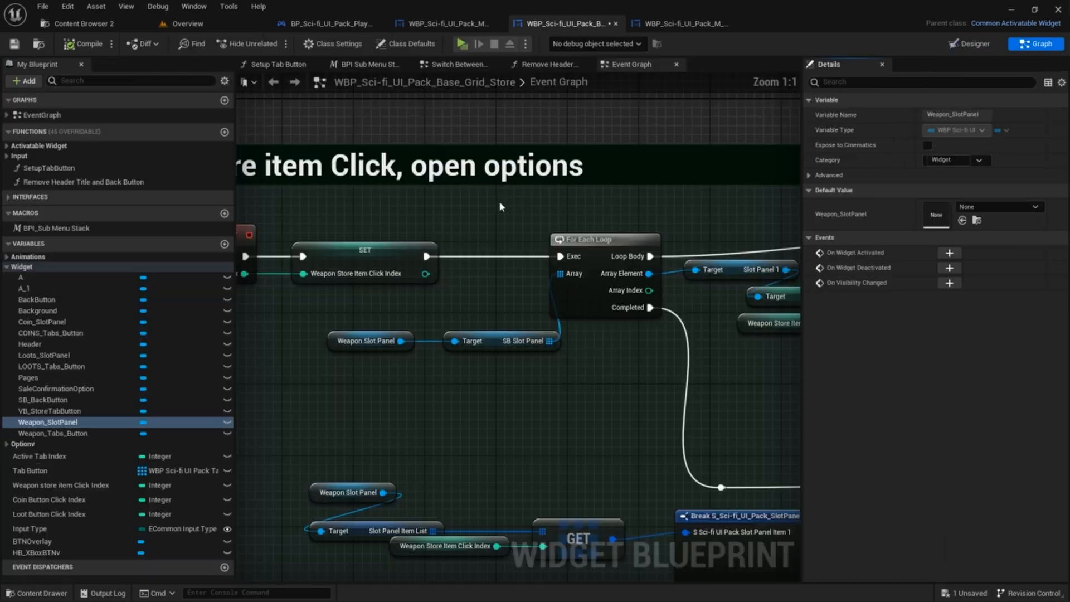
scroll(498, 200, "down", 8)
scroll(513, 242, "up", 7)
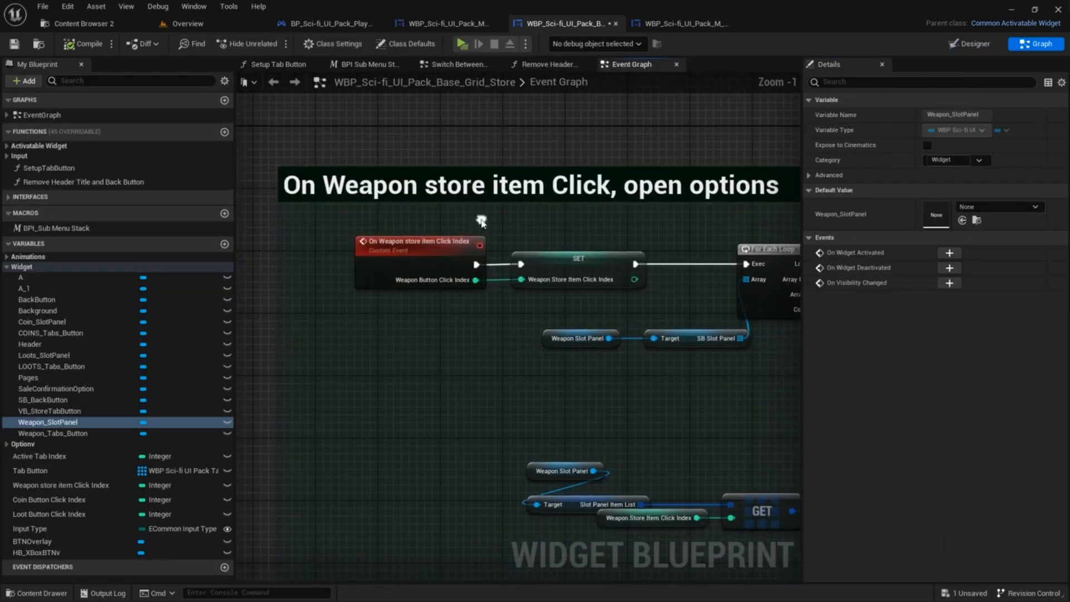
scroll(509, 174, "down", 7)
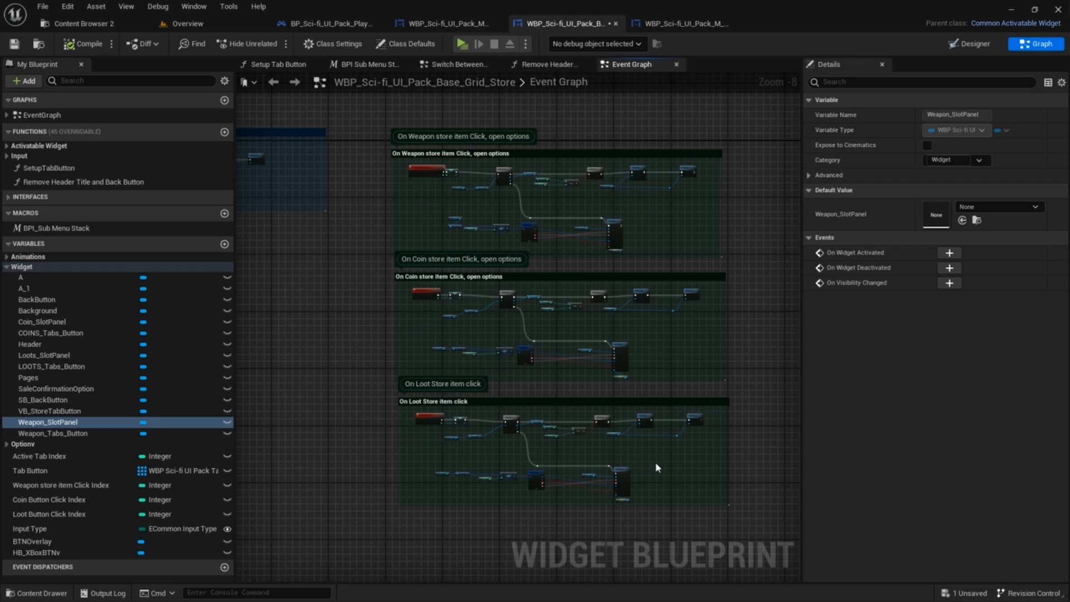
scroll(434, 172, "up", 7)
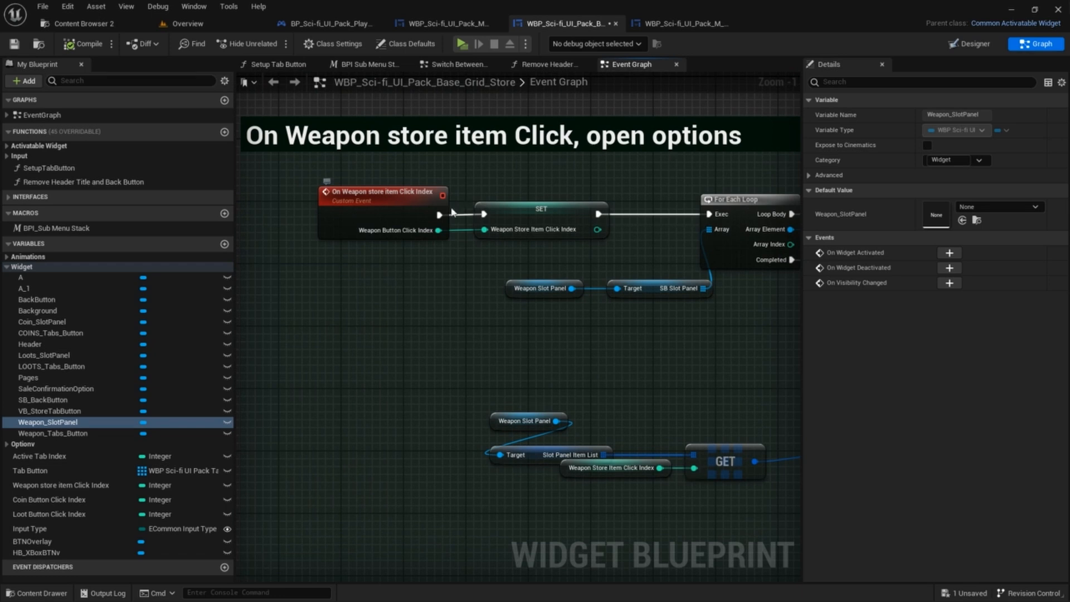
scroll(598, 198, "down", 7)
- Examine the Bind Event collapsed graphs and their Create Event nodes for weapon, coin and loot store item clicks
scroll(387, 204, "up", 6)
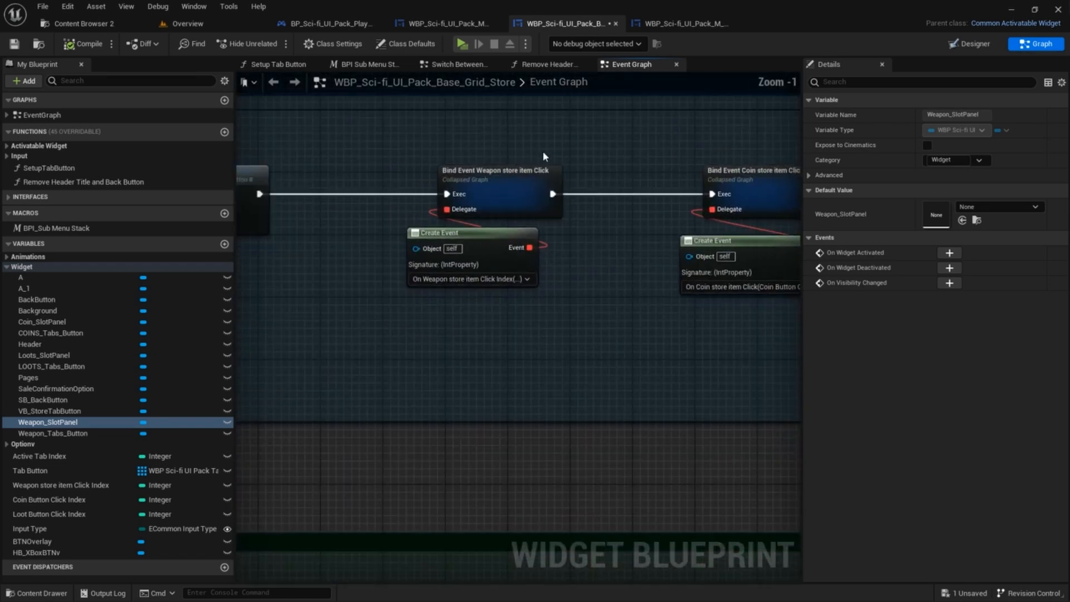
right_click_drag(543, 150, 334, 172)
scroll(416, 166, "down", 3)
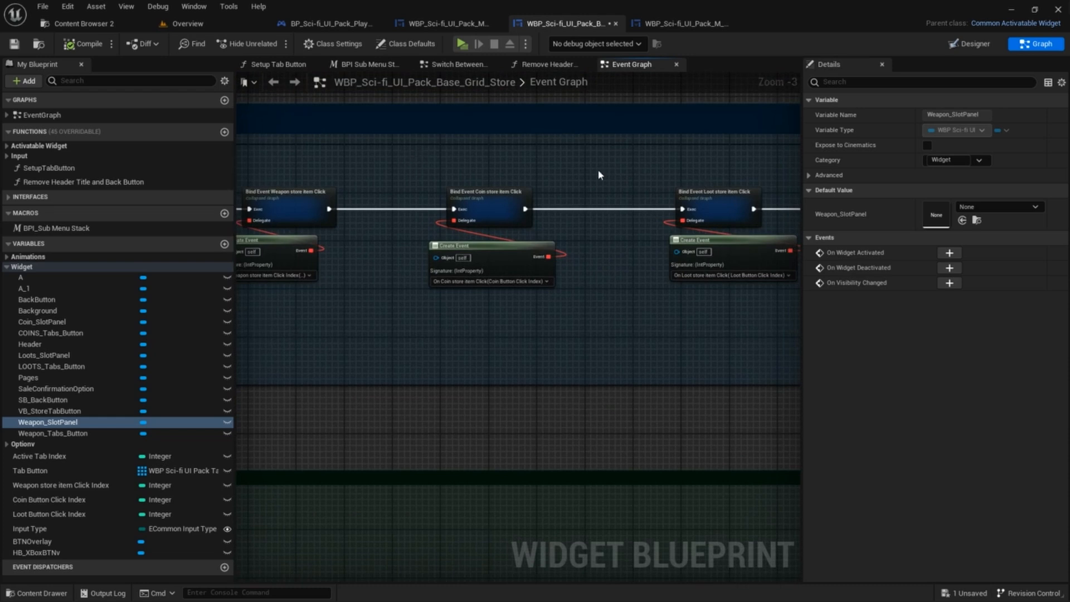
- Open the On Weapon store item Click Index event and examine its Set, Weapon Slot Panel and SB Slot Panel nodes
right_click_drag(598, 172, 628, 170)
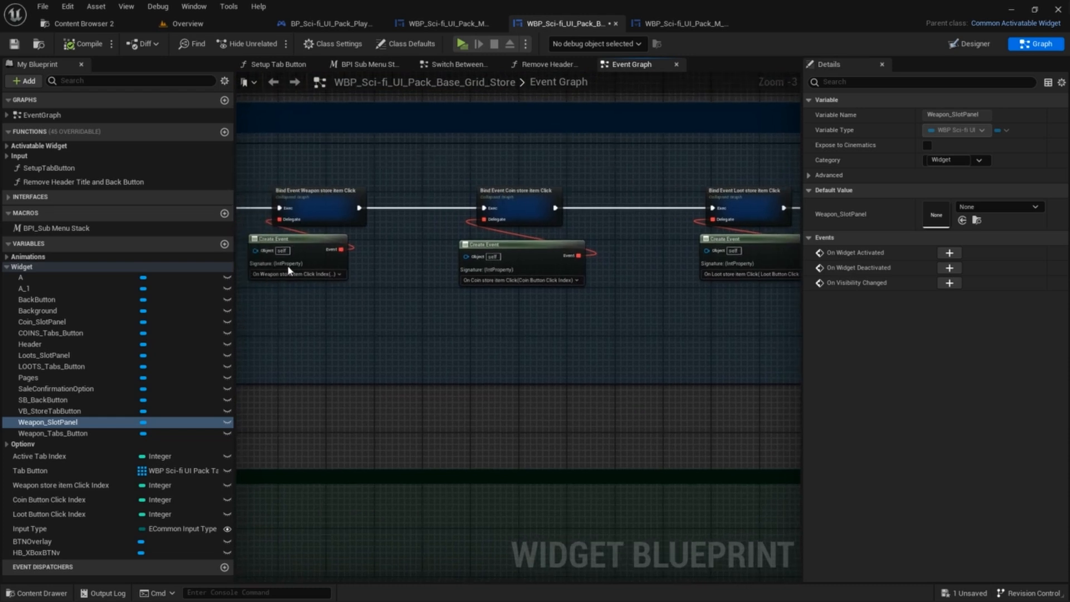
double_click(304, 263)
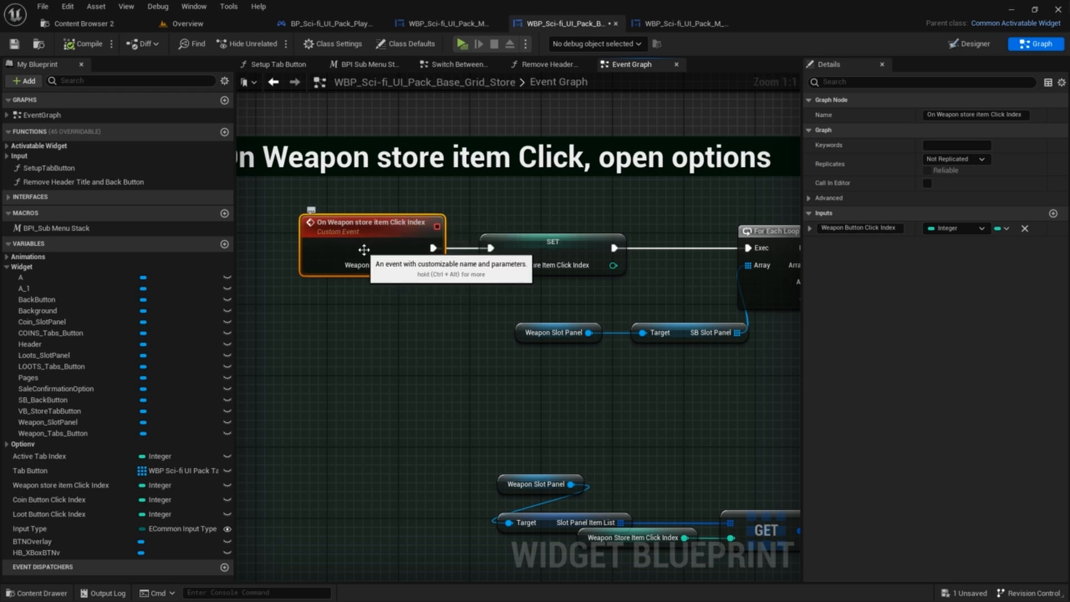
right_click_drag(585, 245, 506, 255)
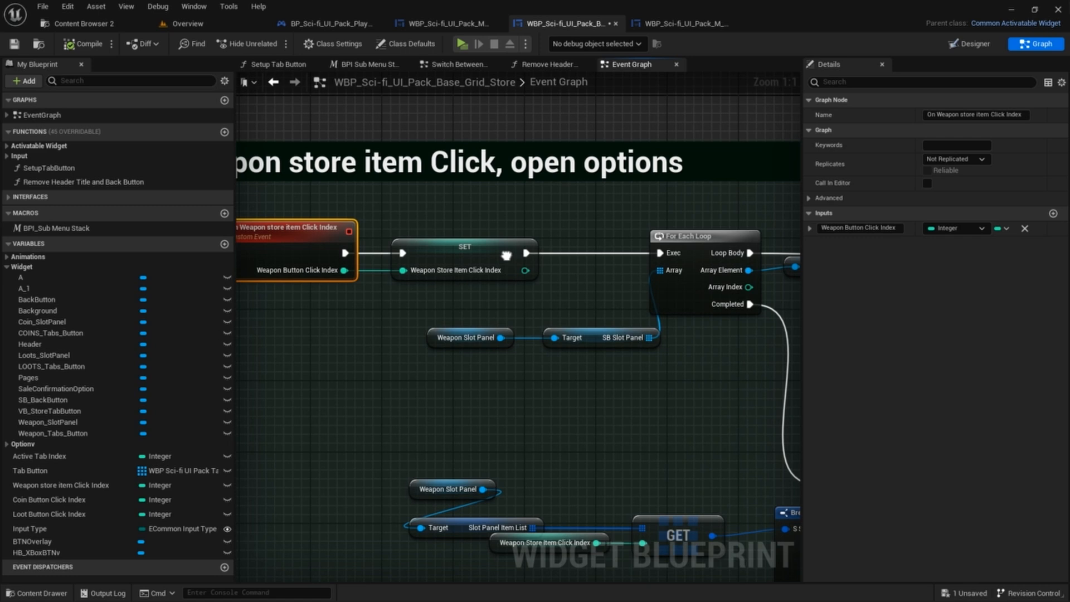
left_click(442, 256)
right_click_drag(443, 258, 348, 285)
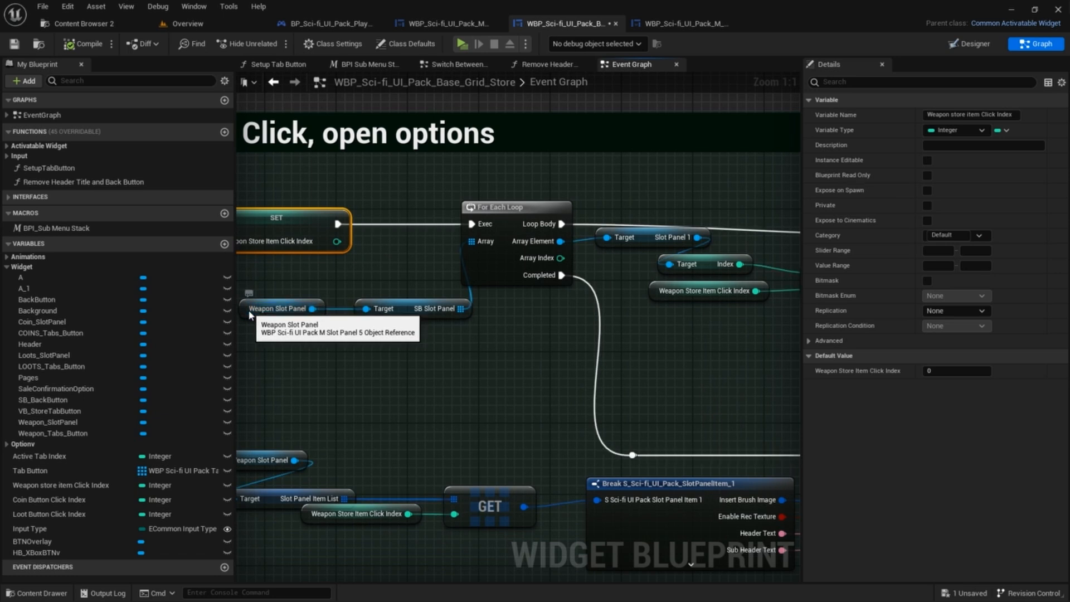
left_click(250, 312)
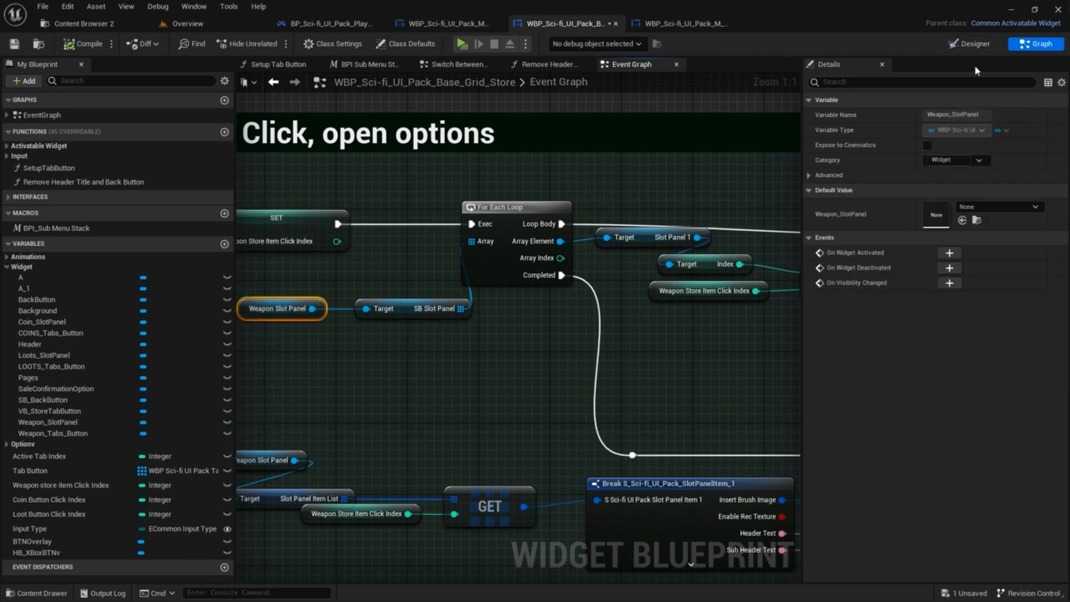
right_click_drag(430, 302, 403, 289)
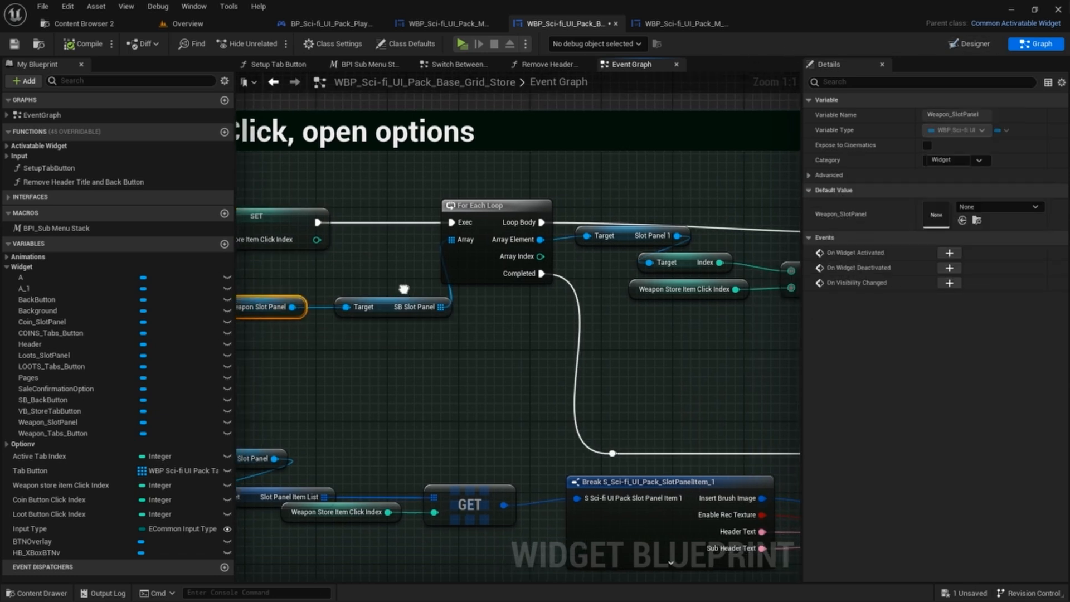
left_click(379, 307)
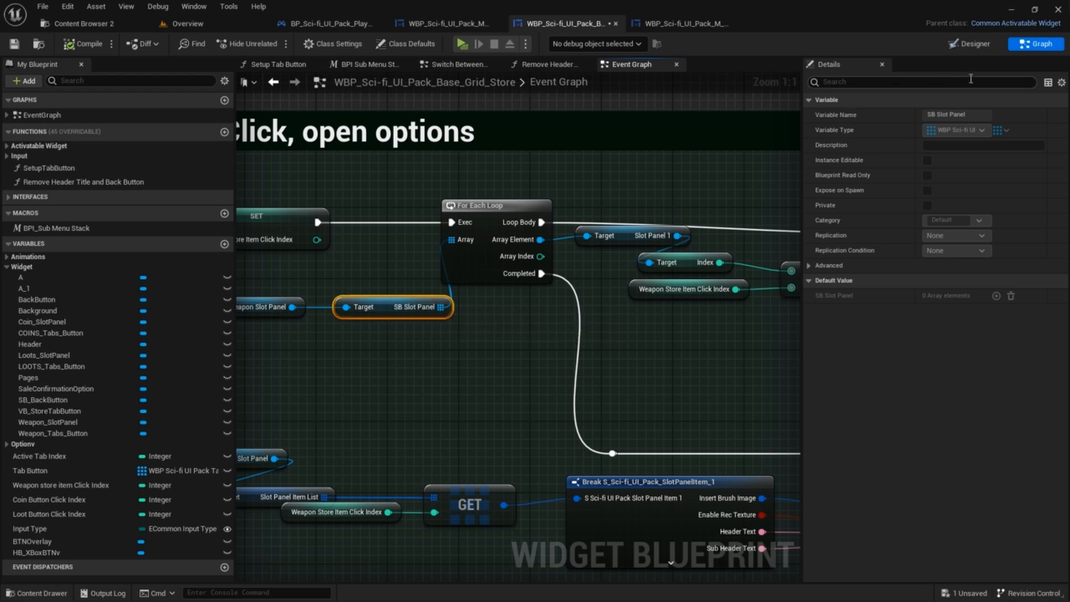
- Check the SB Slot Panel array variable in the WBP_Sci-fi_UI_Pack_M_SlotPanel_5 widget, and return to the grid store event graph
left_click(685, 24)
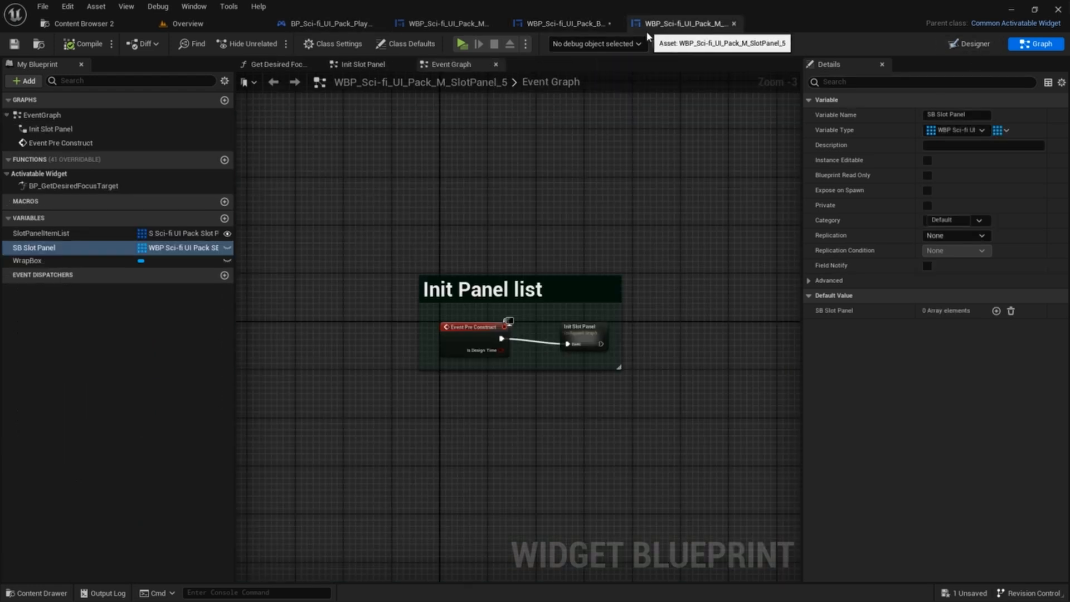
left_click(973, 44)
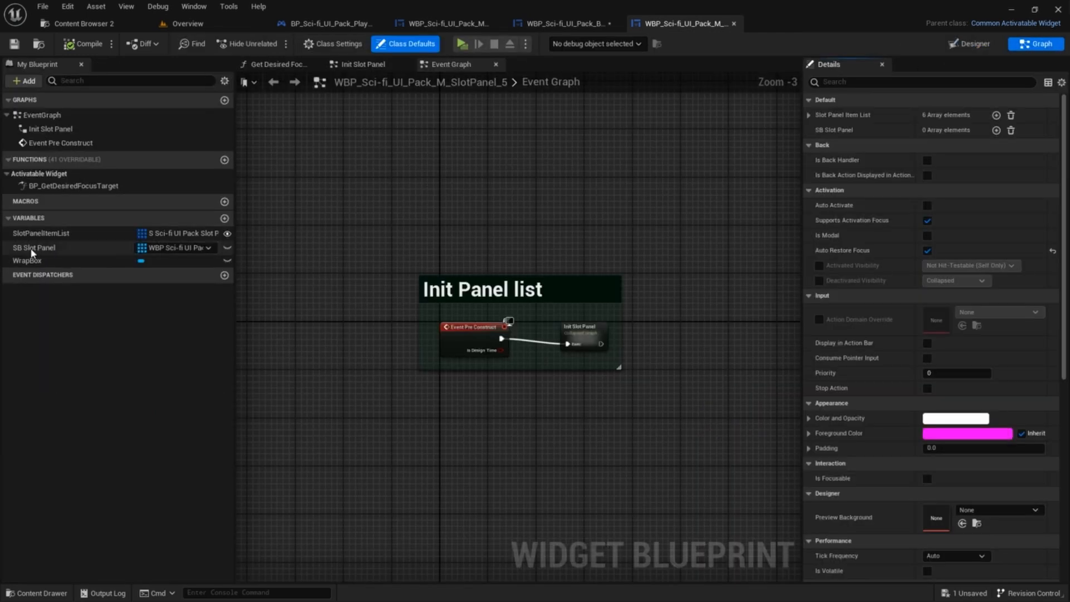
left_click(36, 249)
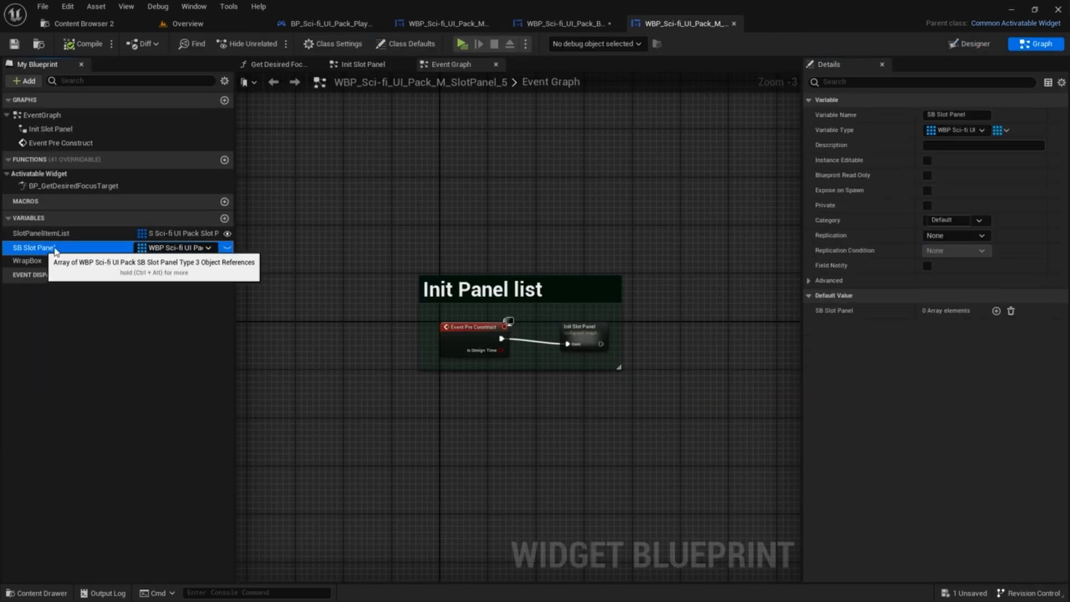
left_click(560, 23)
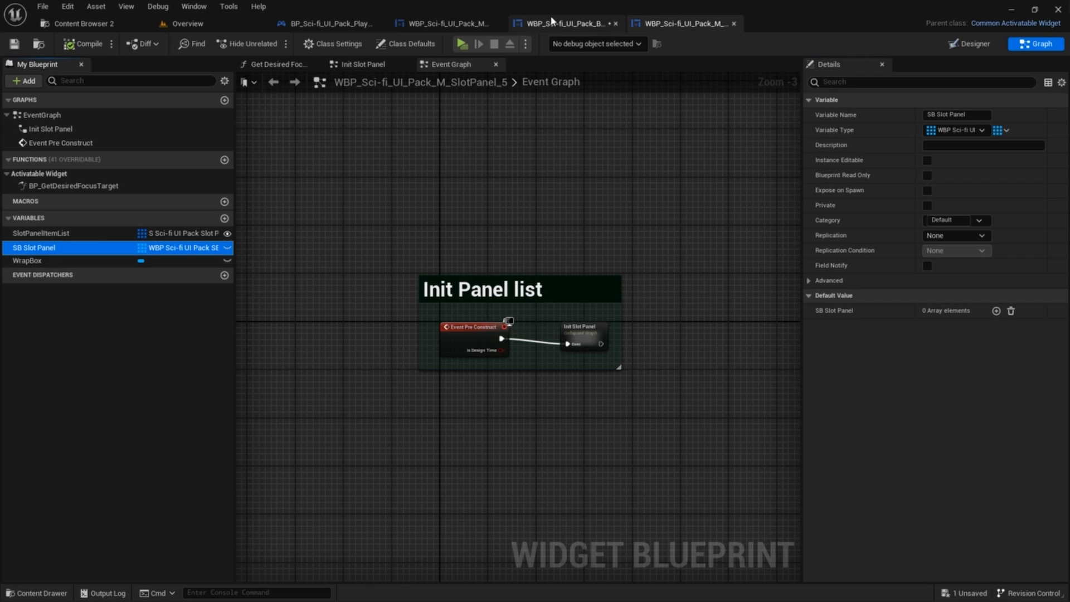
- Nudge the Branch node after the weapon section's For Each Loop slightly upward
right_click_drag(602, 245, 544, 254)
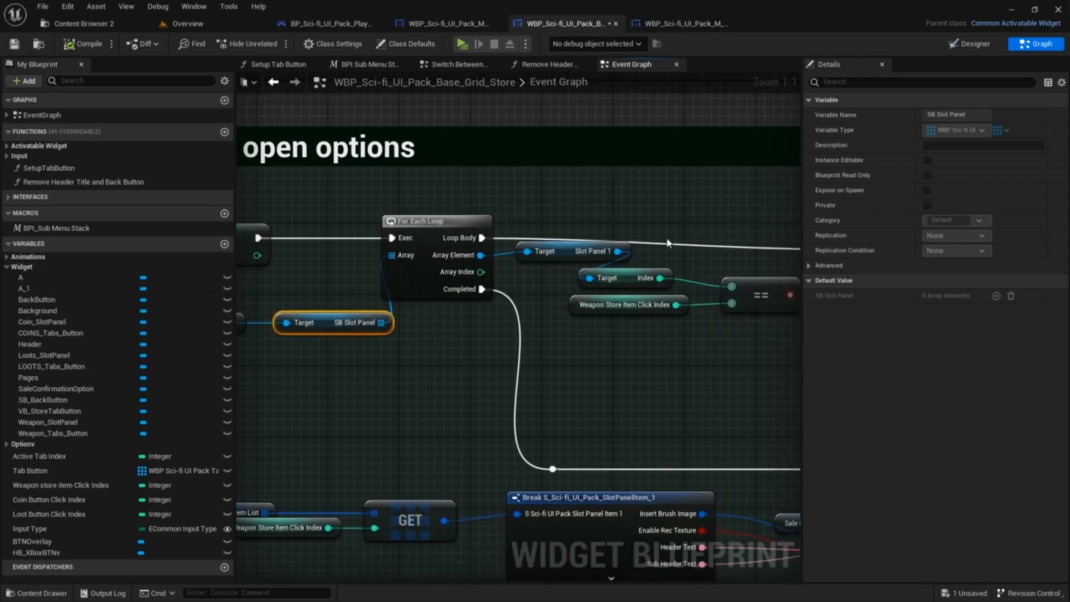
right_click_drag(667, 240, 567, 232)
left_click_drag(772, 212, 772, 204)
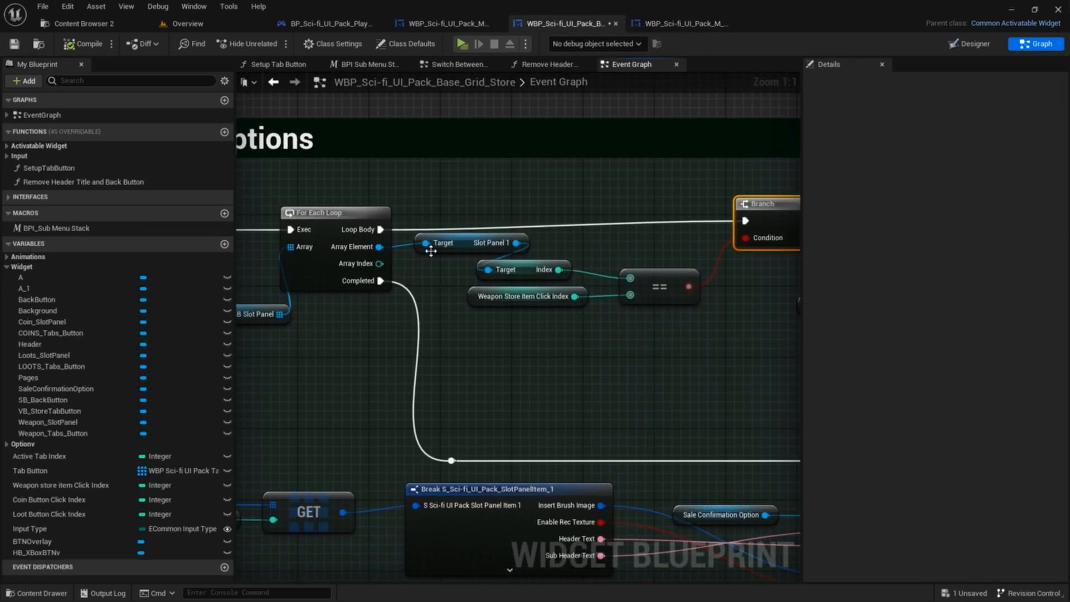
- Inspect SlotPanel_1 in the WBP_Sci-fi_UI_Pack_SB_SlotPanel_Type_3 widget's graph and designer, and return to the grid store event graph
left_click(465, 247)
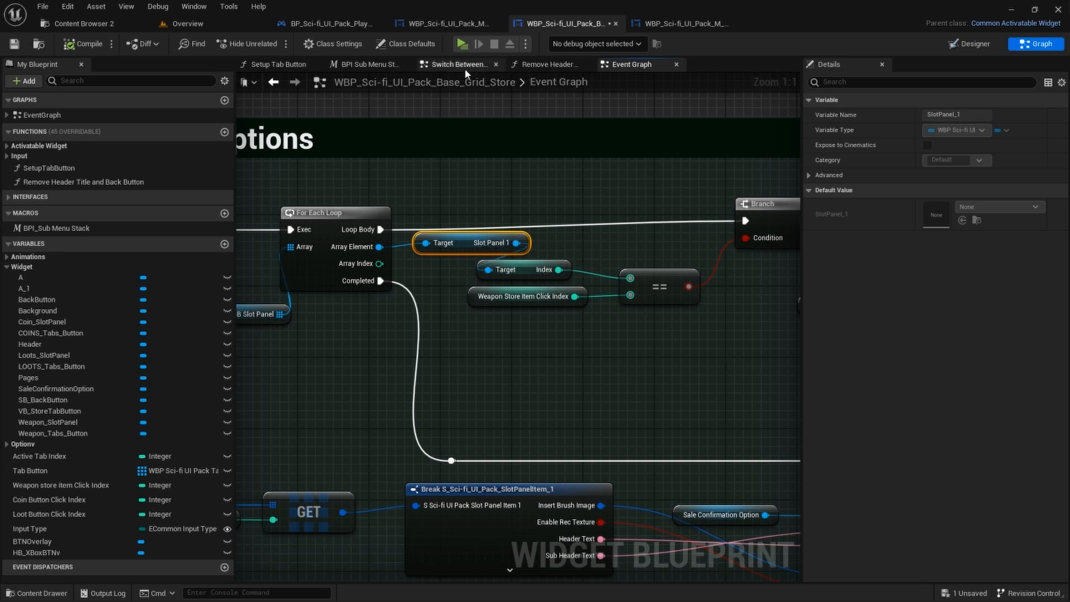
left_click(99, 24)
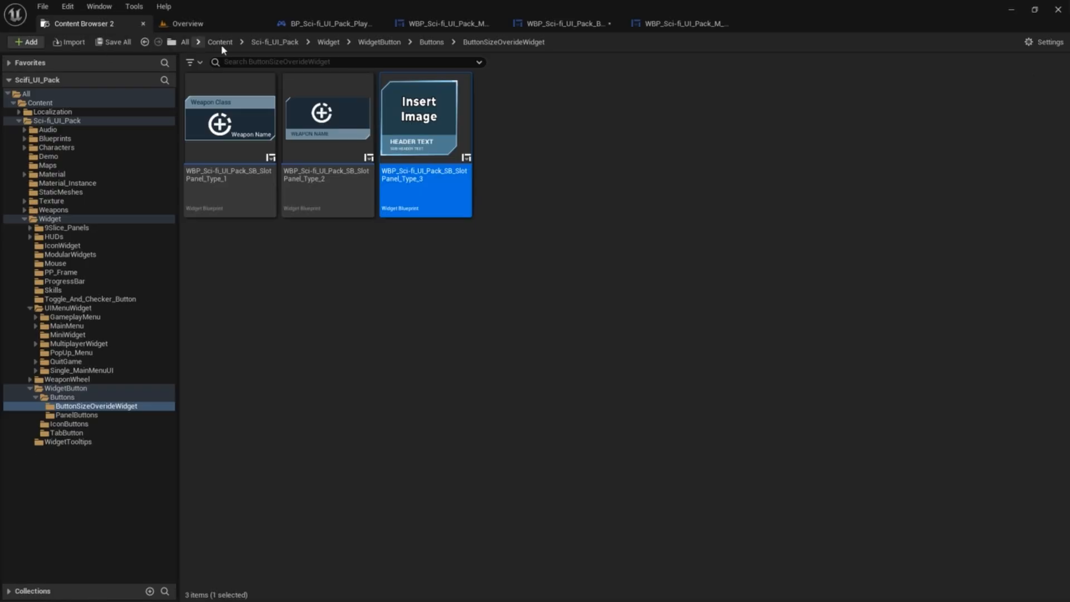
double_click(424, 99)
left_click(1041, 44)
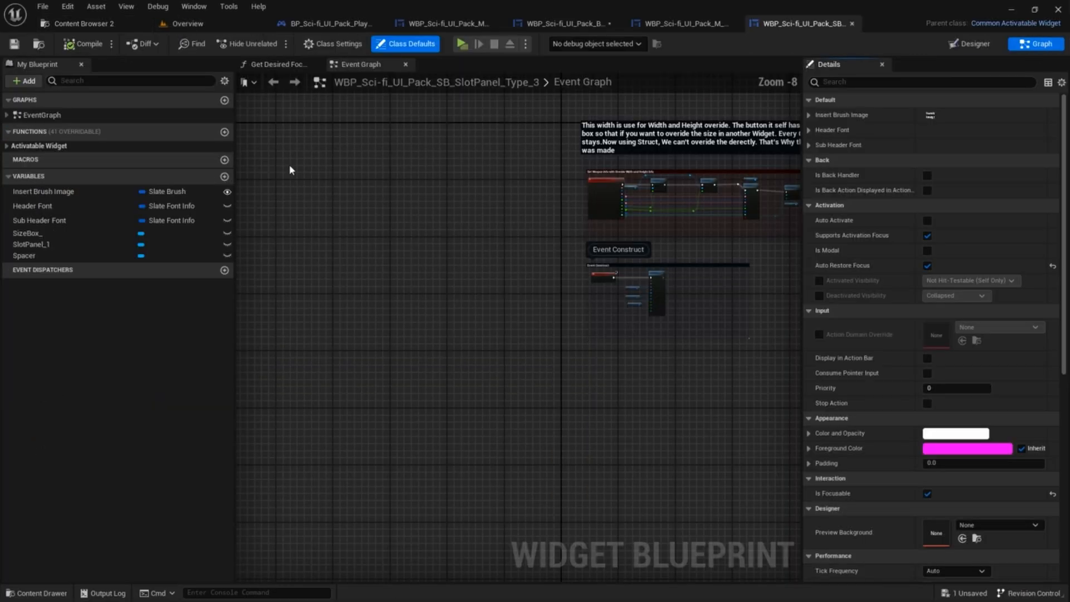
left_click(26, 245)
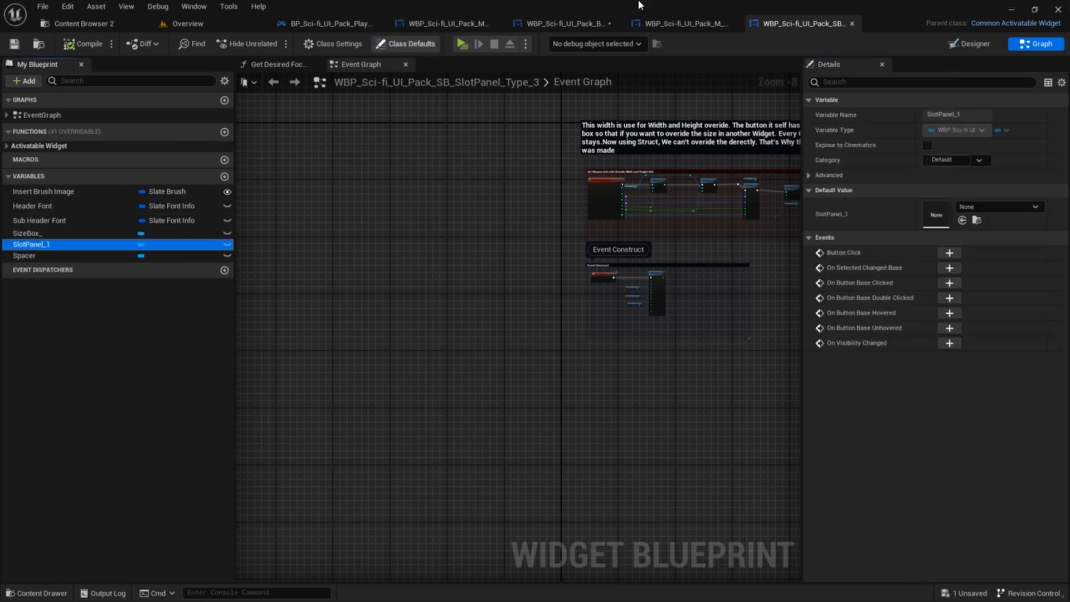
left_click(985, 44)
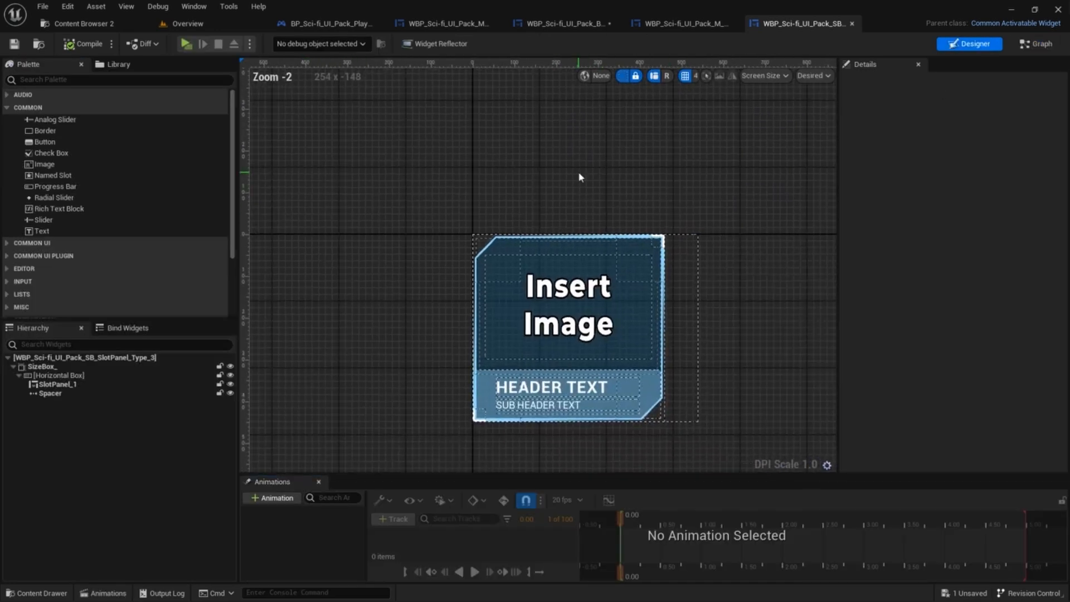
left_click(686, 24)
left_click(563, 24)
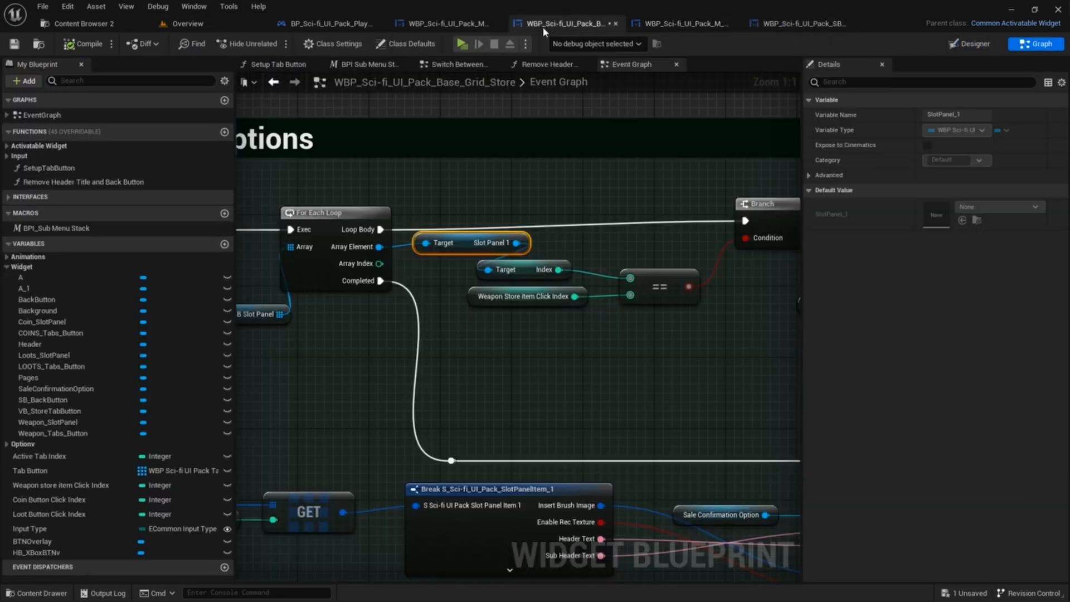
- Examine how the weapon section compares each slot's Index with Weapon Store Item Click Index to feed the Branch
scroll(588, 139, "down", 2)
right_click_drag(607, 147, 492, 152)
scroll(446, 206, "up", 3)
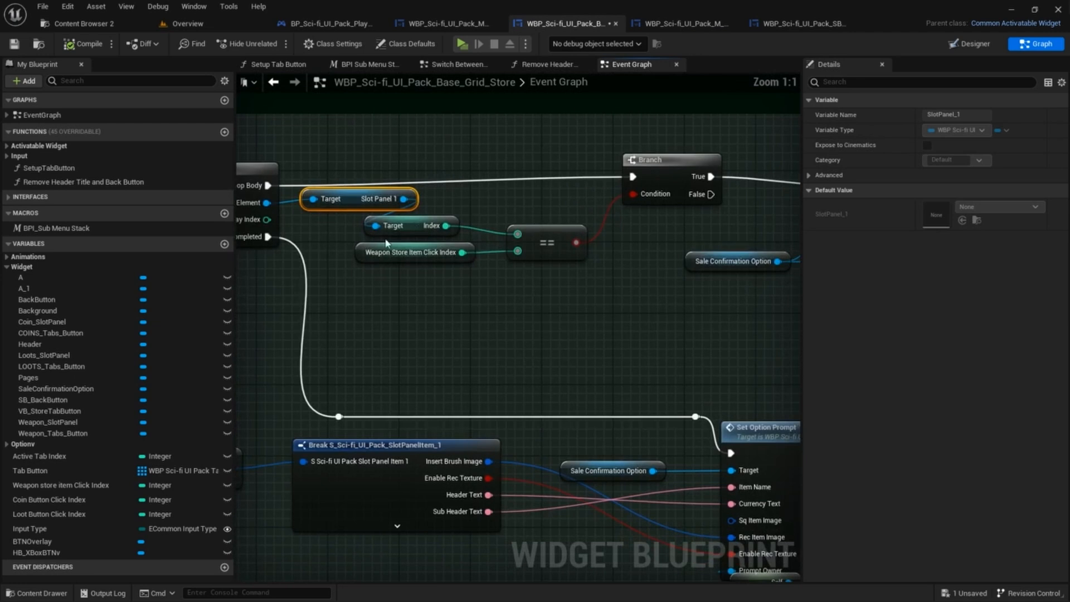
right_click_drag(436, 219, 719, 173)
right_click(632, 213)
scroll(672, 195, "down", 1)
right_click(656, 196)
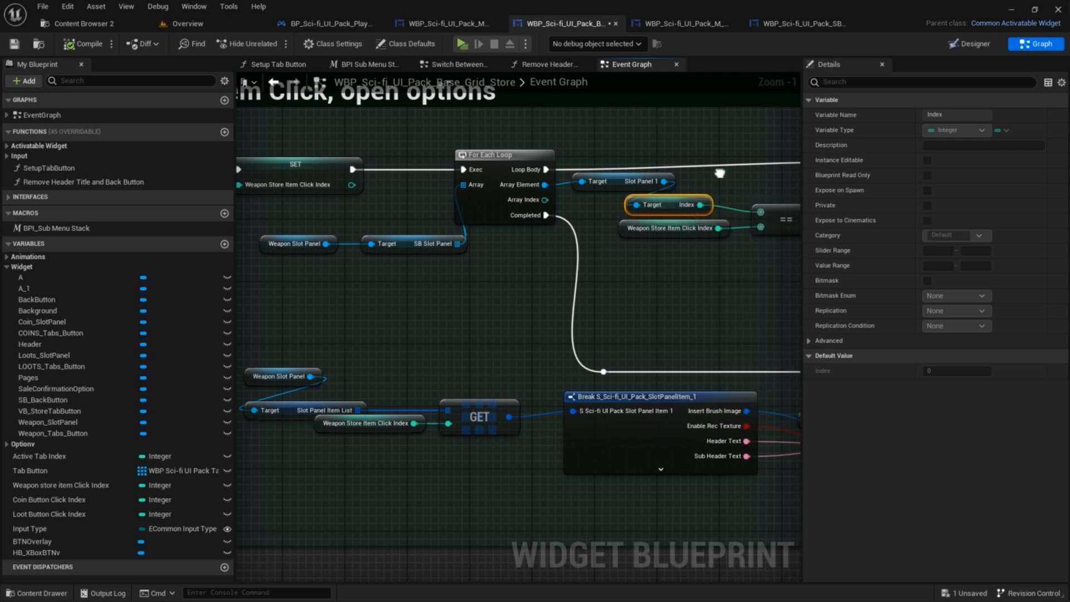
right_click_drag(671, 258, 589, 268)
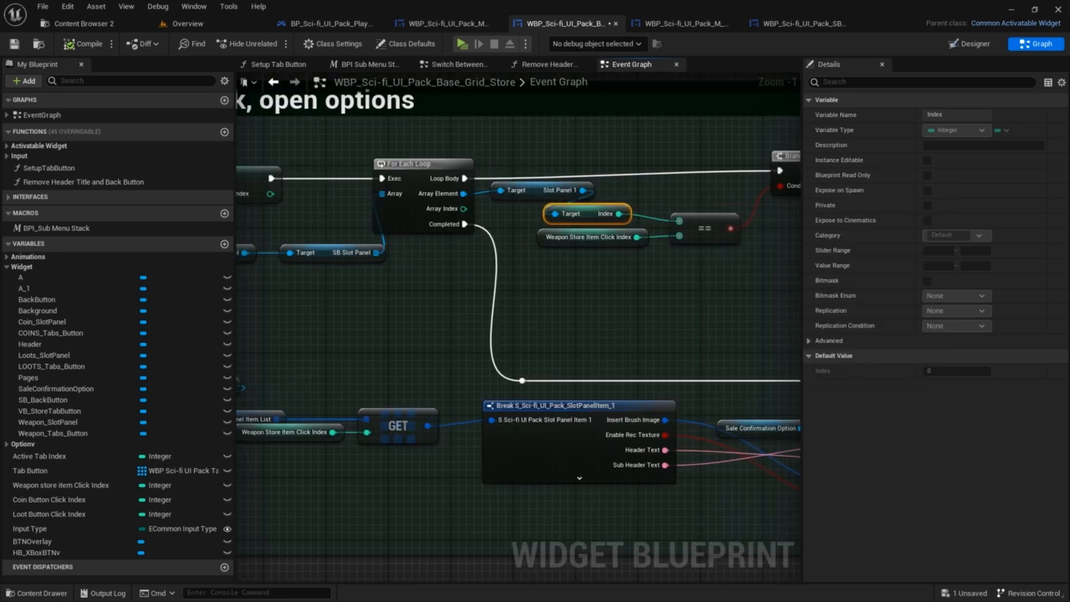
scroll(717, 222, "down", 1)
scroll(718, 222, "up", 2)
- Follow the weapon section's True branch to the Set Visibility and Activate Widget nodes for Sale Confirmation Option
right_click_drag(702, 207, 539, 241)
mouse_move(365, 225)
right_mouse_down()
mouse_move(734, 224)
mouse_move(360, 209)
right_mouse_up()
right_click_drag(681, 162, 412, 169)
right_click_drag(663, 199, 545, 219)
right_click_drag(699, 188, 630, 193)
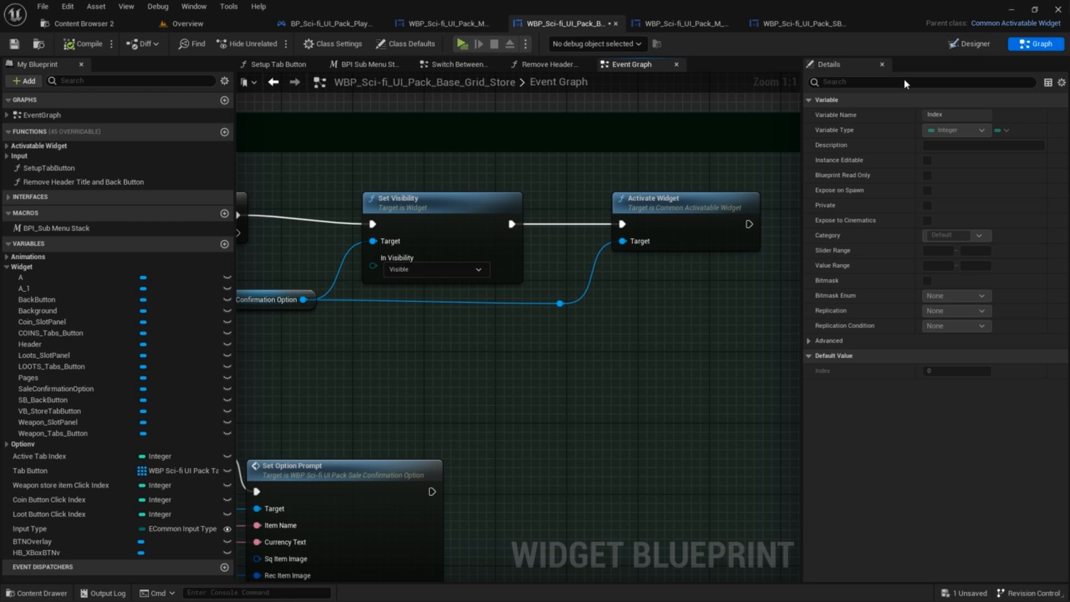
- Examine the weapon section's Slot Panel Item List lookup and all member pins of its Break S_Sci-fi_UI_Pack_SlotPanelItem_1 node
right_click_drag(514, 192, 708, 149)
scroll(583, 158, "down", 6)
right_click_drag(505, 257, 600, 254)
scroll(514, 223, "up", 6)
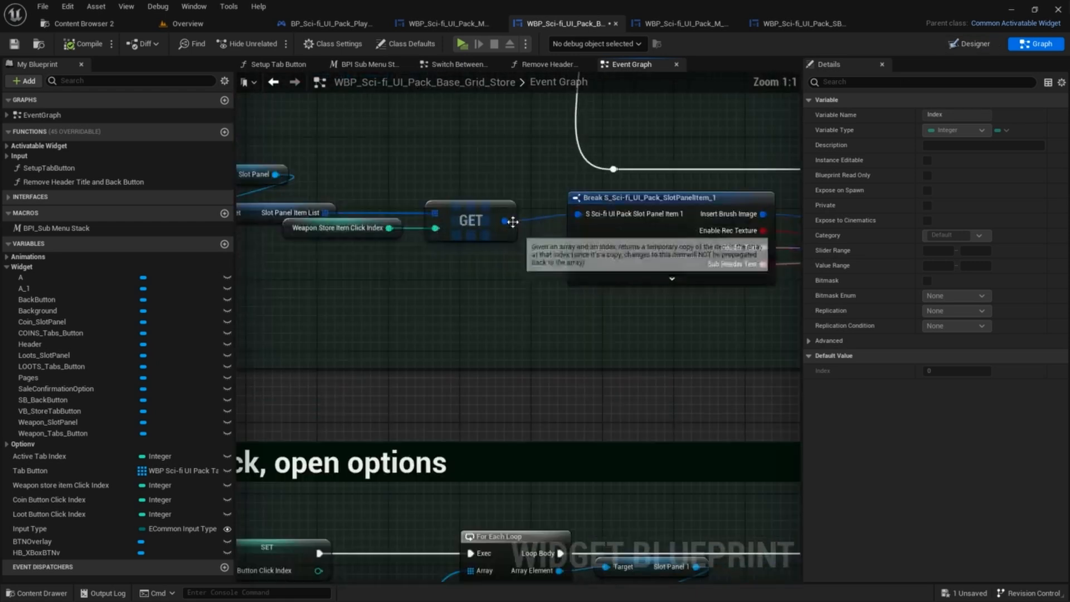
right_click_drag(513, 222, 719, 227)
right_click_drag(580, 173, 497, 202)
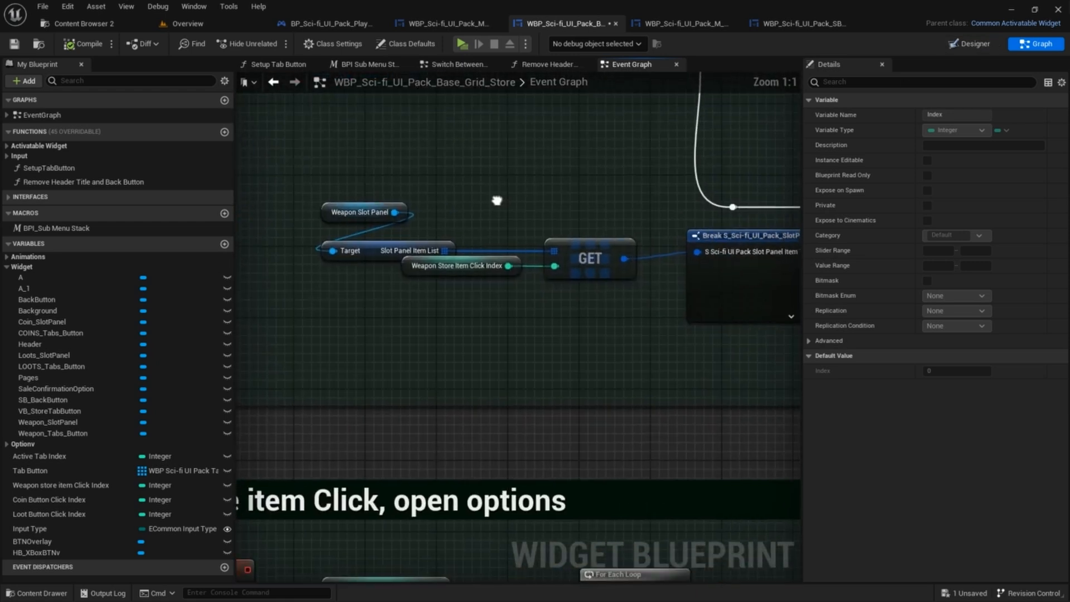
right_click_drag(569, 201, 709, 206)
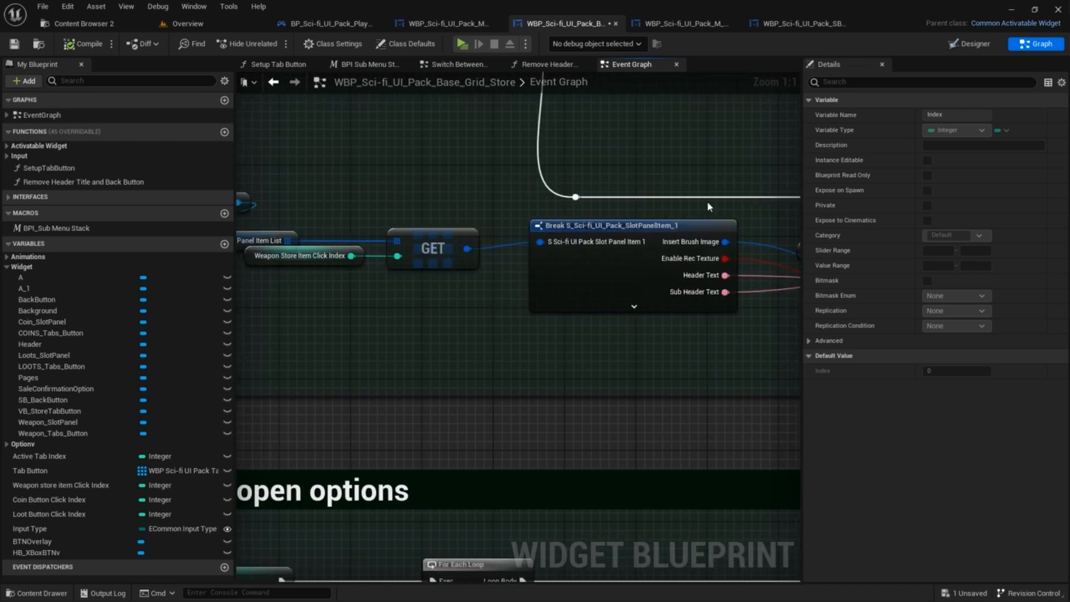
right_click_drag(629, 193, 501, 218)
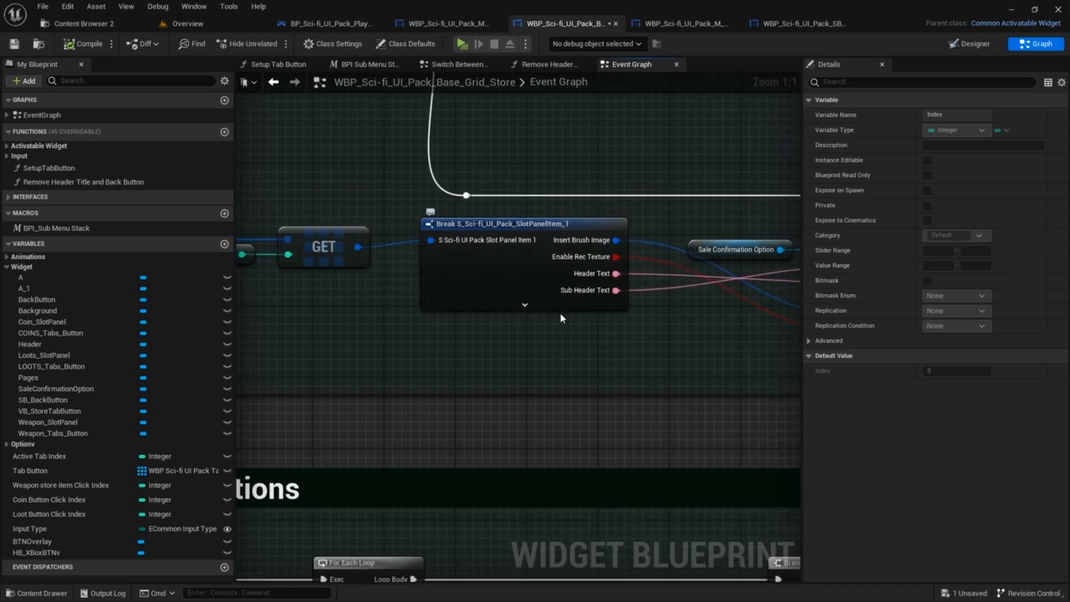
left_click(546, 305)
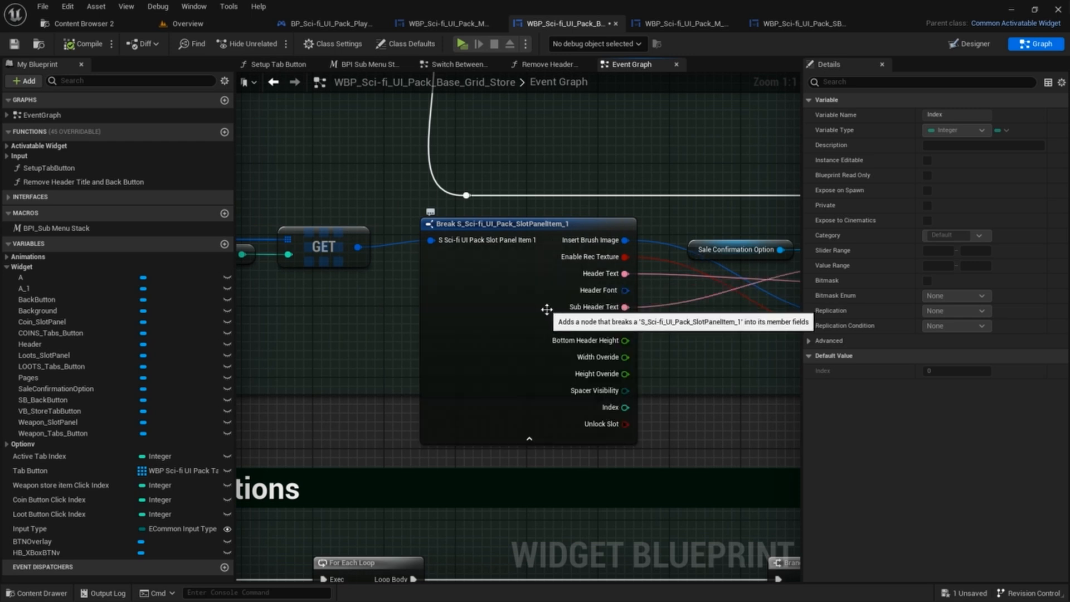
left_click(532, 439)
- Trace the image, texture and text pins from the weapon section's Break node into the Set Option Prompt node
right_click_drag(637, 296, 454, 314)
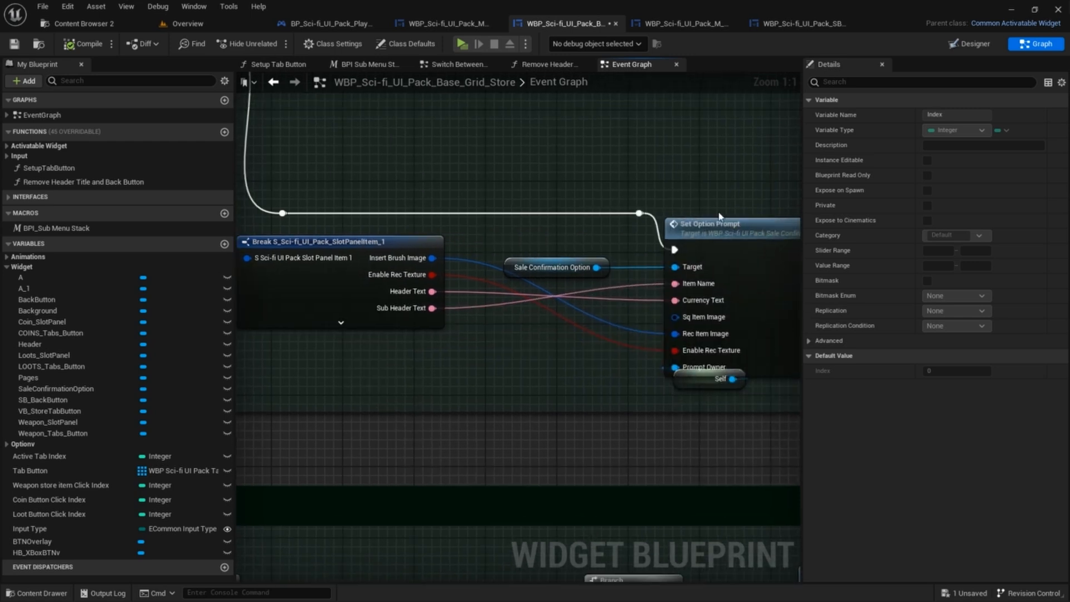
right_click_drag(688, 212, 607, 212)
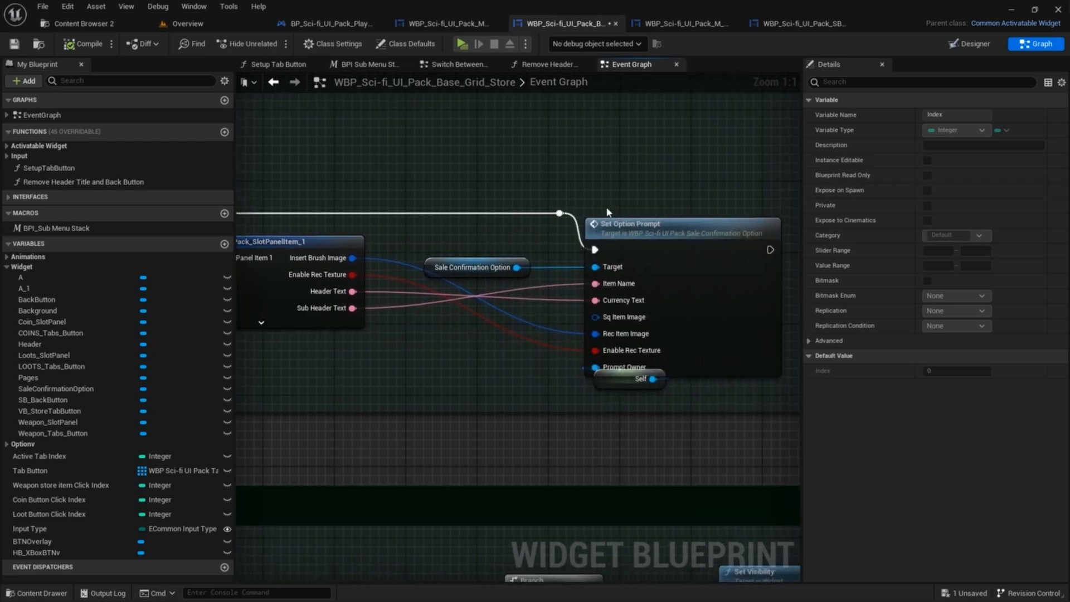
left_click(273, 323)
right_click_drag(273, 328, 364, 296)
left_click(354, 425)
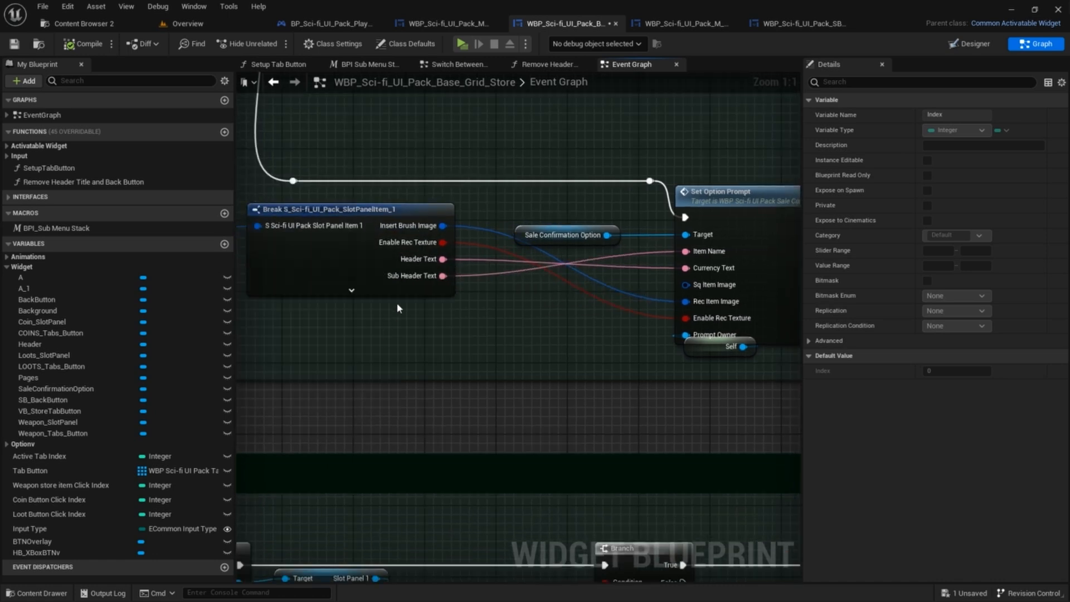
right_click_drag(578, 333, 477, 349)
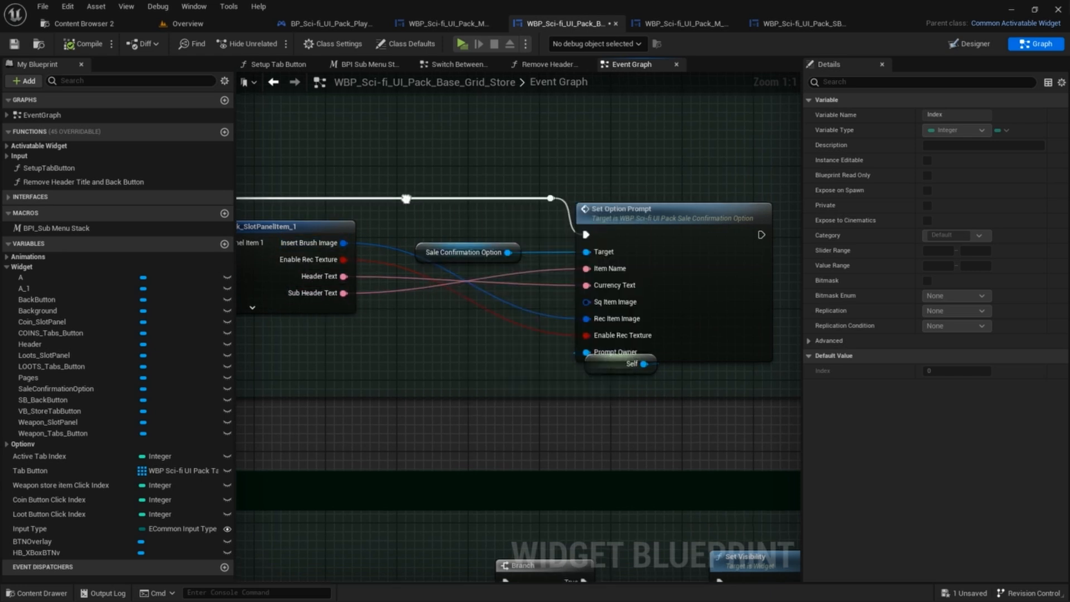
right_click_drag(406, 198, 433, 193)
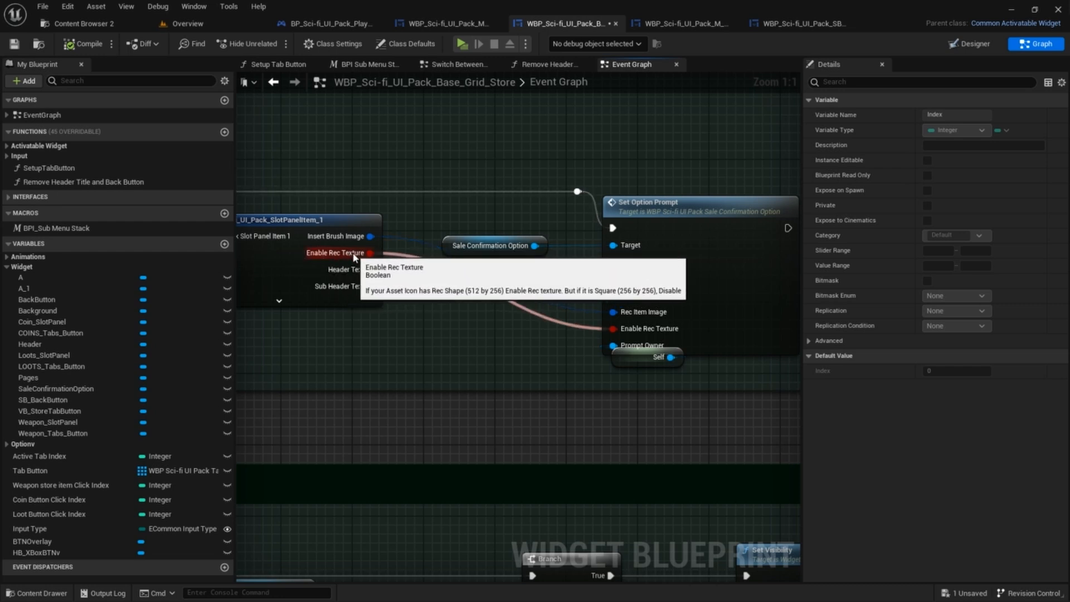
right_click_drag(302, 223, 511, 227)
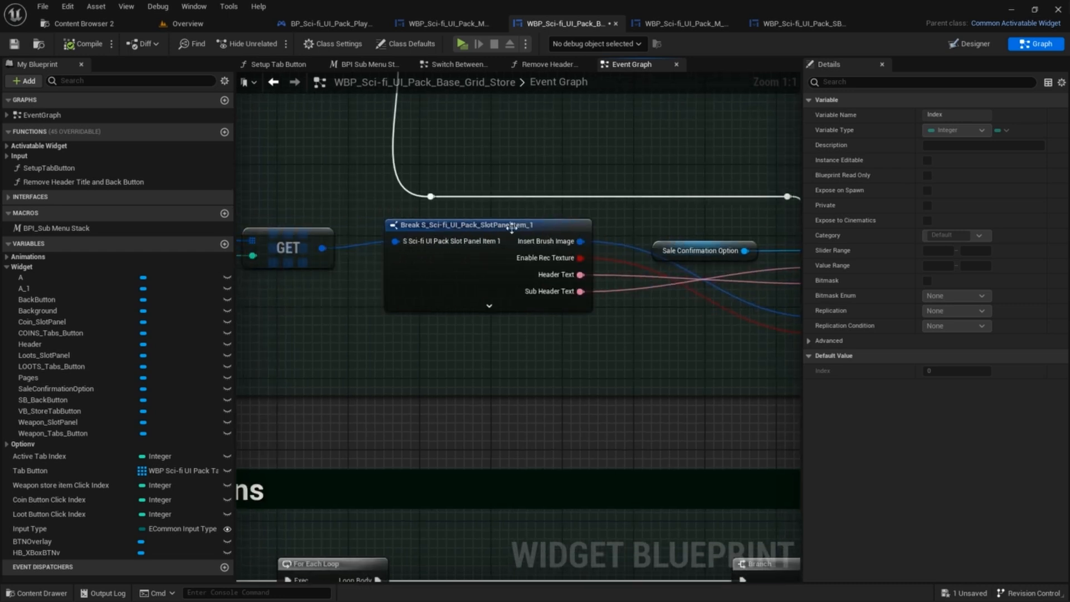
scroll(596, 245, "down", 4)
right_click_drag(596, 245, 456, 187)
scroll(456, 187, "up", 4)
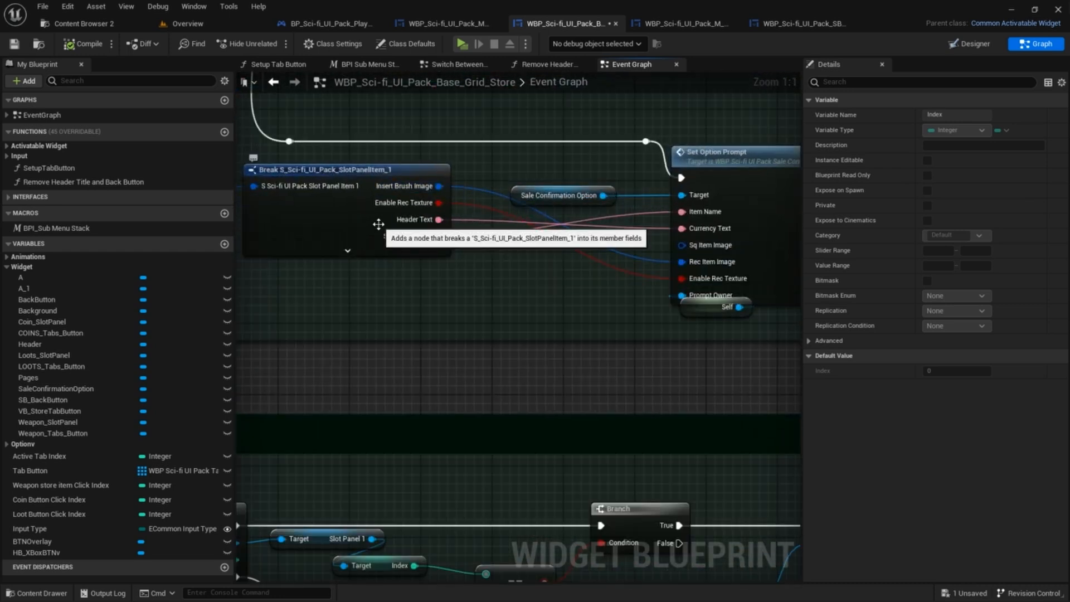
- Trace the Enable Rec Texture connection from the weapon section's Break node into its Set Option Prompt node
scroll(377, 225, "down", 5)
scroll(502, 490, "up", 3)
scroll(496, 137, "down", 3)
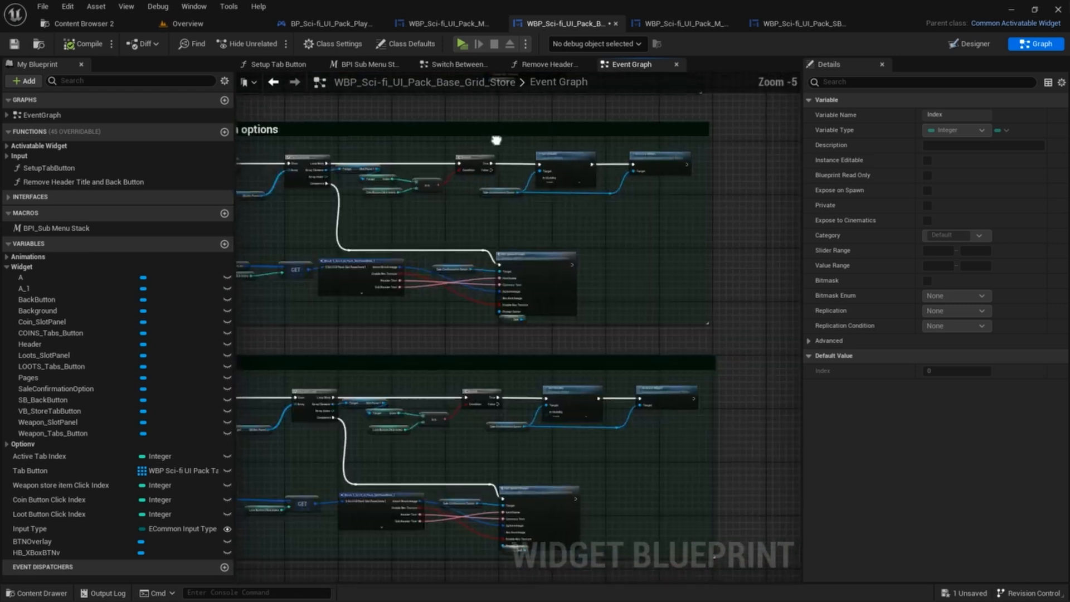
right_click_drag(496, 138, 452, 245)
scroll(528, 335, "up", 5)
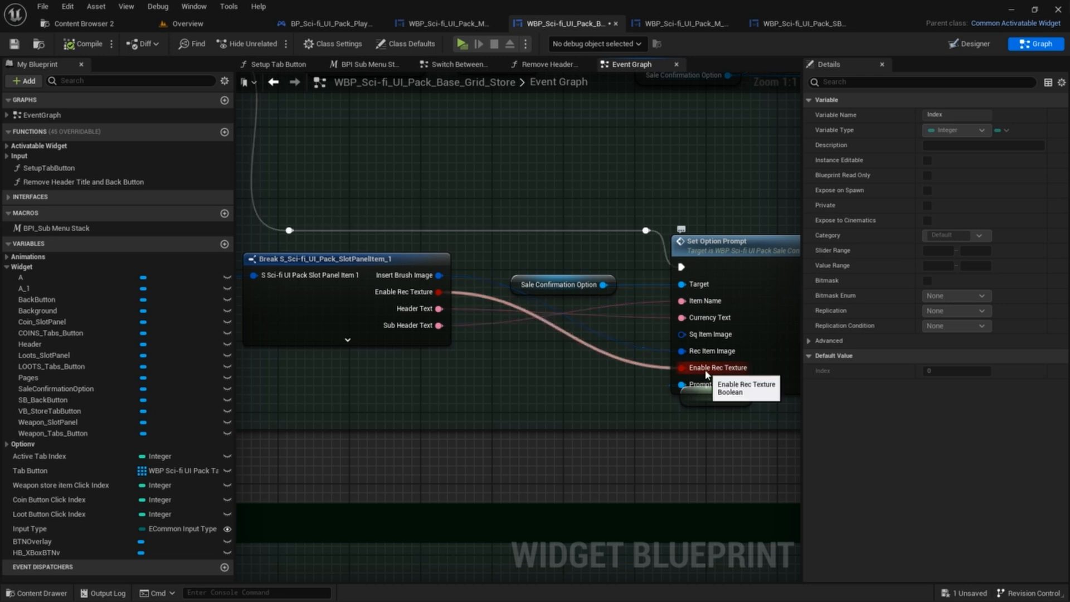
left_click(610, 372)
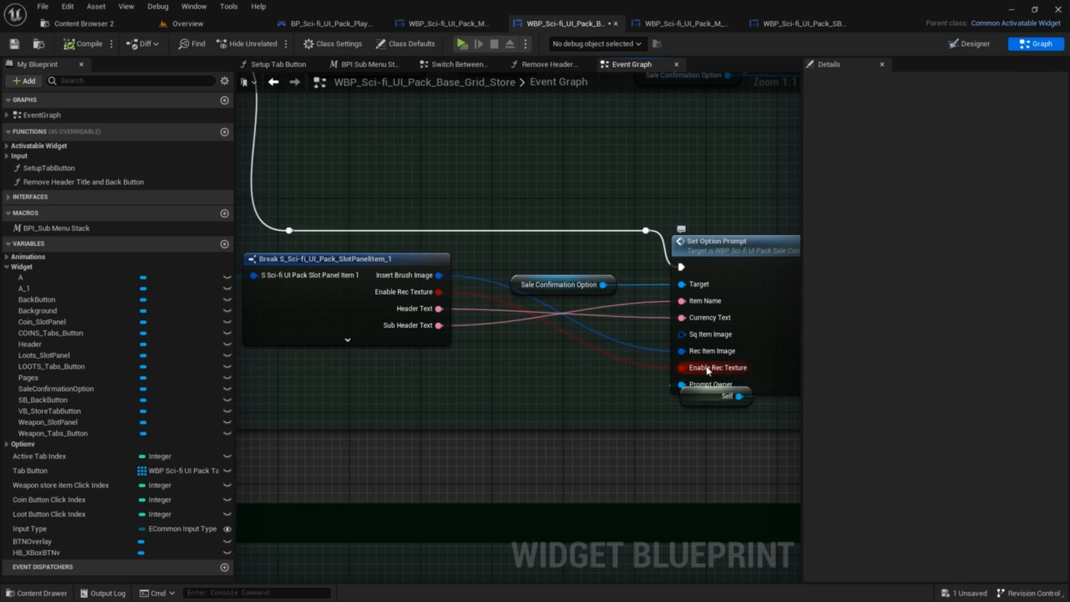
- Compare the Break and Set Option Prompt connections in the coin and loot store item click sections
scroll(691, 334, "down", 3)
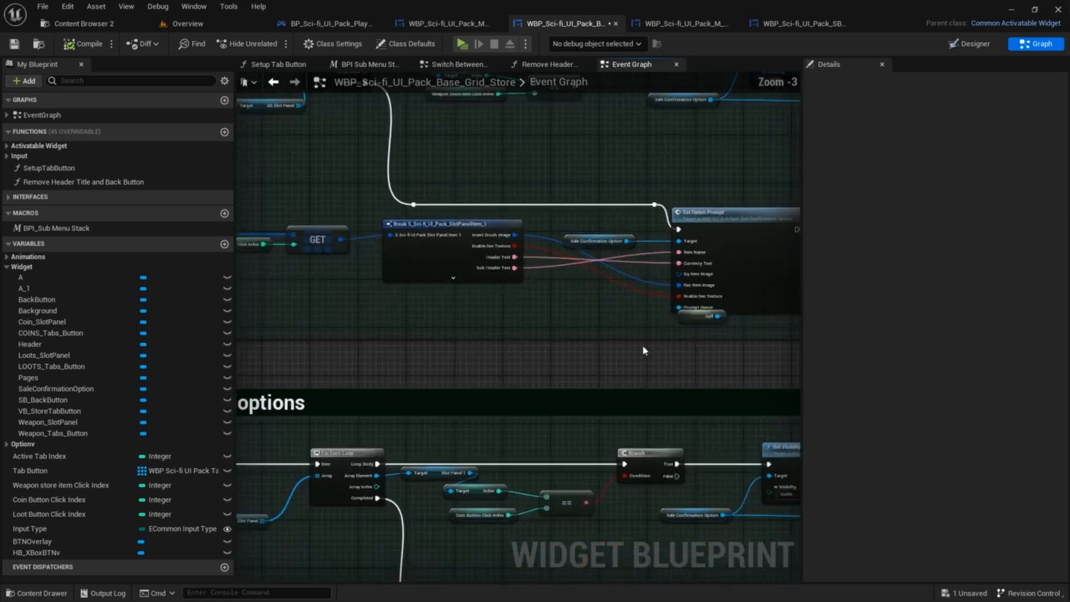
right_click_drag(644, 350, 526, 218)
right_click_drag(576, 456, 587, 312)
scroll(449, 435, "down", 5)
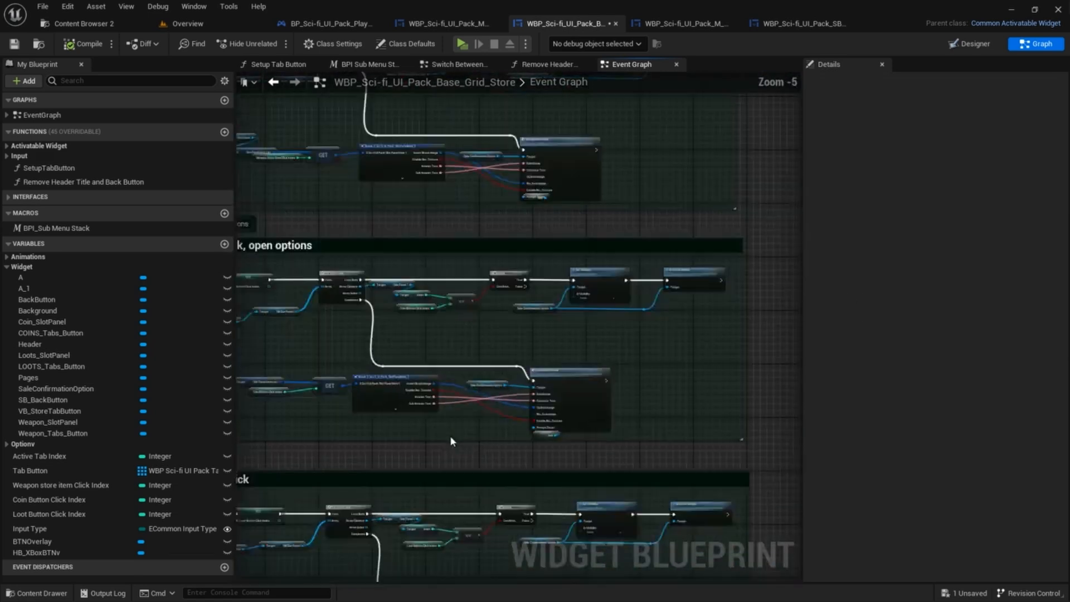
right_click_drag(469, 444, 504, 348)
scroll(495, 464, "up", 2)
scroll(494, 462, "up", 4)
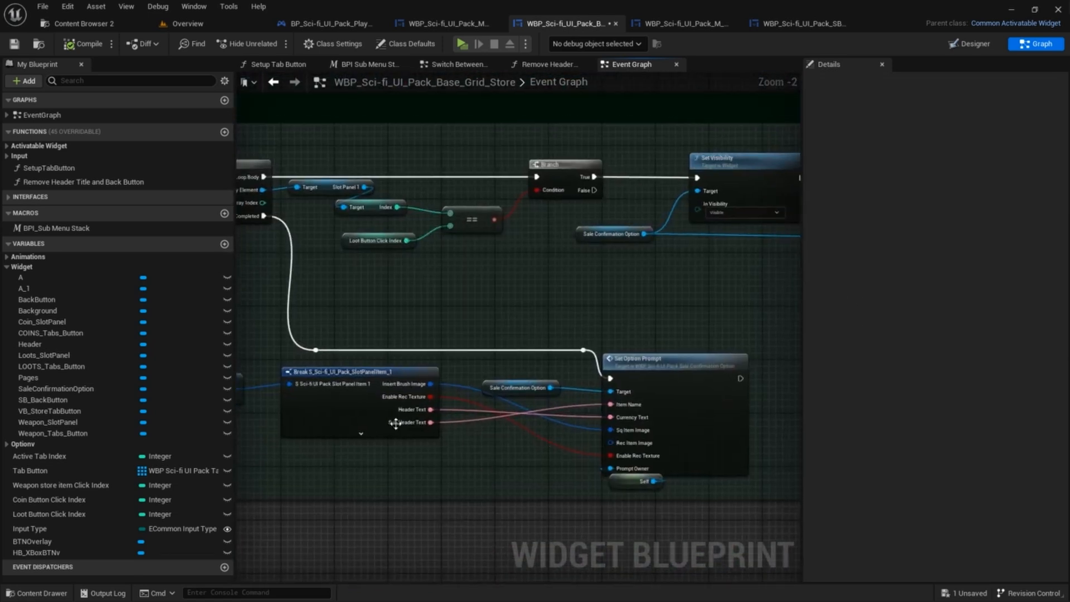
scroll(644, 162, "down", 6)
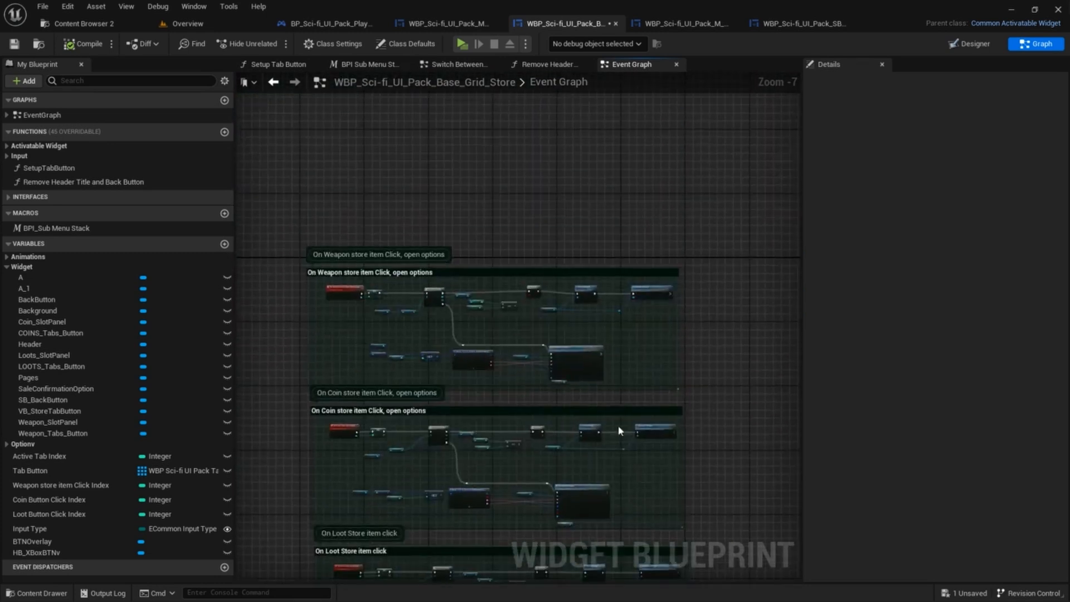
- Select the weapon section's Set Option Prompt node to inspect its target widget
scroll(561, 358, "up", 8)
right_click_drag(508, 318, 603, 214)
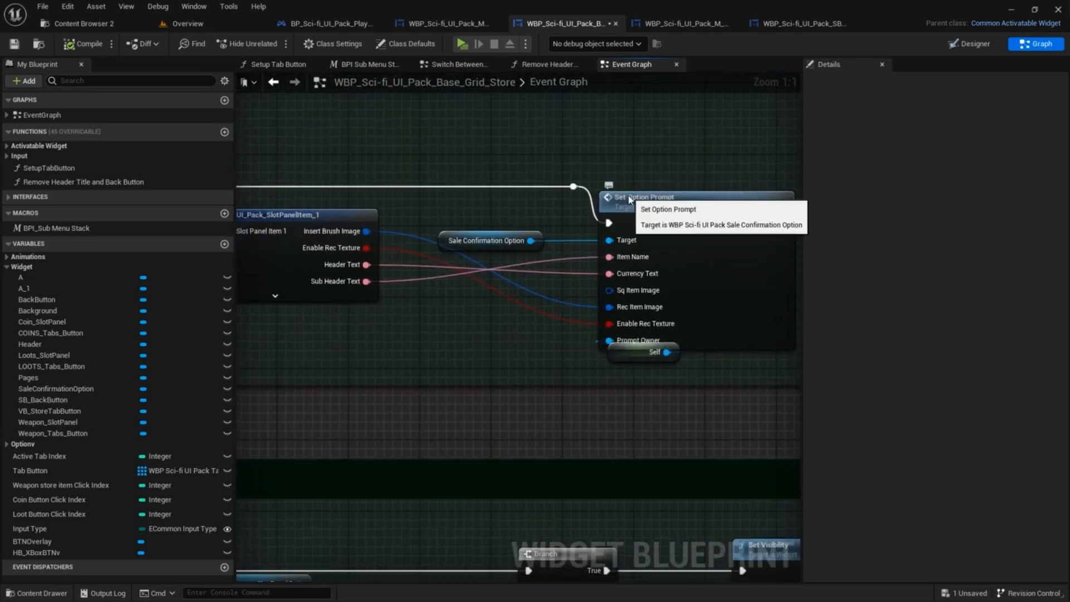
left_click(604, 216)
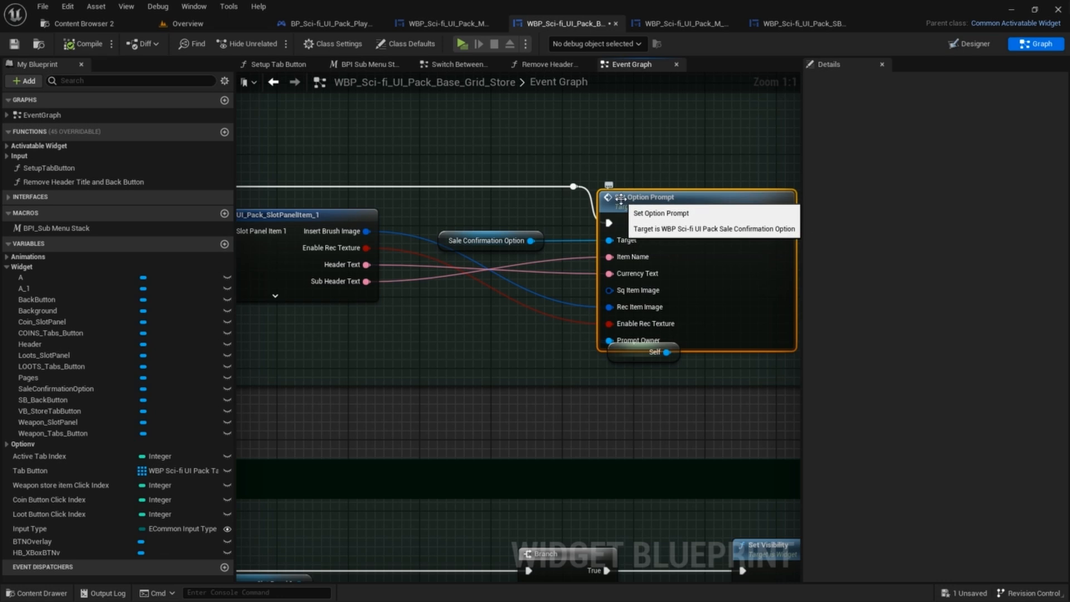
left_click(970, 44)
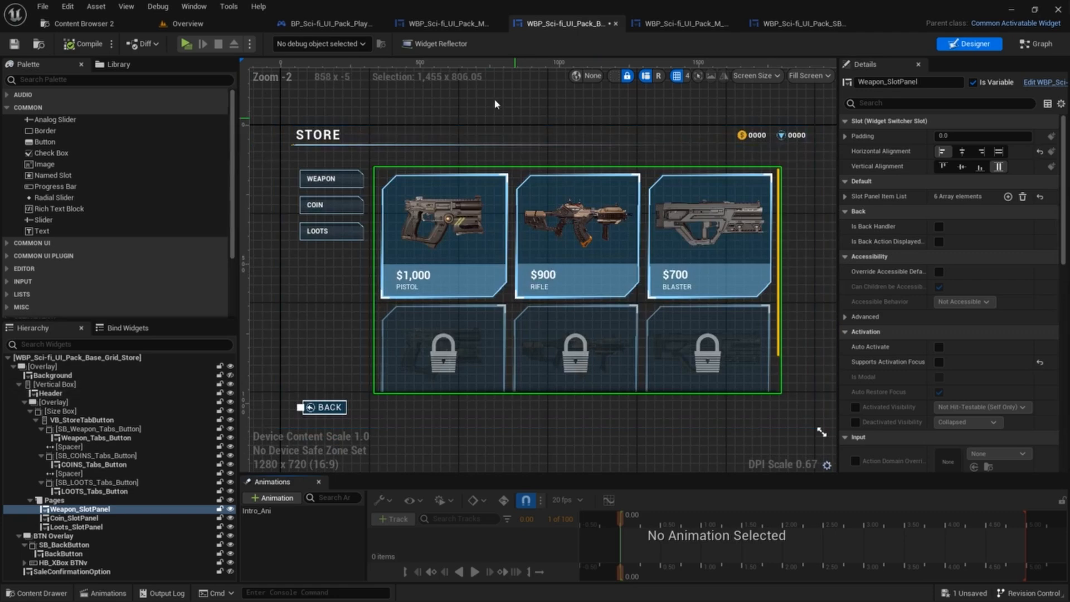
left_click(761, 25)
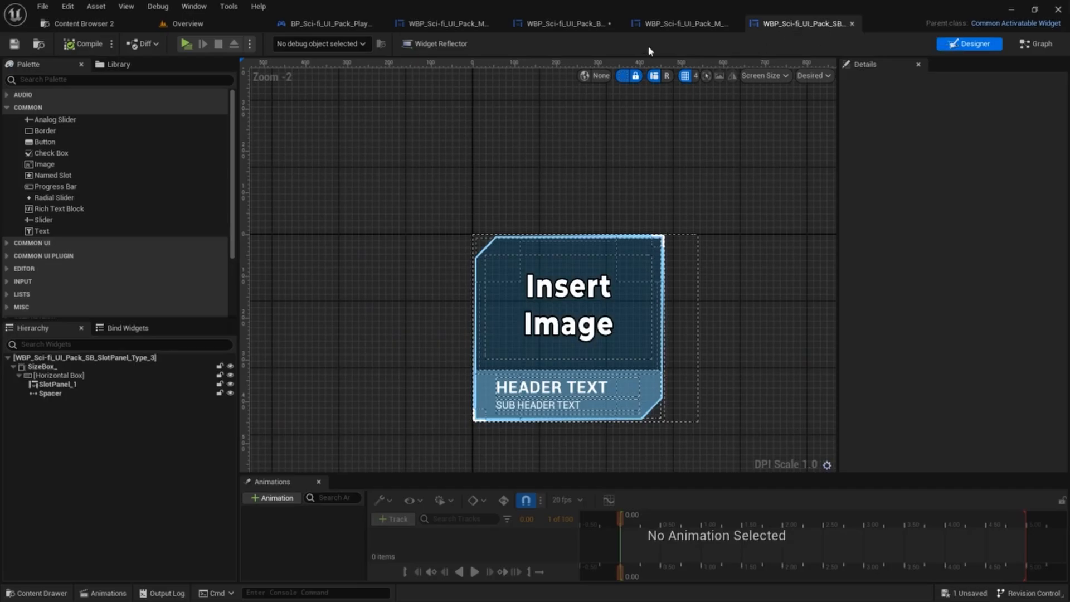
left_click(683, 23)
left_click(568, 25)
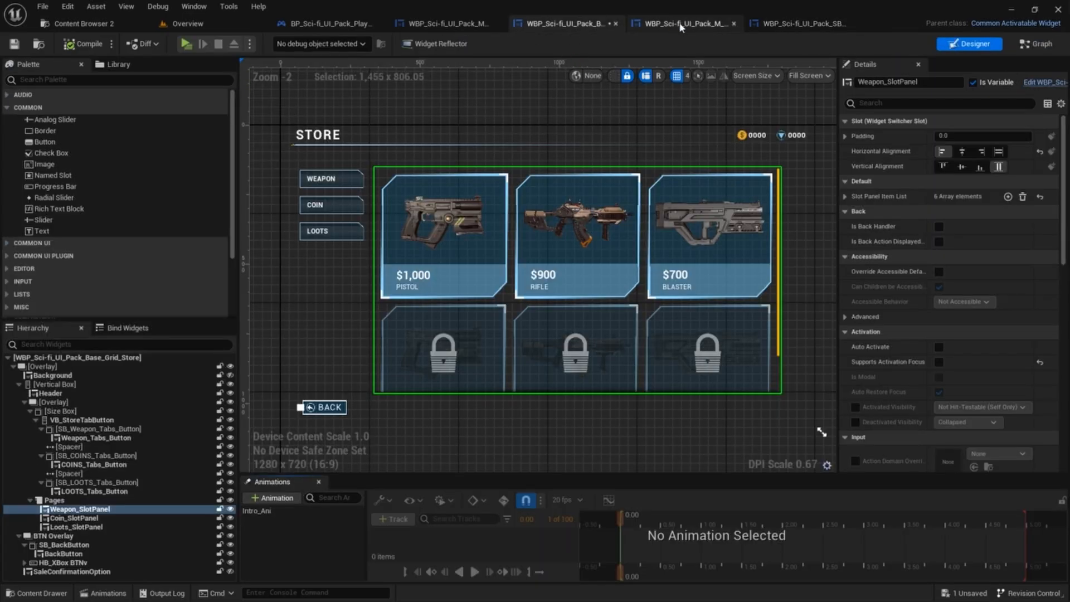
left_click(652, 27)
left_click(599, 26)
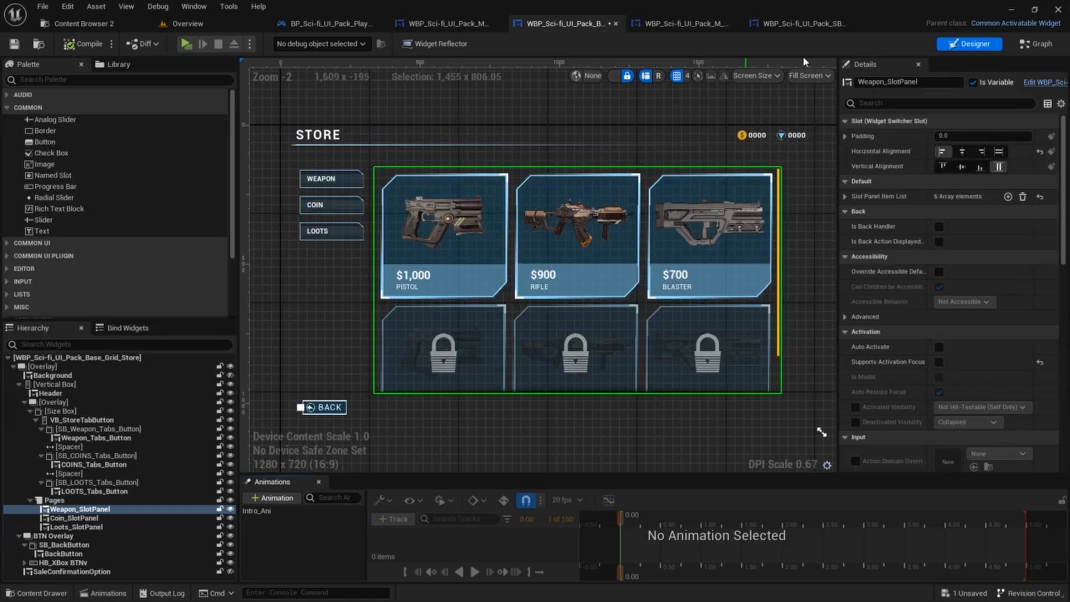
left_click(1031, 44)
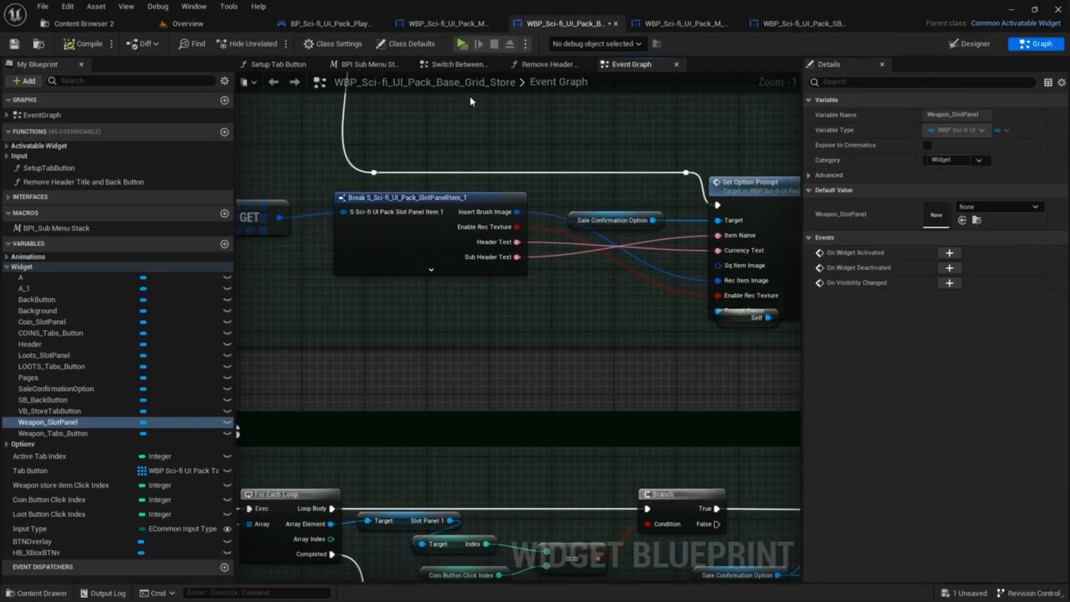
- Play-test the main menu's Store page, view its Coin and Loots categories, and close the preview
left_click(460, 45)
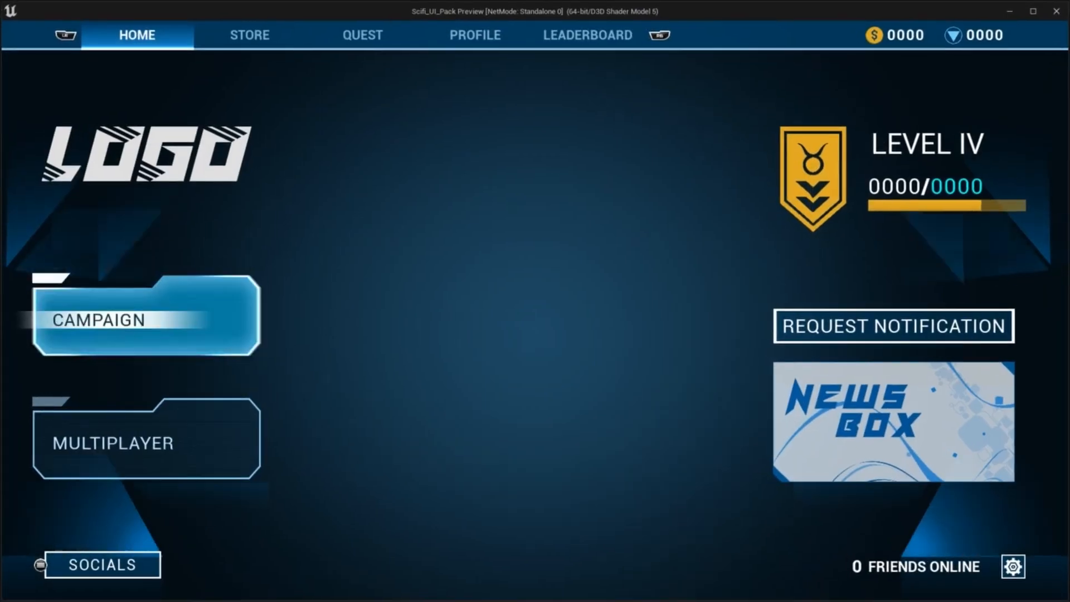
left_click(269, 40)
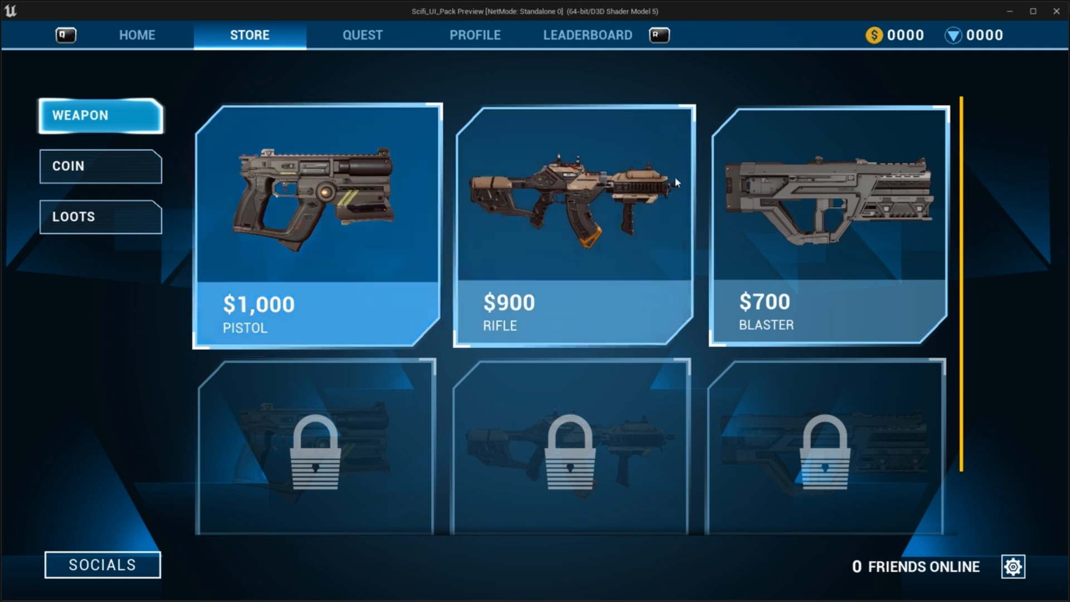
left_click(122, 165)
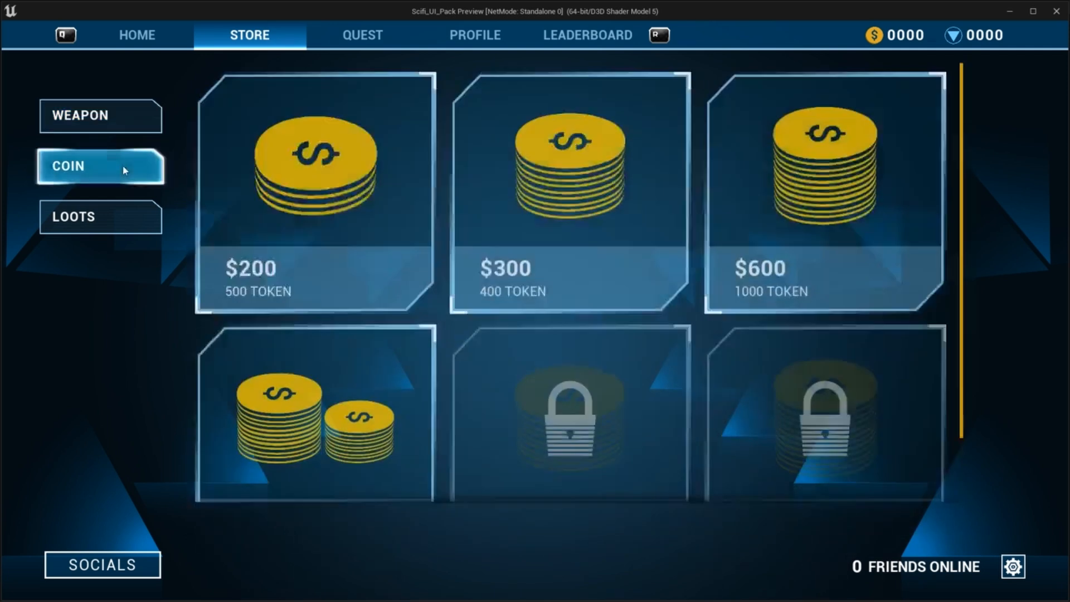
left_click(102, 229)
left_click(84, 183)
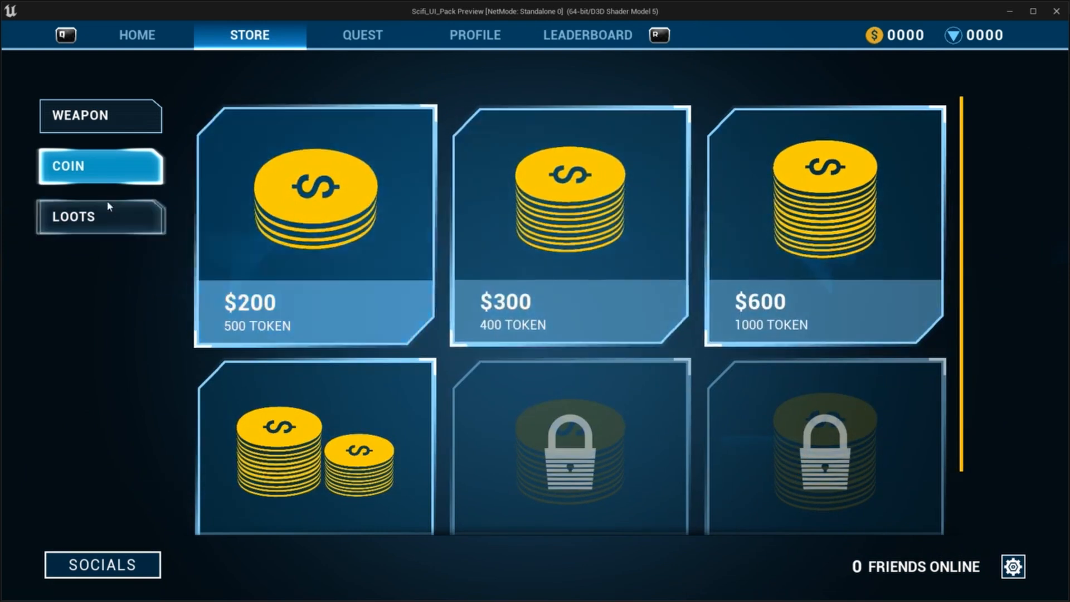
left_click(100, 216)
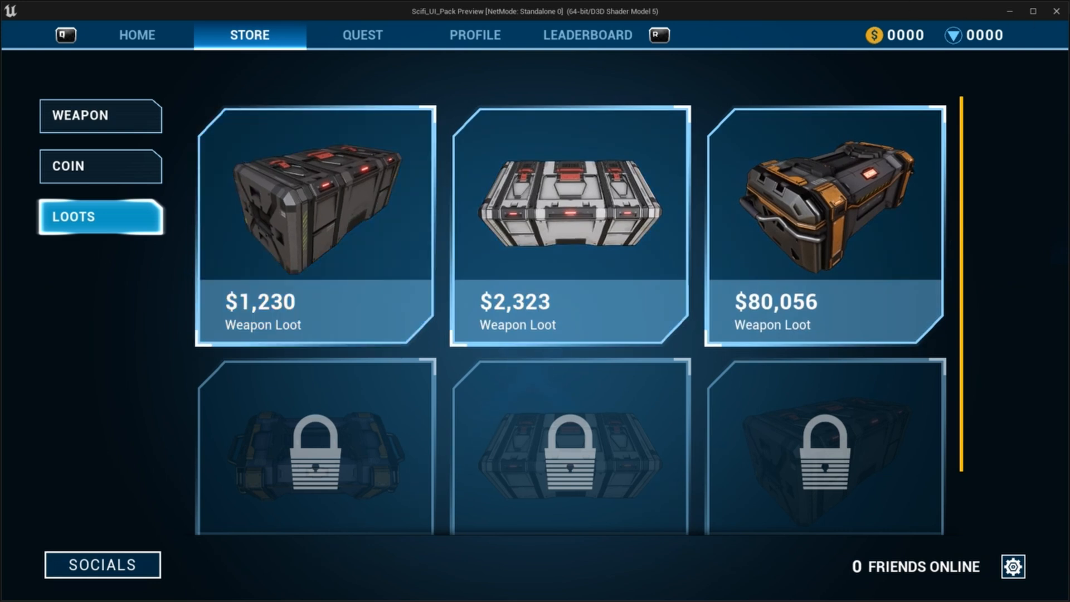
left_click(1057, 13)
- Save the grid store widget blueprint
right_click_drag(526, 128, 368, 177)
scroll(447, 121, "down", 3)
left_click(15, 43)
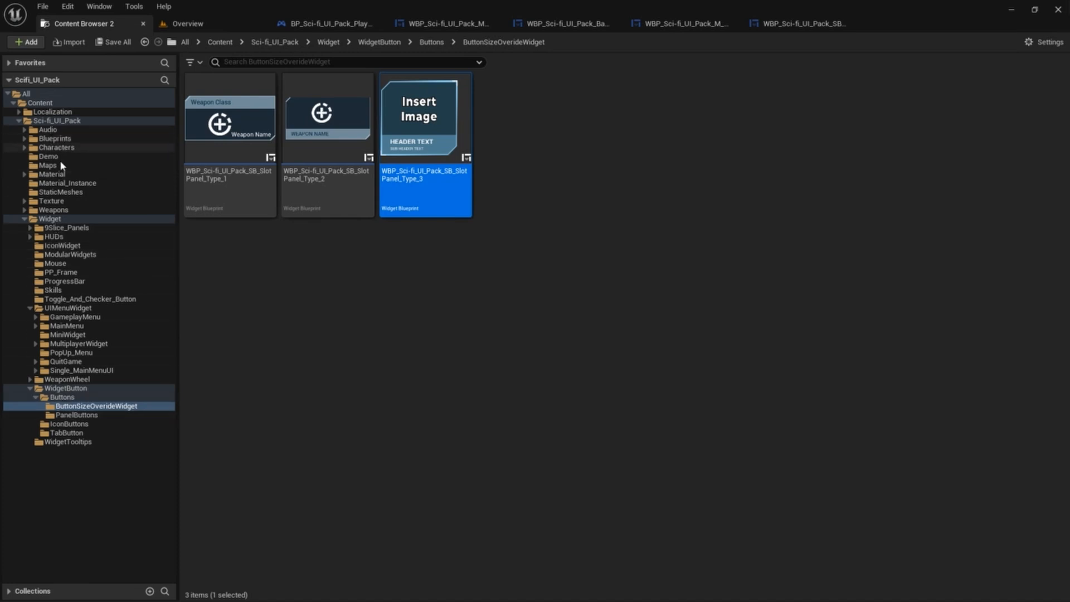
- View the folders inside the pack's Texture directory, and return to the grid store widget blueprint
left_click(51, 201)
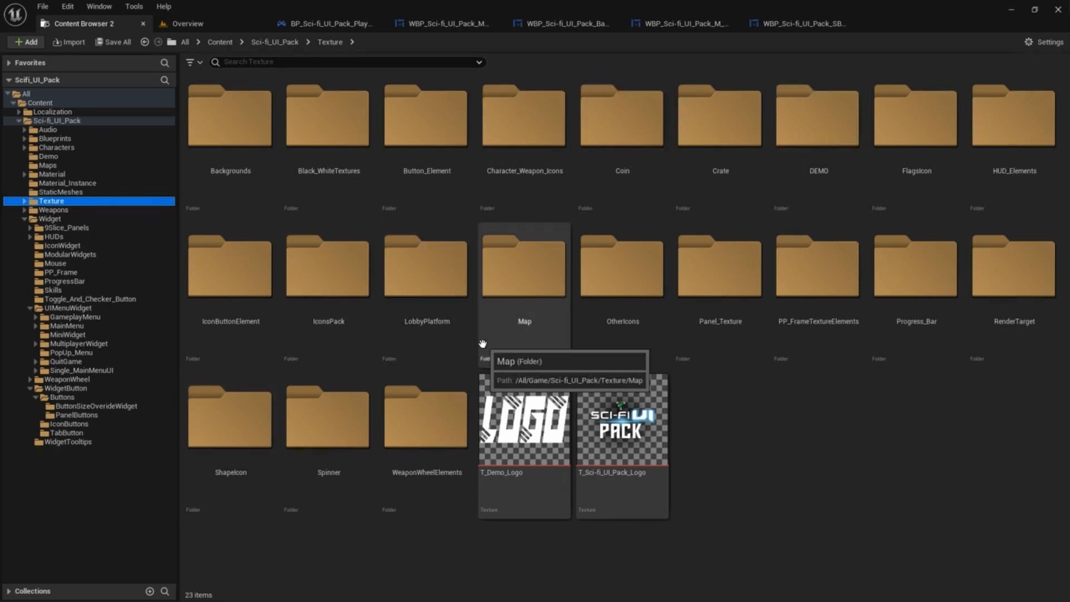
left_click(203, 138)
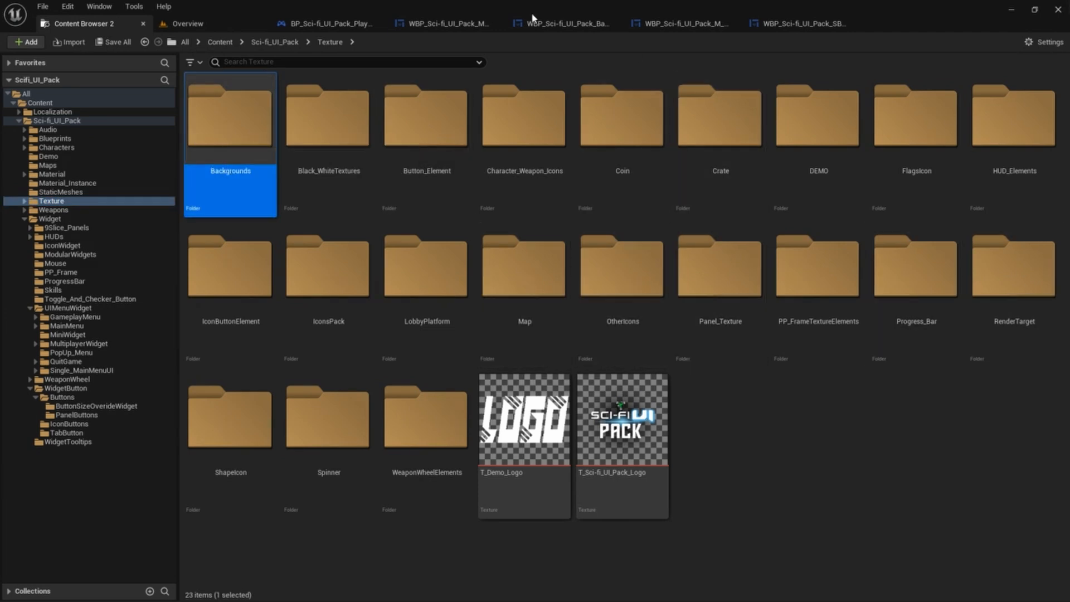
left_click(797, 23)
left_click(701, 24)
left_click(563, 24)
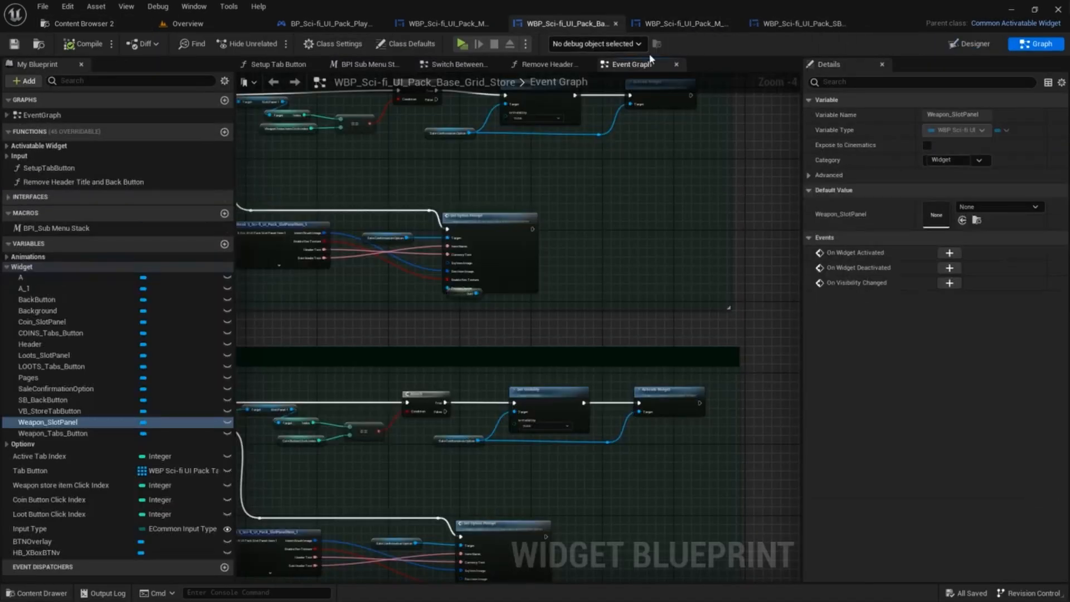
- In the widget design, select Weapon_SlotPanel and expand the Insert Brush Image settings of its Slot Panel Item List Index [0]
left_click(970, 44)
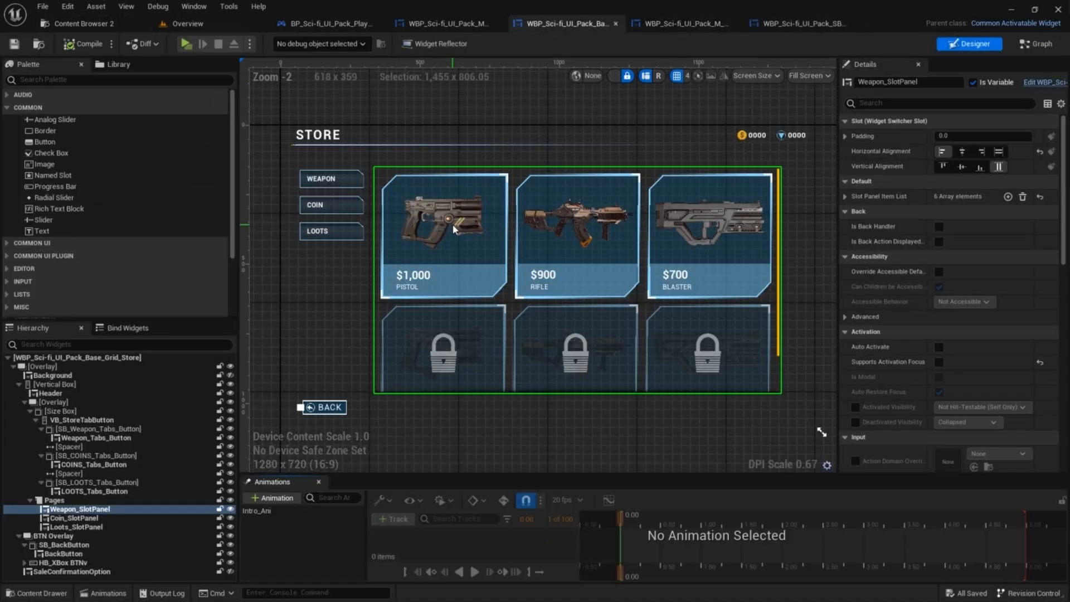
left_click(326, 232)
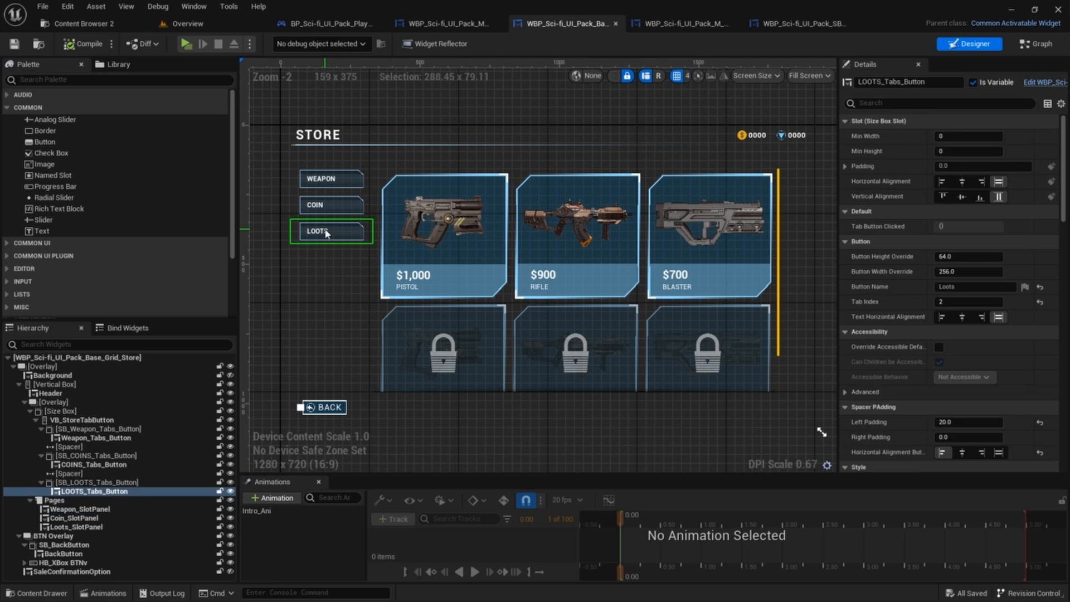
left_click(510, 238)
left_click(845, 197)
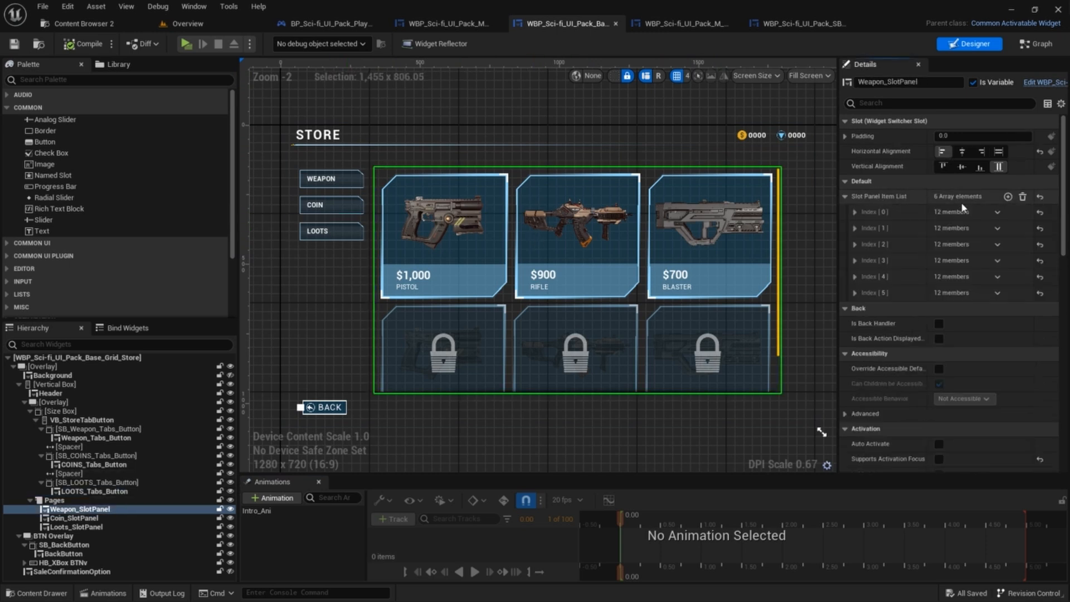
left_click(855, 212)
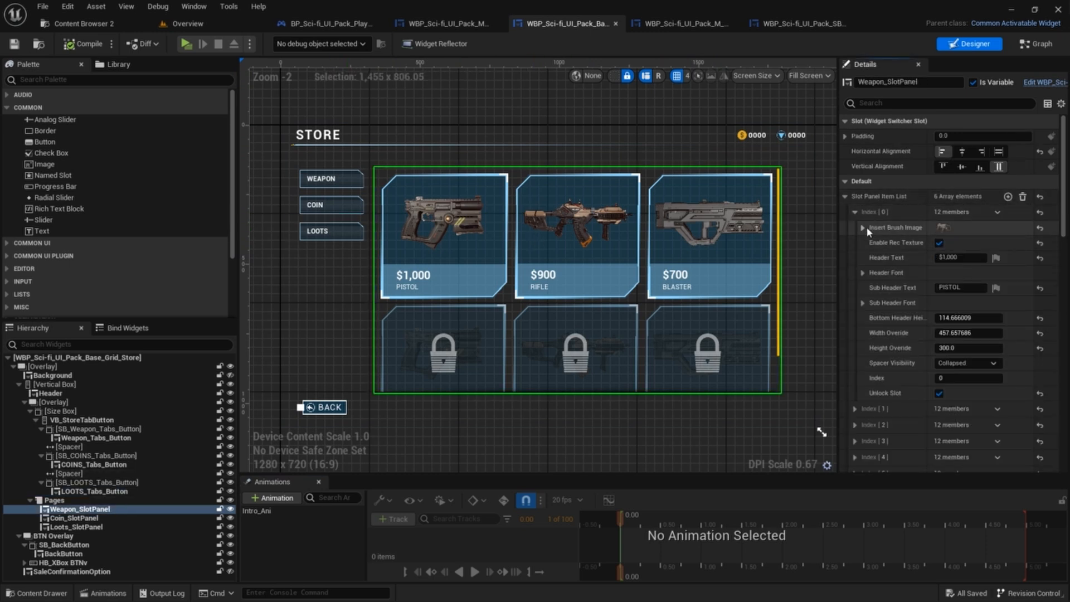
left_click(863, 228)
- Locate the pistol slot's image asset in the Content Browser and inspect the details of the three weapon thumbnail textures
left_click(987, 250)
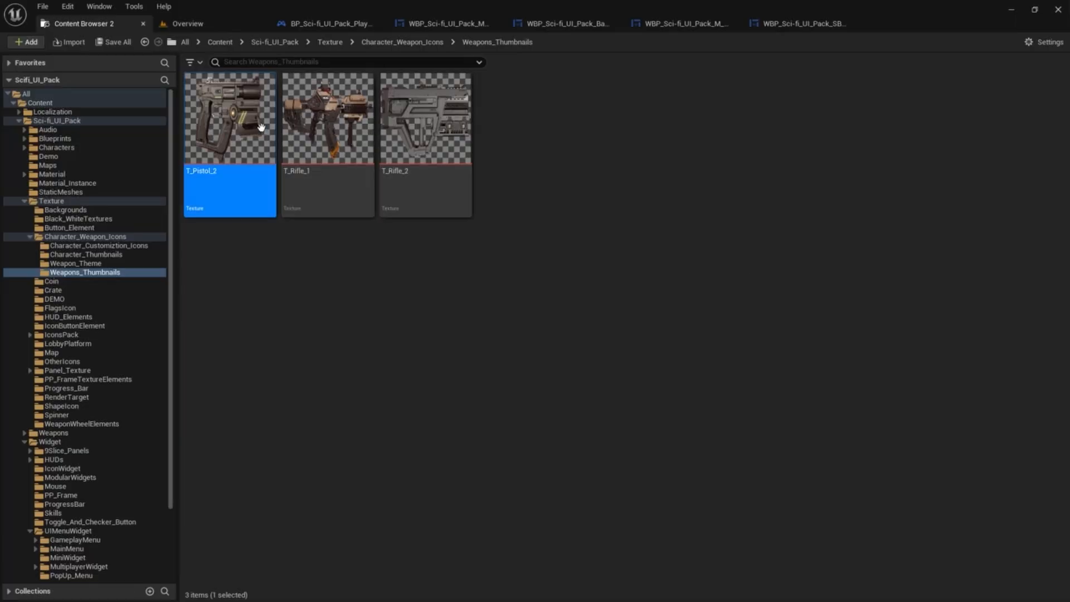
mouse_move(249, 120)
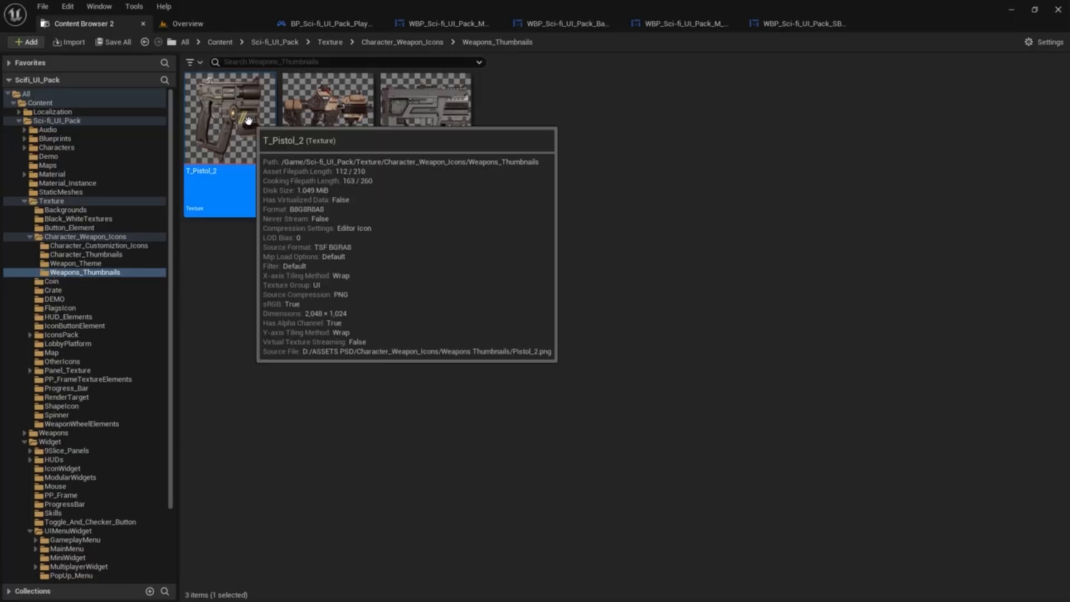
mouse_move(308, 121)
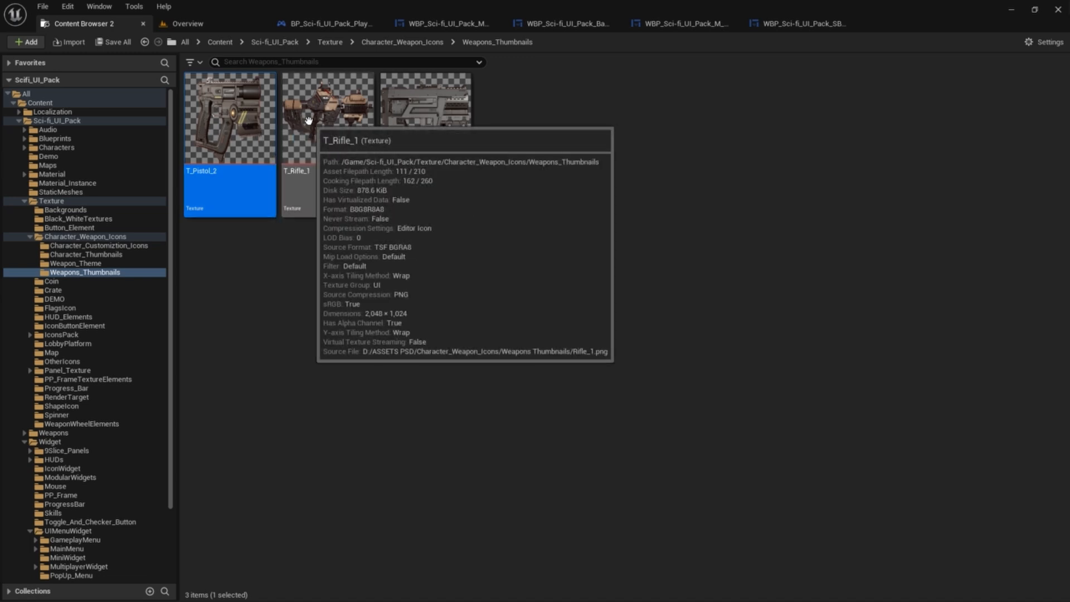
mouse_move(417, 109)
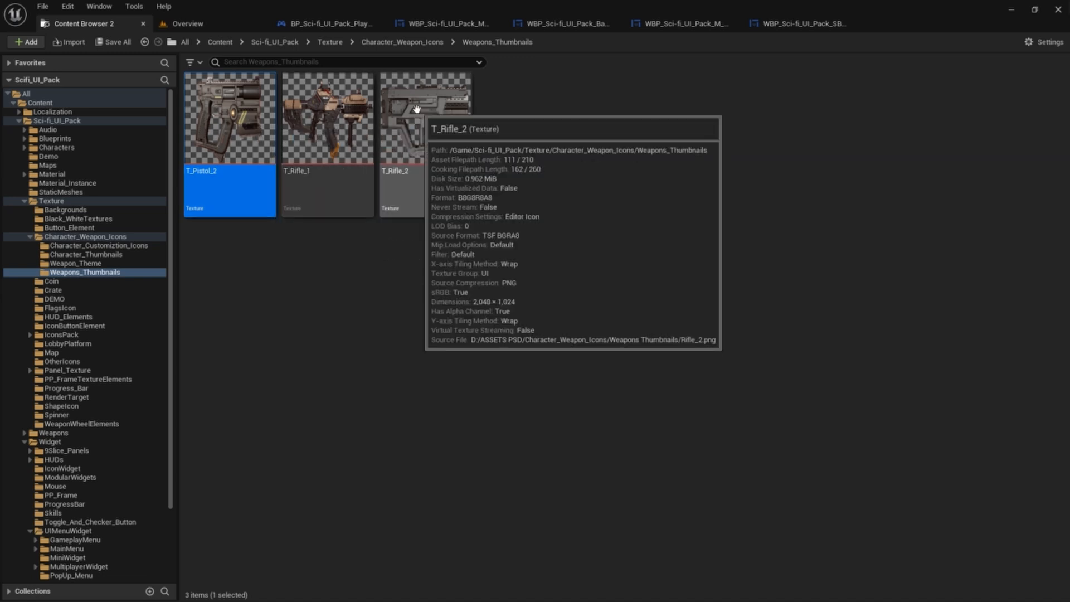
- Select Coin_SlotPanel, locate its first item's image in the Content Browser, inspect the coin textures, and return to the store widget
left_click(540, 25)
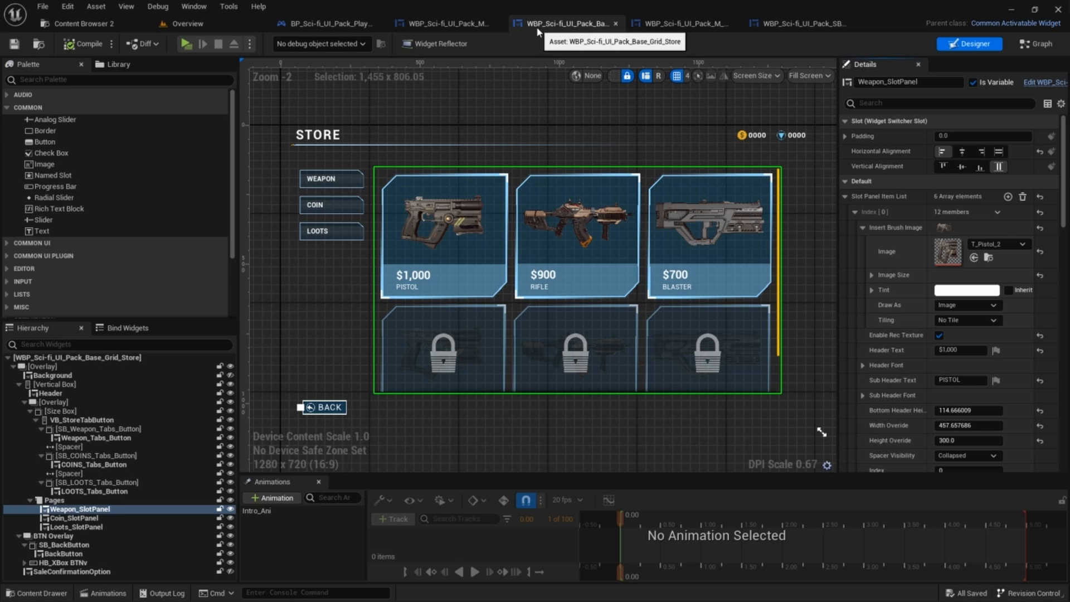
left_click(74, 518)
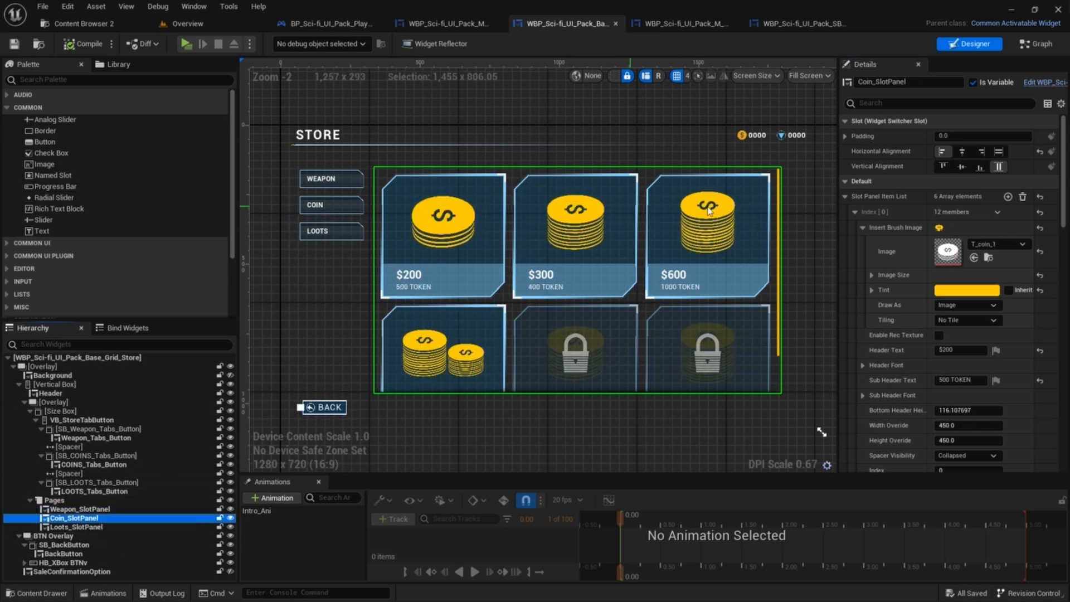
left_click(988, 258)
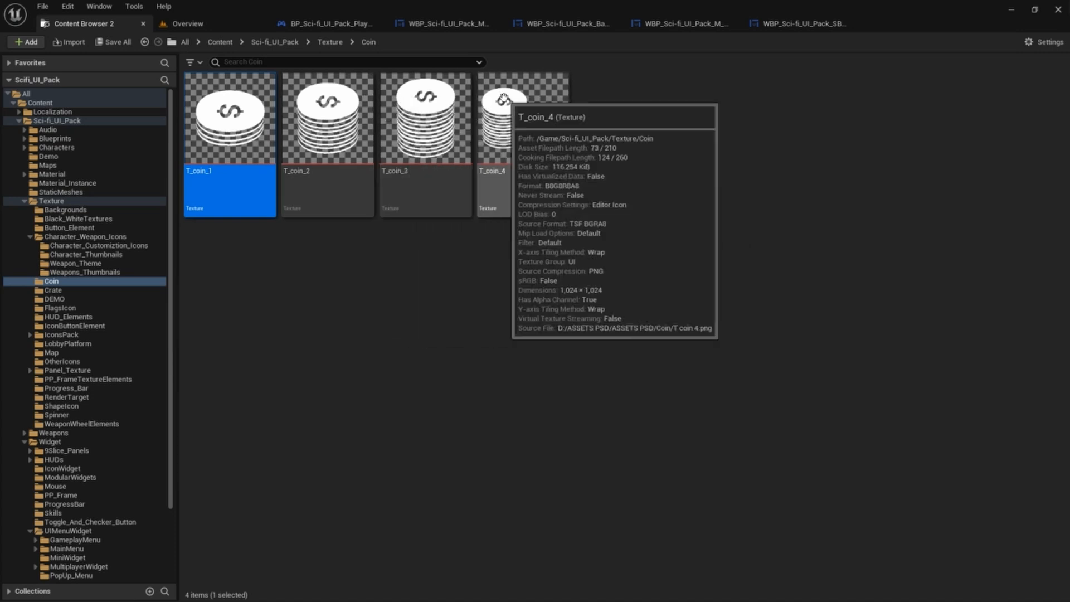
left_click(563, 24)
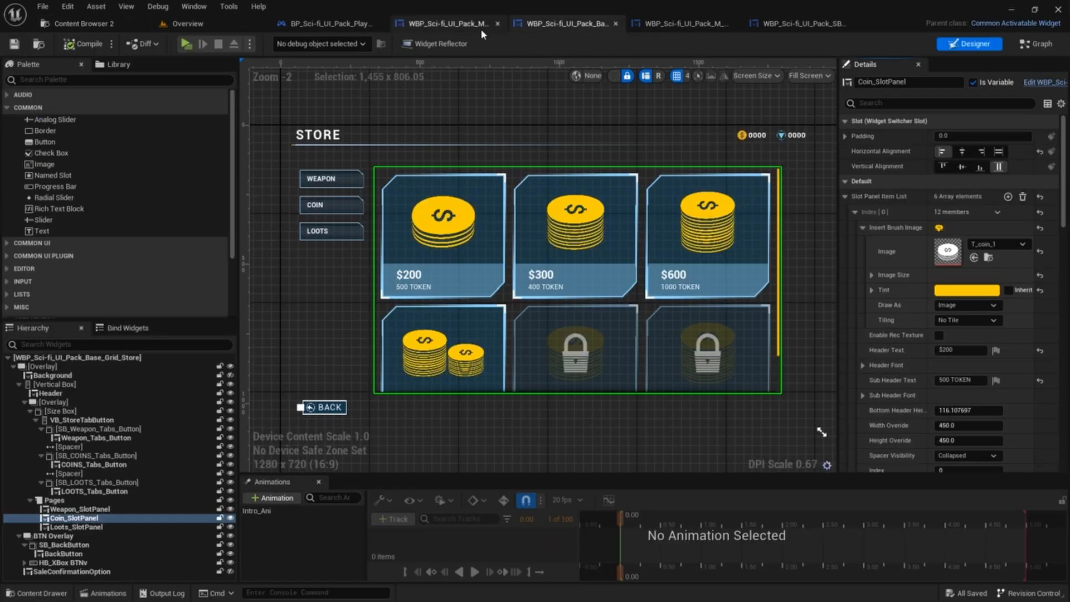
- Select Loots_SlotPanel, locate its first item's image in the Content Browser to view the crate textures, and return to the store widget
left_click(75, 526)
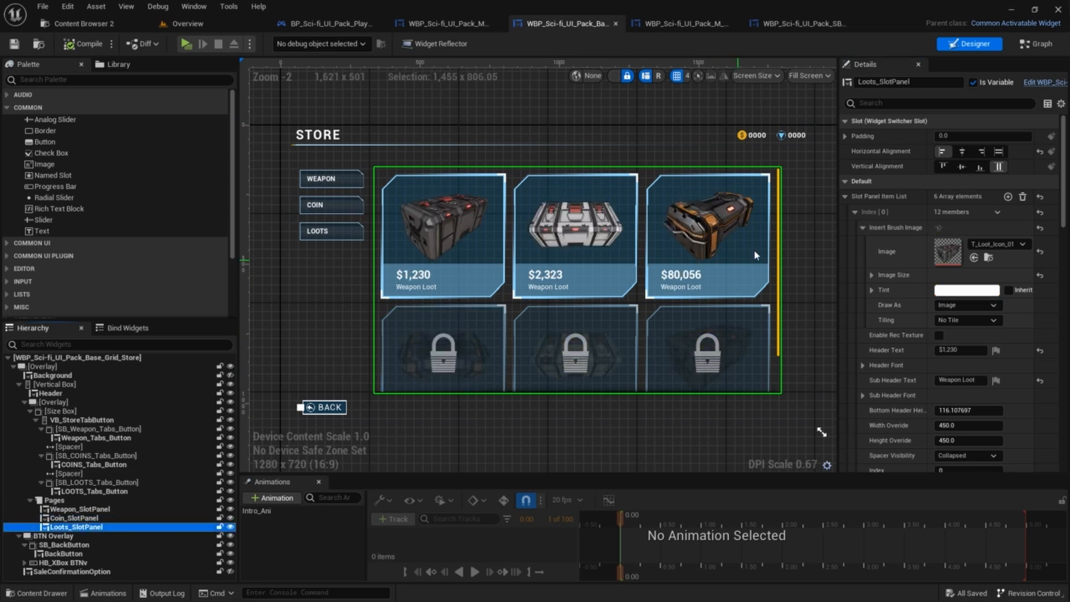
left_click(990, 257)
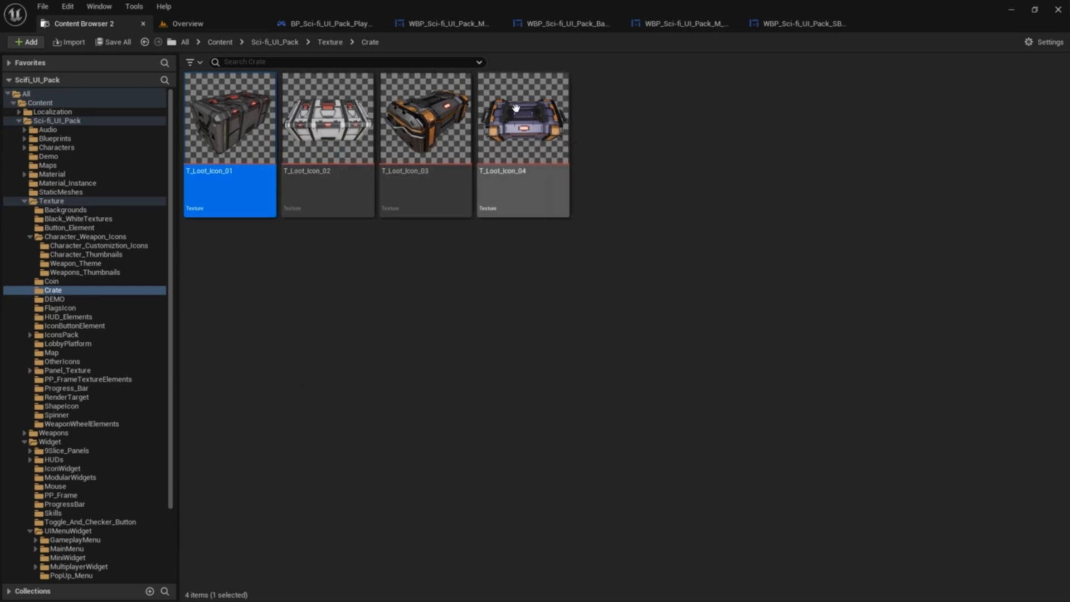
left_click(569, 23)
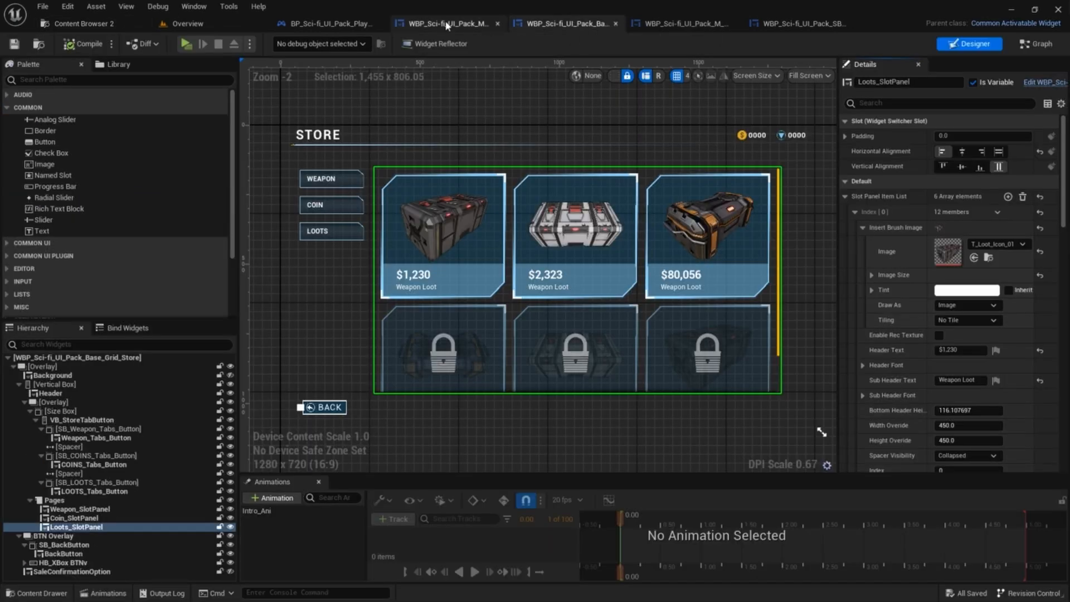
- Select Weapon_SlotPanel, and examine in the event graph how the weapon slot item's data feeds the Set Option Prompt node's Rec Item Image
left_click(1036, 43)
scroll(595, 201, "up", 8)
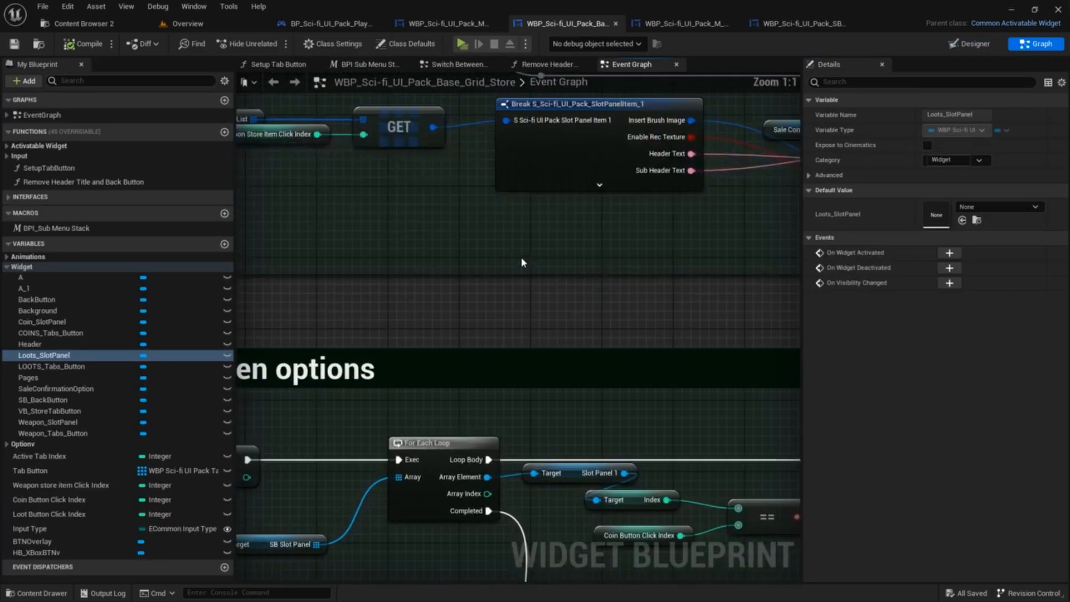
left_click(977, 44)
left_click(92, 509)
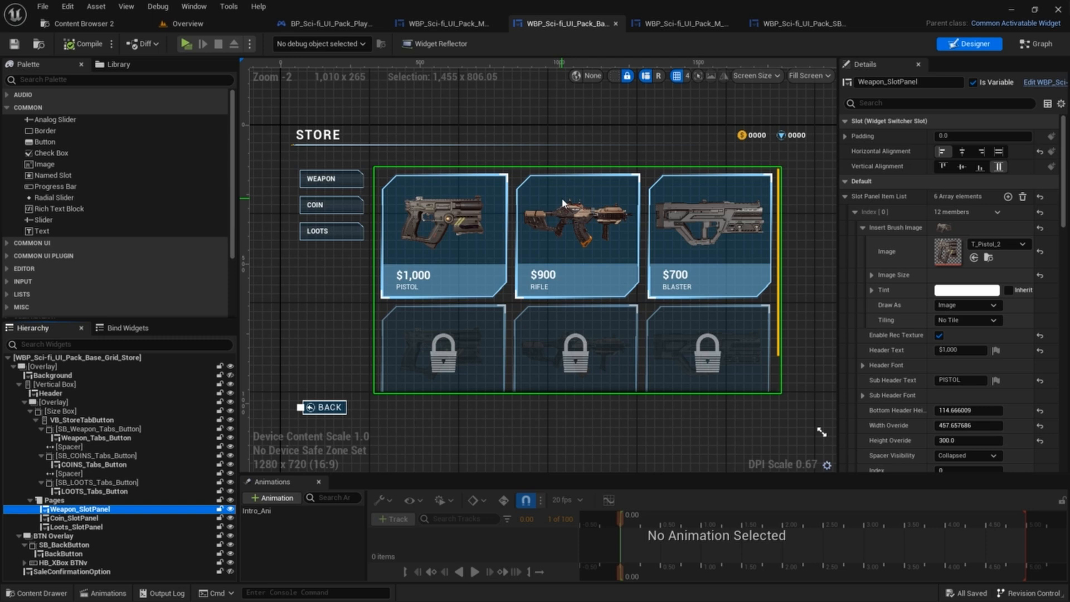
left_click(1036, 44)
right_click_drag(476, 199, 385, 192)
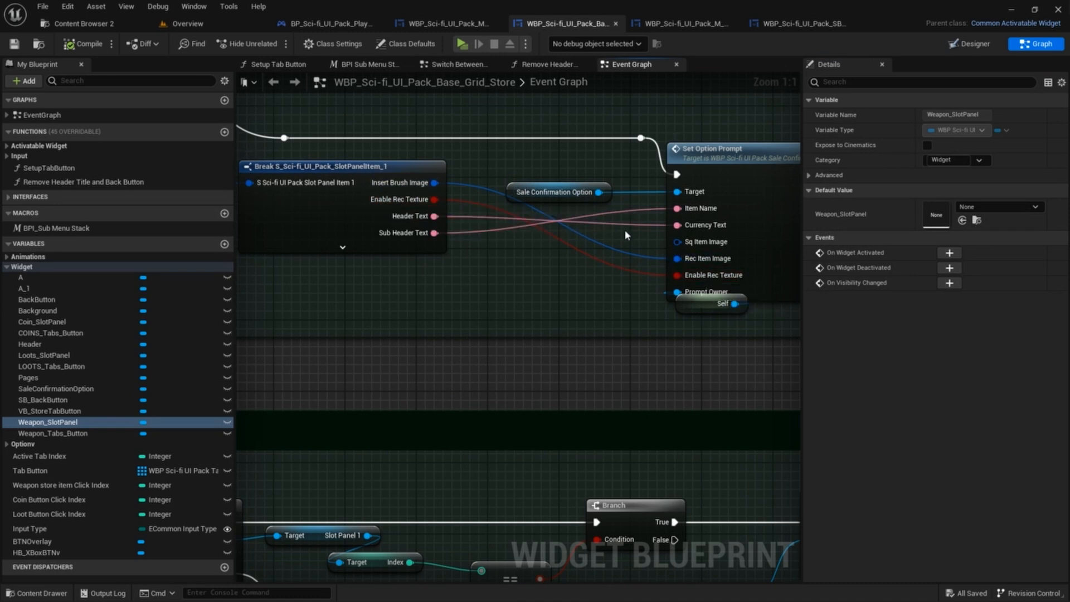
right_click_drag(725, 258, 699, 253)
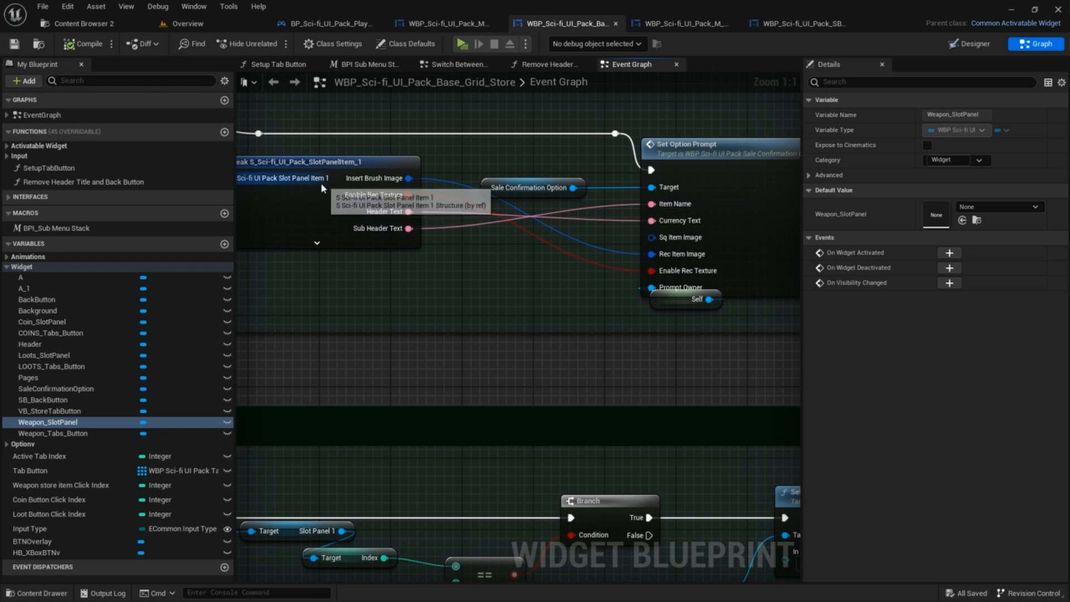
mouse_move(320, 182)
right_mouse_down()
mouse_move(445, 195)
mouse_move(339, 173)
right_mouse_up()
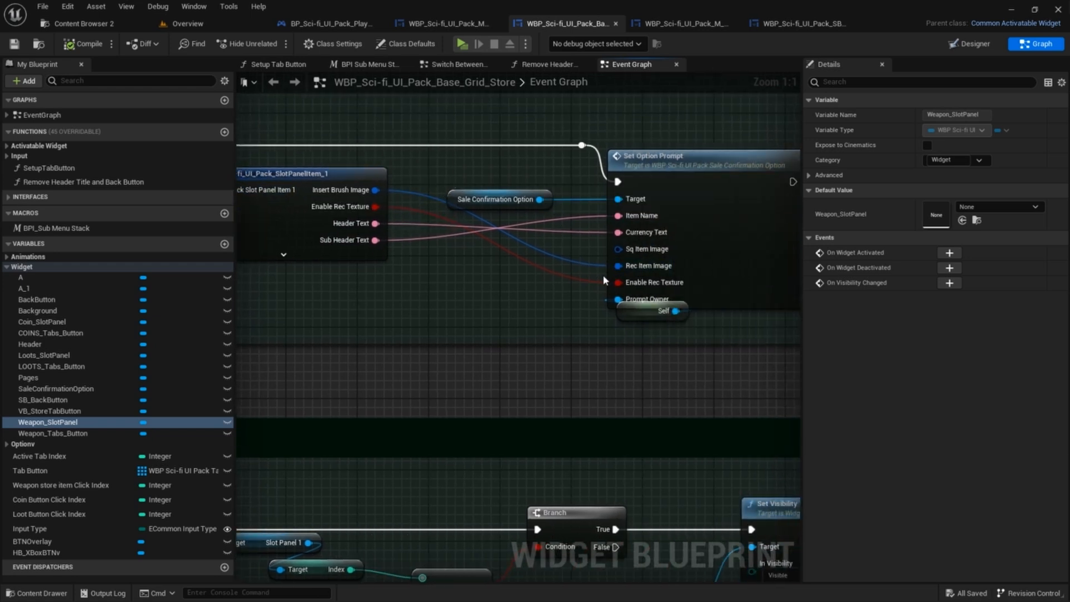
- Examine the coin item click logic, tracing the slot item's Insert Brush Image into Sq Item Image on Set Option Prompt
scroll(636, 273, "down", 7)
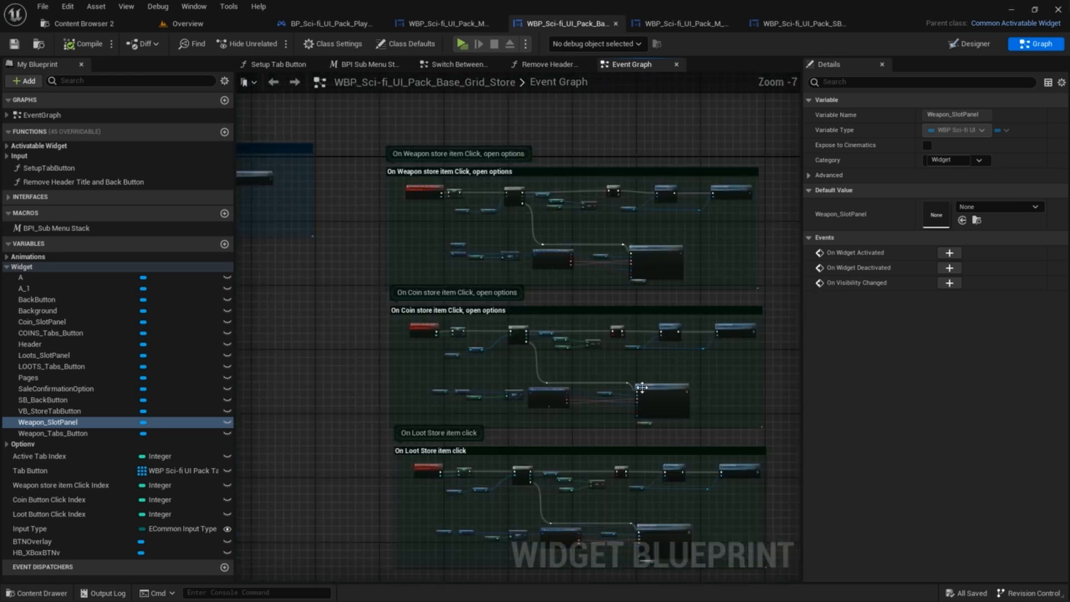
scroll(642, 387, "up", 7)
right_click_drag(640, 384, 656, 249)
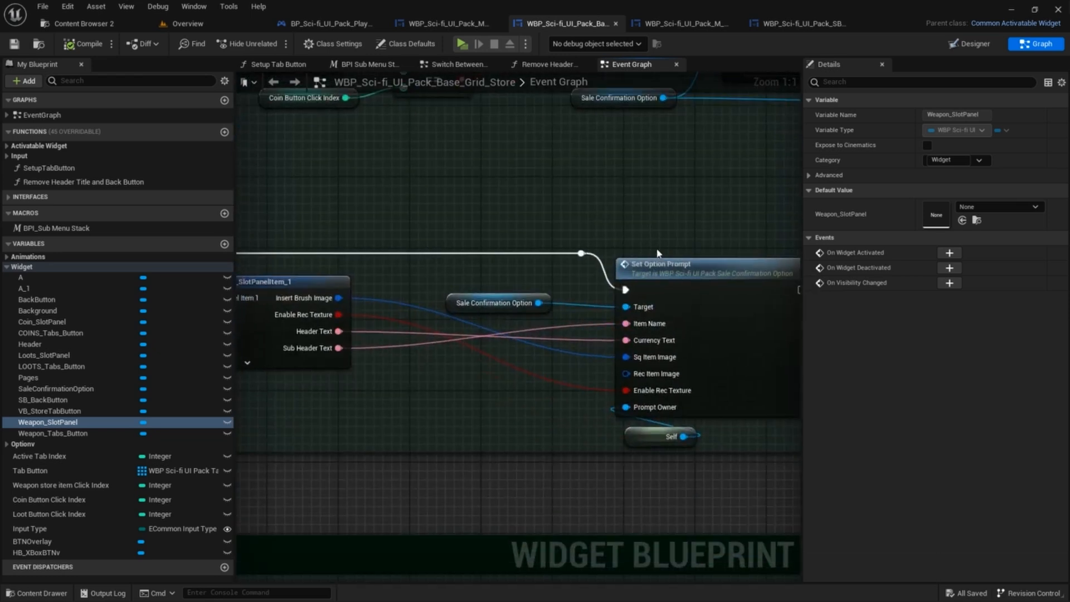
right_click_drag(421, 267, 450, 250)
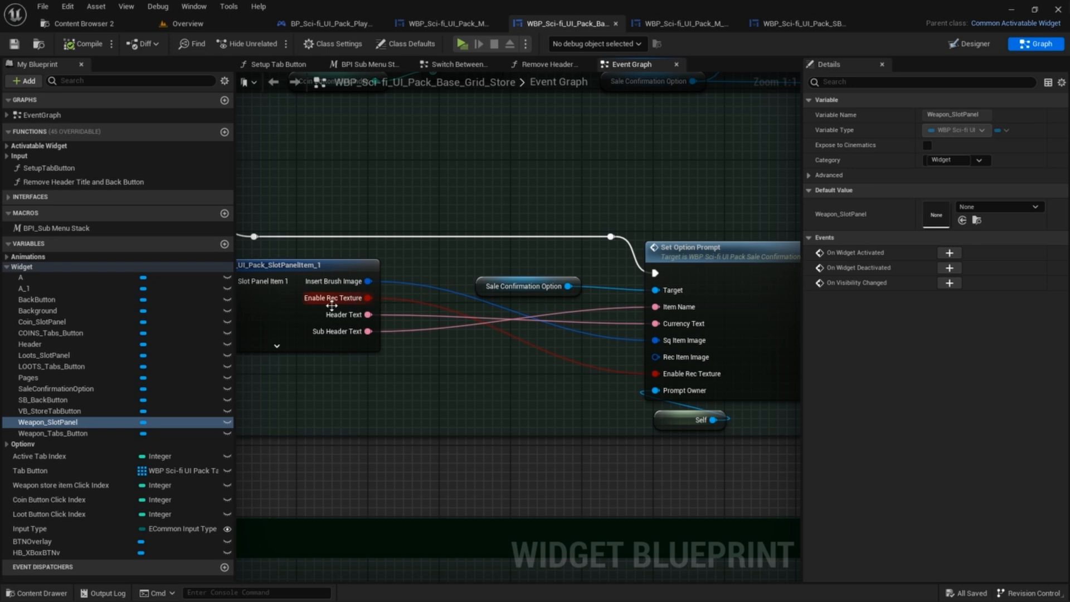
left_click(293, 310)
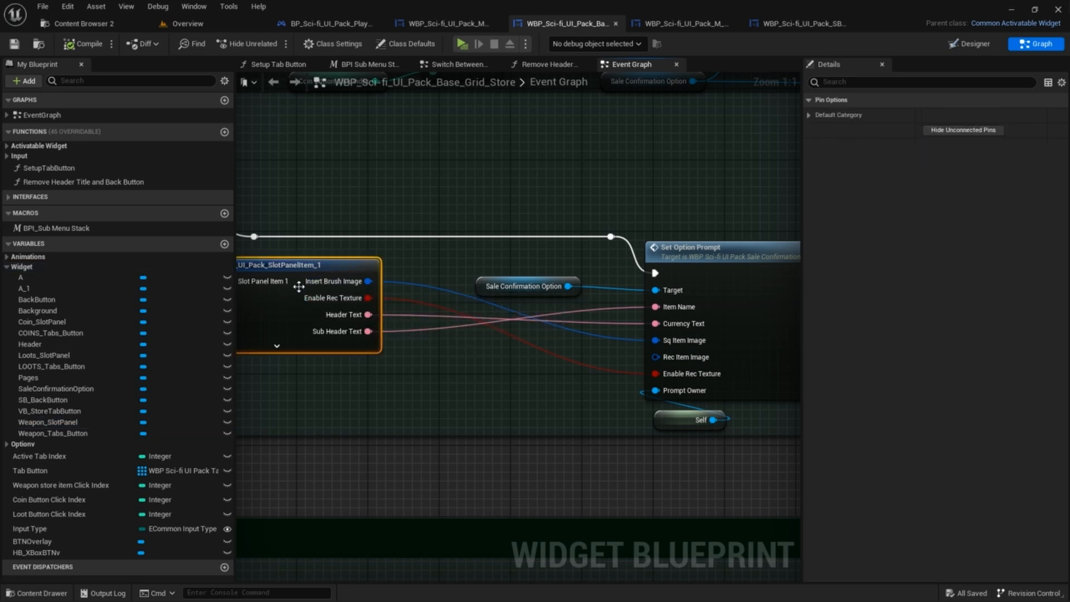
right_click_drag(453, 252, 484, 252)
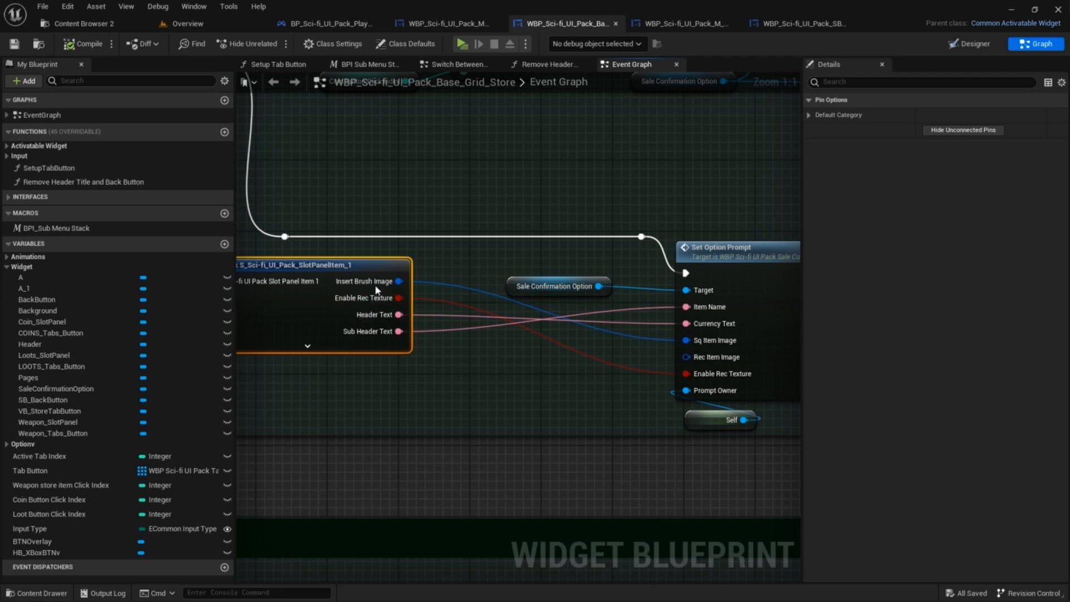
- In the widget design, collapse the weapon item's Insert Brush Image to compare its Enable Rec Texture option with that of Coin_SlotPanel
left_click(969, 44)
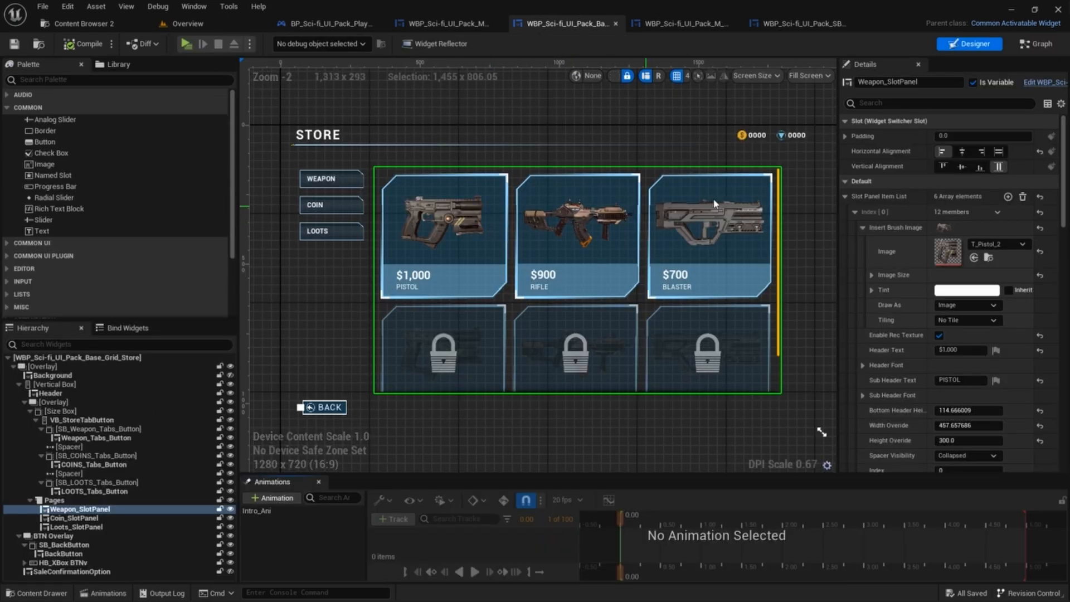
left_click(862, 228)
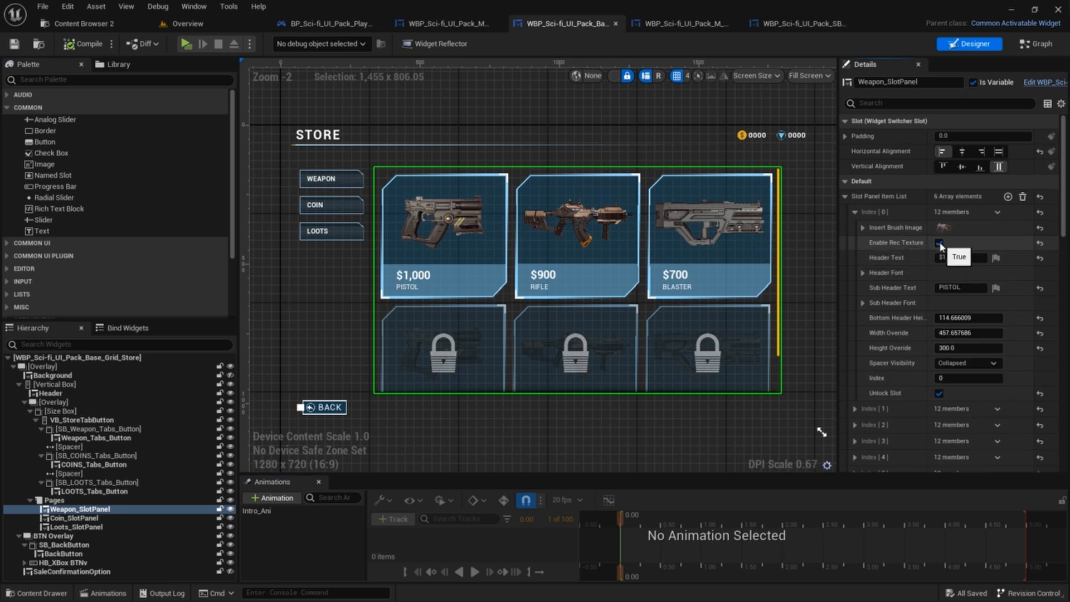
left_click(100, 517)
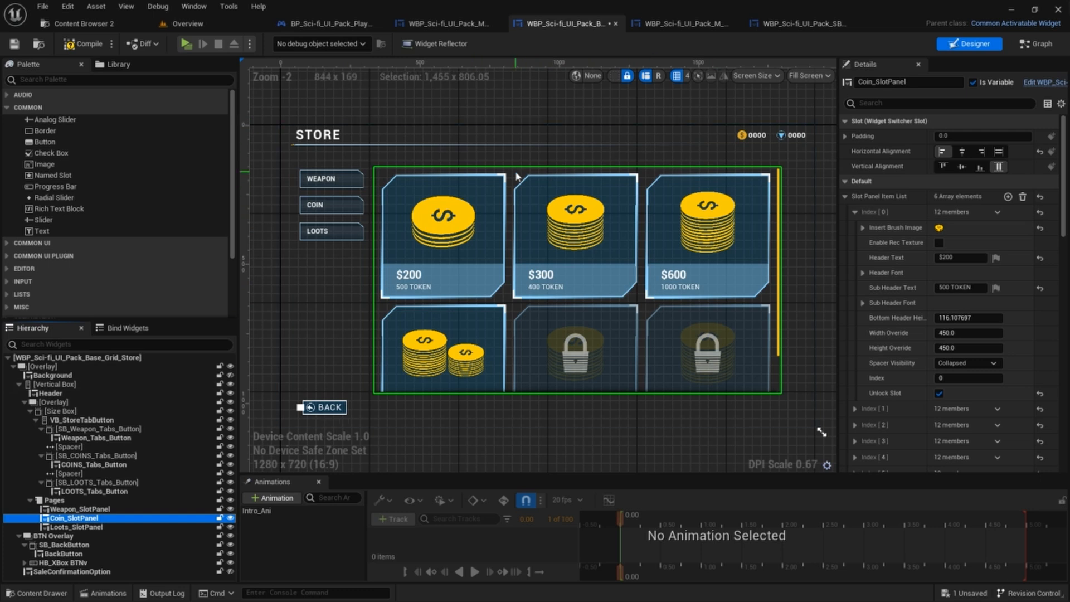
- Examine the On Loot Store item click logic in the event graph, from its custom event through to the Set Option Prompt node
left_click(1051, 44)
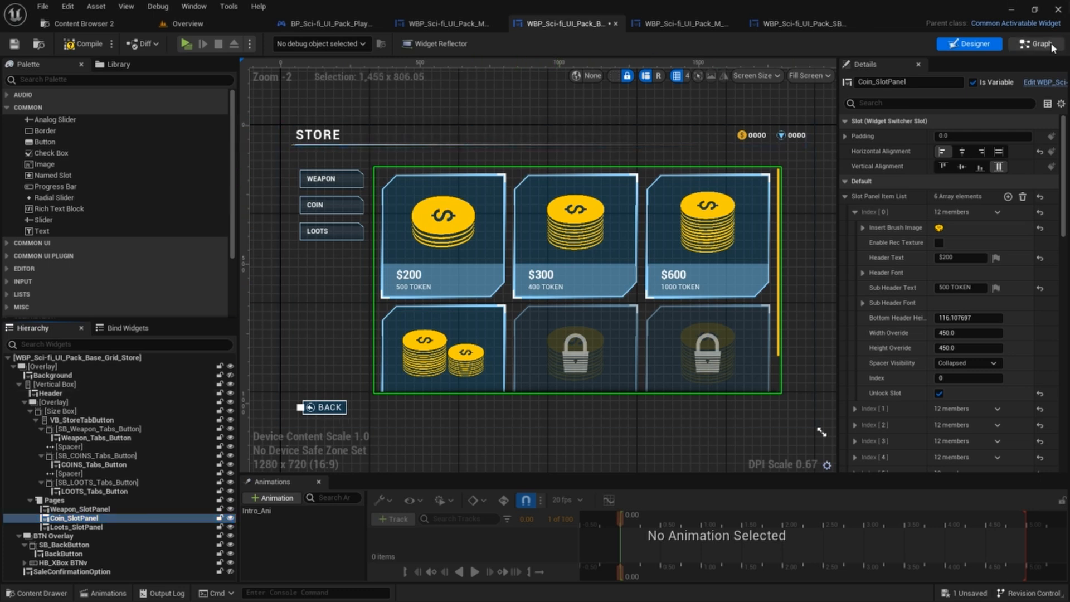
scroll(526, 221, "down", 6)
right_click_drag(374, 315, 463, 303)
scroll(463, 304, "up", 5)
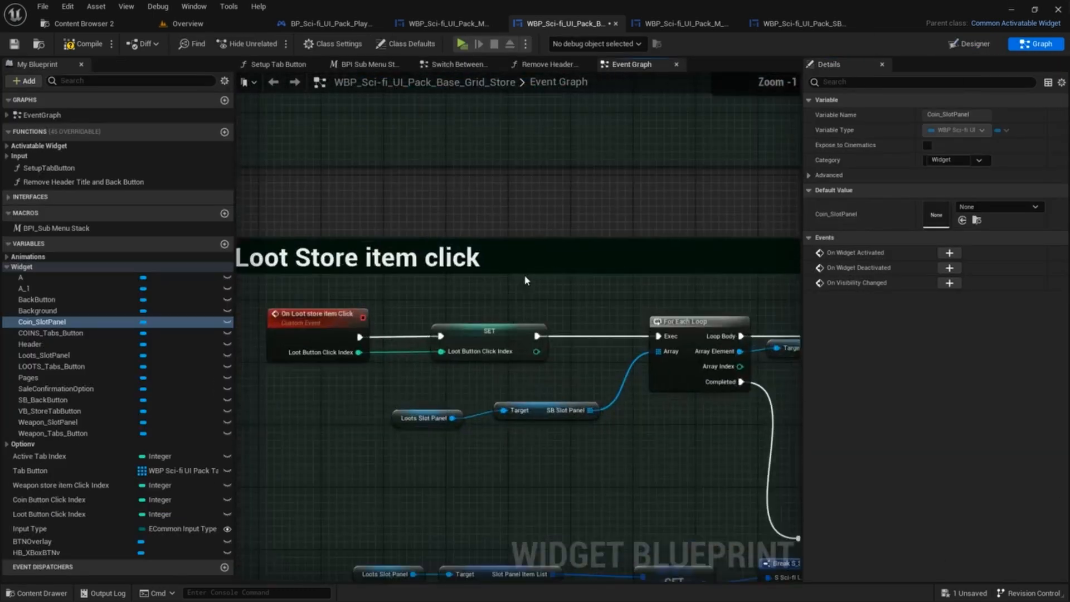
scroll(357, 224, "down", 3)
right_click_drag(526, 279, 305, 227)
scroll(361, 239, "up", 2)
scroll(305, 227, "down", 3)
scroll(533, 344, "up", 4)
right_click_drag(598, 304, 475, 273)
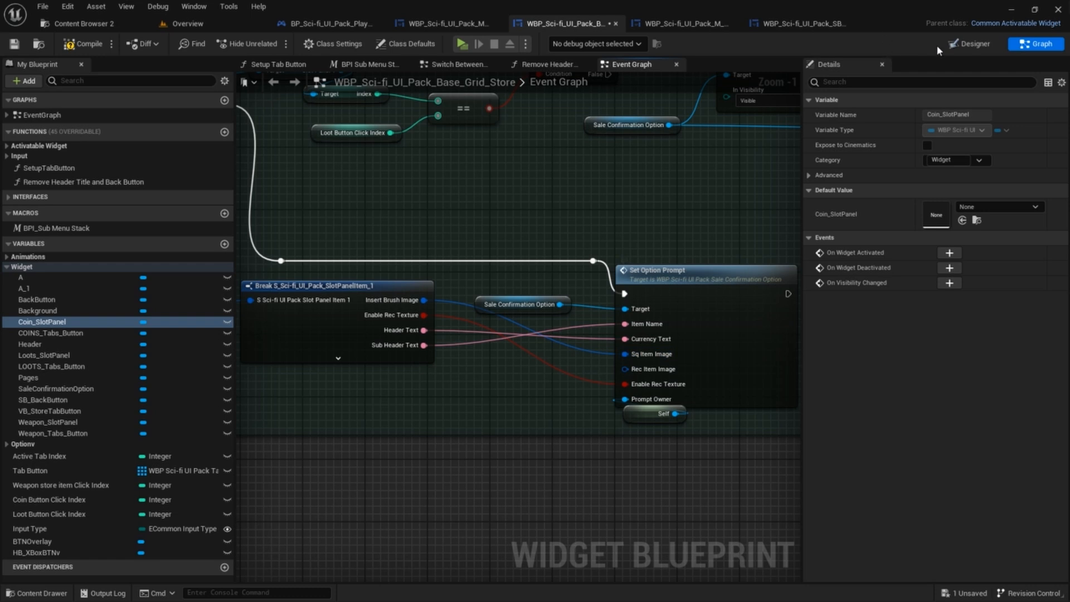
- Return to the widget design and collapse the overlay that holds the store tab buttons and pages in the hierarchy
left_click(971, 44)
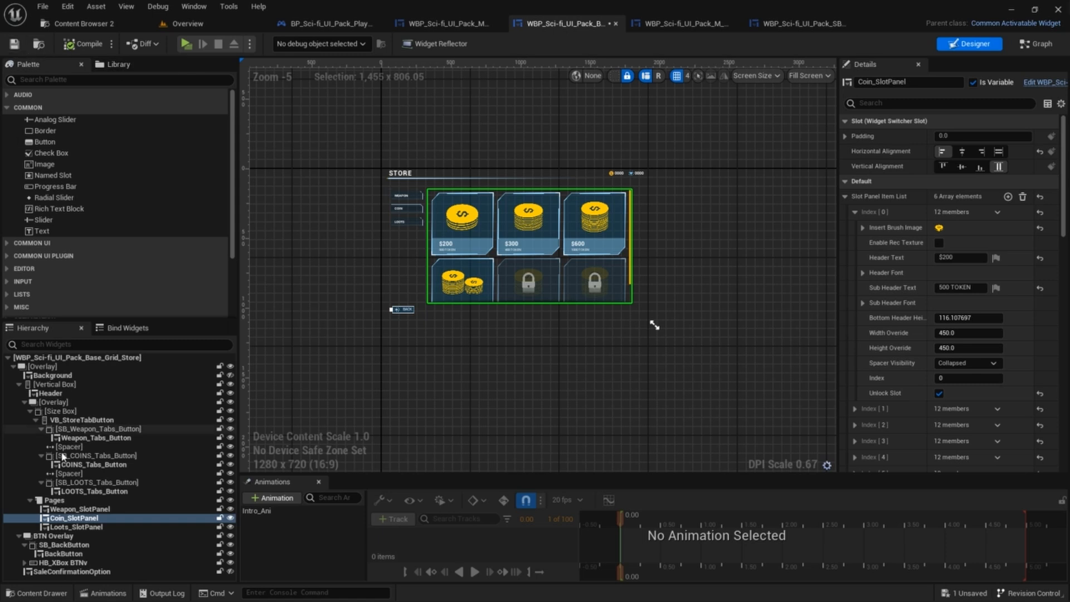
left_click(35, 402)
left_click(25, 402)
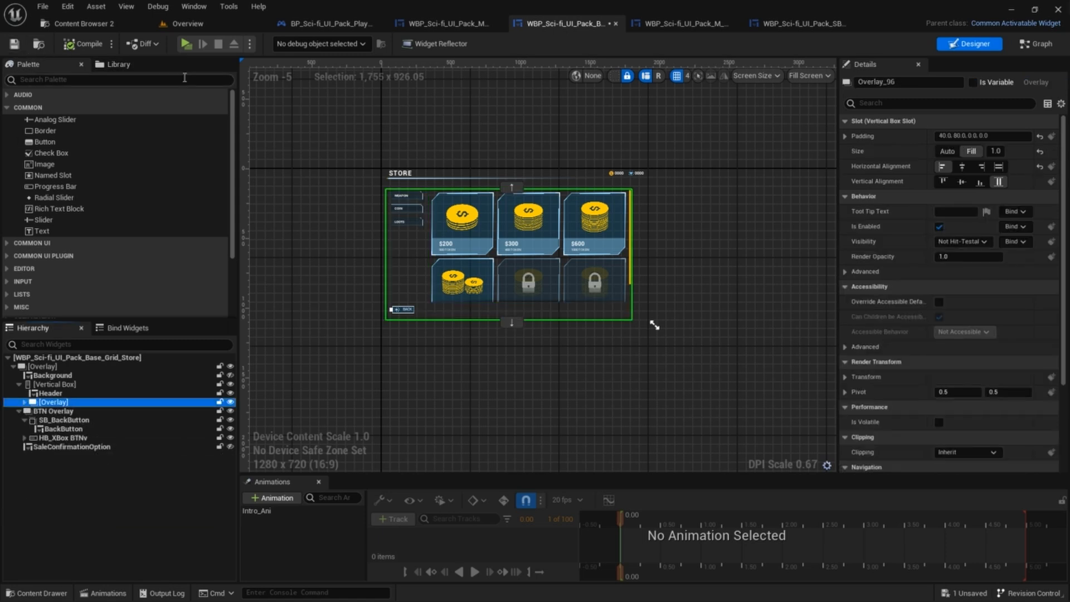
- Play the project, open the Store page, and test buying the pistol, rifle and blaster by accepting each purchase prompt
left_click(186, 45)
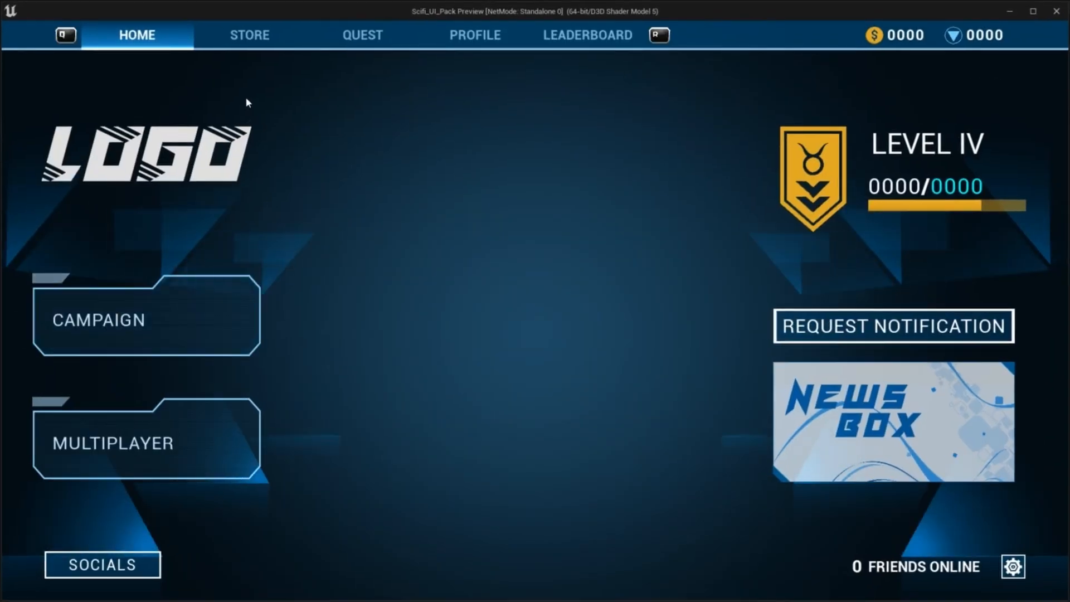
left_click(250, 35)
left_click(280, 235)
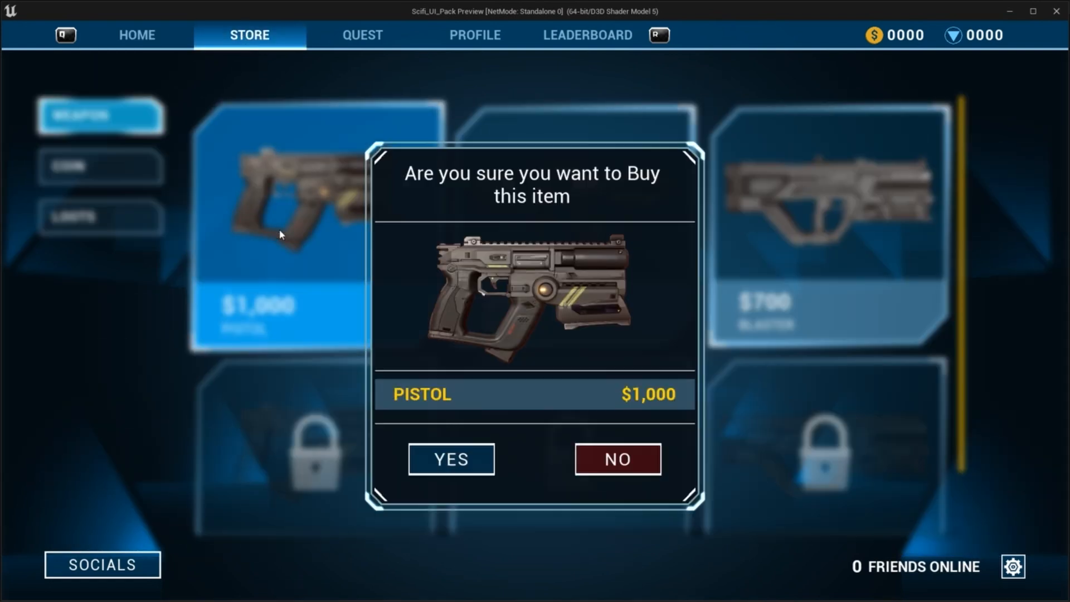
left_click(484, 459)
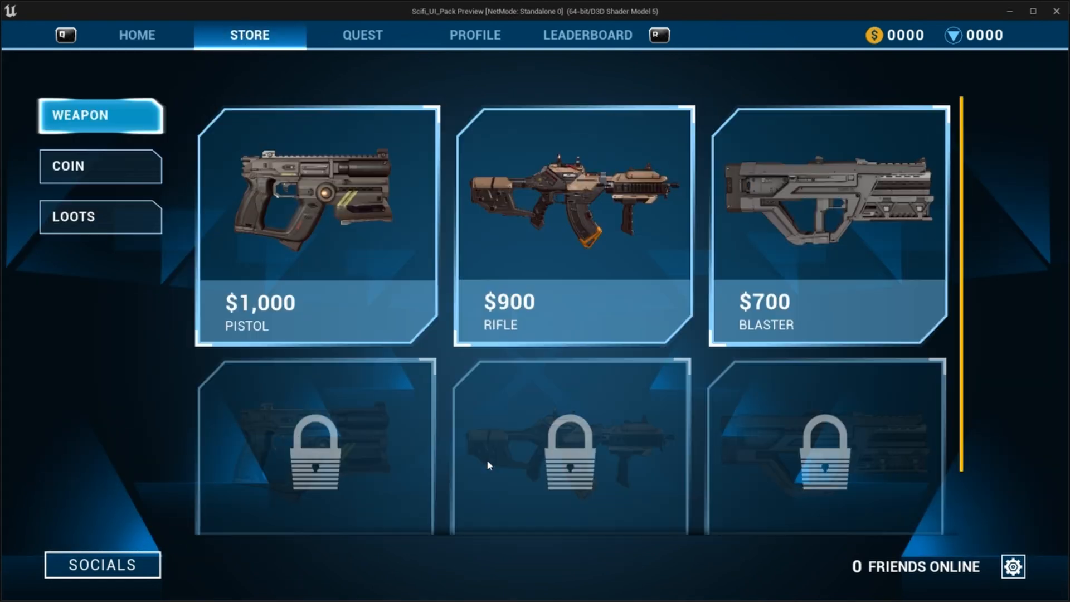
left_click(559, 243)
left_click(449, 456)
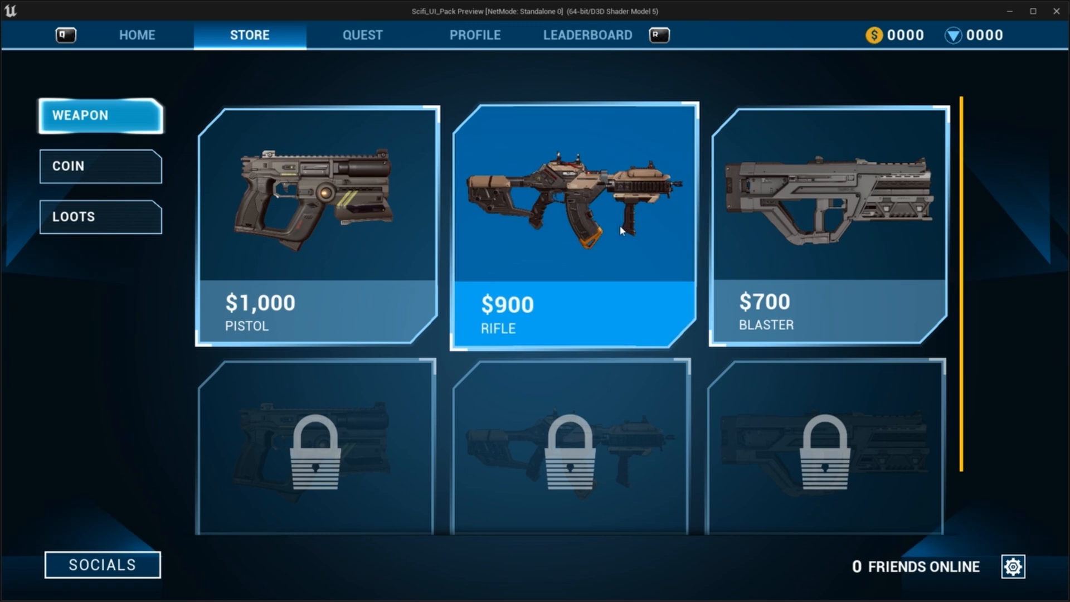
left_click(737, 254)
left_click(458, 456)
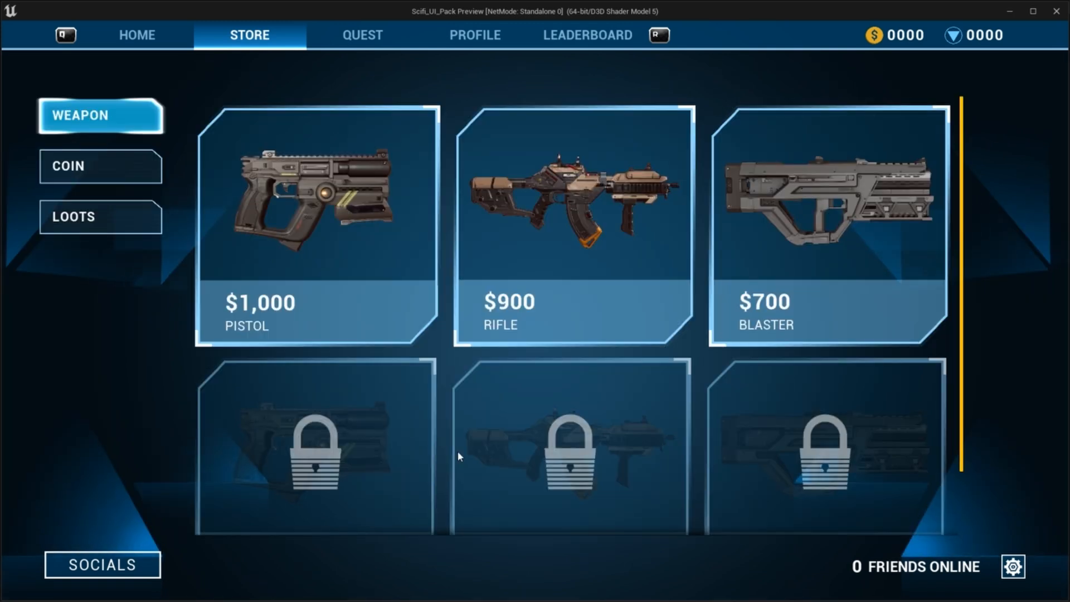
- Open the store's Coin page and test buying the 500, 400 and 1000 token items by accepting each purchase prompt
left_click(148, 167)
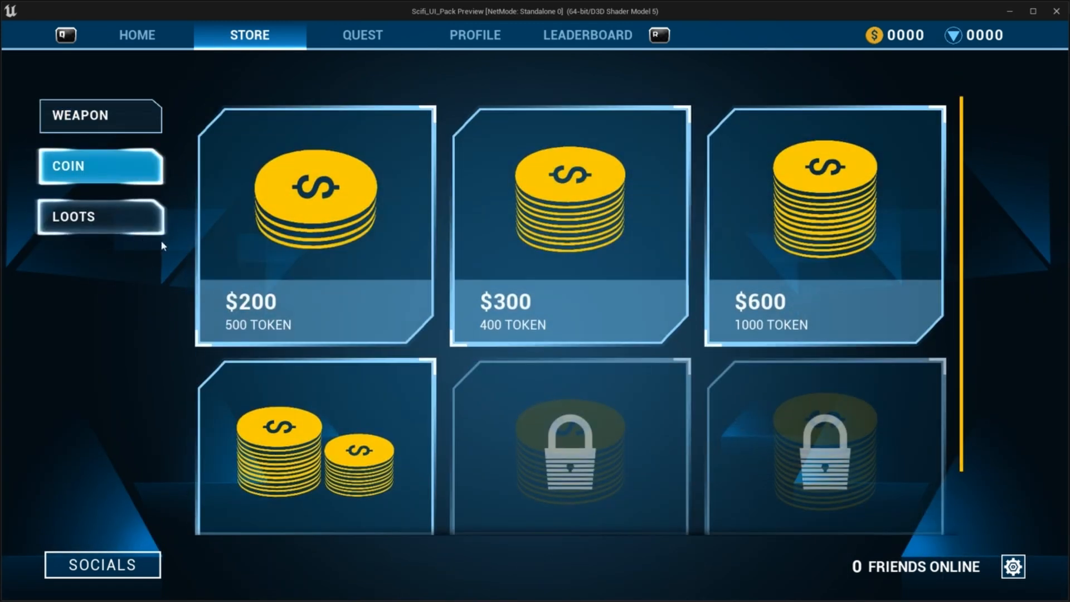
left_click(301, 240)
left_click(451, 458)
left_click(567, 234)
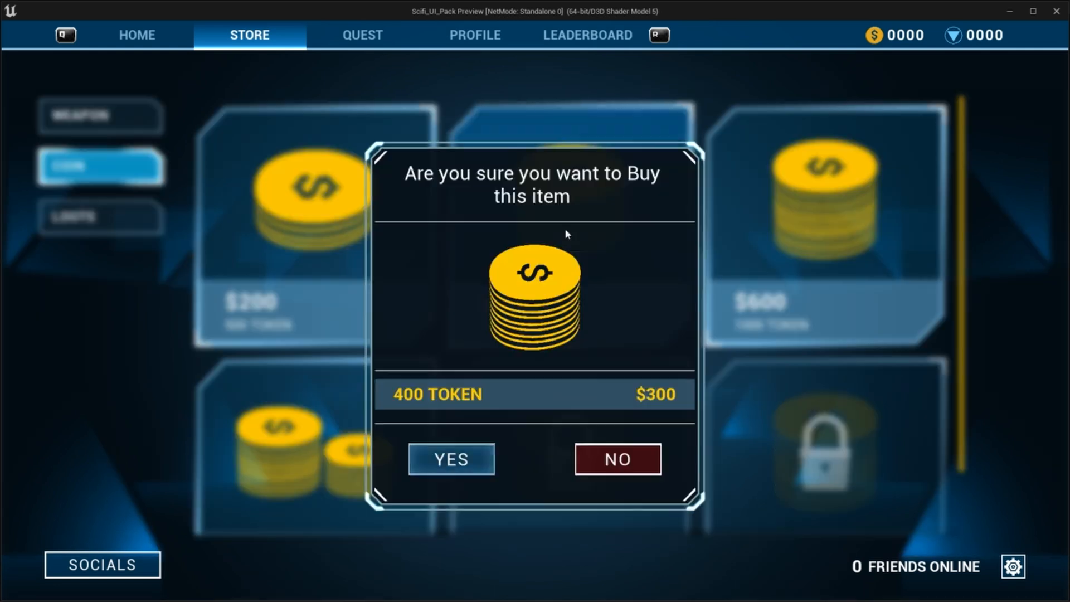
left_click(449, 457)
left_click(718, 301)
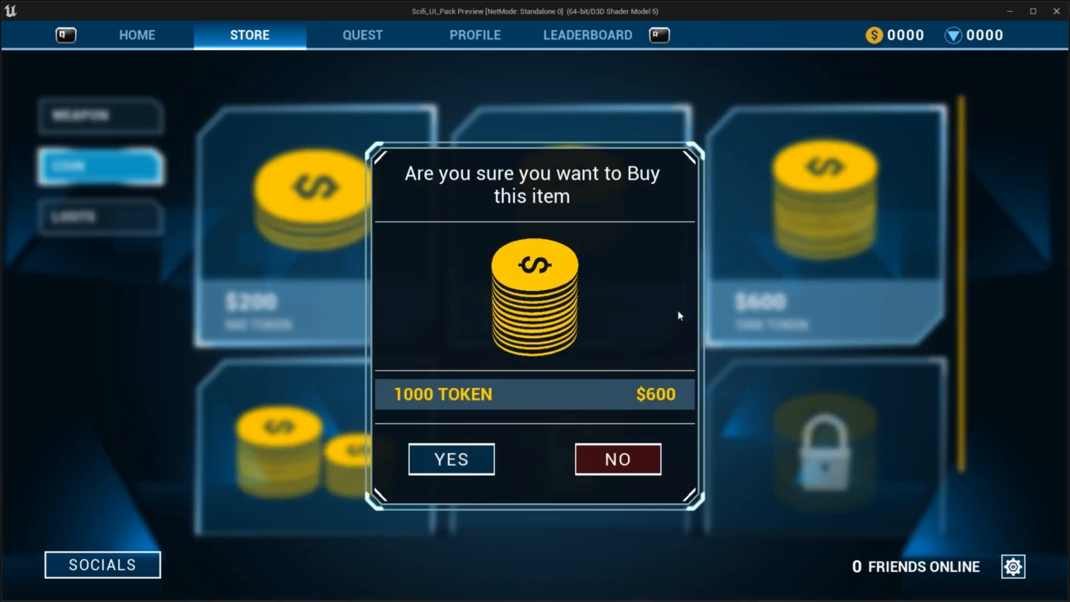
left_click(477, 454)
- Open the store's Loots page, accept the purchase prompts for the $1,230 and $2,323 weapon loots, and close the preview
left_click(86, 219)
left_click(252, 211)
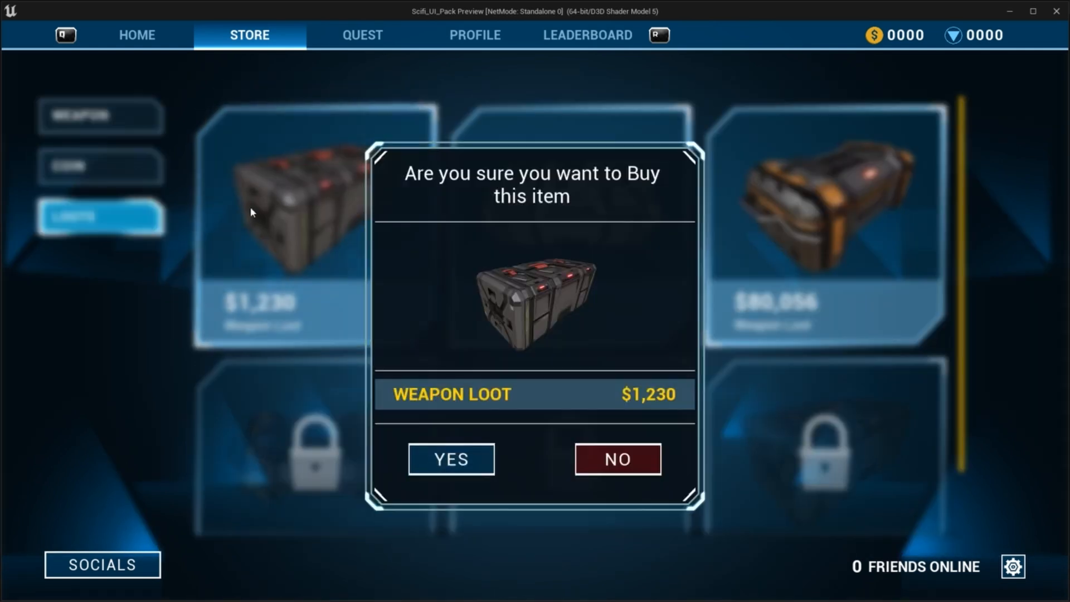
left_click(451, 459)
left_click(616, 182)
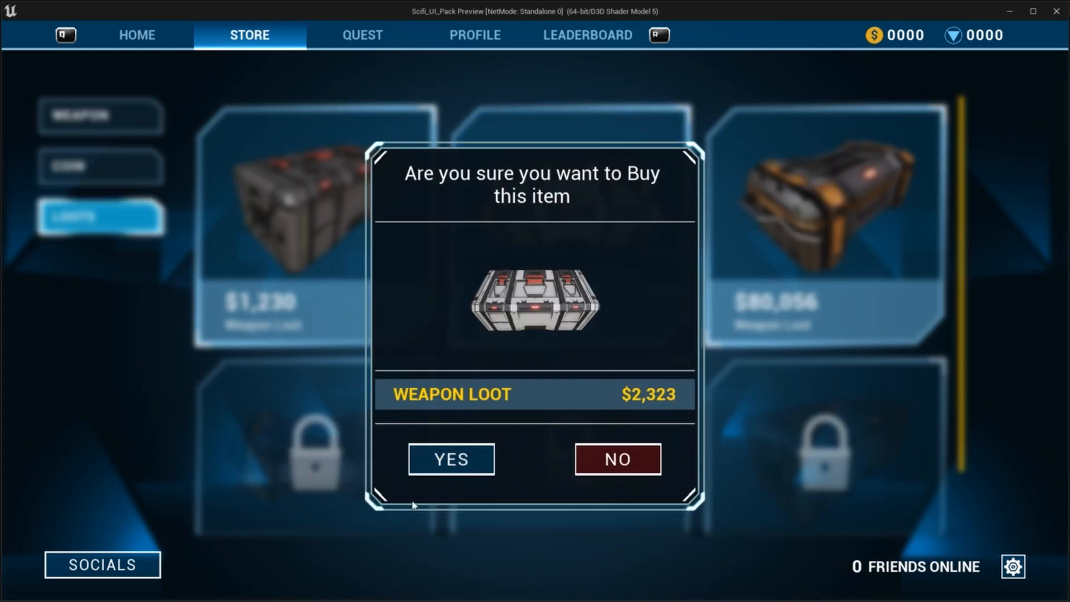
left_click(478, 467)
left_click(1061, 12)
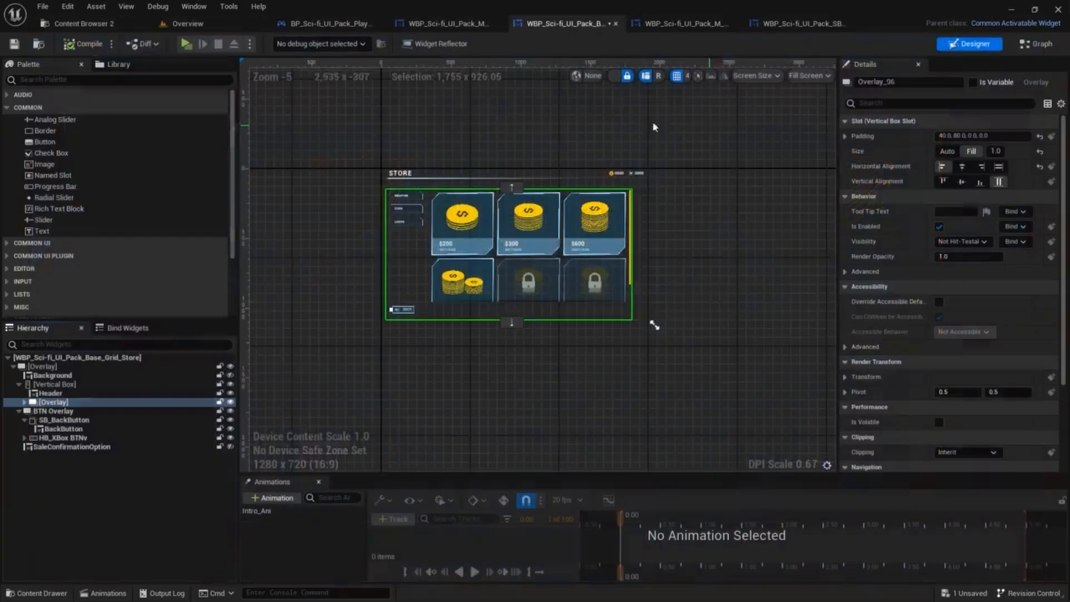
- Switch to the main menu widget blueprint and select WBP_Quest to view the quest page in the design
scroll(623, 120, "down", 1)
right_click_drag(624, 120, 632, 145)
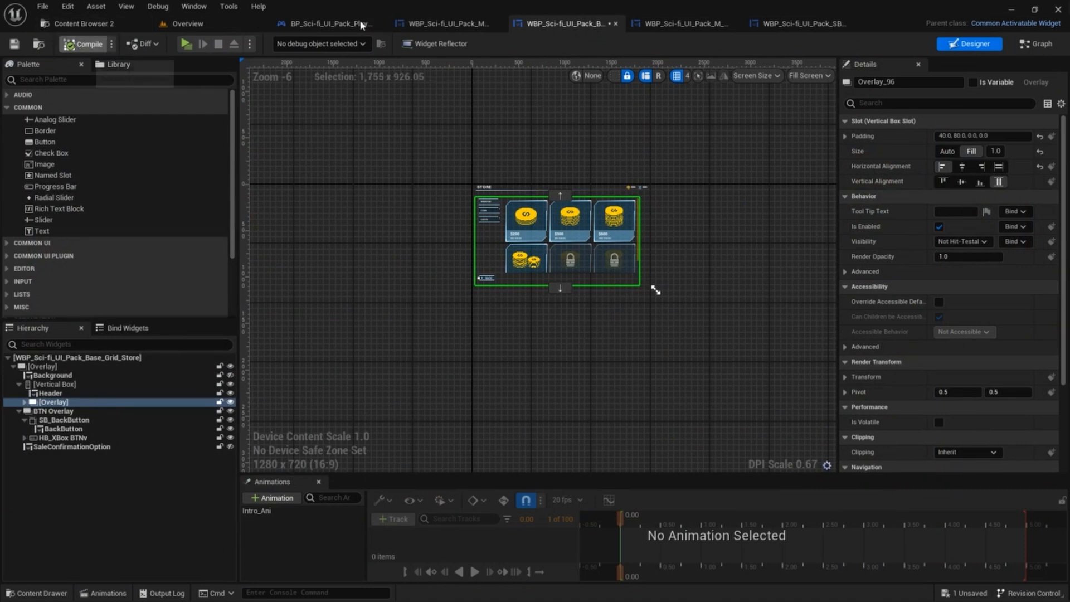
left_click(396, 21)
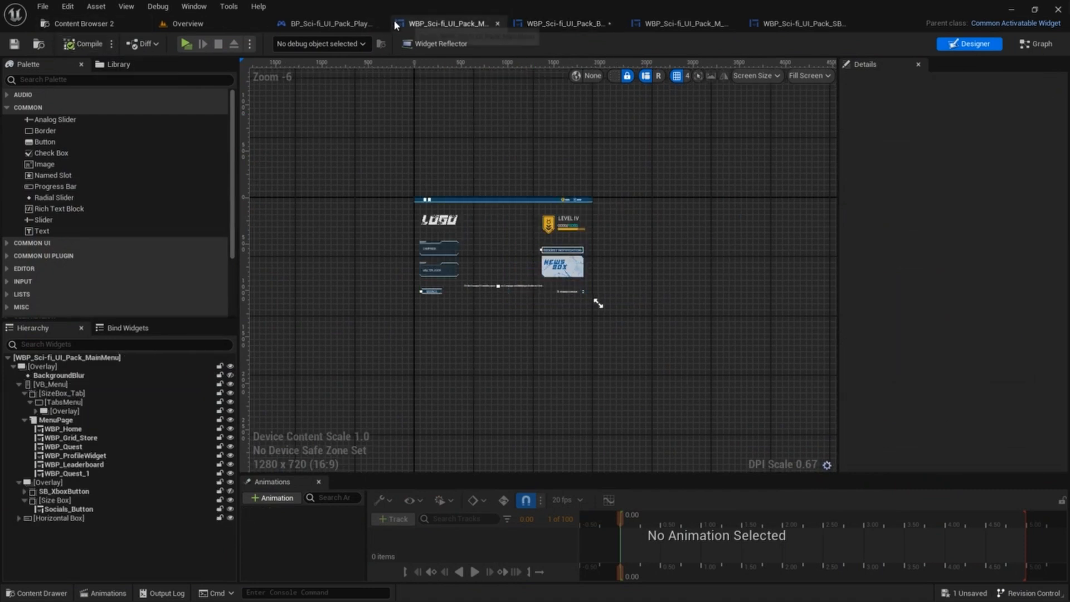
left_click(89, 448)
scroll(491, 173, "up", 3)
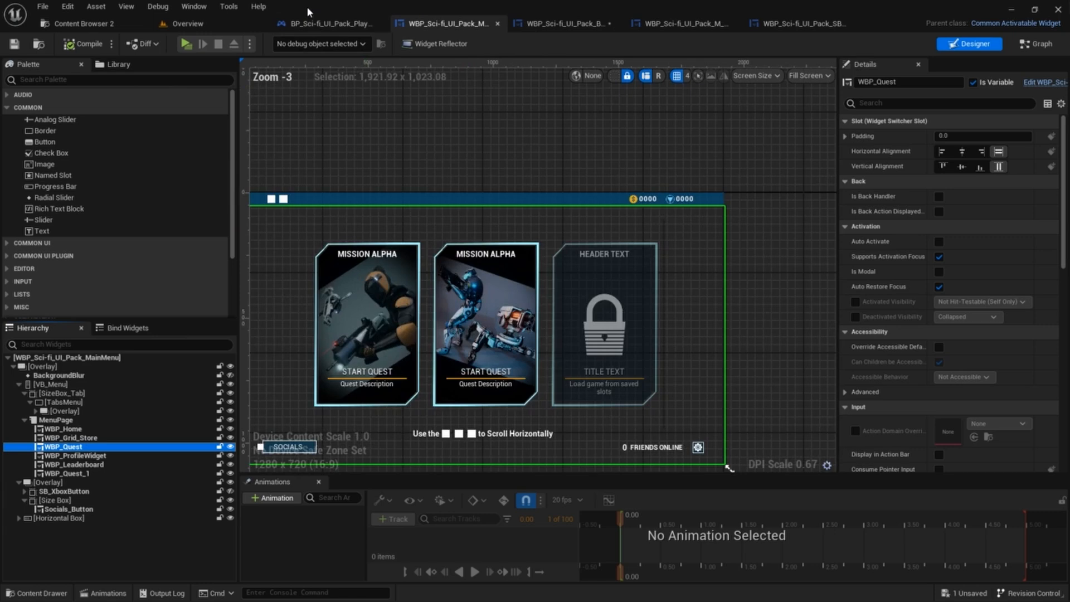